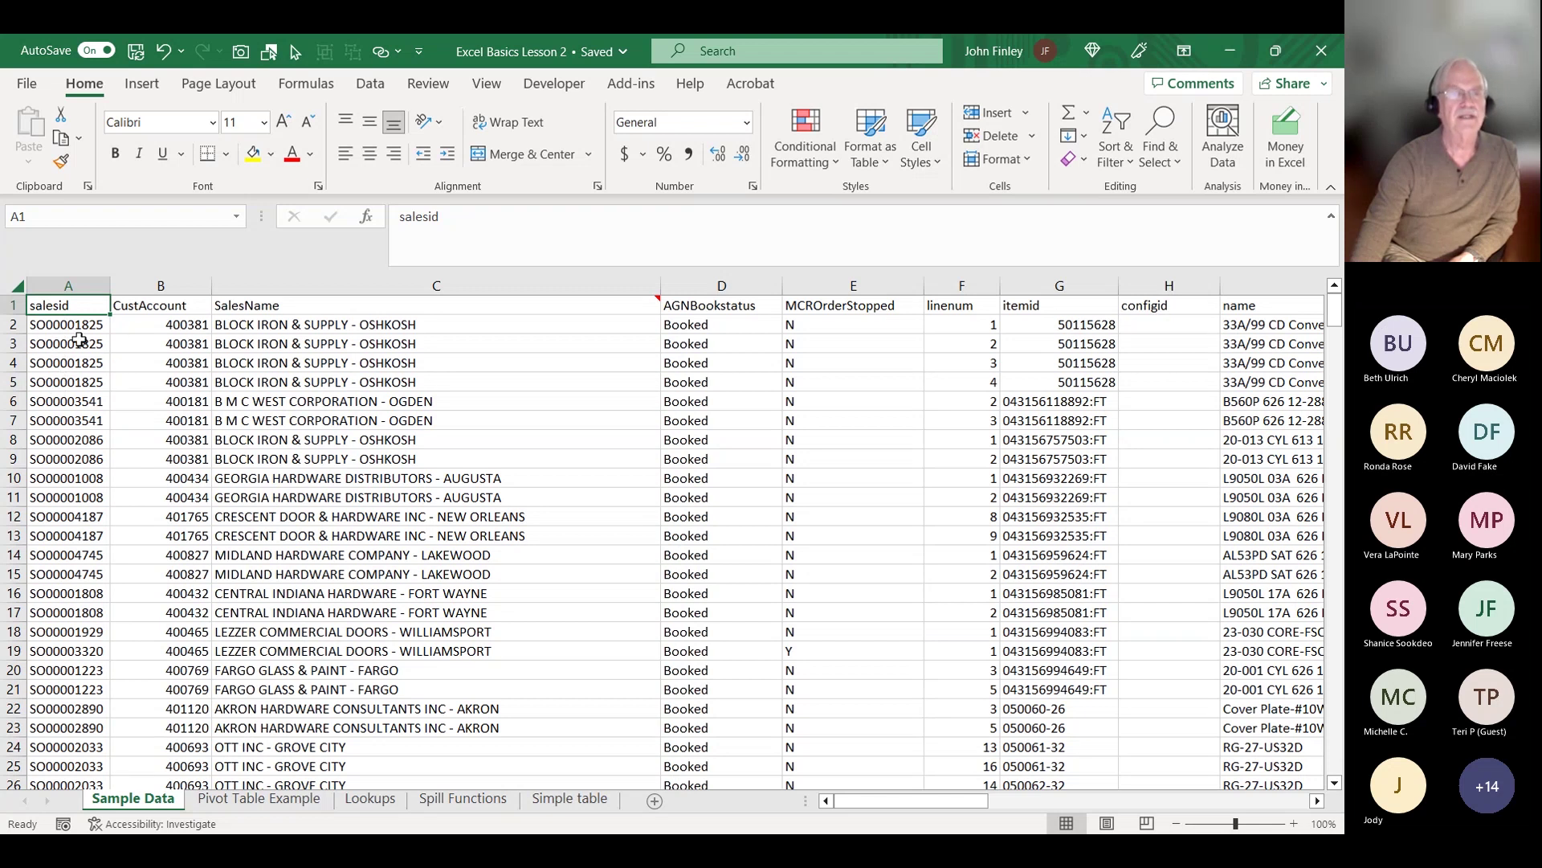
- Examine the order lines in rows 2 to 5 across the salesid, linenum, CustAccount and SalesName columns
left_click_drag(78, 325, 78, 384)
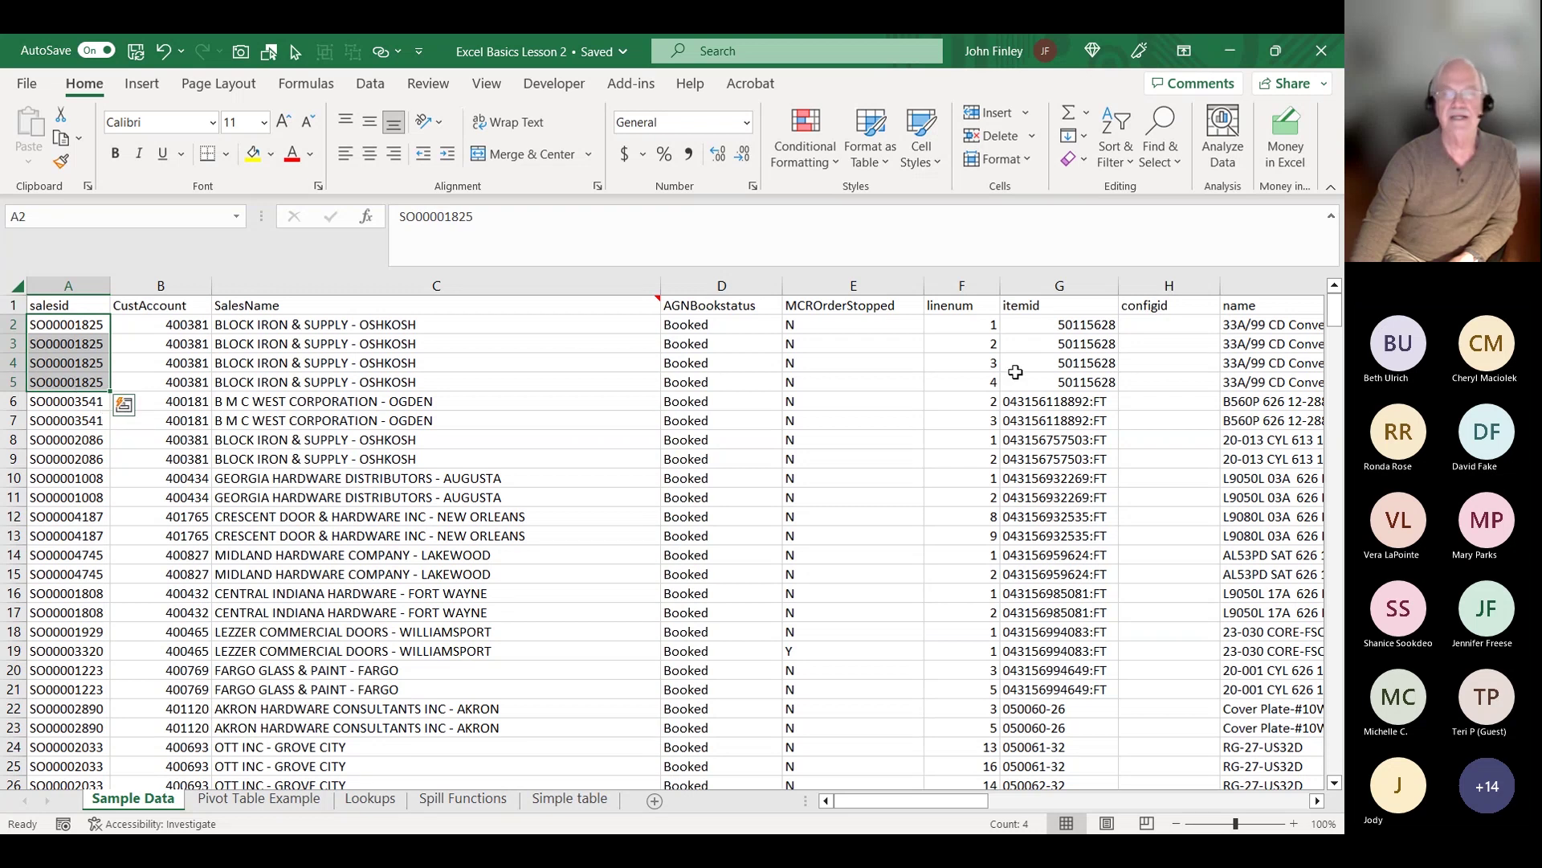
left_click_drag(977, 322, 970, 382)
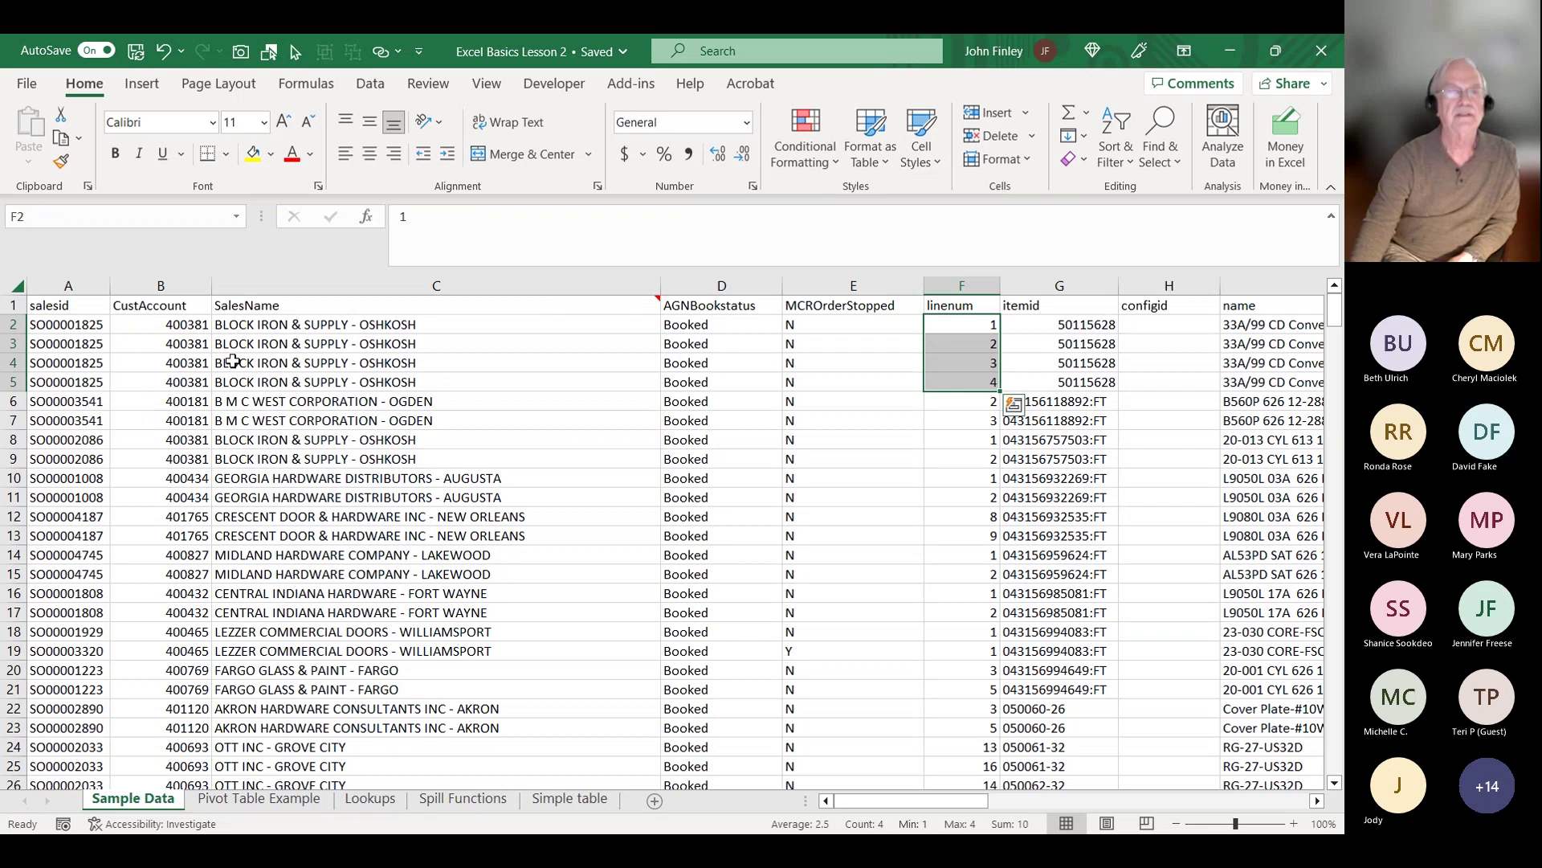
left_click_drag(181, 321, 175, 388)
left_click_drag(341, 334, 336, 367)
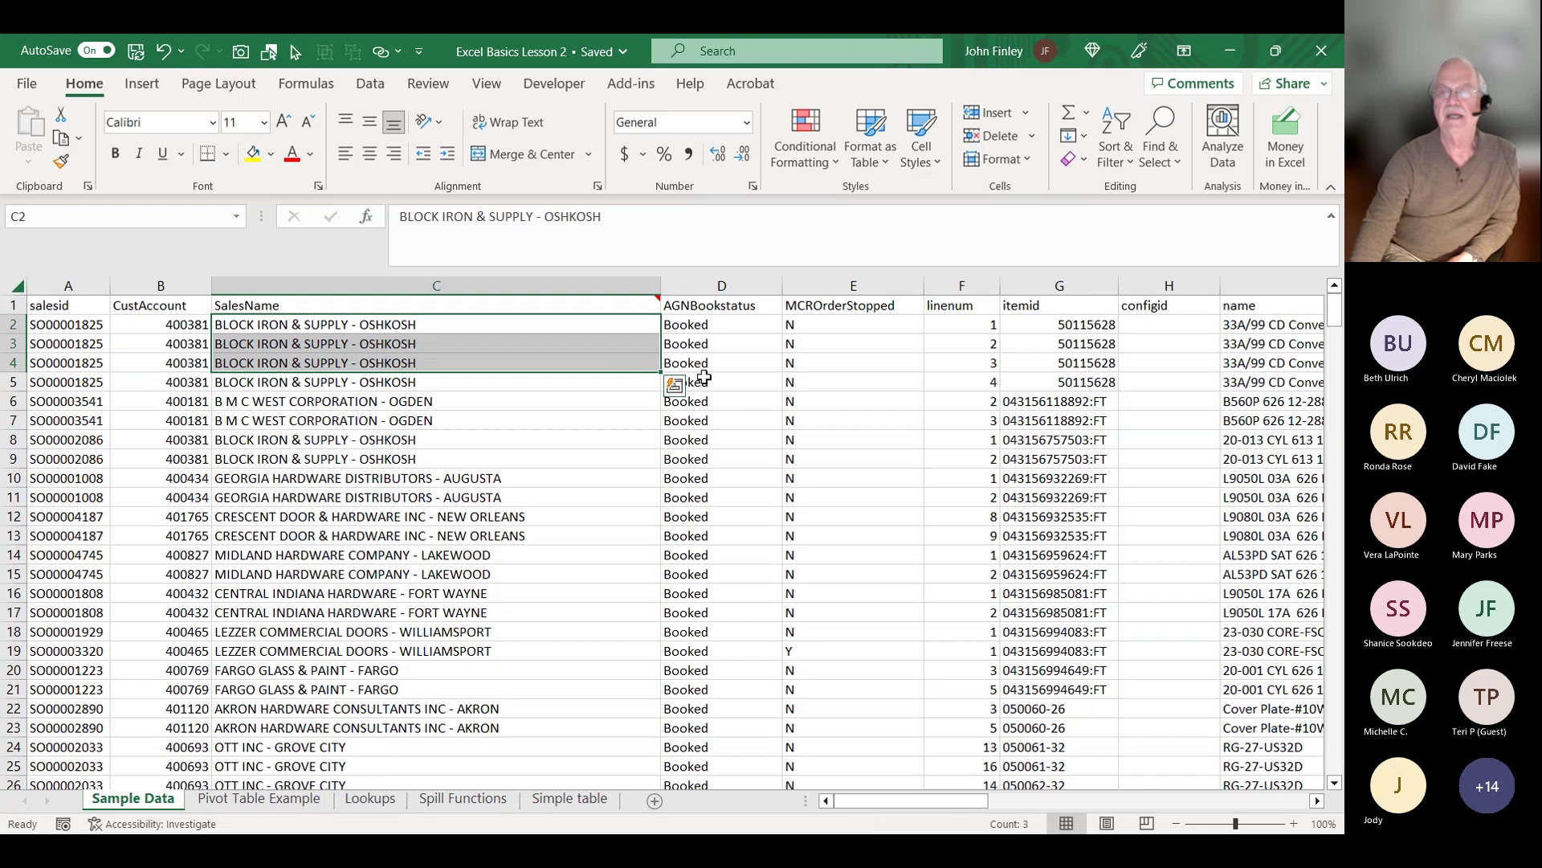
left_click(1140, 390)
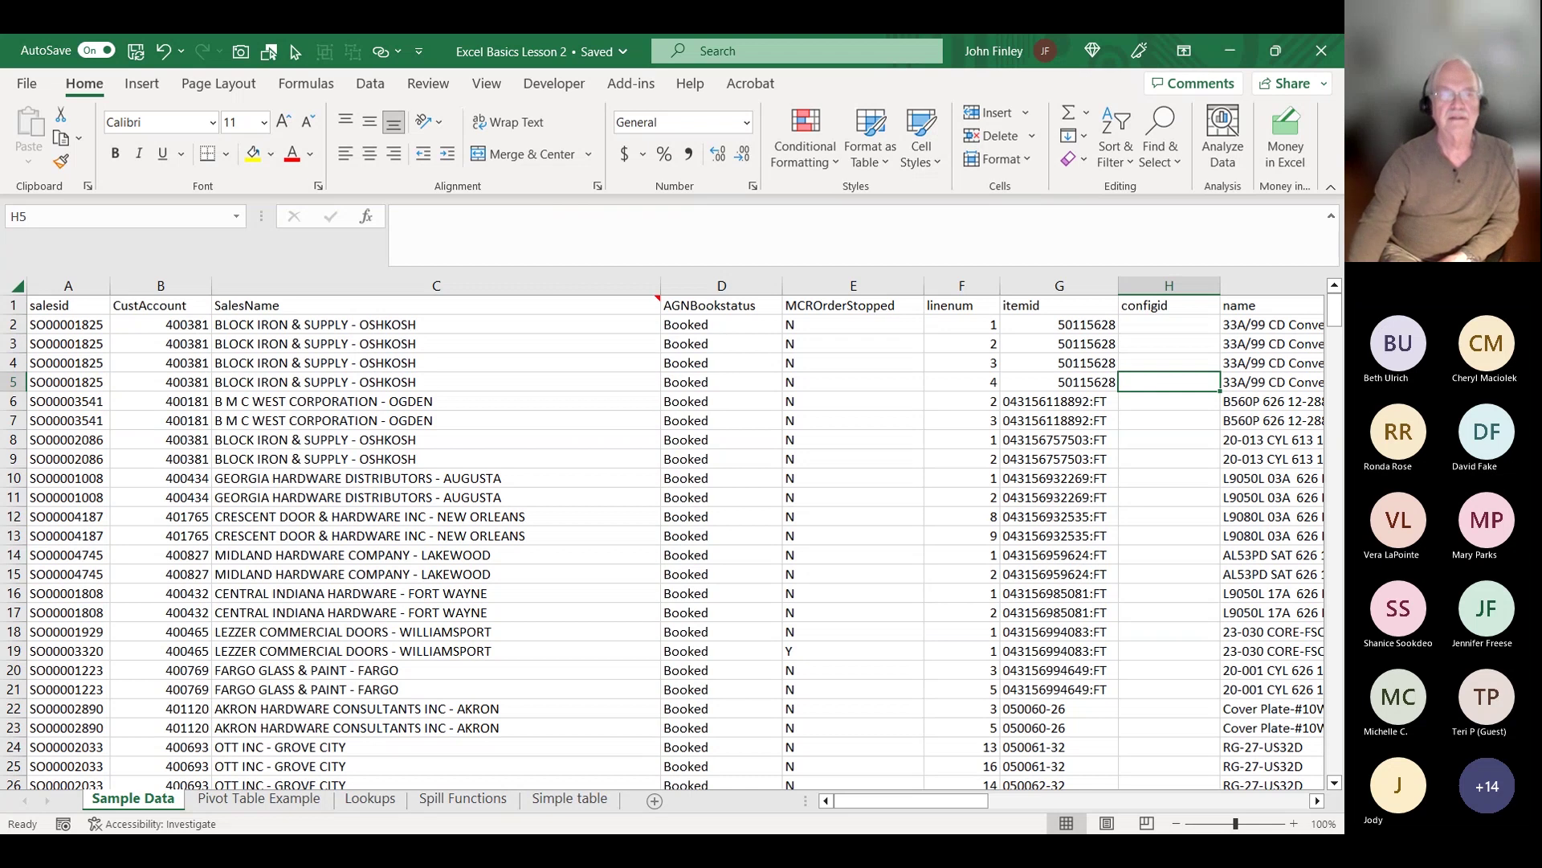
- Format the whole Sample Data range as a table with a header row, using the green banded style from the Medium group
right_click(356, 441)
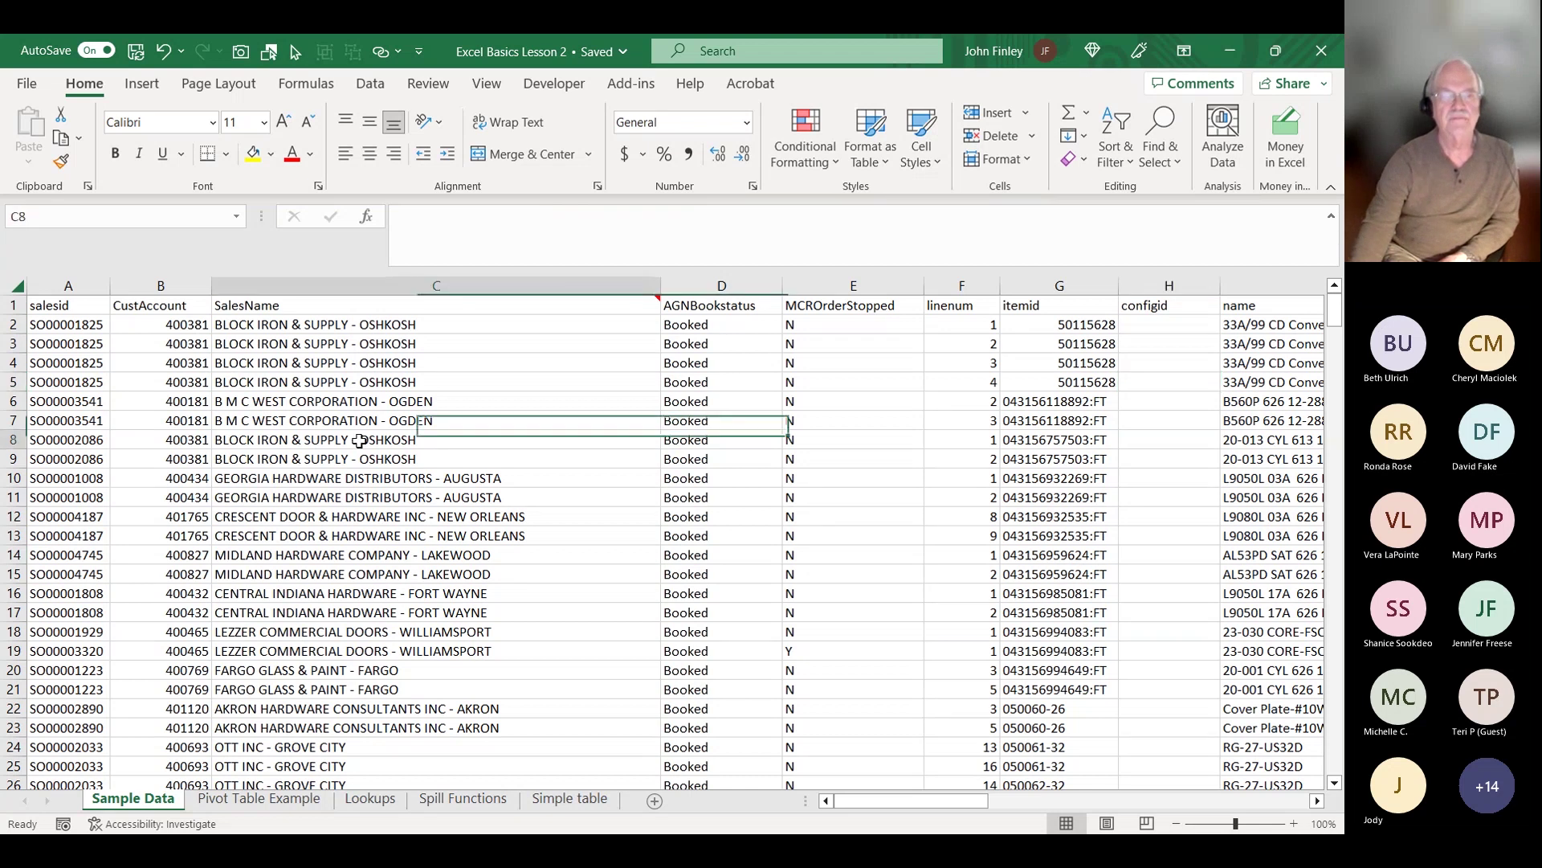
key("Escape")
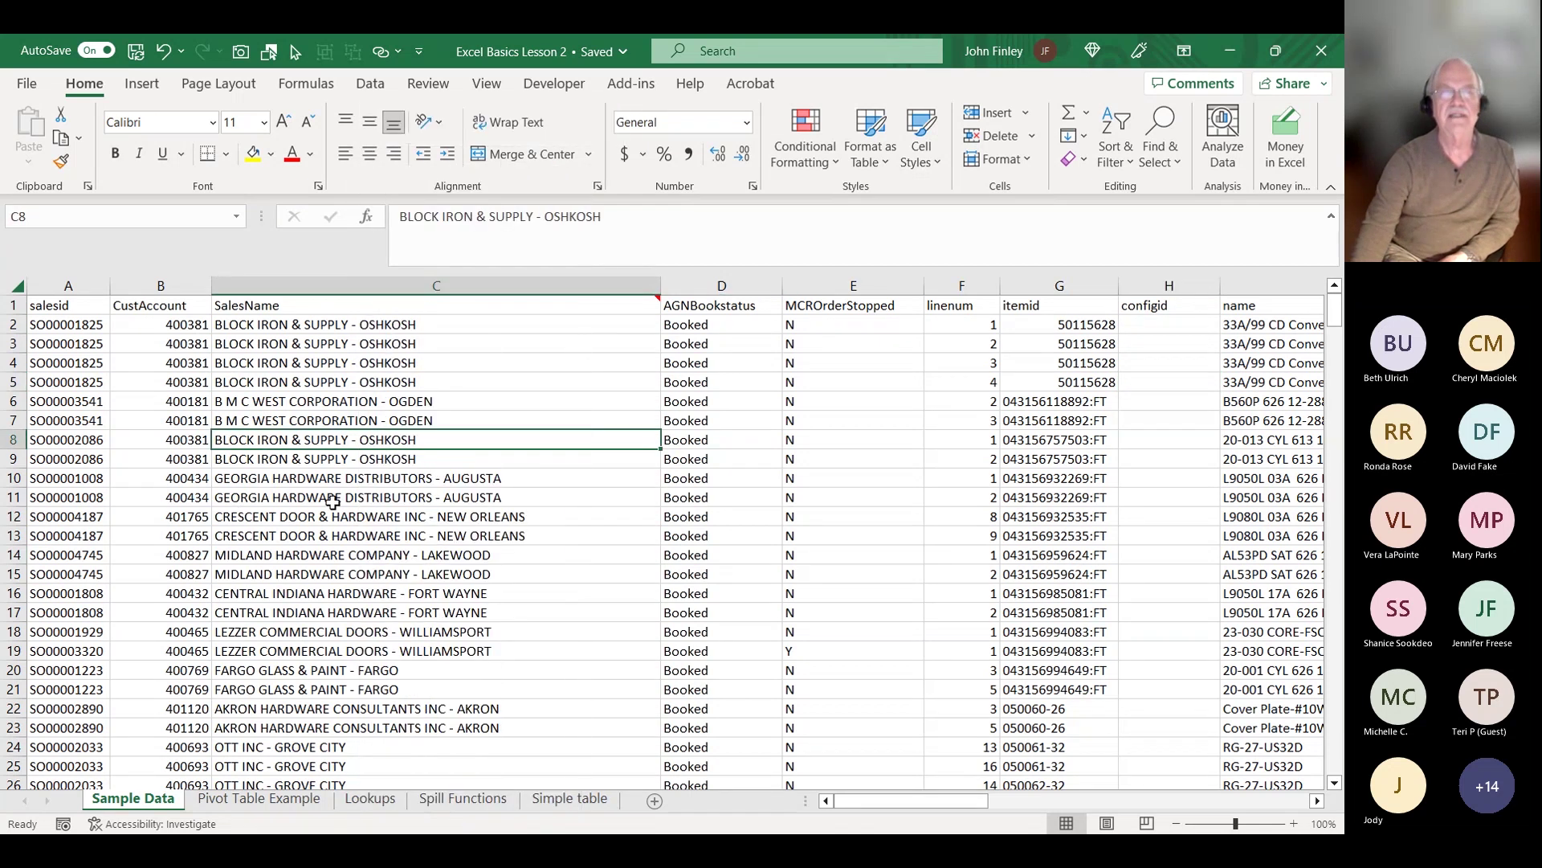
left_click(884, 162)
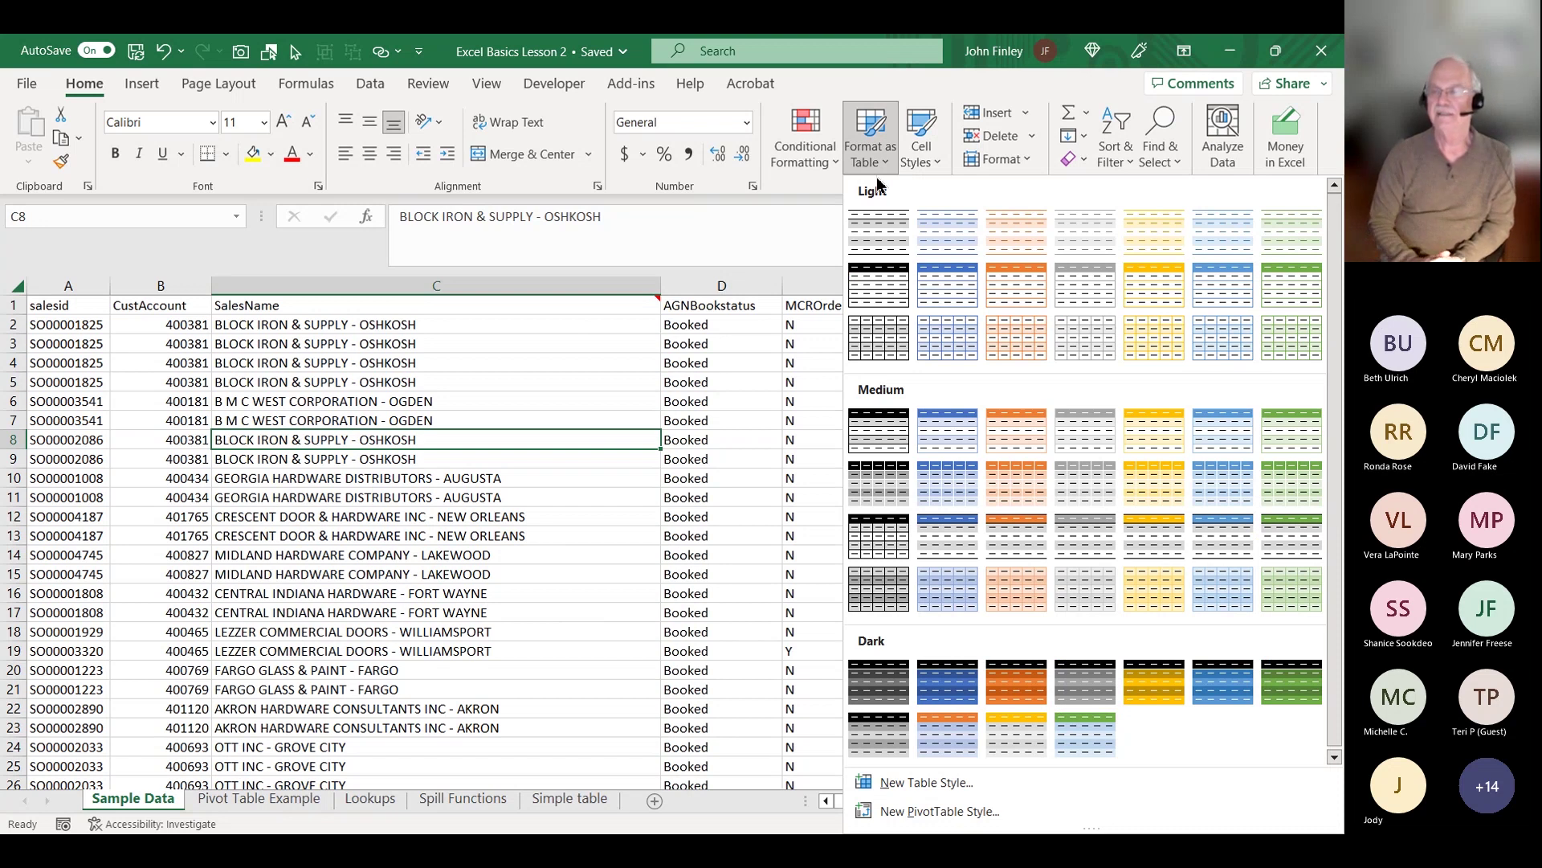
left_click(1294, 434)
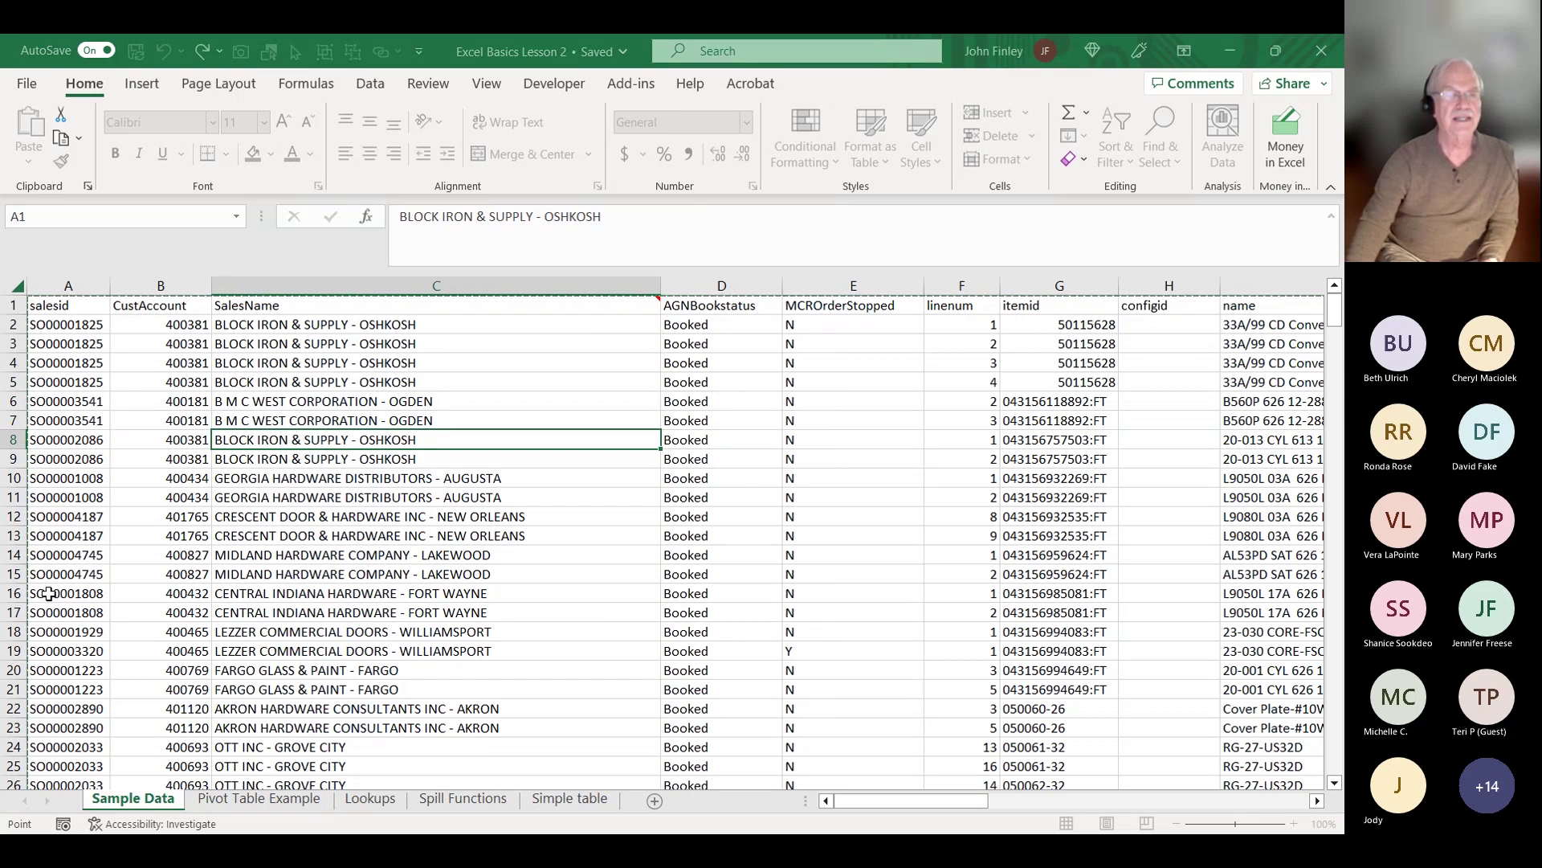
scroll(80, 592, "down", 1)
scroll(83, 592, "down", 10)
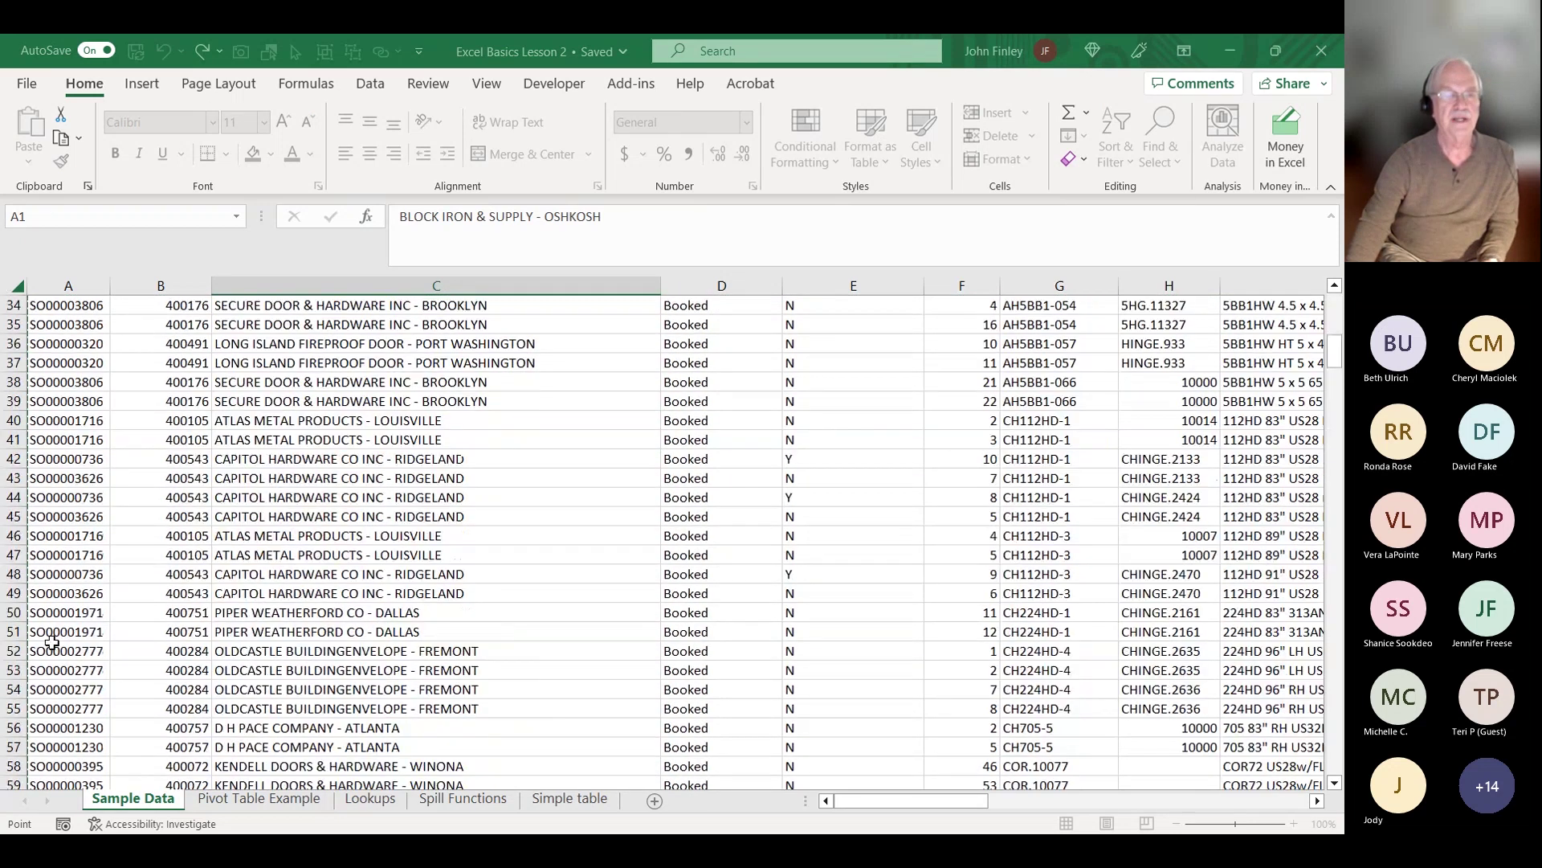
scroll(52, 642, "down", 12)
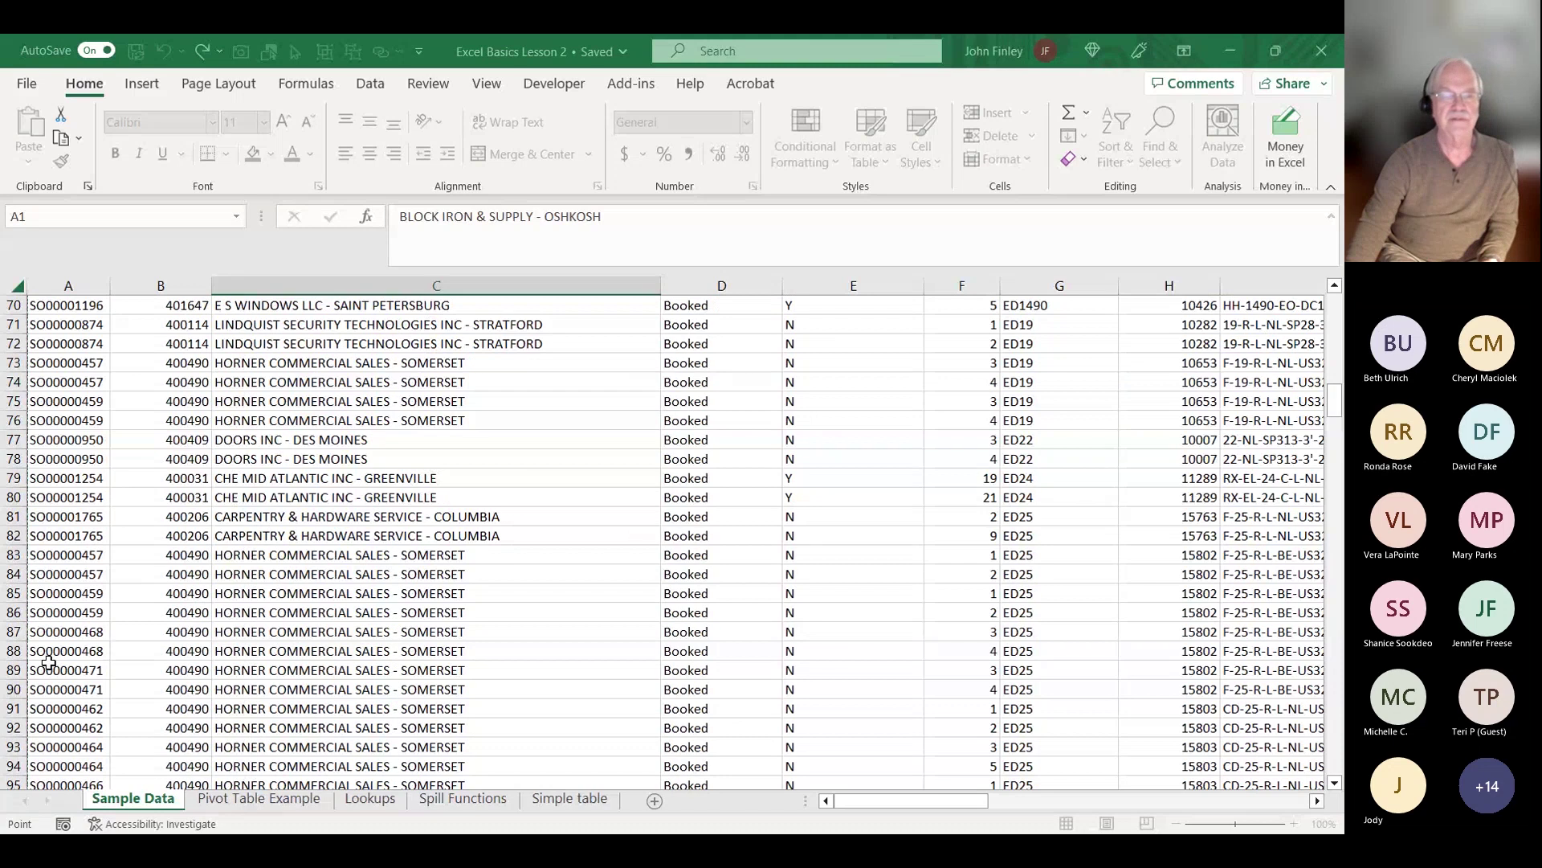
scroll(115, 651, "up", 7)
scroll(172, 620, "up", 16)
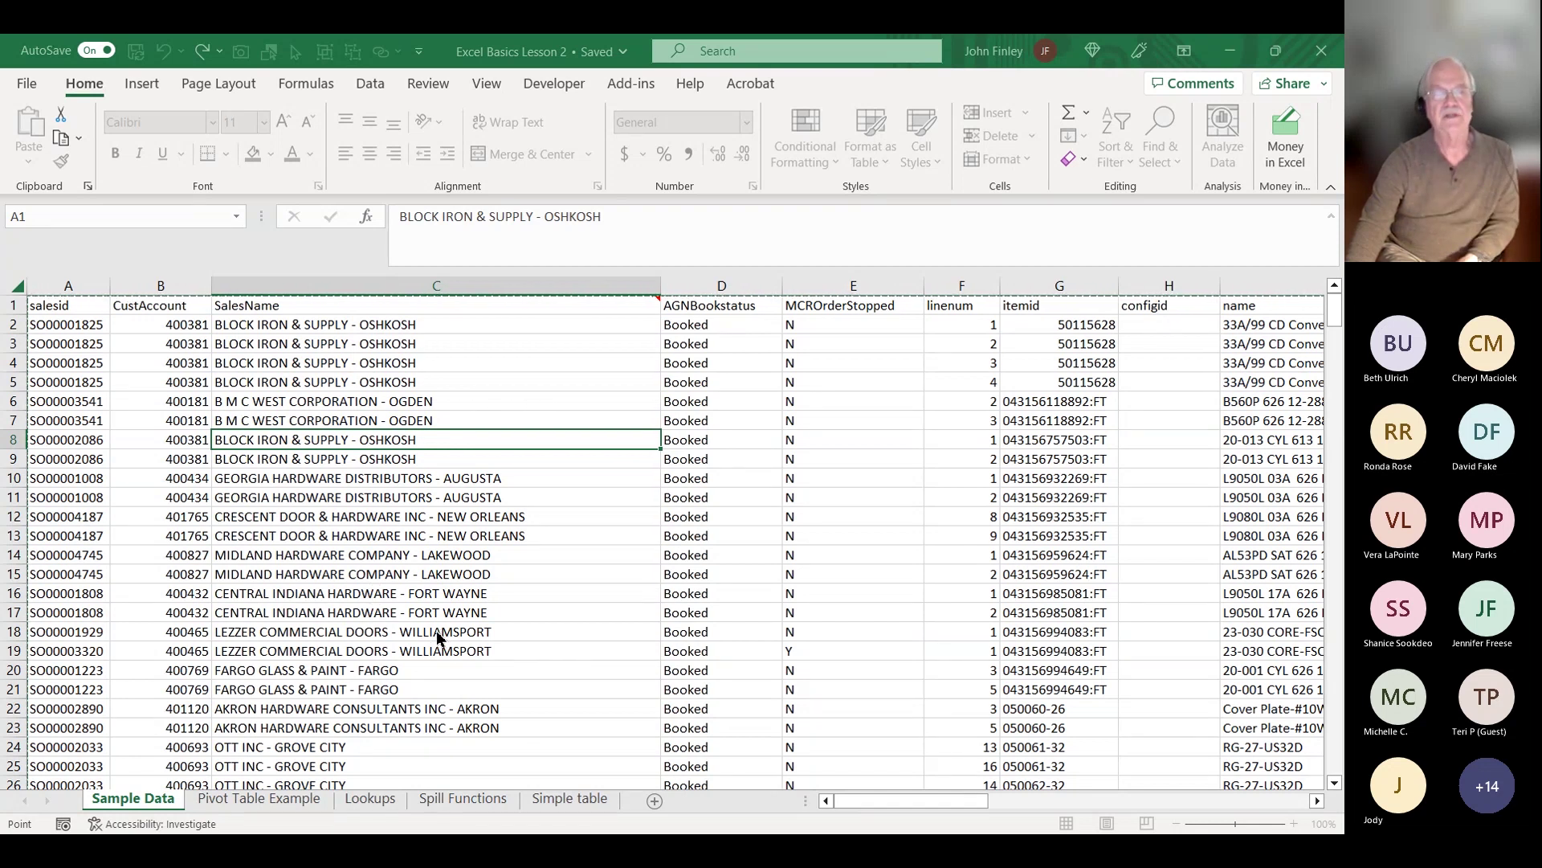
key("Escape")
key("ctrl+t")
key("Return")
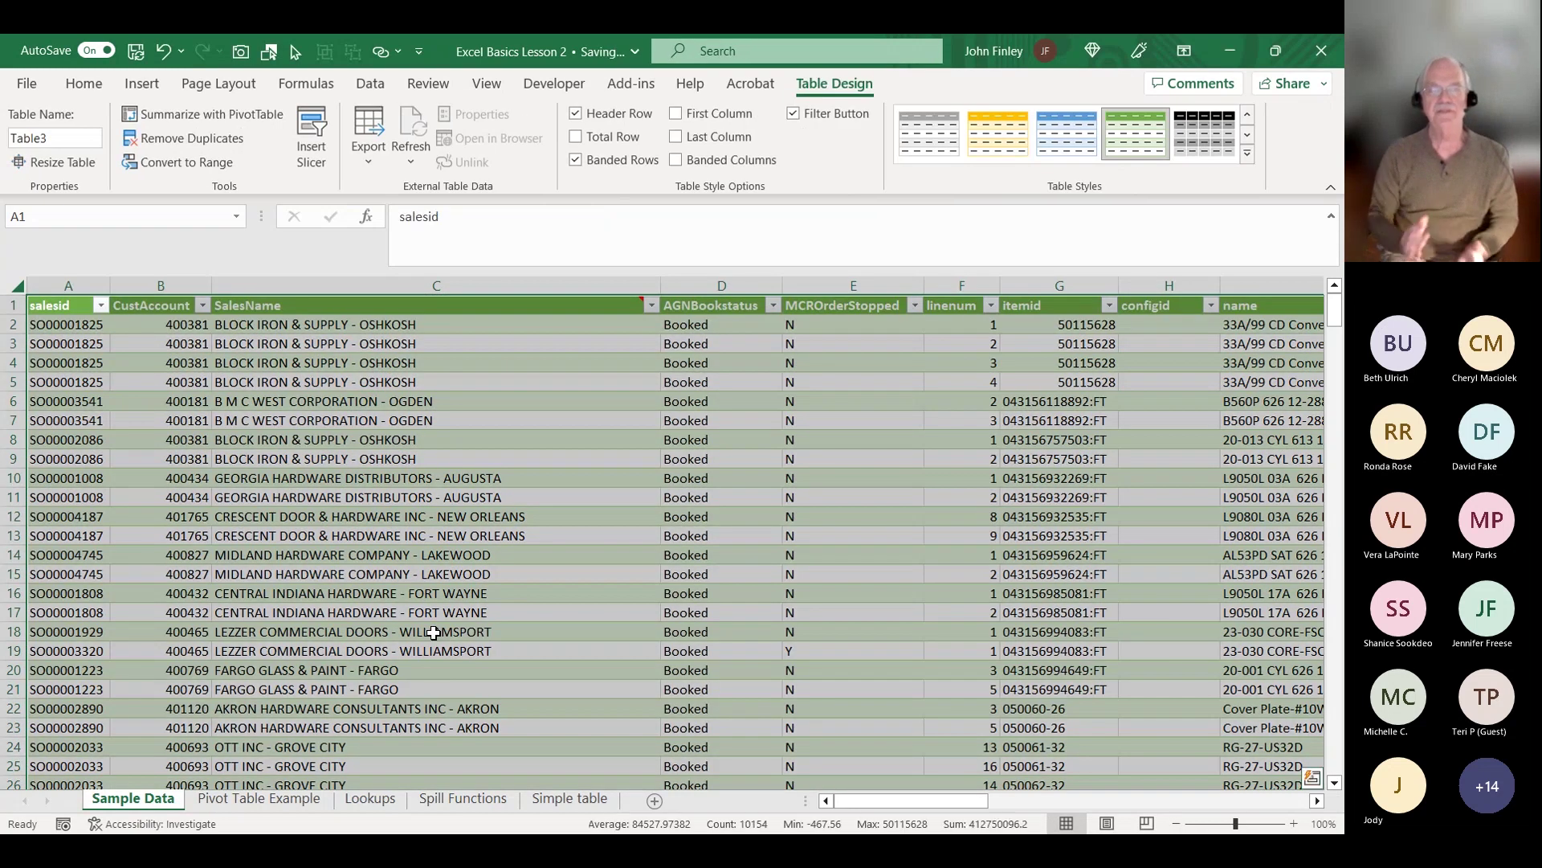
- Rename the new table as Orders
left_click(478, 484)
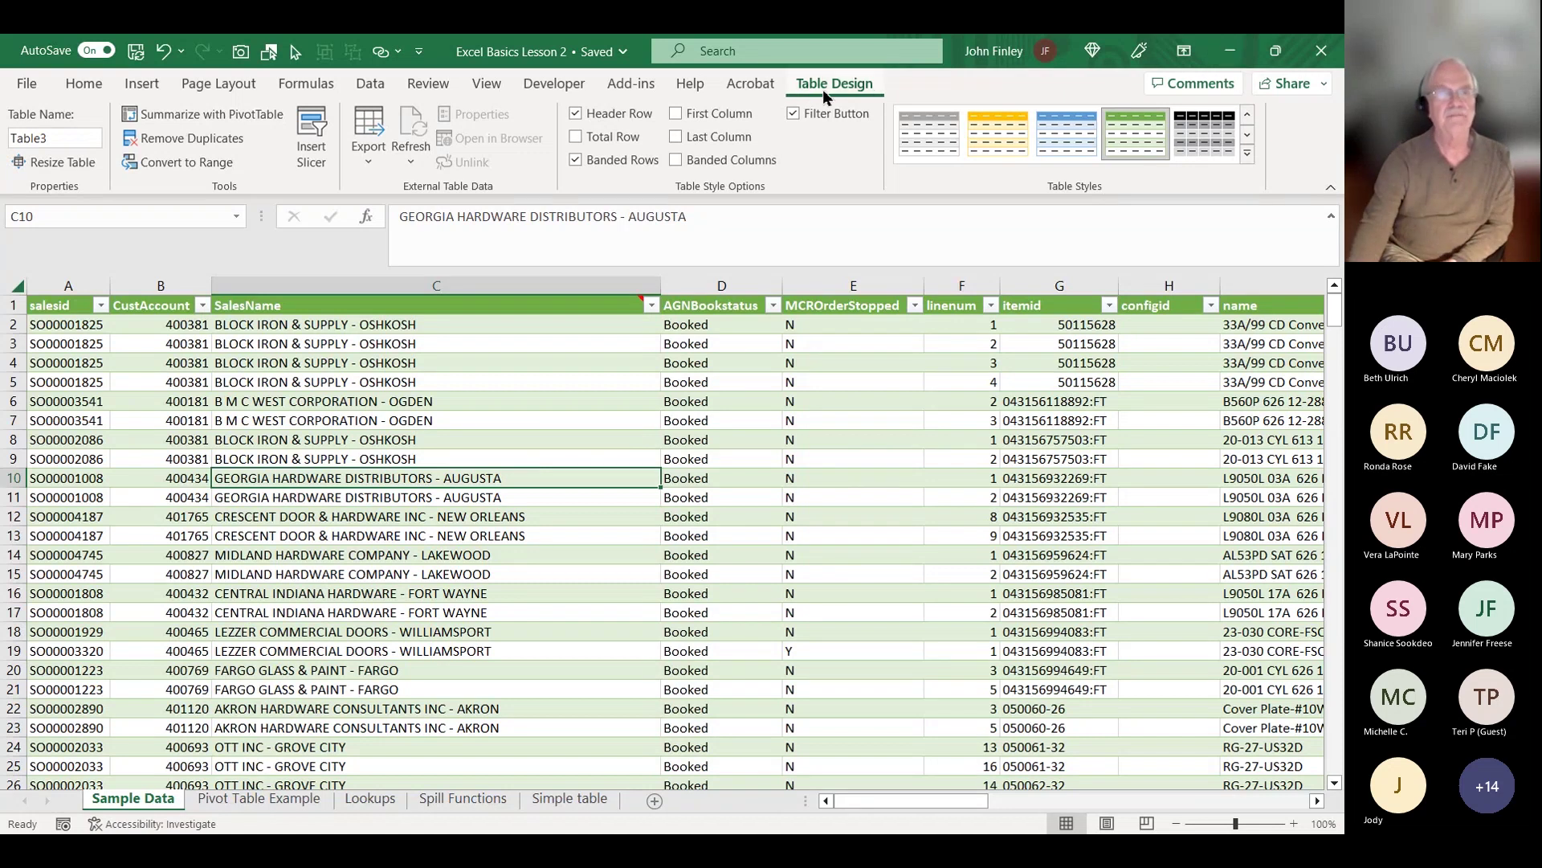
left_click(73, 139)
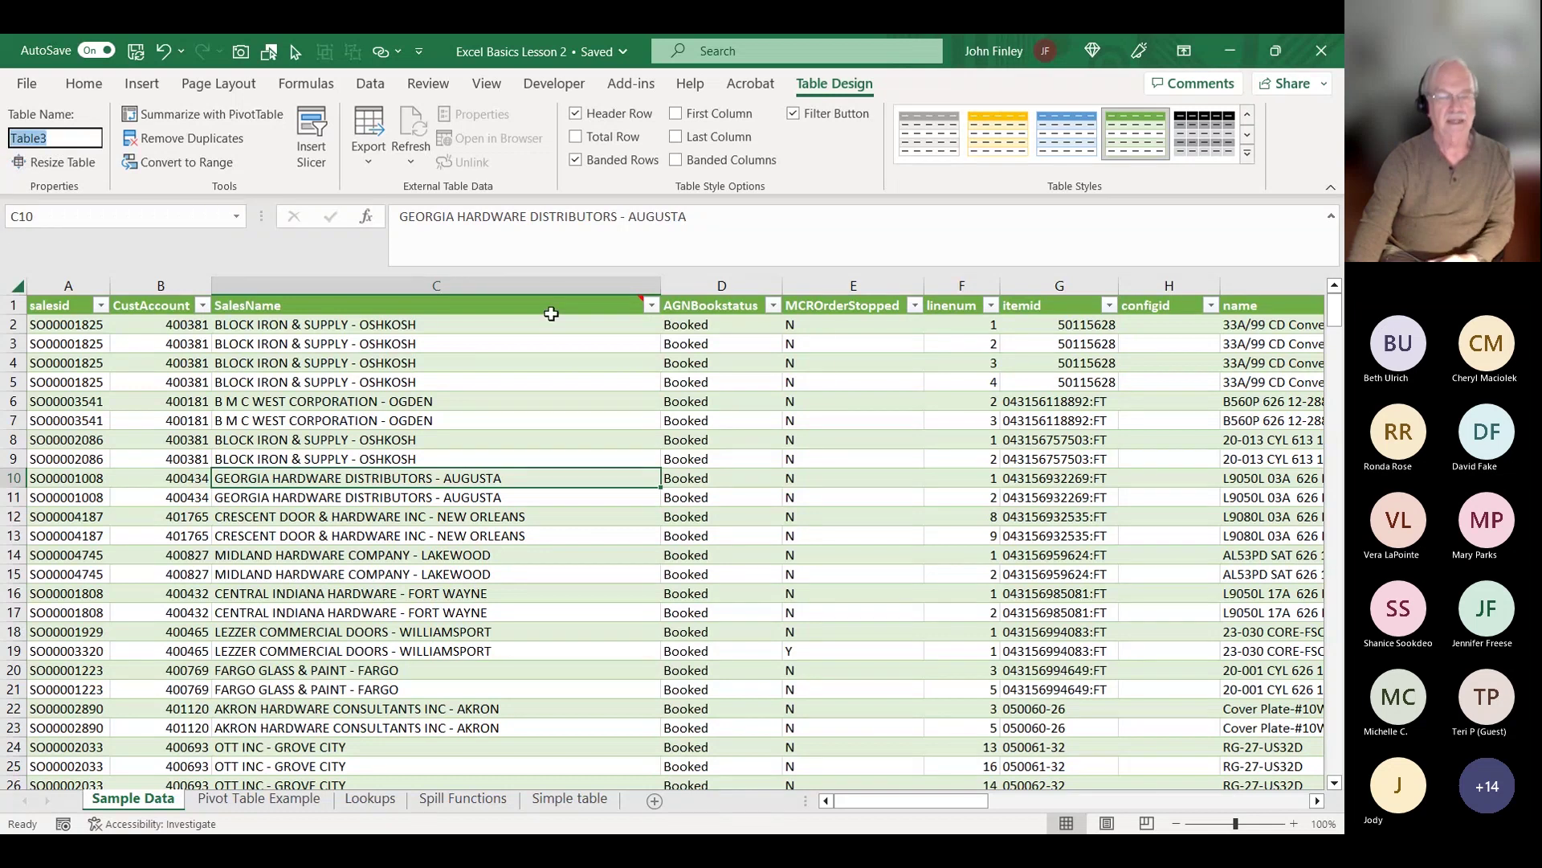
mouse_move(551, 314)
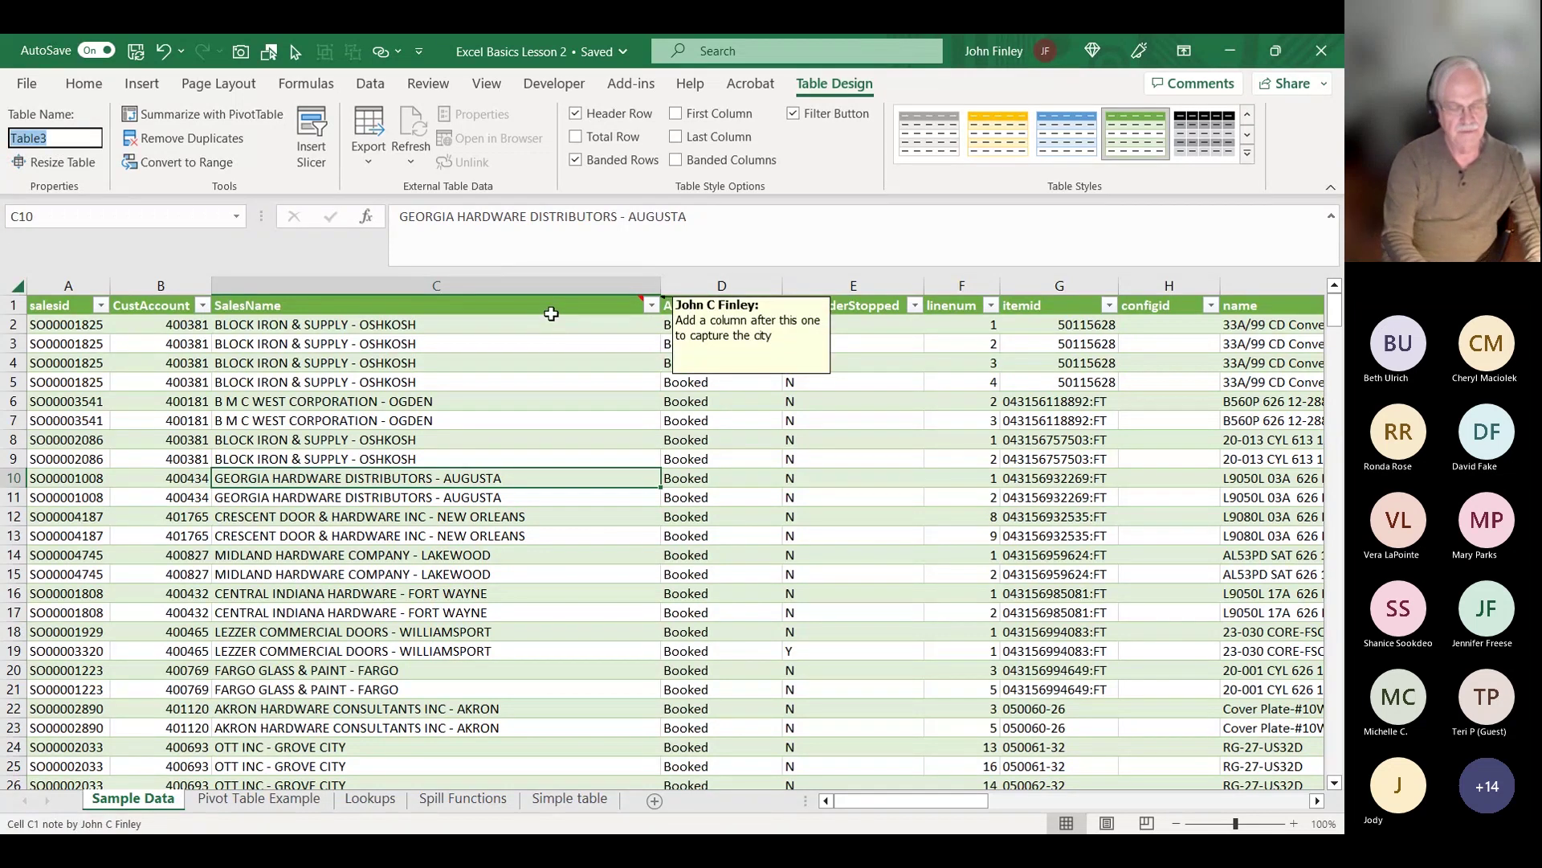
type("Ord")
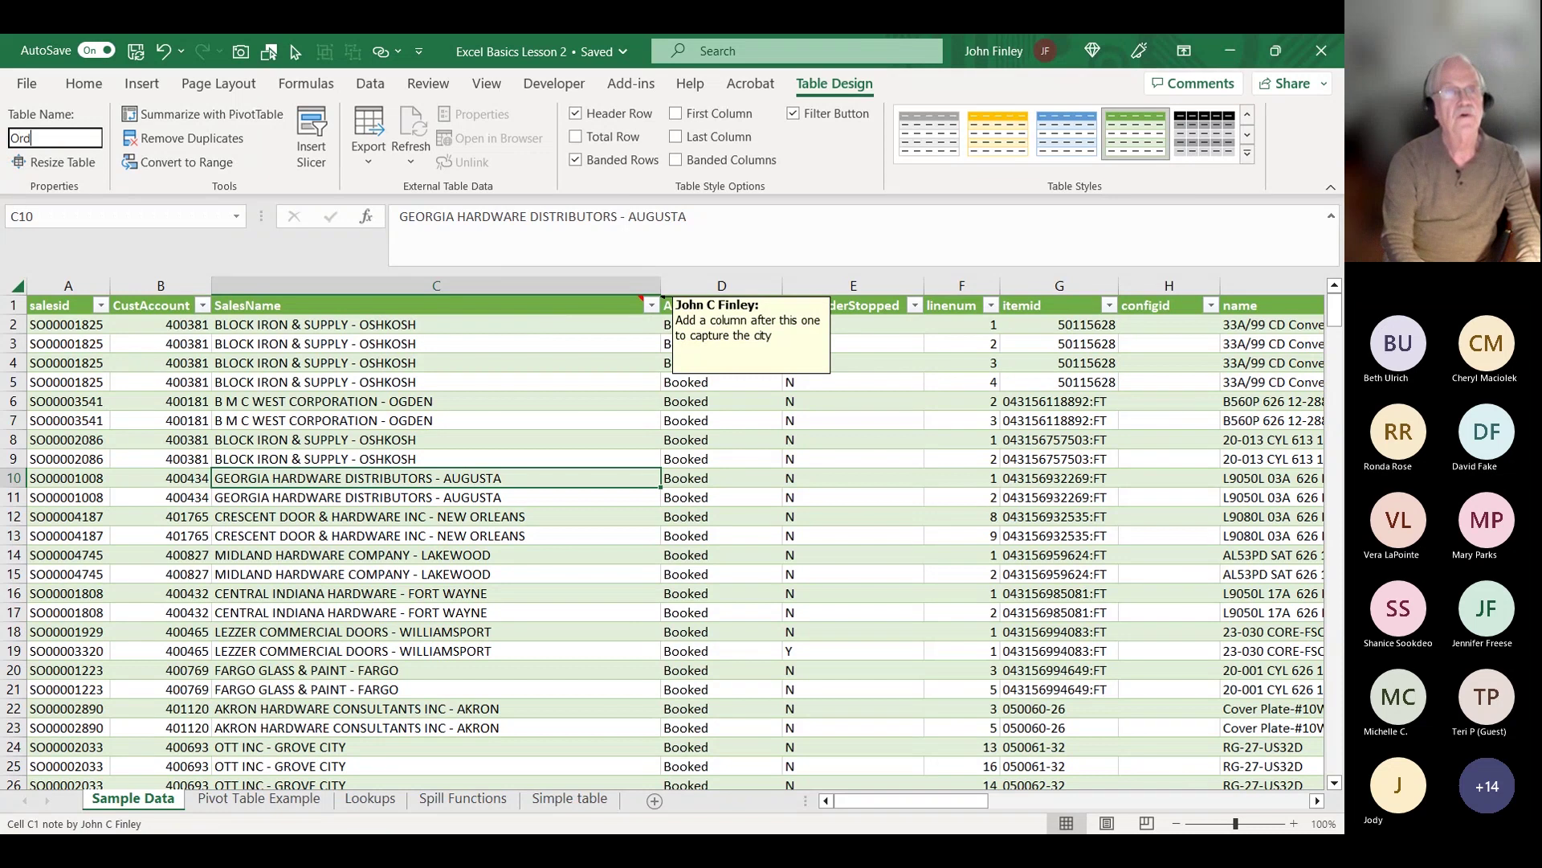
type("ers")
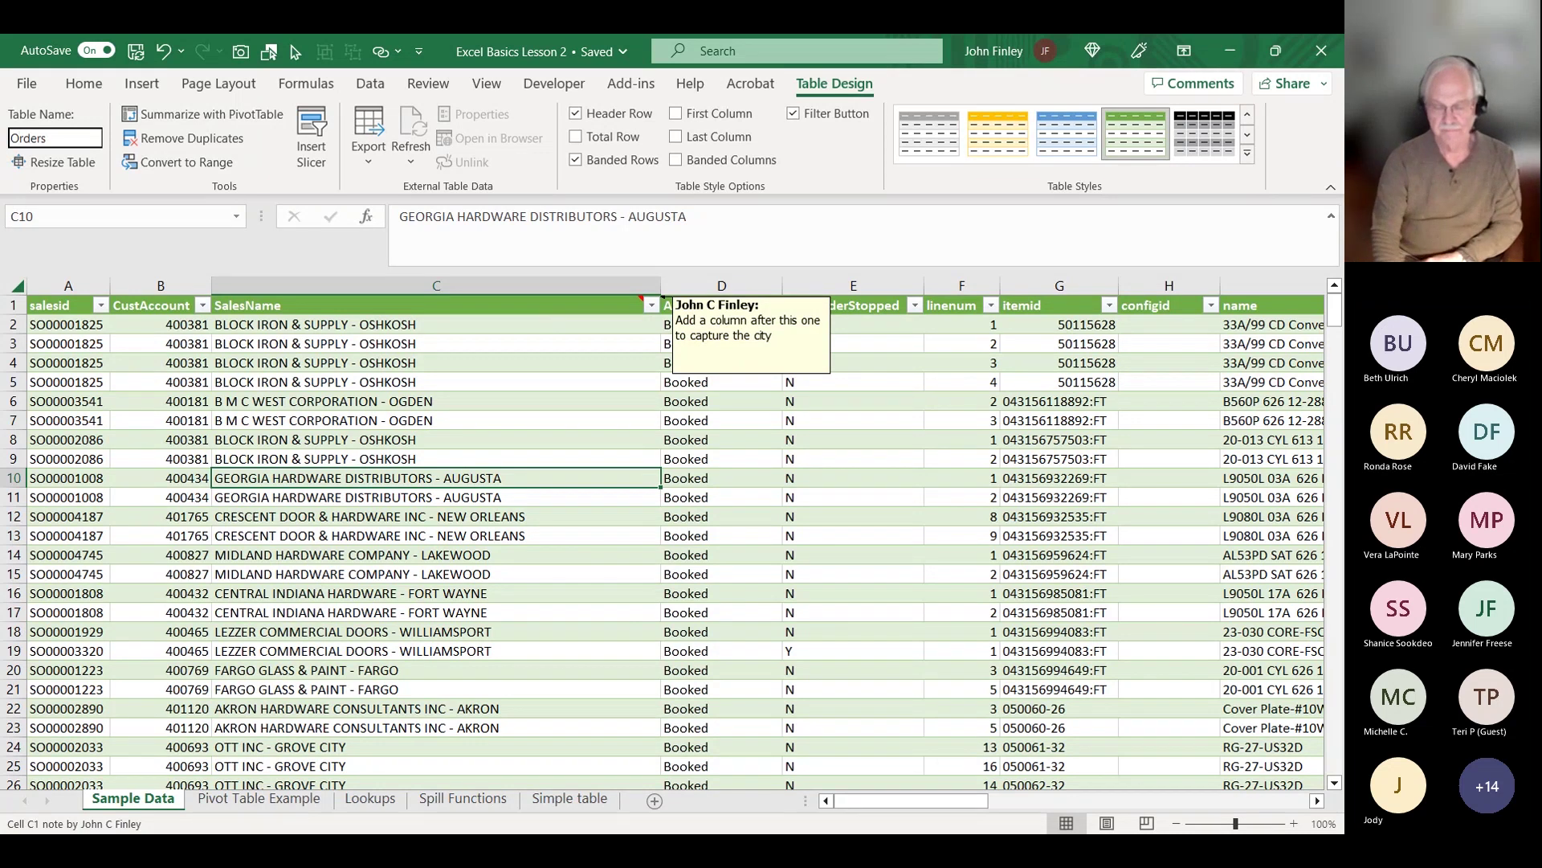
key("Return")
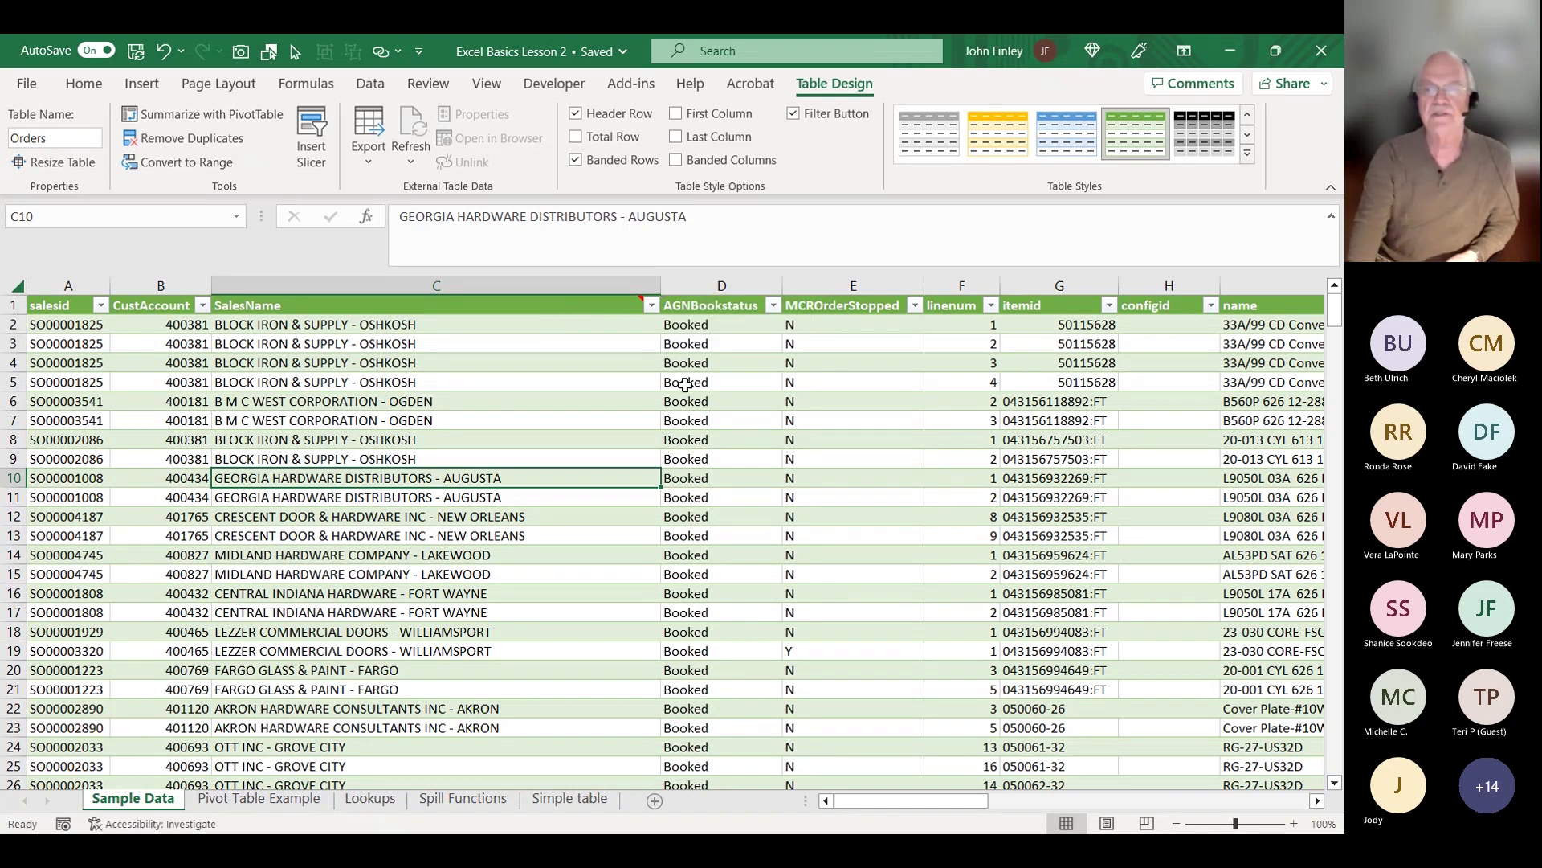
- Insert a table column between SalesName and AGNBookstatus and title it City
left_click(727, 312)
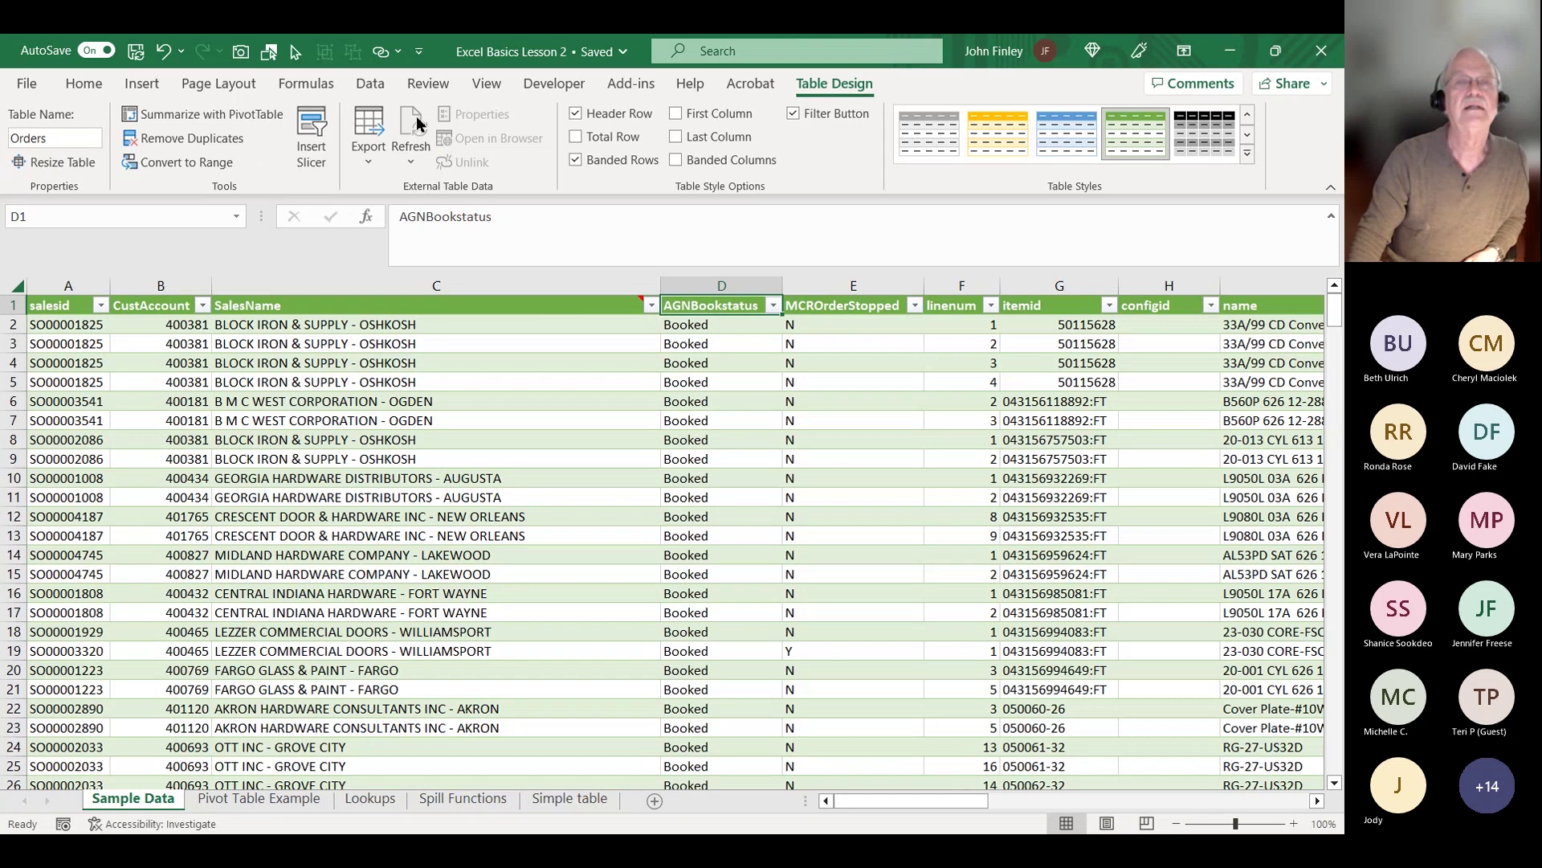
right_click(686, 305)
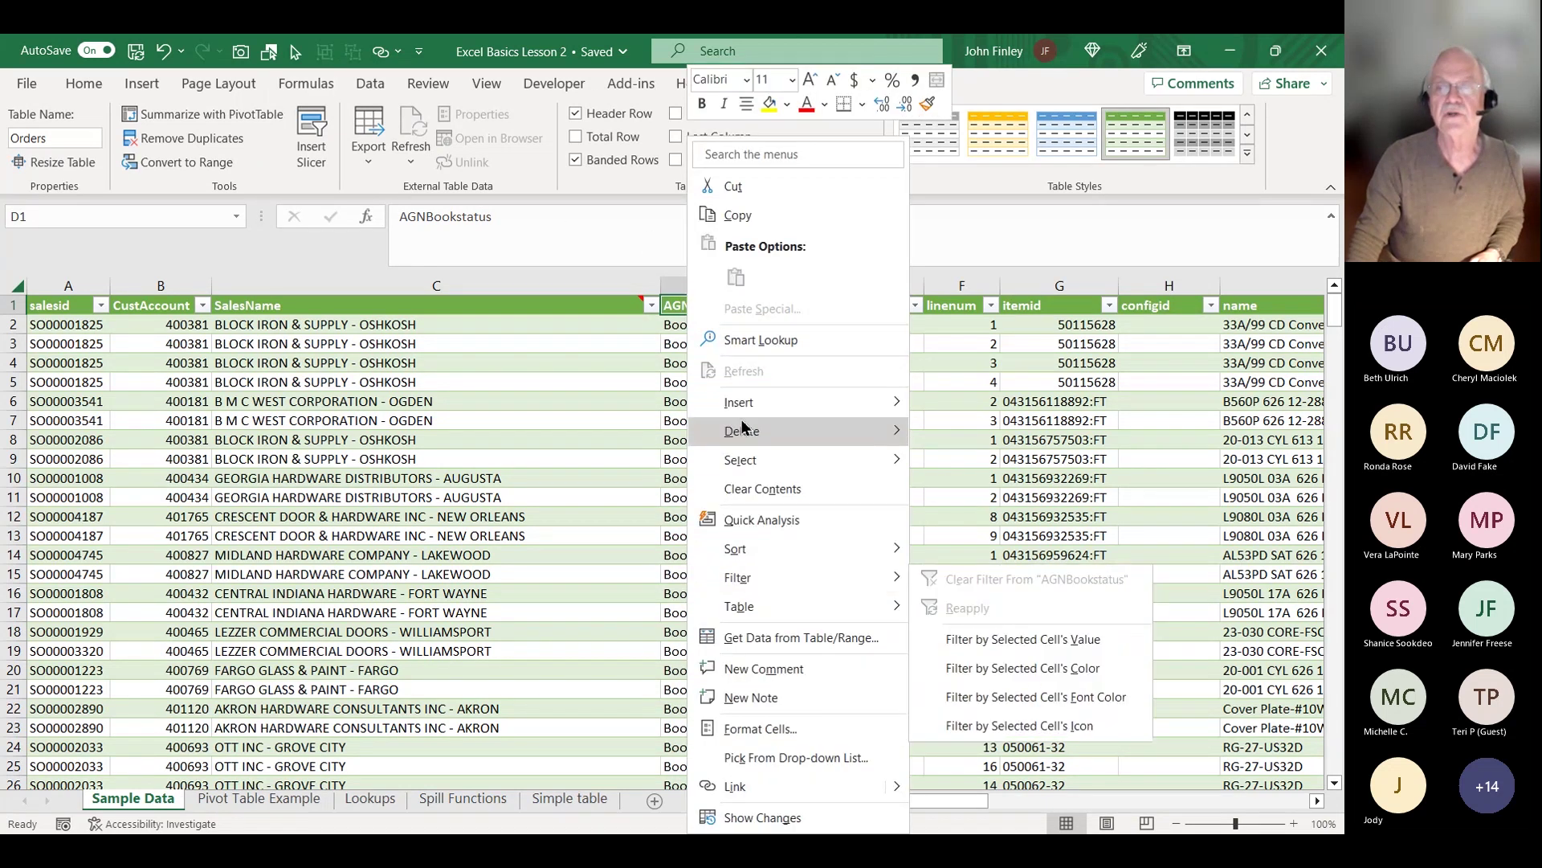
mouse_move(735, 403)
left_click(1044, 404)
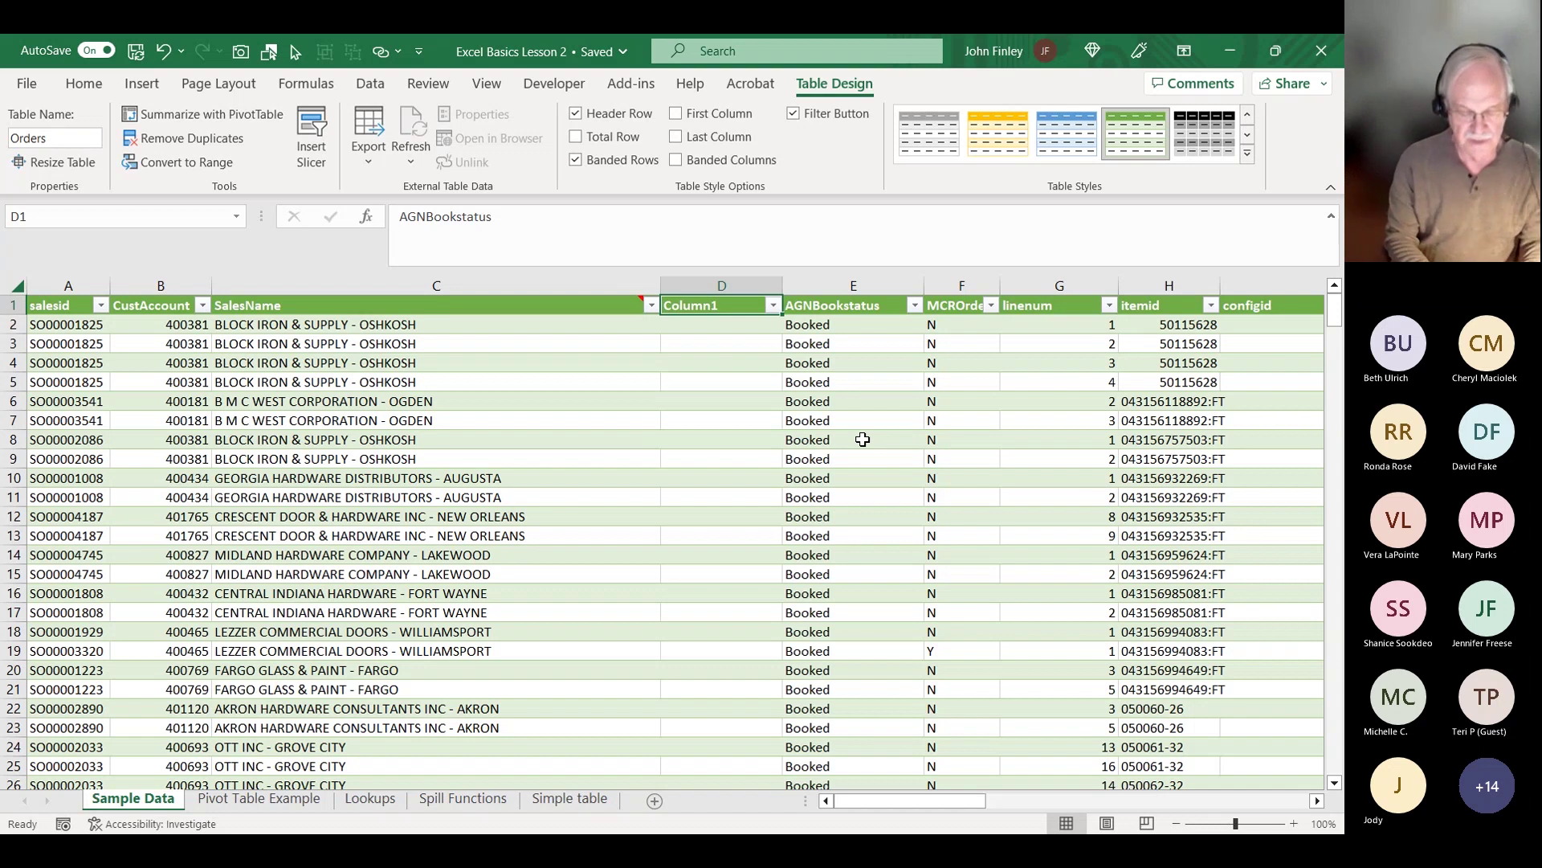
type("City")
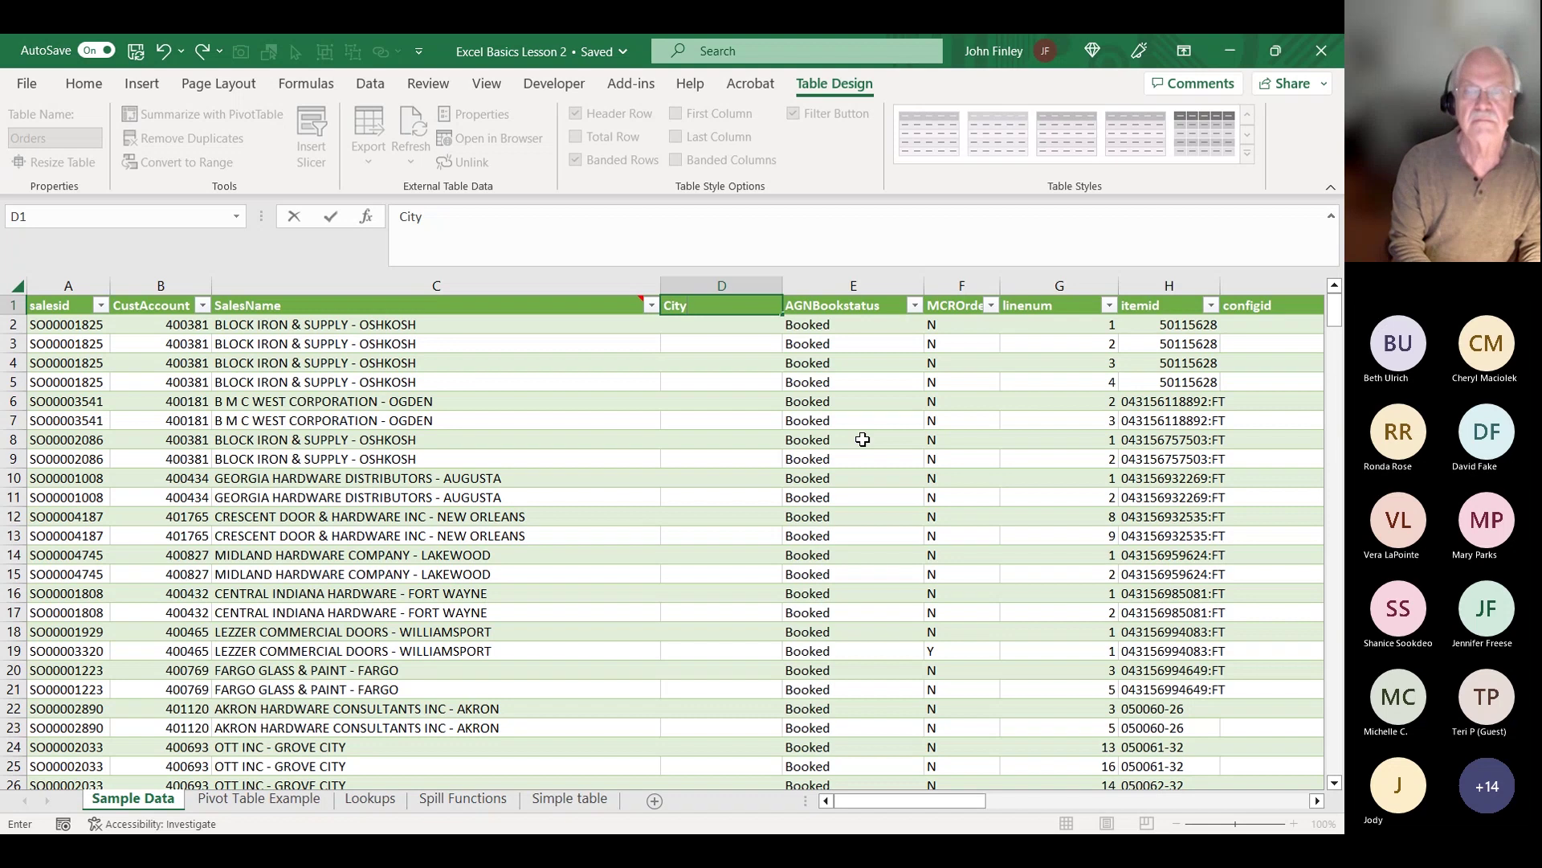
key("Return")
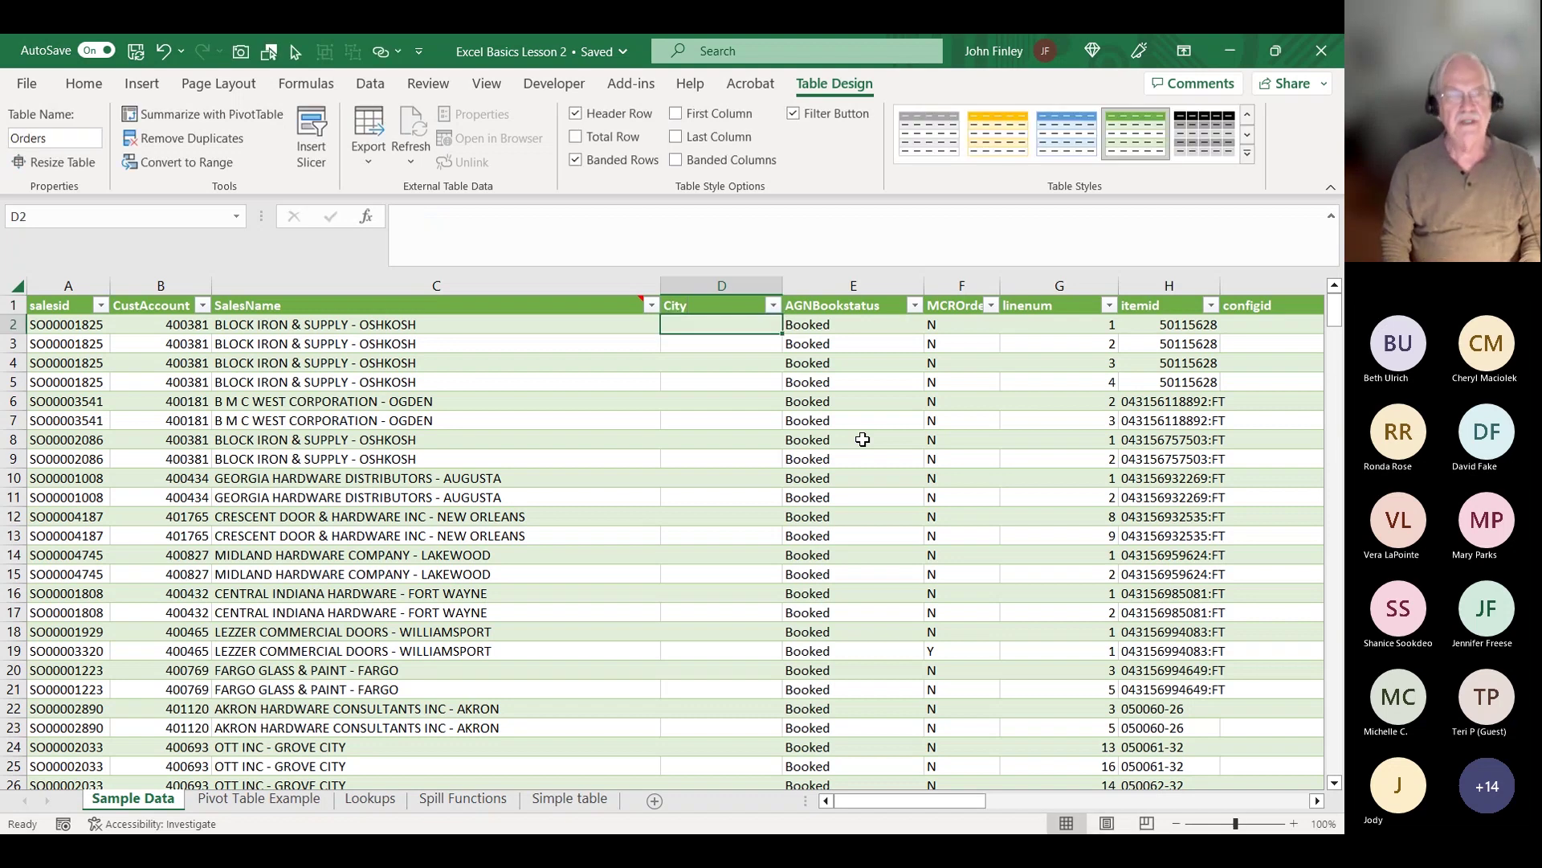
- Start a MID formula in the first City cell, D2, with the same row's SalesName as its text argument
key("Left")
key("Left")
key("Right")
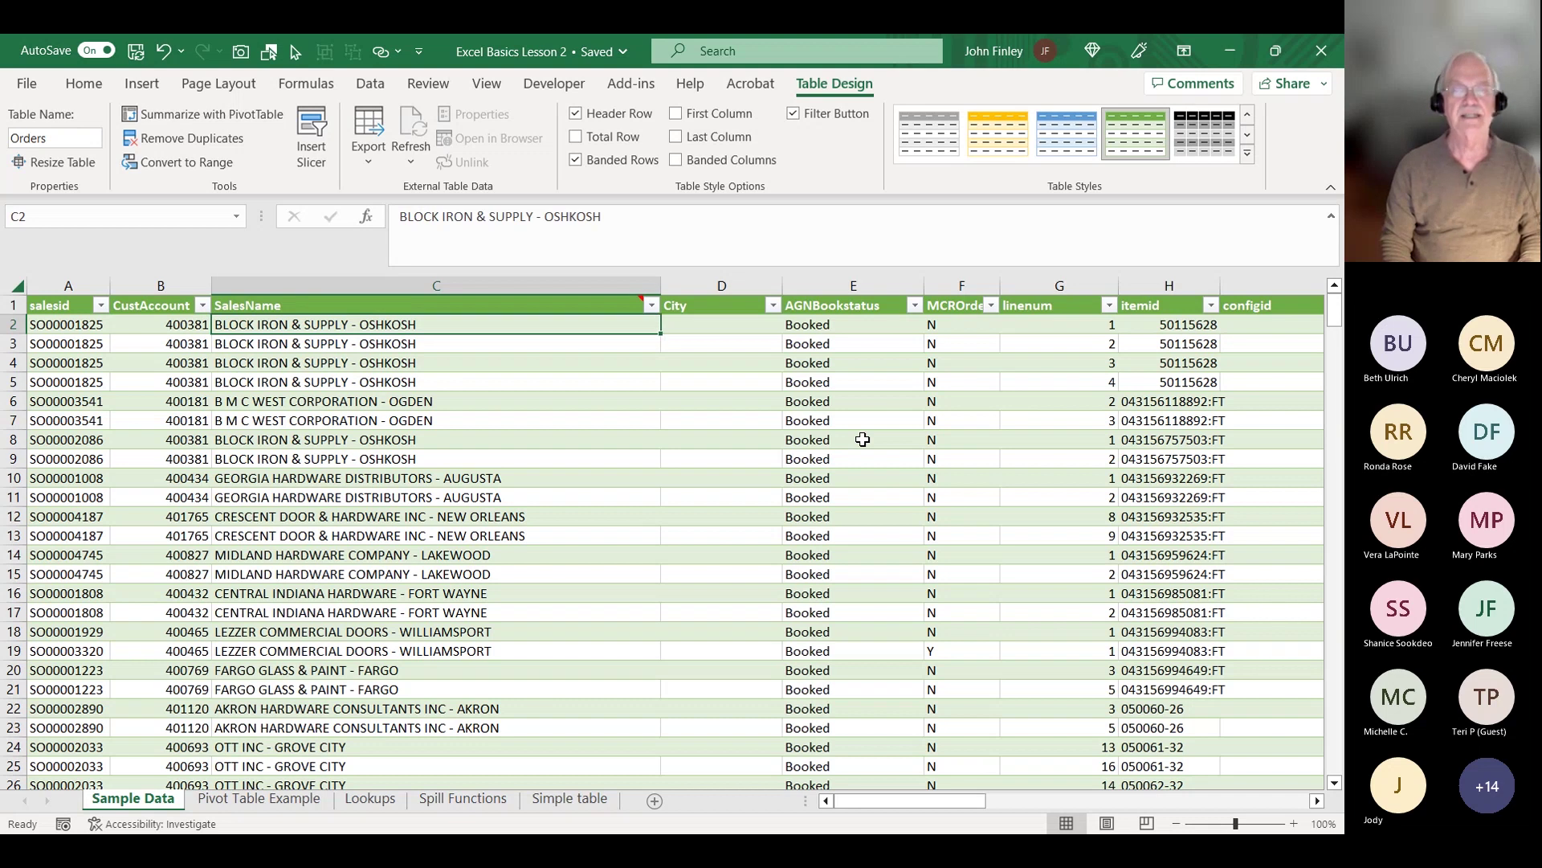
key("Right")
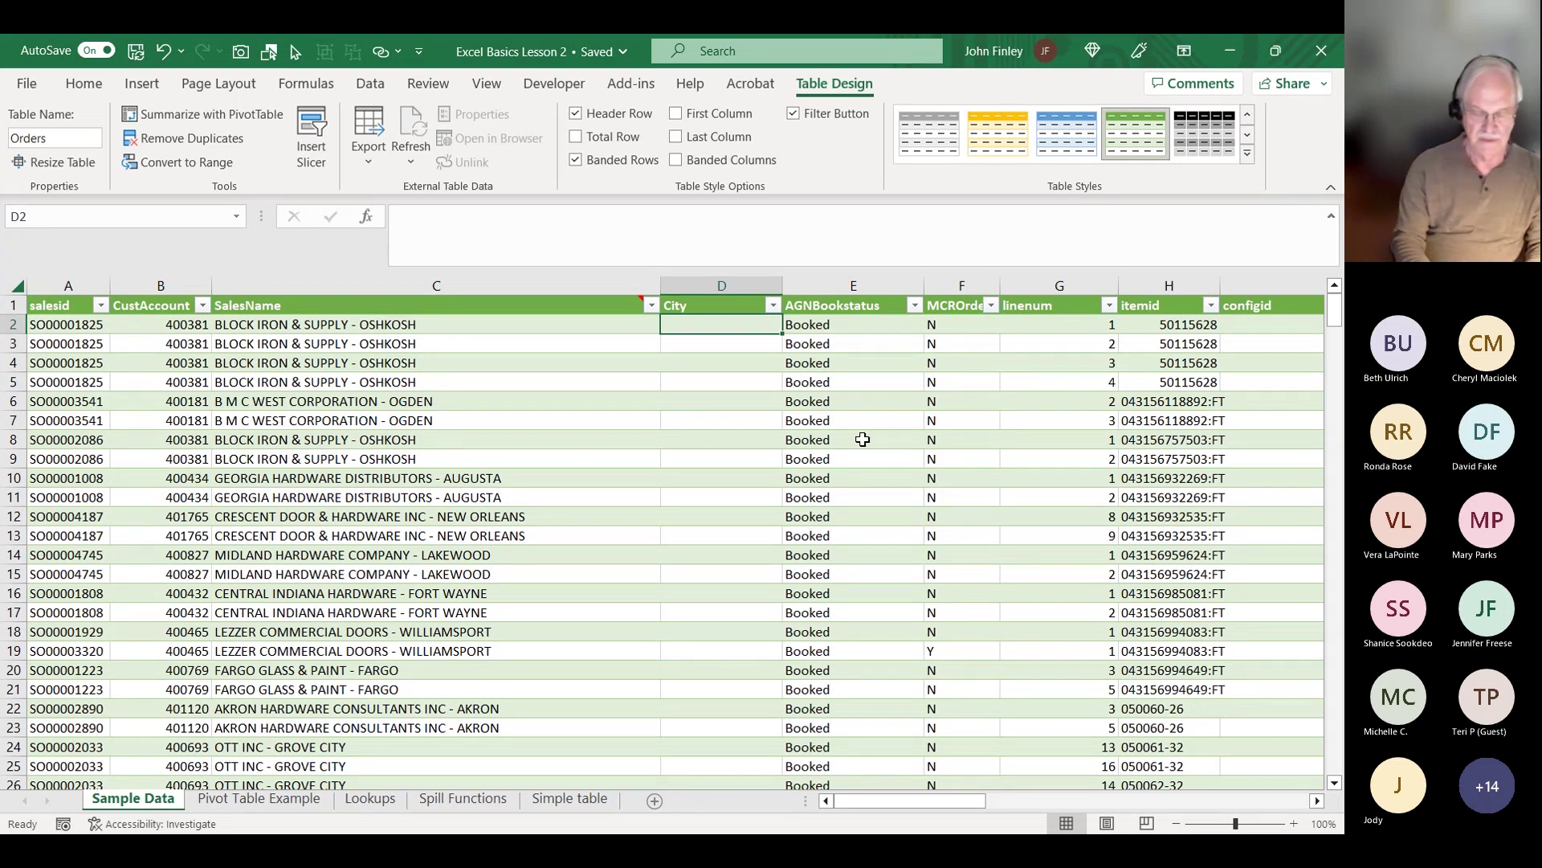
type("=")
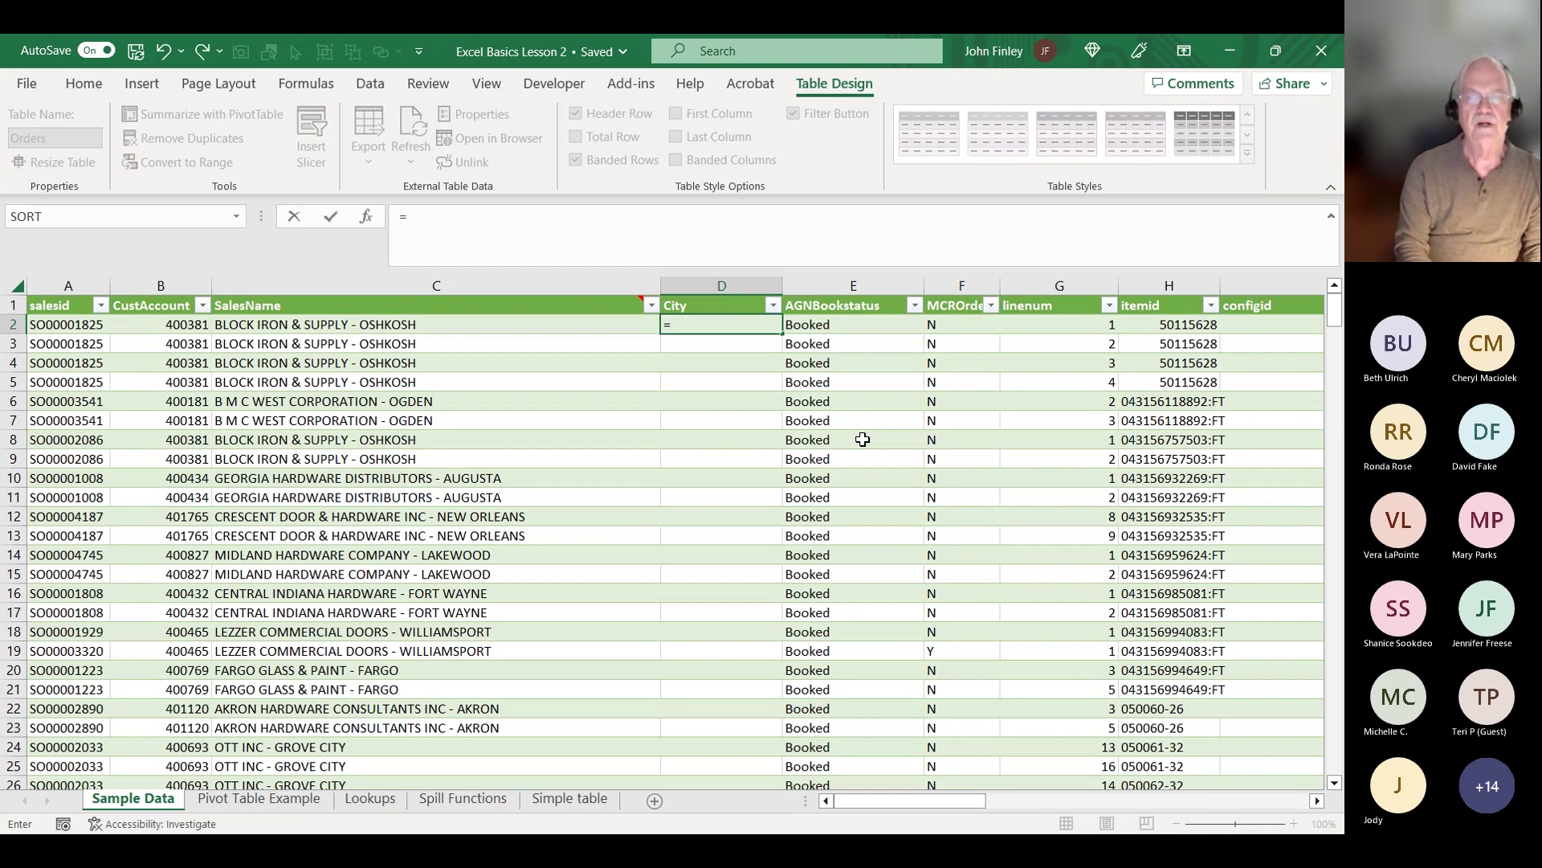
type("mid")
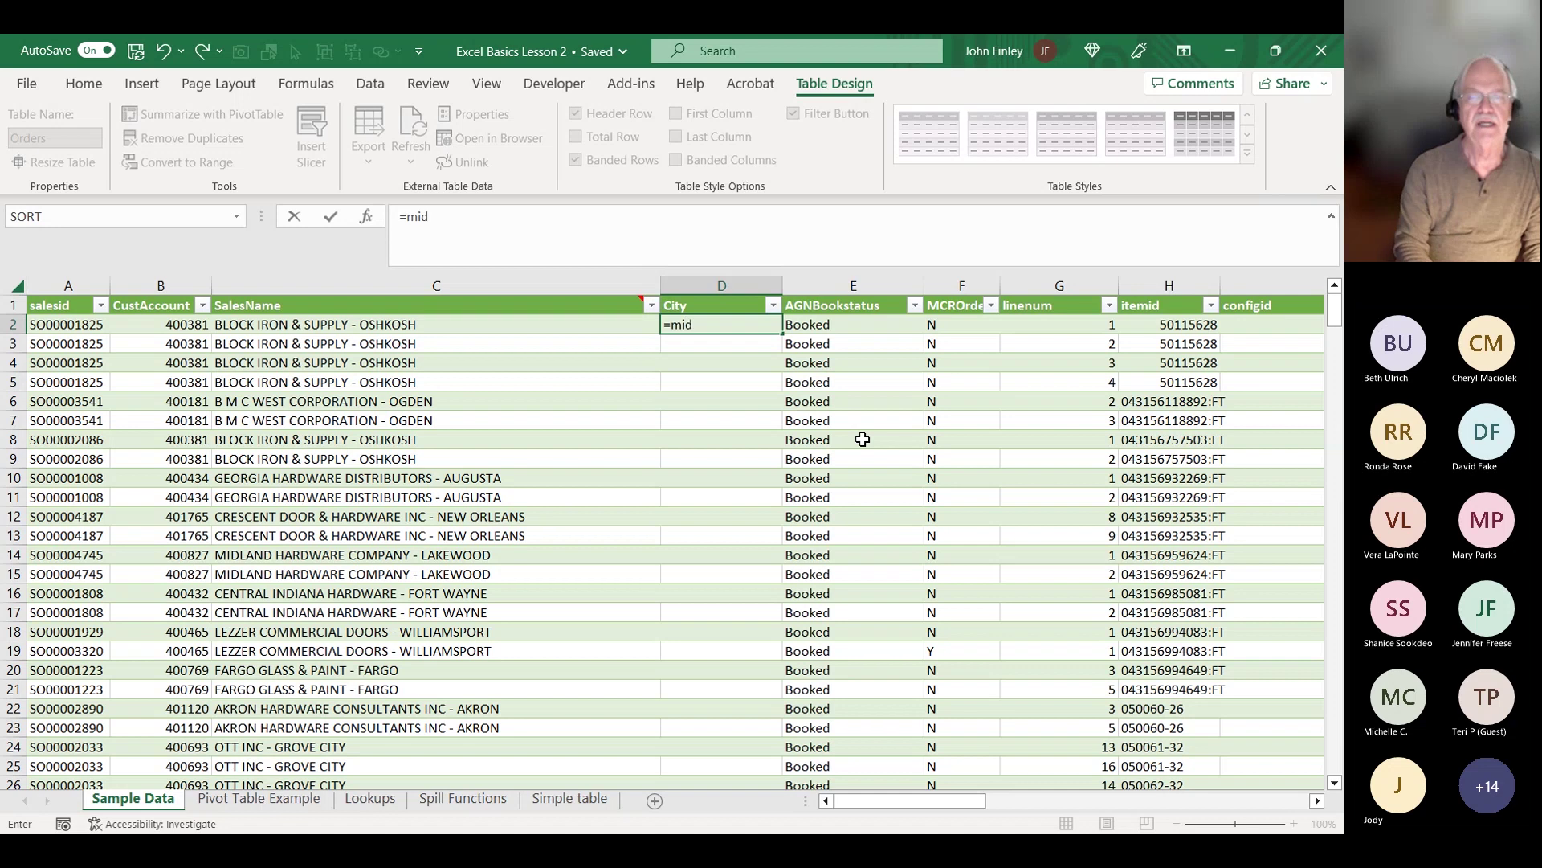
type("(")
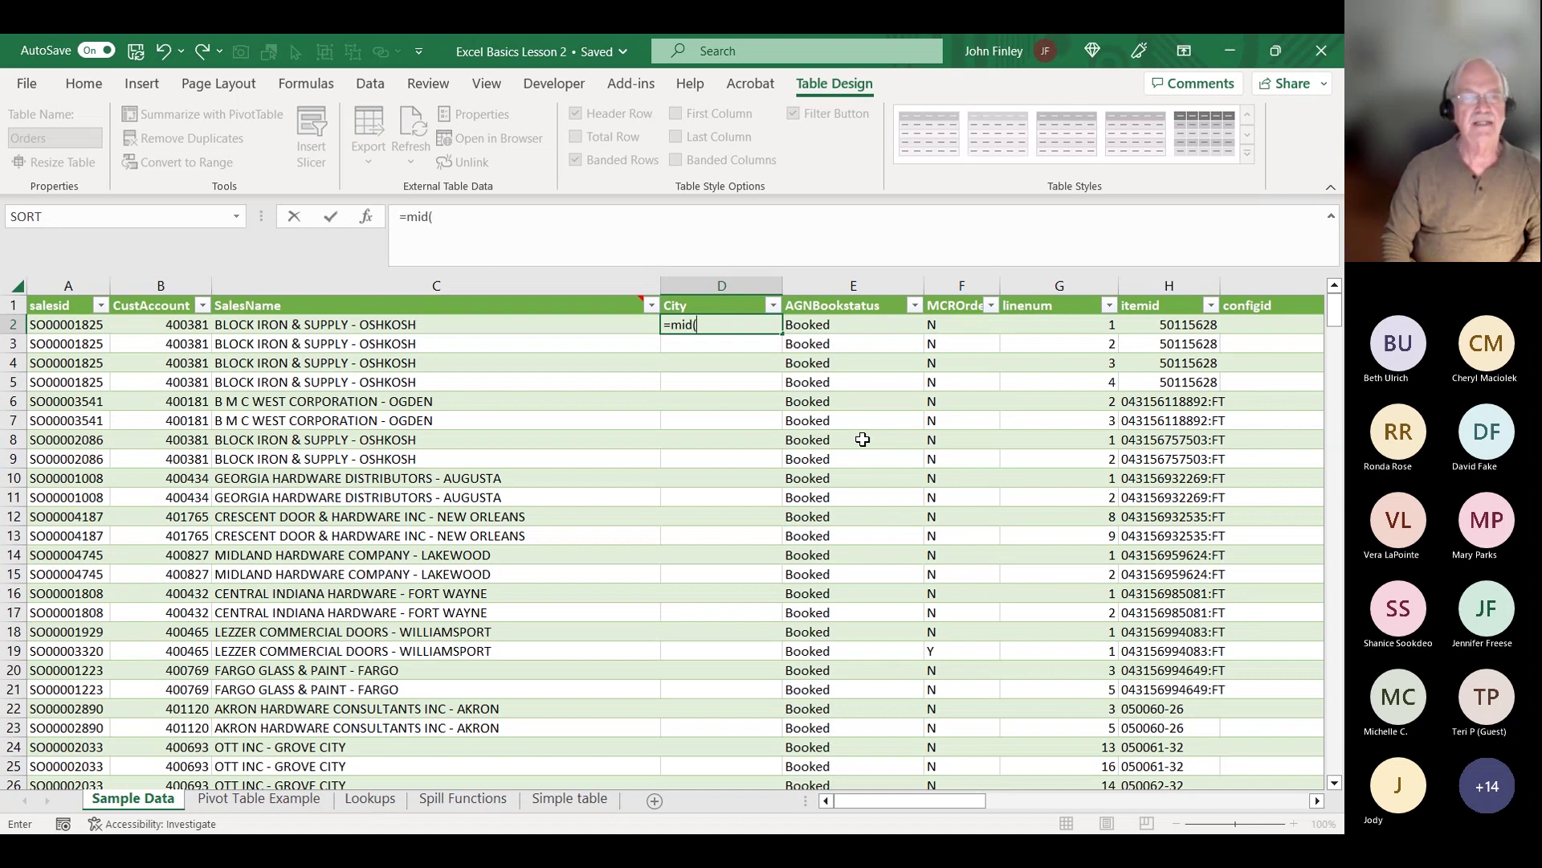
key("Left")
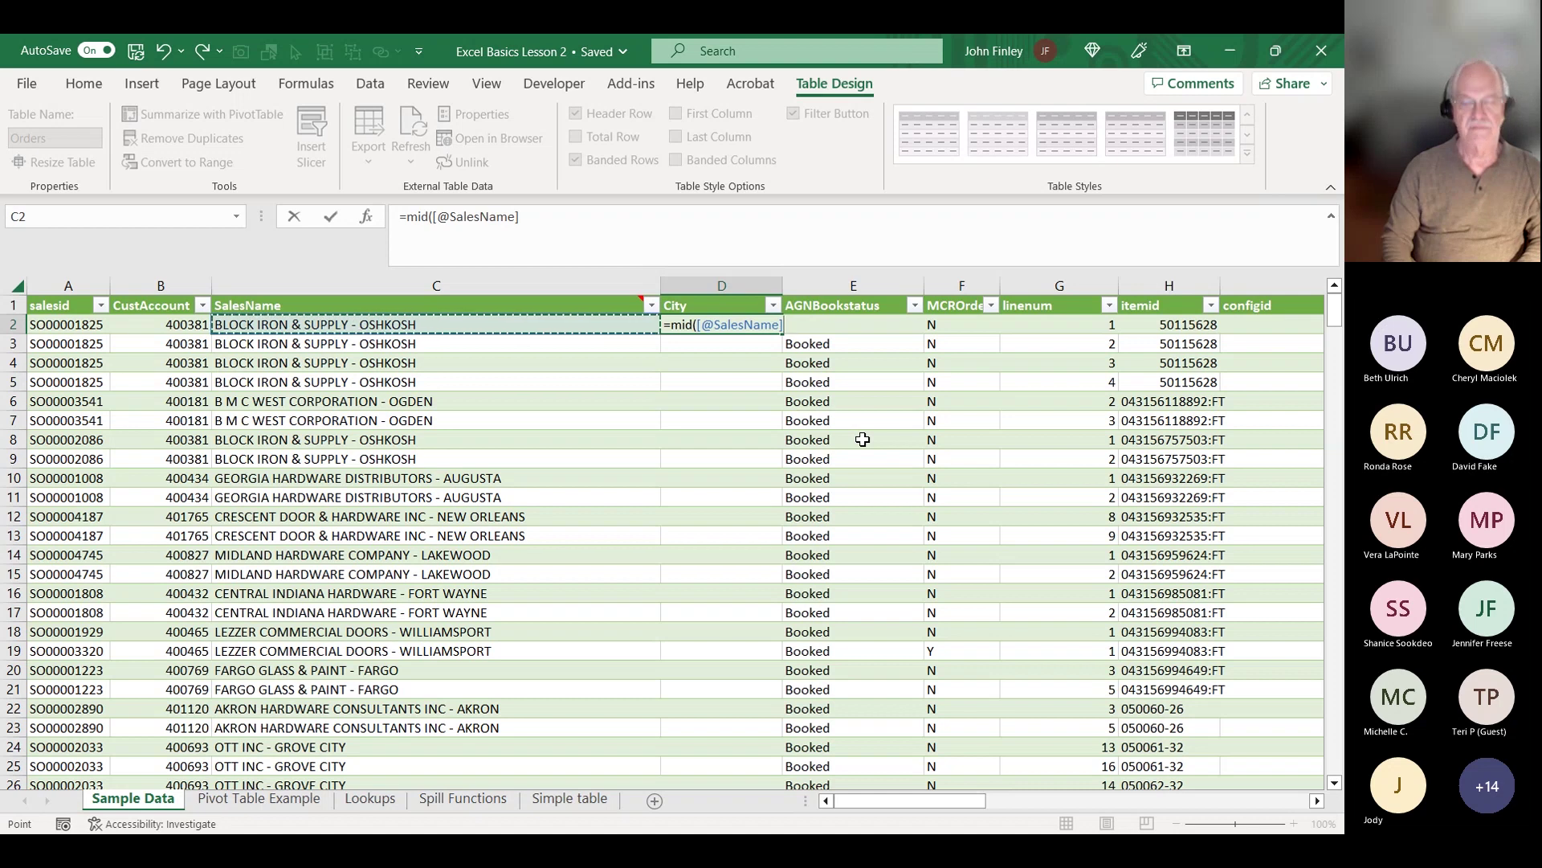
type(",")
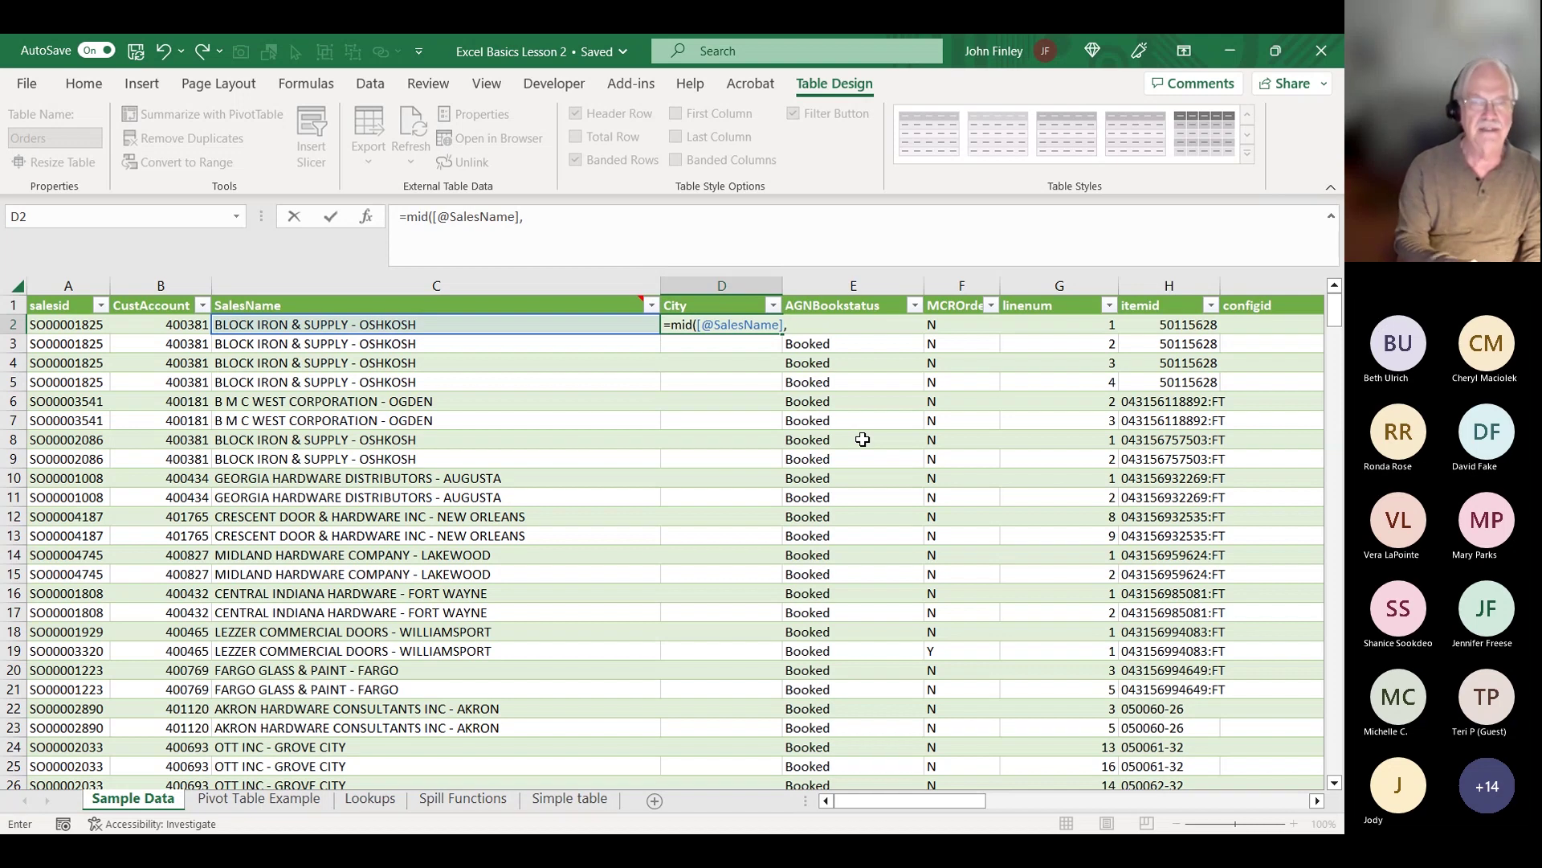
type("find(")
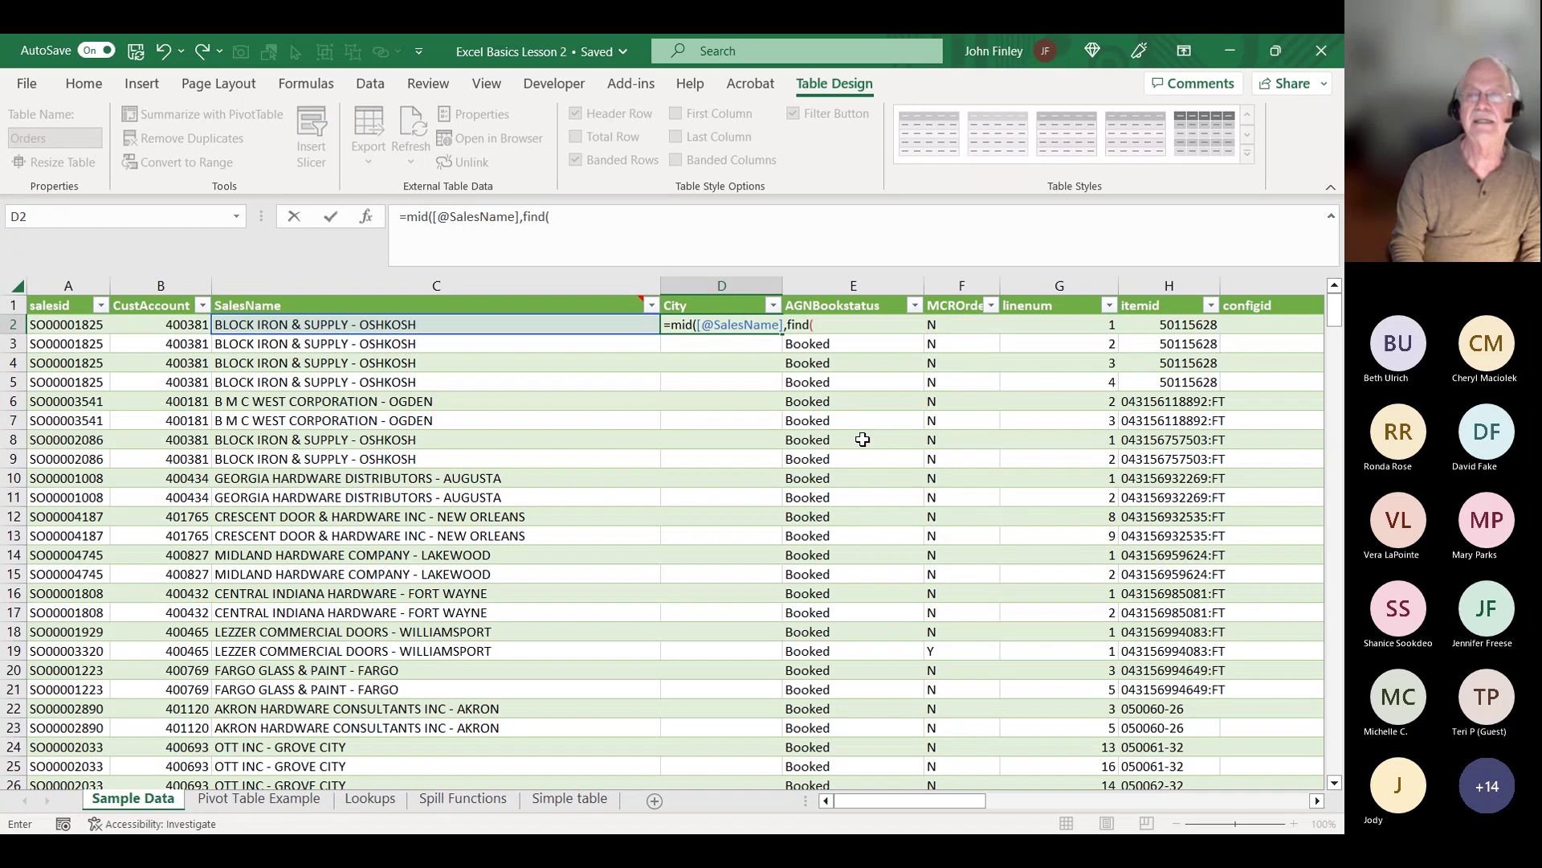
type("\"_")
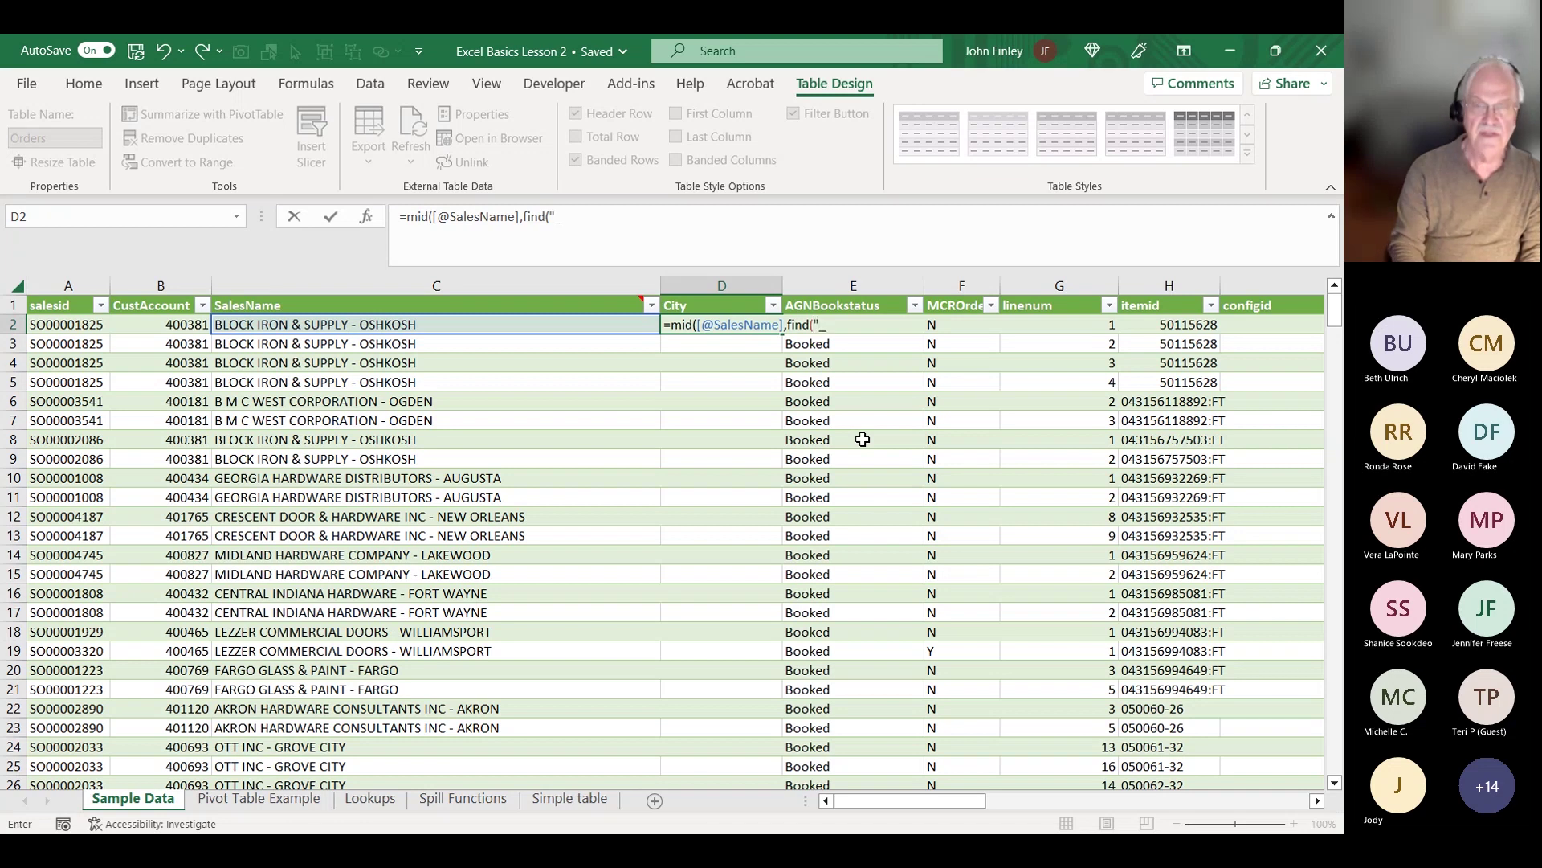
key("BackSpace")
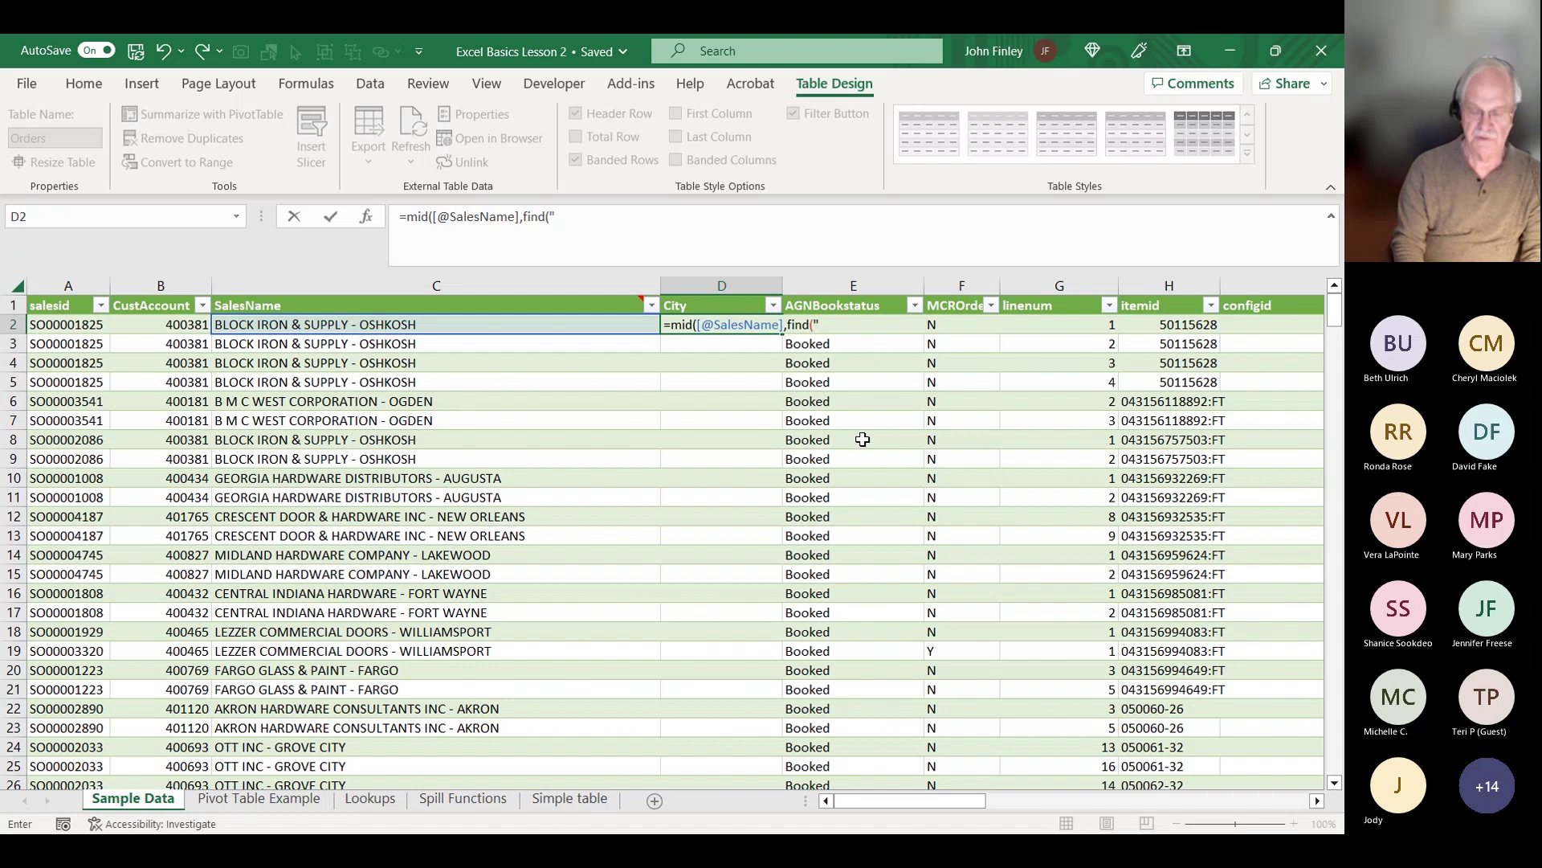
type("-\"")
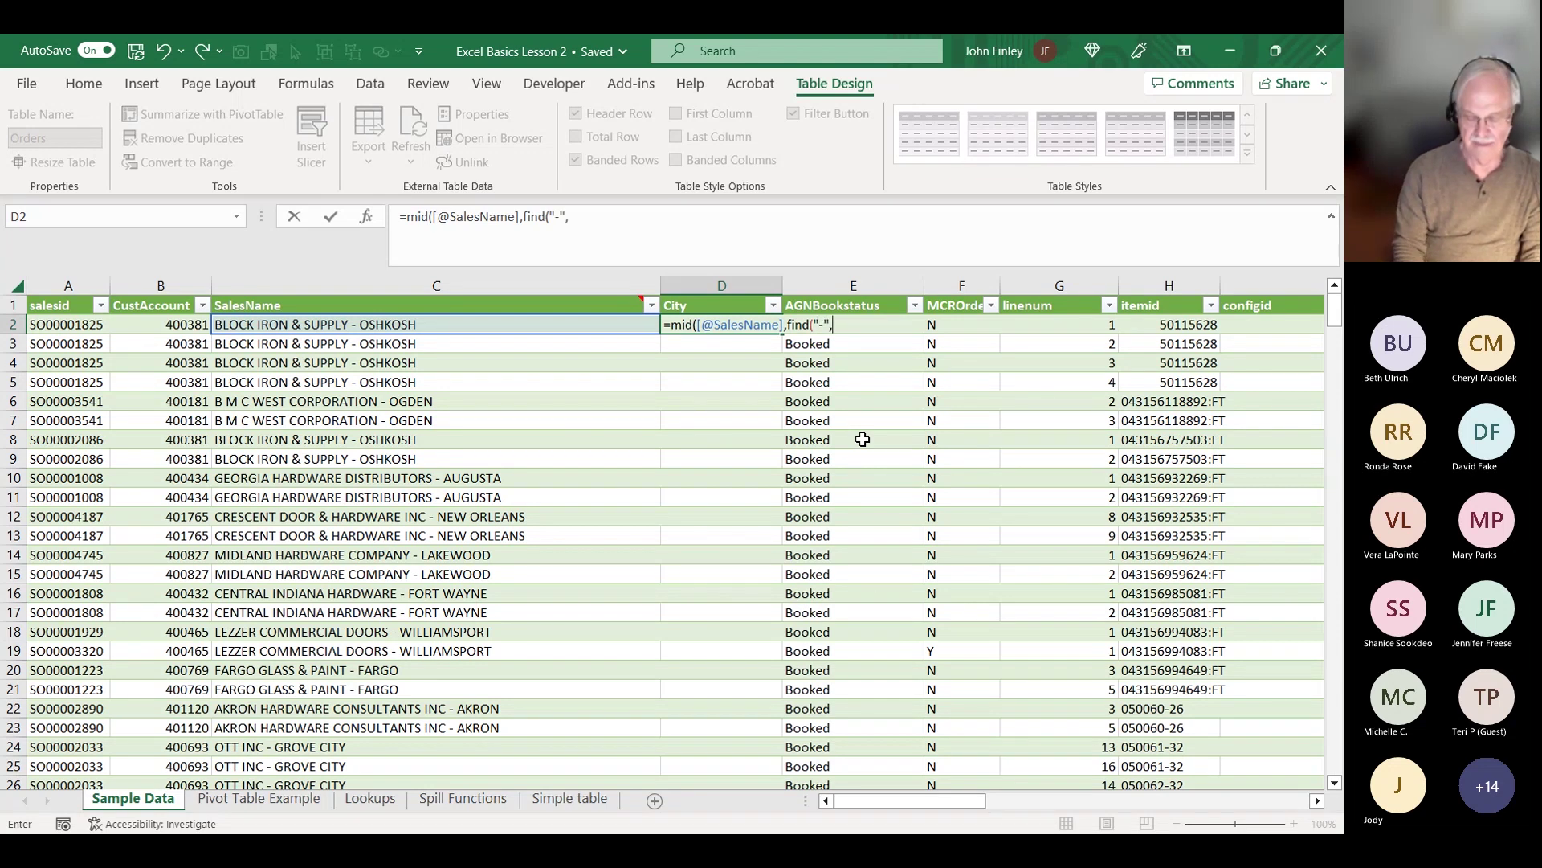
type(",")
key("Left")
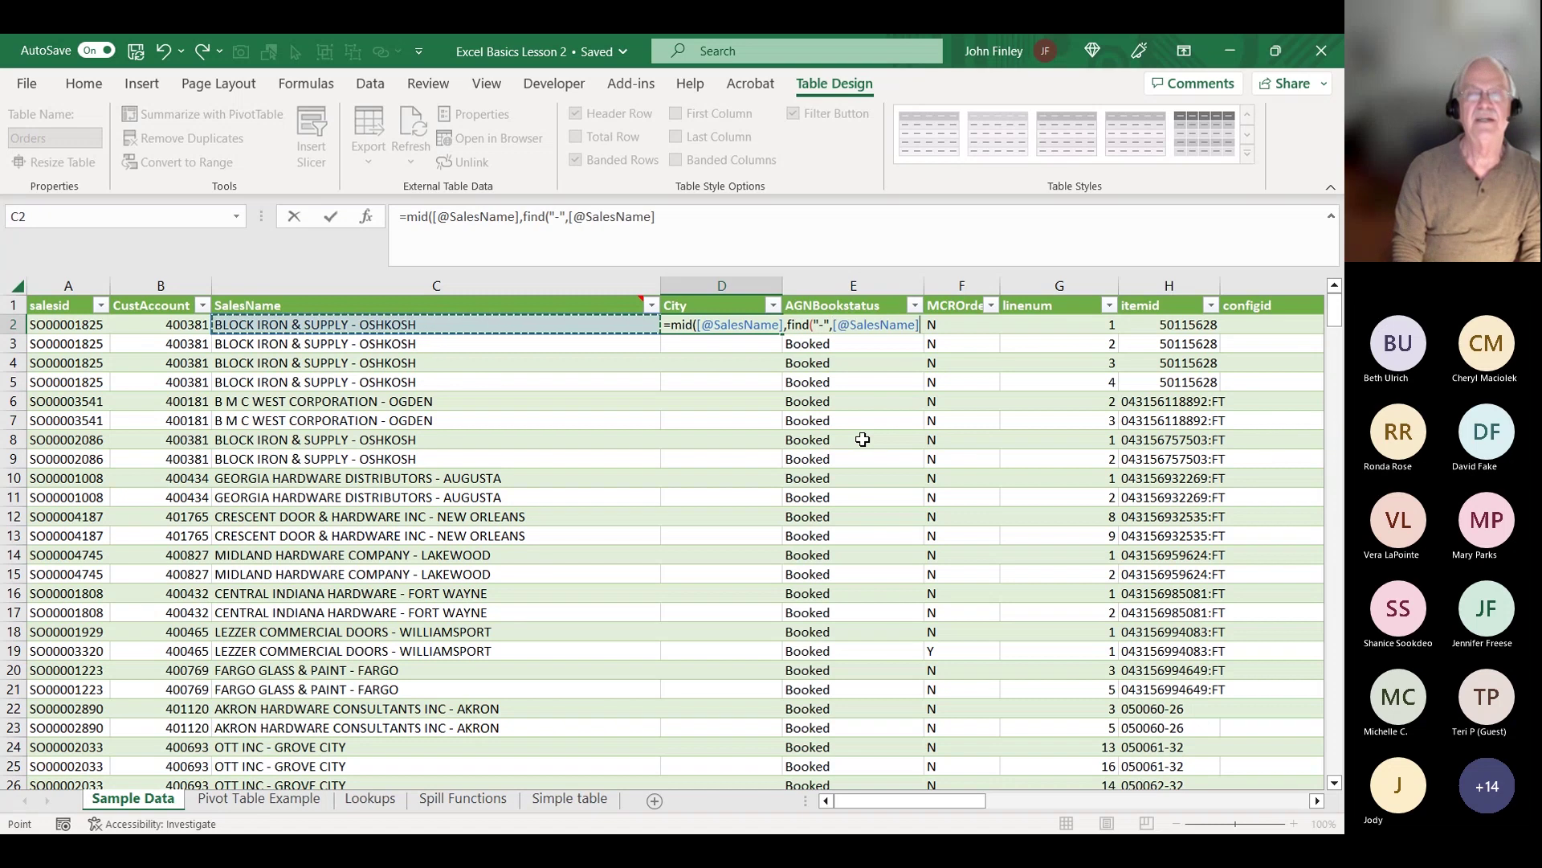
type(",1)+1,")
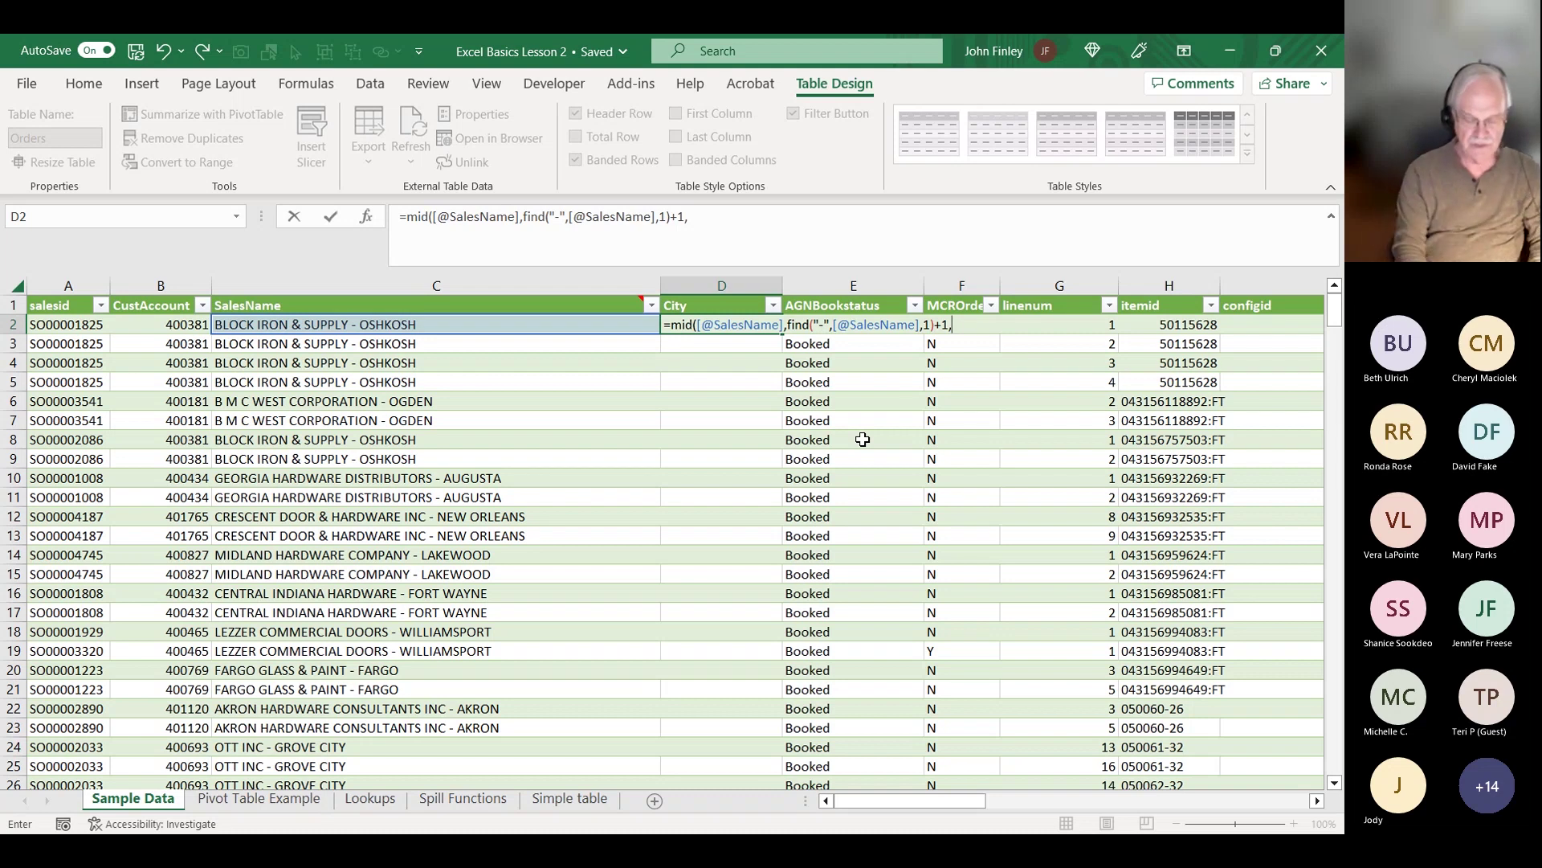
type("256")
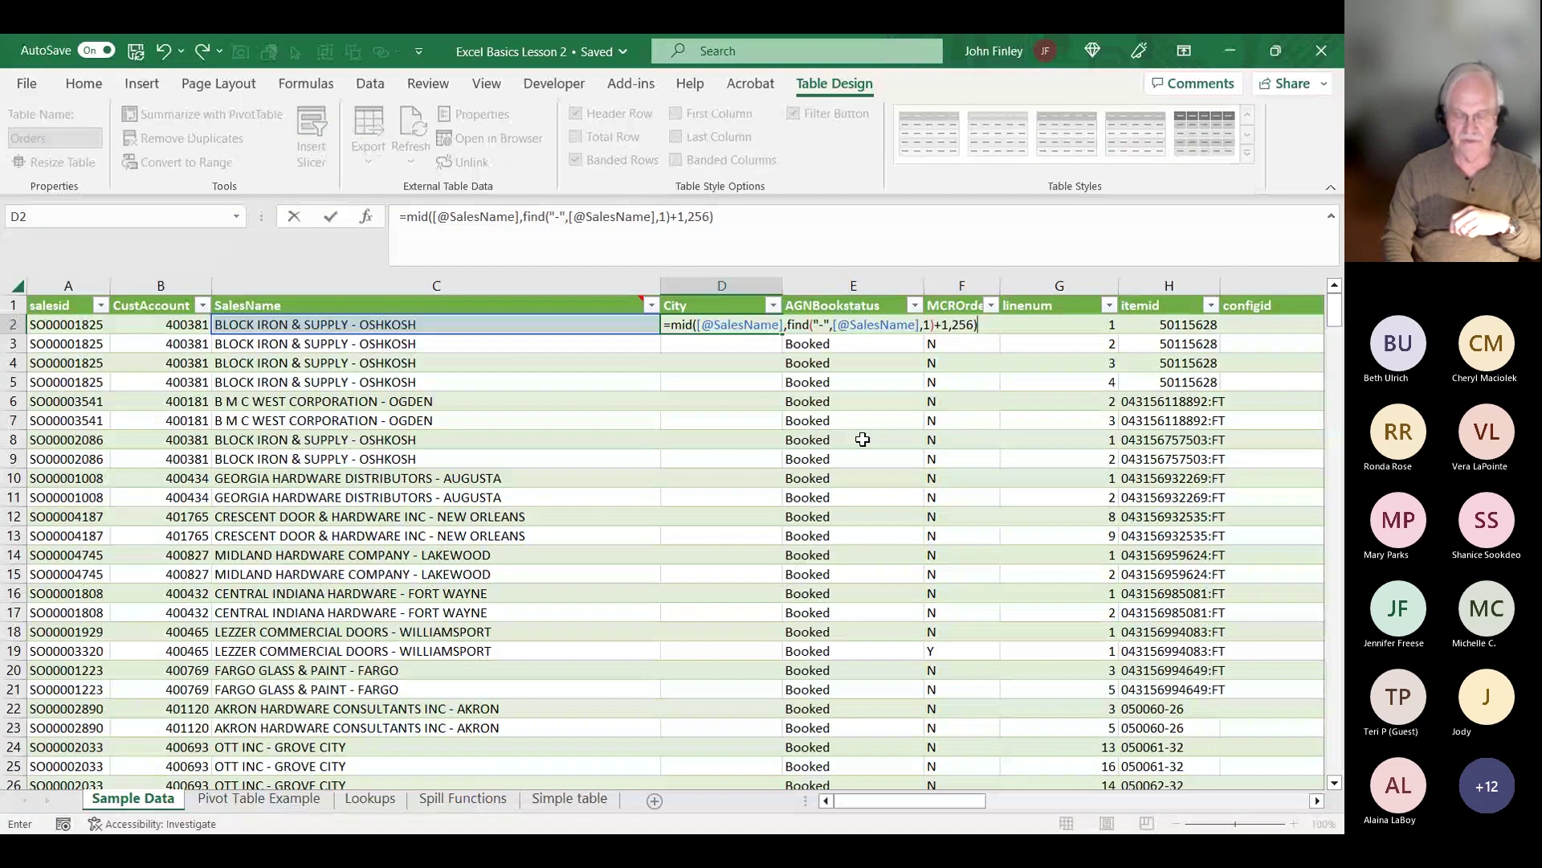
key("Return")
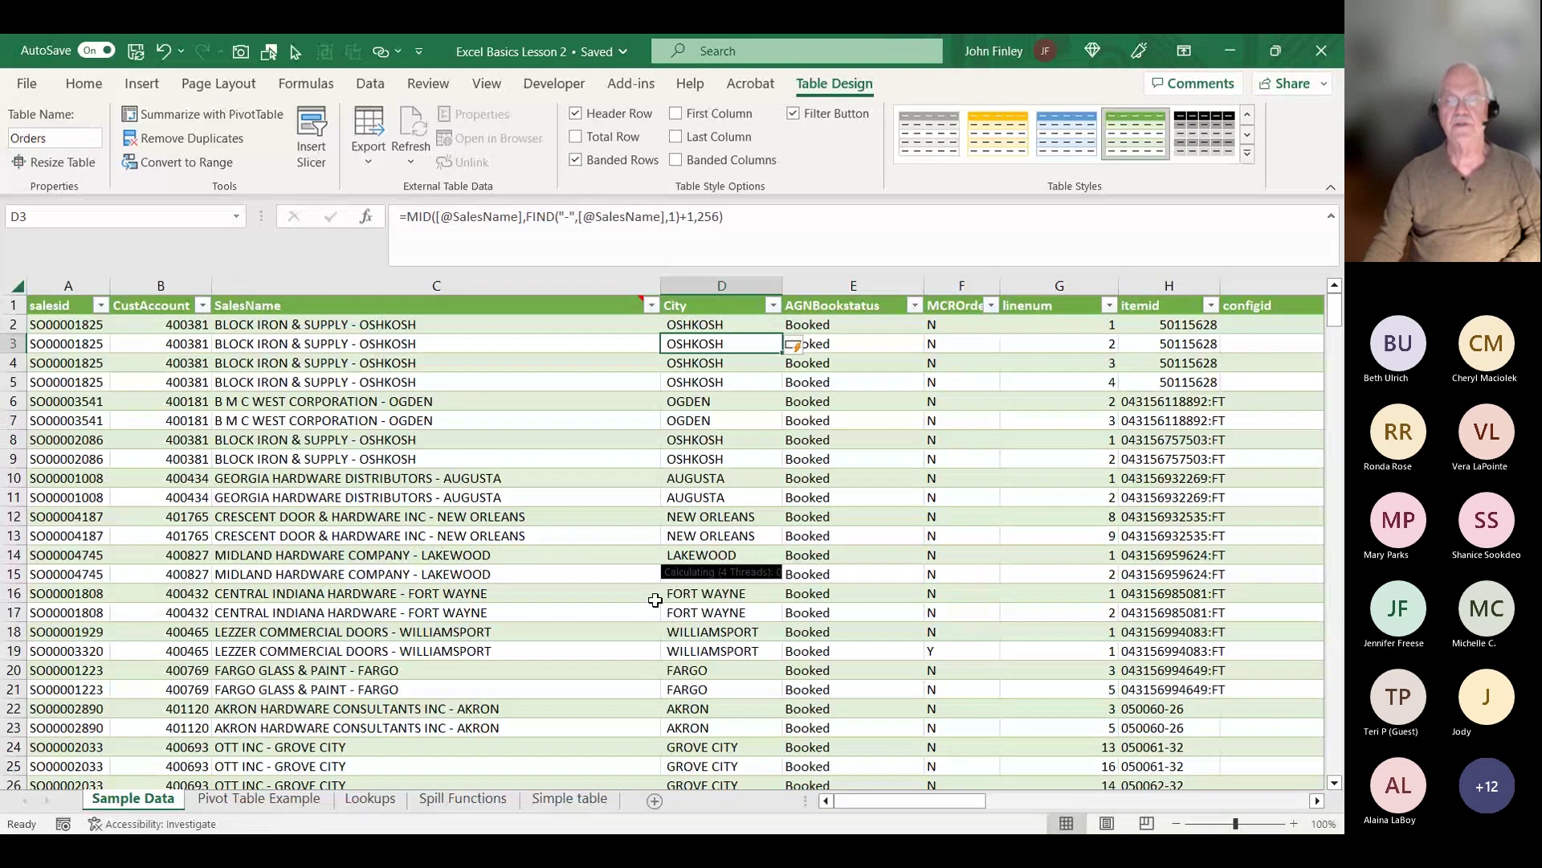
- Examine the extracted City values down to the table's last row and back up, comparing them with SalesName
scroll(720, 702, "down", 4)
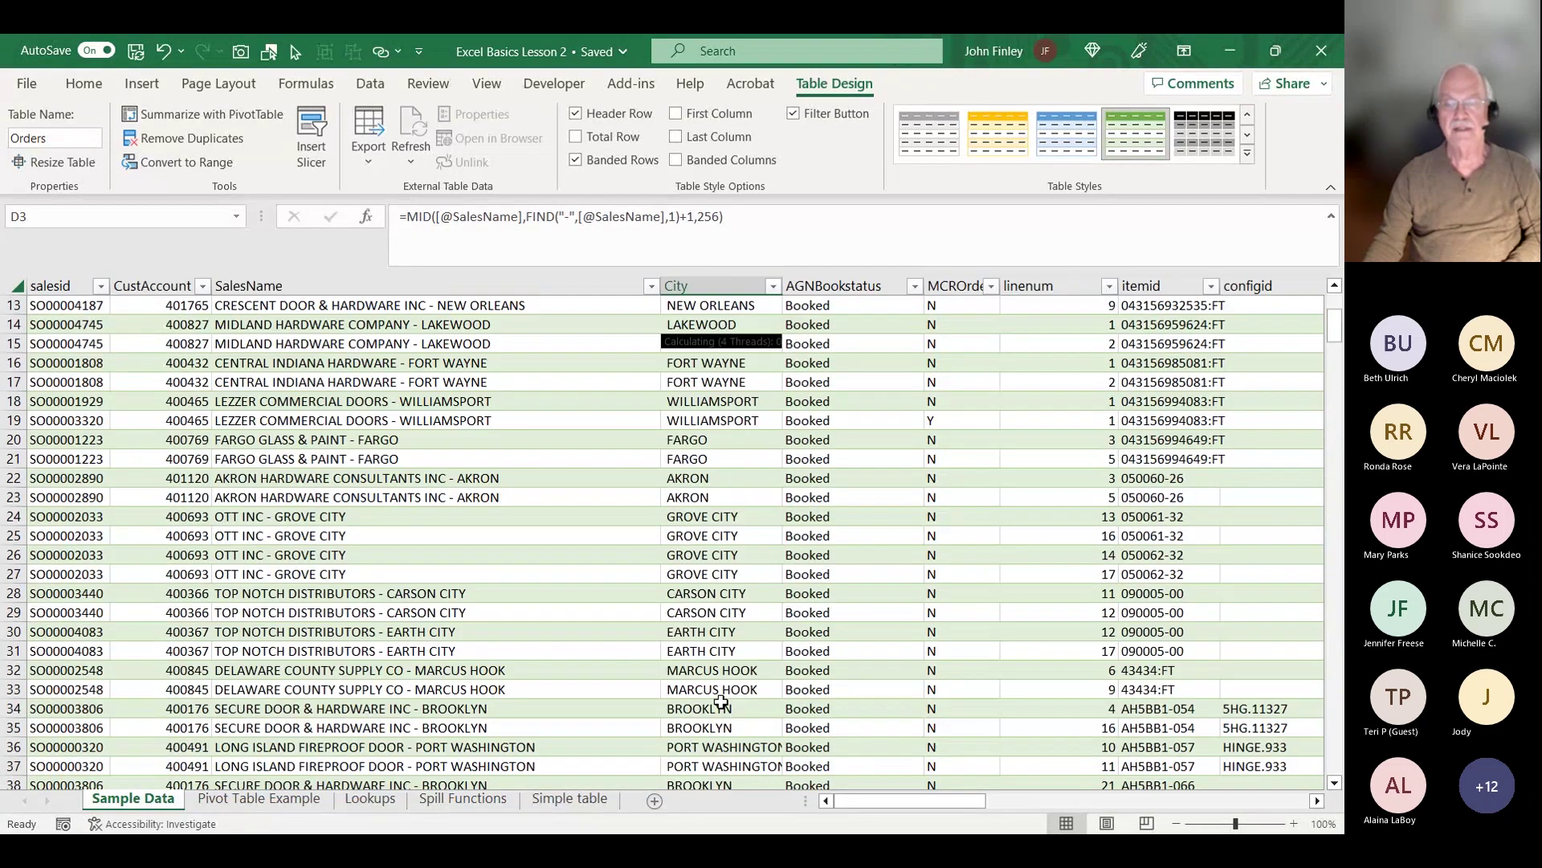
scroll(721, 701, "down", 7)
scroll(716, 655, "up", 11)
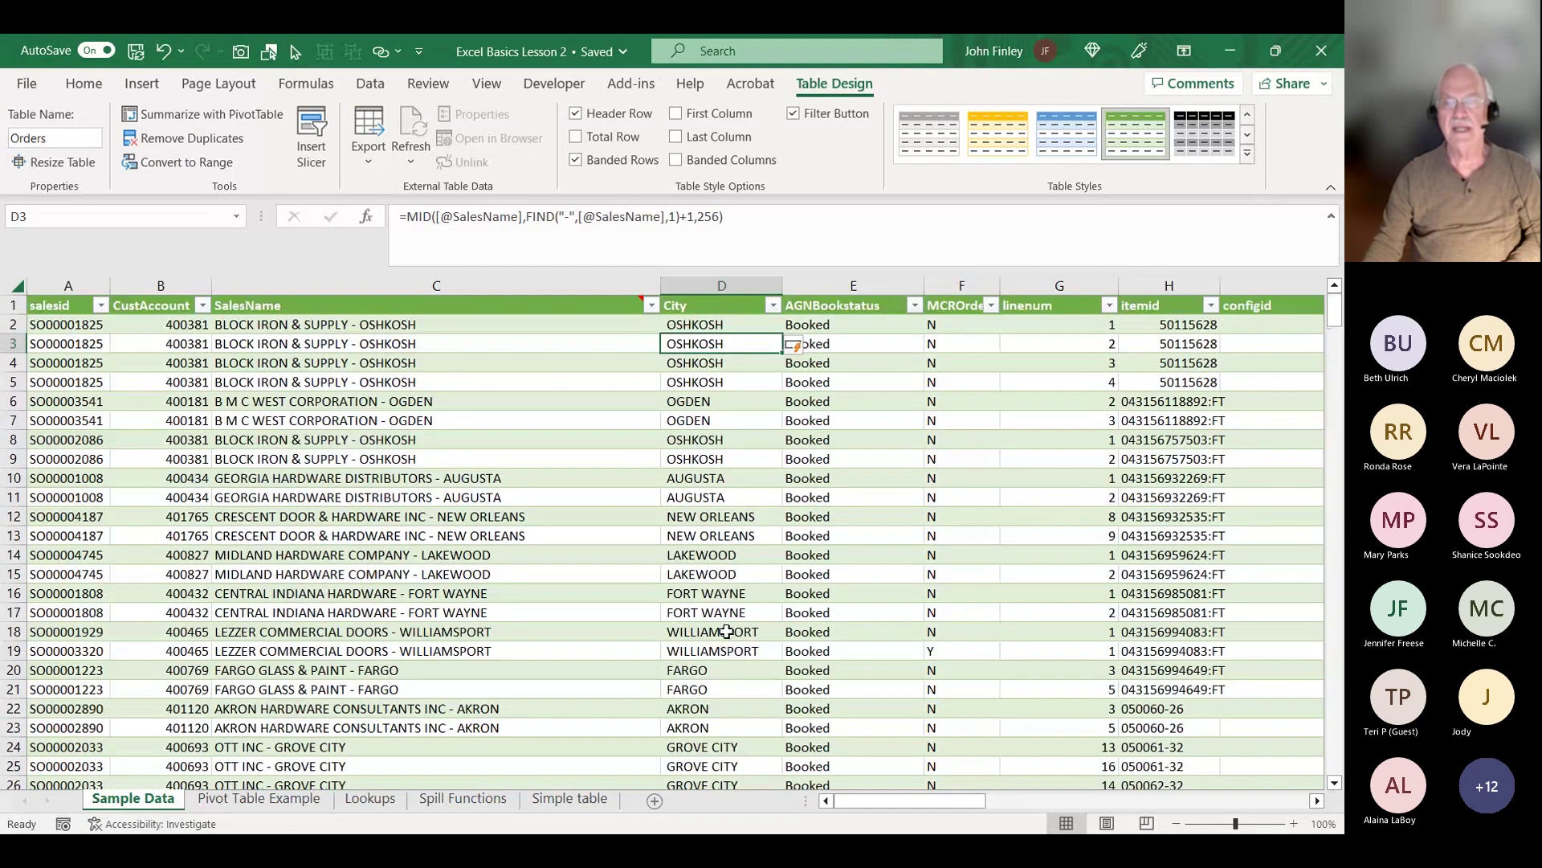
left_click(713, 764)
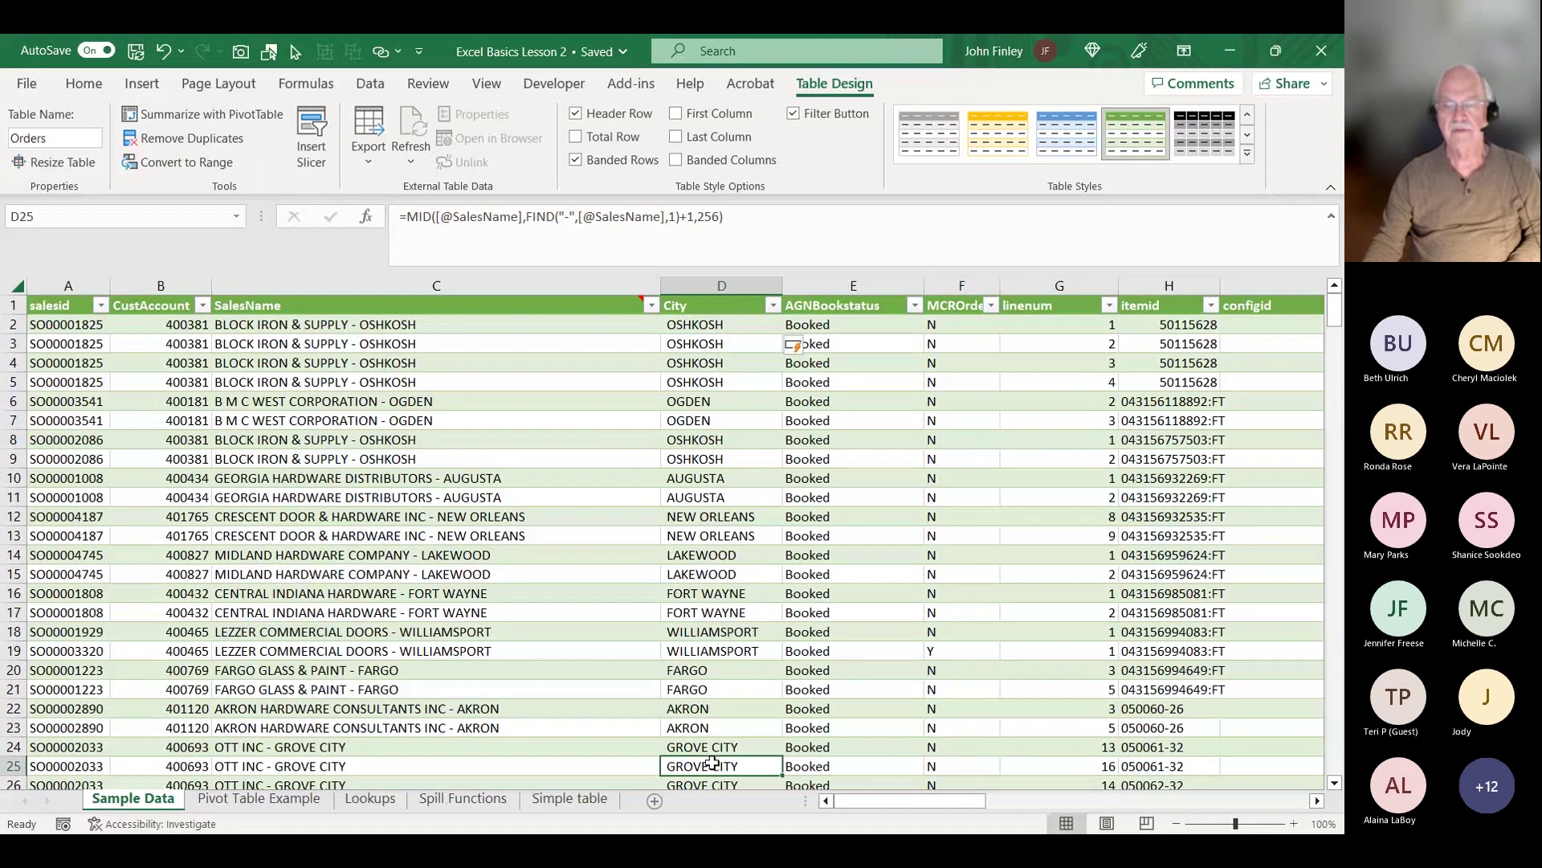
key("ctrl+Down")
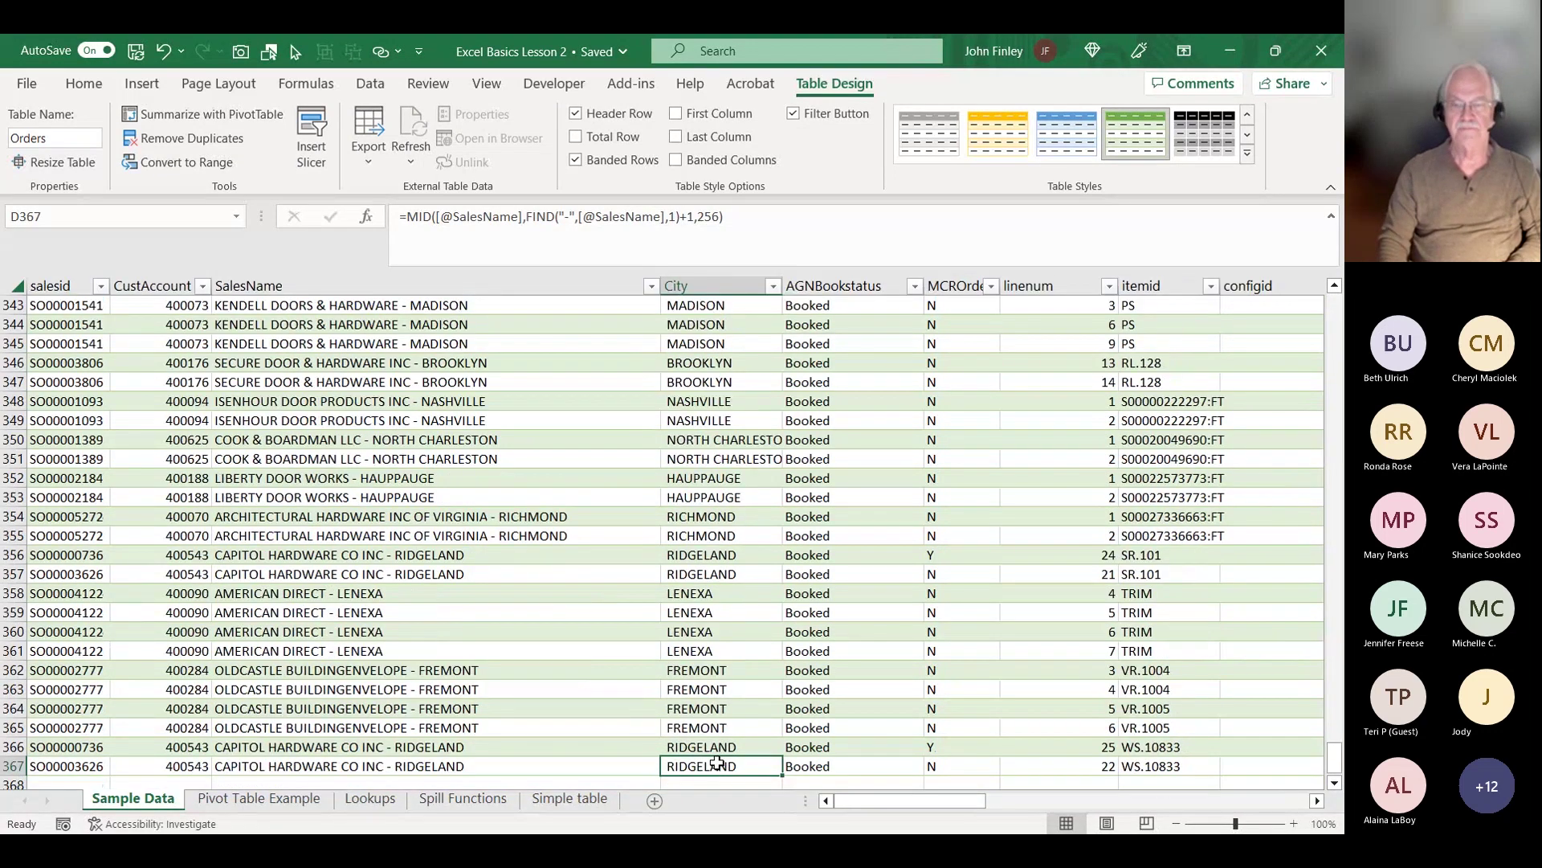
key("Up")
key("Up")
key("Up")
key("Up")
key("Up")
key("Up")
key("Up")
key("Up")
key("Up")
key("Up")
key("Up")
key("Up")
key("Up")
key("Up")
key("Up")
key("Up")
key("Up")
key("Up")
key("Up")
key("Up")
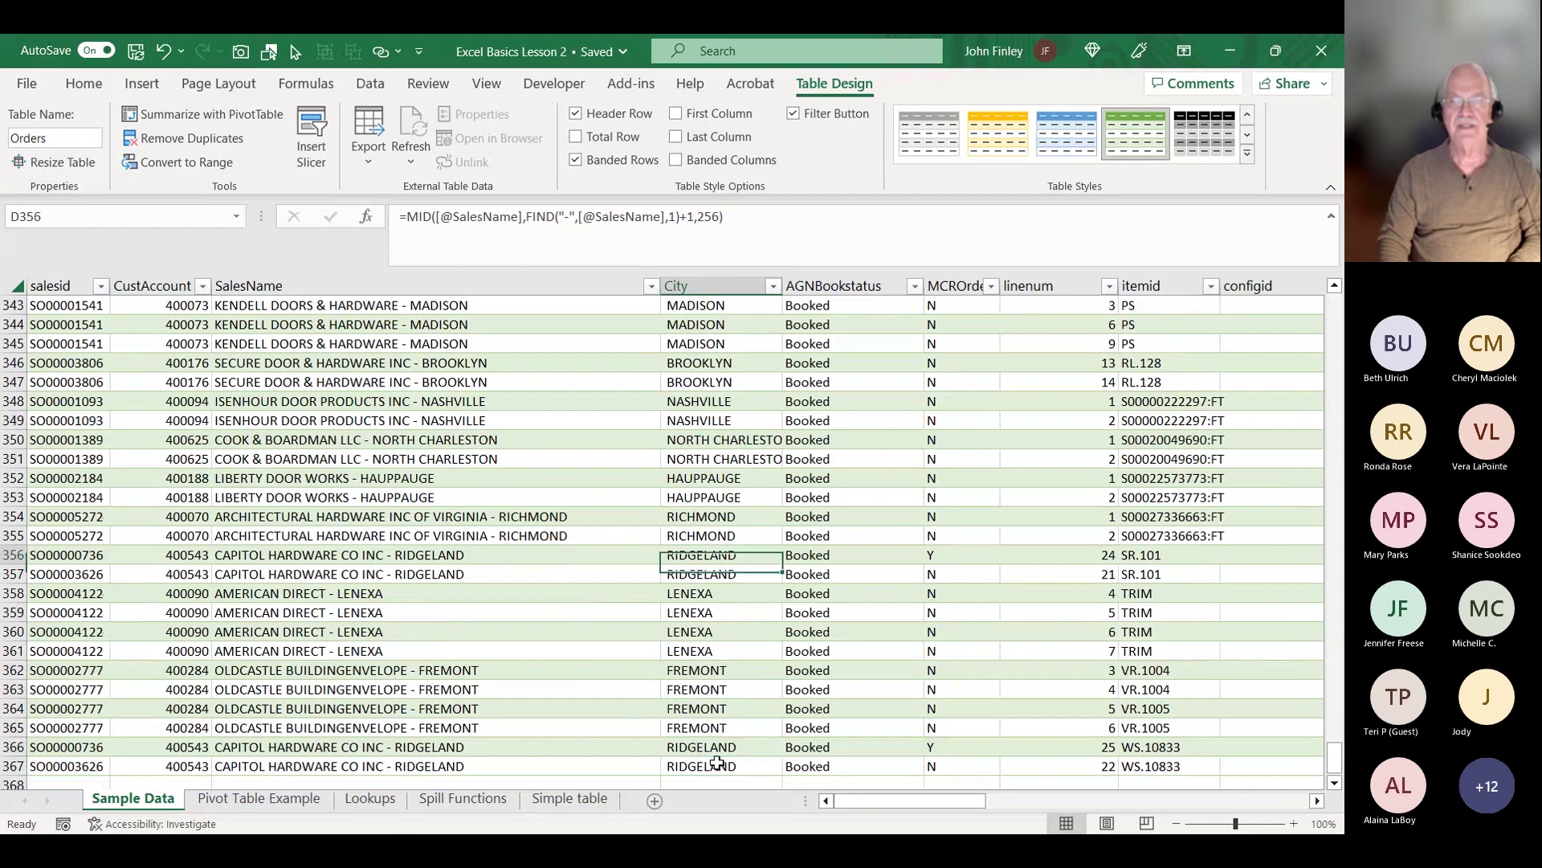
key("Up")
key("Up")
key("Up")
key("Up")
key("Up")
key("Up")
key("Up")
key("Up")
key("Up")
key("Up")
key("Up")
key("Up")
key("Up")
key("Up")
key("Up")
key("Up")
key("Up")
key("Up")
key("Up")
key("Up")
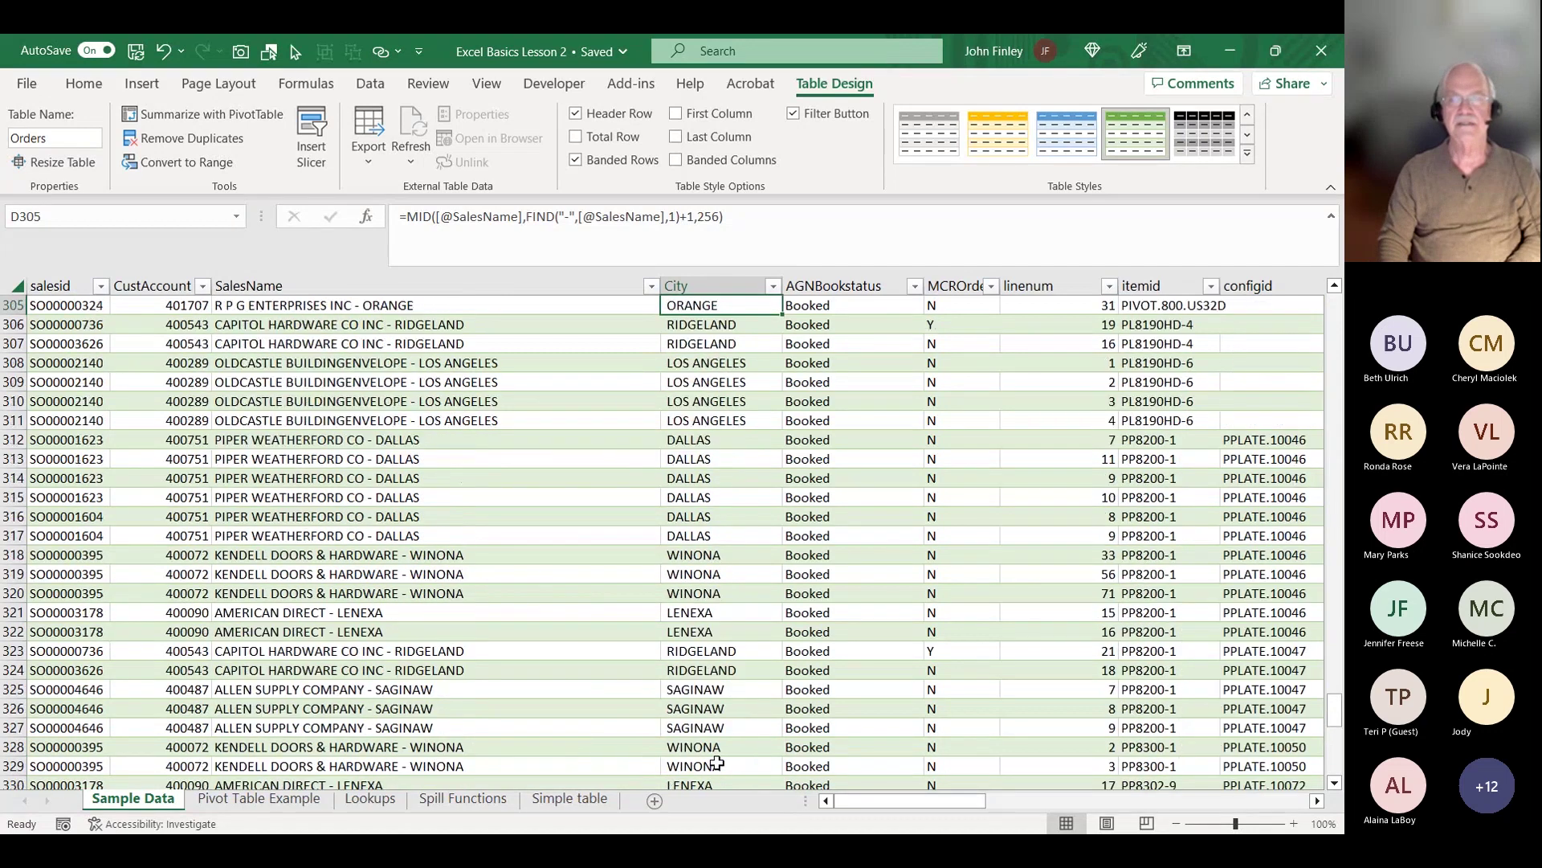
key("Up")
key("Up")
key("Up")
key("Up")
key("Up")
key("Up")
key("Up")
key("Up")
key("Up")
key("Up")
key("Up")
key("Up")
key("Up")
key("Up")
key("Up")
key("Up")
key("Up")
key("Up")
key("Up")
key("Up")
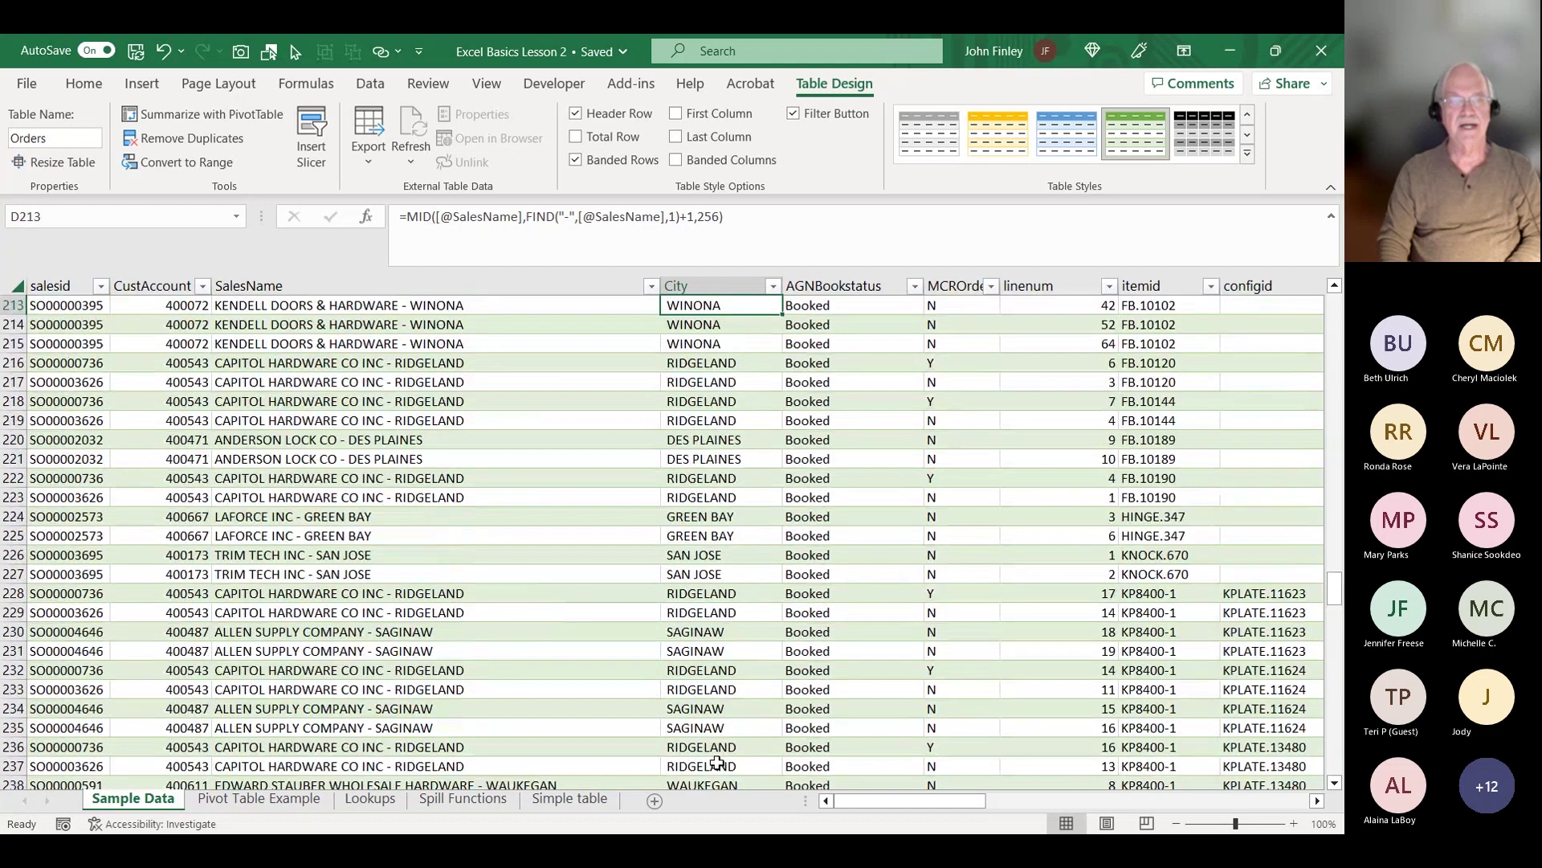
key("Up")
key("Up")
key("Up")
key("Up")
key("Up")
key("Up")
key("Up")
key("Up")
key("Up")
key("Up")
key("Up")
key("Up")
key("Up")
key("Up")
key("Up")
key("Up")
key("Up")
key("Up")
key("Up")
key("Up")
key("Up")
key("Up")
key("Up")
key("Up")
key("Up")
key("Up")
key("Up")
key("Up")
key("Up")
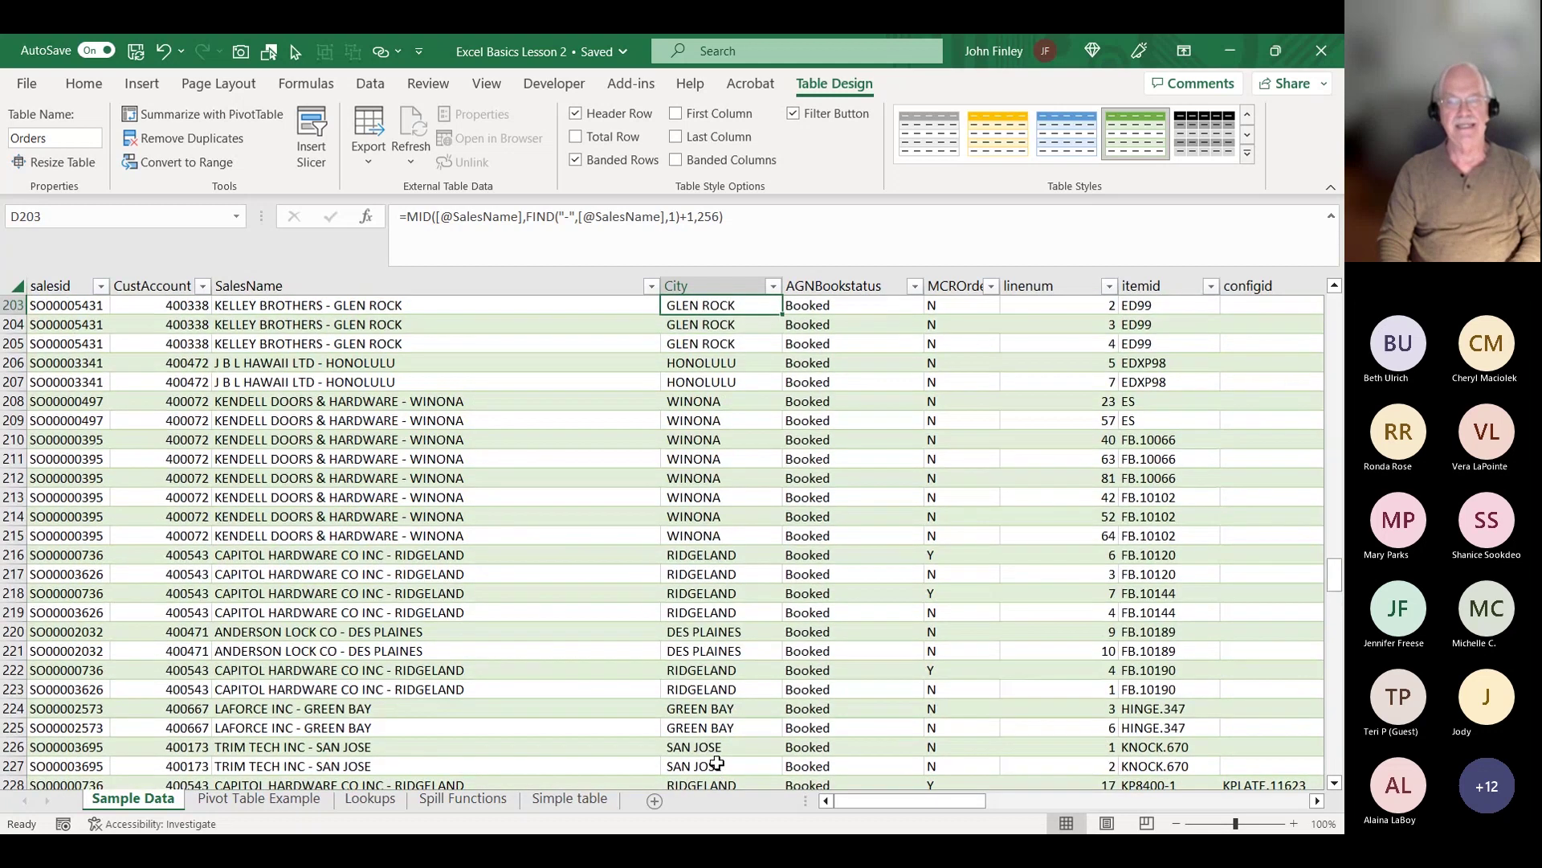
key("Up")
key("Up")
key("Up")
key("Up")
key("Up")
key("Up")
key("Up")
key("Up")
key("Up")
key("Up")
key("Up")
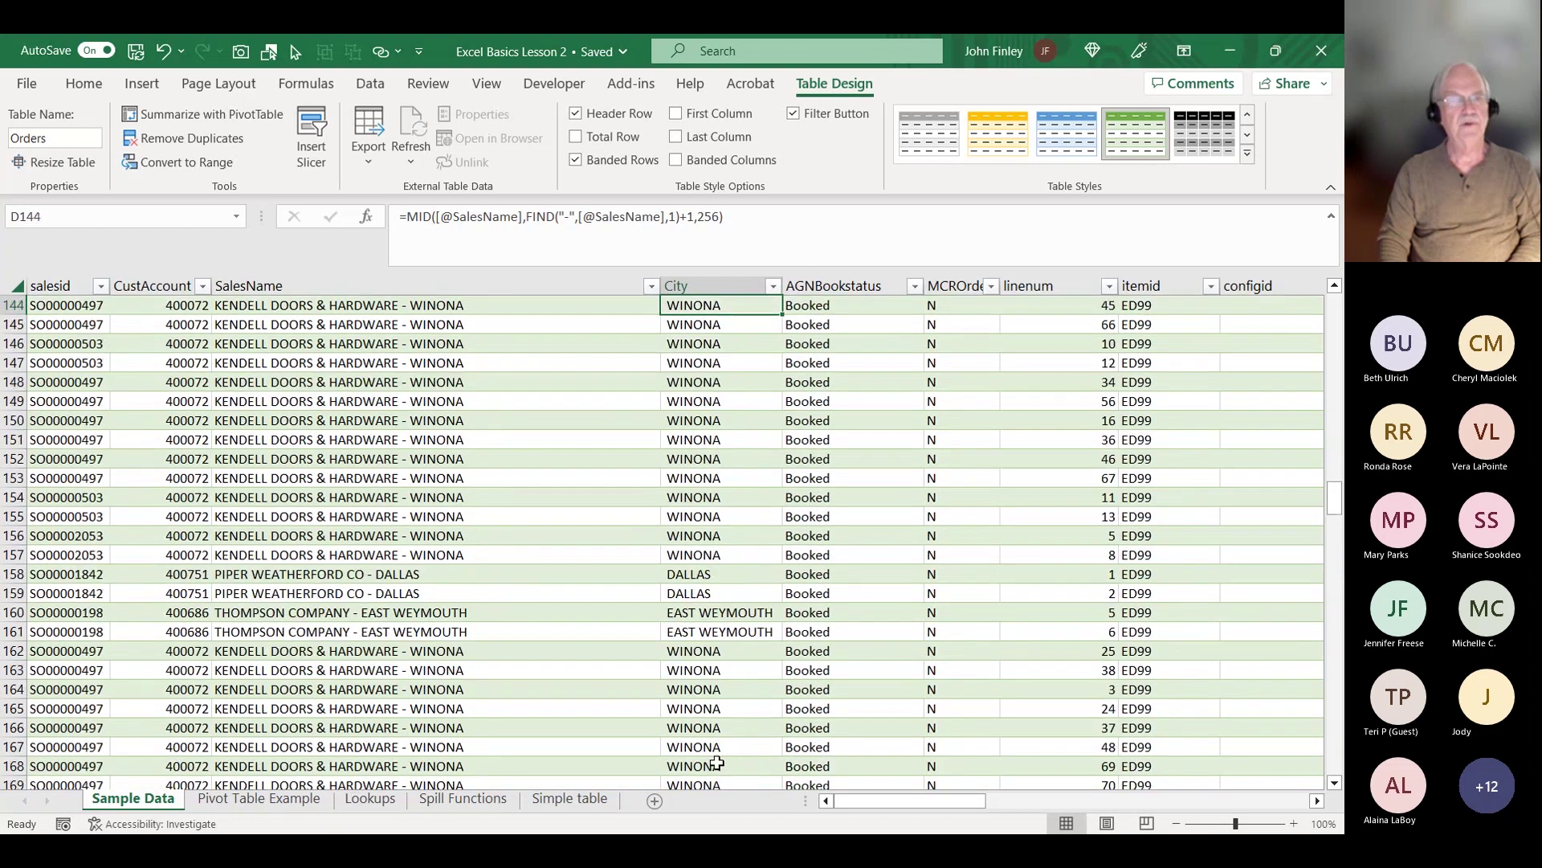
key("ctrl+Up")
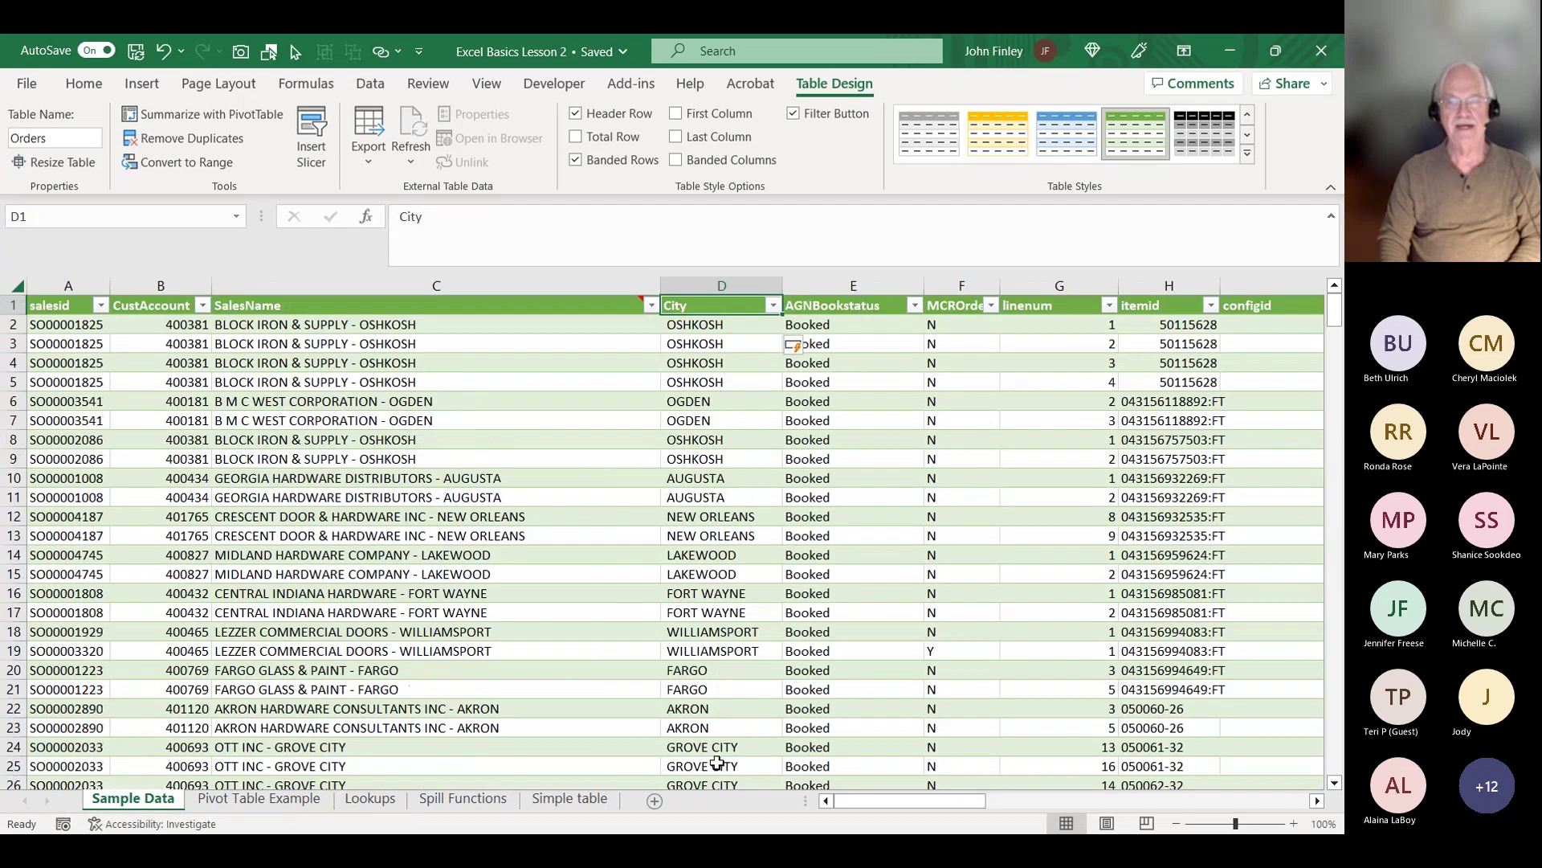
key("Down")
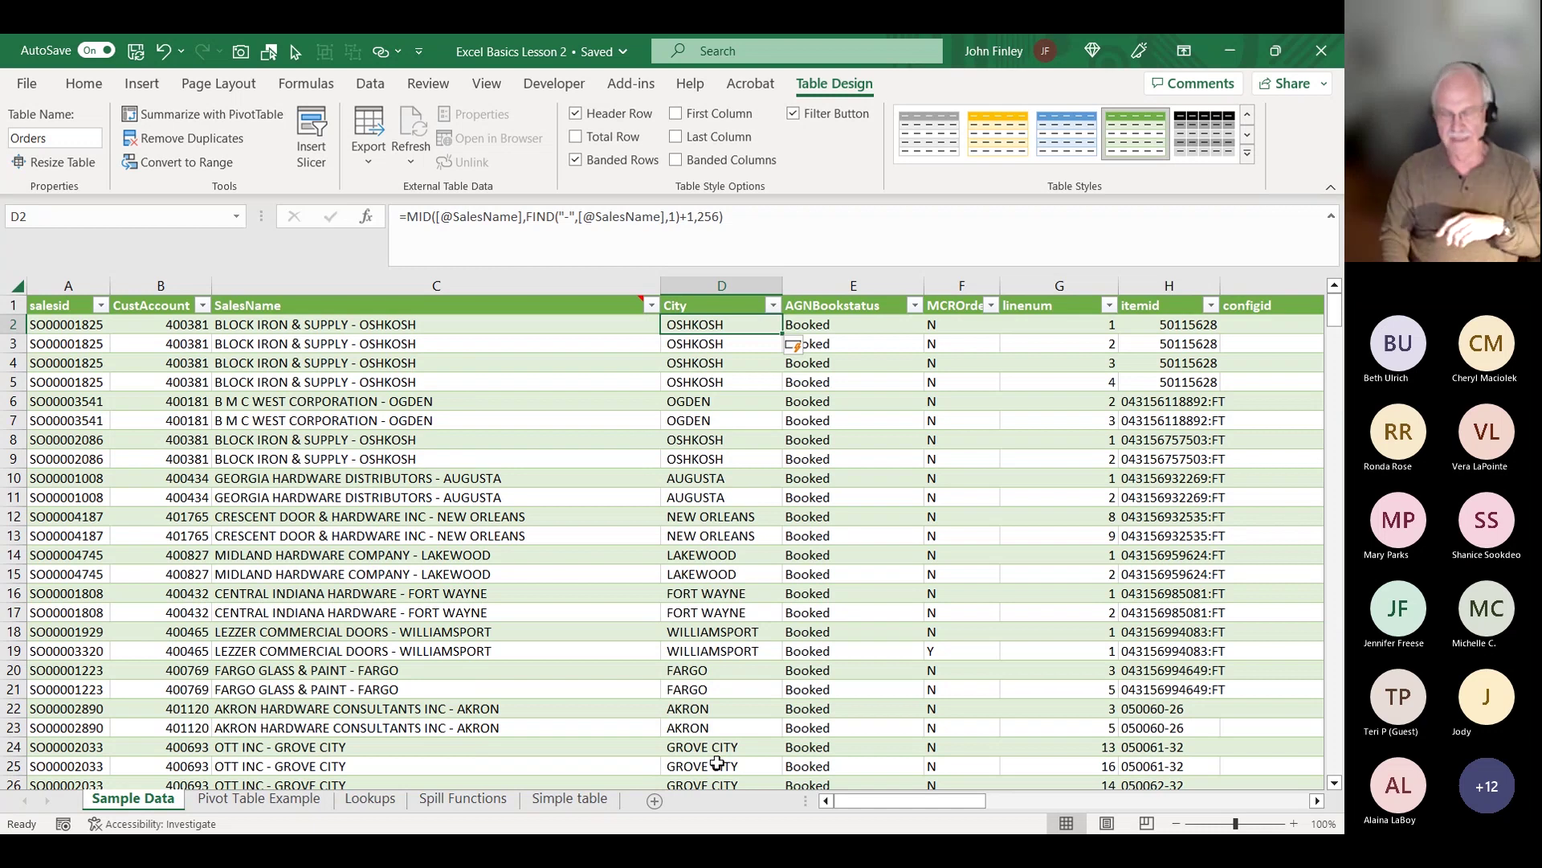
- Insert a table column between LeadTime and CustPO
key("Right")
key("Right")
key("Right")
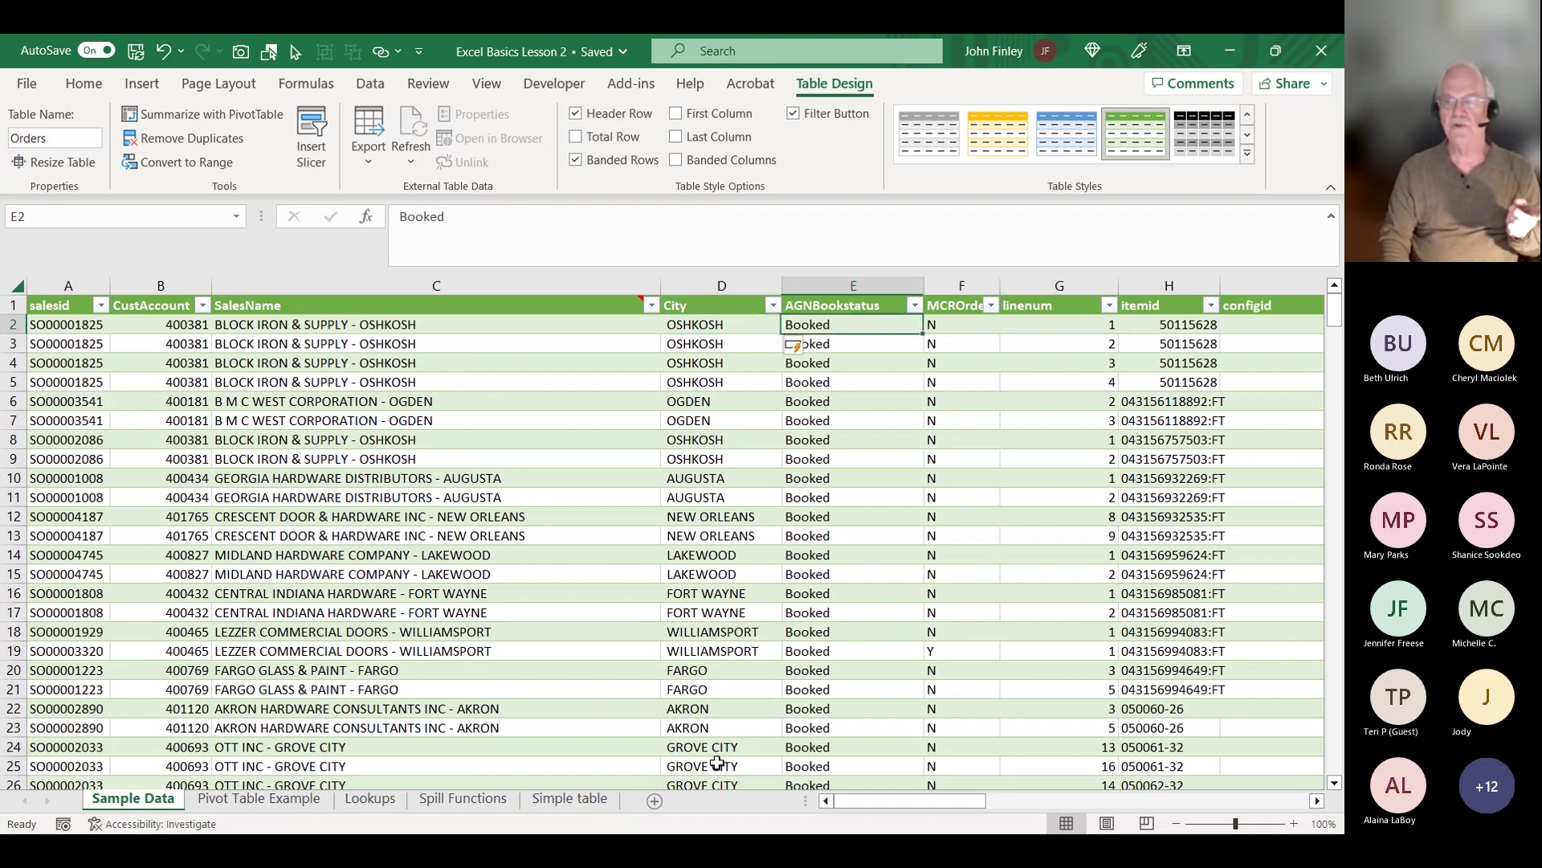
key("Right")
key("Right")
key("Right")
key("Right")
key("Right")
key("Right")
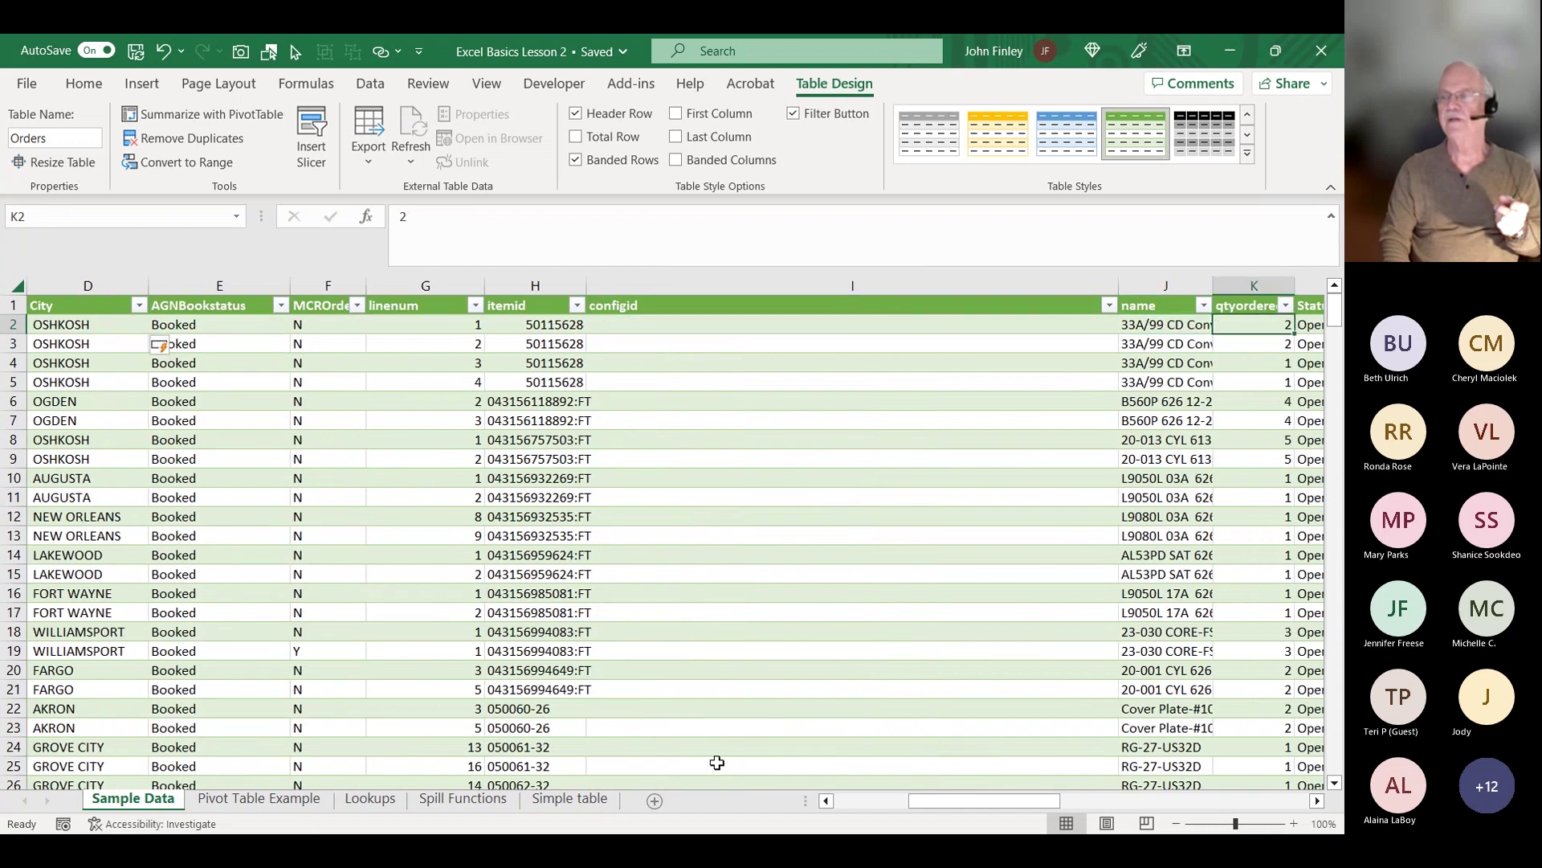
key("Right")
key("Right")
key("Right")
key("Right")
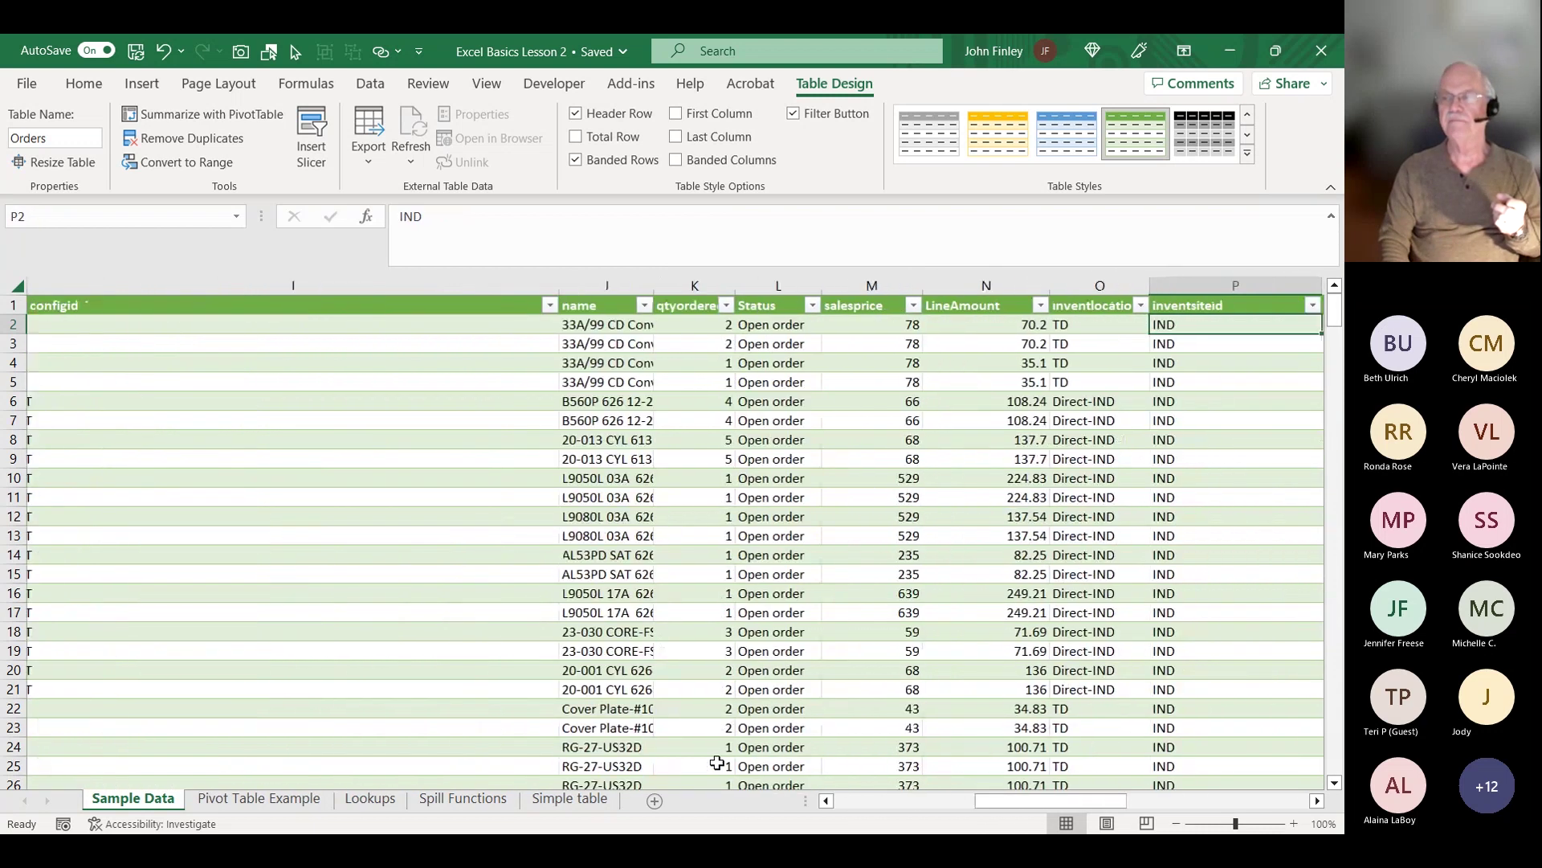
key("Right")
key("Right")
key("Right")
key("Right")
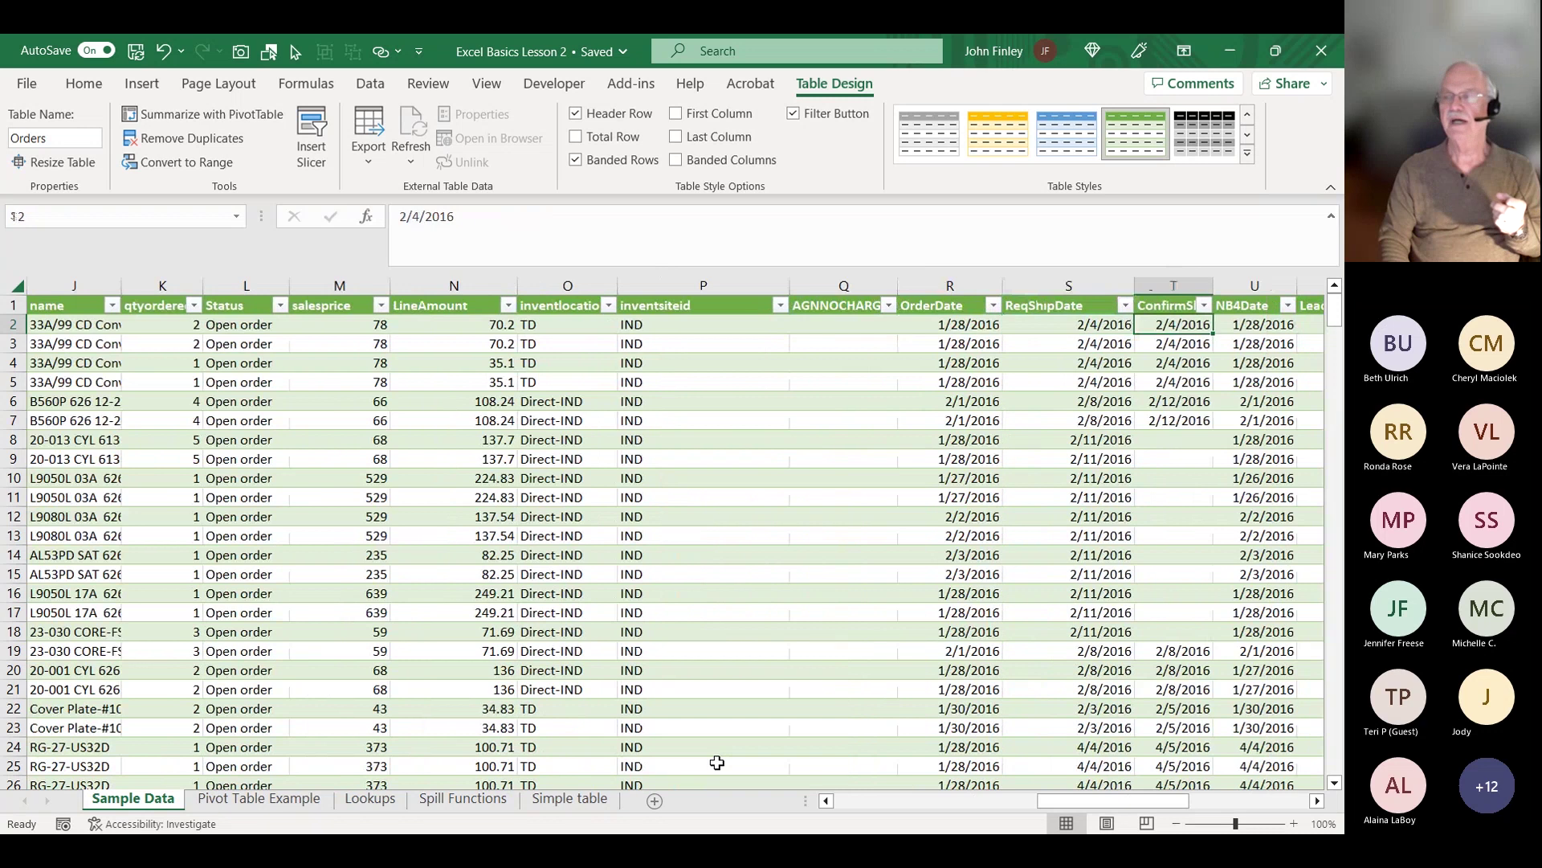
key("Right")
key("Right")
key("Right")
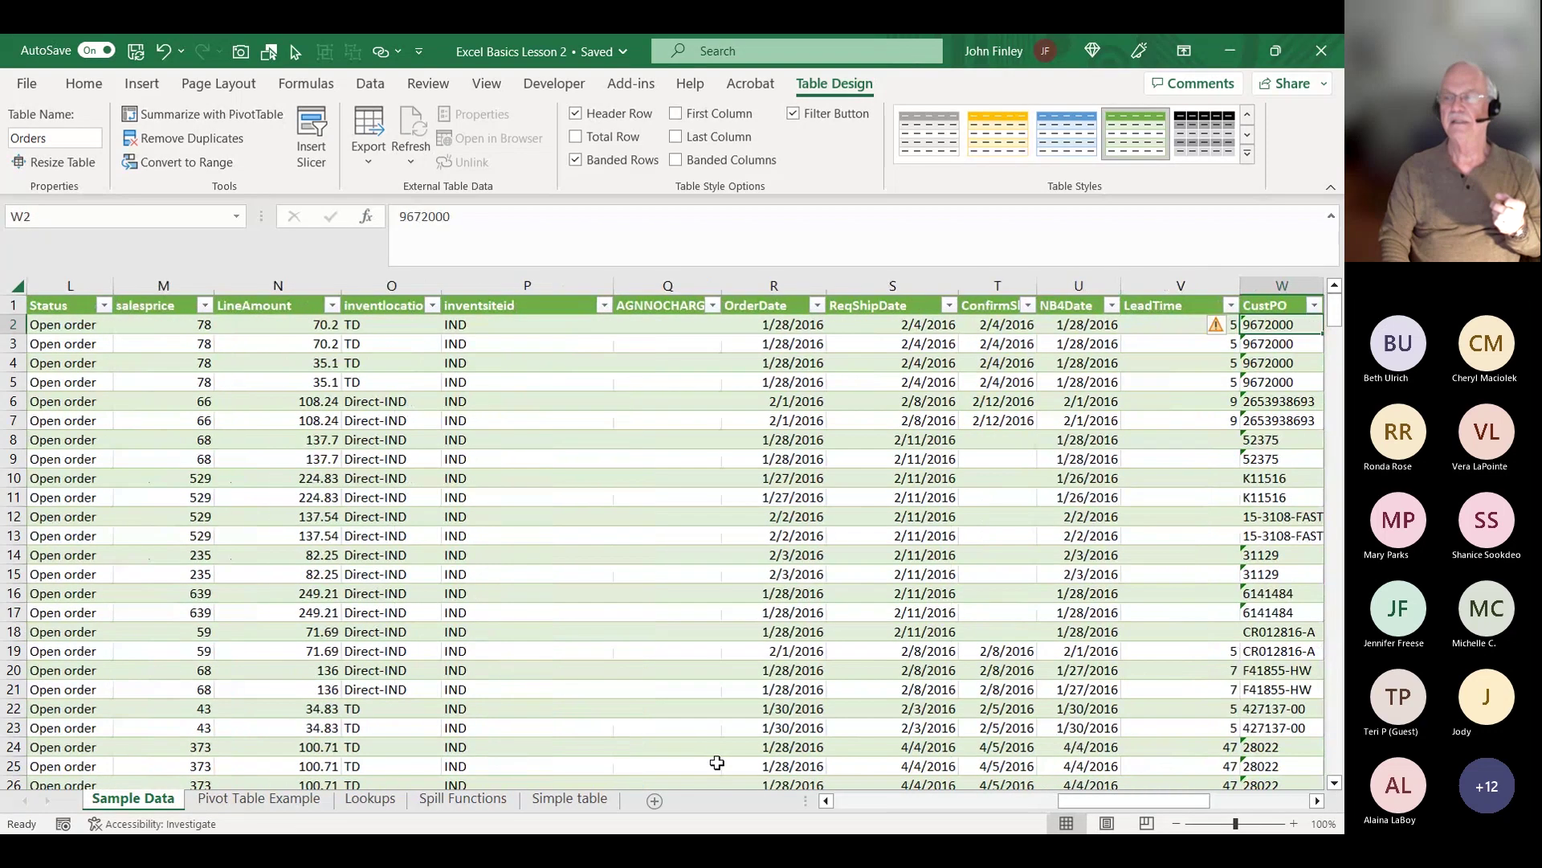
key("Left")
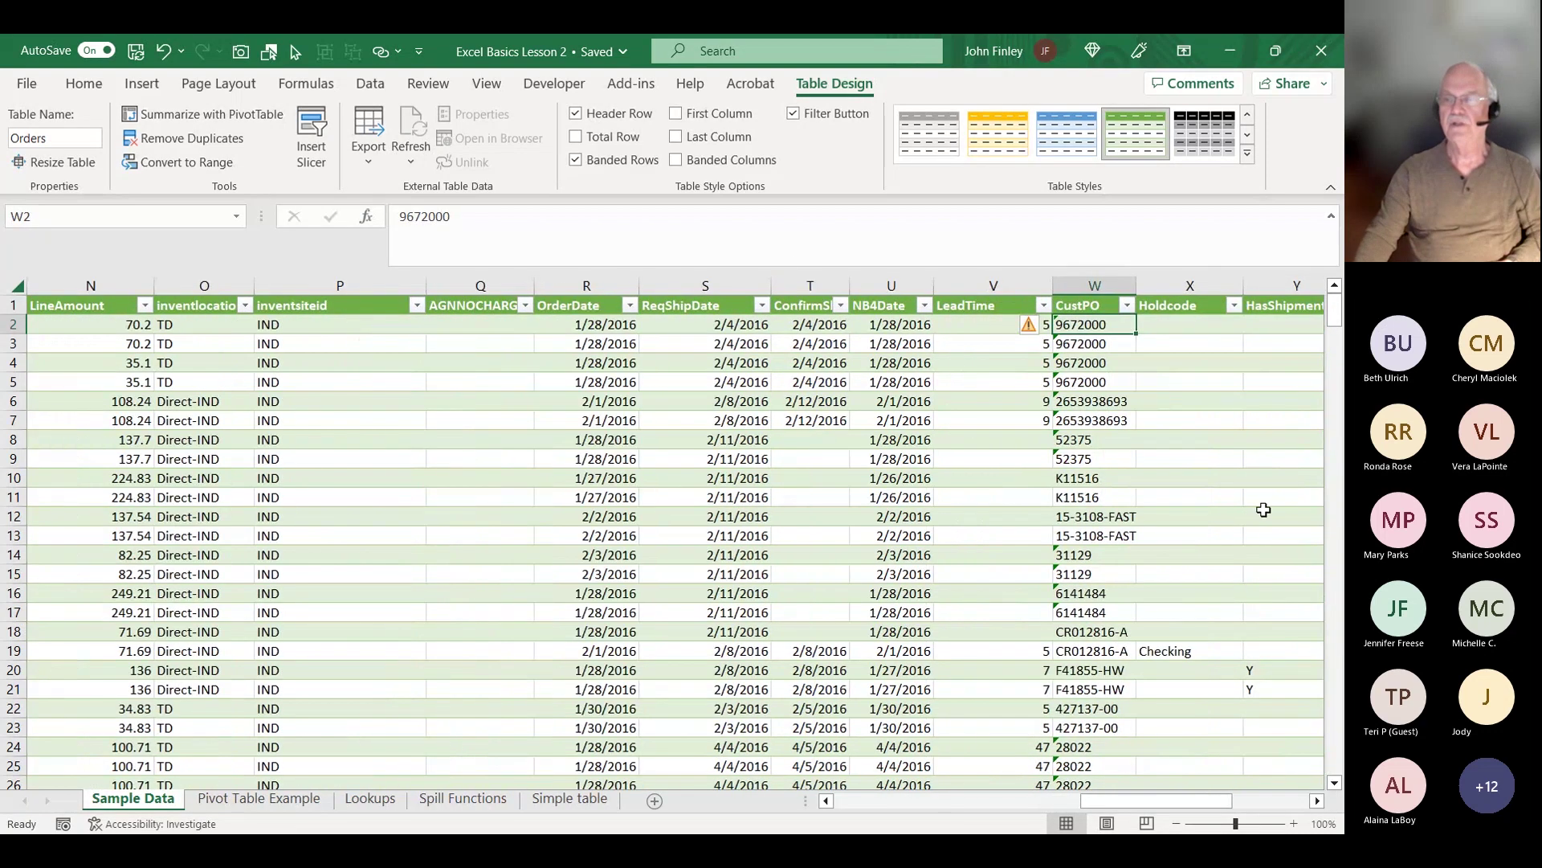
right_click(1087, 309)
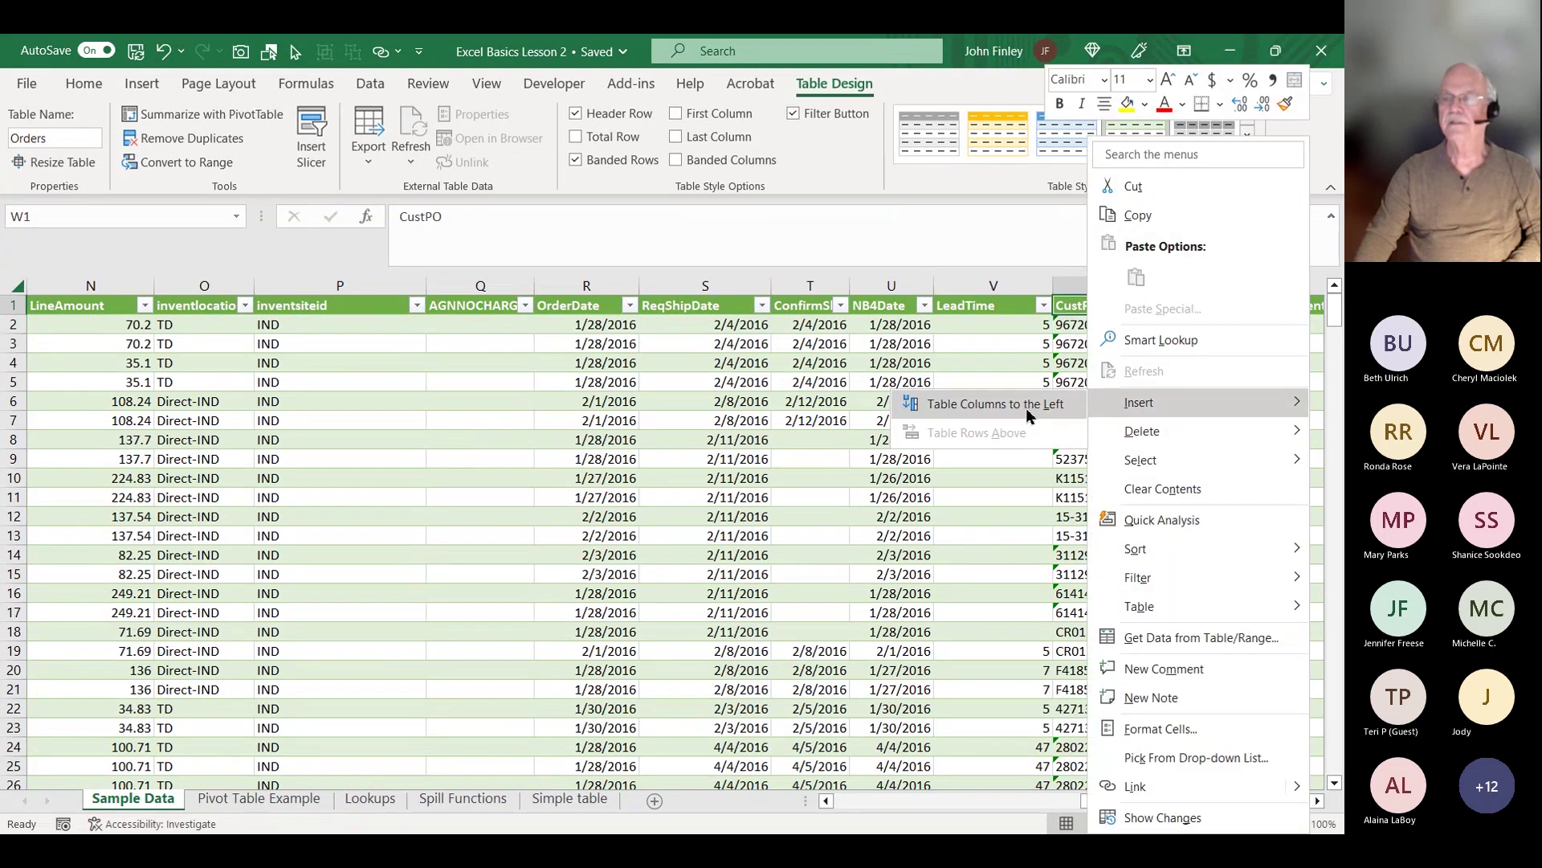
left_click(996, 404)
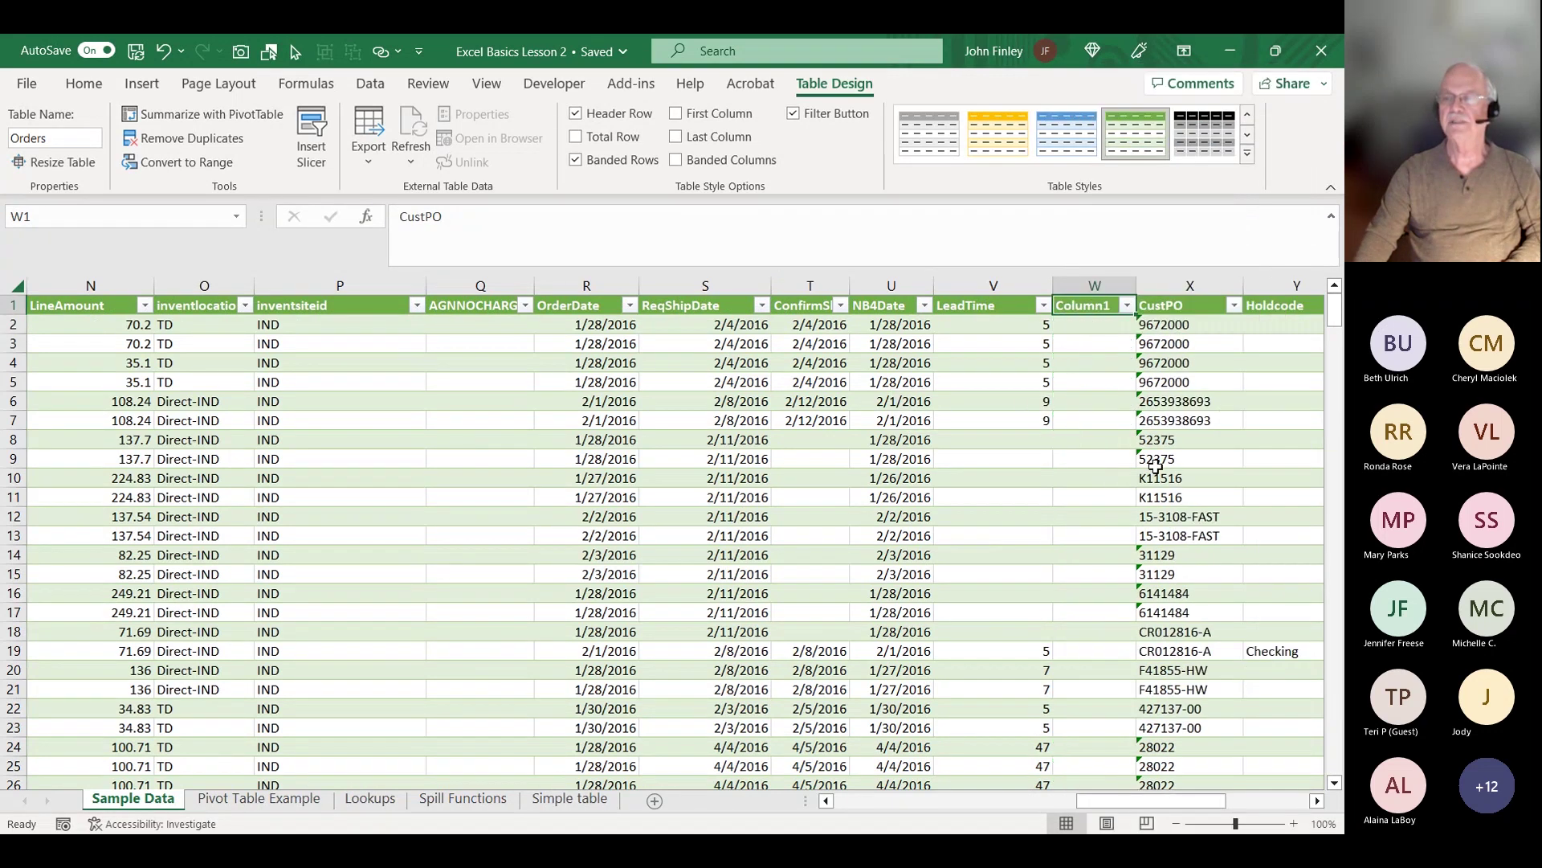
- Title the new column before CustPO Late (Y/N)
double_click(1085, 307)
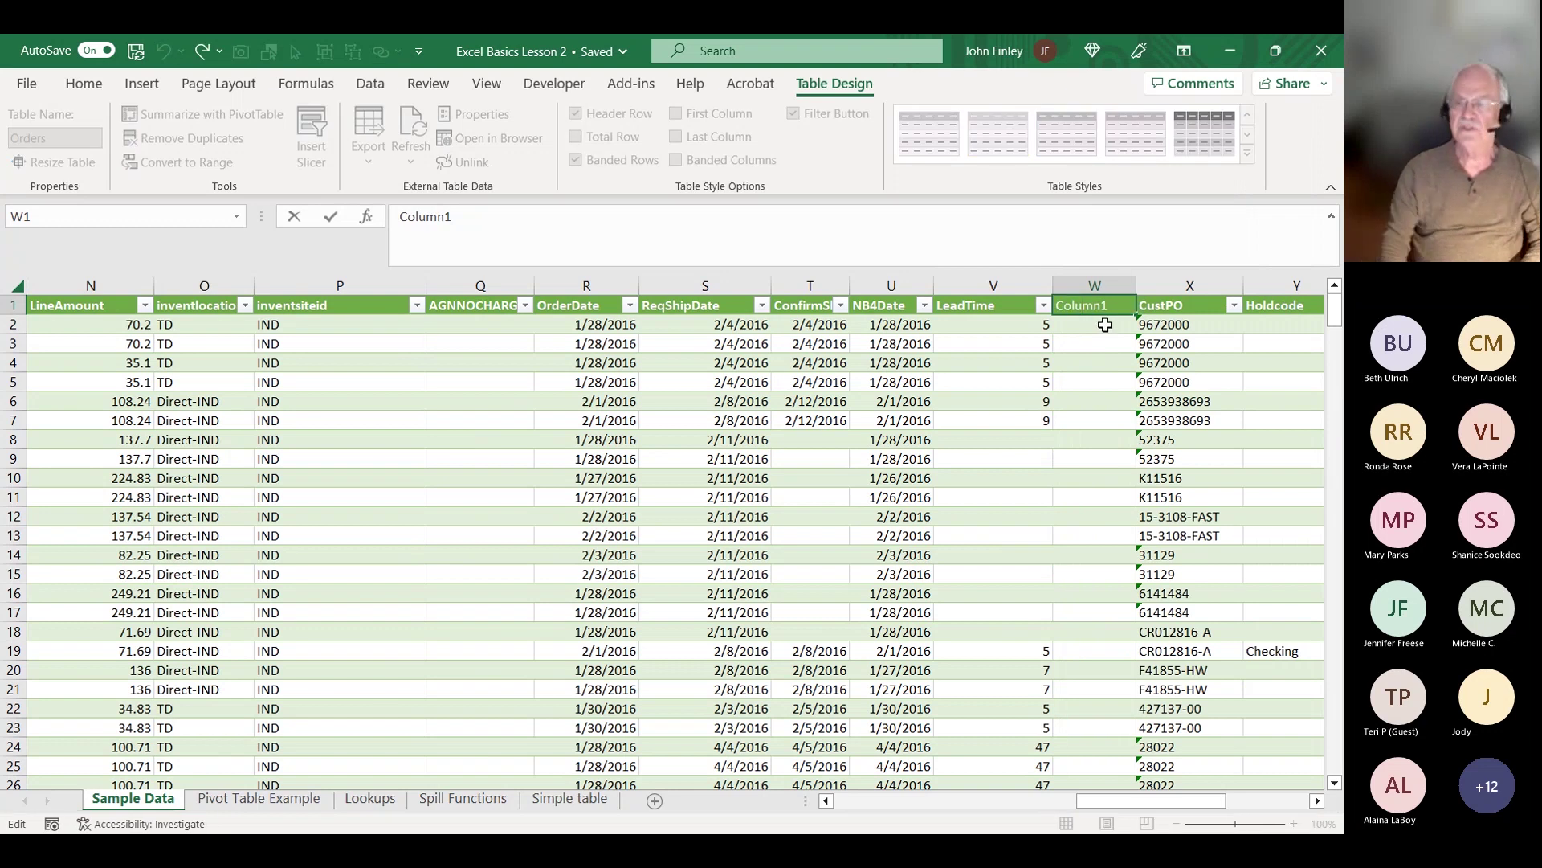
key("BackSpace")
key("BackSpace")
key("BackSpace")
key("BackSpace")
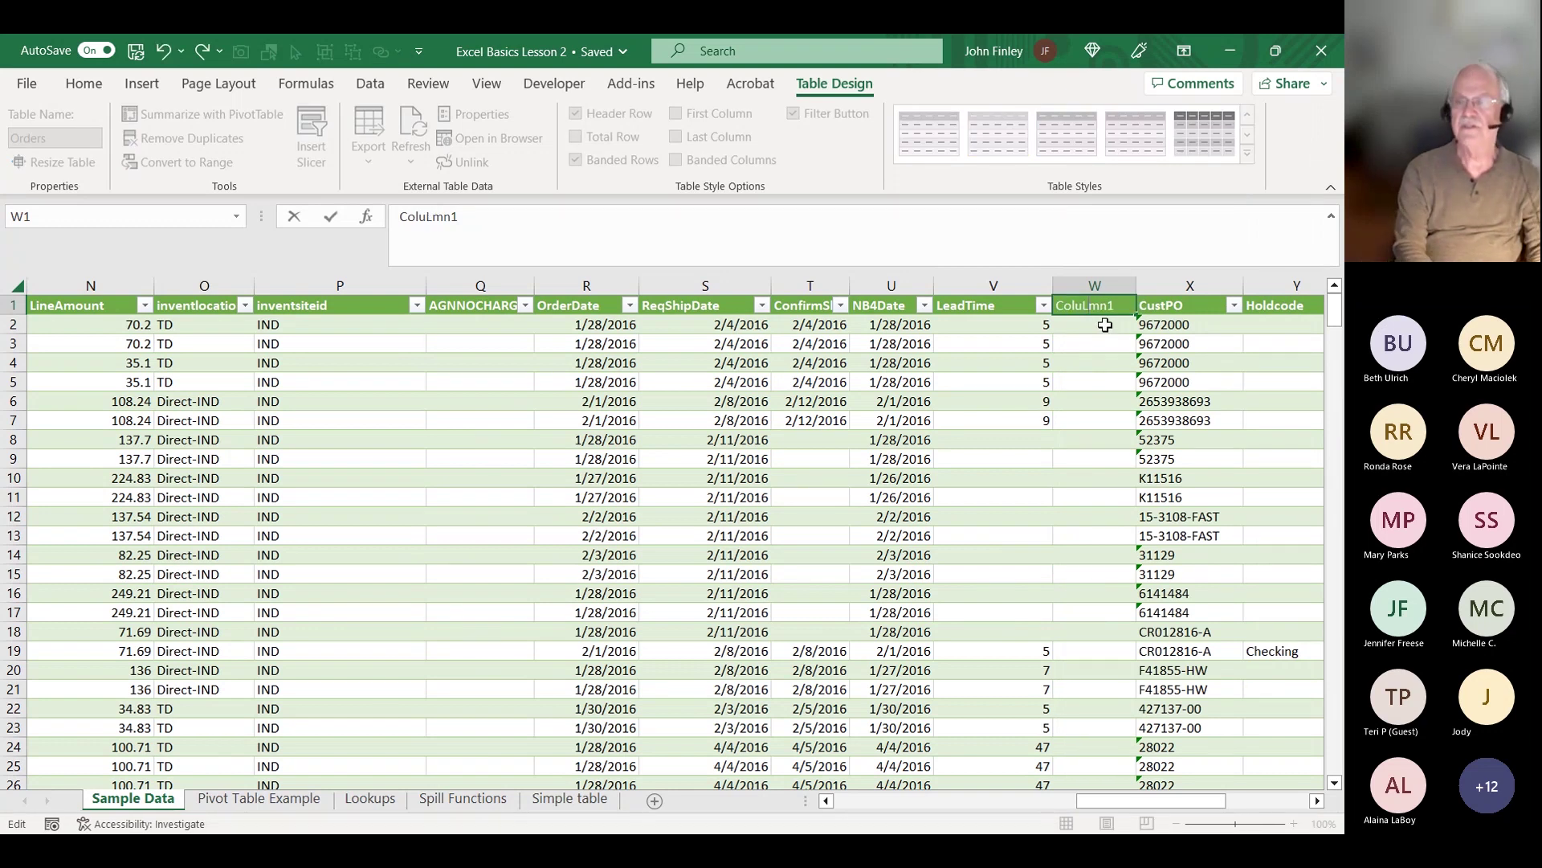
key("Delete")
key("Delete")
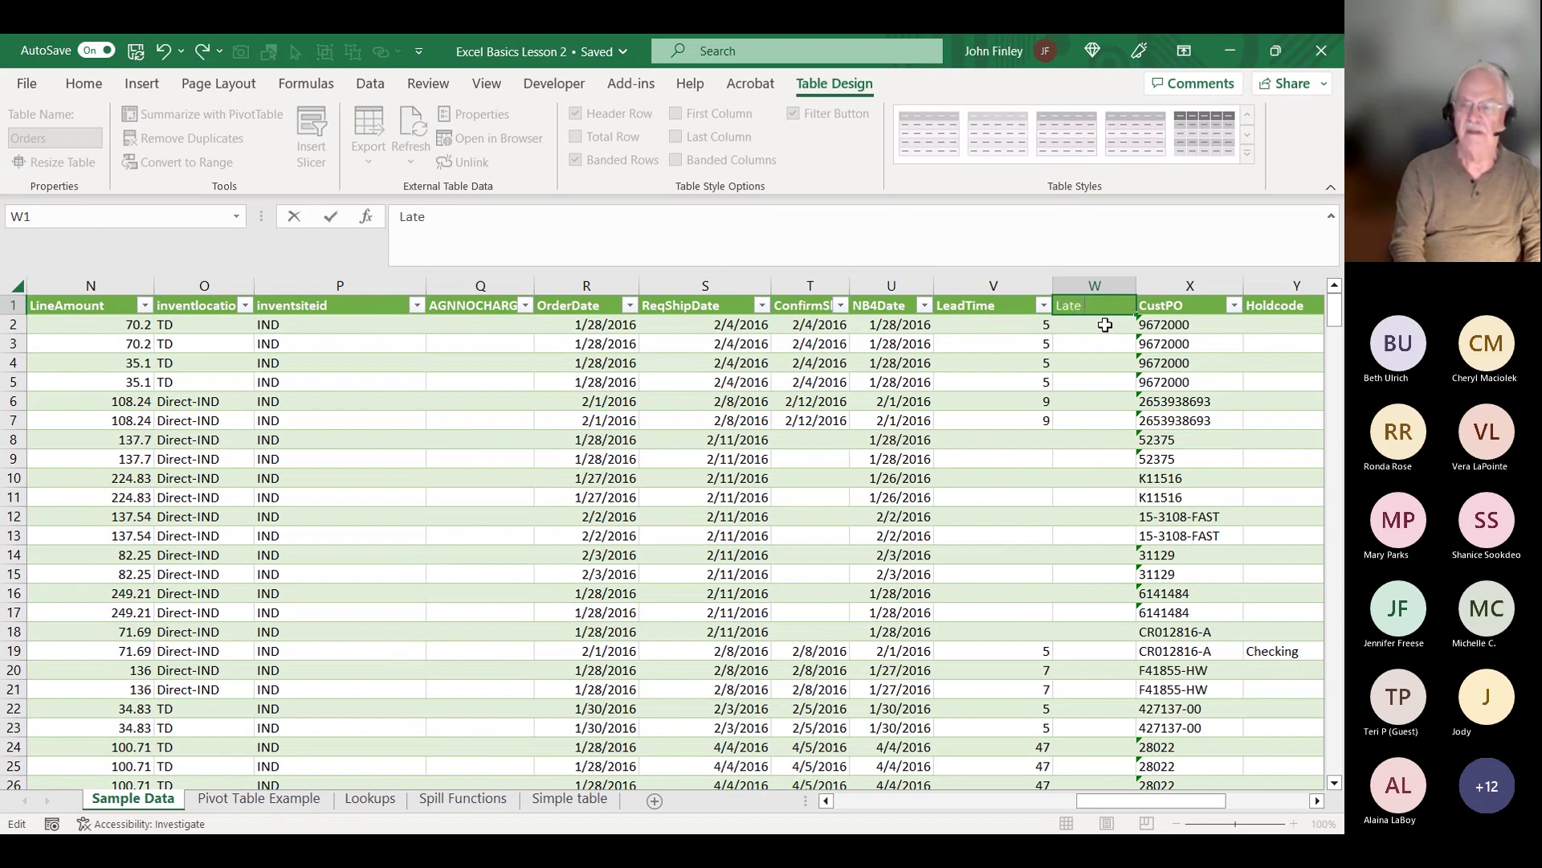
type("Late (Y?N")
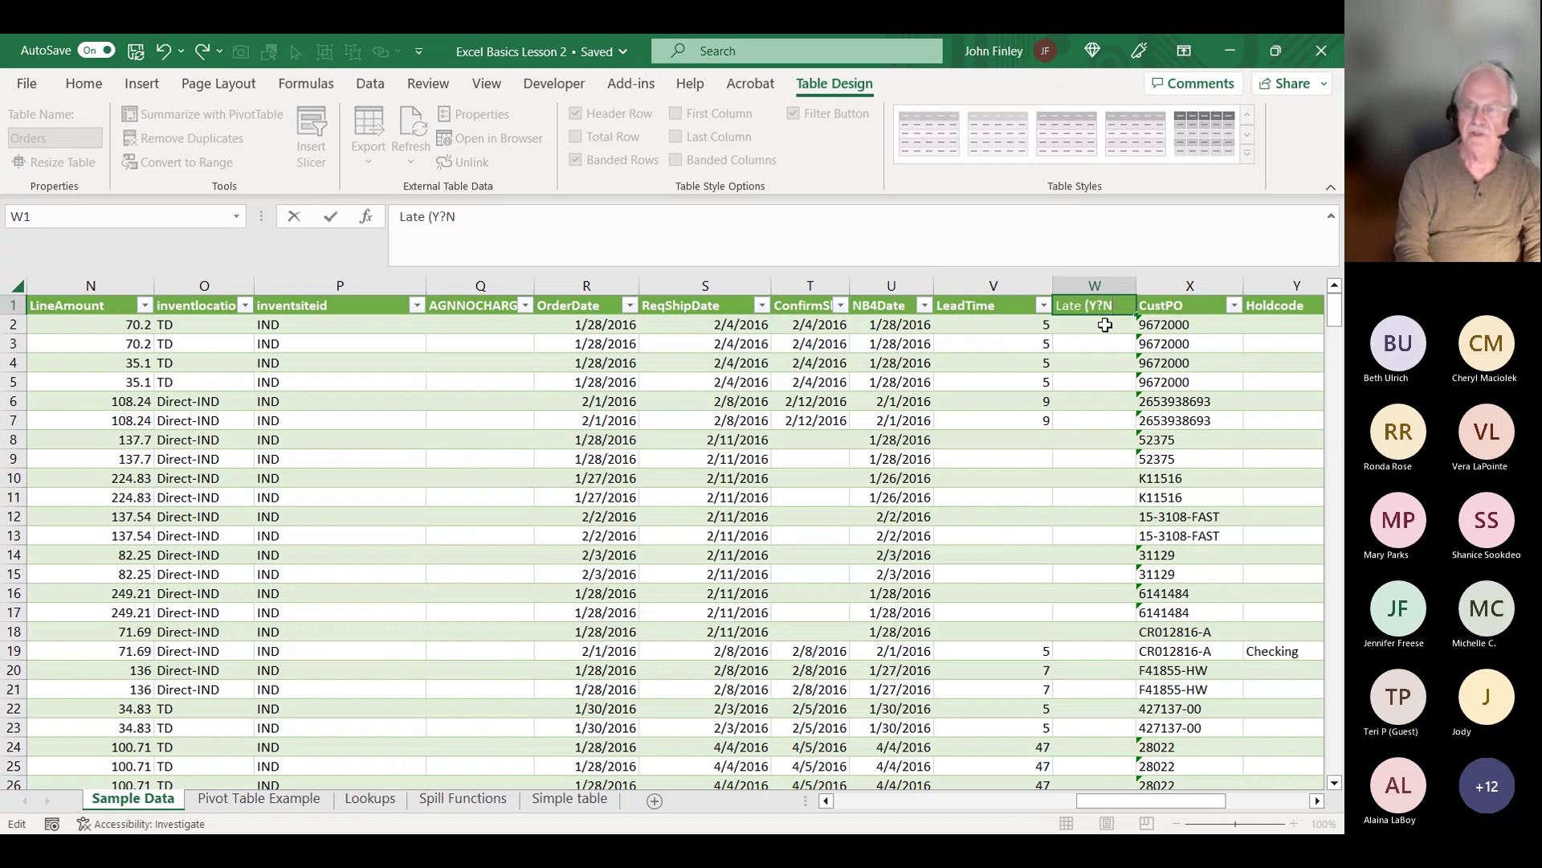
key("BackSpace")
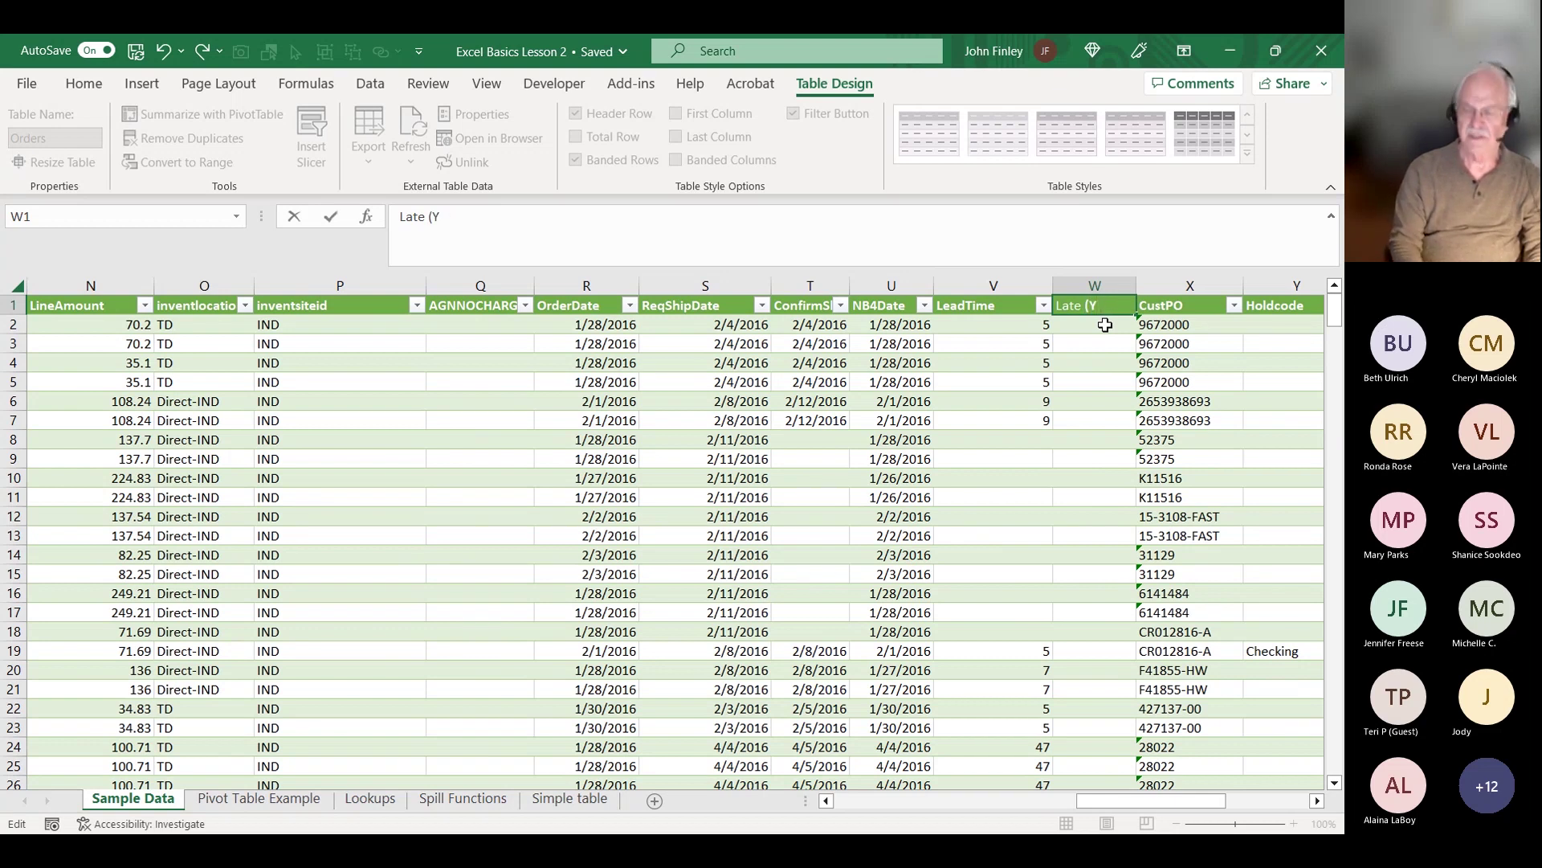
type("/N")
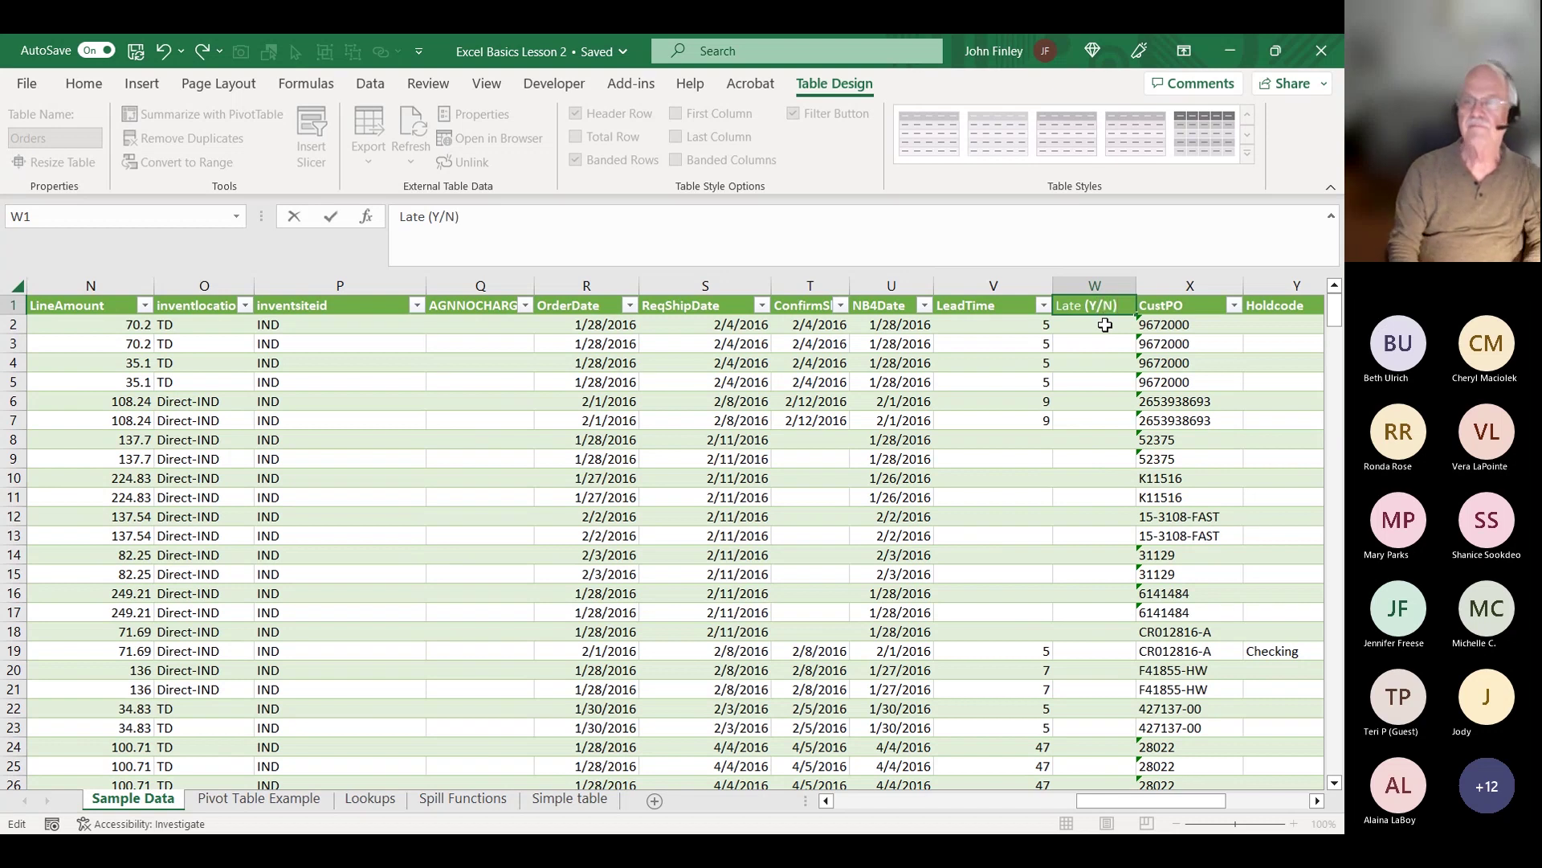
key("Return")
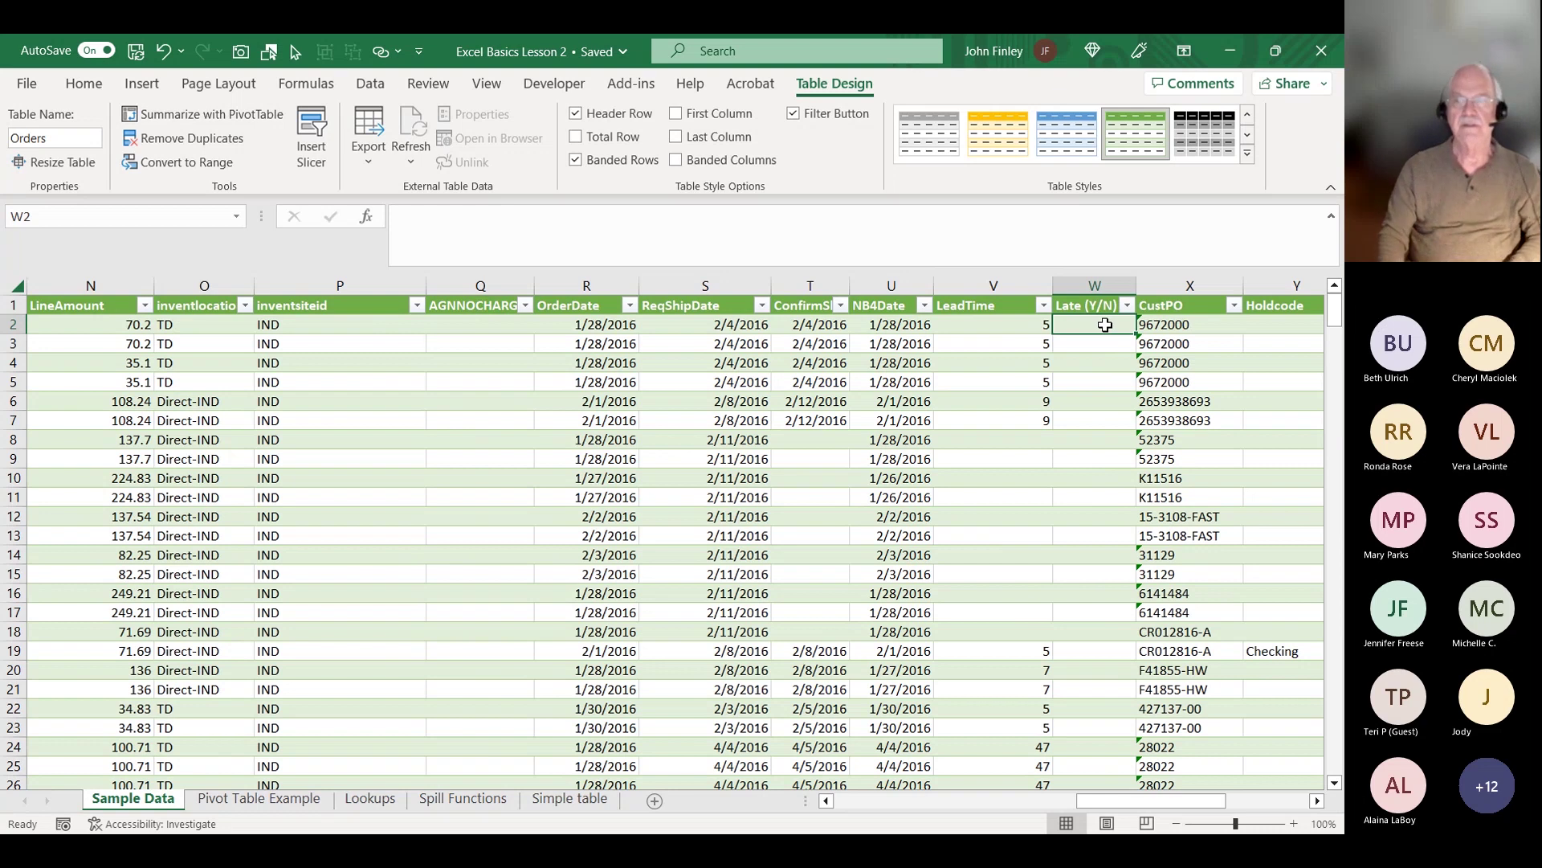
- Compare the ConfirmShipDate and ReqShipDate values in the table's first rows, ending at the first Late (Y/N) cell
key("Left")
key("Left")
key("Left")
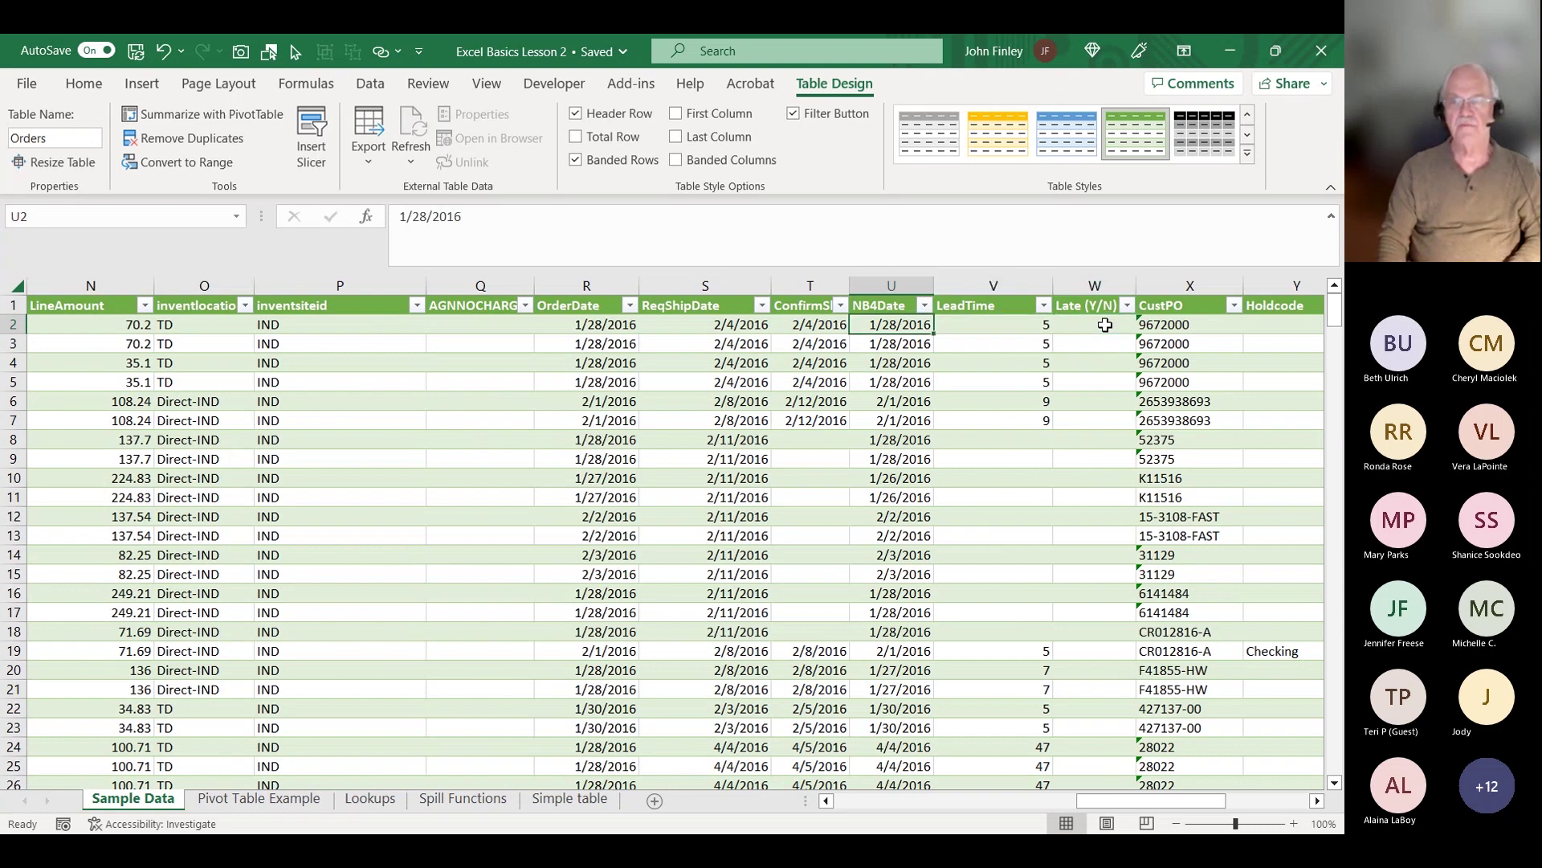
key("Down")
key("Down")
key("Down")
key("Up")
key("Up")
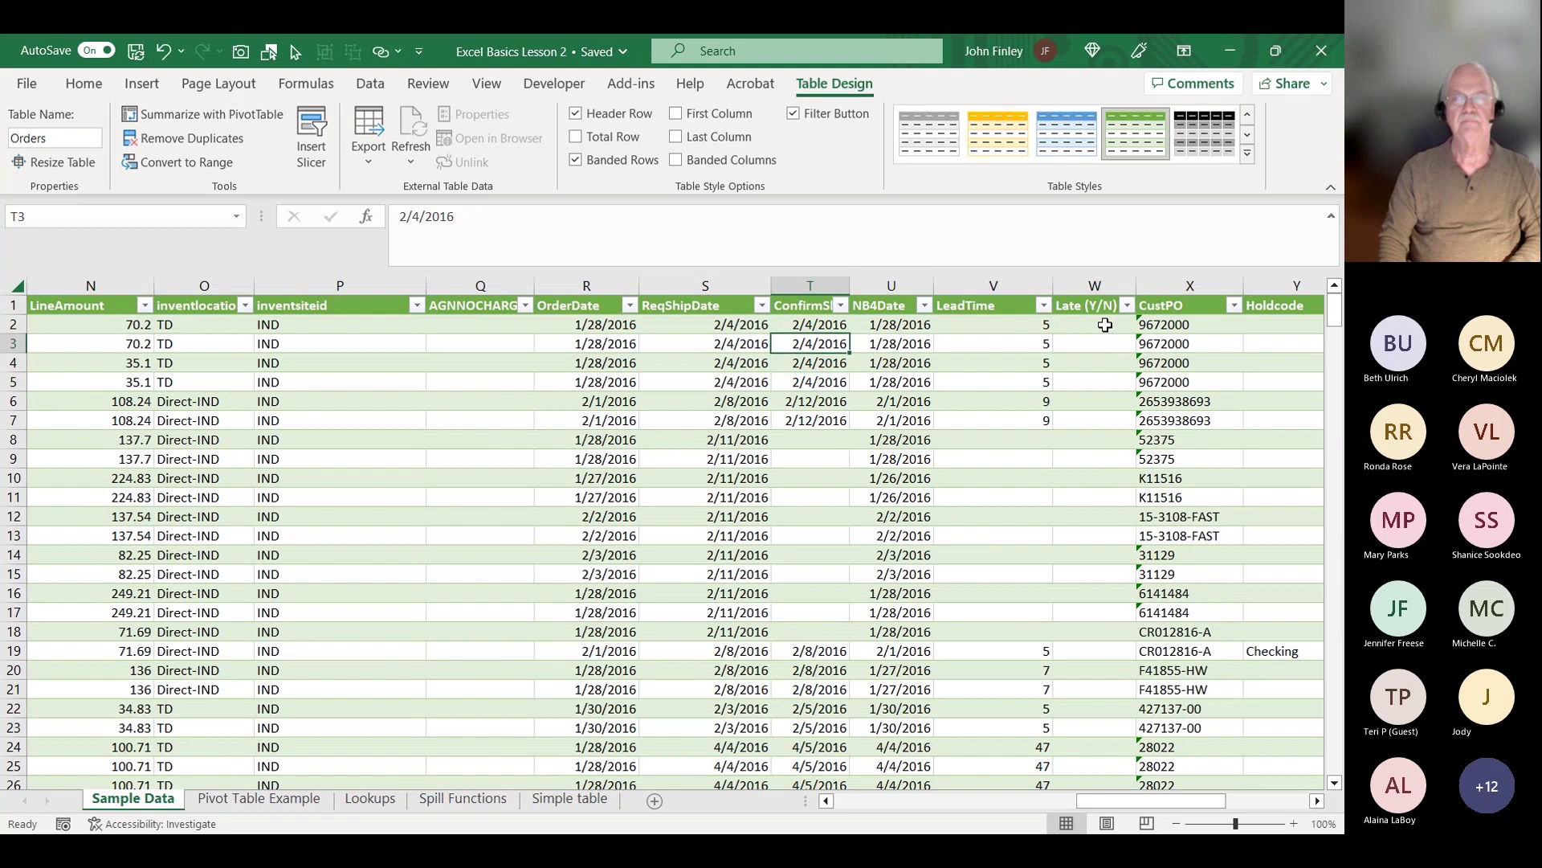
key("Left")
key("Up")
key("Right")
key("Right")
key("Right")
key("Right")
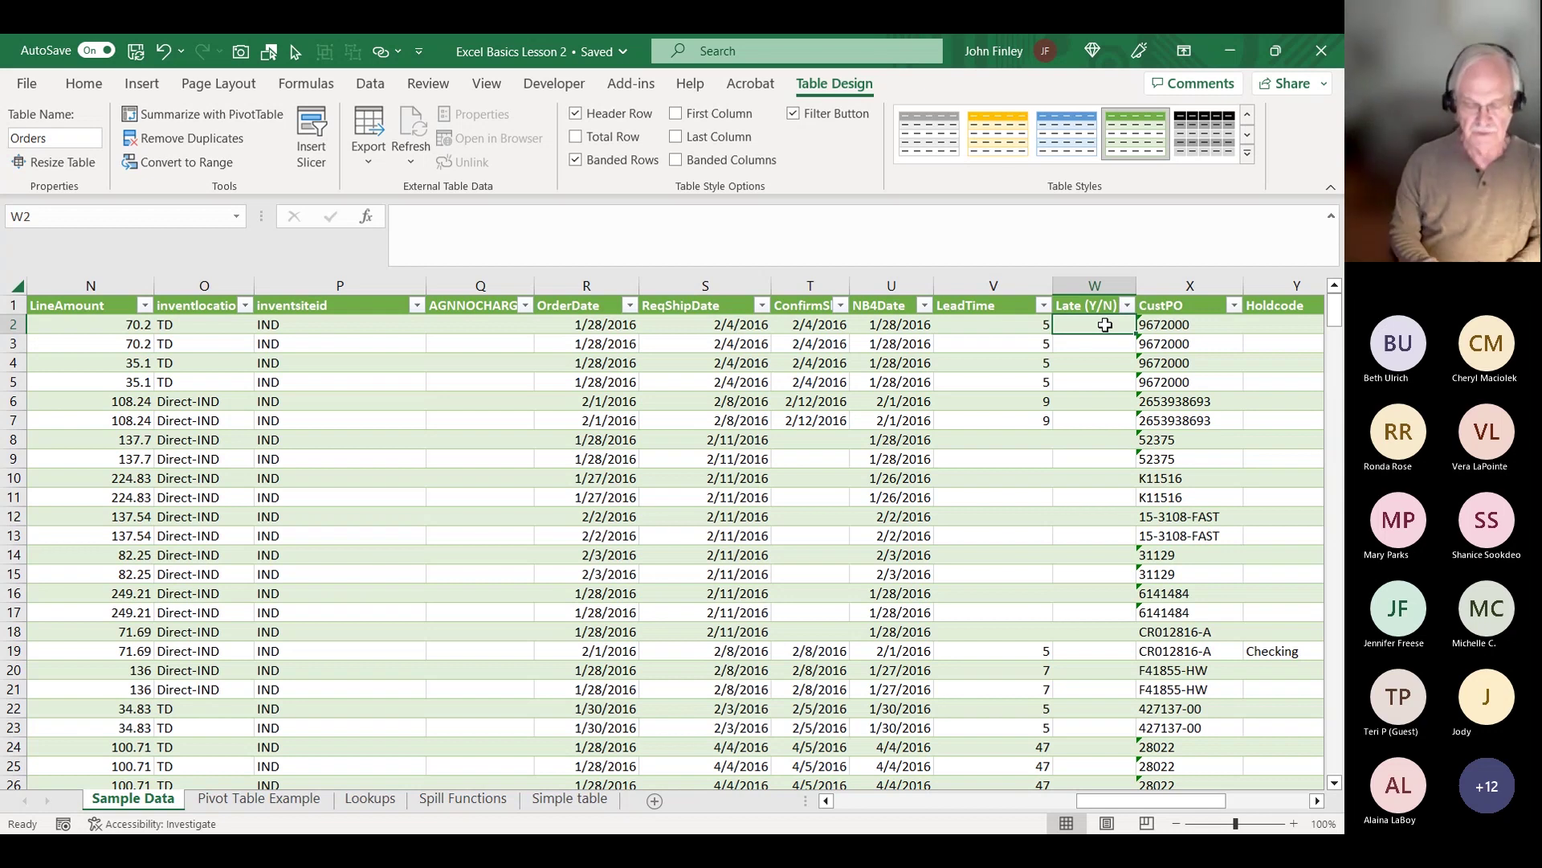
type("=")
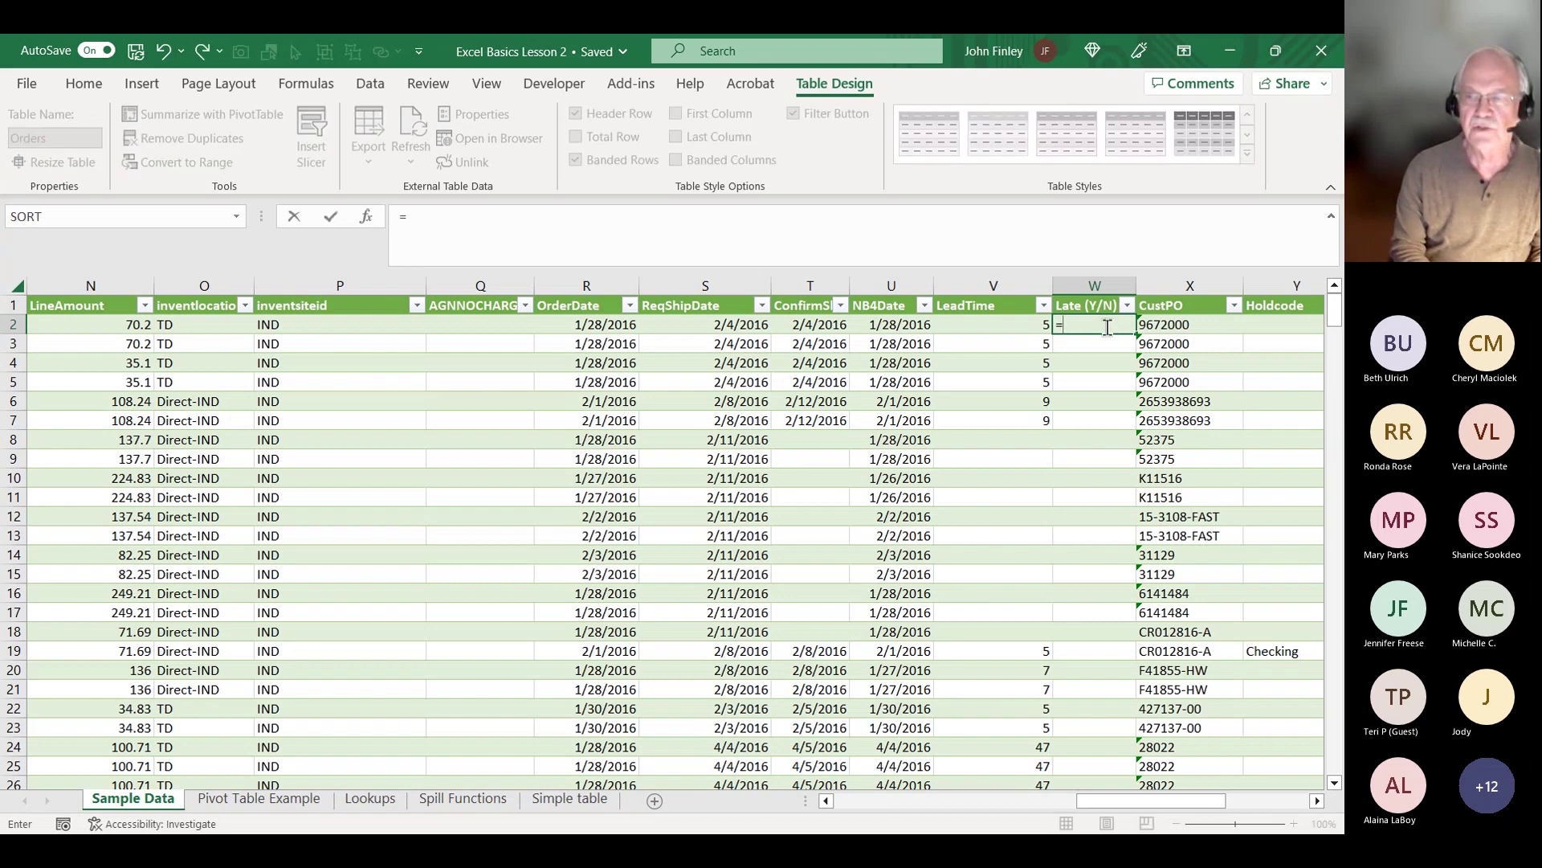
type("if")
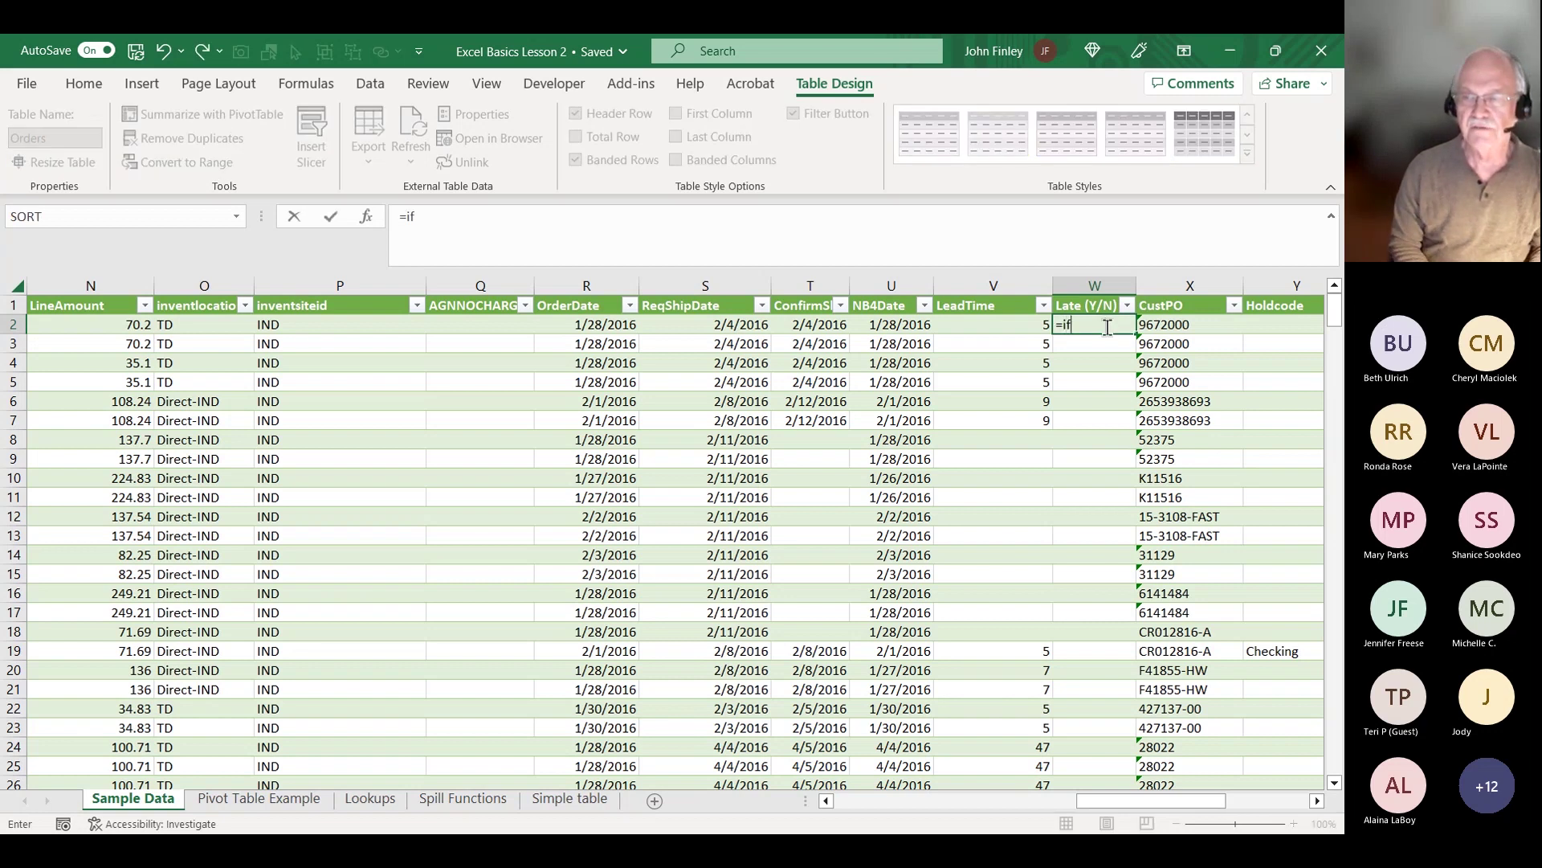
type("(")
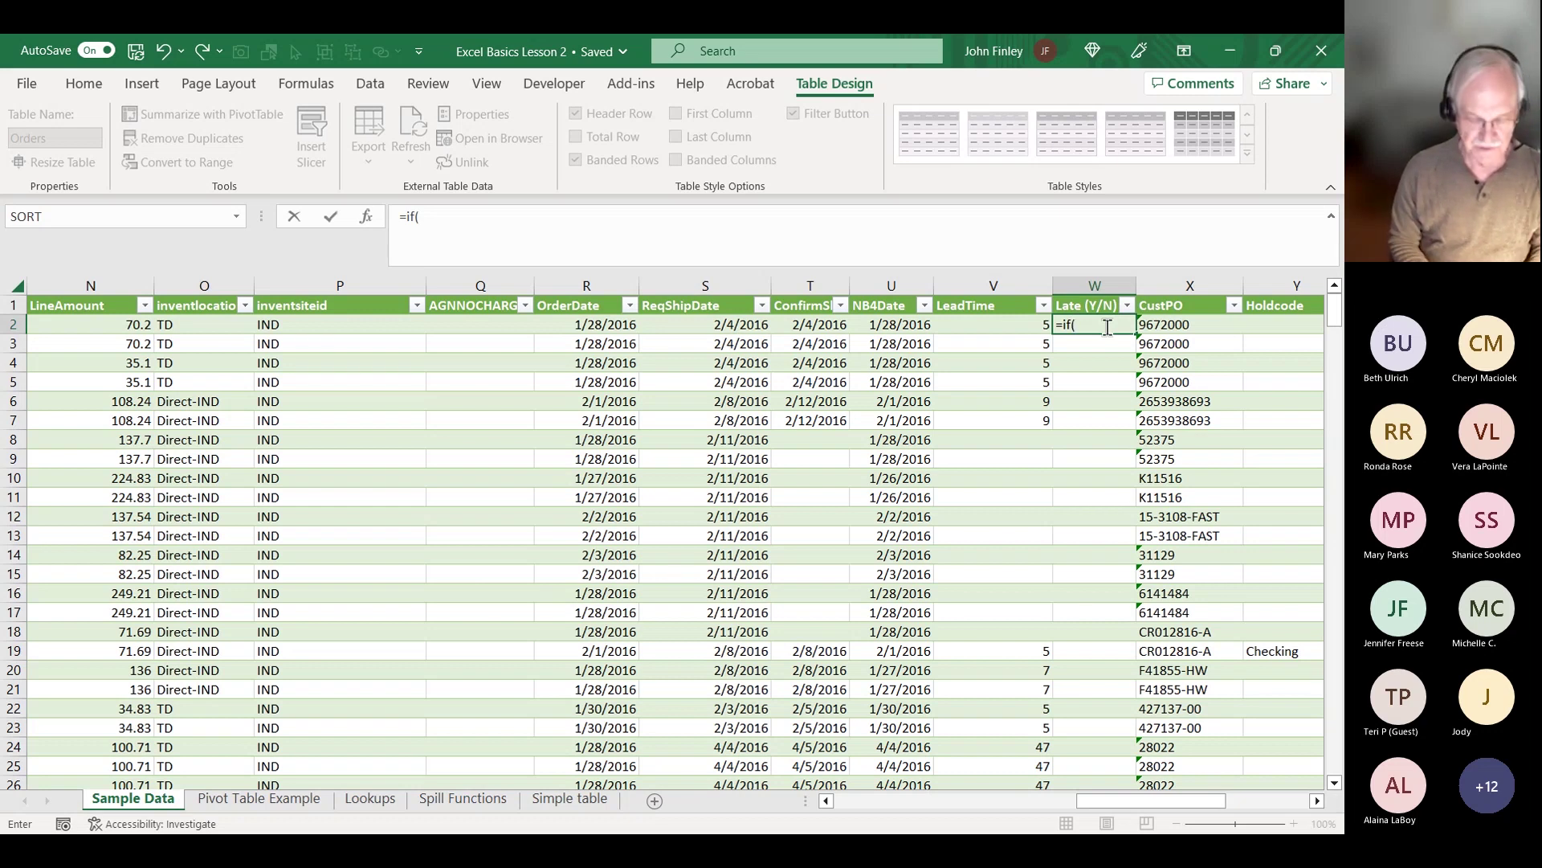
type("O")
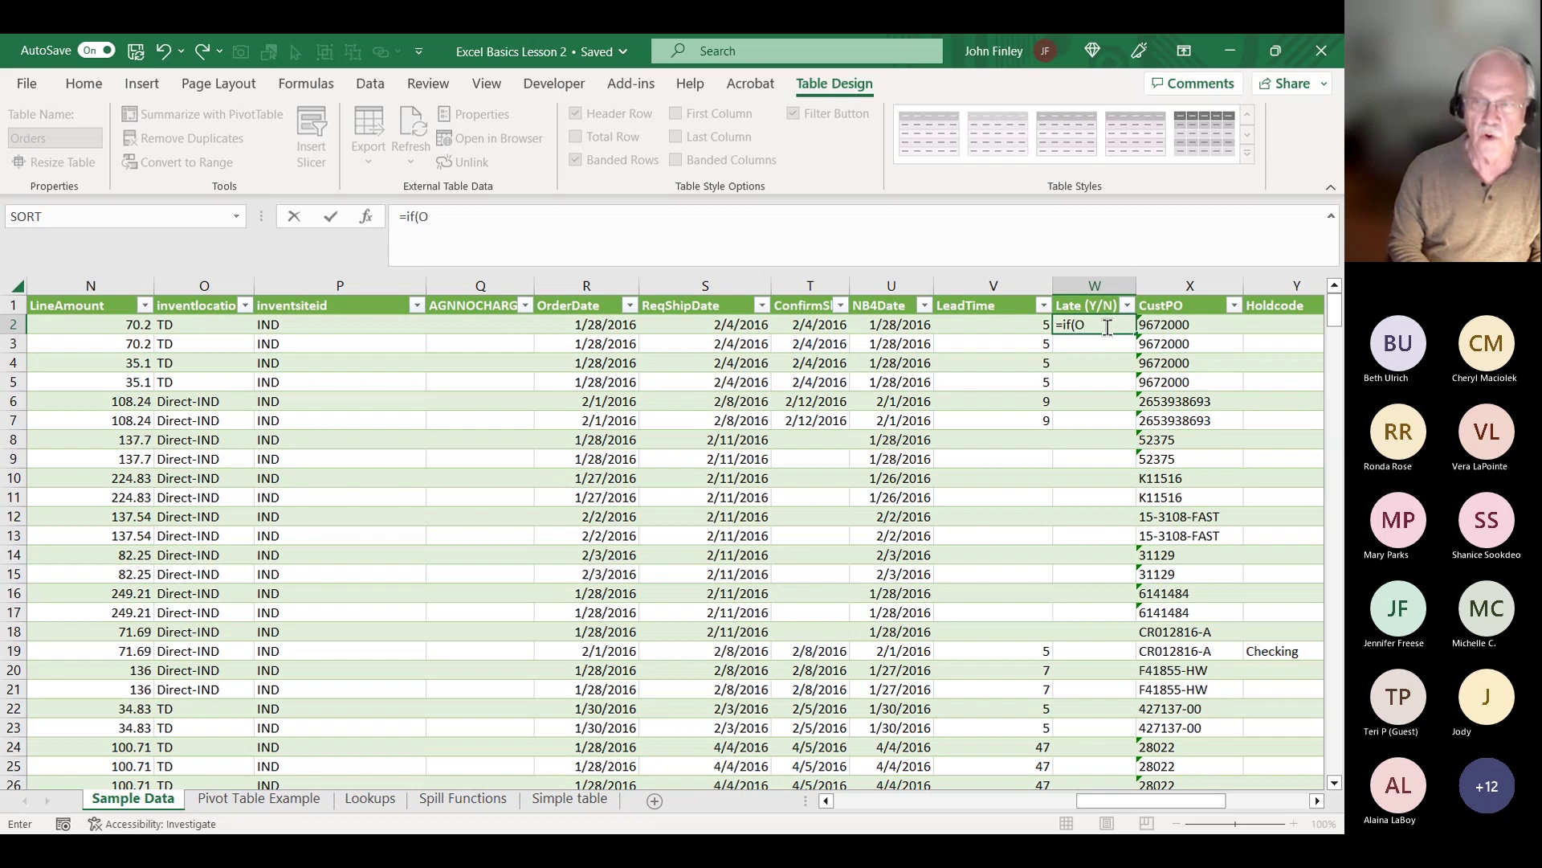
type("t")
key("BackSpace")
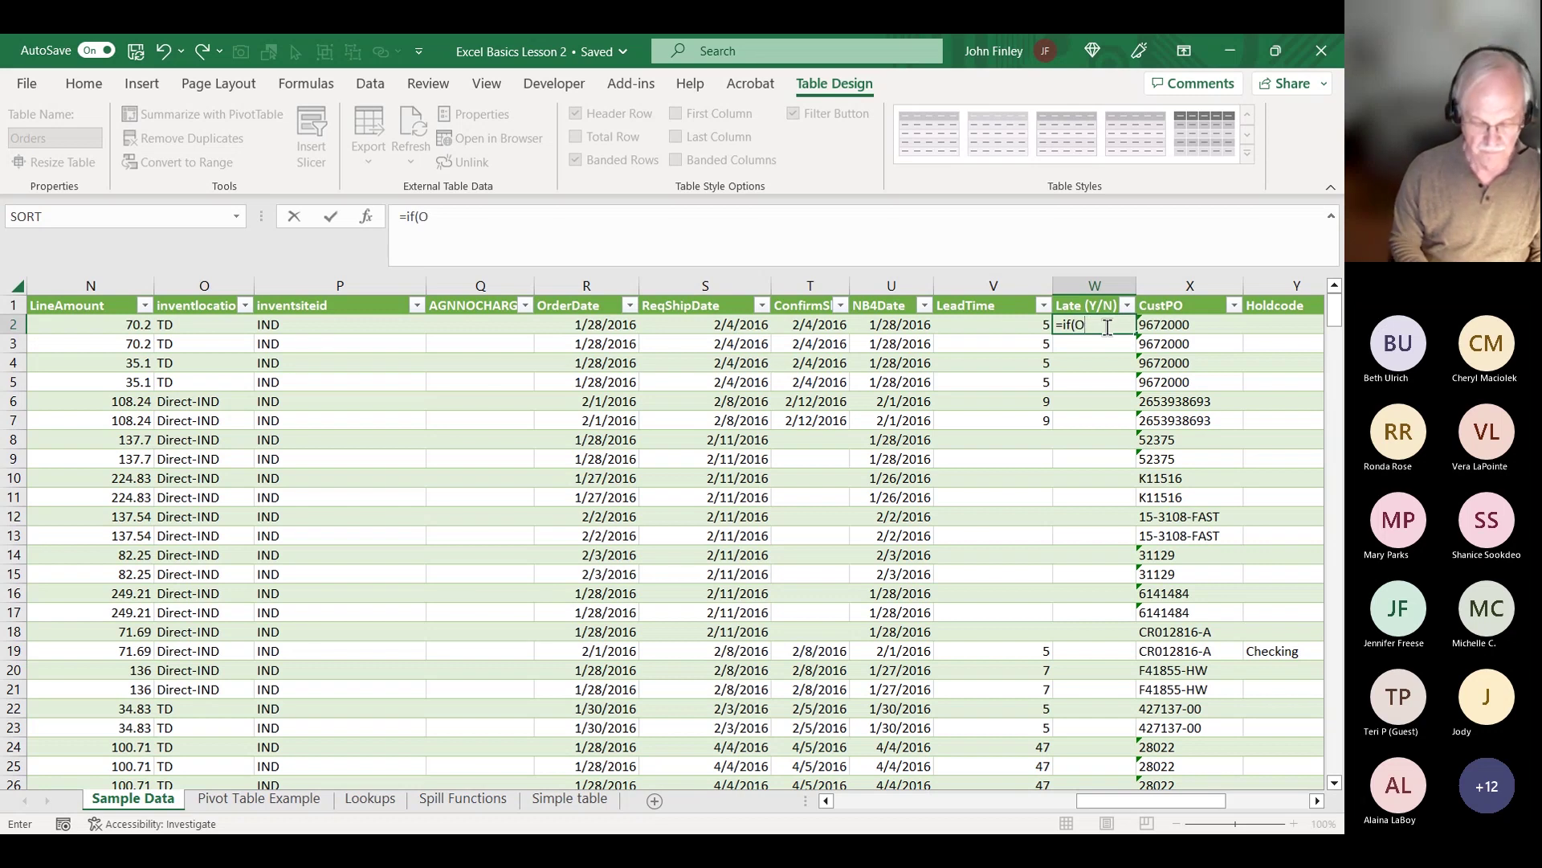
type("r(")
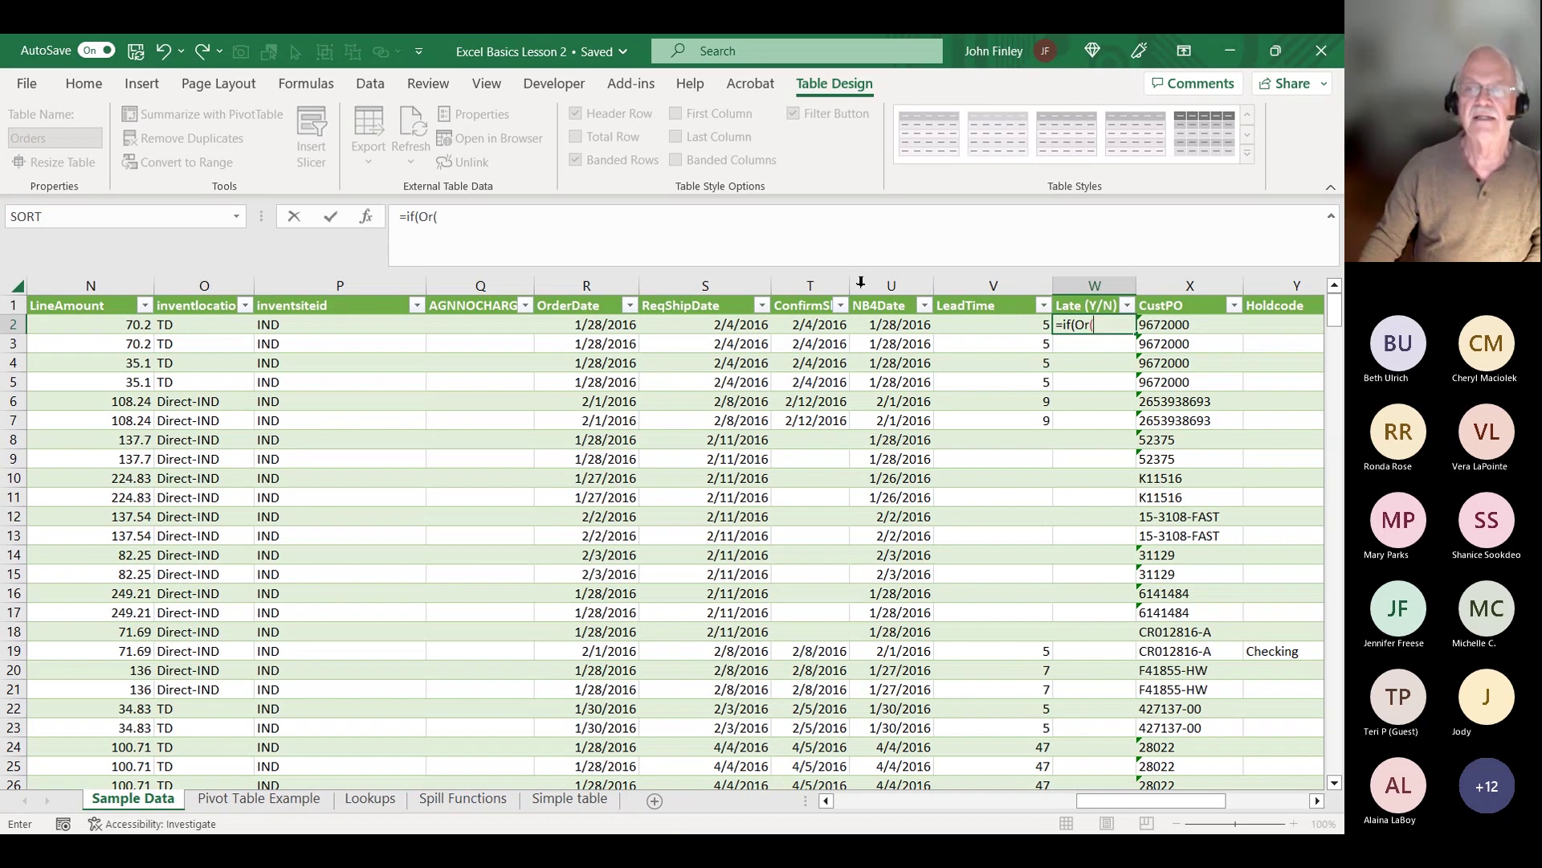
left_click(818, 325)
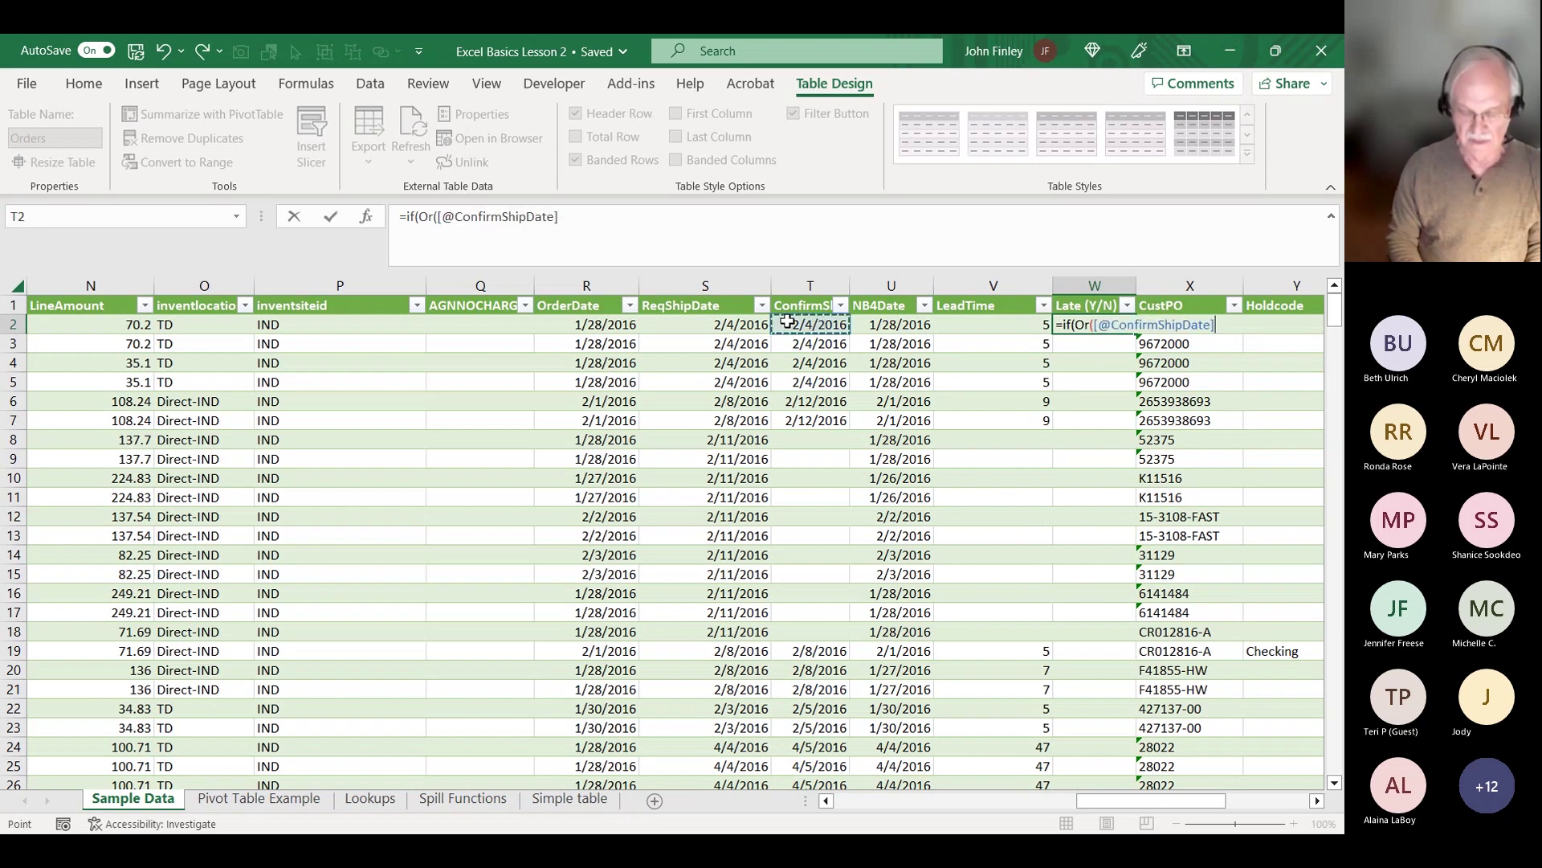
type(">")
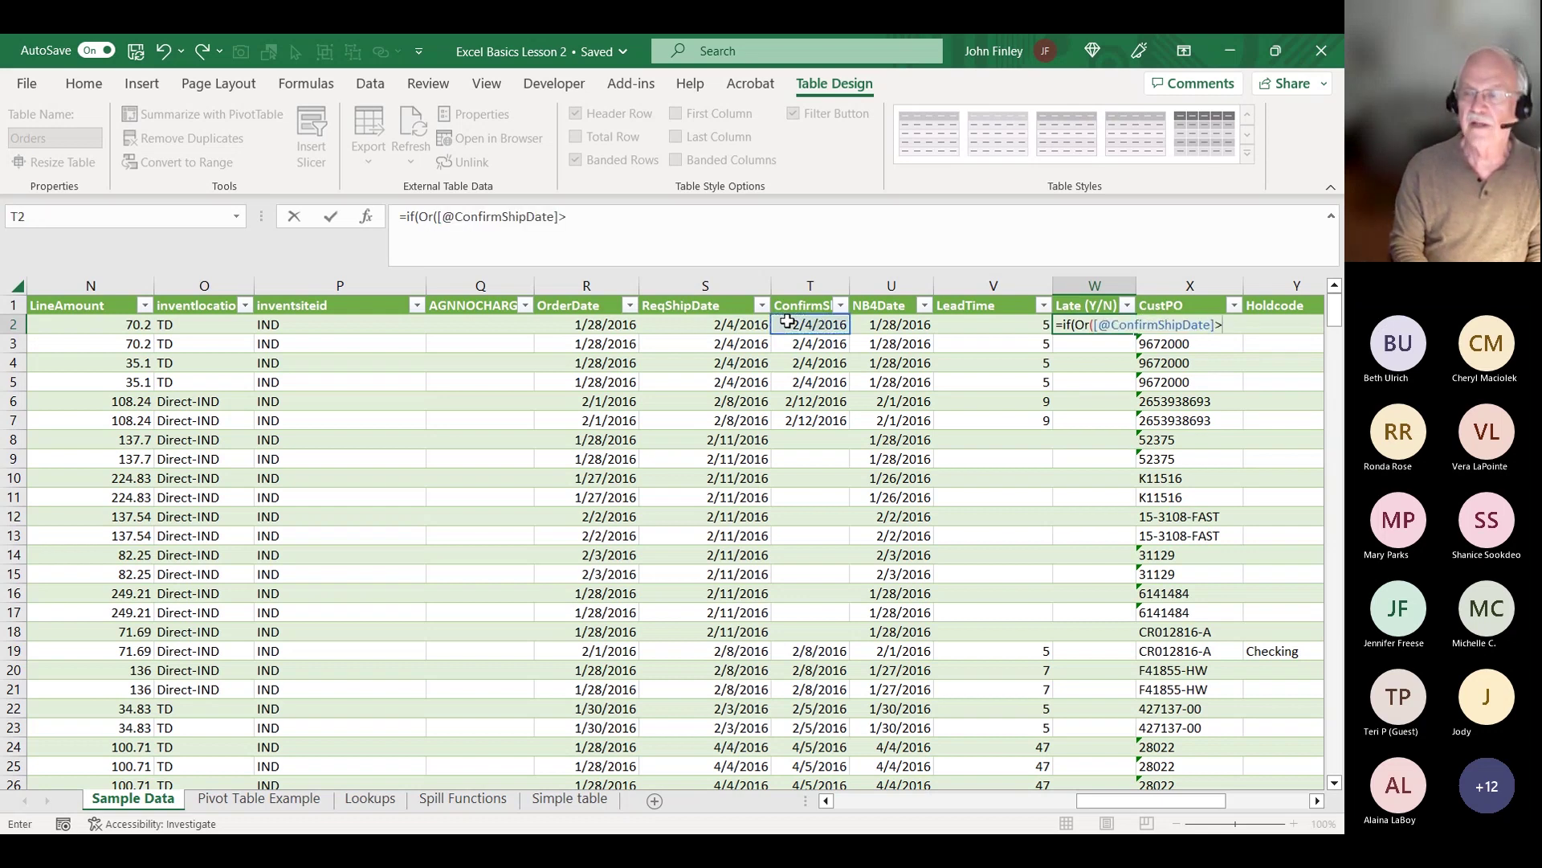
key("Left")
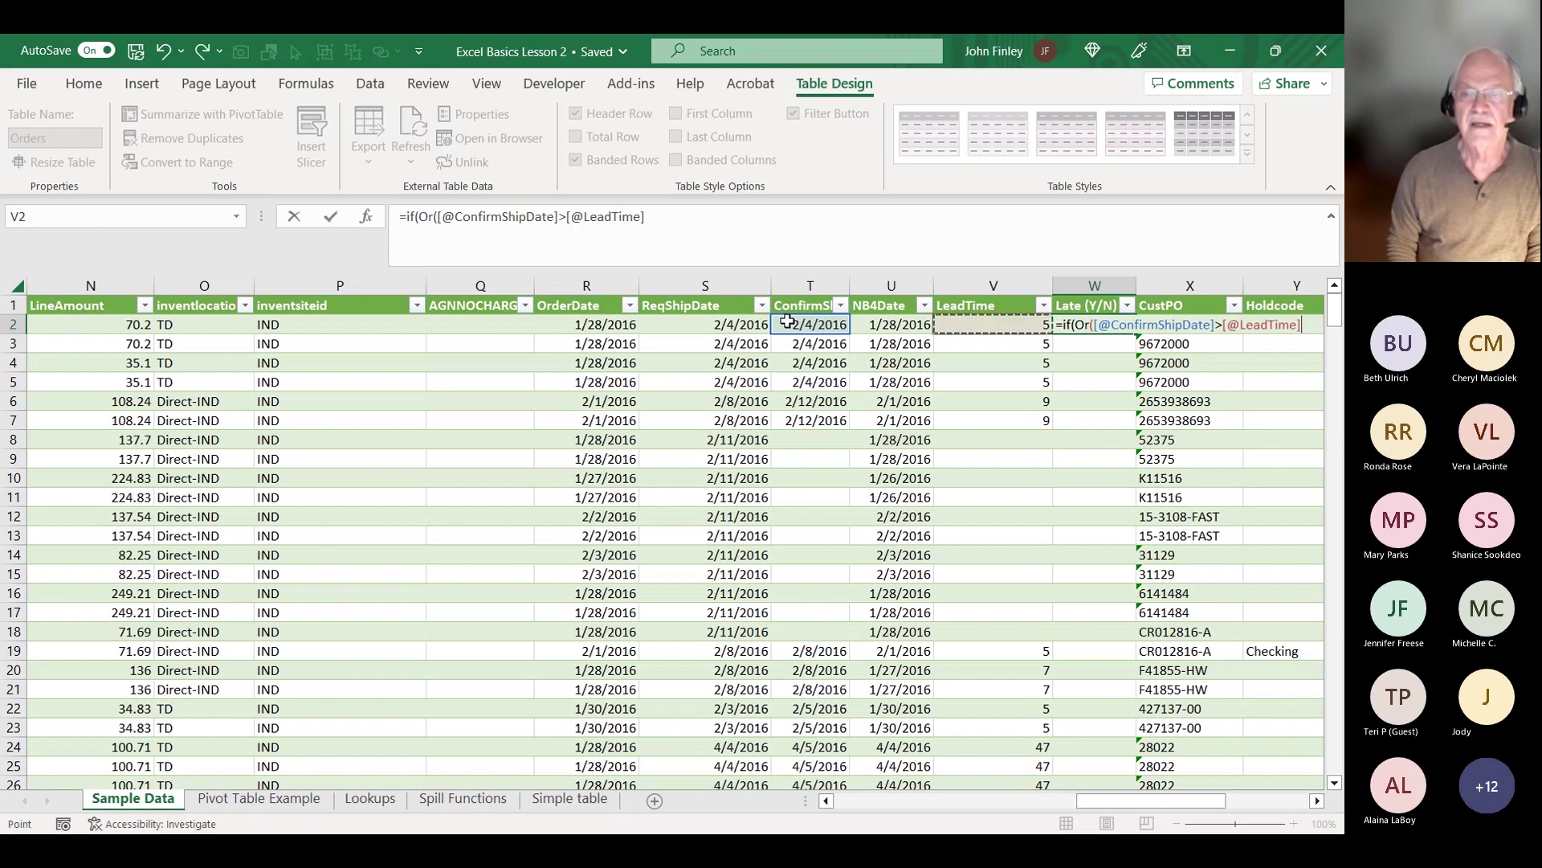
key("Left")
key("Left")
key("Left")
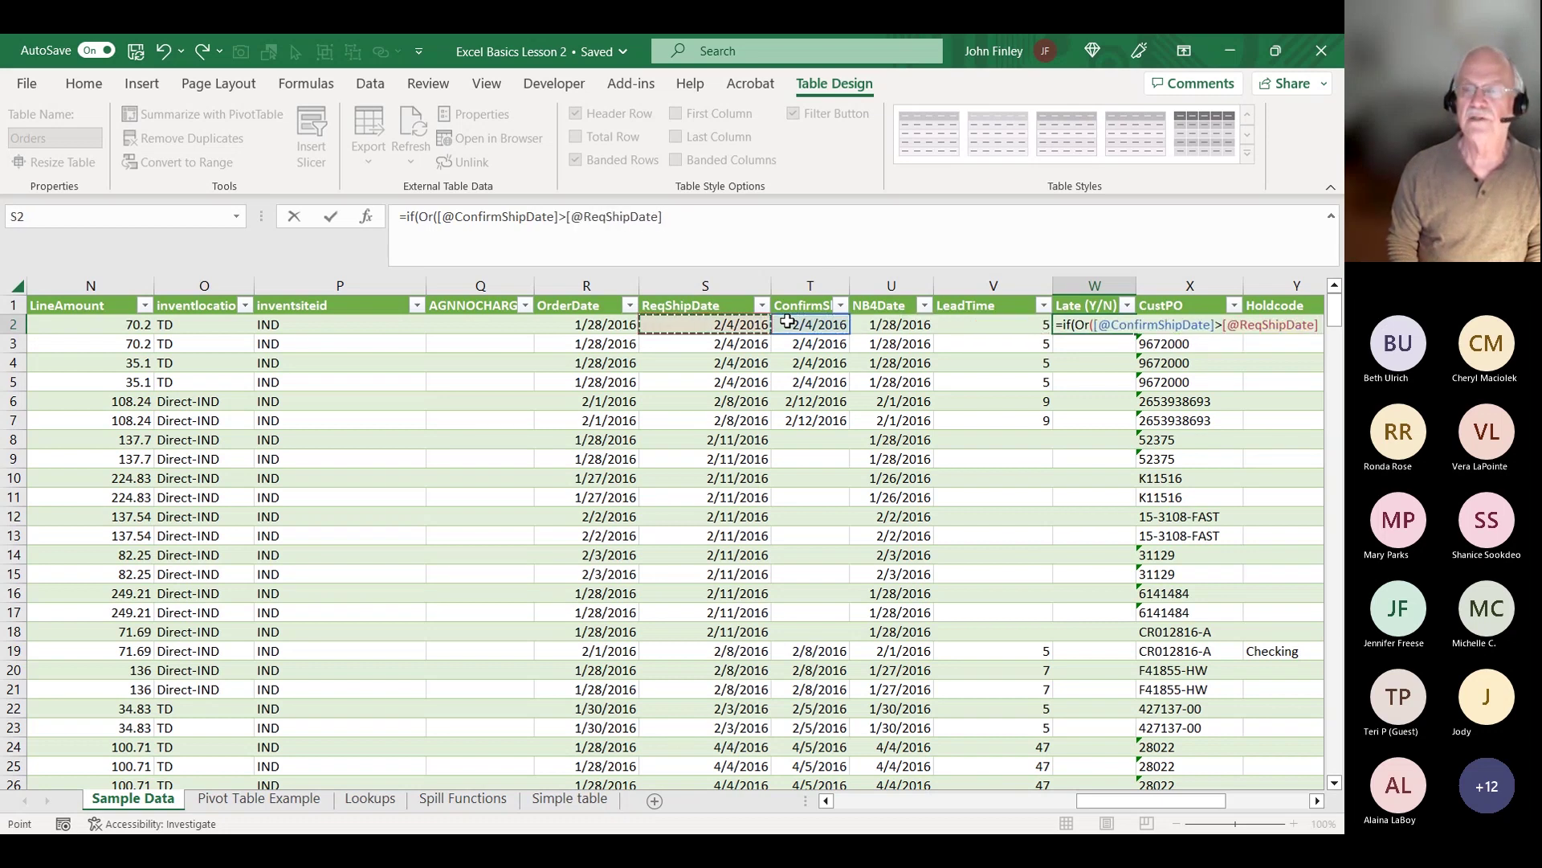
type(",")
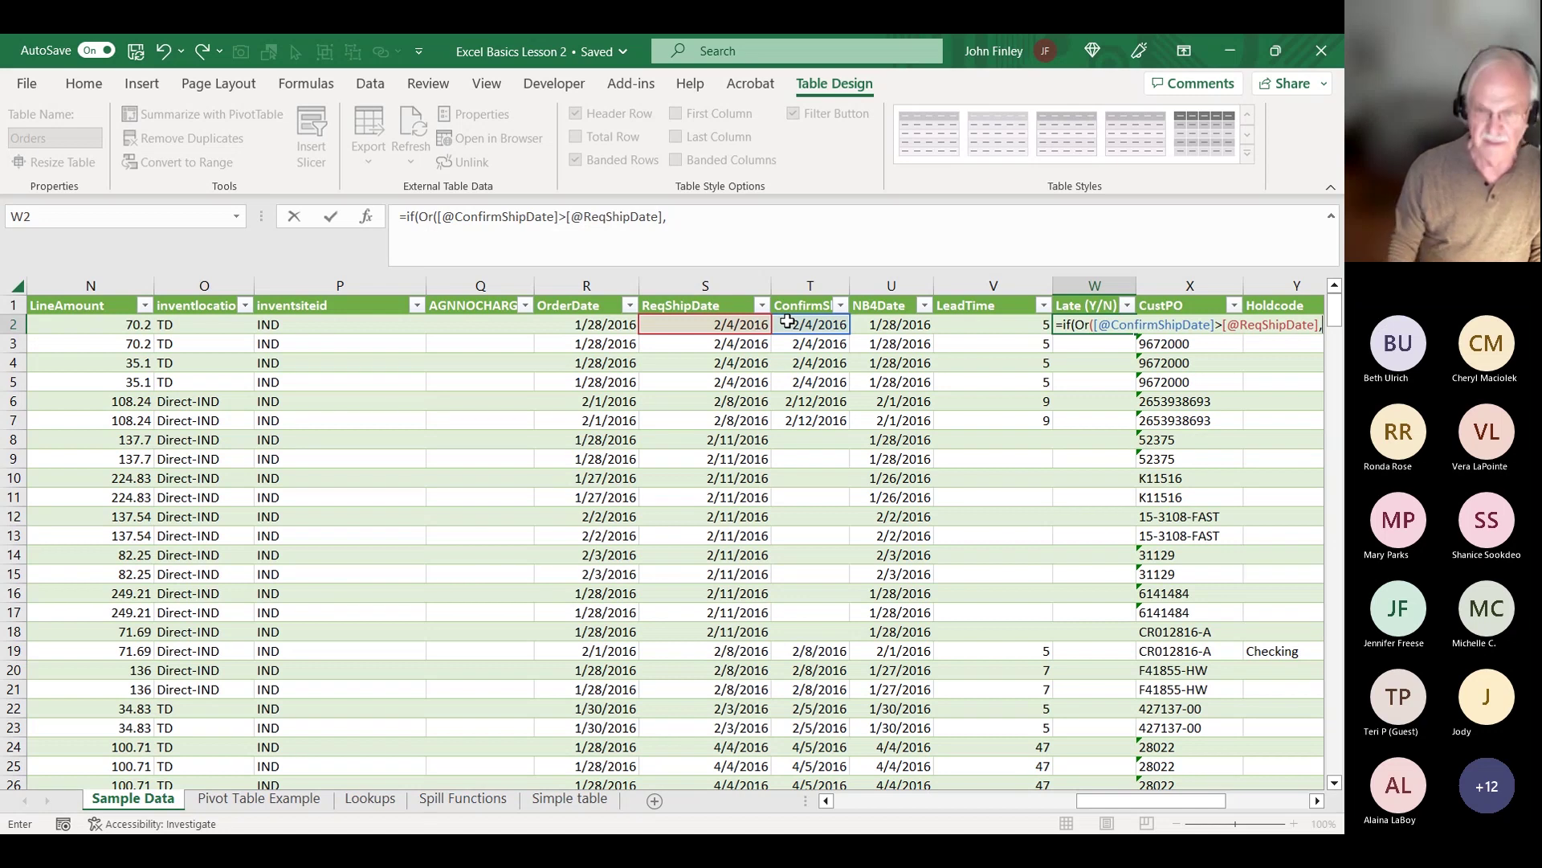
left_click(792, 328)
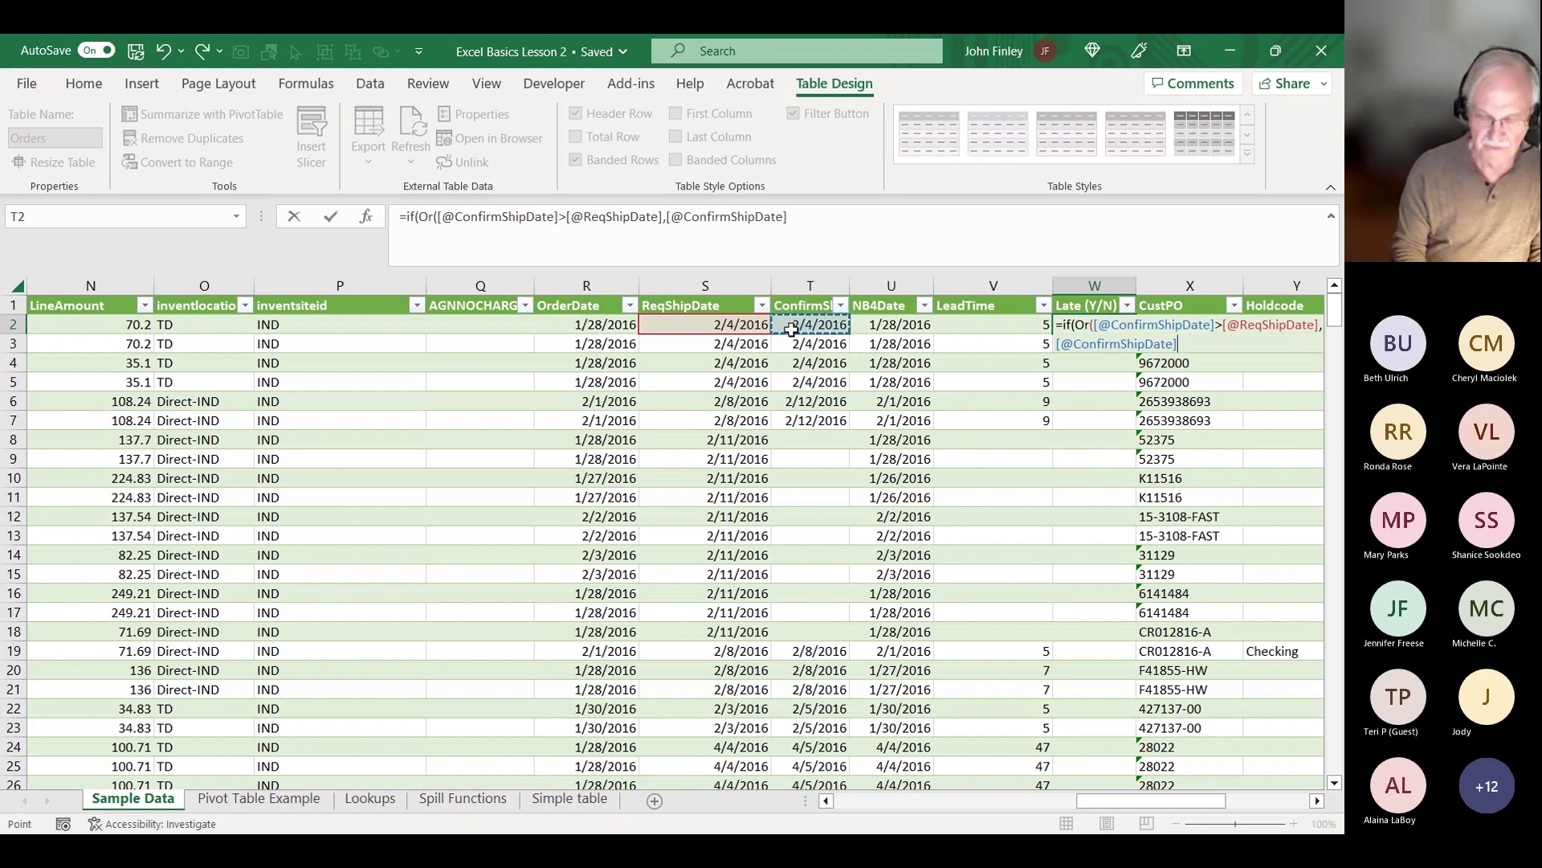
type("=\"\"")
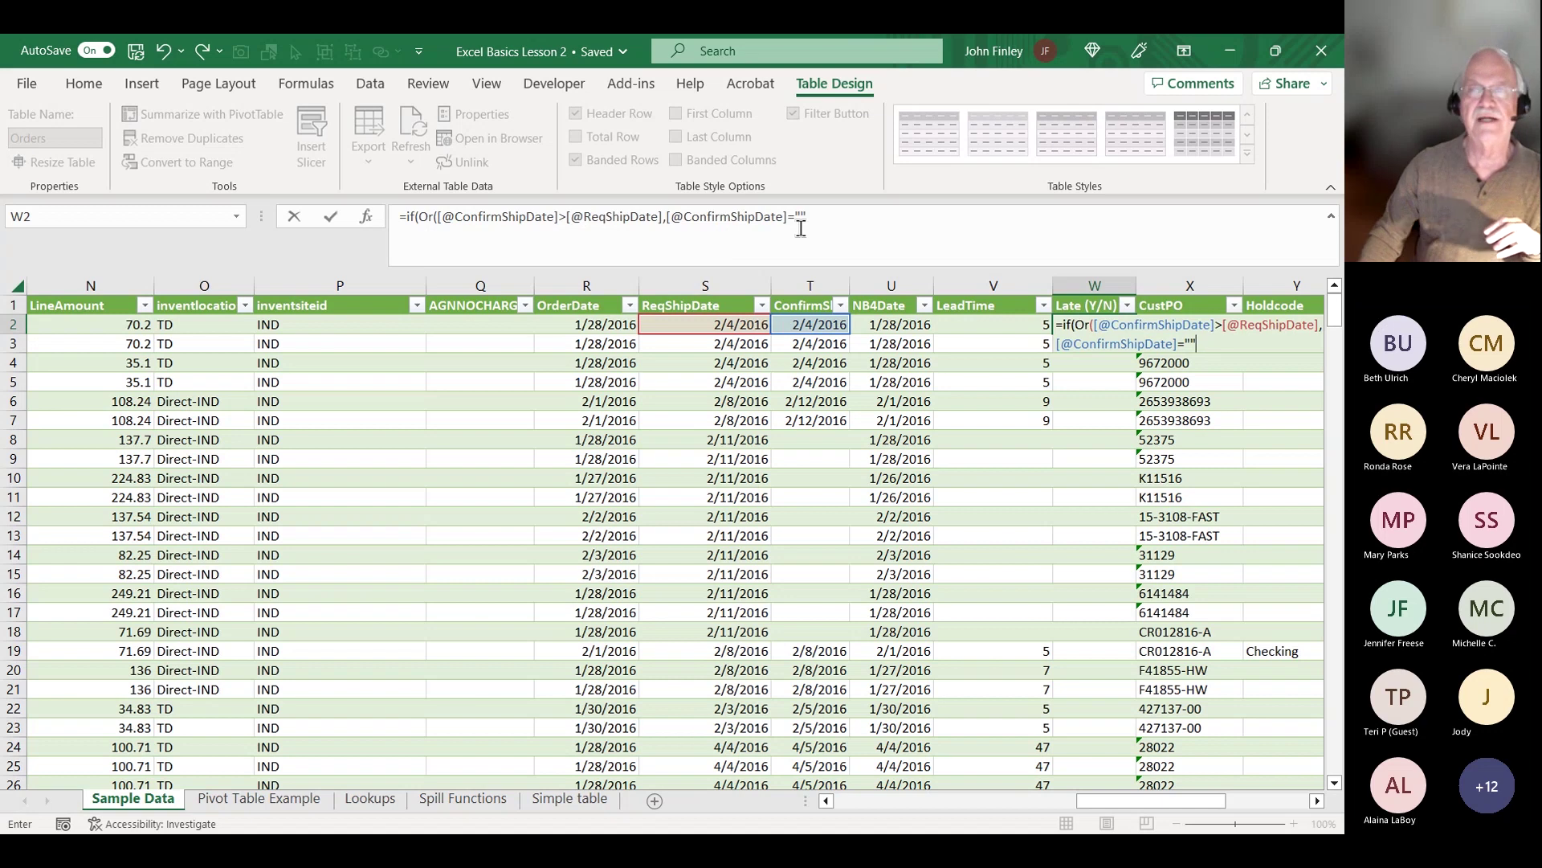
left_click(668, 224)
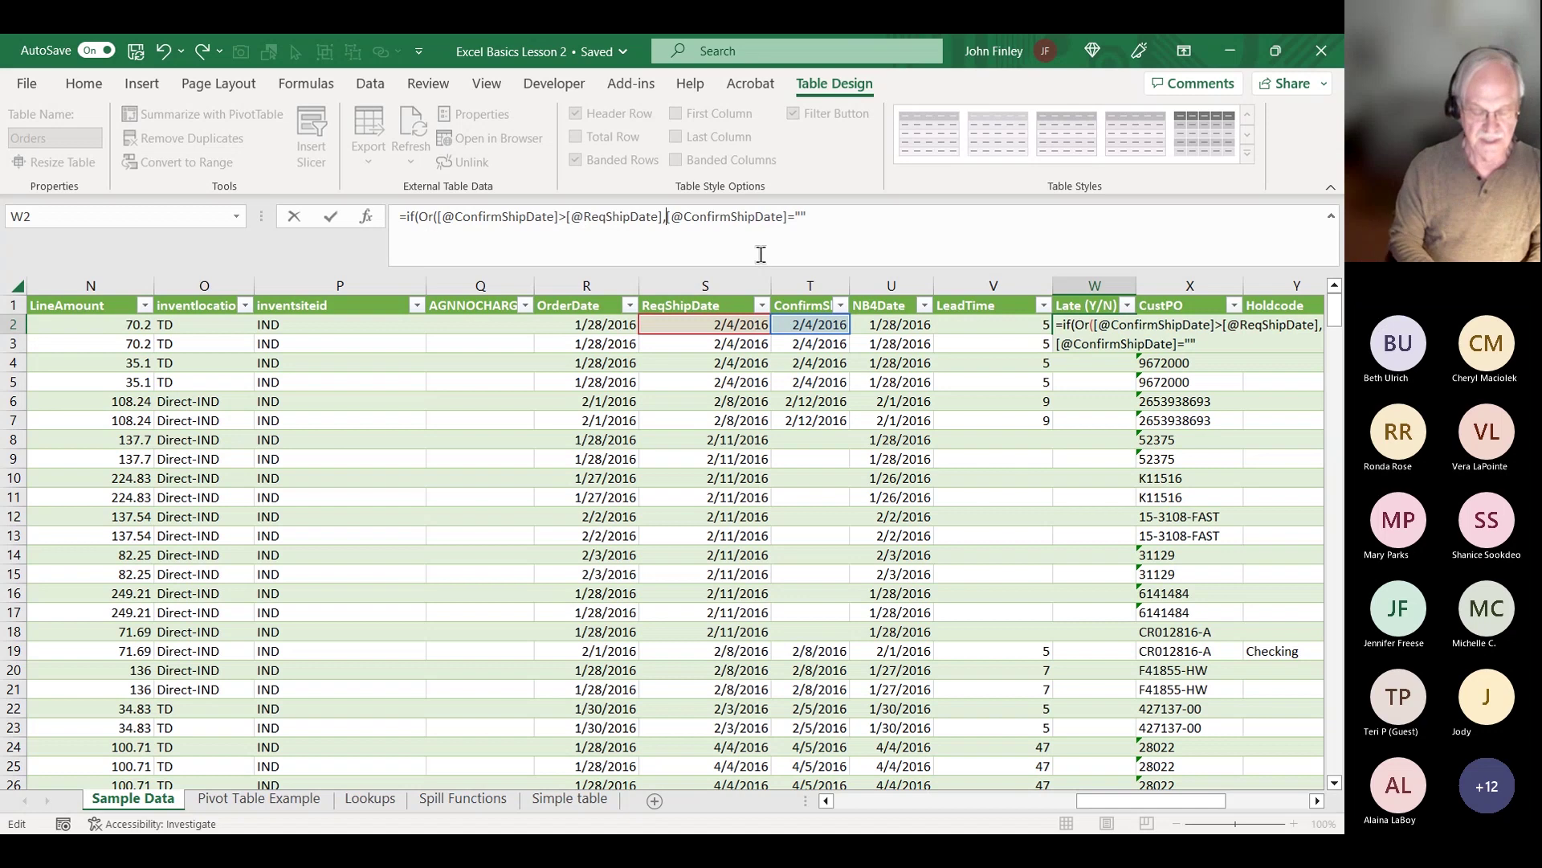
type("AND")
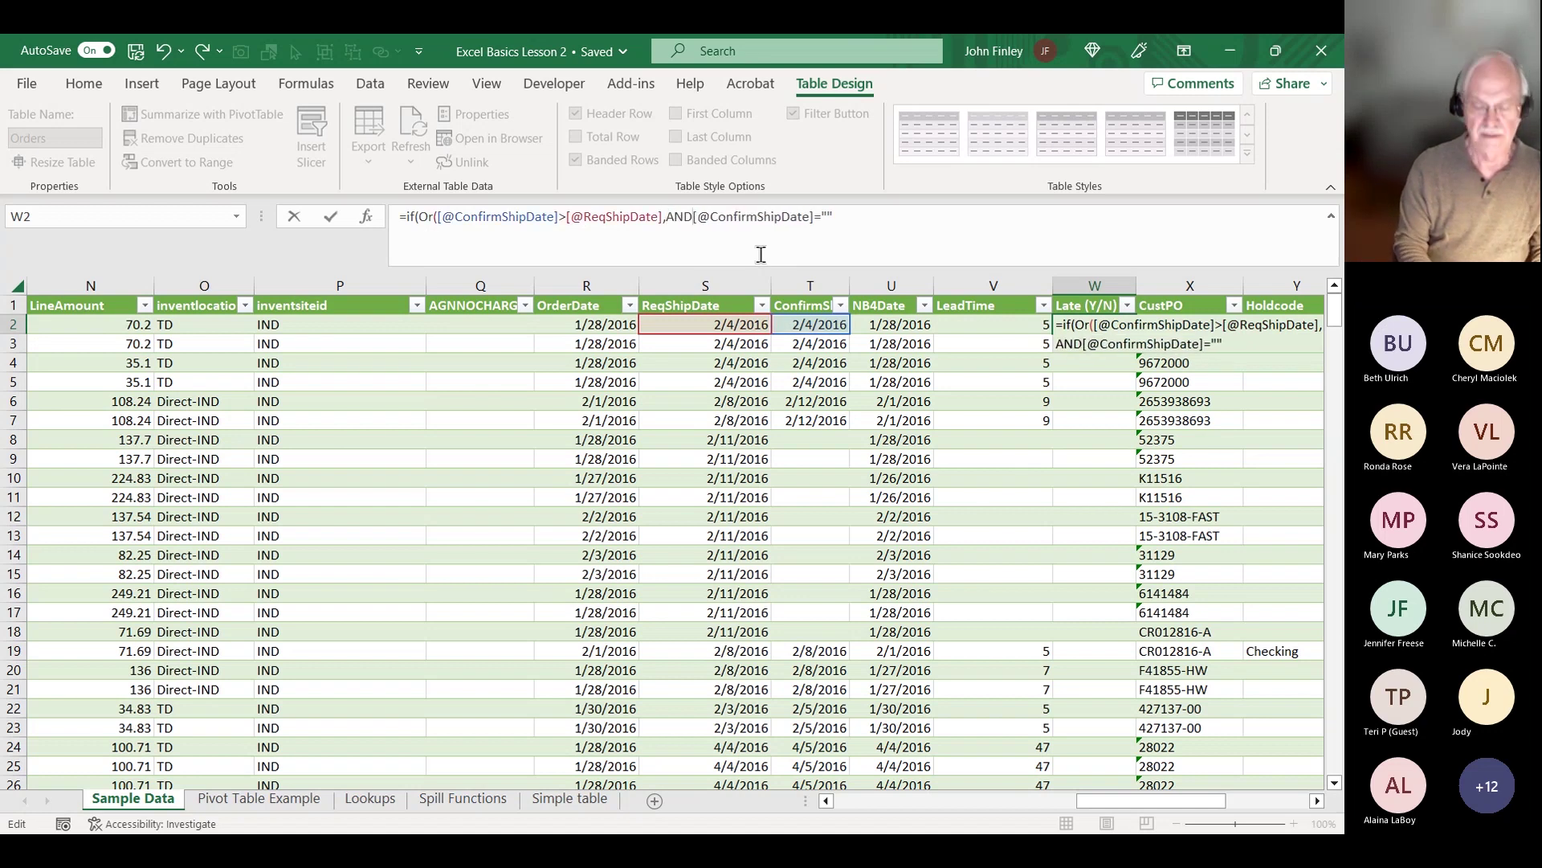
type("(")
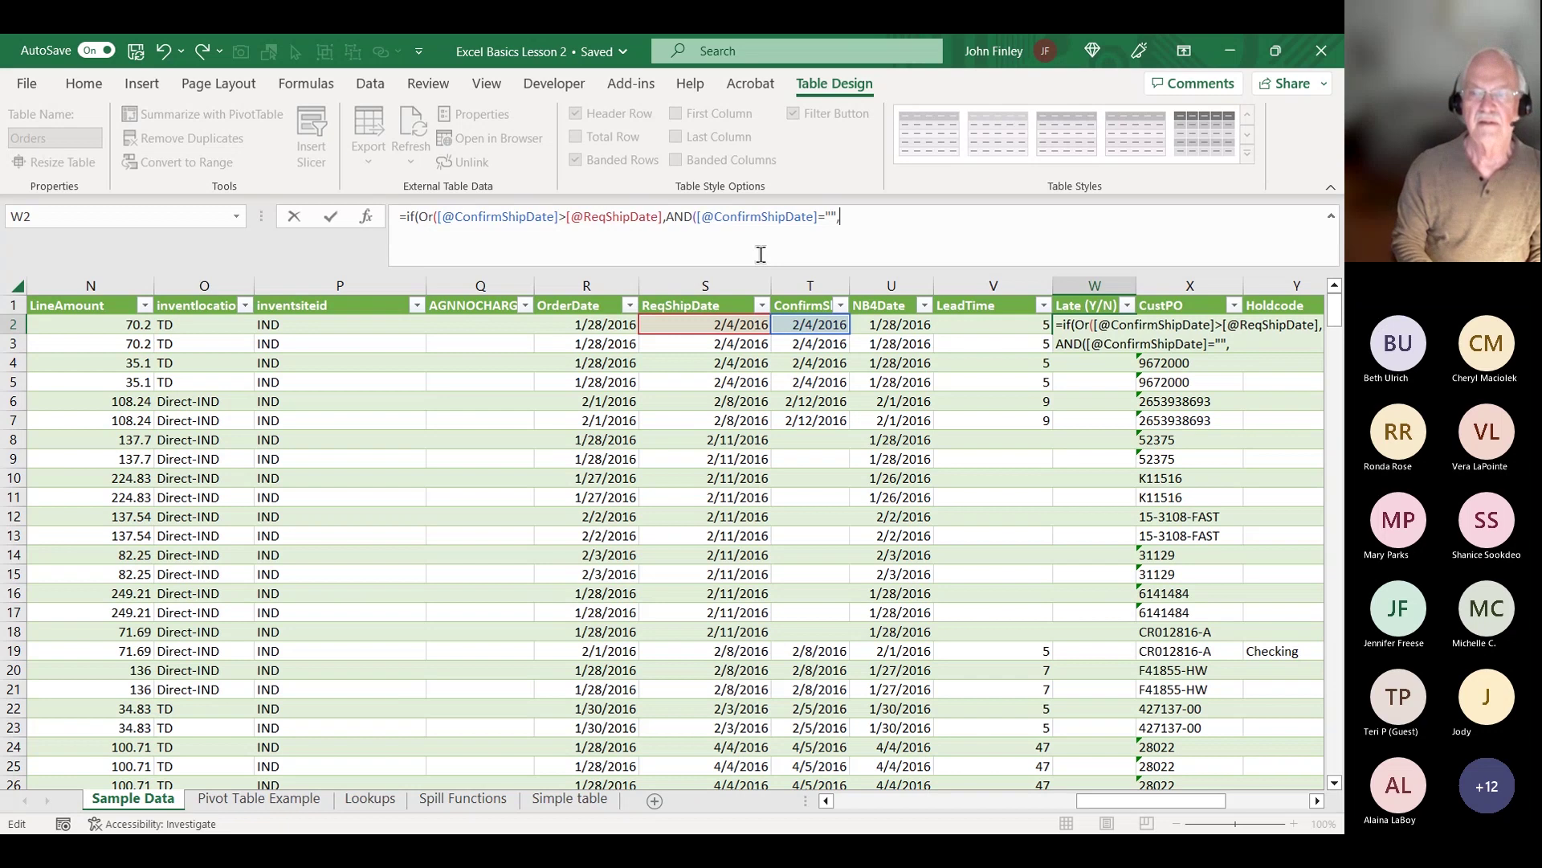
type("Tod")
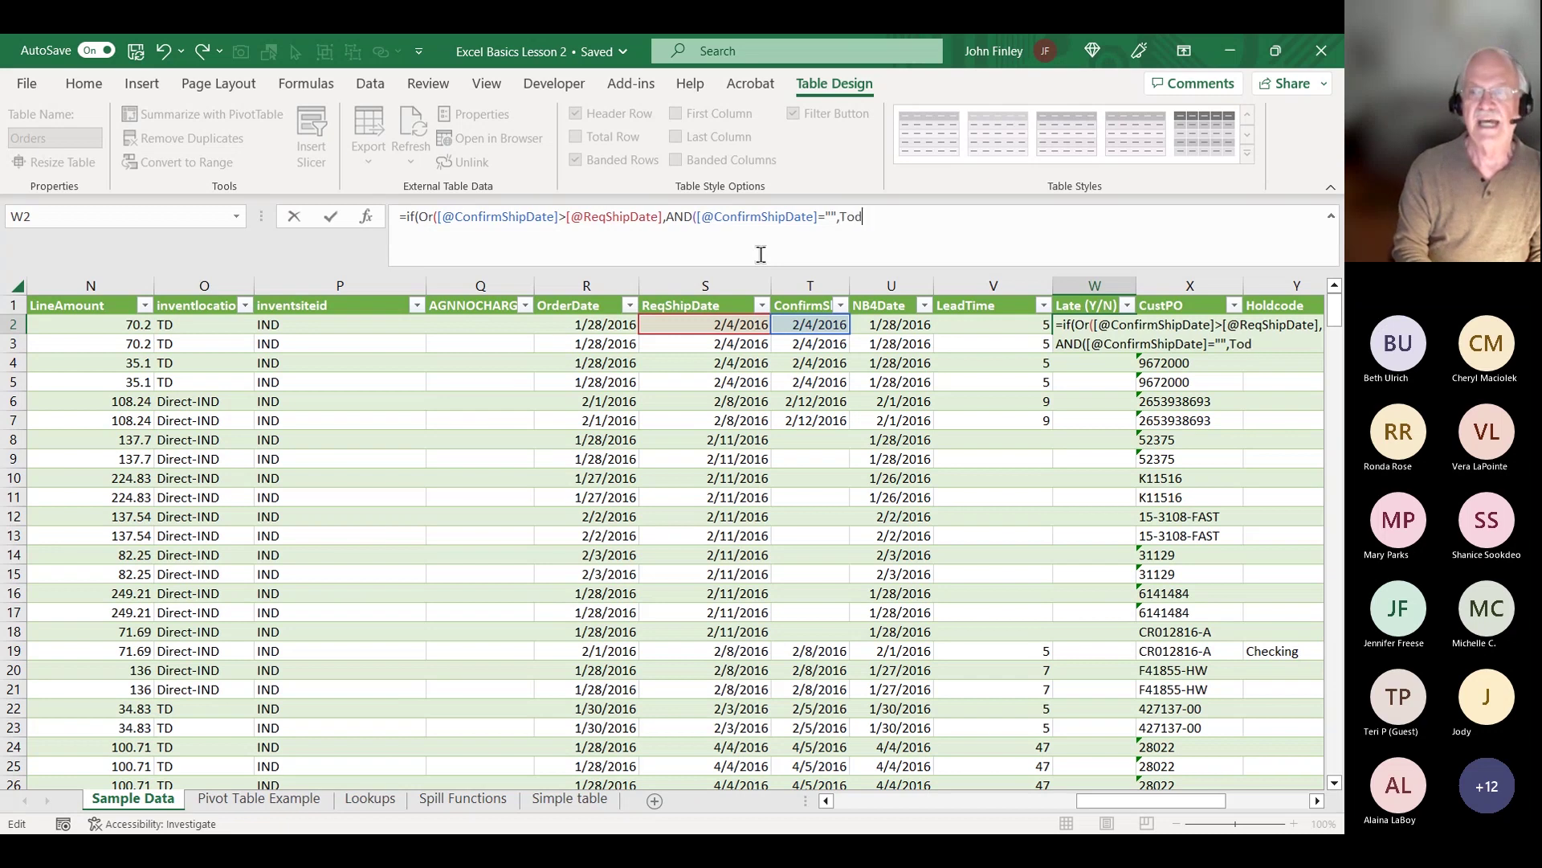
type("ay()")
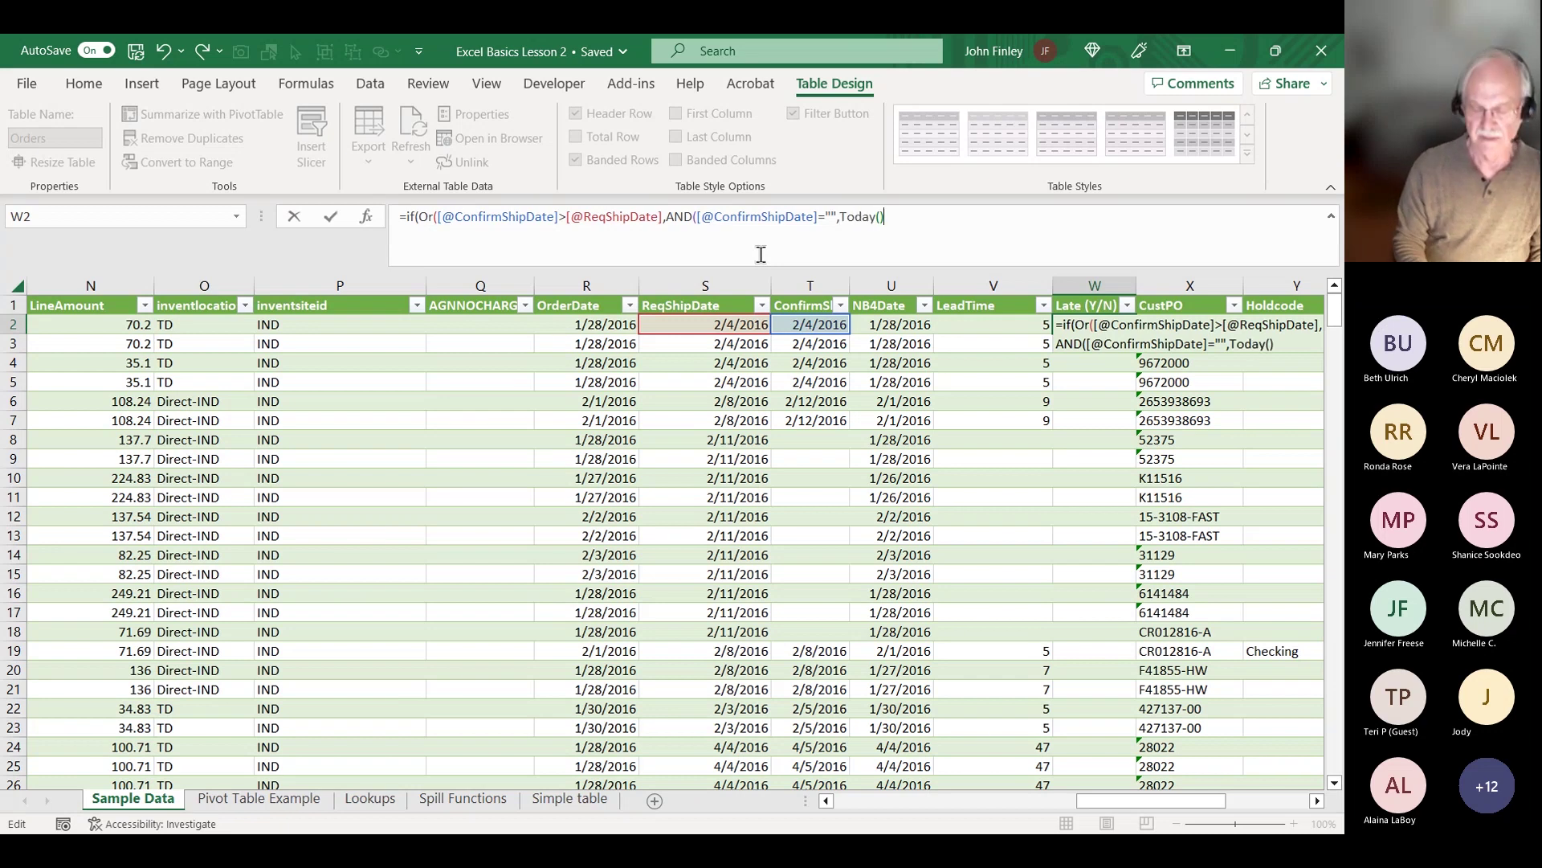
type(">")
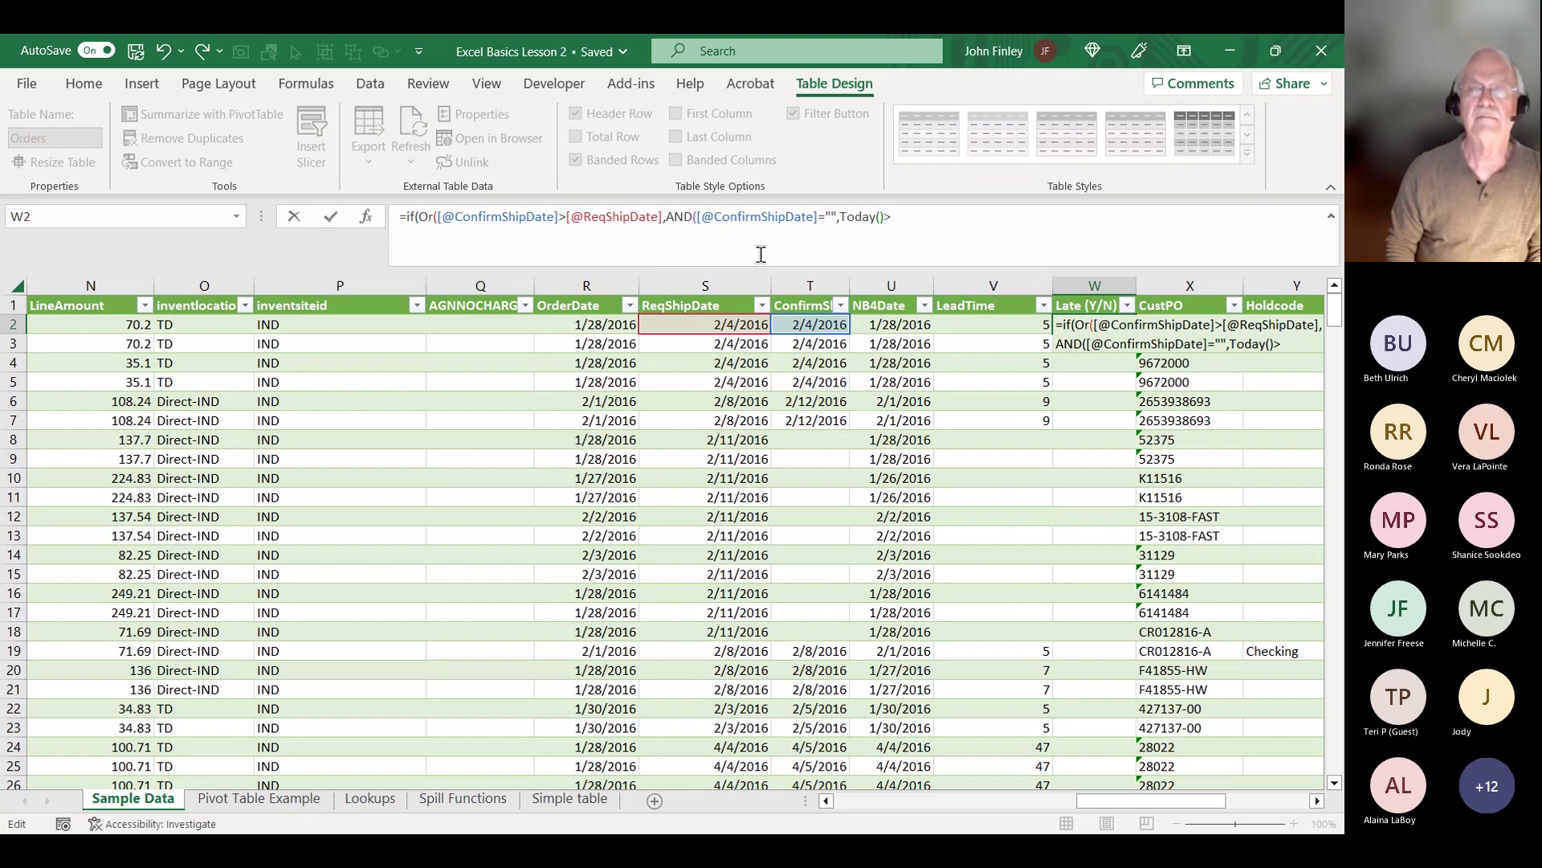
left_click(745, 323)
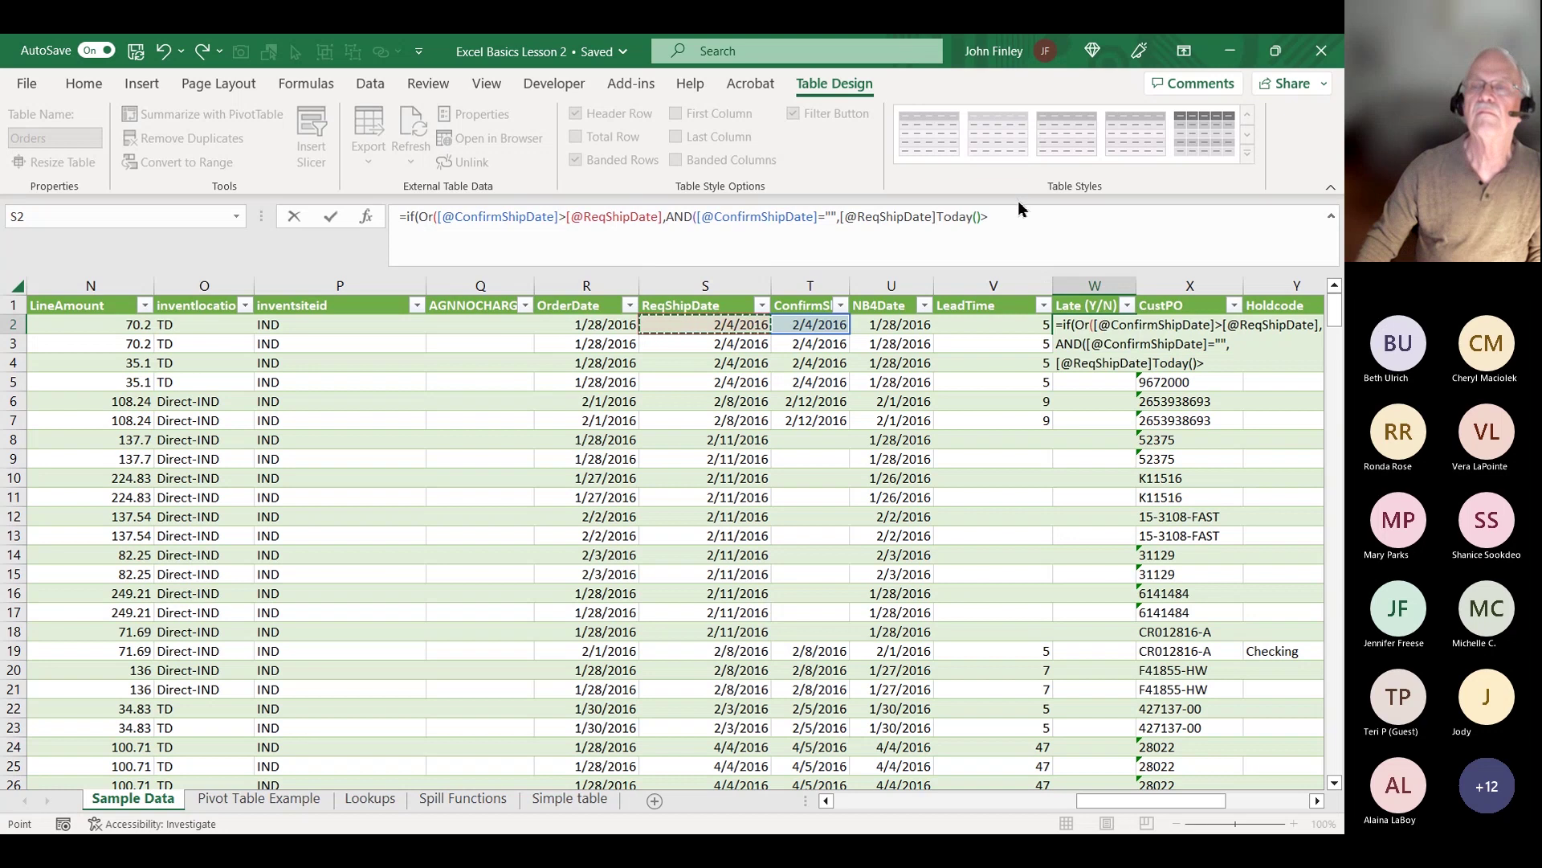
key("BackSpace")
key("BackSpace")
key("BackSpace")
key("BackSpace")
key("BackSpace")
key("BackSpace")
key("BackSpace")
key("BackSpace")
key("BackSpace")
key("BackSpace")
key("BackSpace")
key("BackSpace")
key("BackSpace")
key("BackSpace")
key("BackSpace")
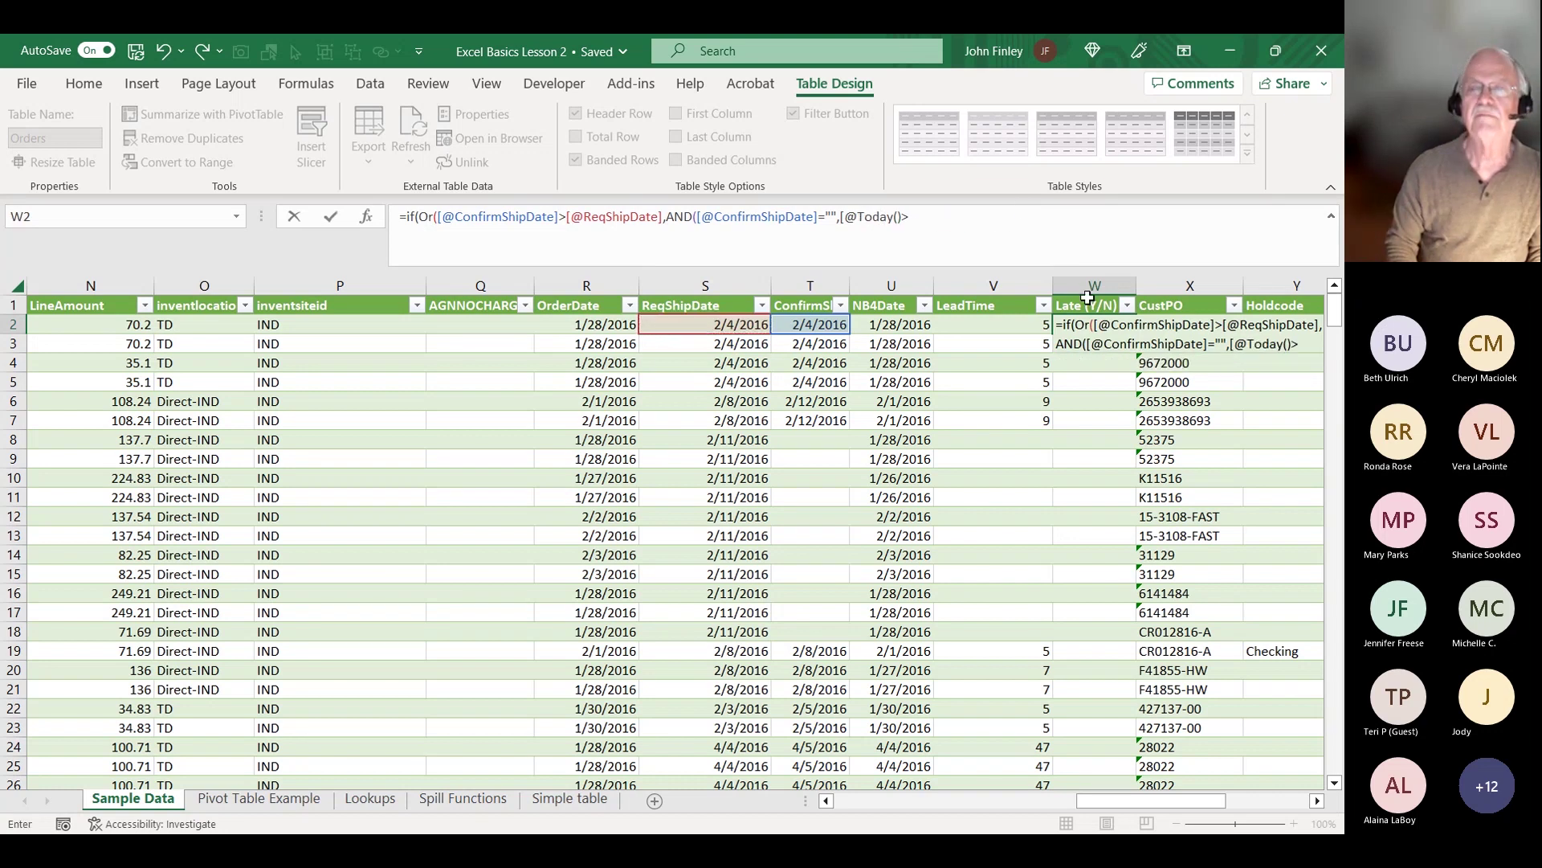
key("Return")
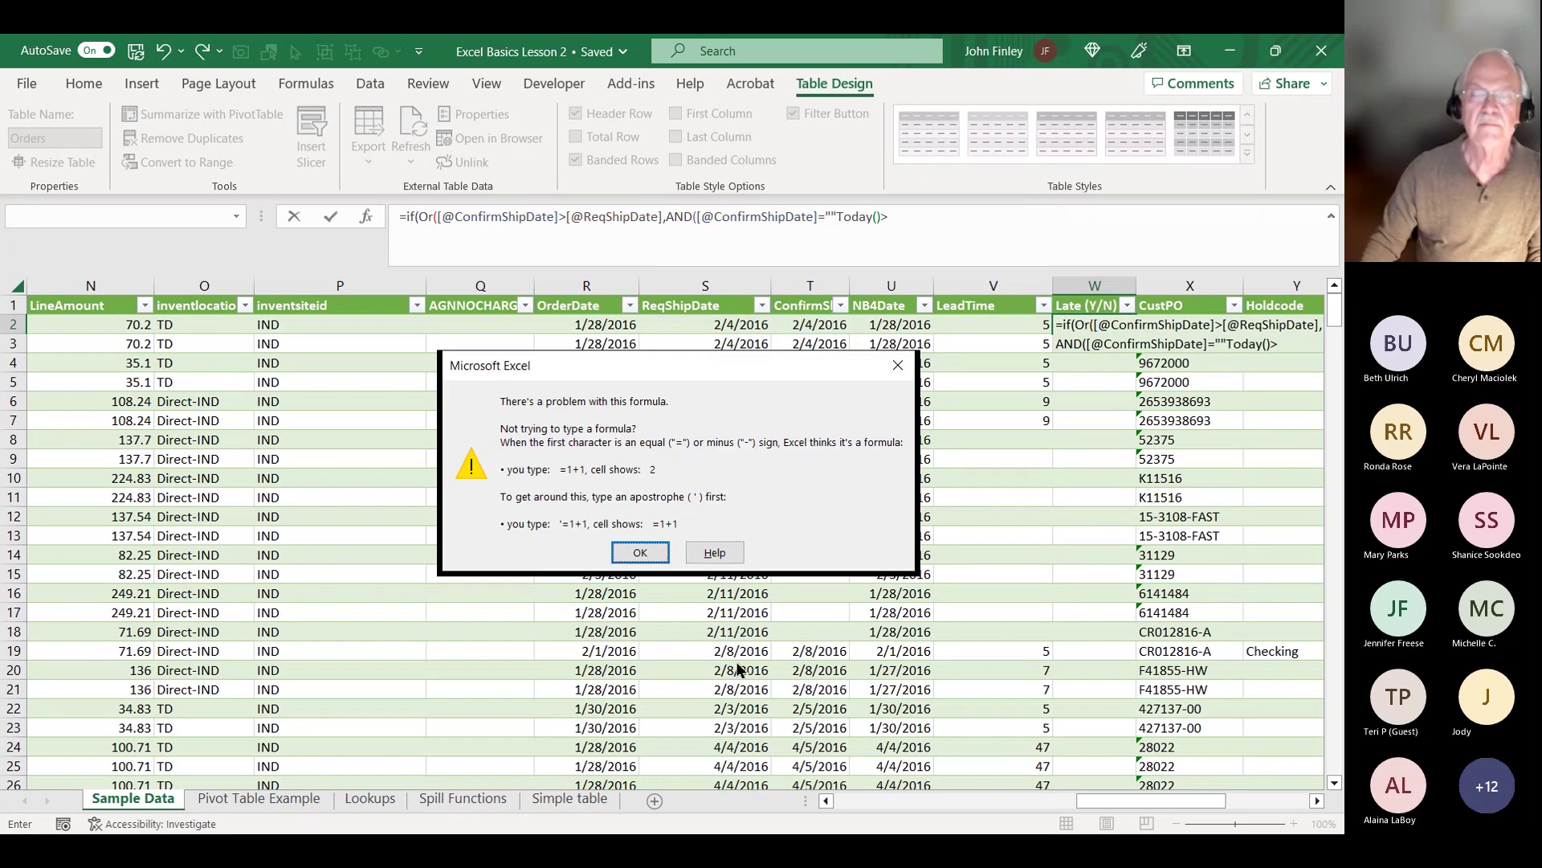
left_click(636, 553)
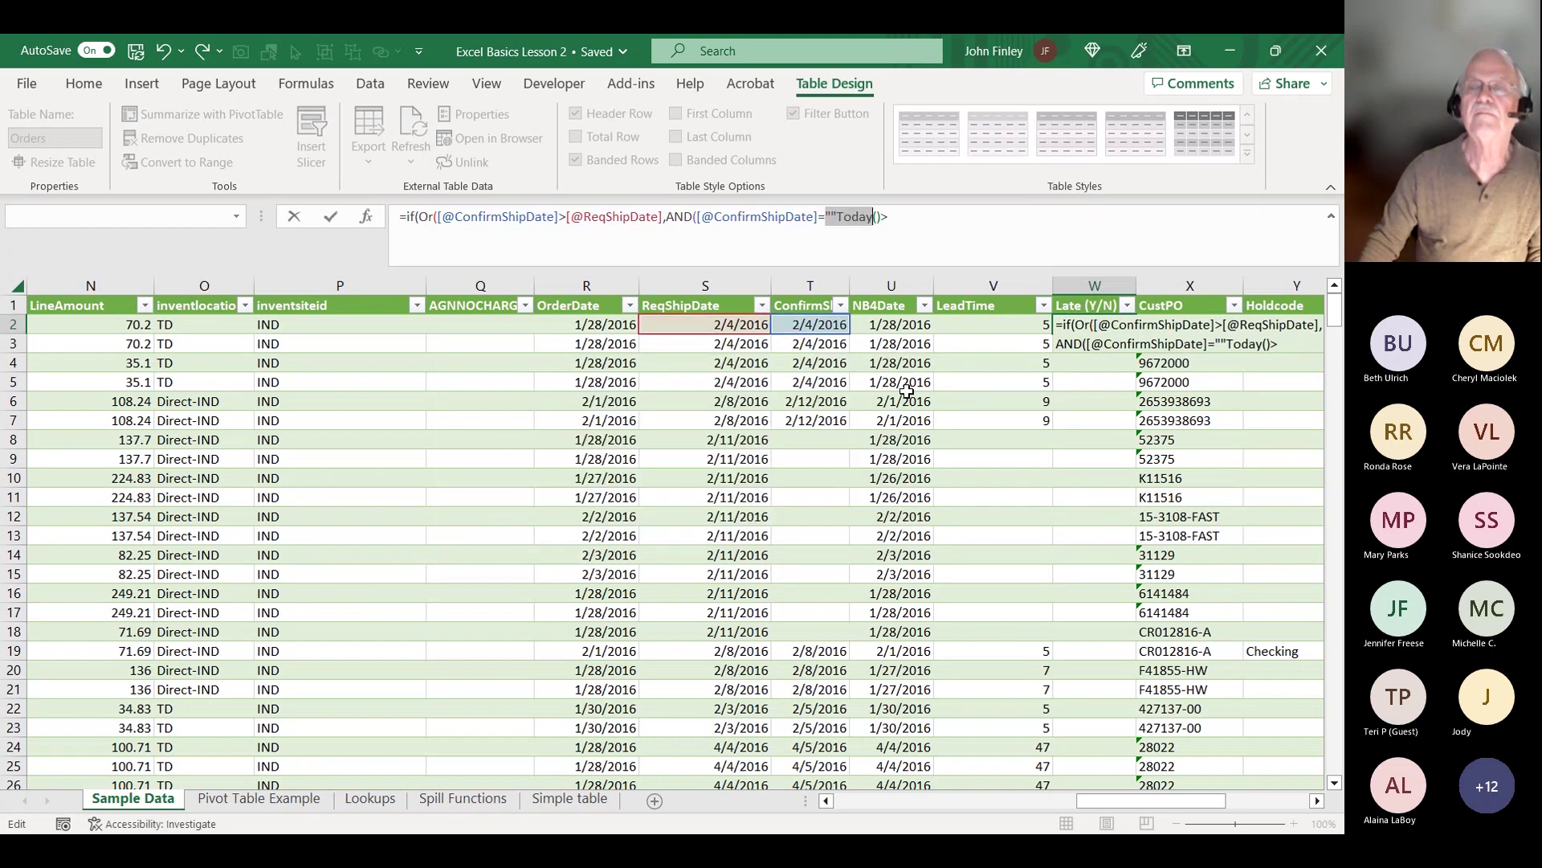
left_click(830, 210)
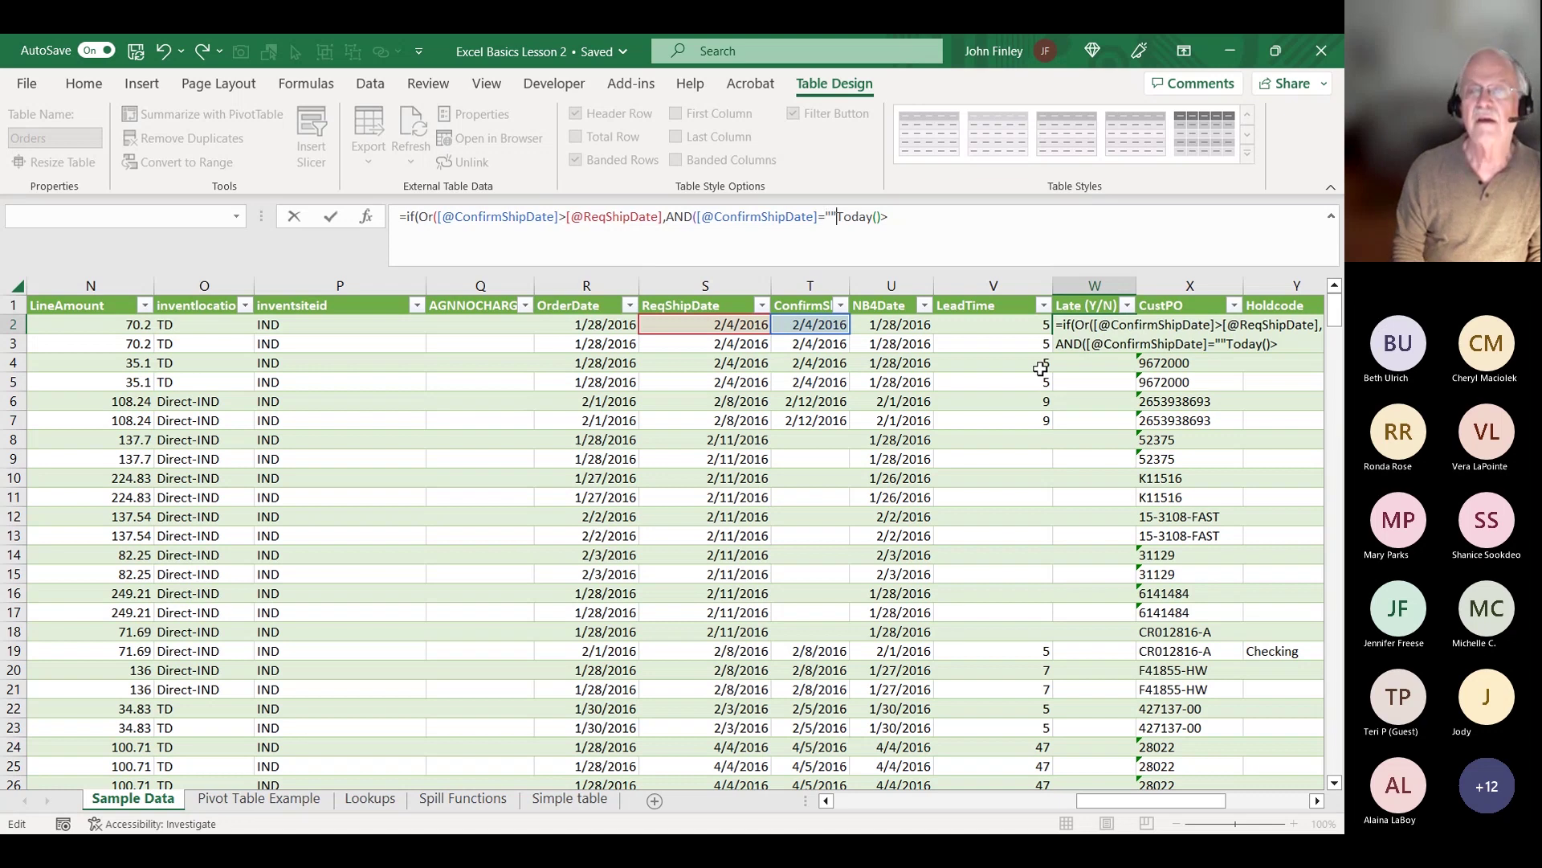
type(",")
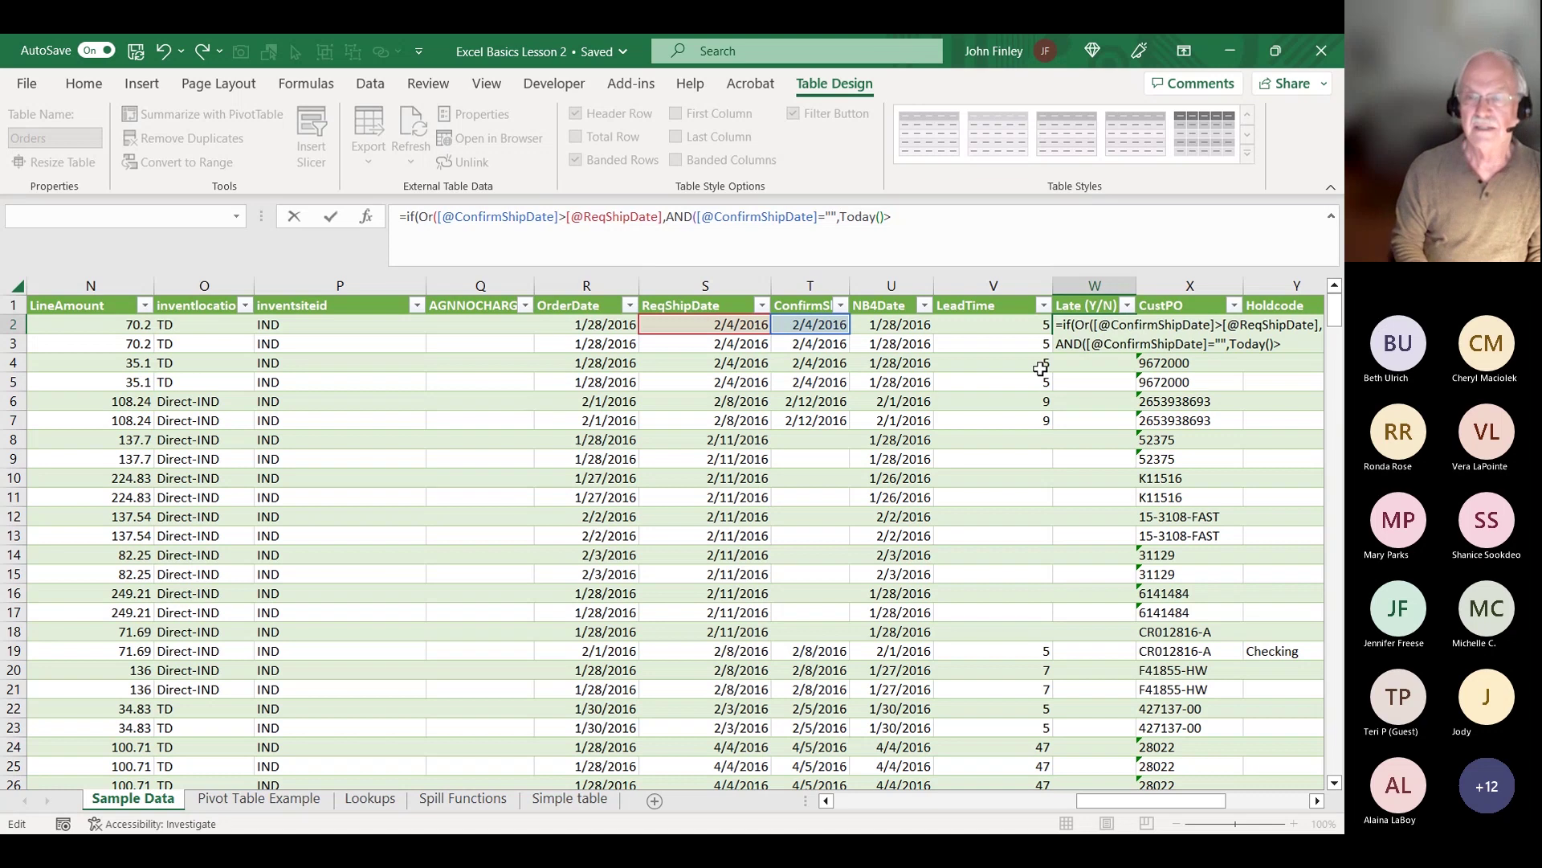
left_click(715, 326)
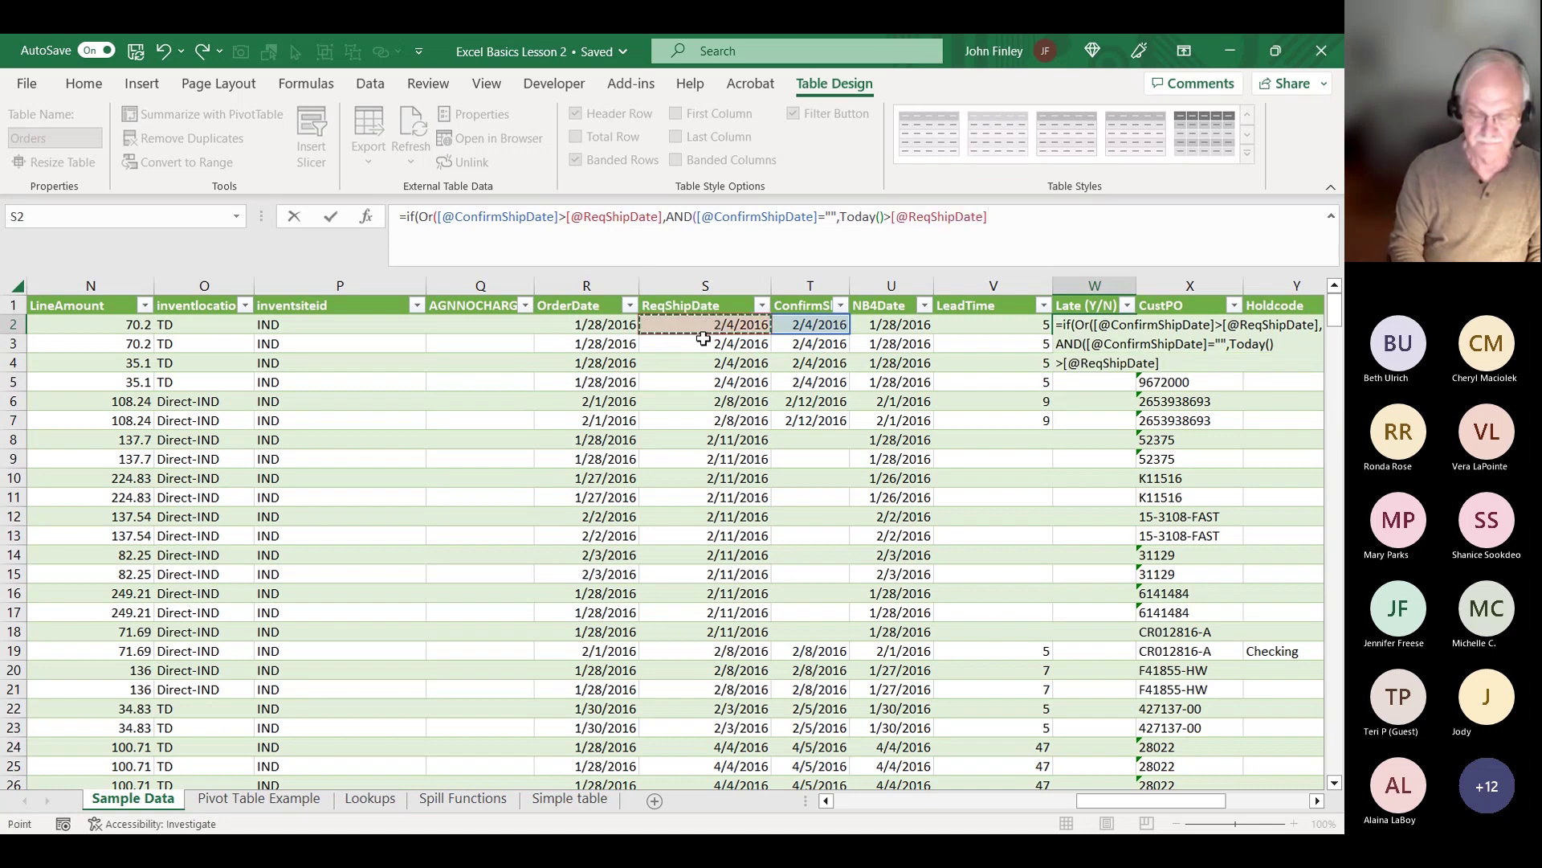
type(")),")
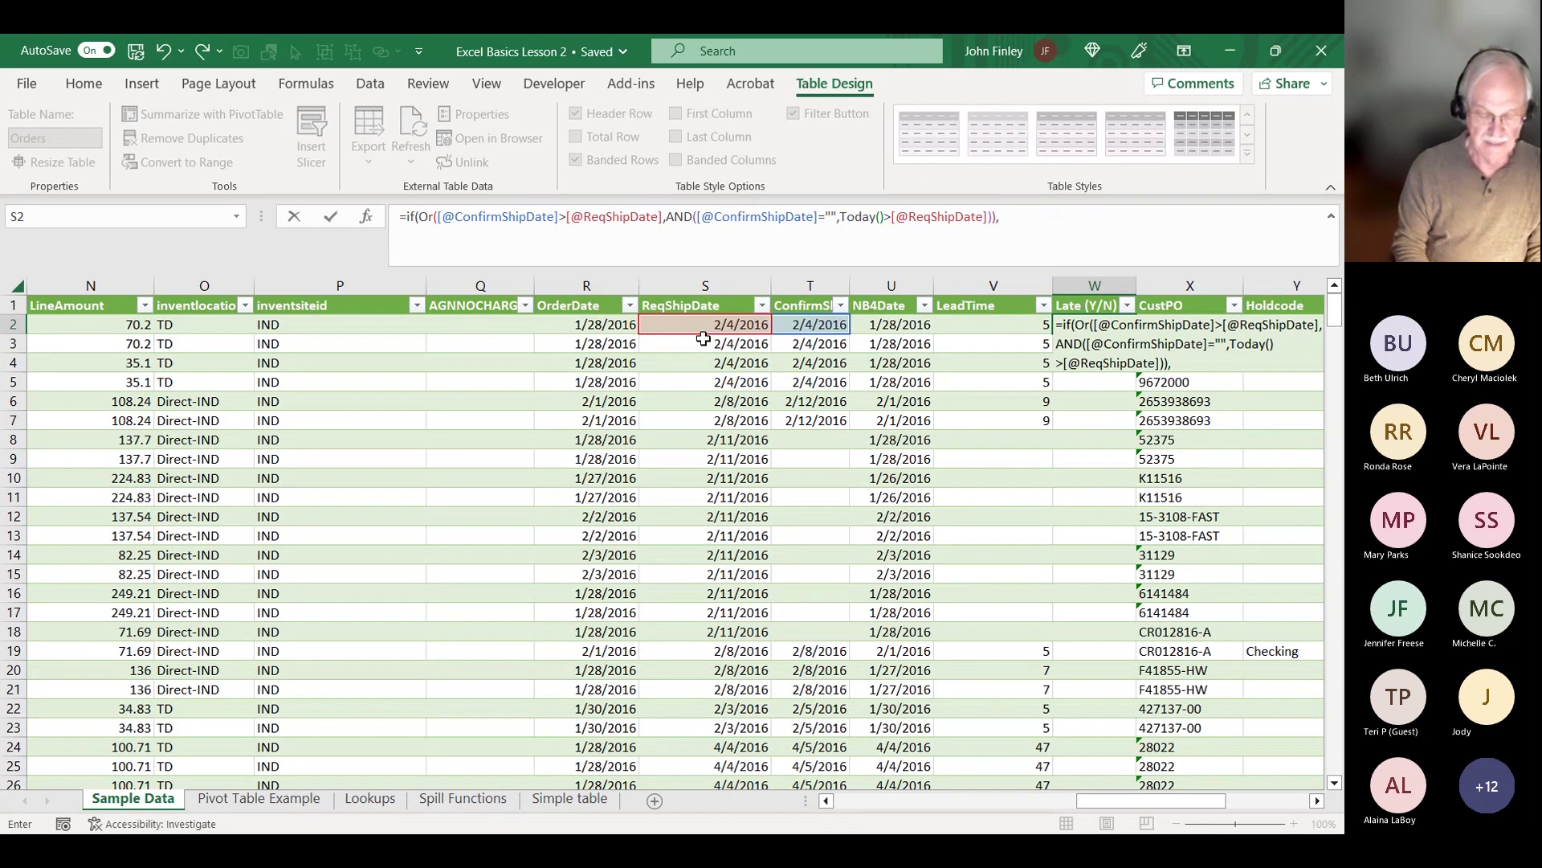
type("\"Y\",")
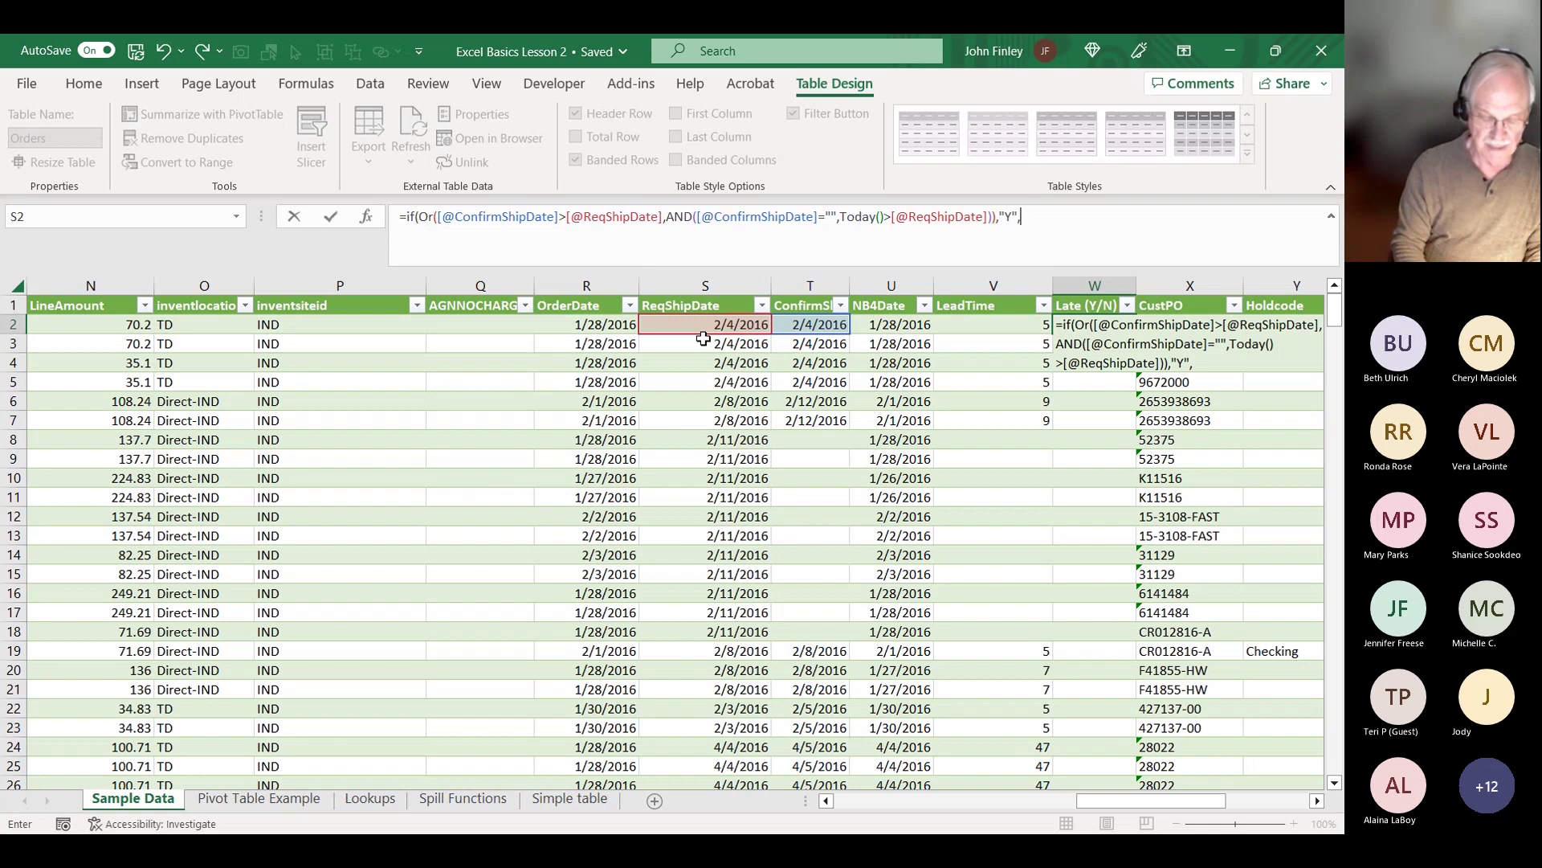
type("\"N")
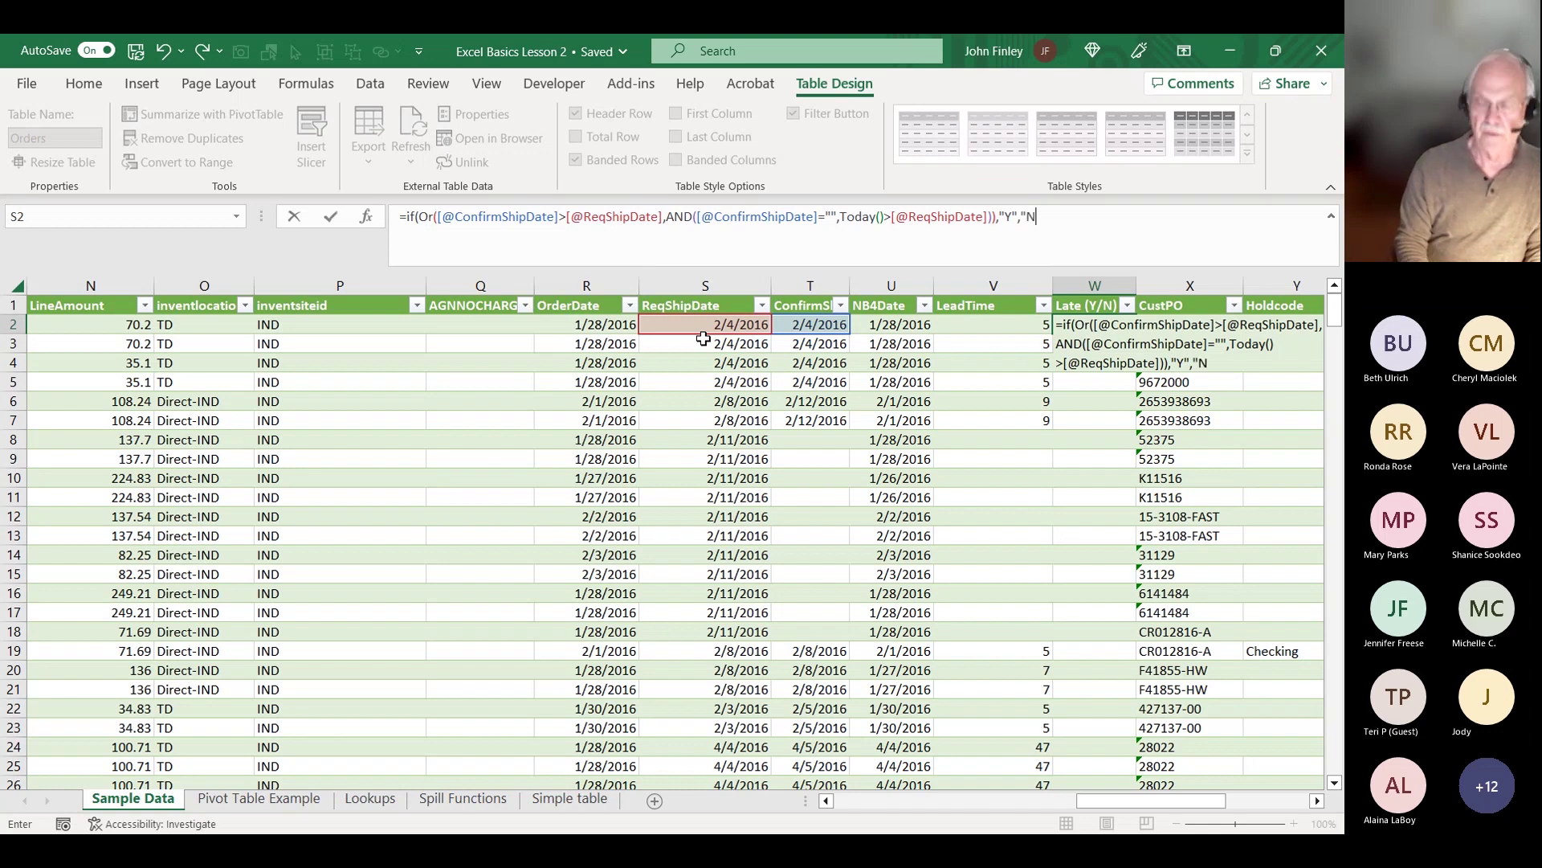
type("\")")
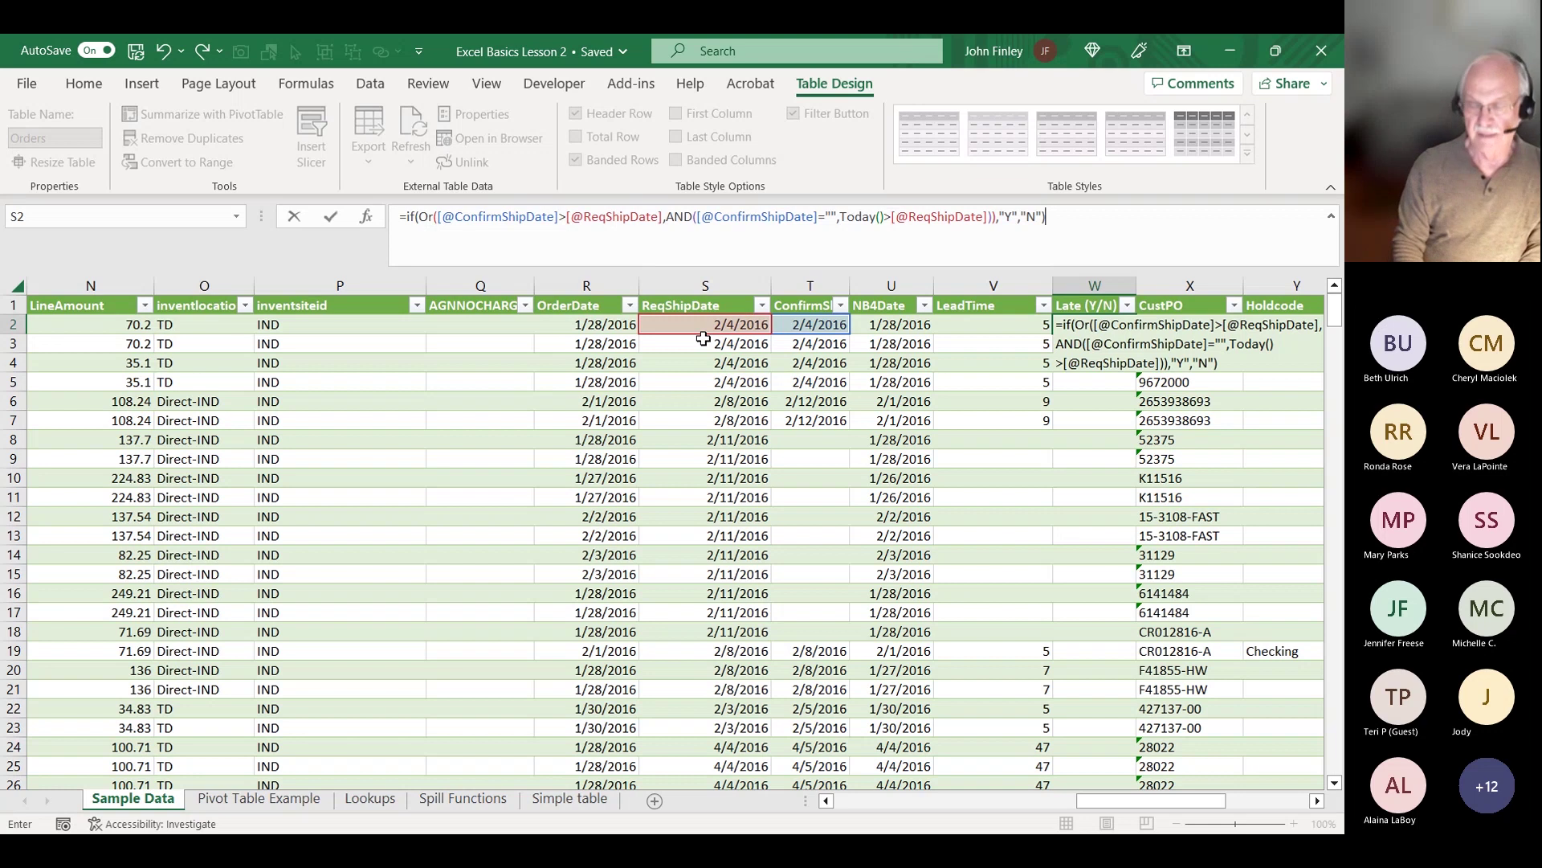
key("Return")
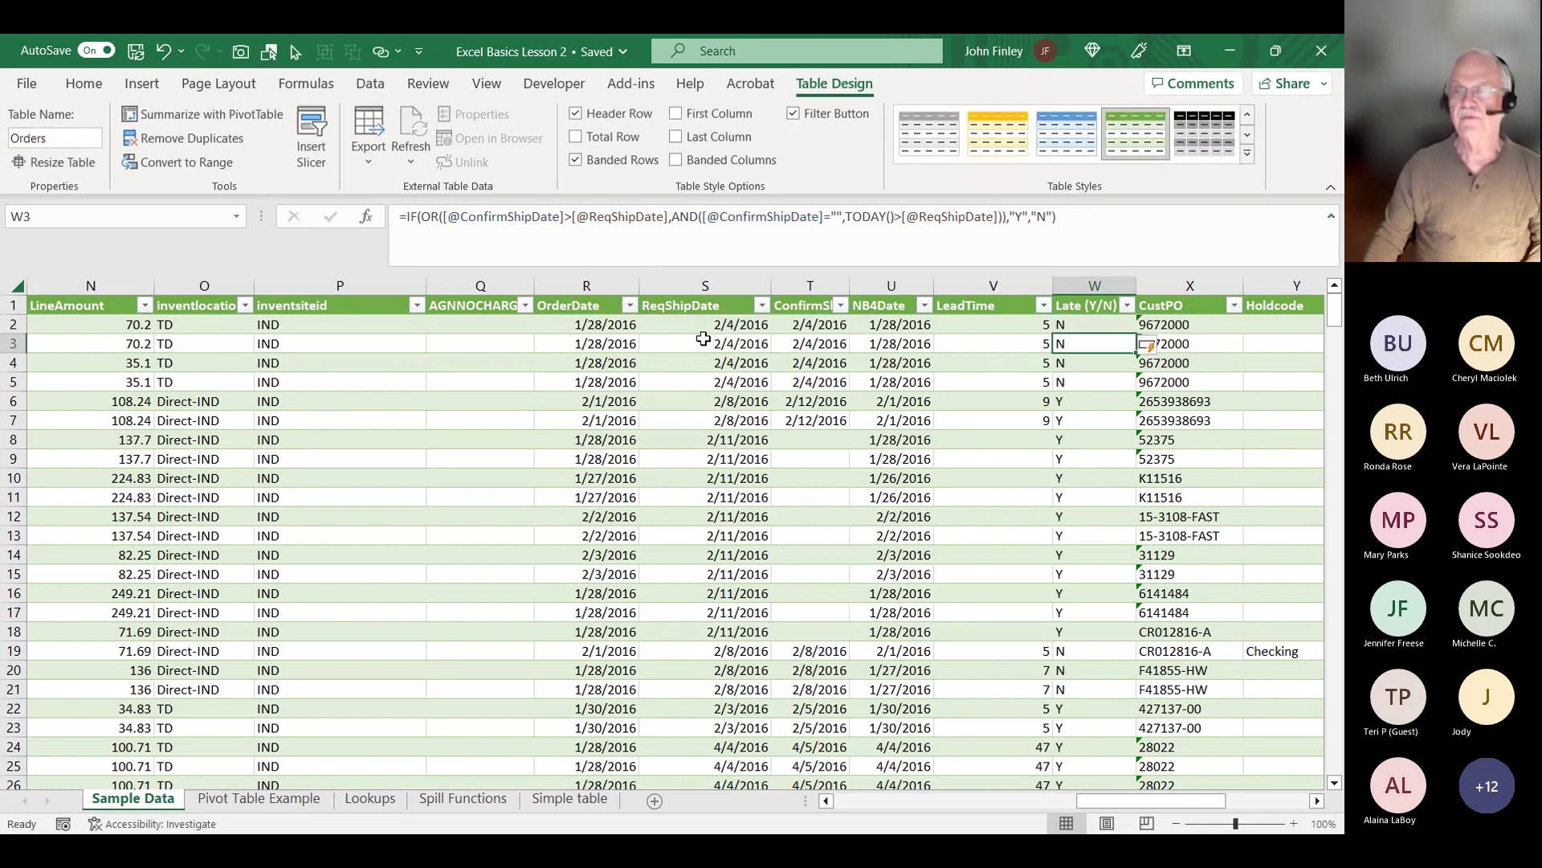
scroll(1077, 402, "down", 3)
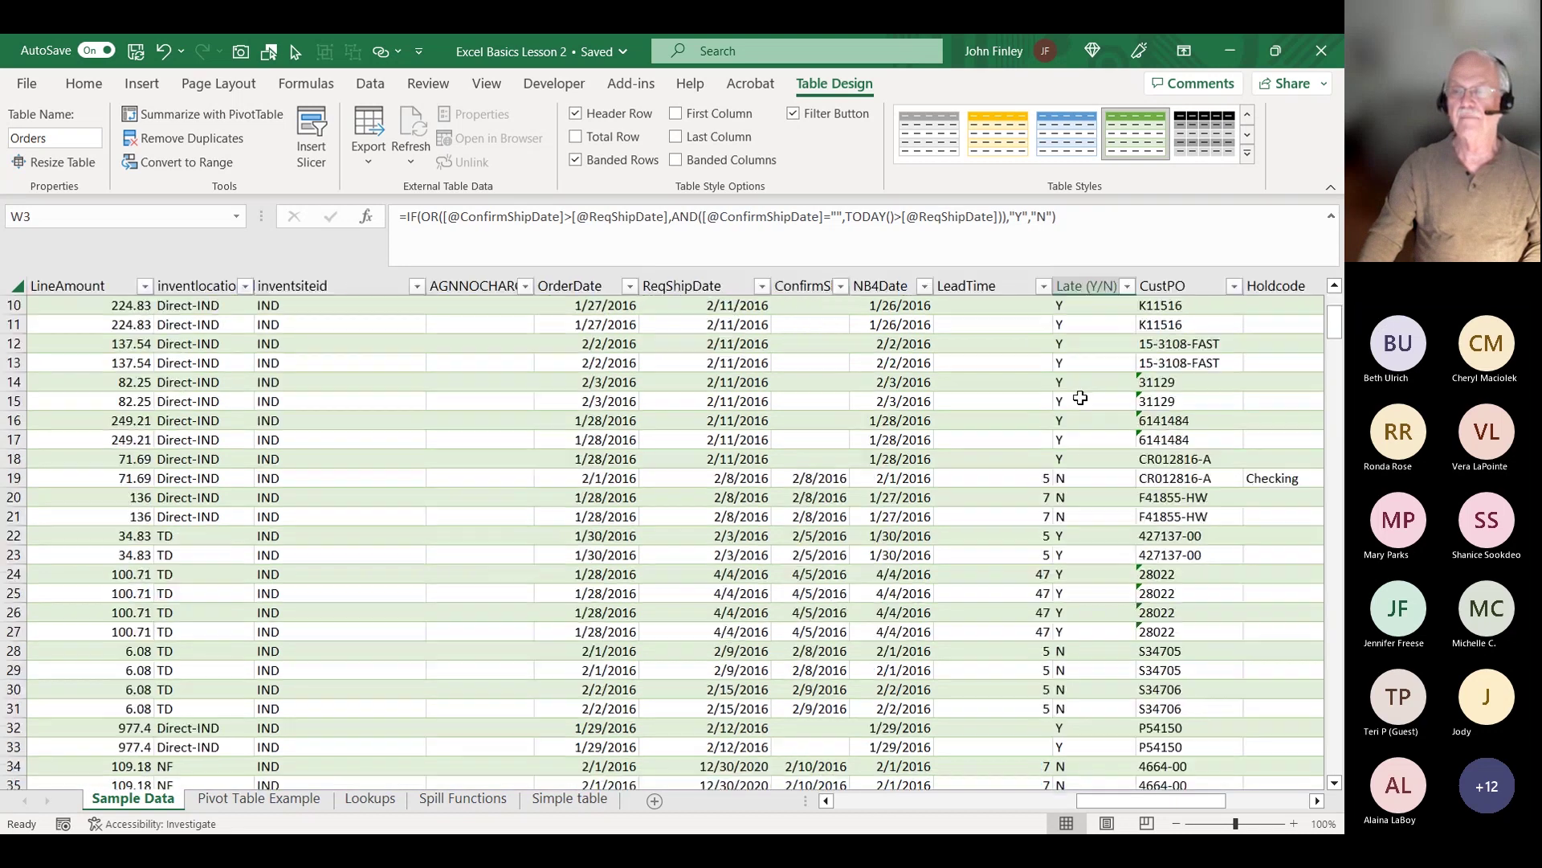
- Check the Late (Y/N) results down the Orders table and return to the SalesName column in row 7
scroll(1050, 441, "down", 4)
scroll(1071, 447, "up", 7)
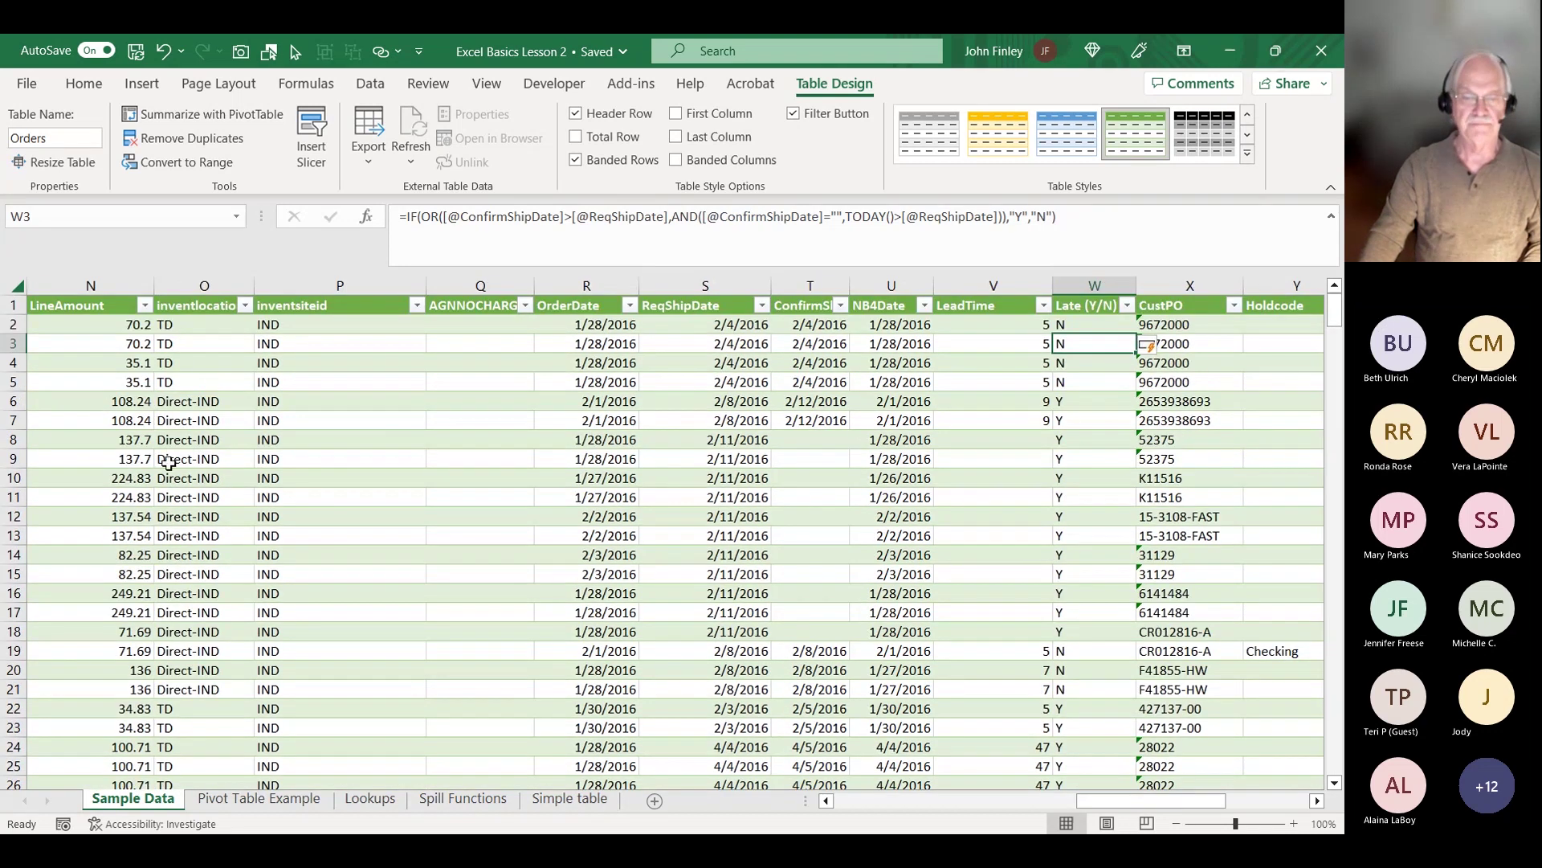
left_click(253, 423)
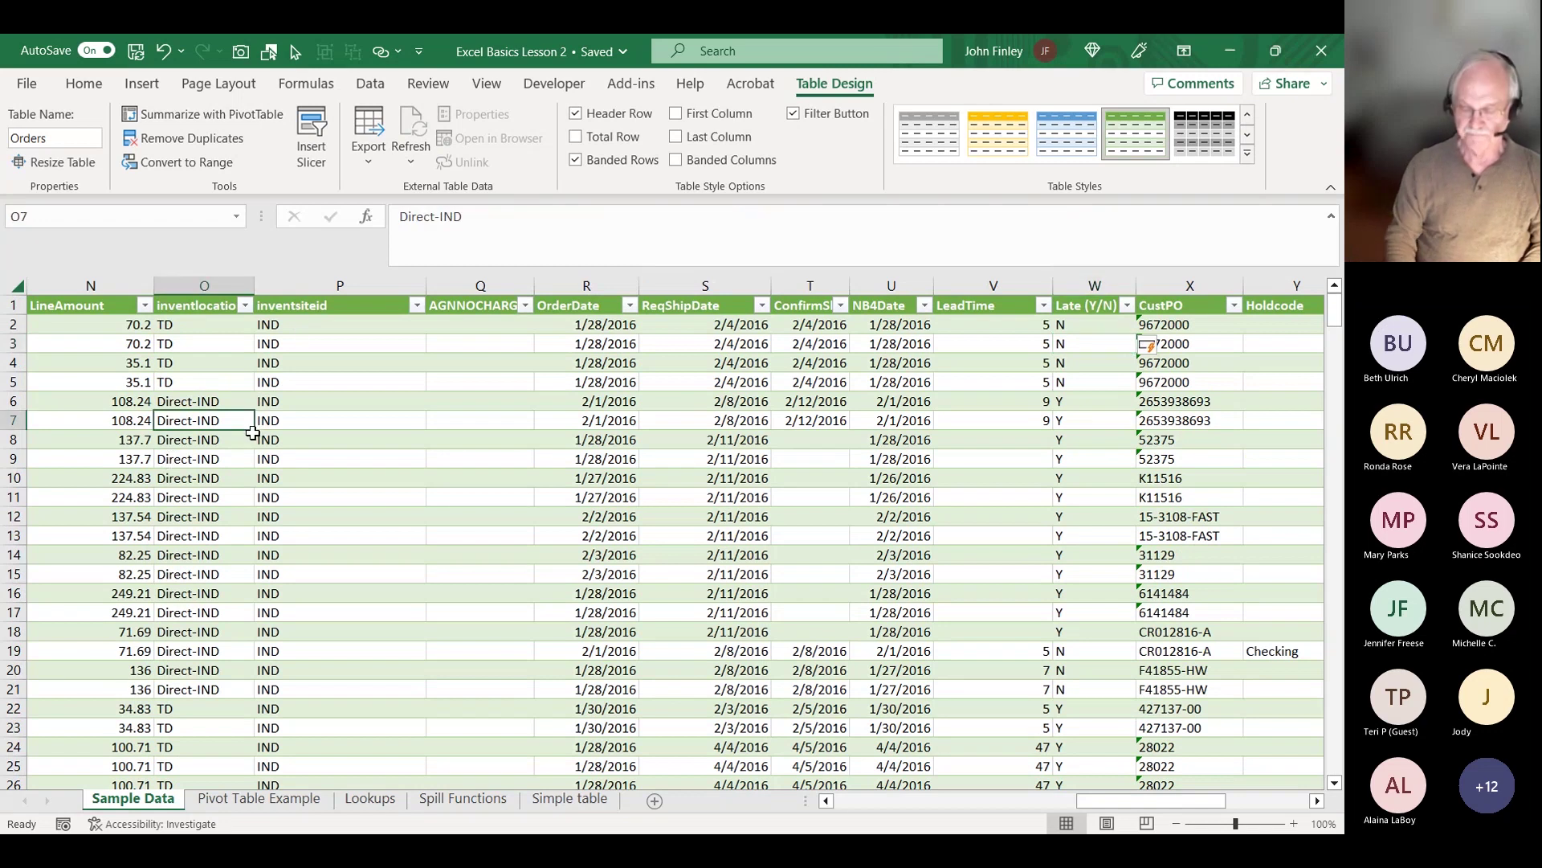
key("ctrl+Left")
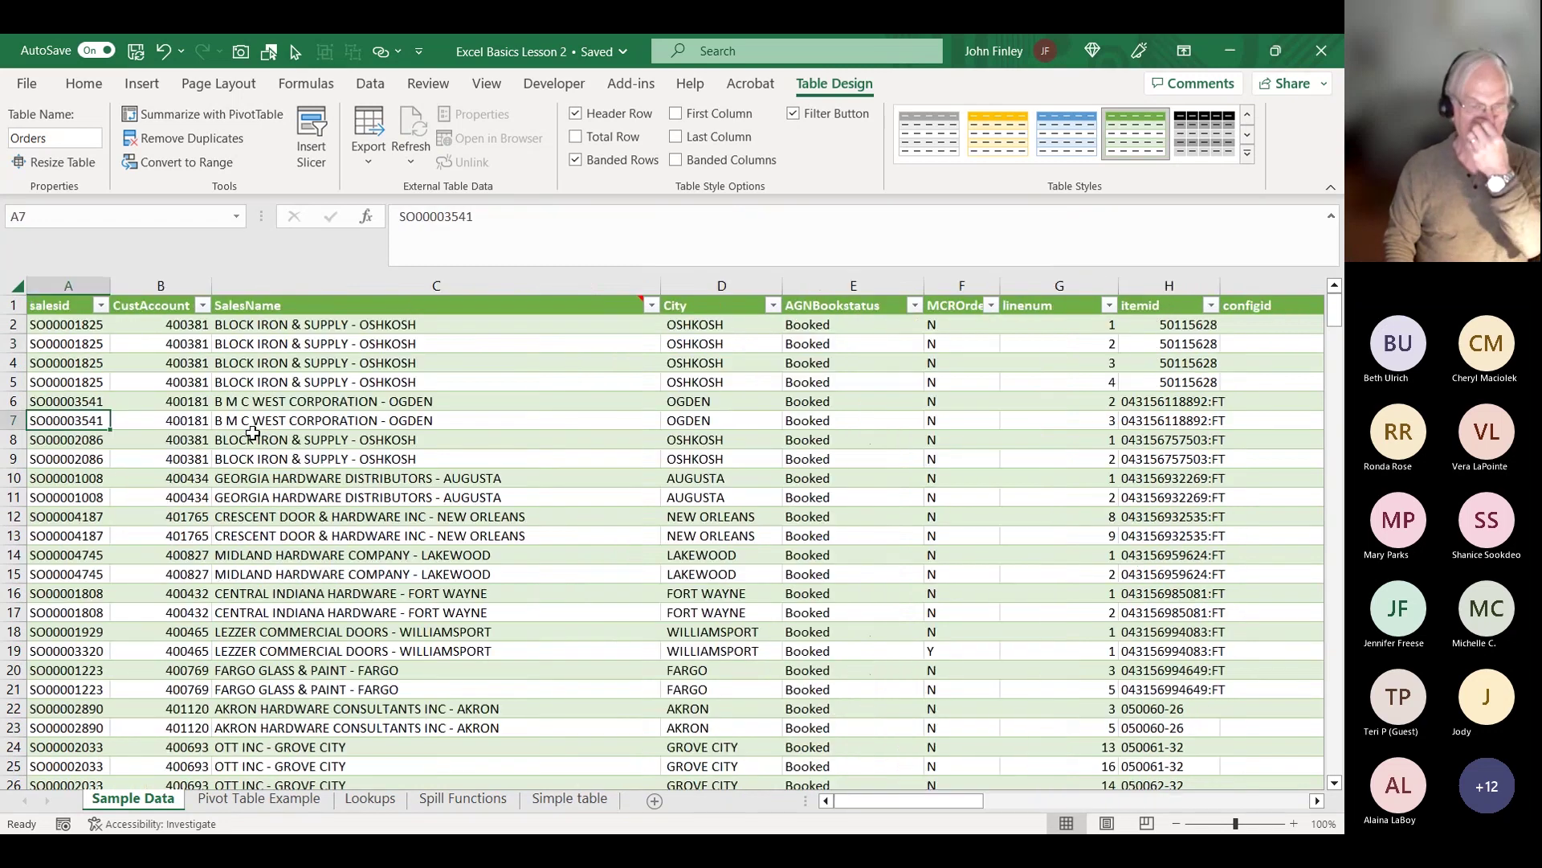
key("Right")
key("Right")
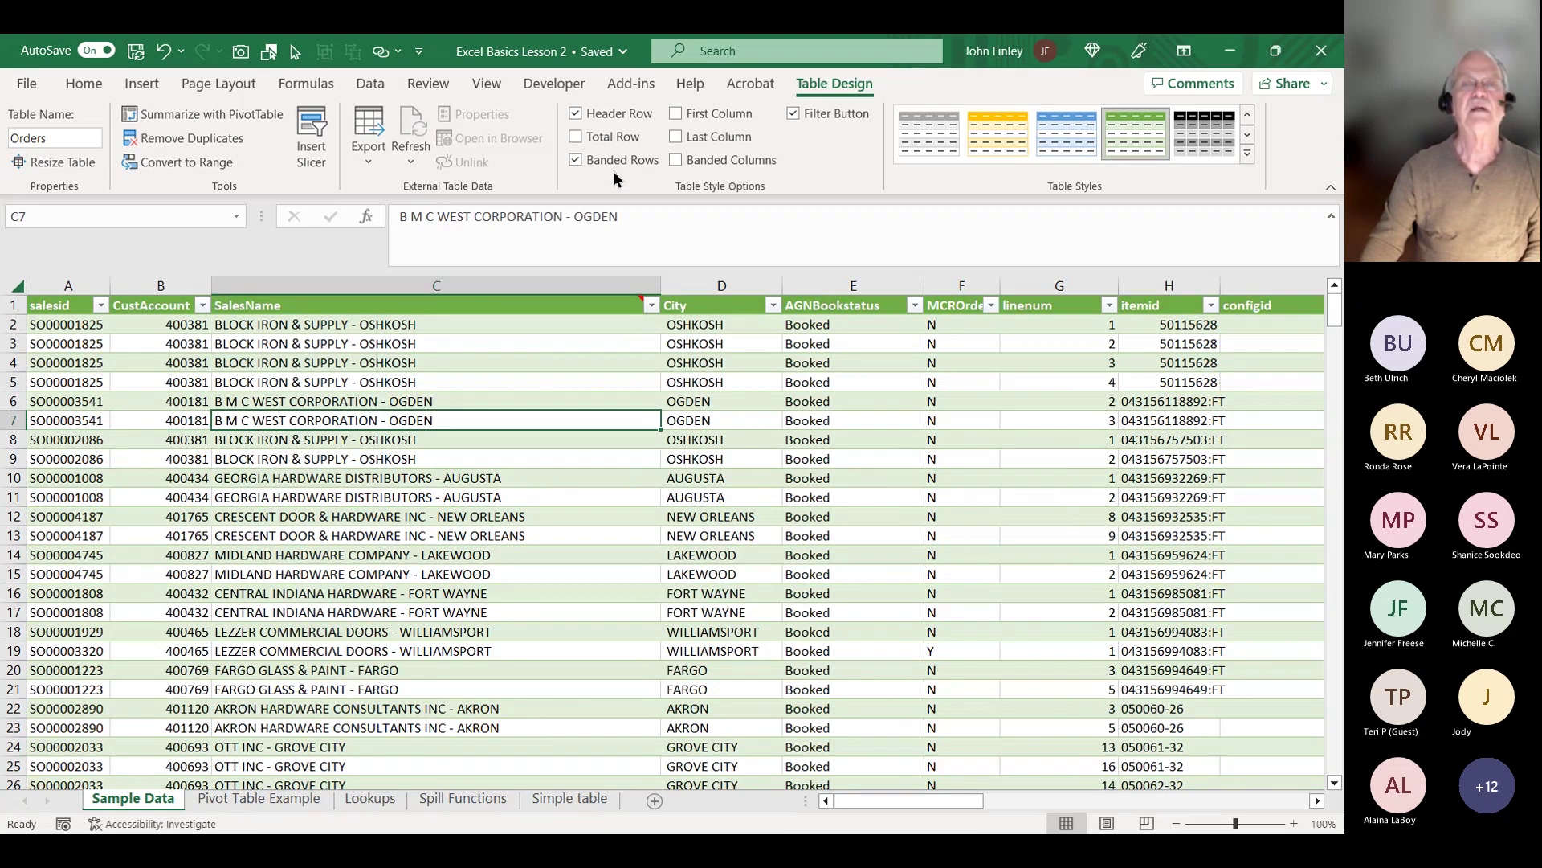
- Turn on the Orders table's Total Row and go along it to the PhysicalAvailable total
left_click(575, 137)
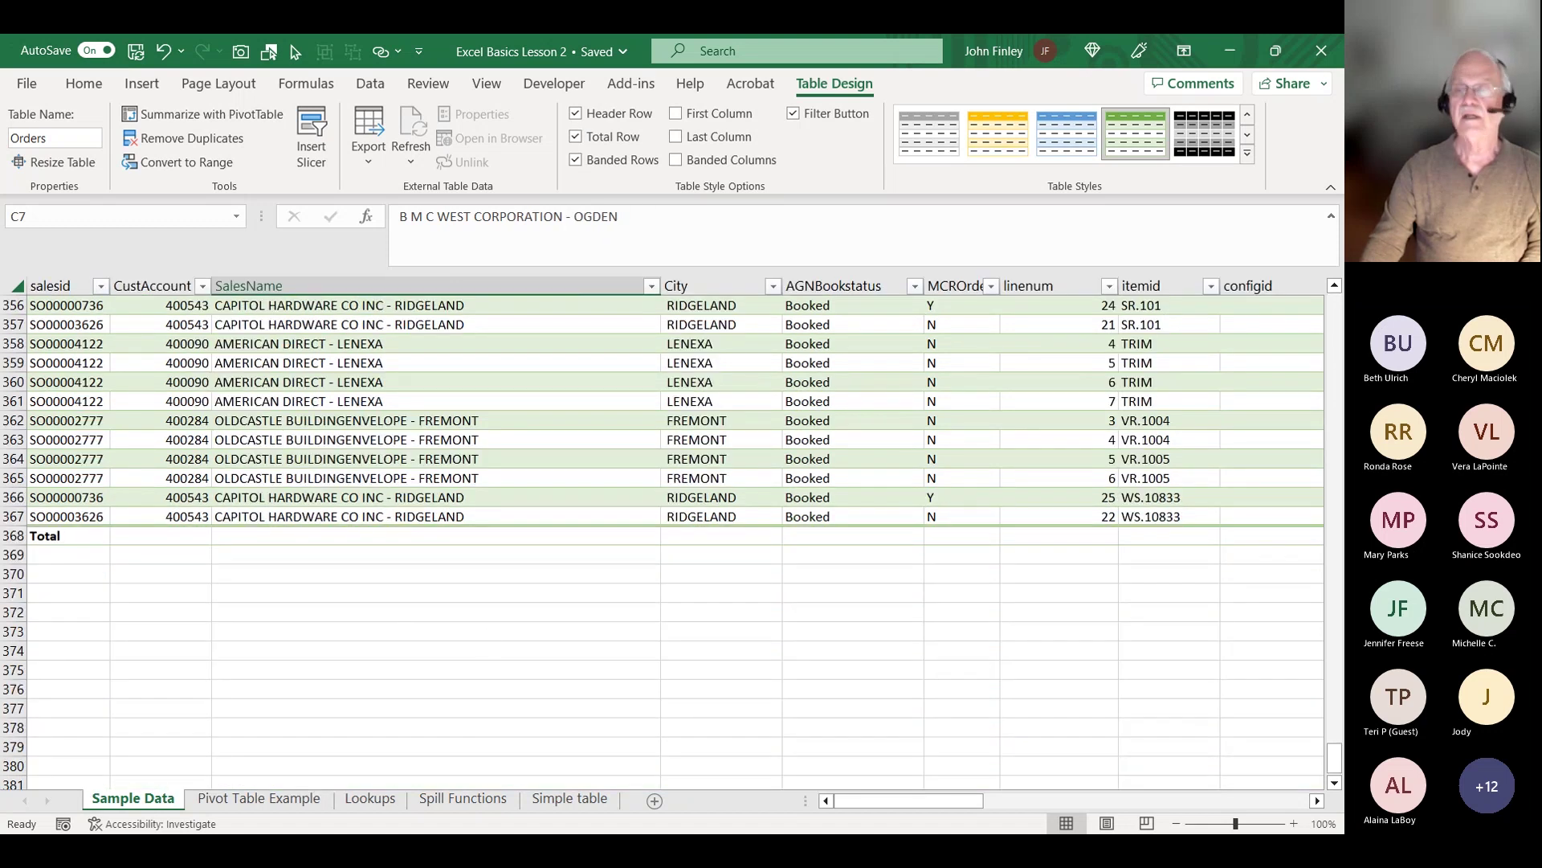
left_click(1041, 562)
left_click(1089, 536)
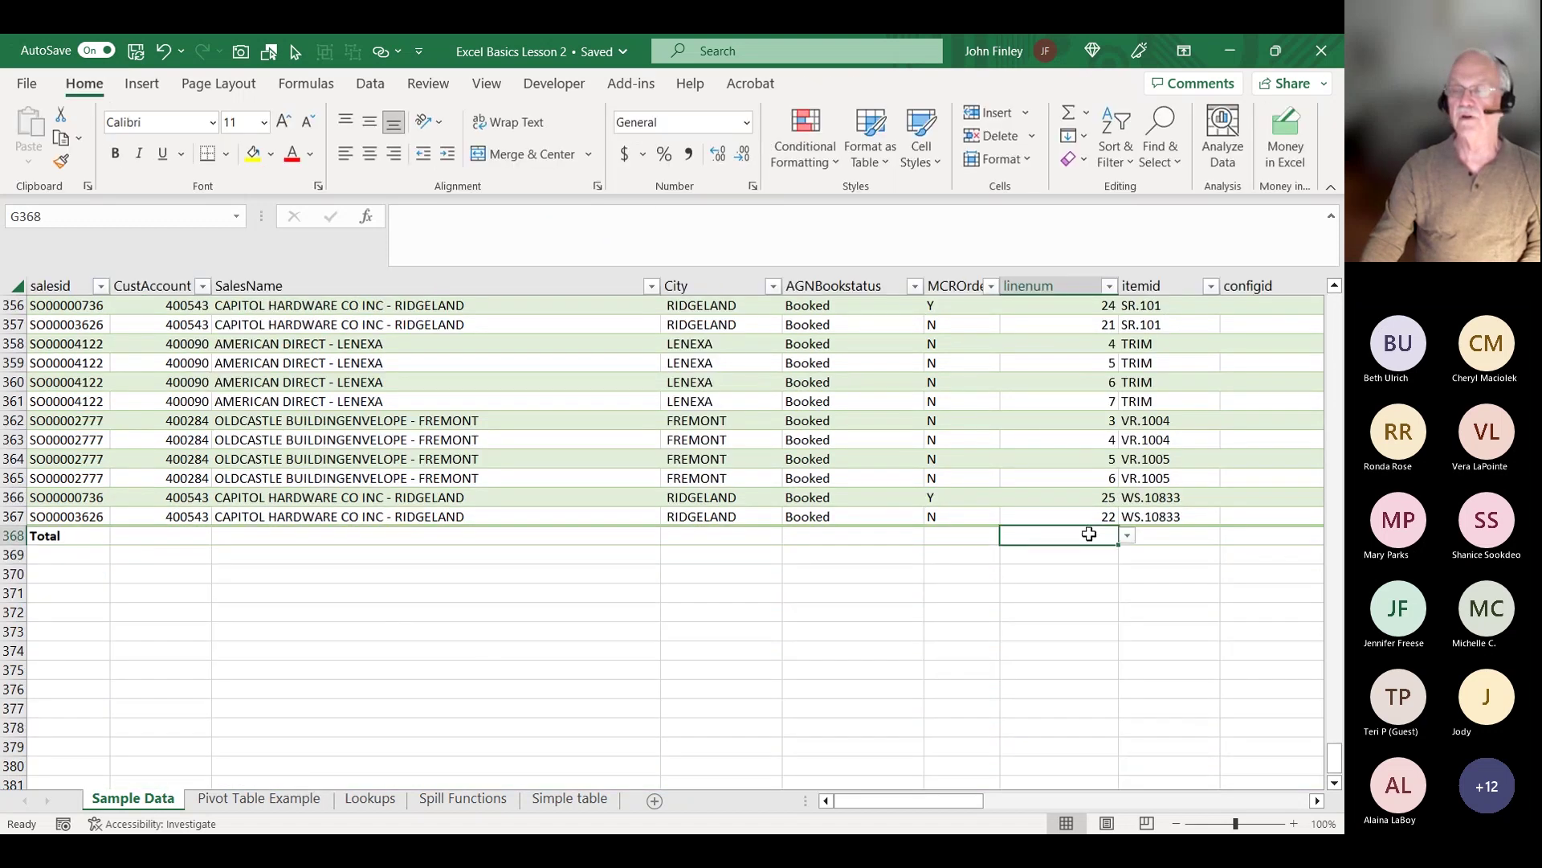
key("Right")
key("Right")
key("Right")
key("Right")
key("Right")
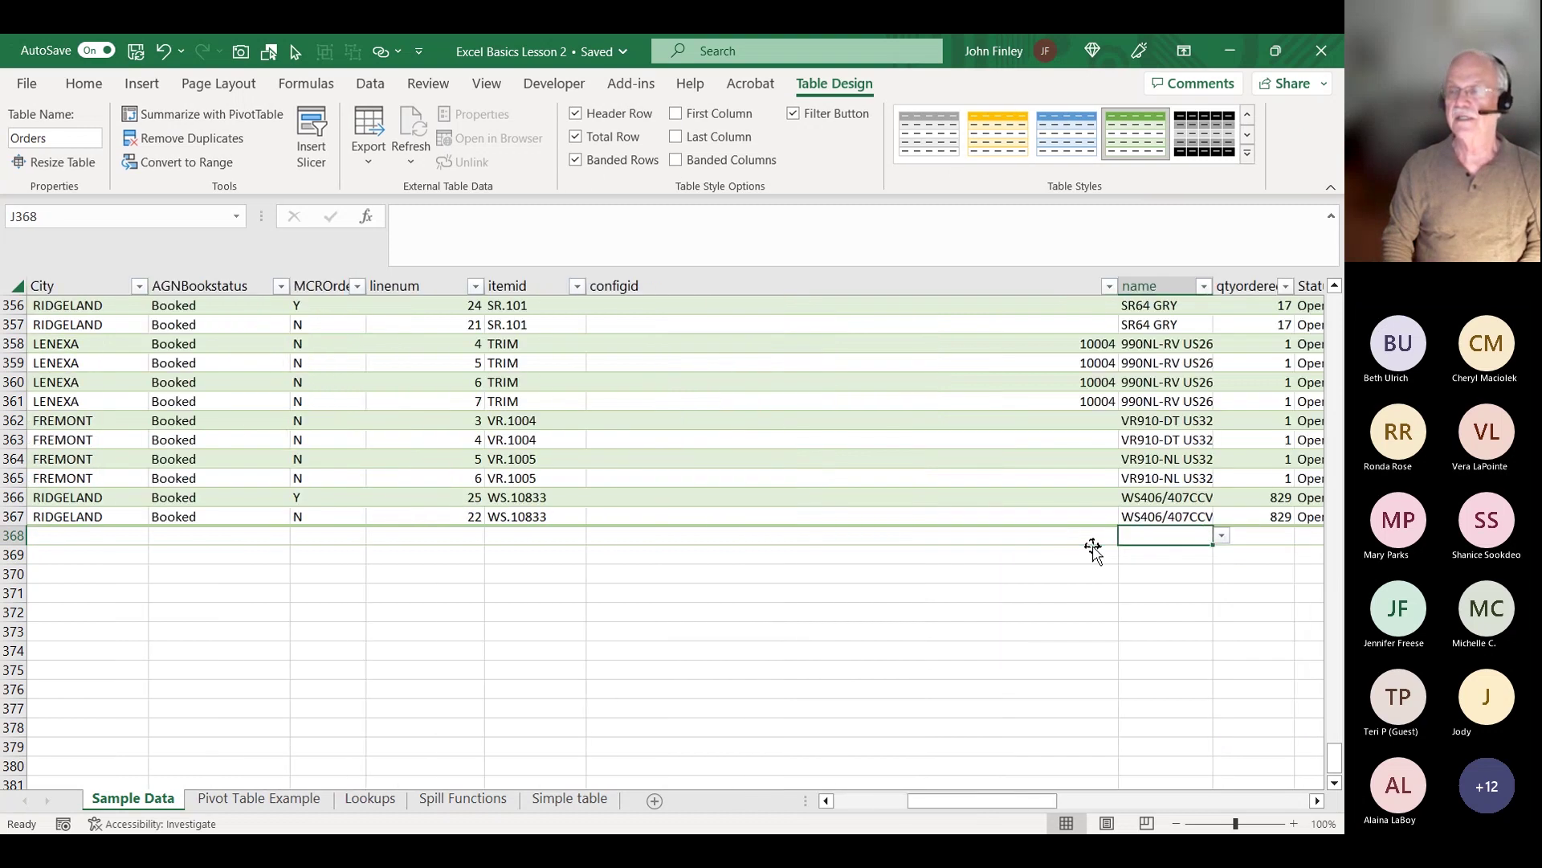
key("Right")
key("Right")
key("Right")
key("Right")
key("Right")
key("Right")
key("Right")
key("Right")
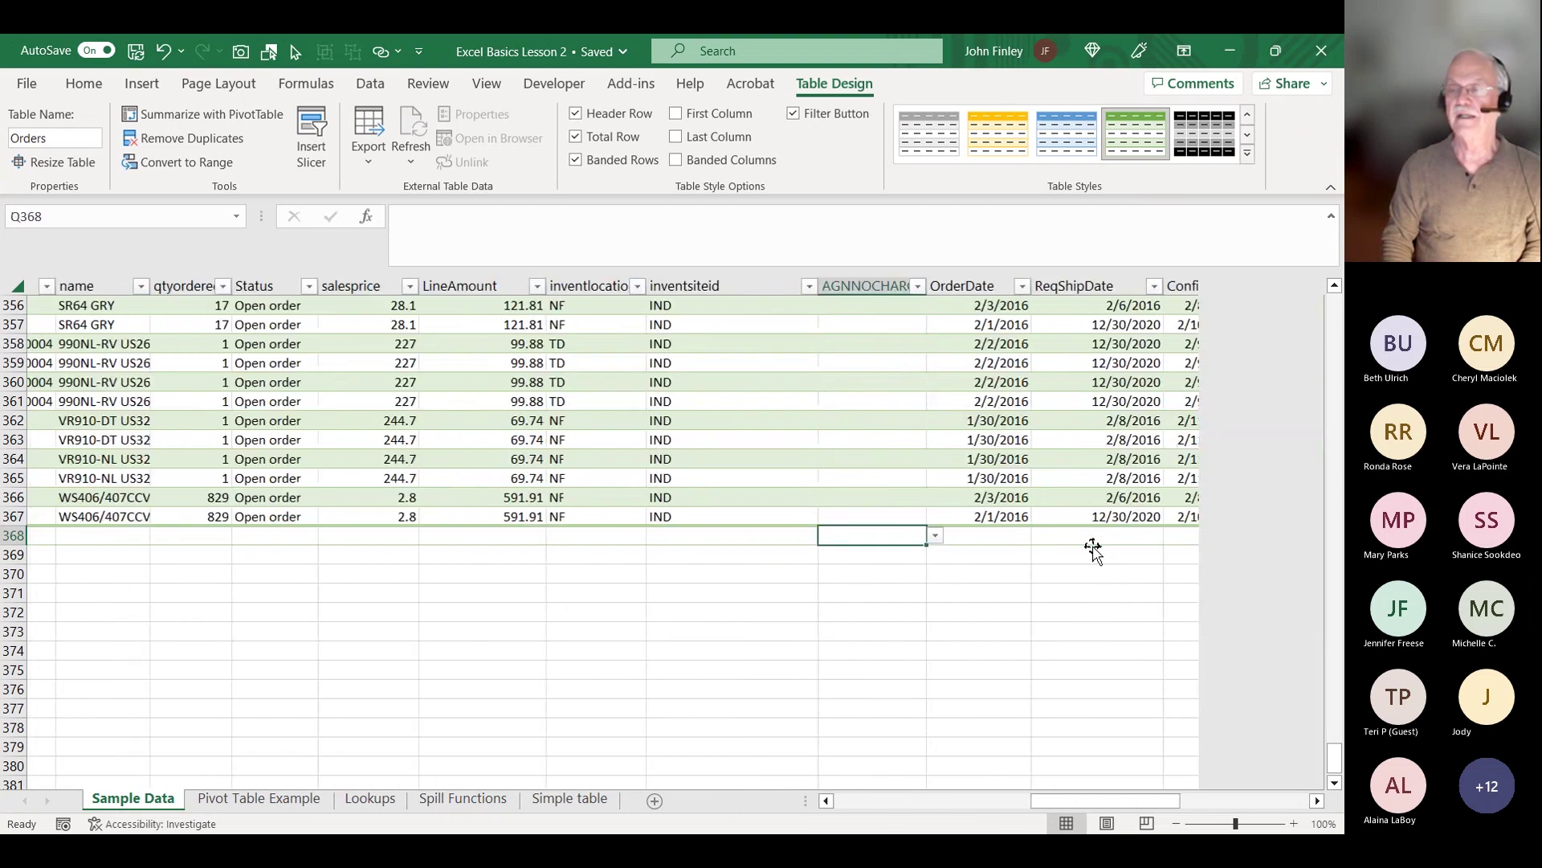
key("Right")
key("Right")
key("Right")
key("Right")
key("Right")
key("Right")
key("Right")
key("Right")
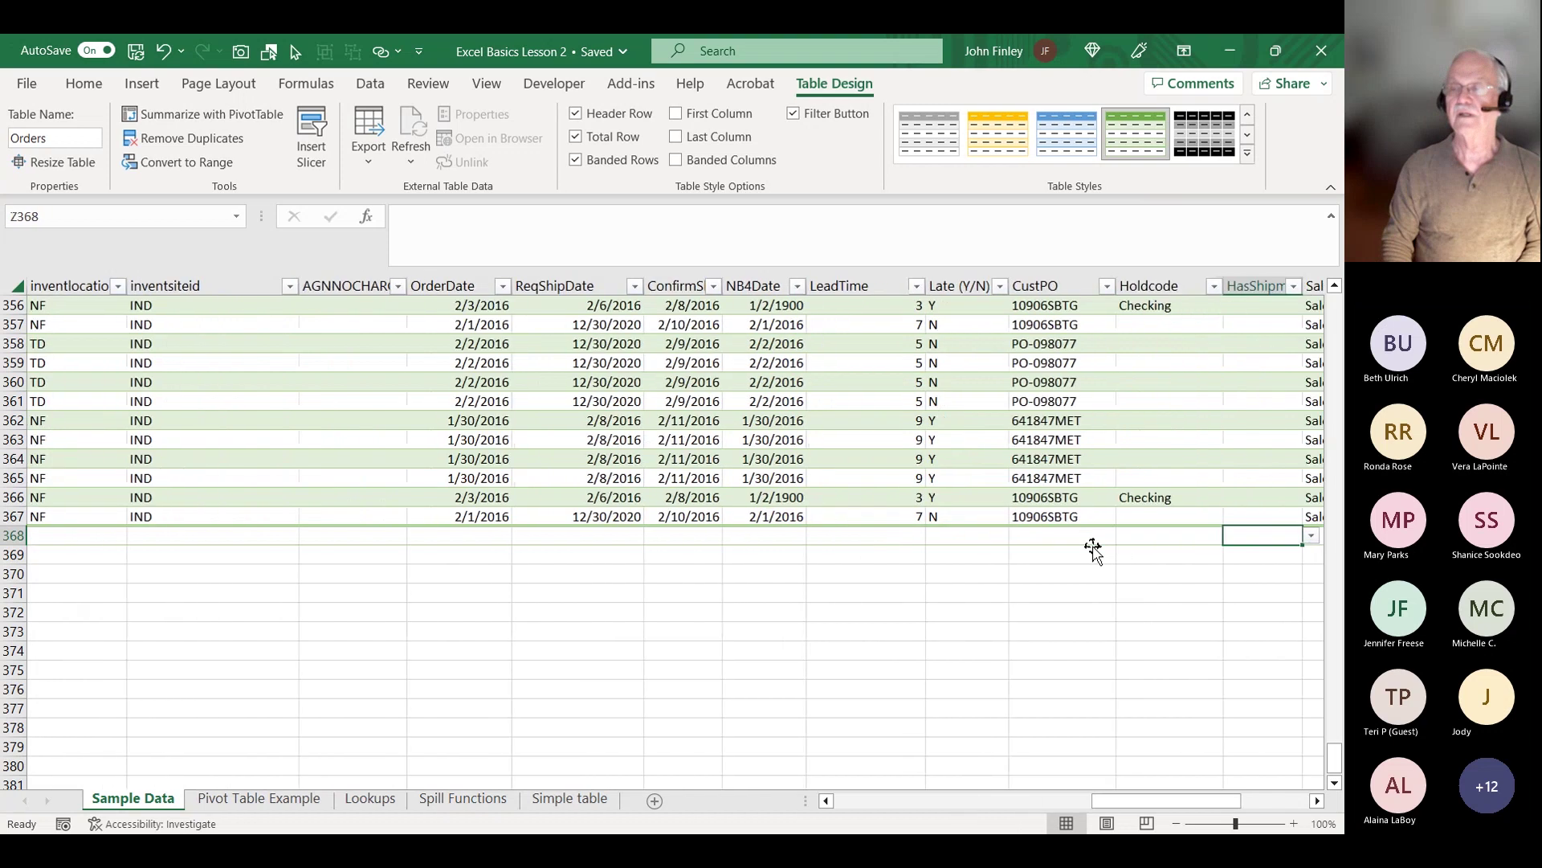
key("Right")
key("Right")
key("Right")
key("Right")
key("Right")
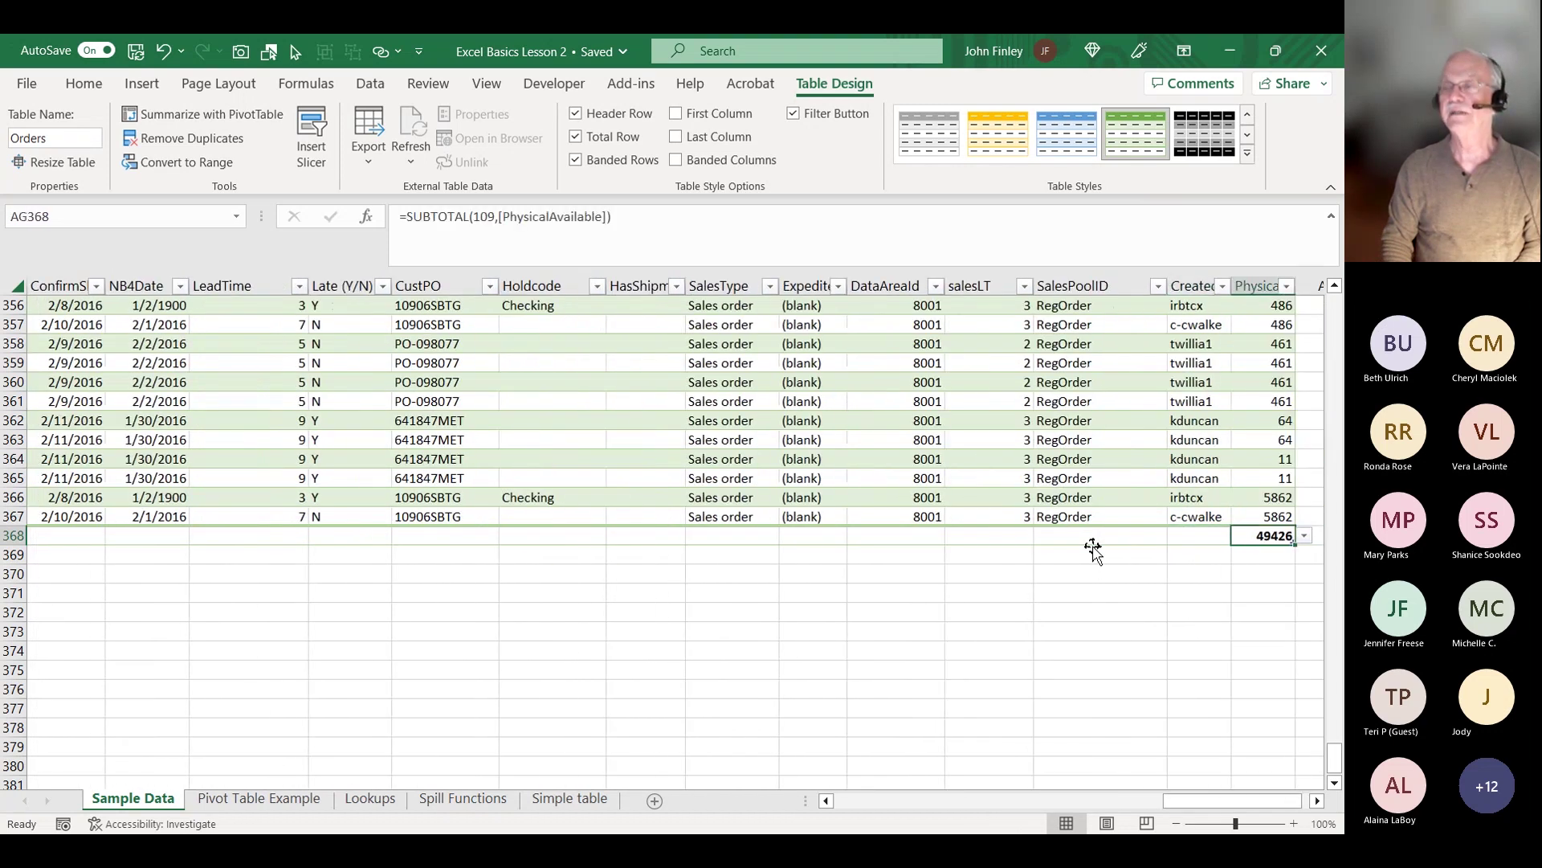
- Examine the Total Row cells from PhysicalAvailable back to the MCROrderStopped column
key("Left")
key("Left")
key("Left")
key("Left")
key("Left")
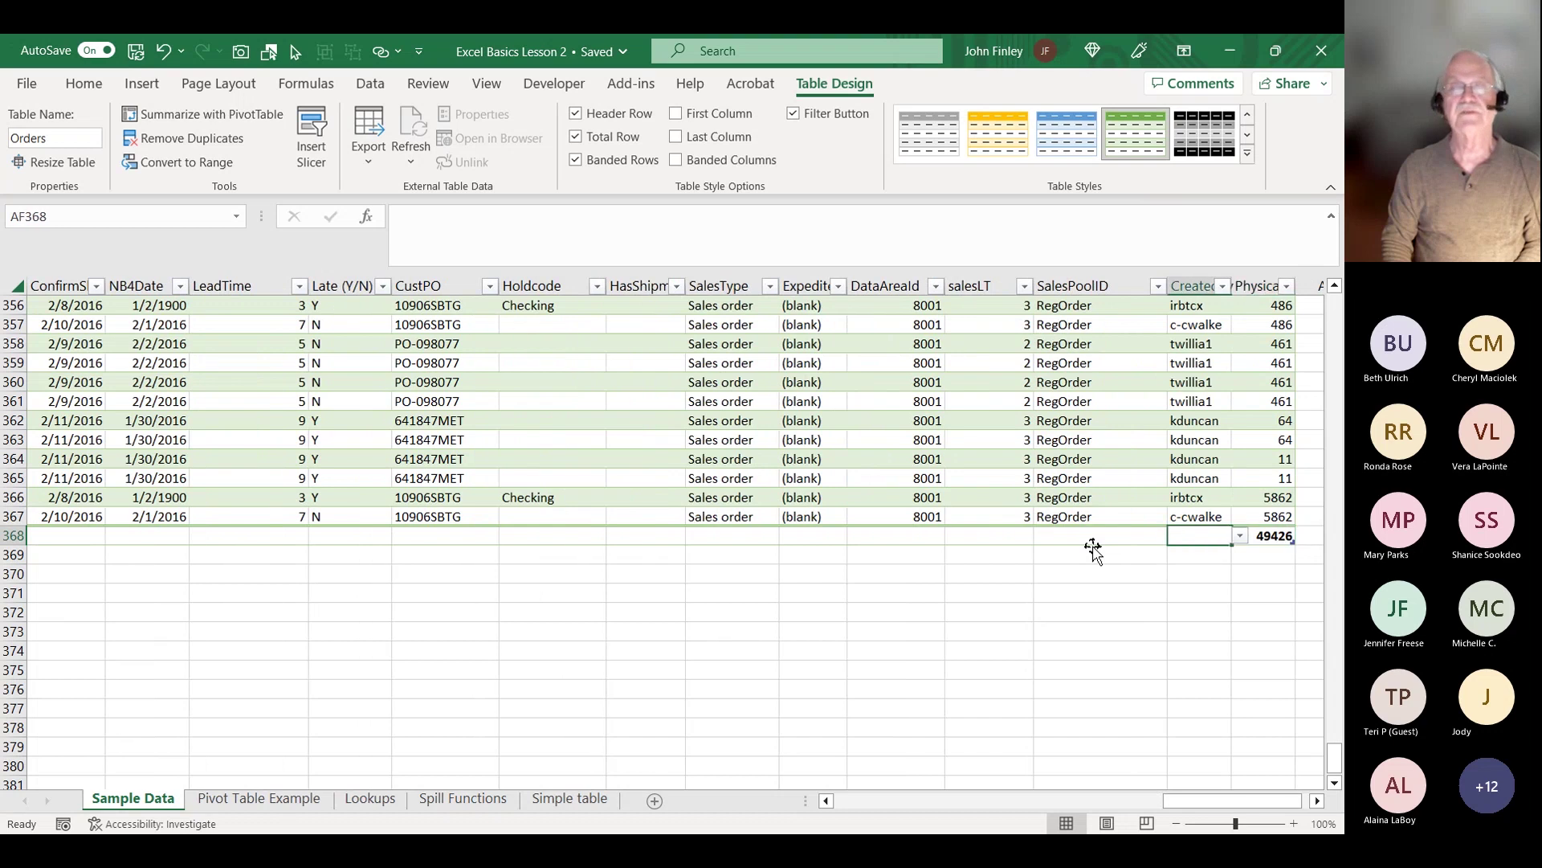
key("Left")
key("Left")
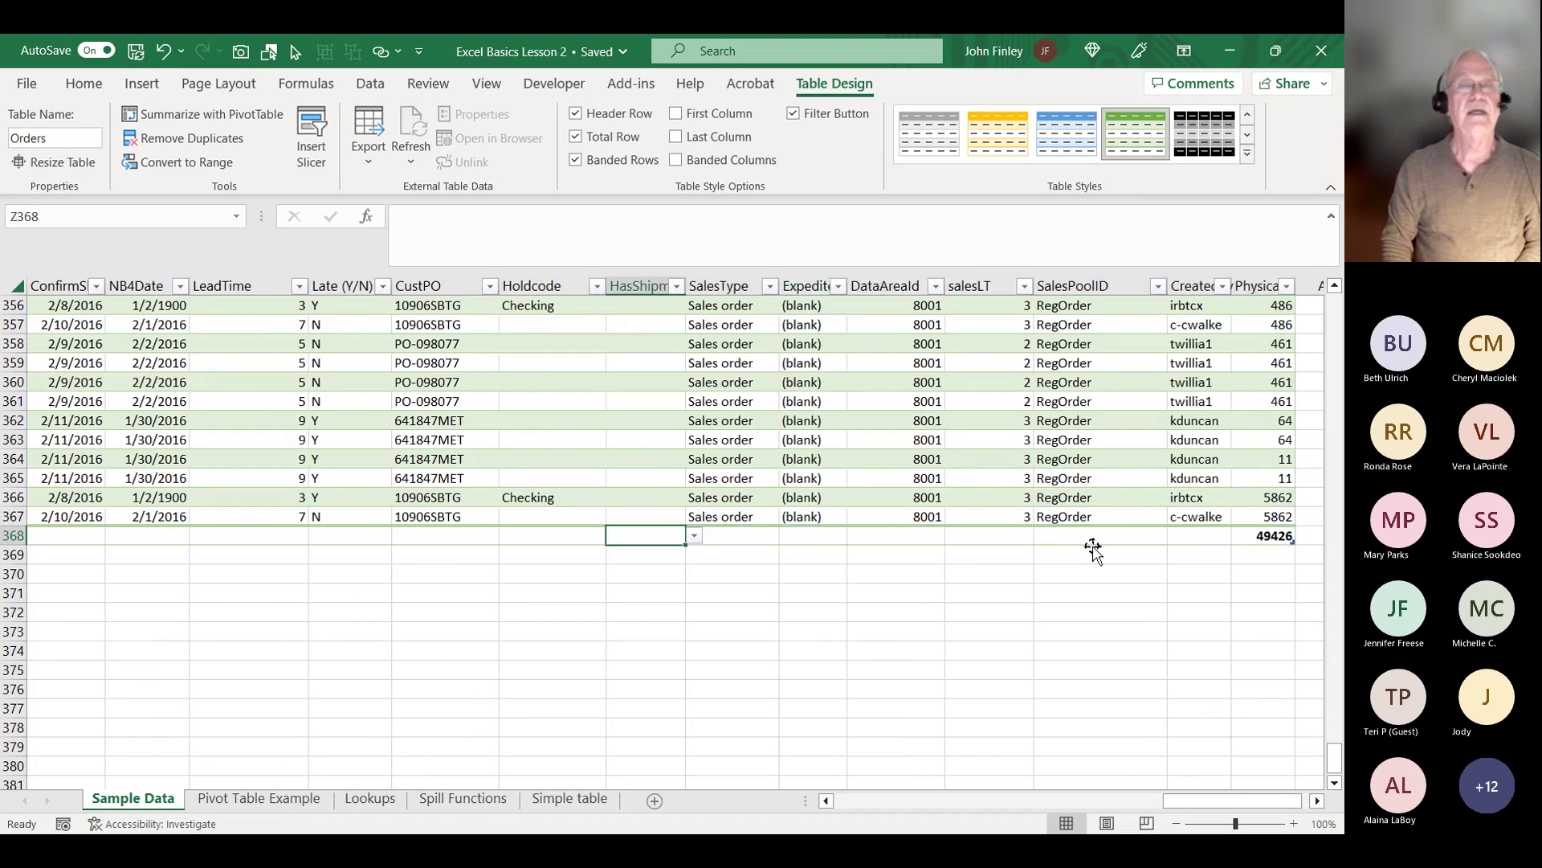
key("Left")
key("Right")
key("Left")
key("Right")
key("Right")
key("Right")
key("Right")
key("Right")
key("Right")
key("Right")
key("Right")
key("Left")
key("Left")
key("Left")
key("Left")
key("Left")
key("Left")
key("Left")
key("Left")
key("Left")
key("Left")
key("Left")
key("Left")
key("Left")
key("Left")
key("Left")
key("Left")
key("Left")
key("Left")
key("Left")
key("Left")
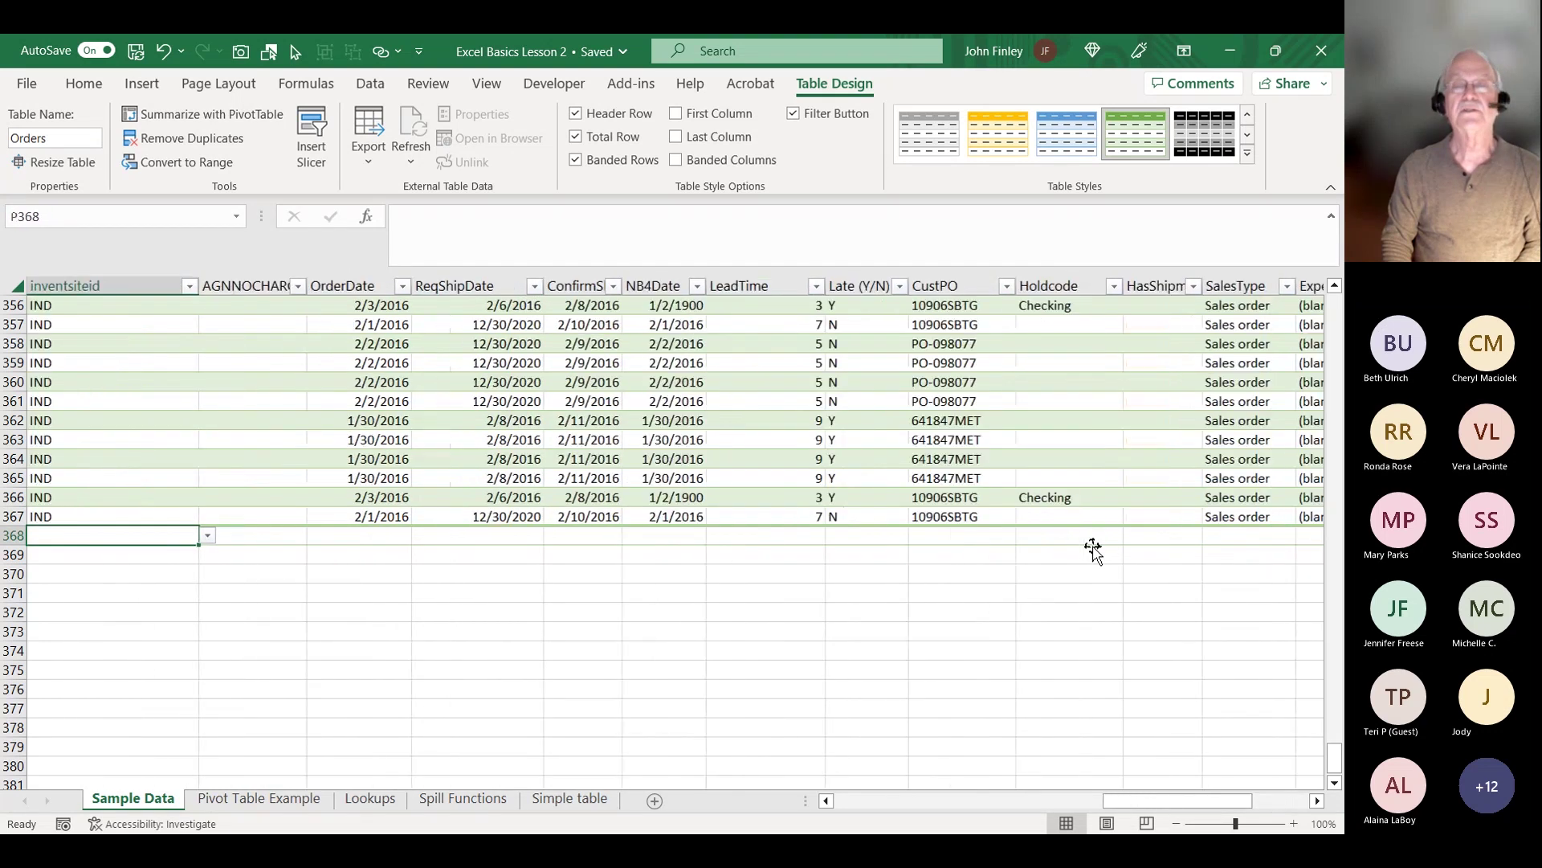
key("Right")
key("Right")
key("Right")
key("Right")
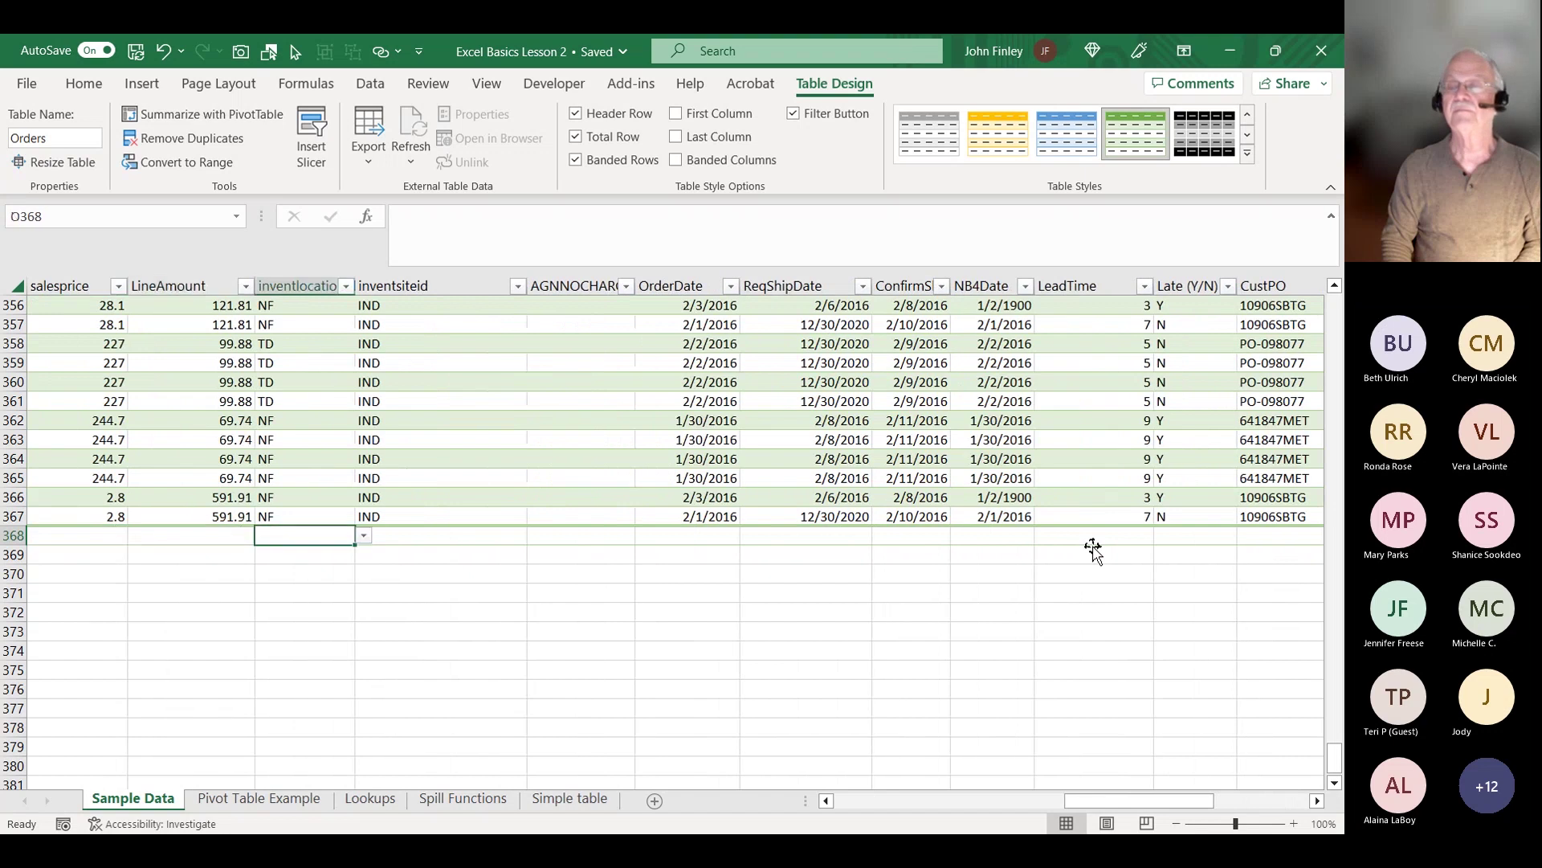
key("Left")
key("Left")
key("Left")
key("Left")
key("Left")
key("Left")
key("Left")
key("Left")
key("Left")
key("Left")
key("Left")
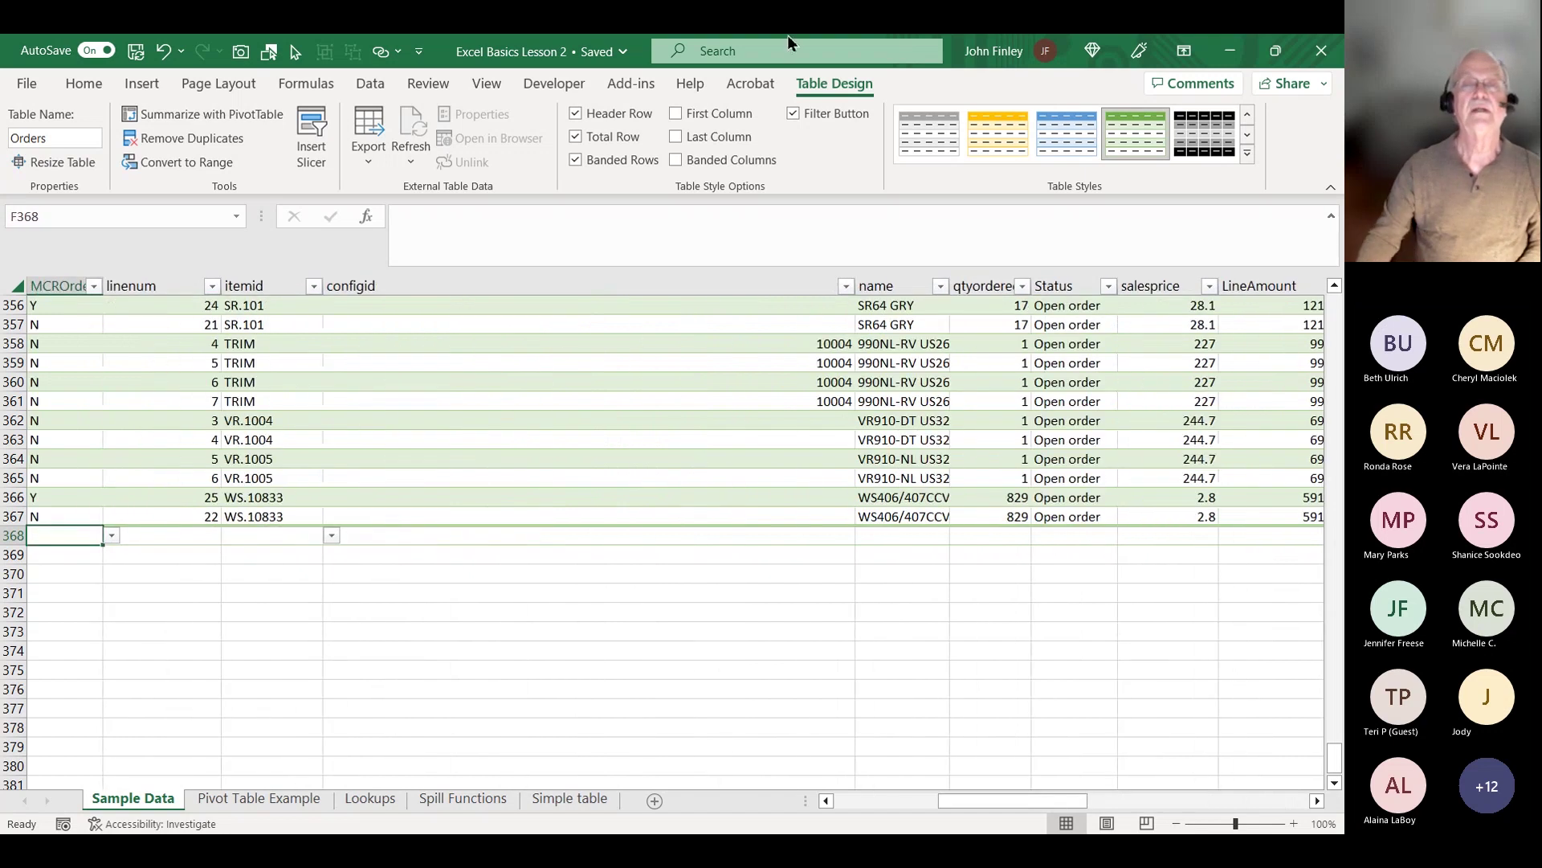
- Turn off the Orders table's Total Row and return to cell A1
left_click(577, 136)
scroll(541, 351, "up", 14)
scroll(511, 405, "up", 6)
key("ctrl+Home")
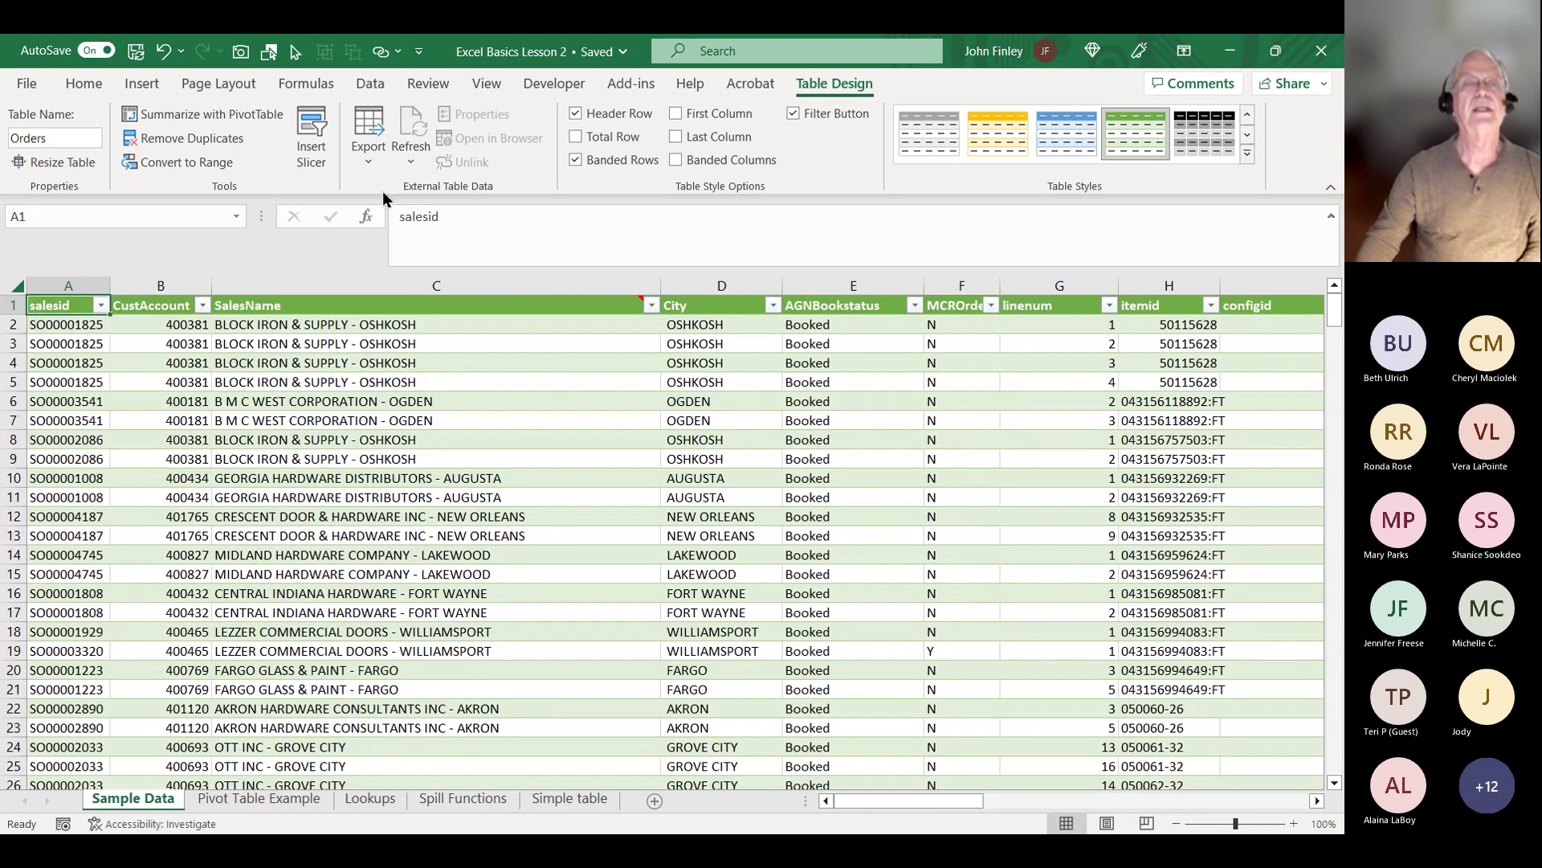
left_click(362, 162)
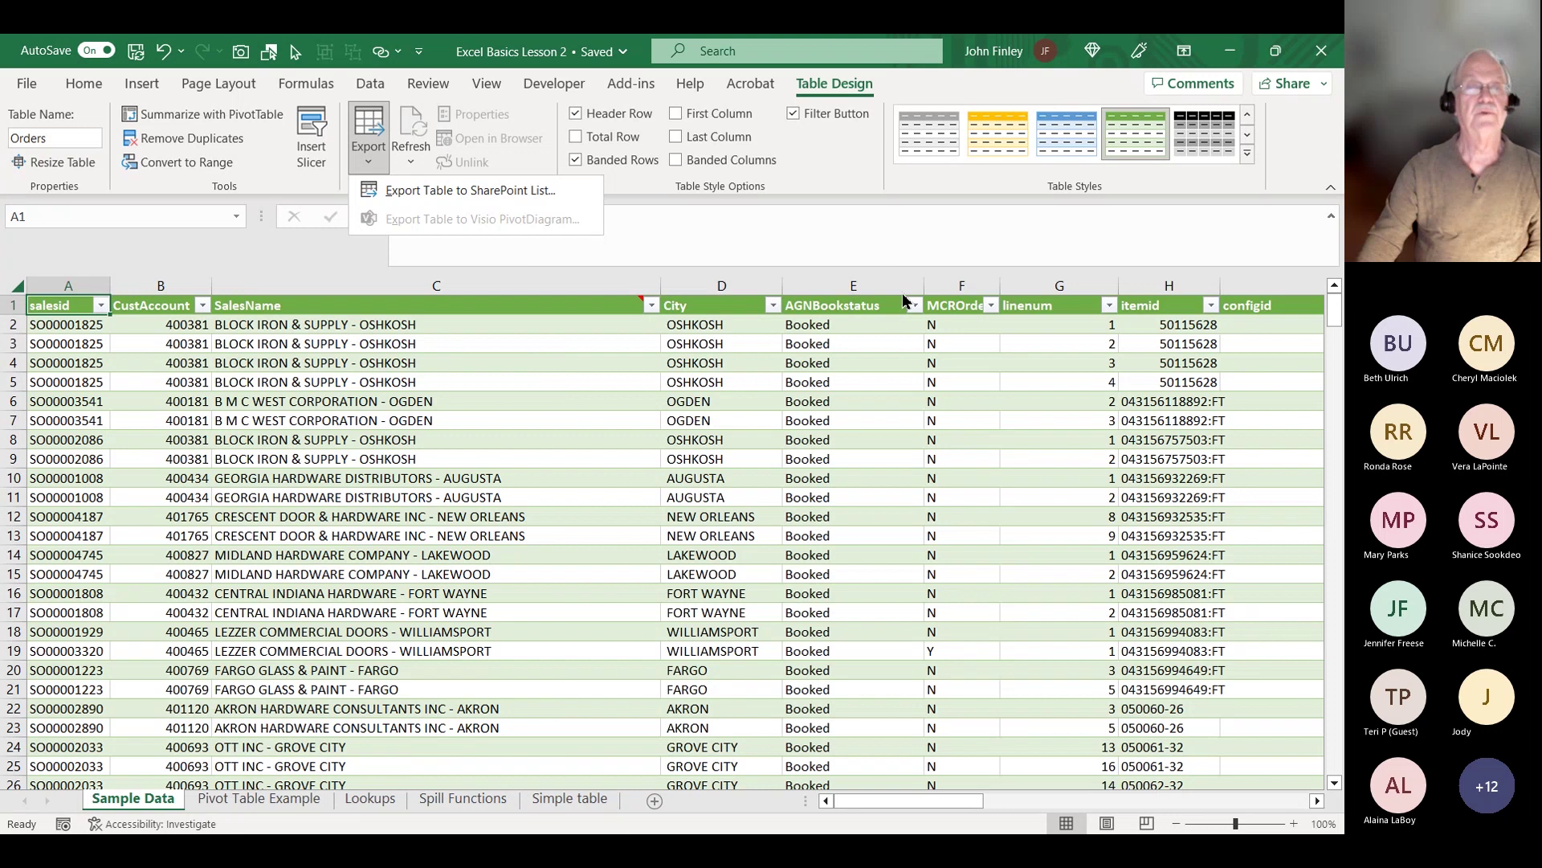
left_click(772, 237)
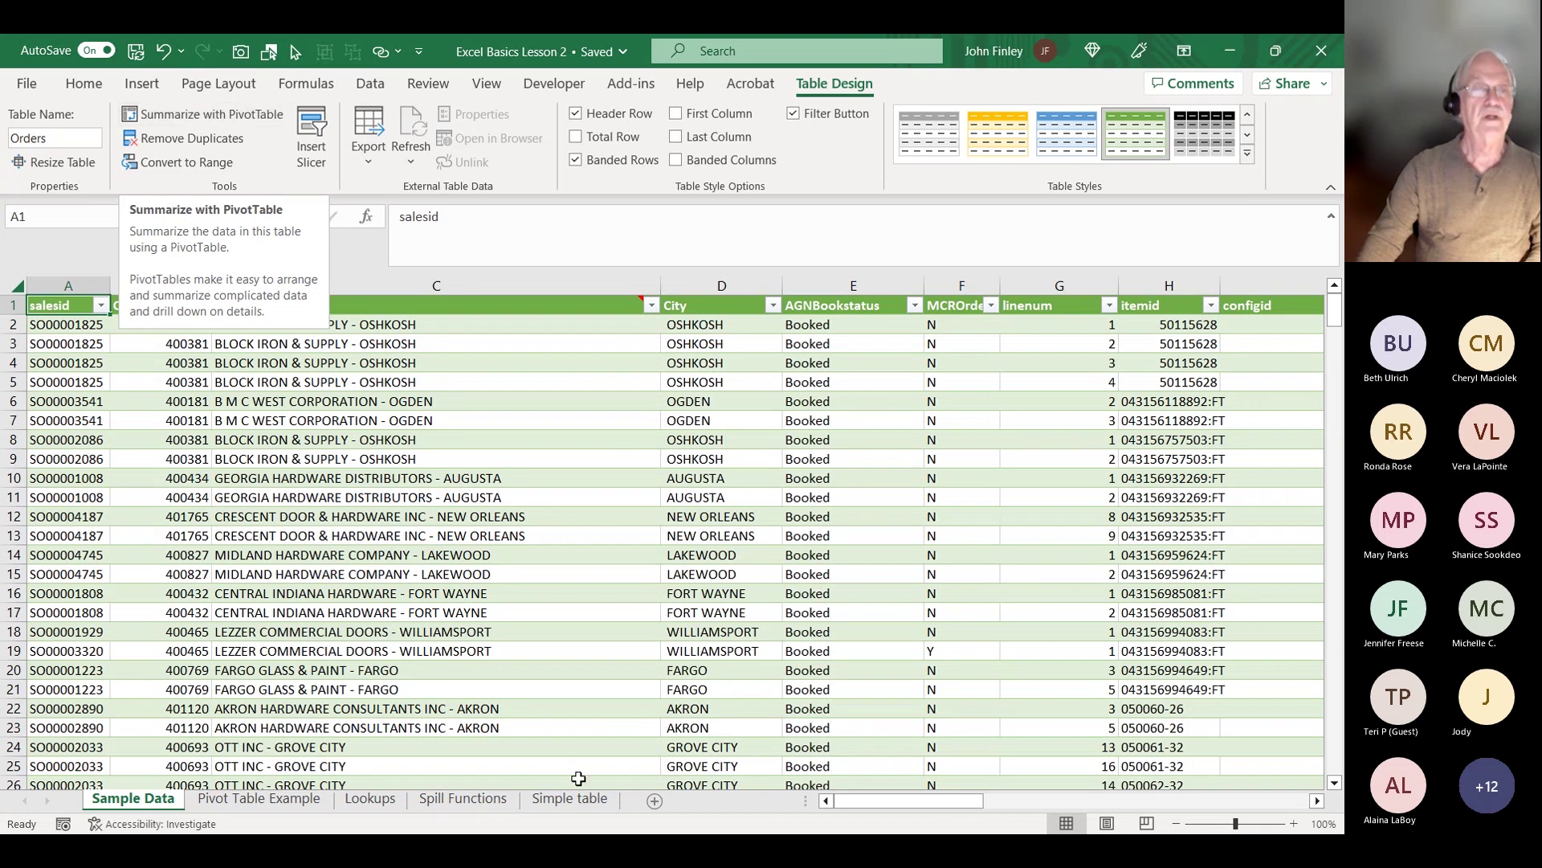
right_click(399, 518)
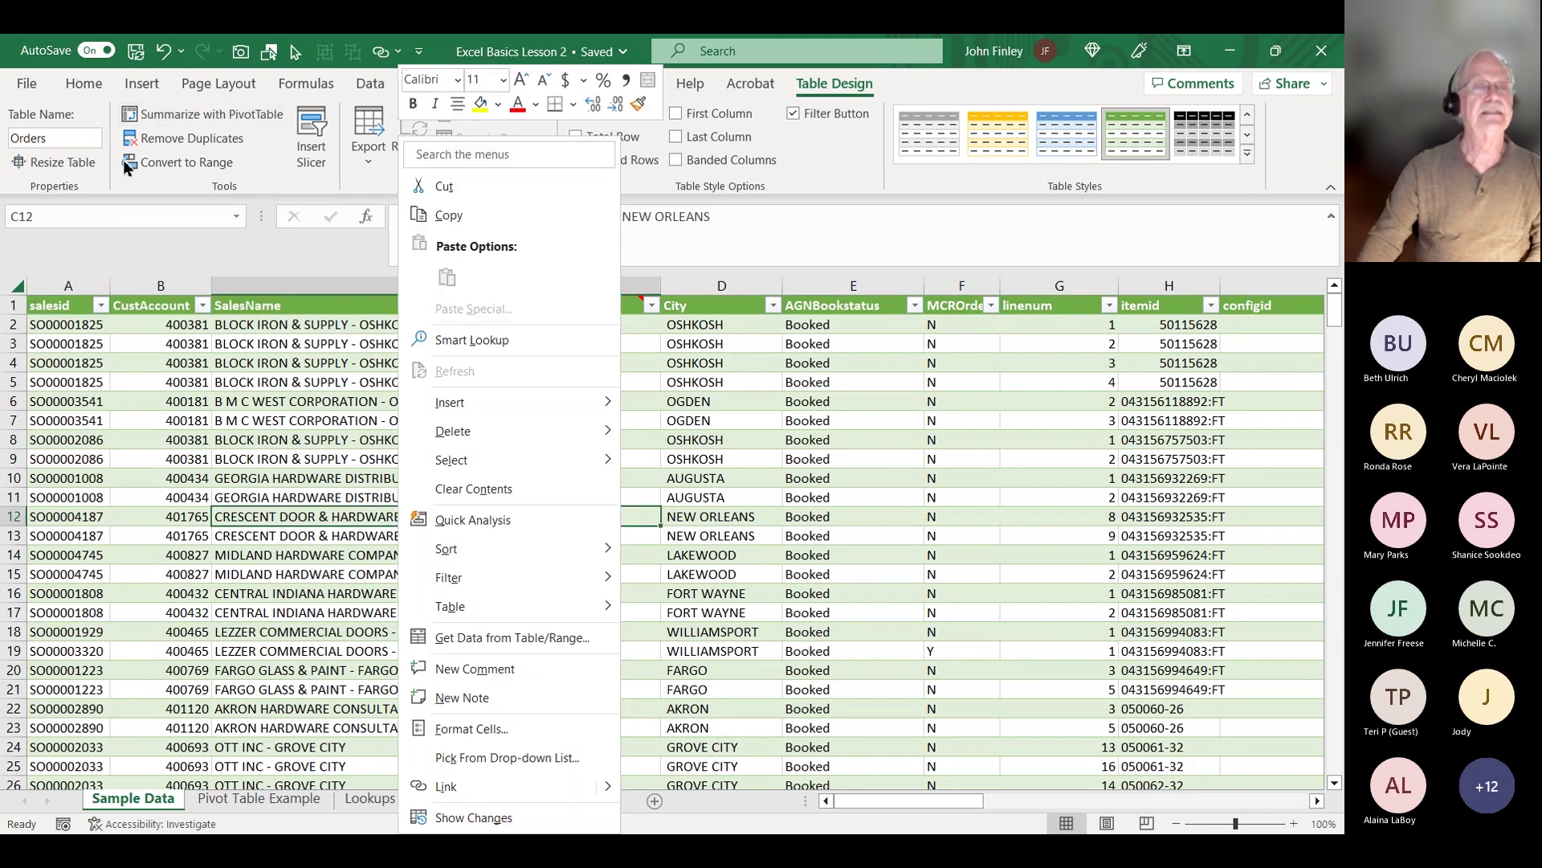
left_click(146, 89)
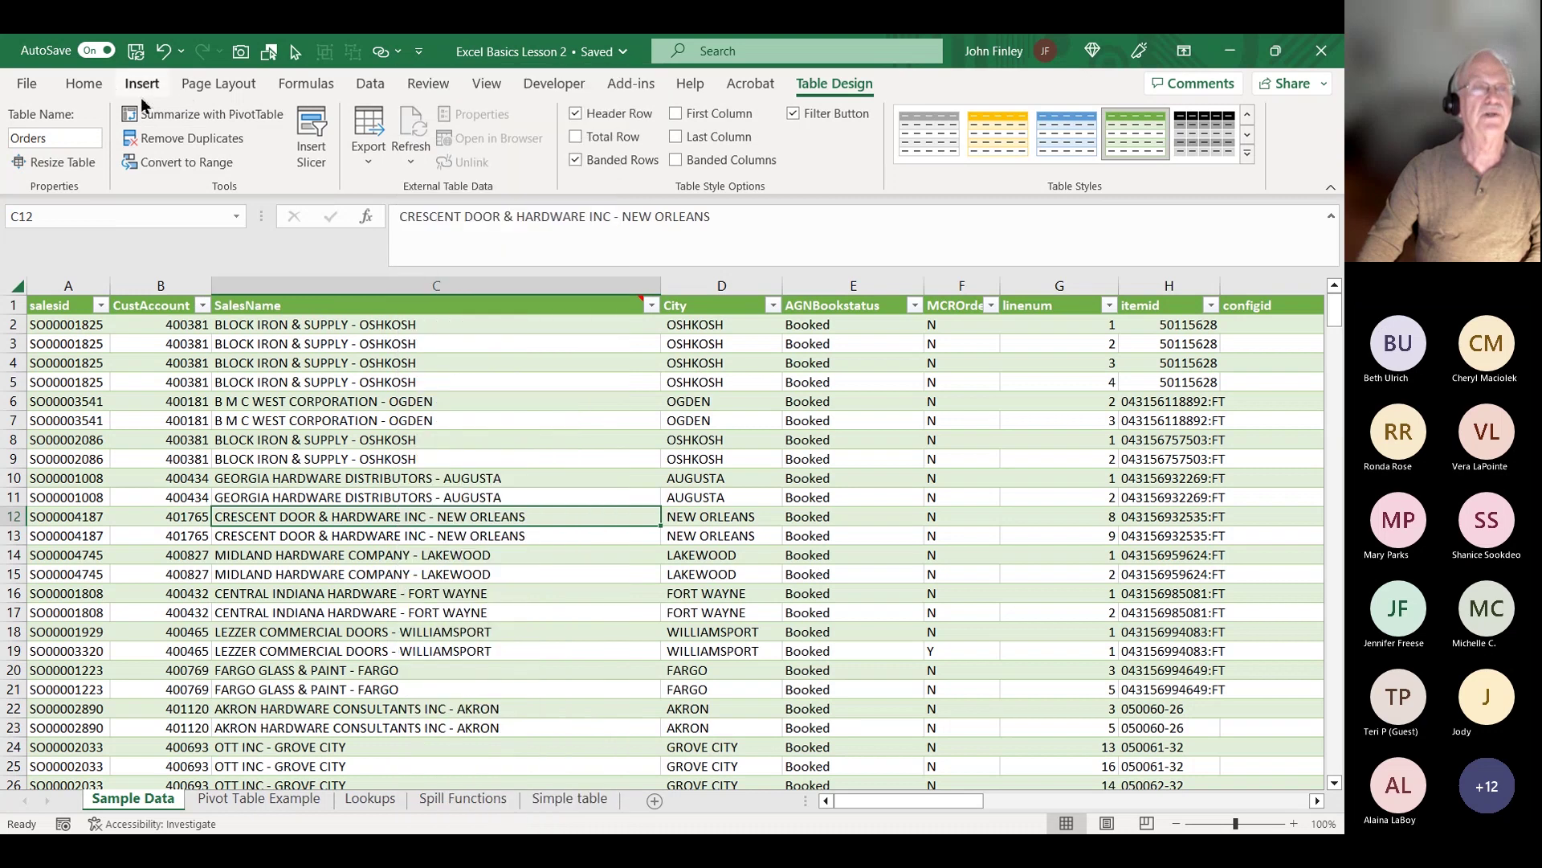
left_click(143, 89)
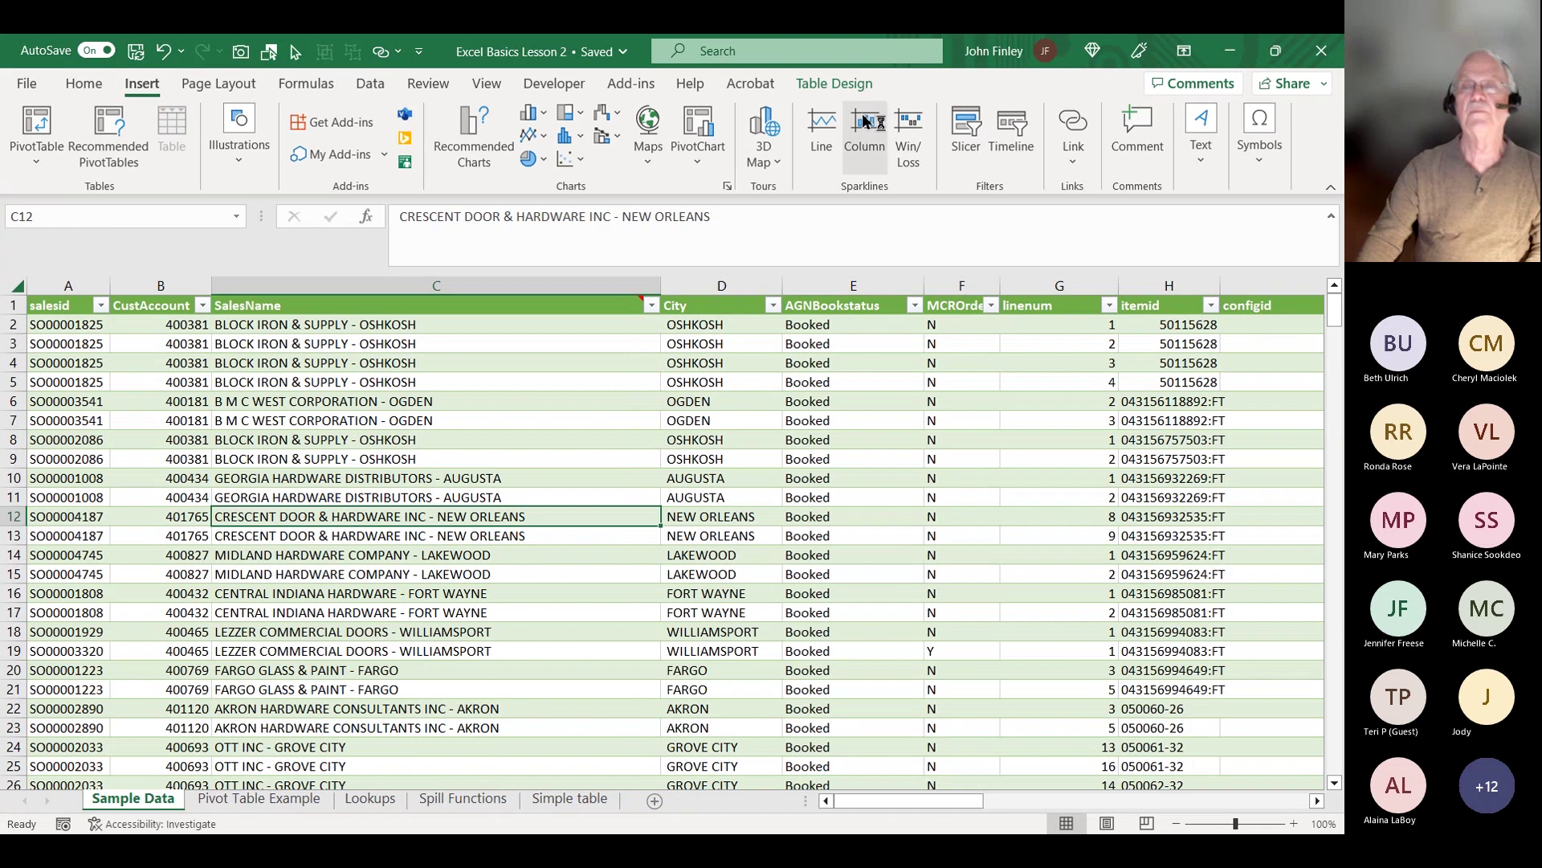
left_click(836, 84)
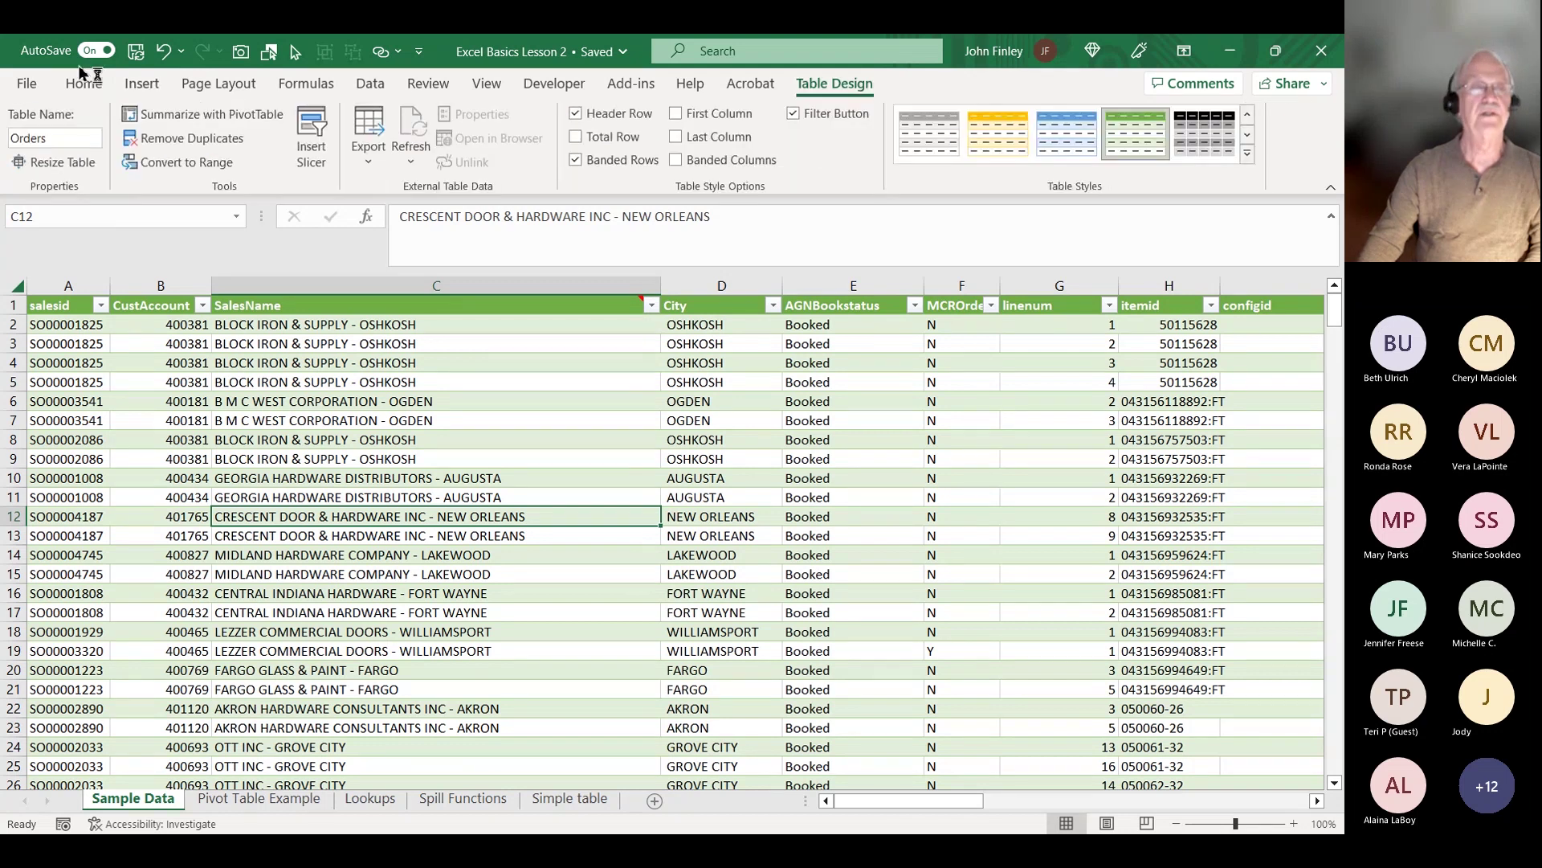
- Summarize the Orders table with a PivotTable placed at cell B8 of the existing Pivot Table Example sheet
left_click(188, 114)
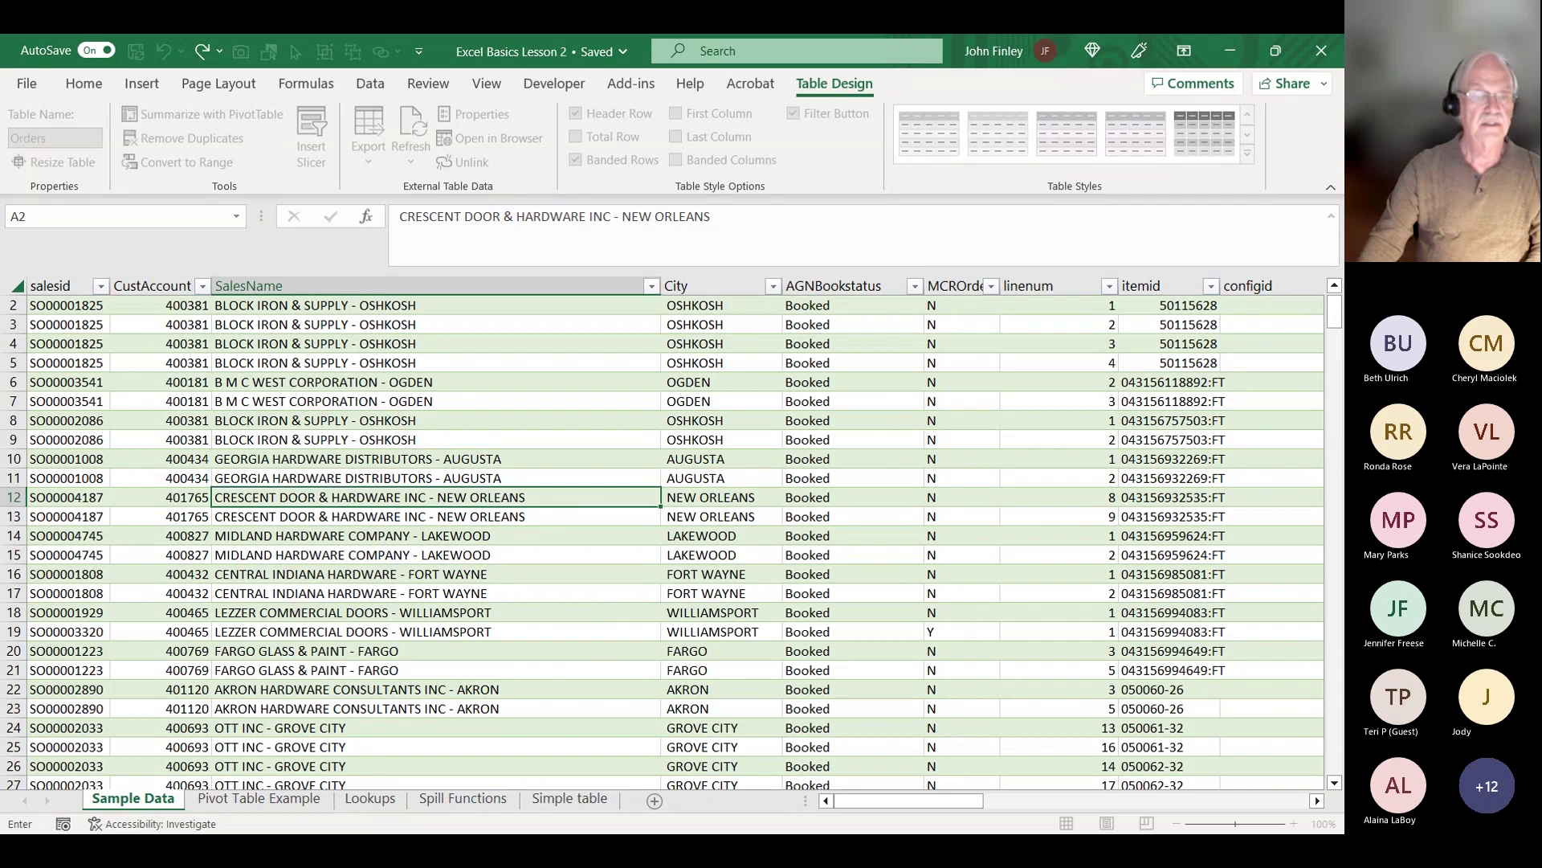
left_click(274, 806)
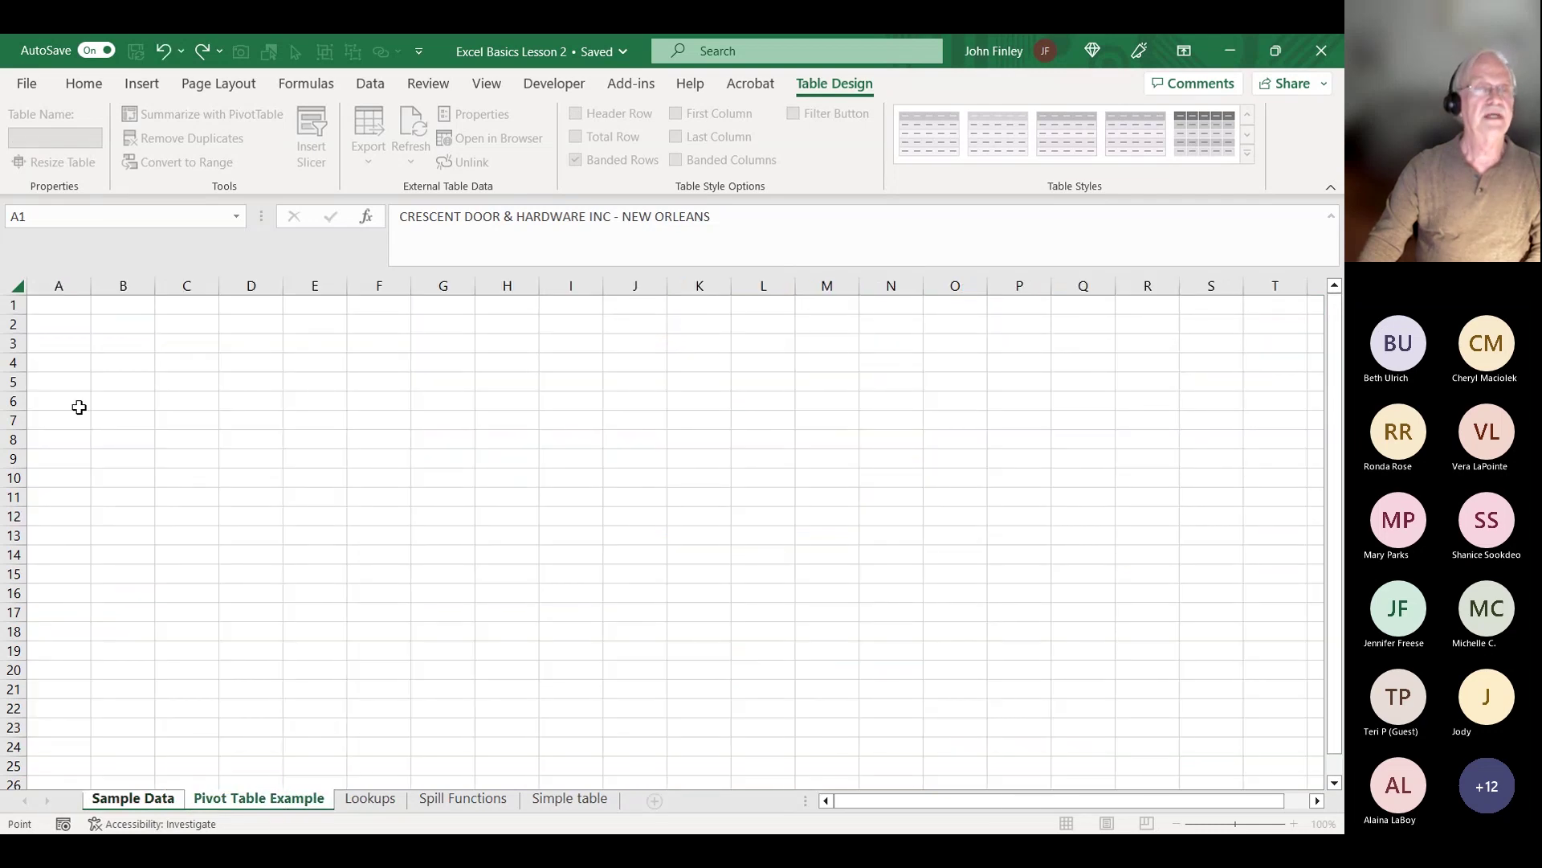
left_click(115, 441)
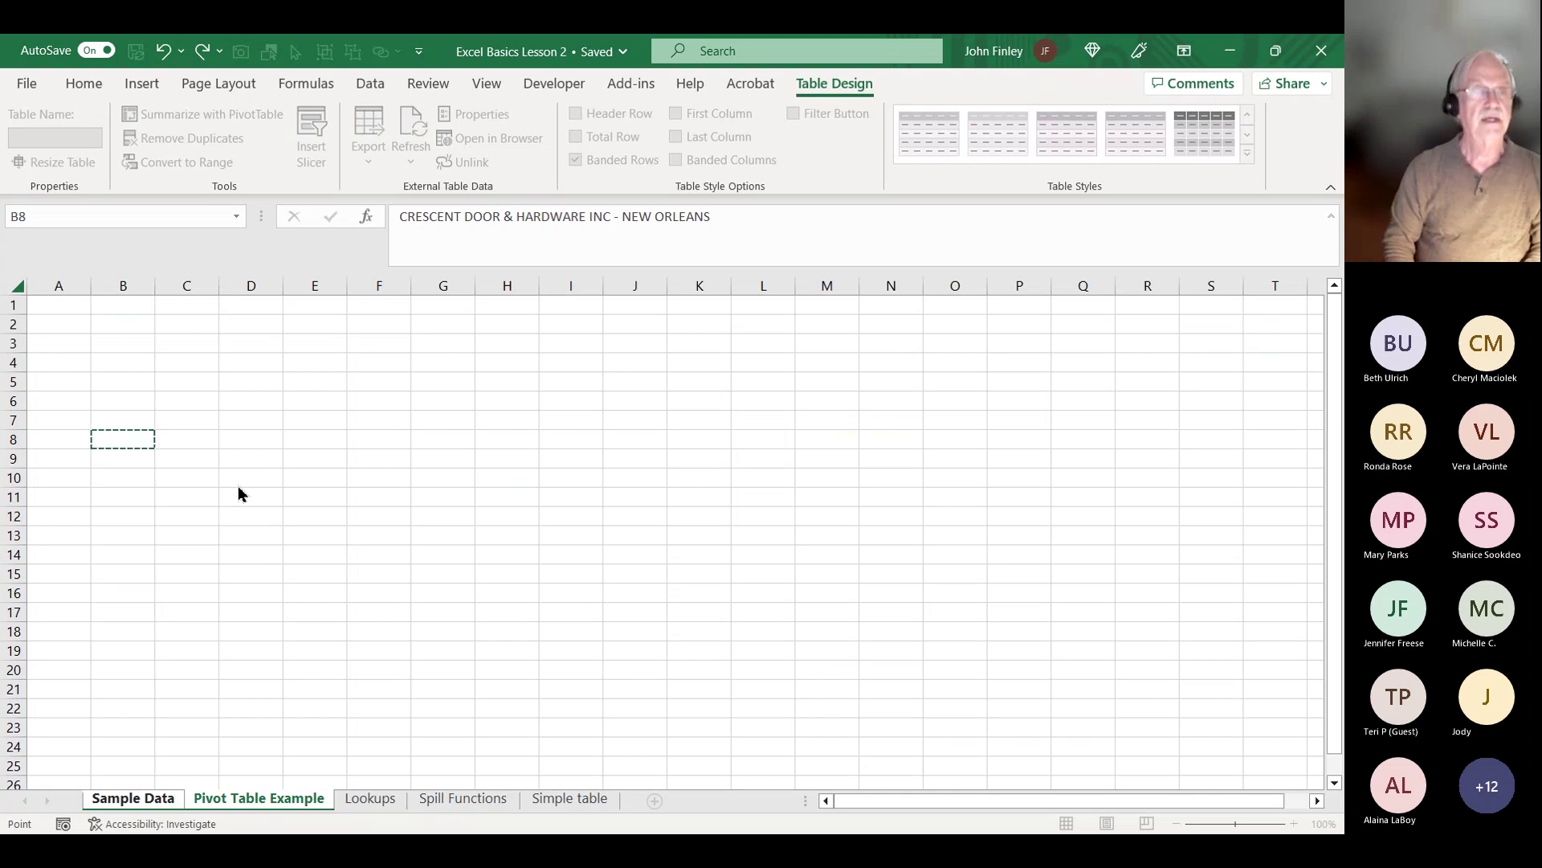
key("Return")
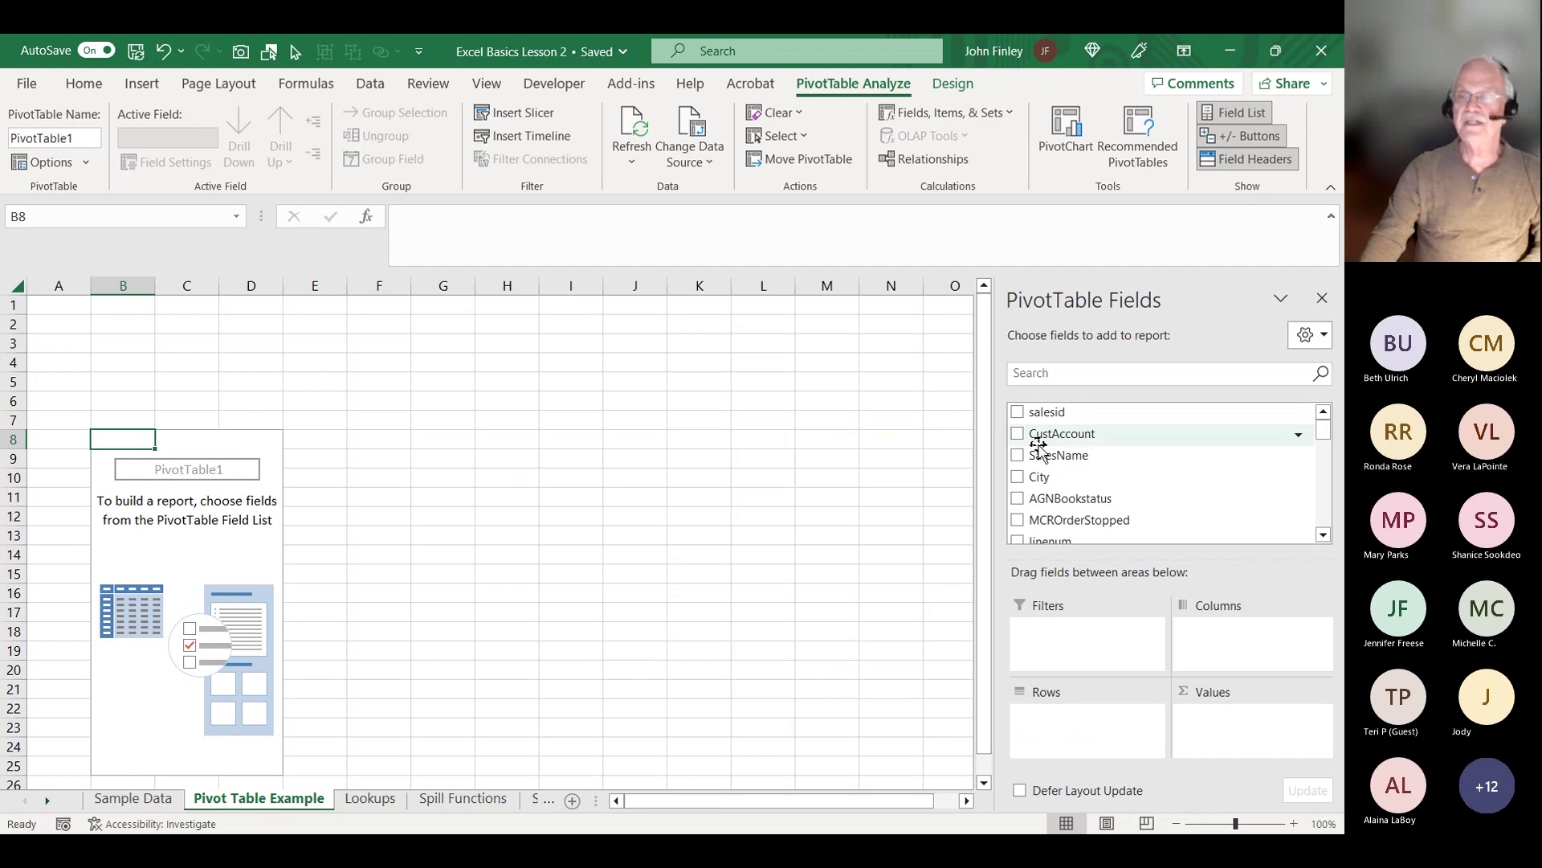
- Try City as the PivotTable's row field, remove it again, and look through the available fields
left_click(1019, 478)
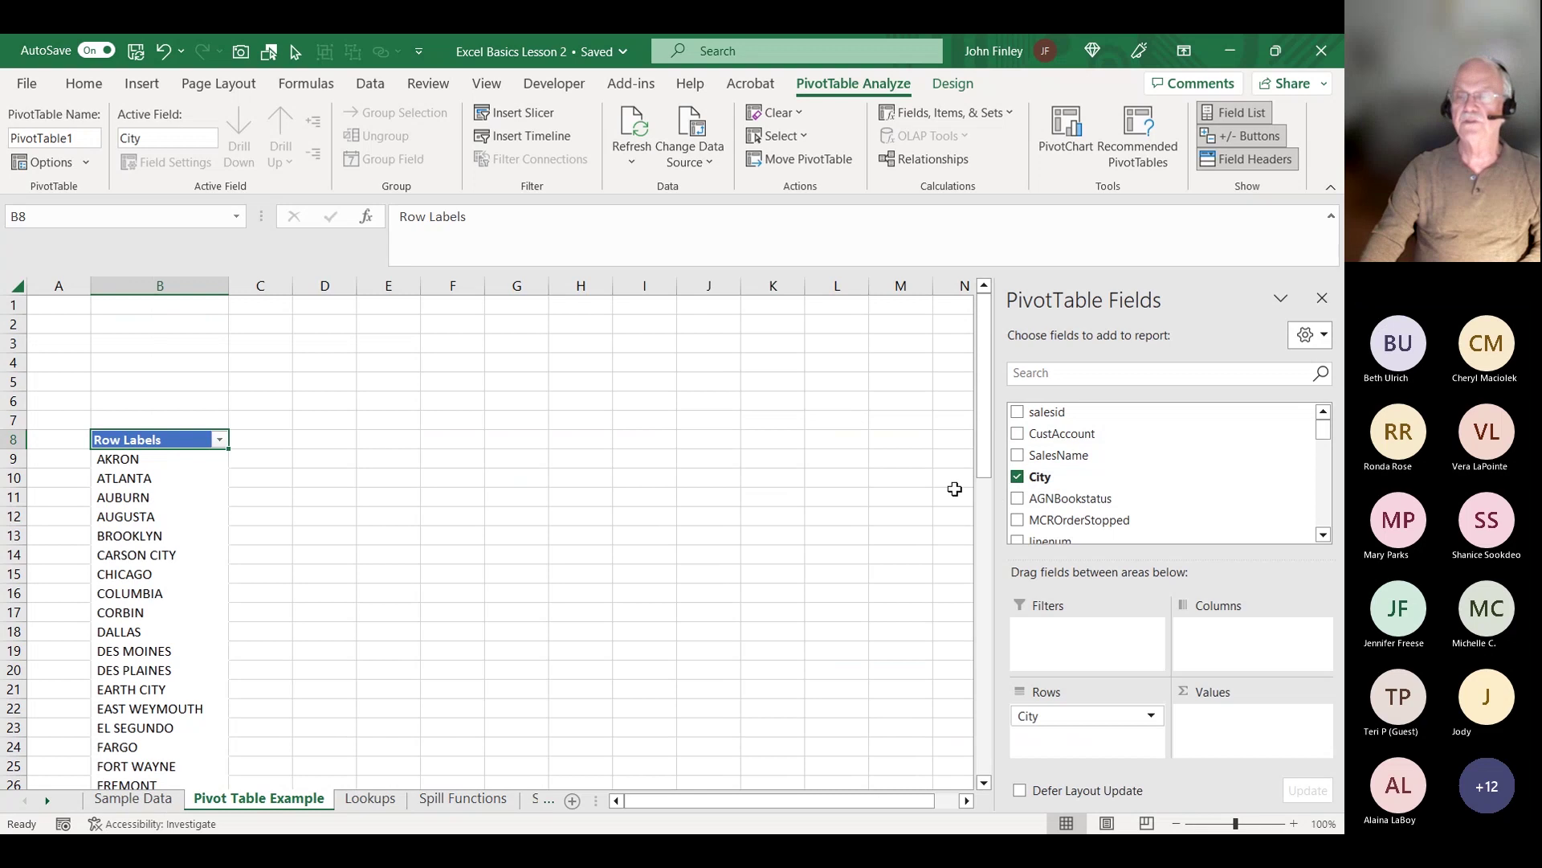
left_click(1017, 477)
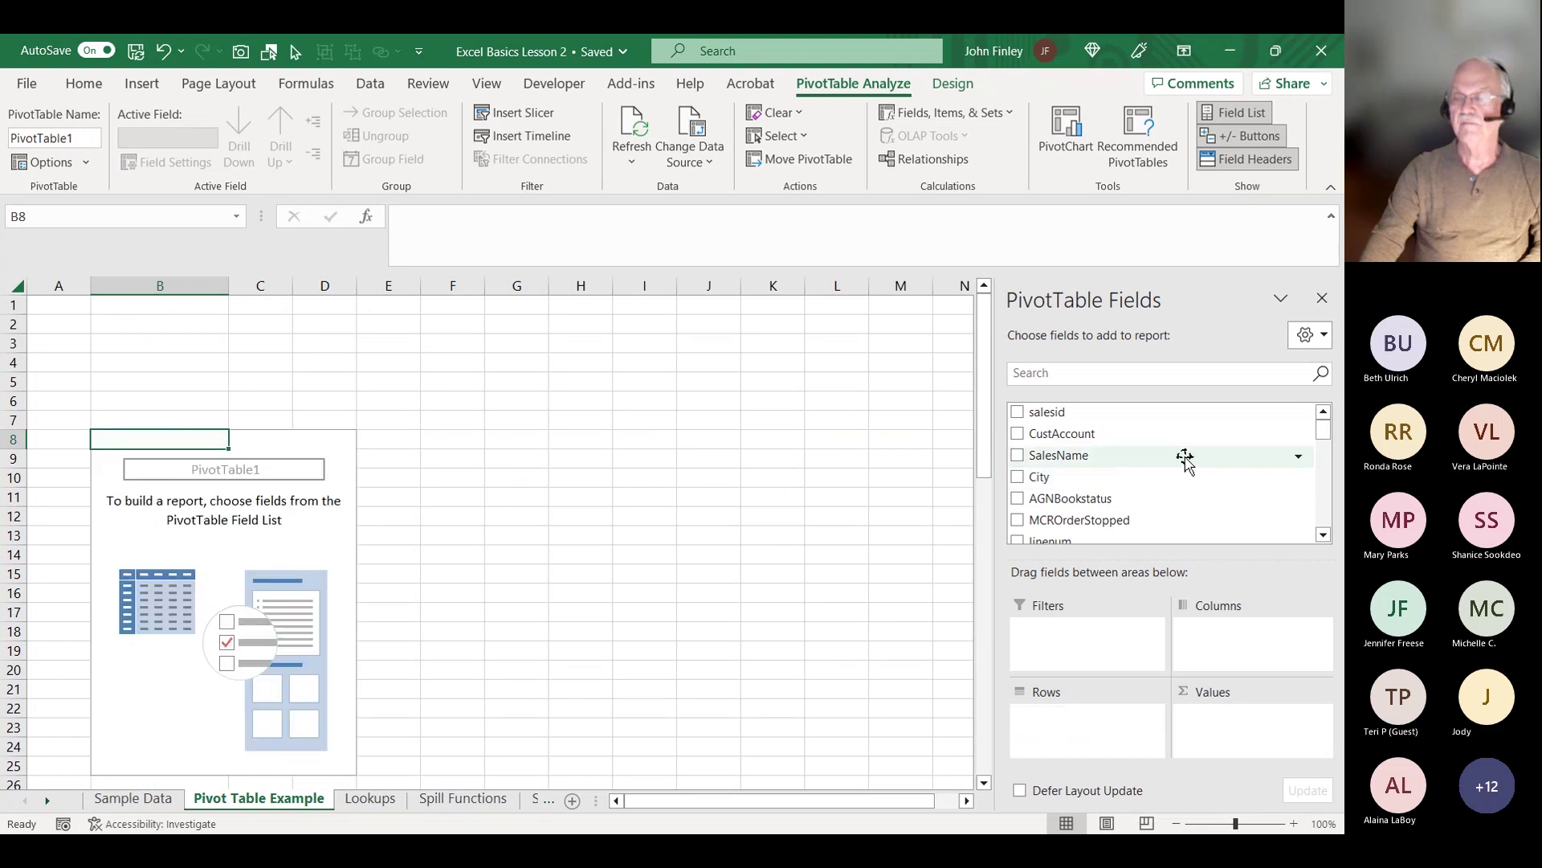
scroll(1185, 457, "down", 3)
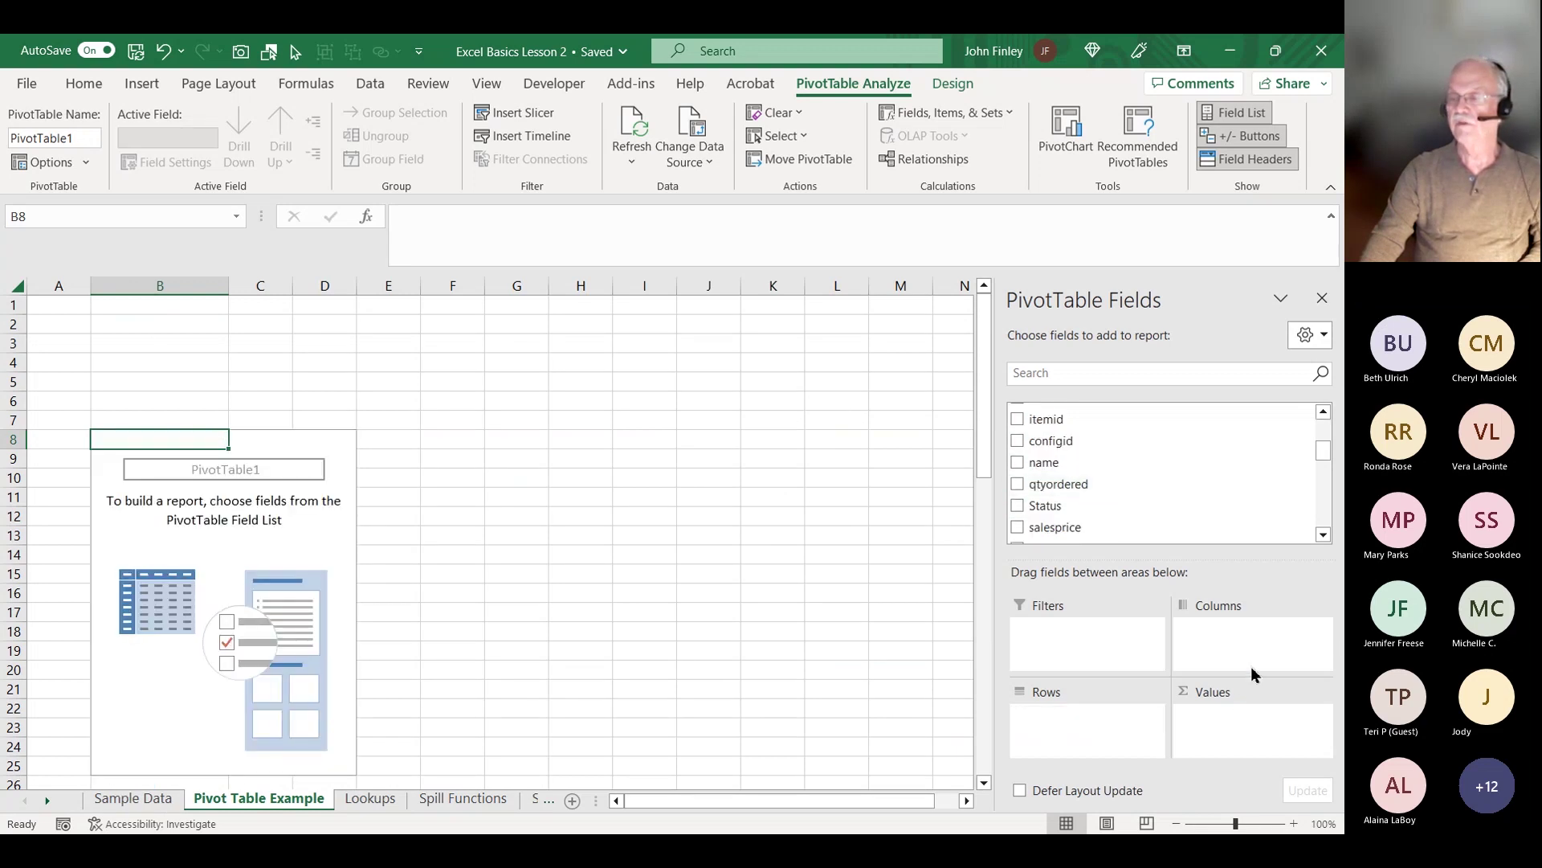
left_click(1119, 334)
scroll(1081, 434, "up", 3)
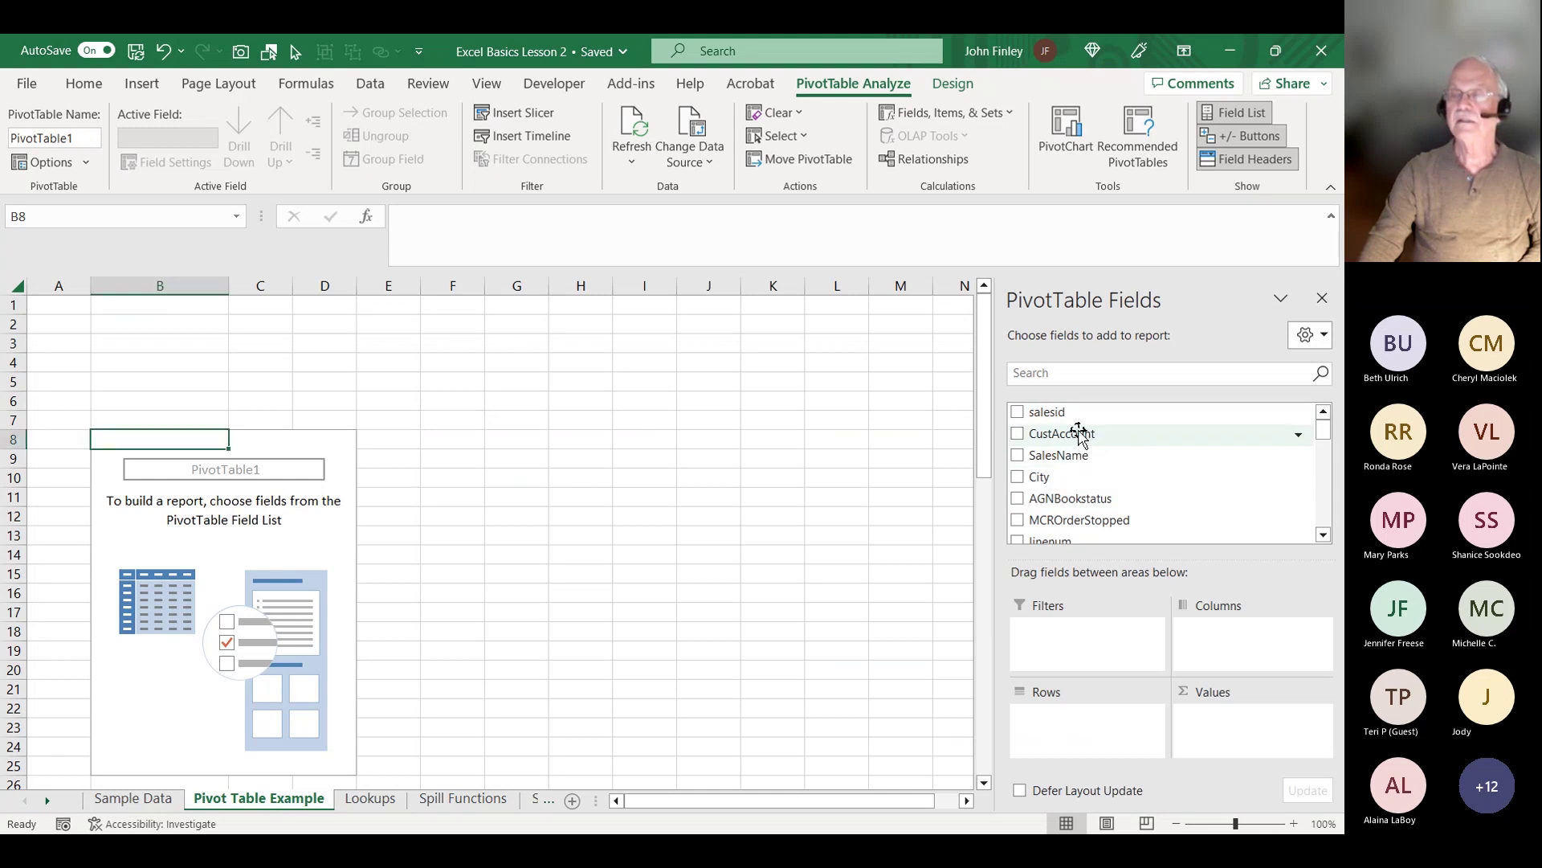
- Lay out the PivotTable with SalesName in Rows and a count of salesid in Values
left_click_drag(1071, 466, 1057, 735)
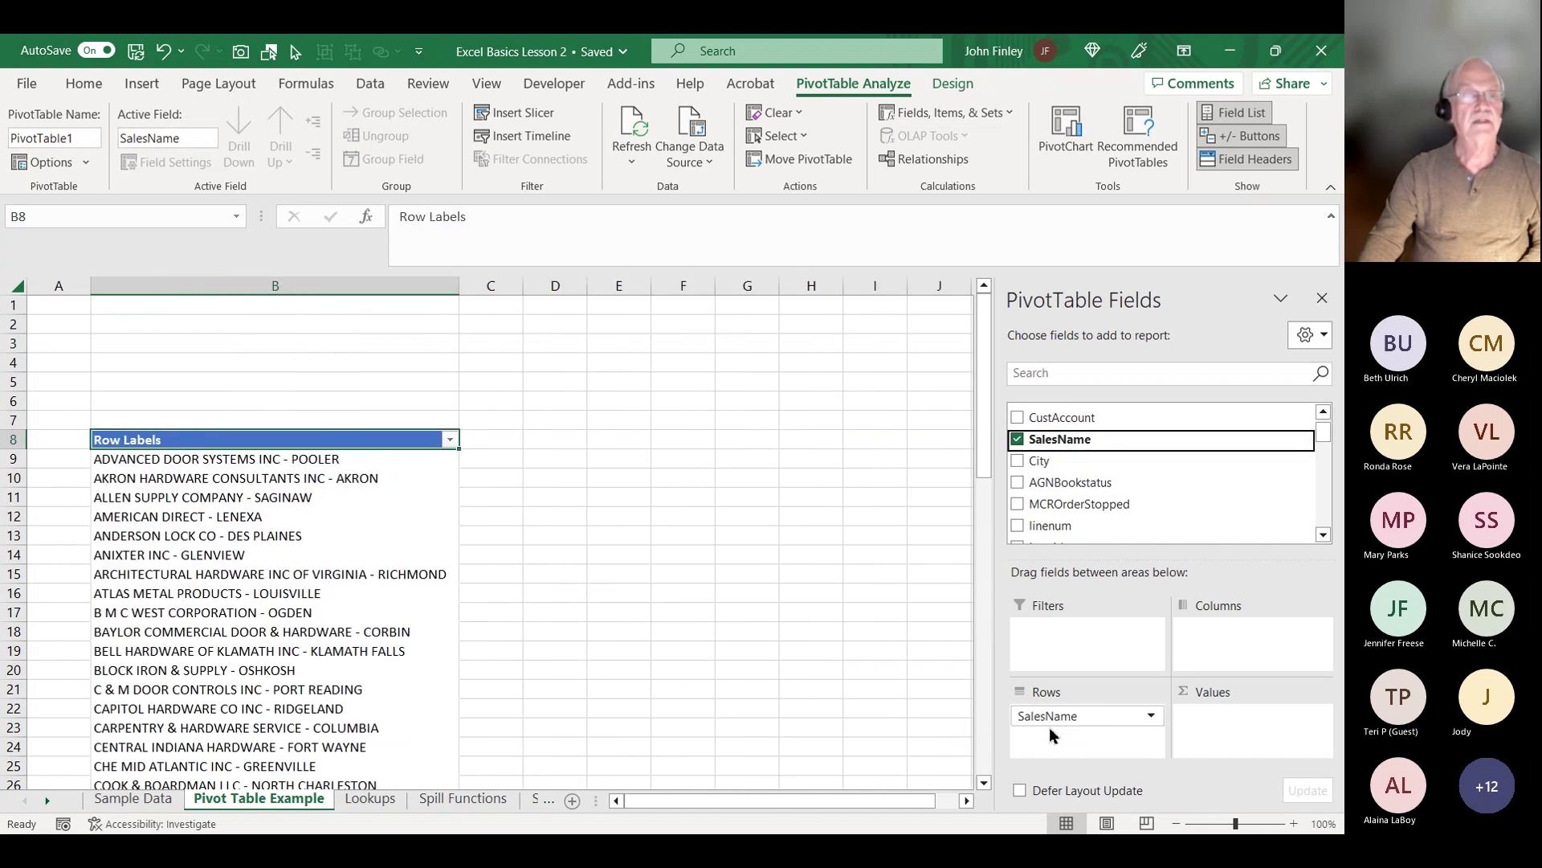
scroll(230, 508, "down", 4)
scroll(230, 508, "down", 6)
scroll(224, 522, "up", 10)
scroll(1257, 468, "up", 1)
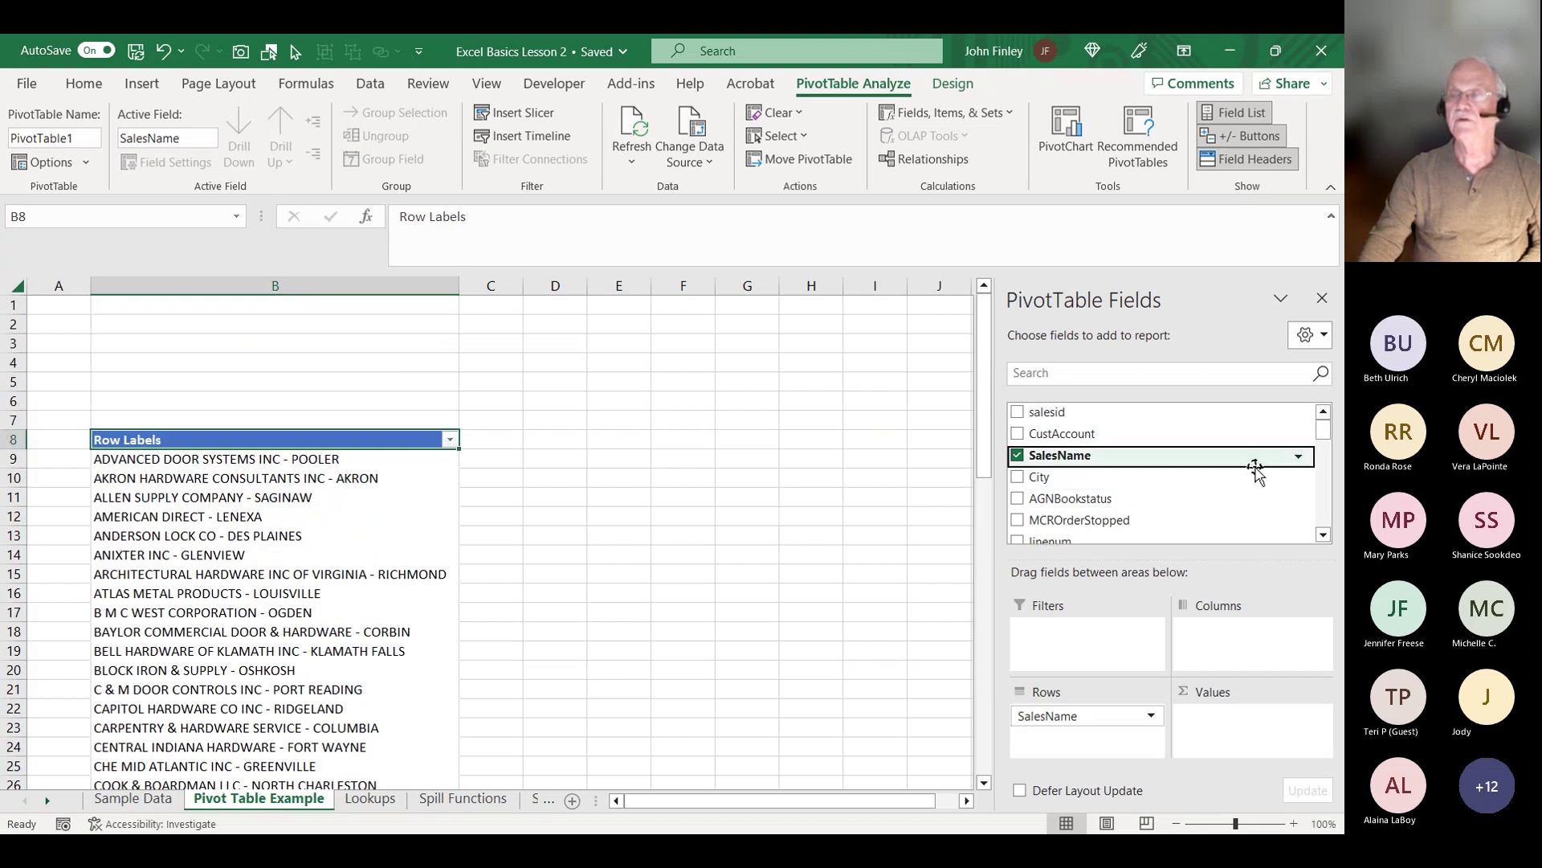
left_click(1047, 413)
left_click_drag(1046, 417, 1212, 730)
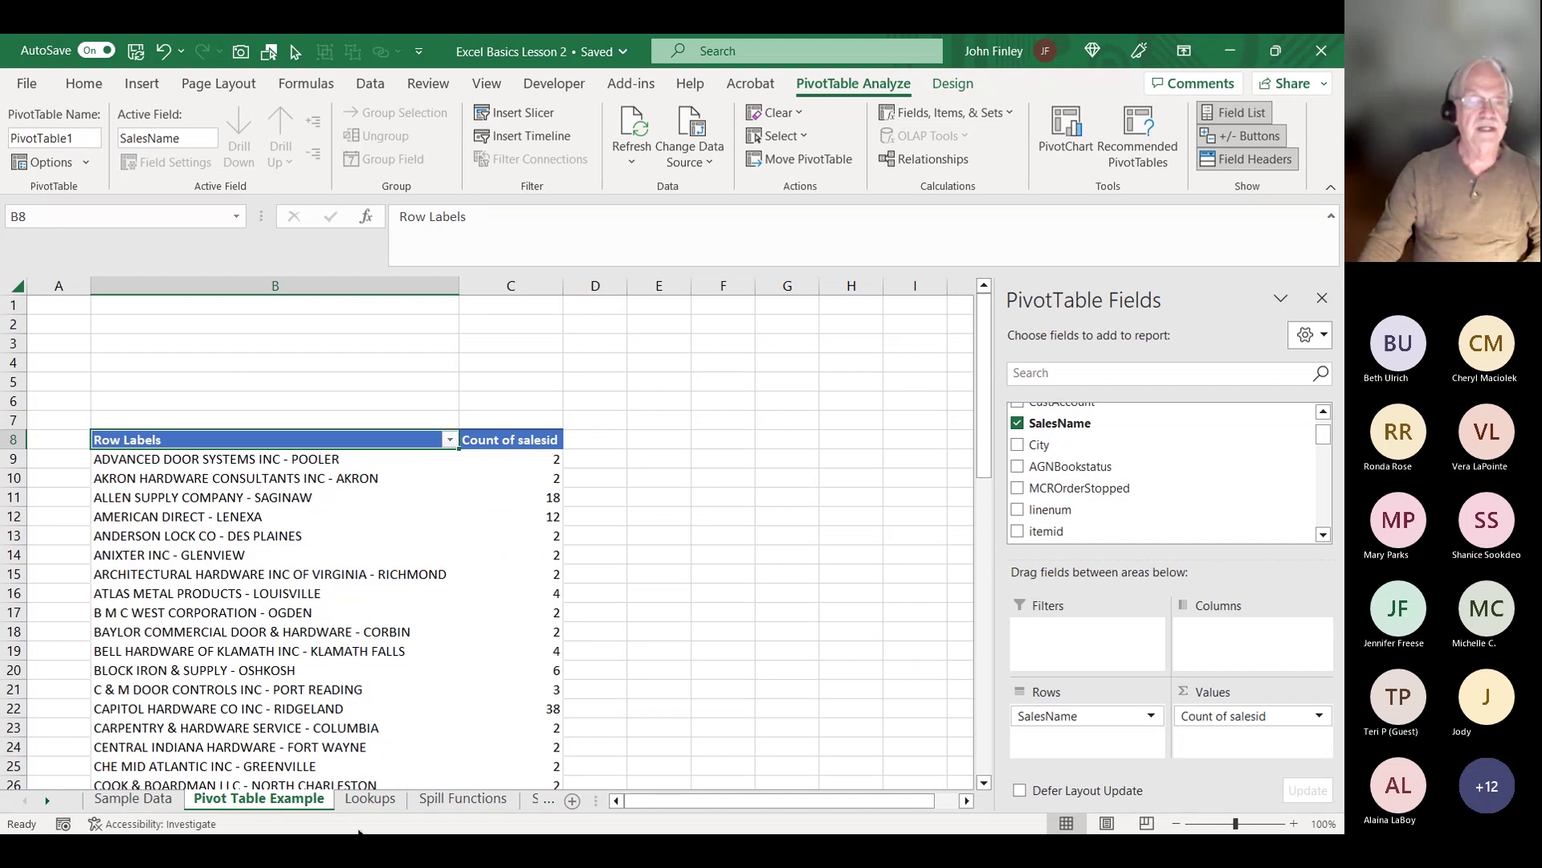
- Review the source rows on the Sample Data sheet and compare them with the PivotTable's counts per SalesName
left_click(134, 798)
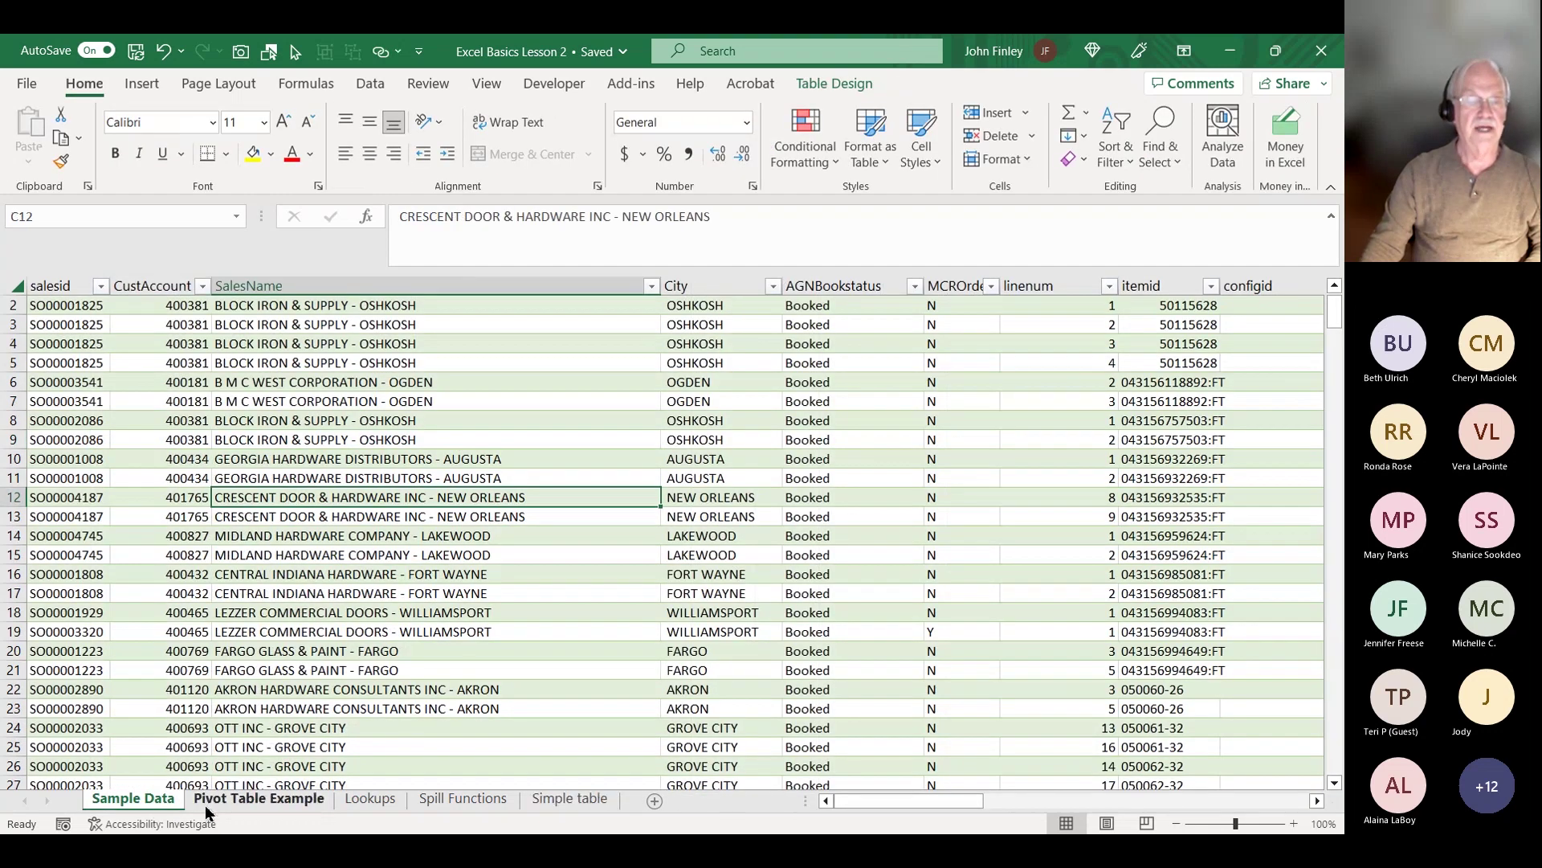
left_click(233, 799)
scroll(145, 562, "down", 2)
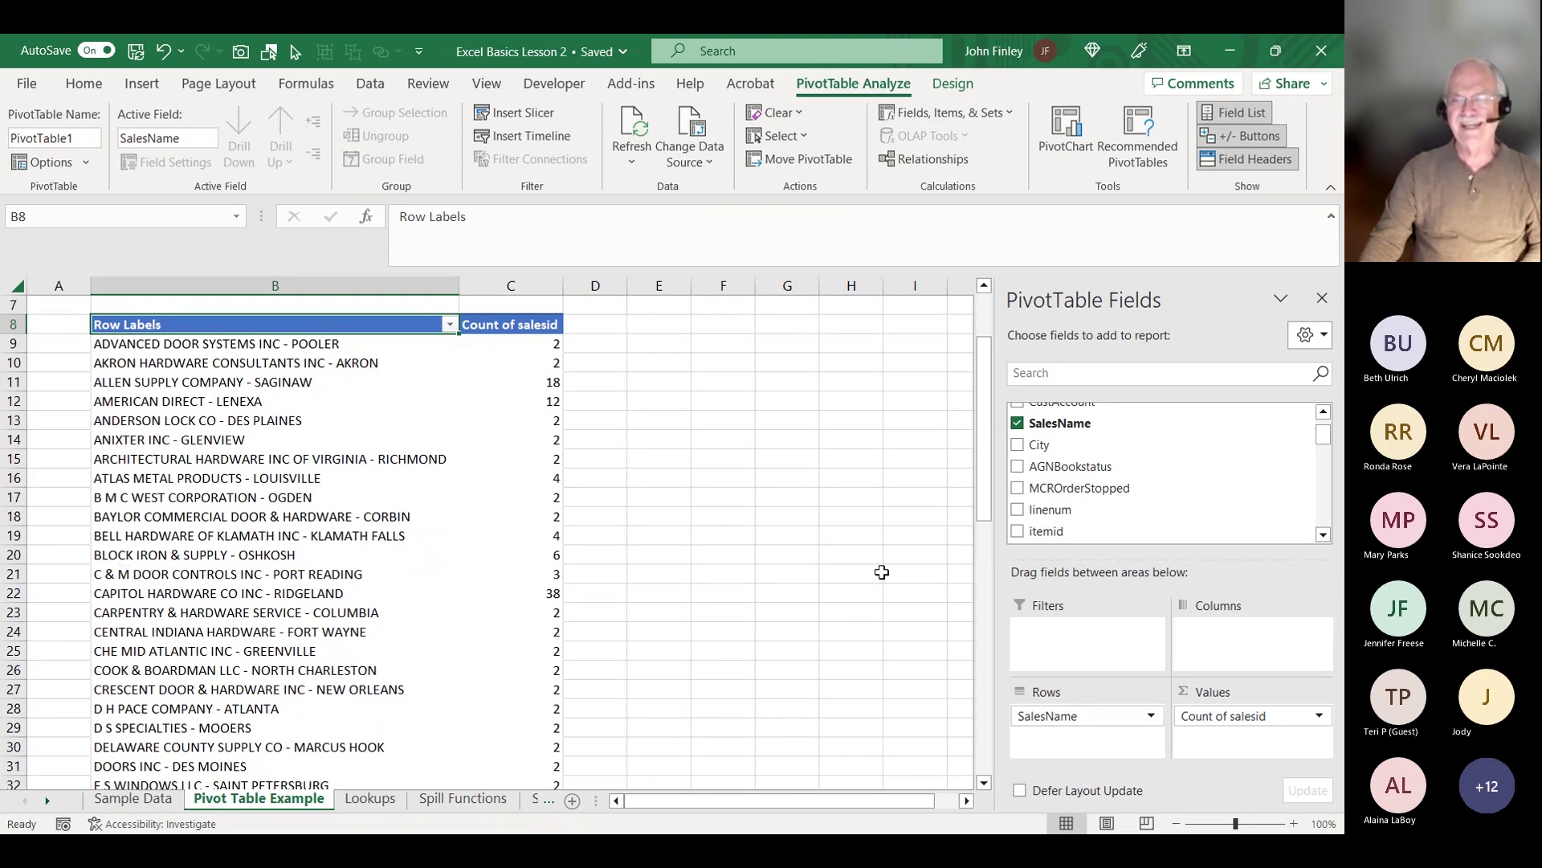
- Check which summary functions and options are offered for the count of salesid values in the PivotTable
left_click(550, 580)
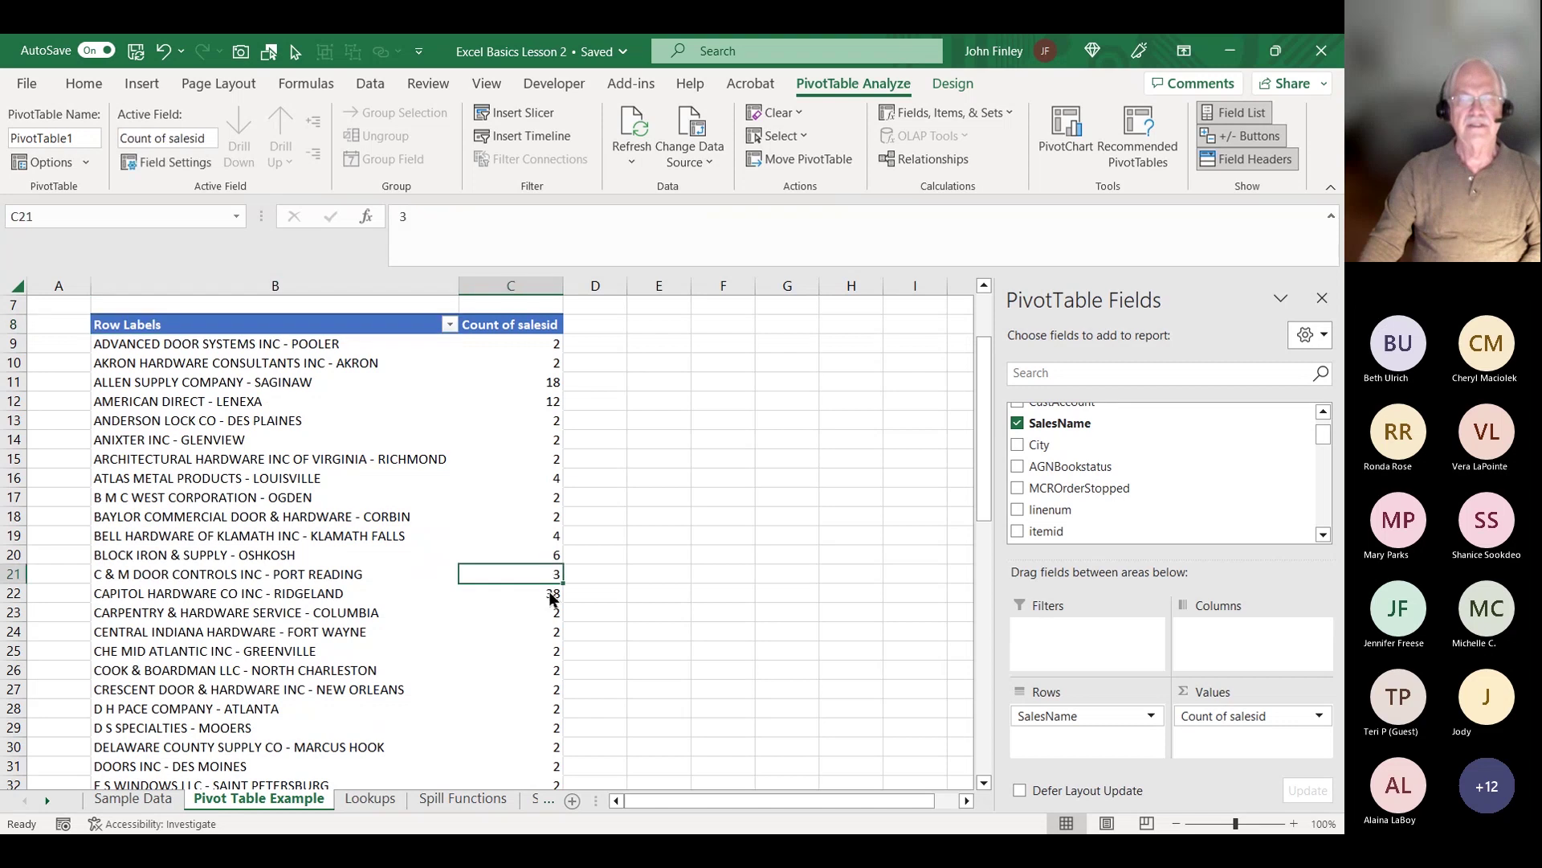
right_click(552, 592)
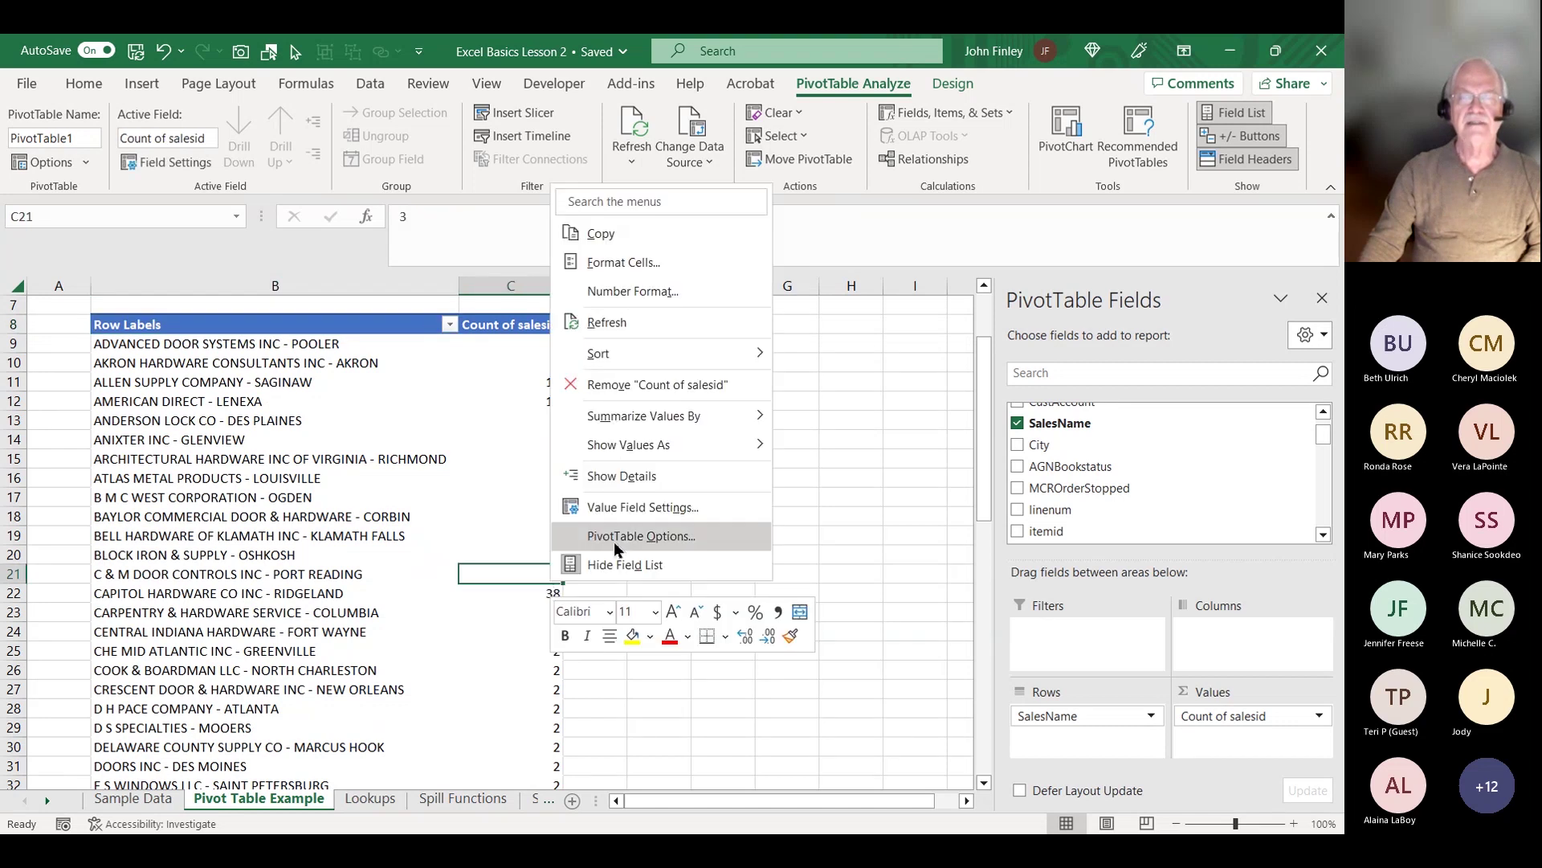
mouse_move(691, 416)
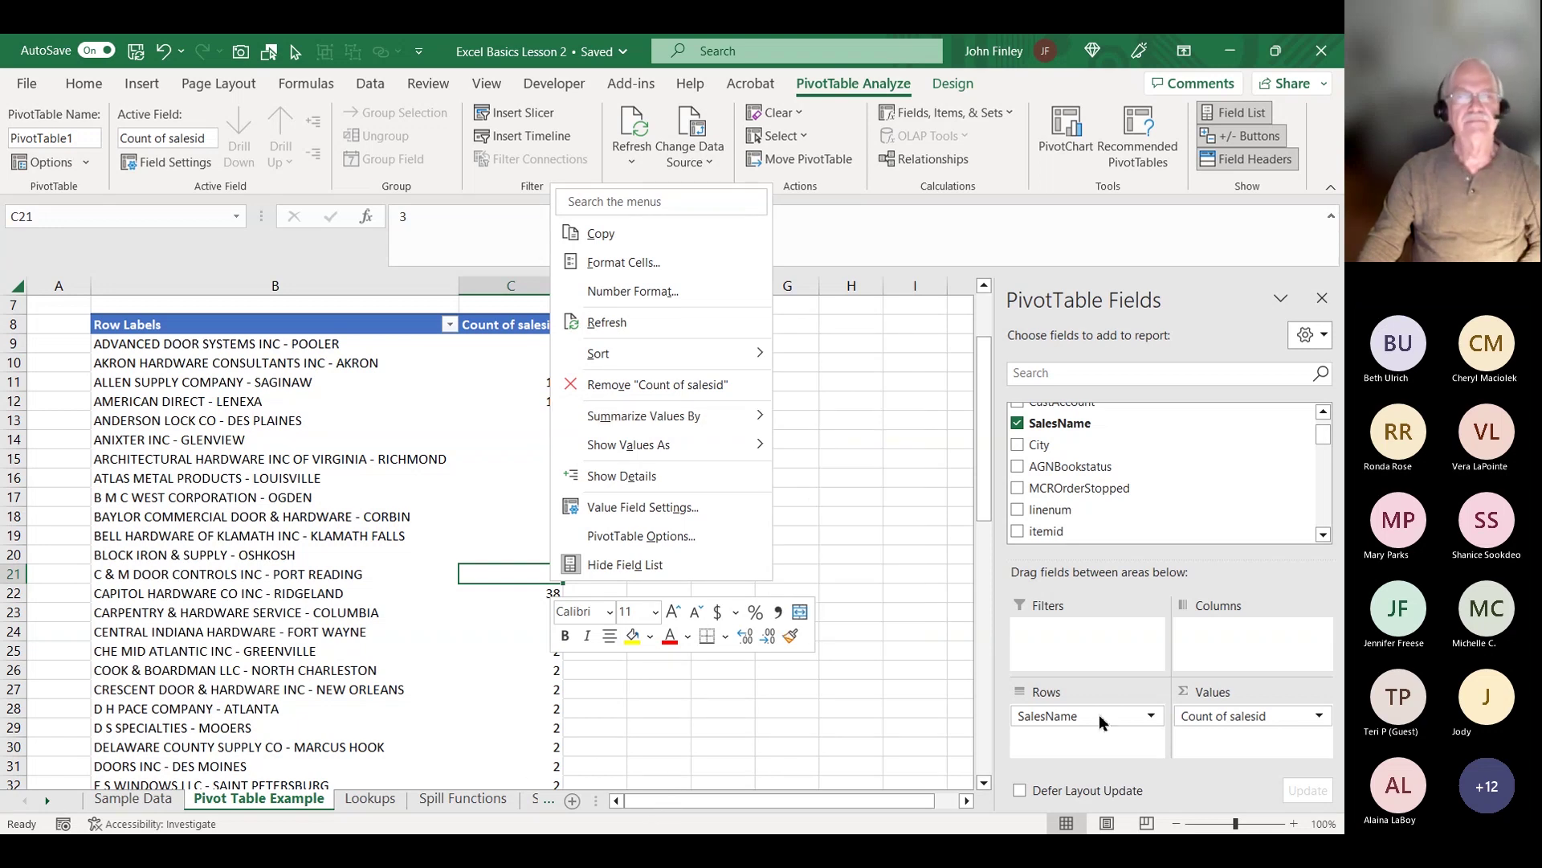
key("Escape")
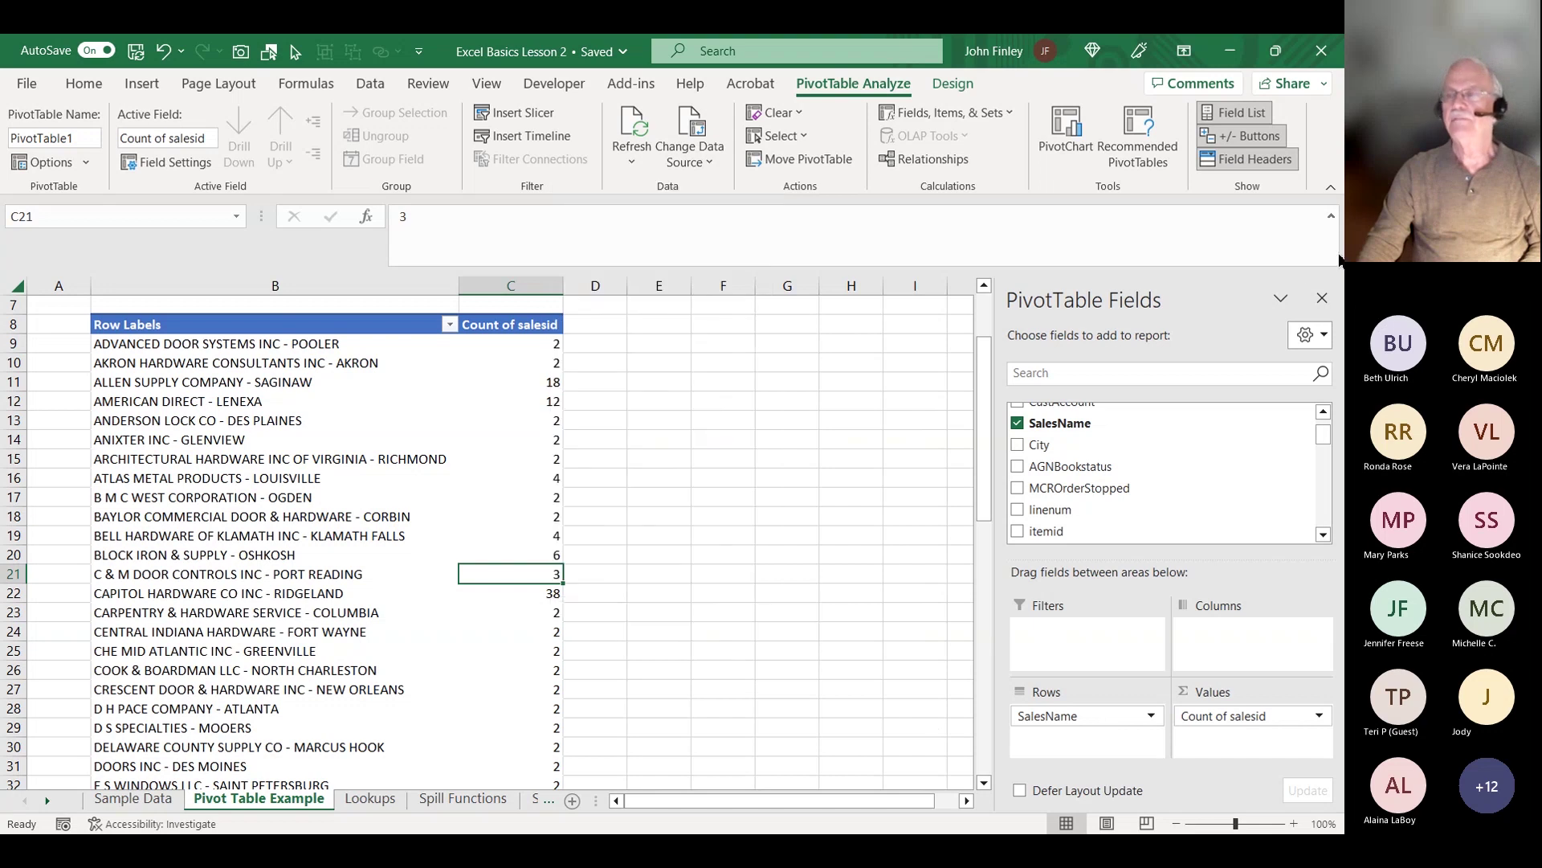
- Close the PivotTable field list and delete the entire PivotTable from the Pivot Table Example sheet
left_click(1321, 298)
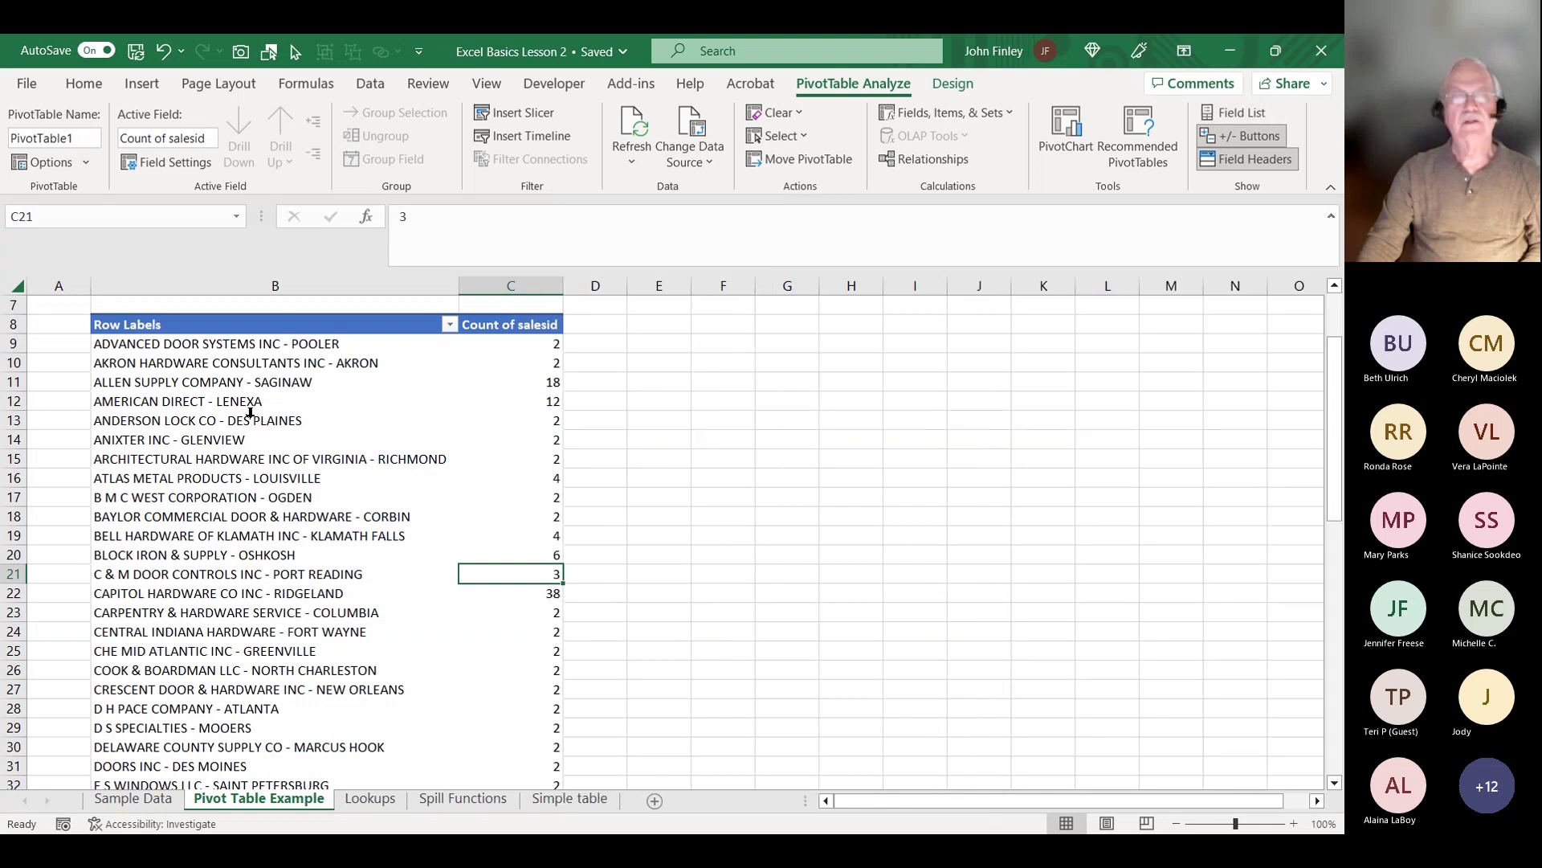
left_click(105, 325)
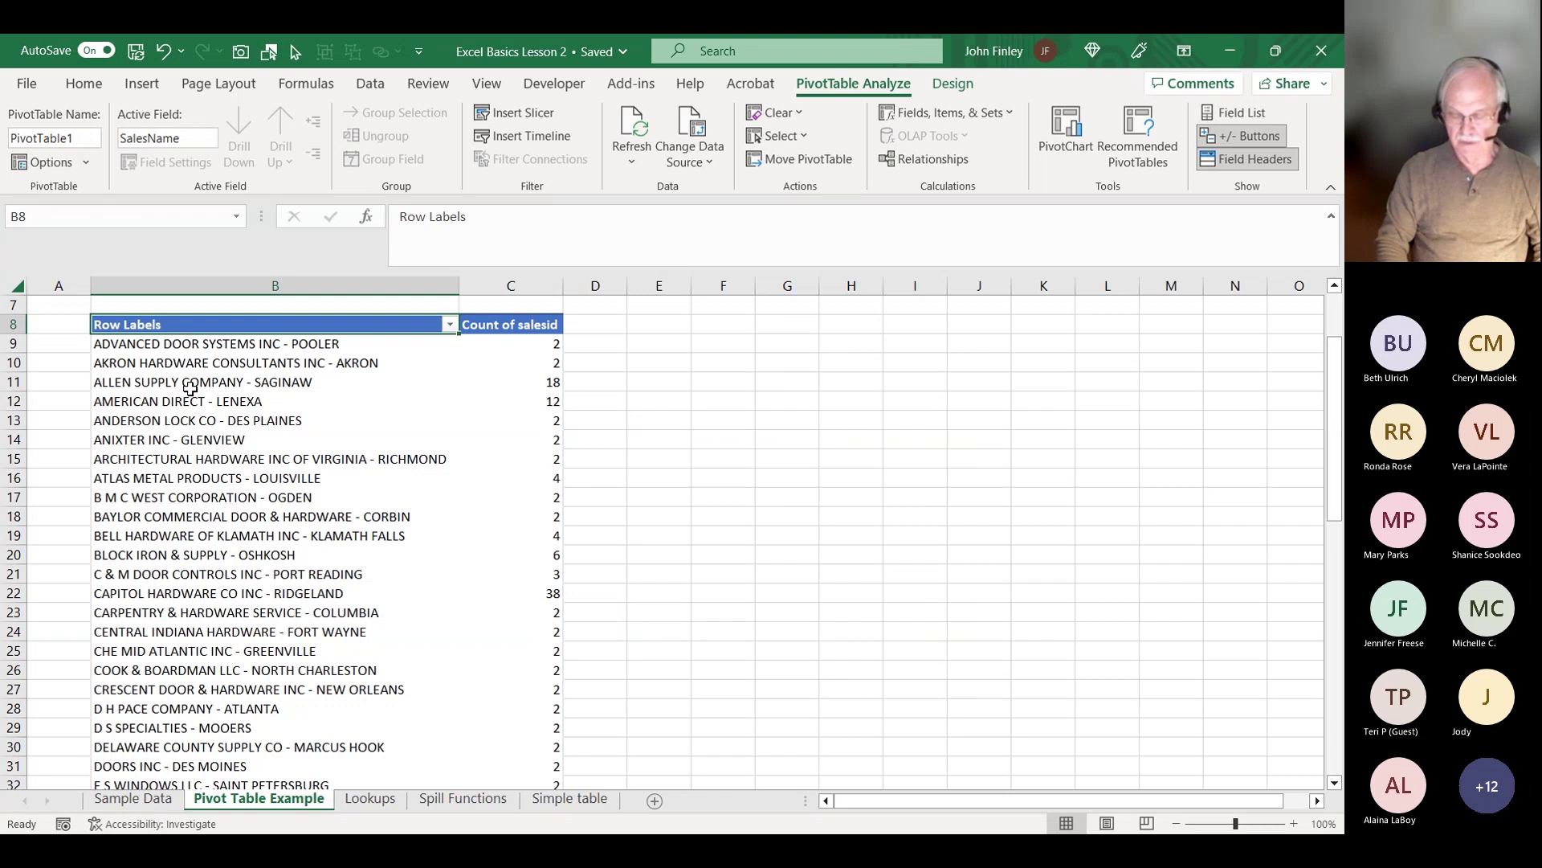
key("shift+Right")
key("ctrl+shift+Down")
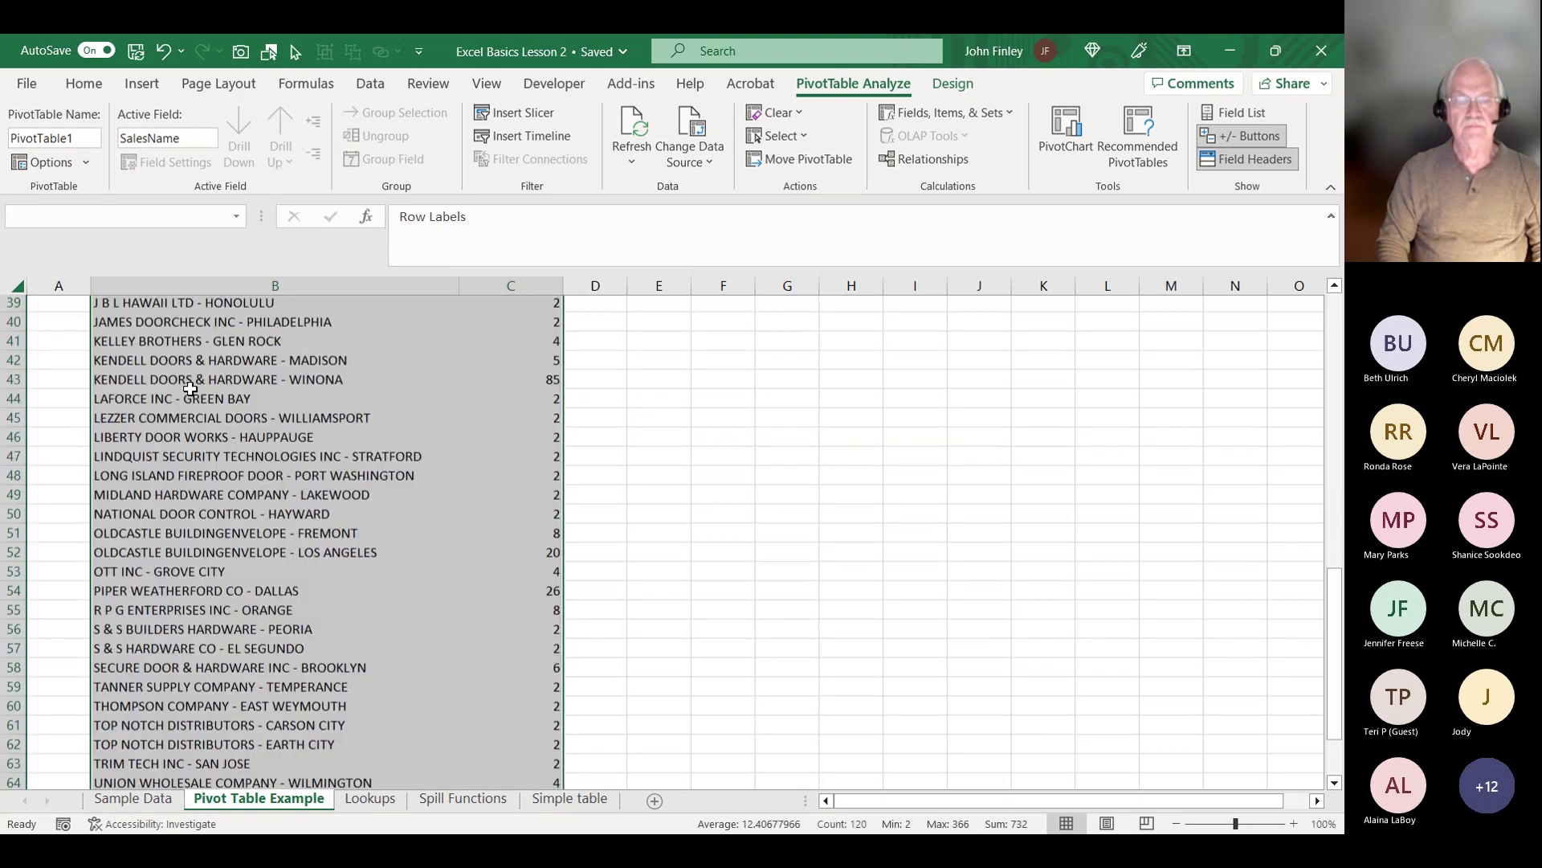
key("Delete")
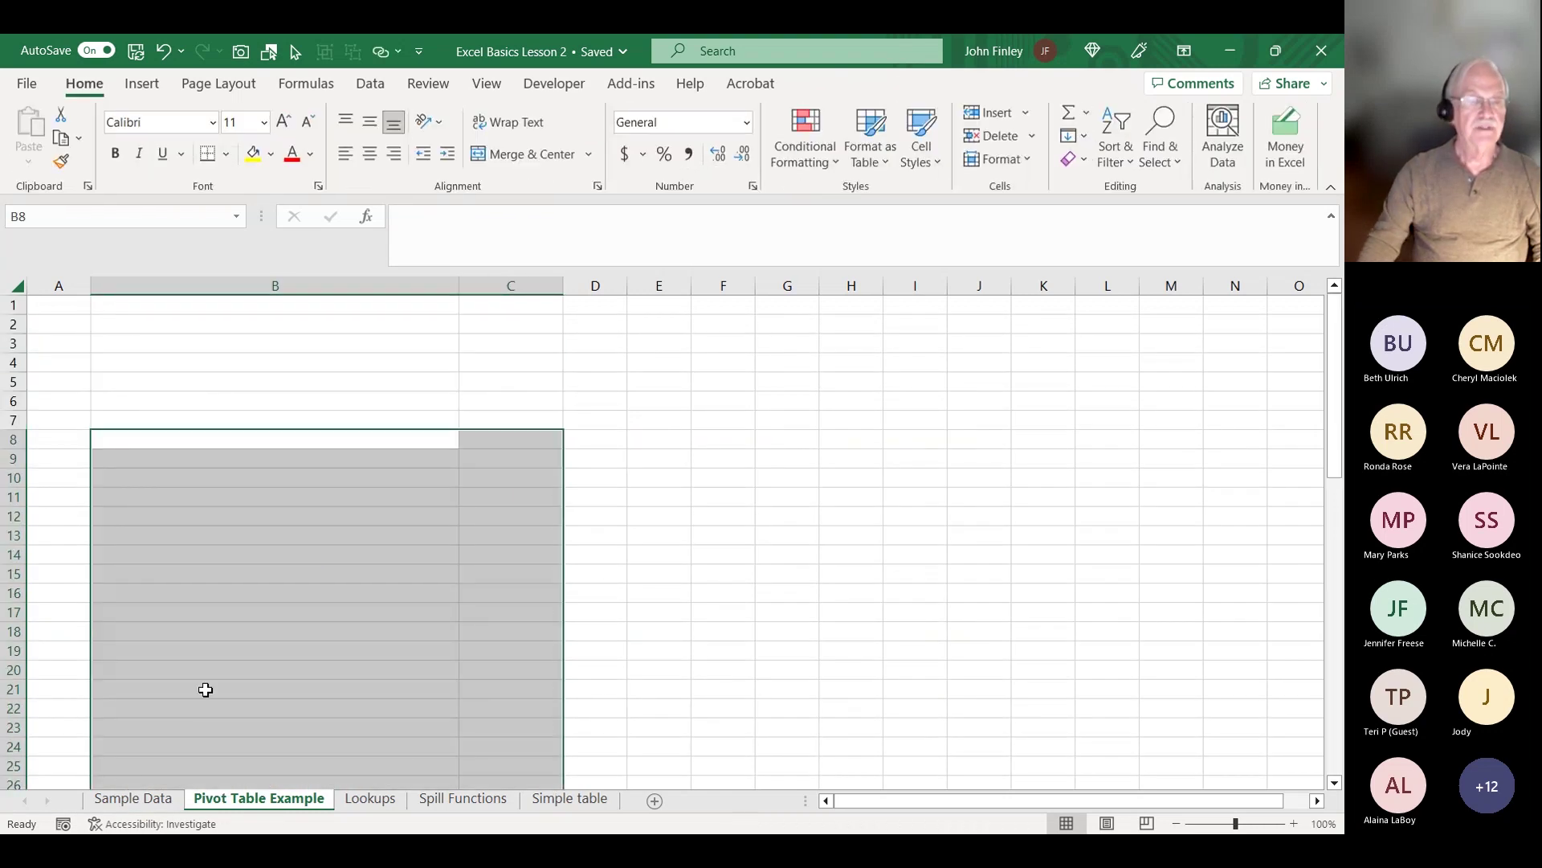
- Create a new PivotTable from the Orders table at cell B8 of the existing Pivot Table Example sheet, adding the data to the Data Model
left_click(134, 799)
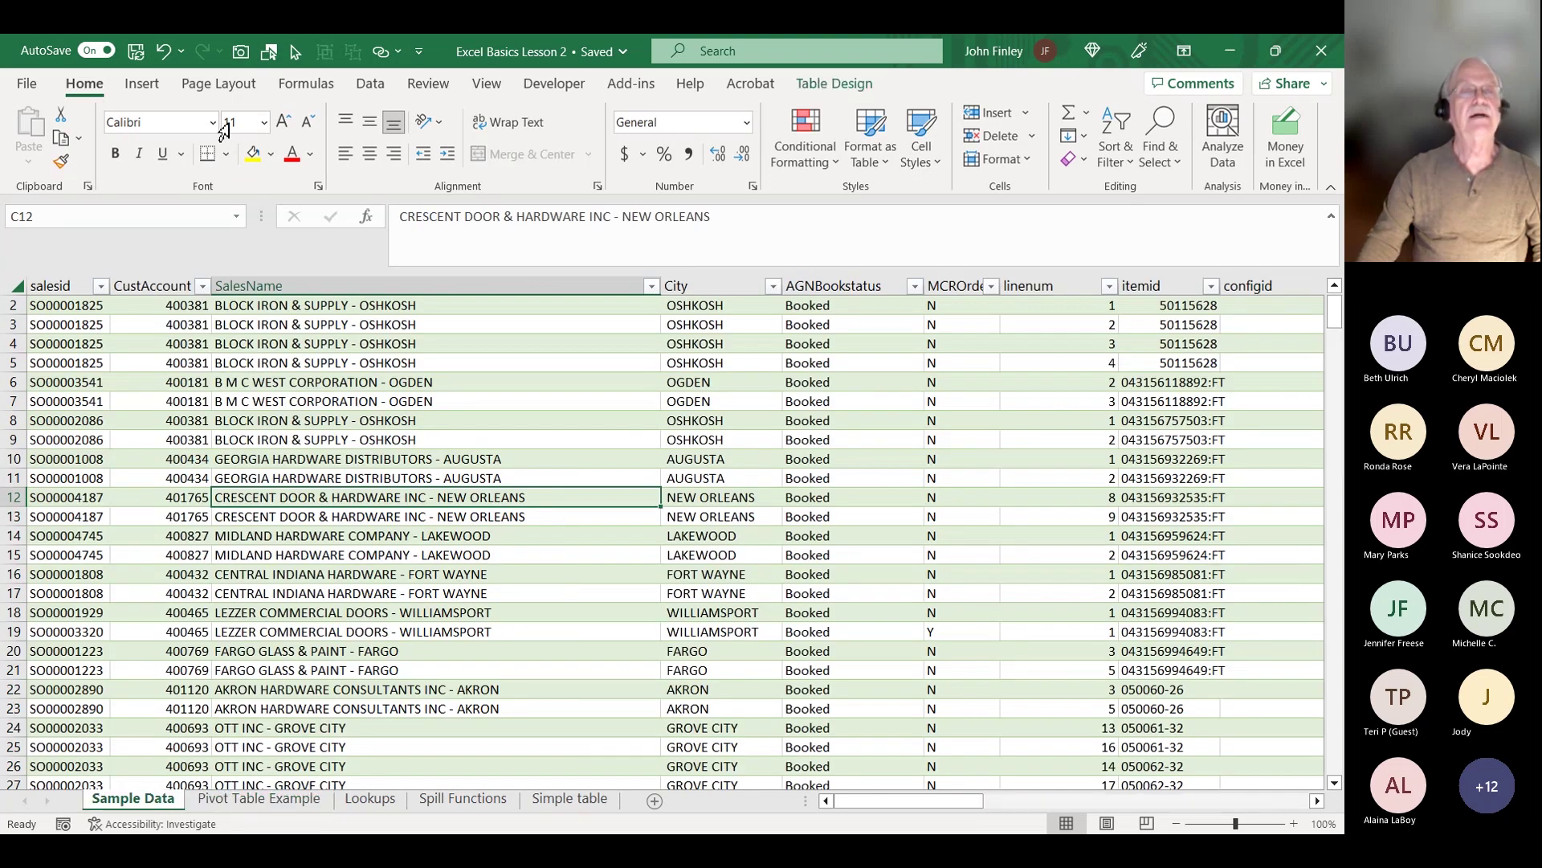
left_click(145, 86)
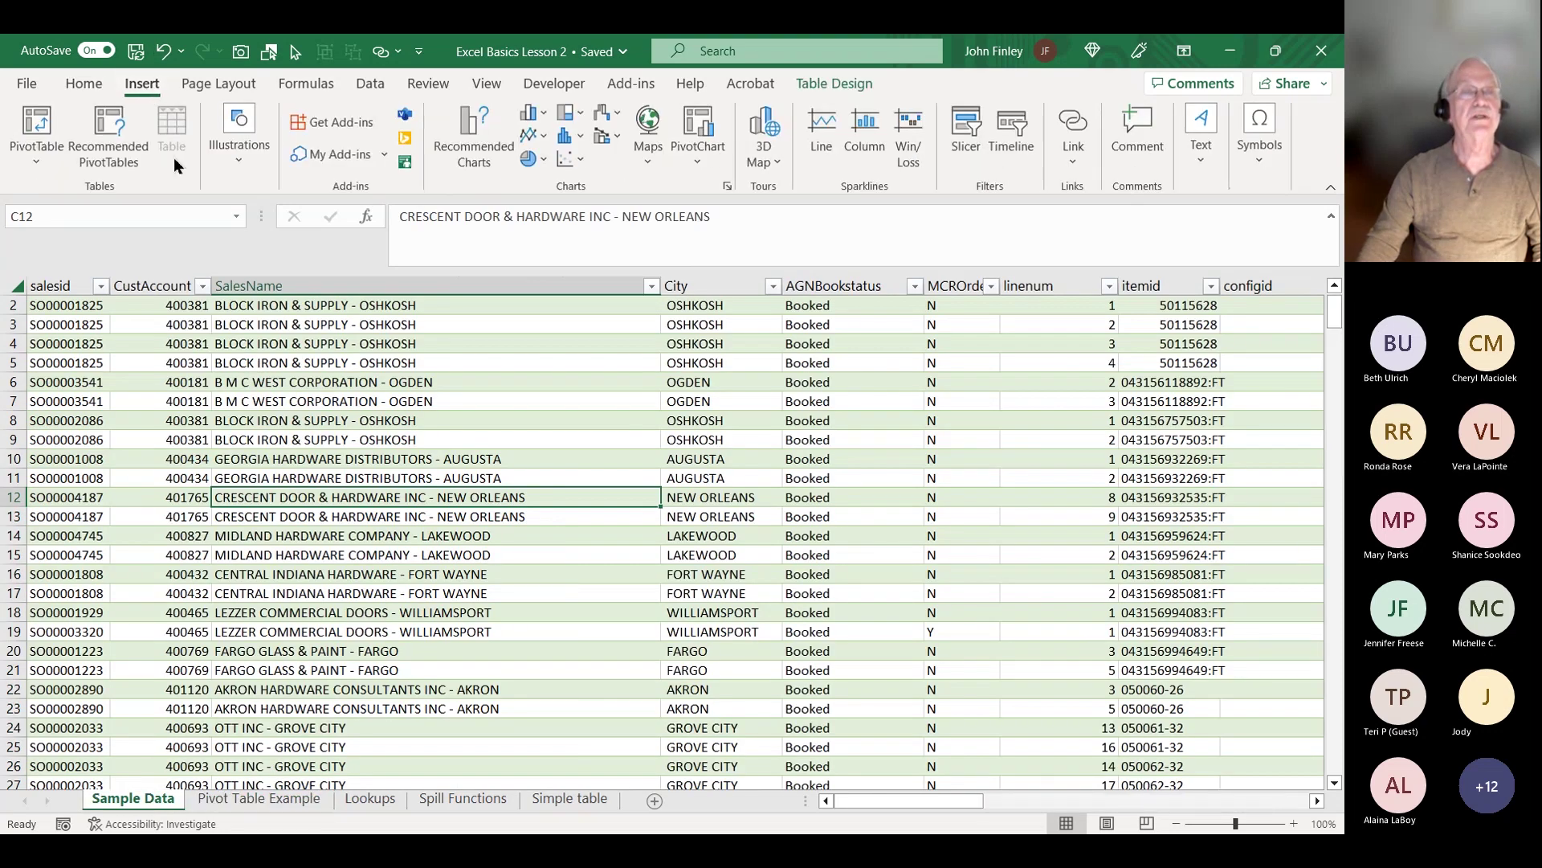
left_click(42, 161)
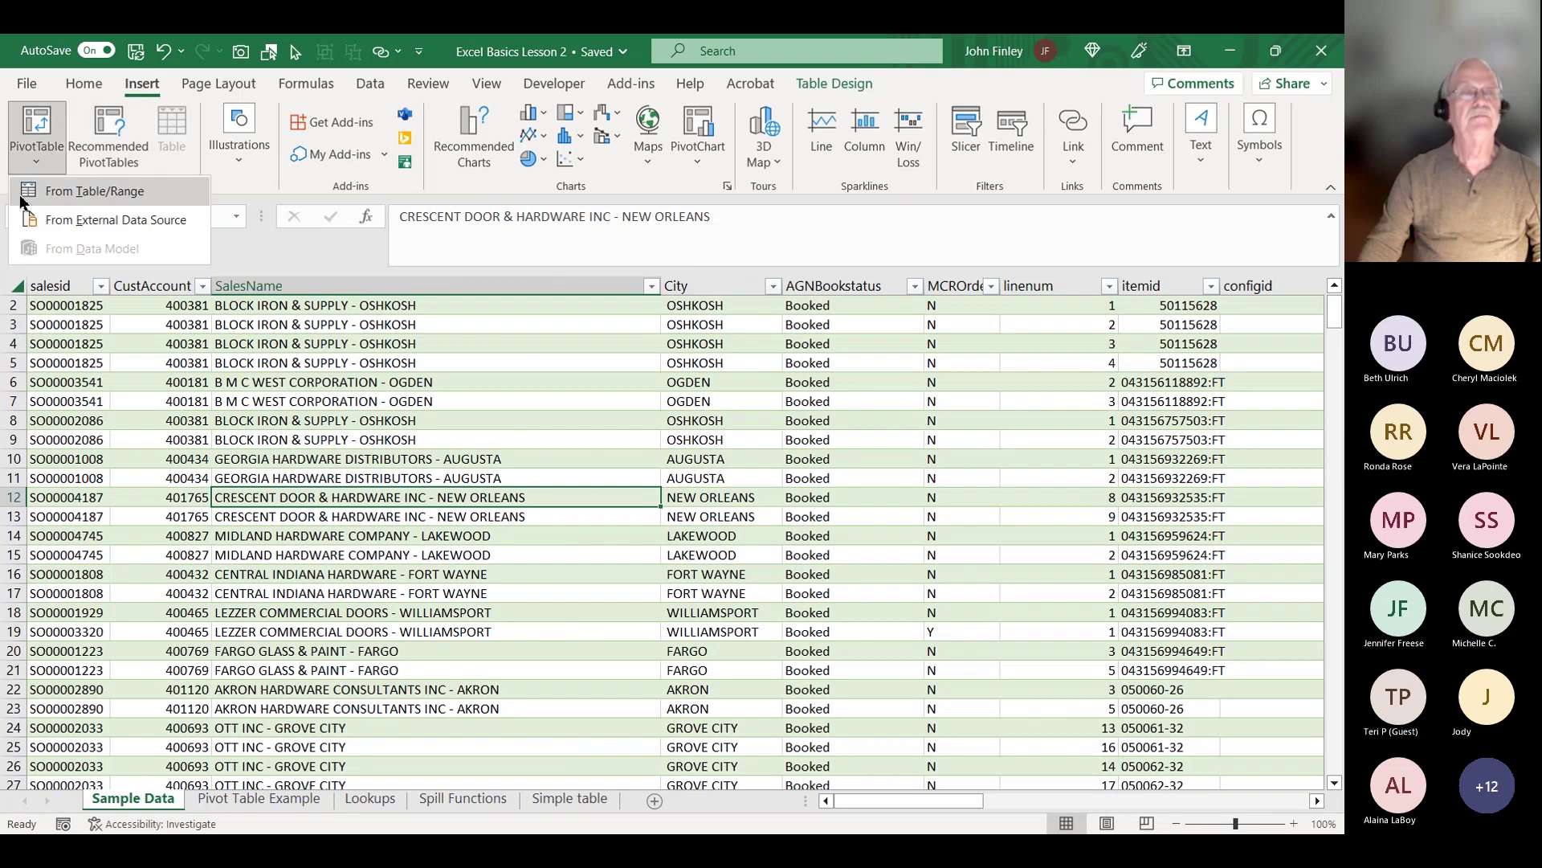
left_click(118, 193)
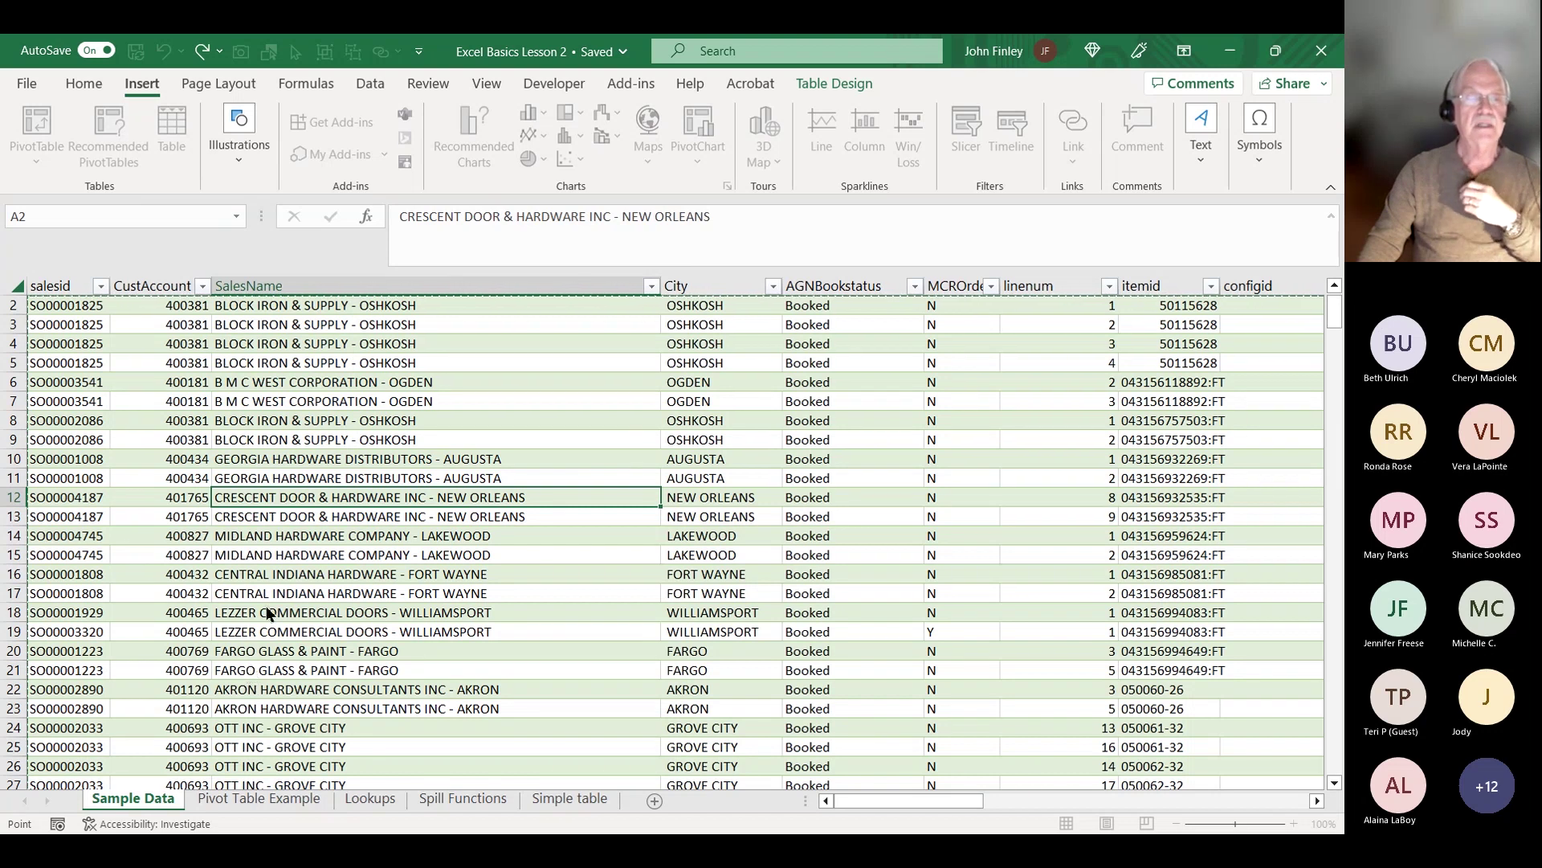
type(")")
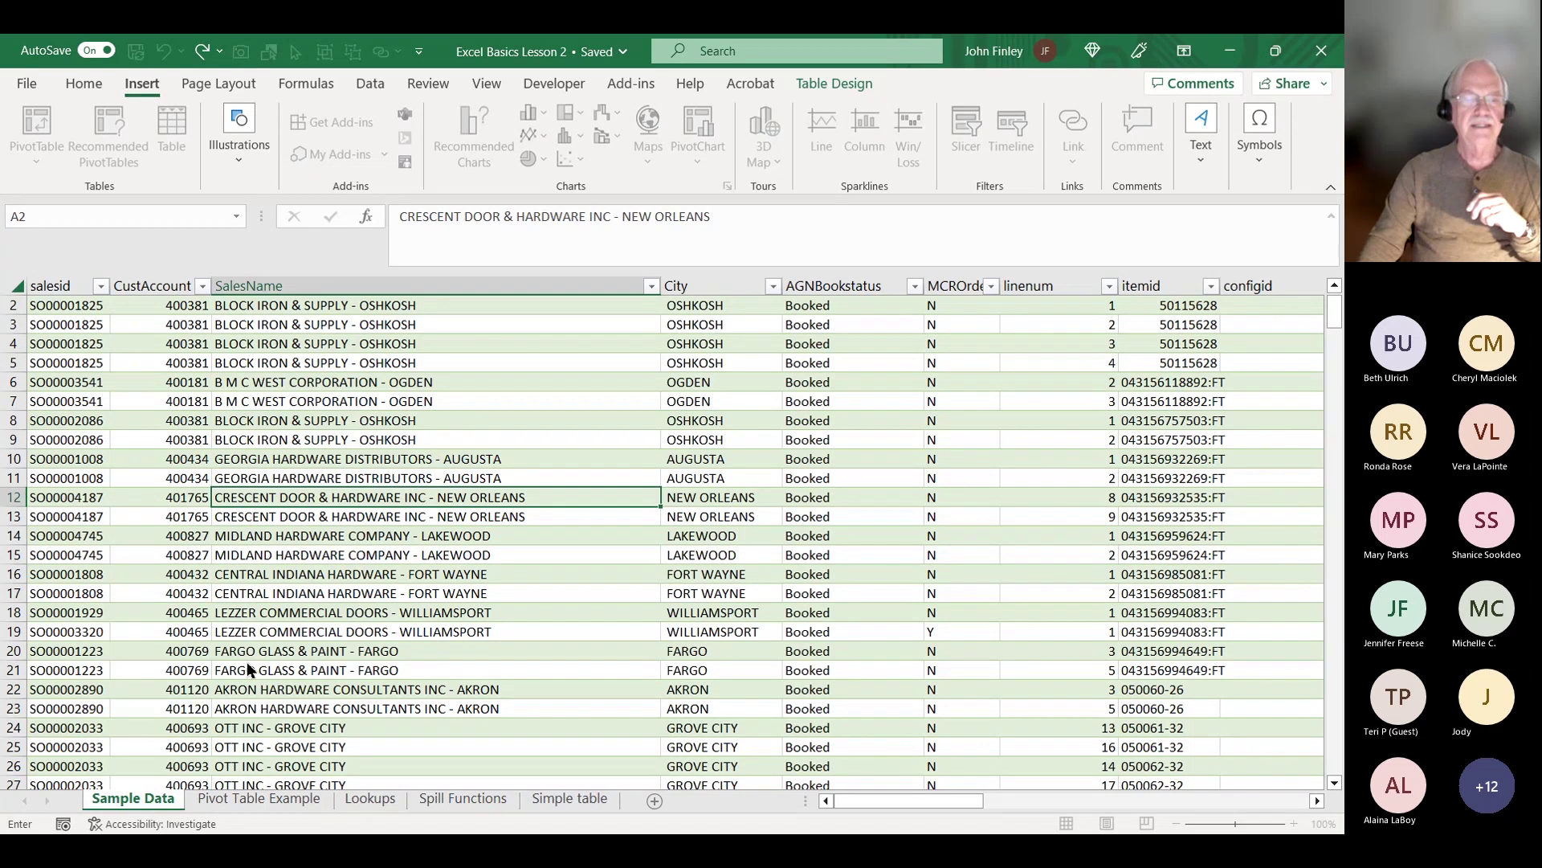
key("Escape")
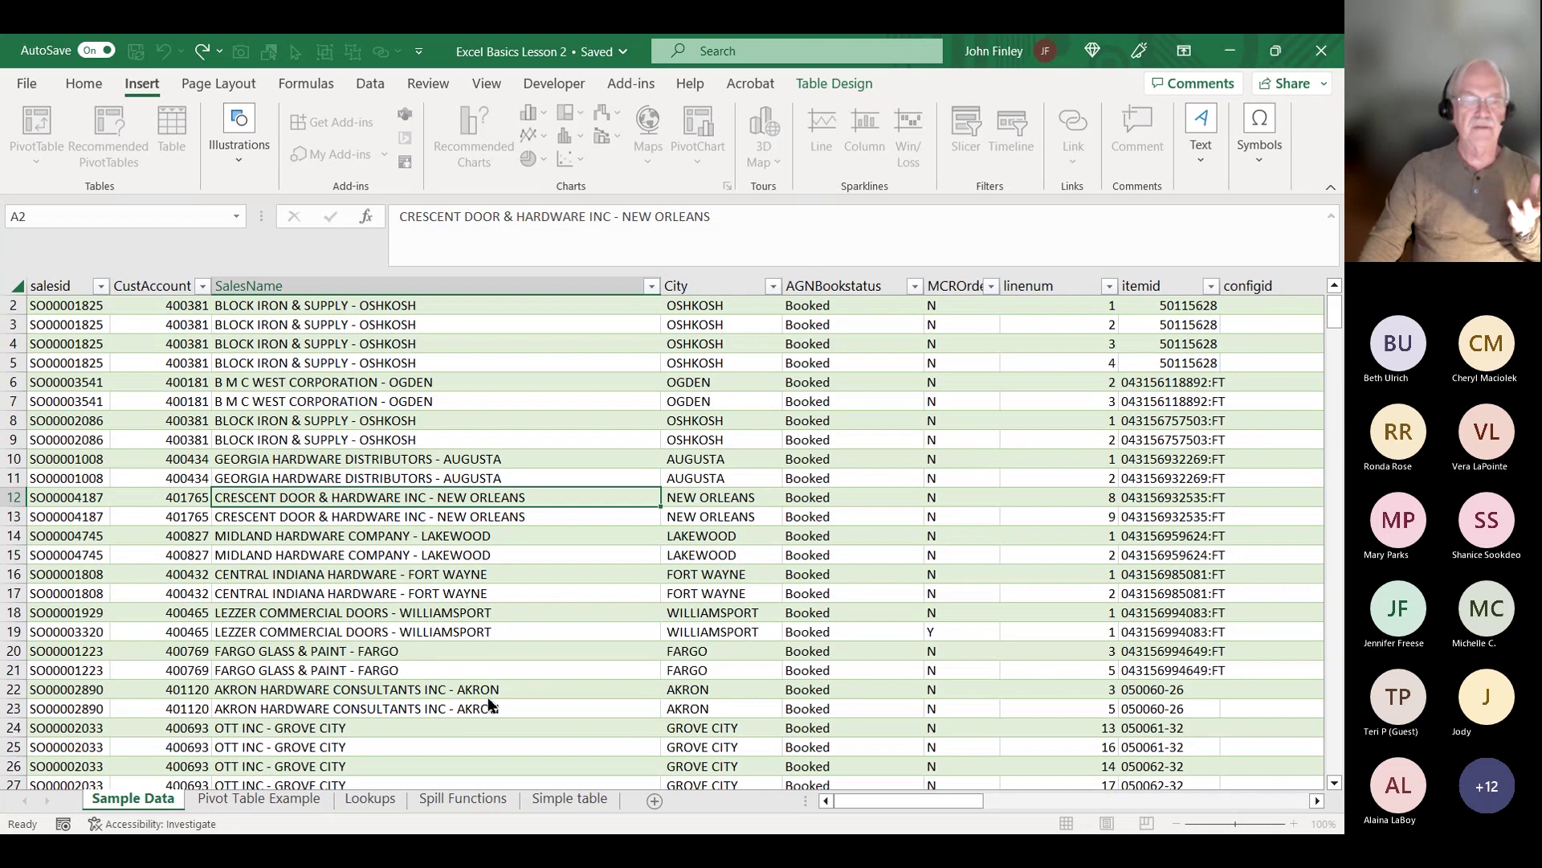
left_click(332, 499)
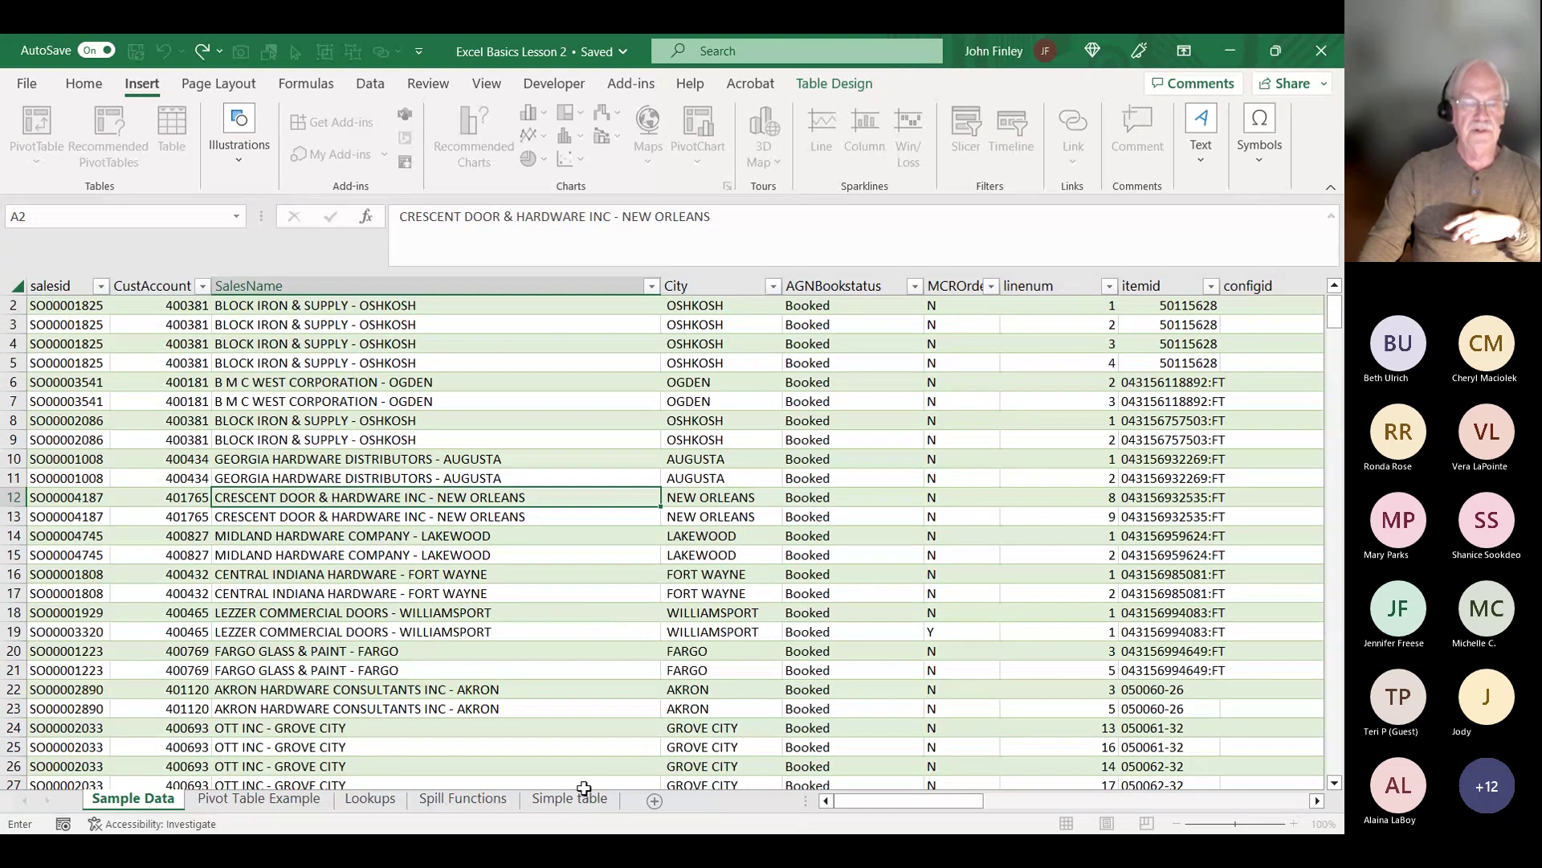
left_click(232, 797)
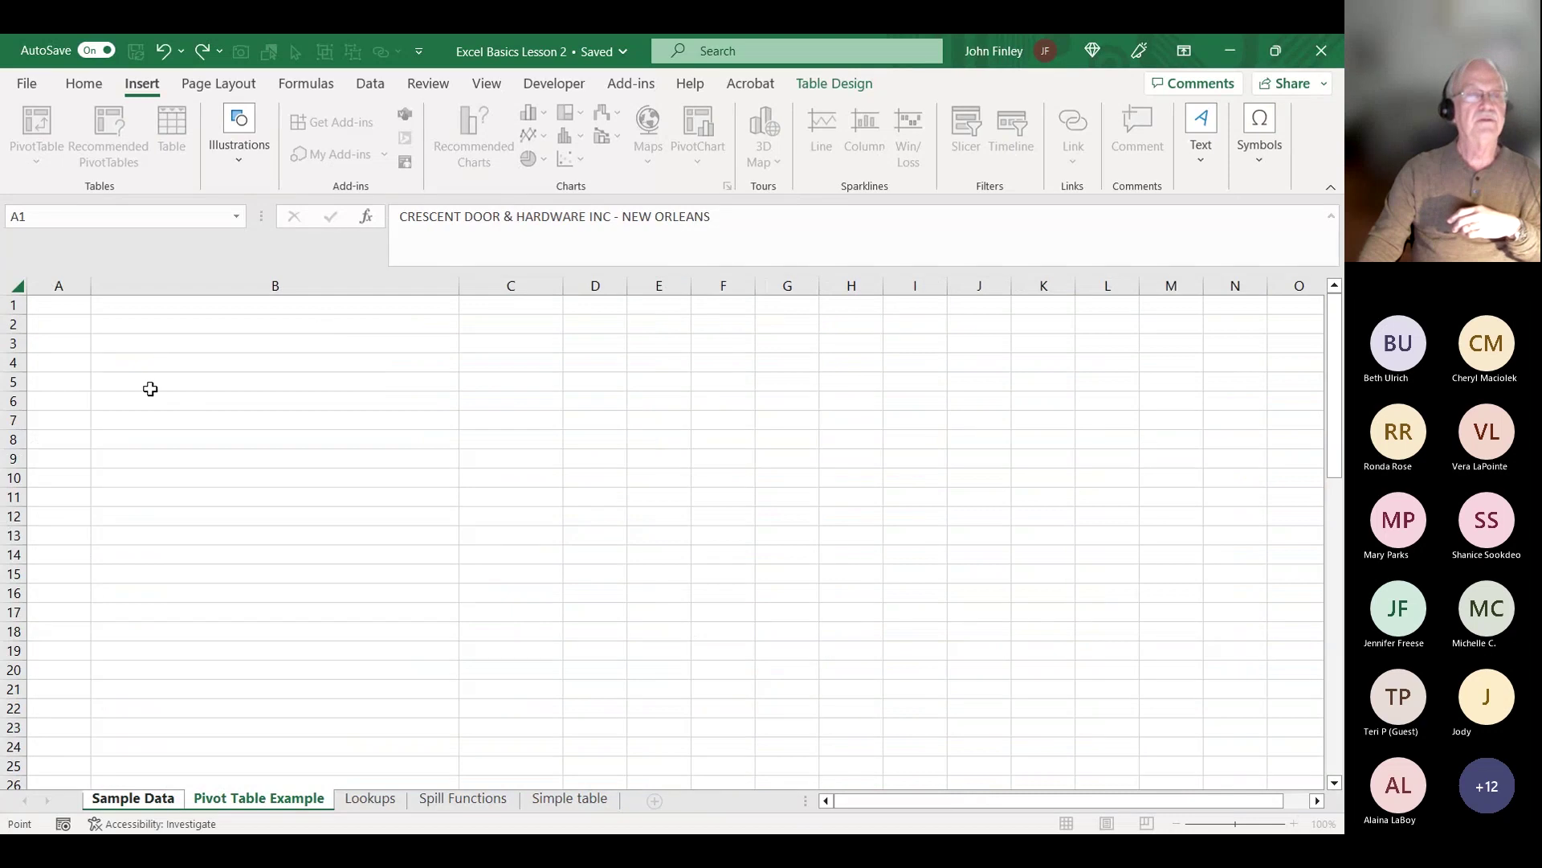
left_click(148, 447)
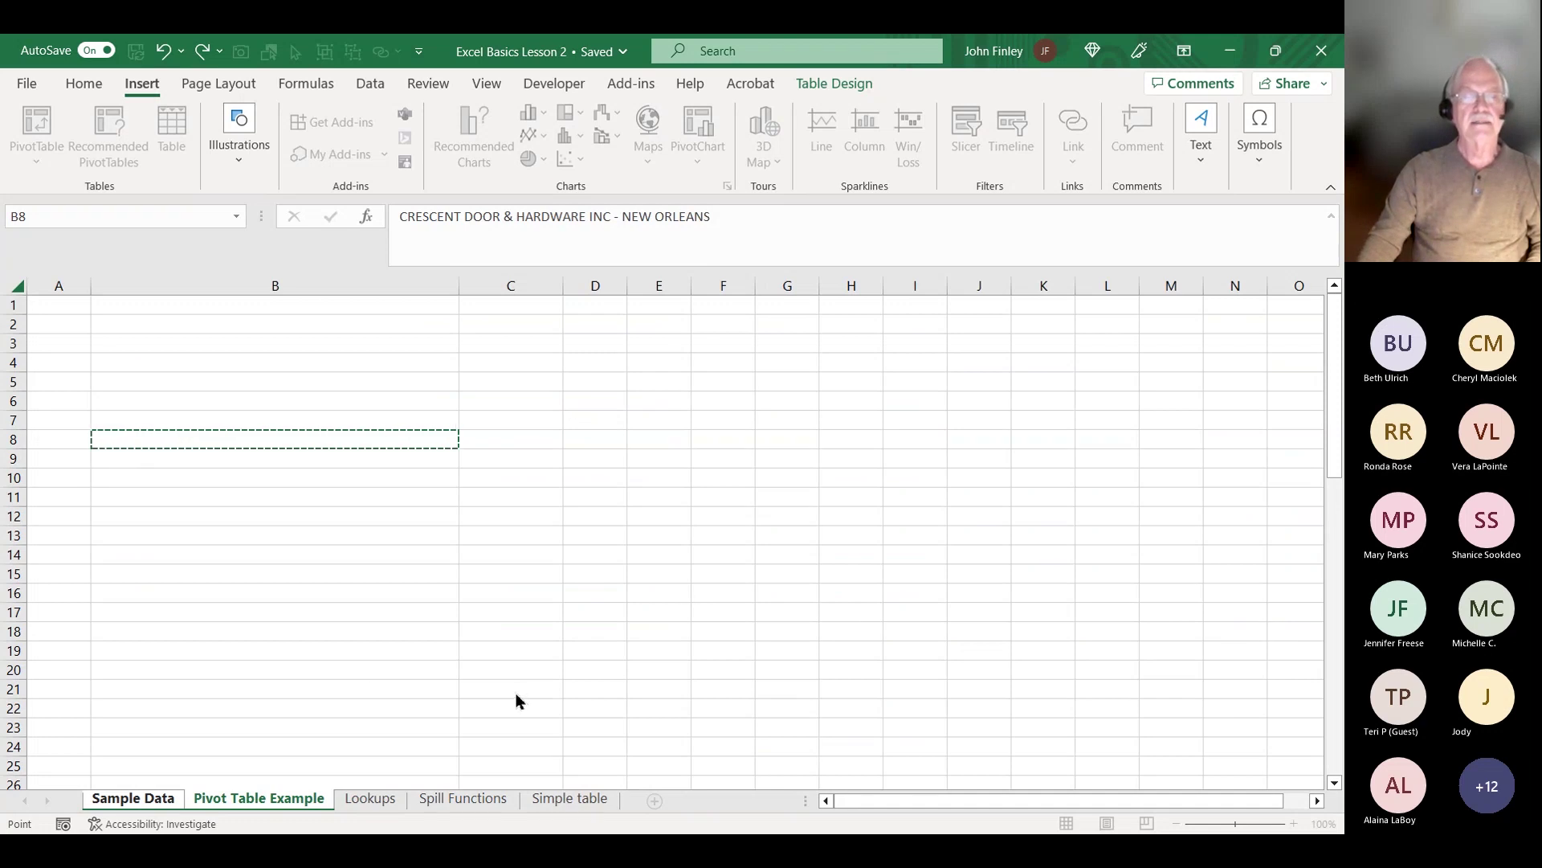
key("Return")
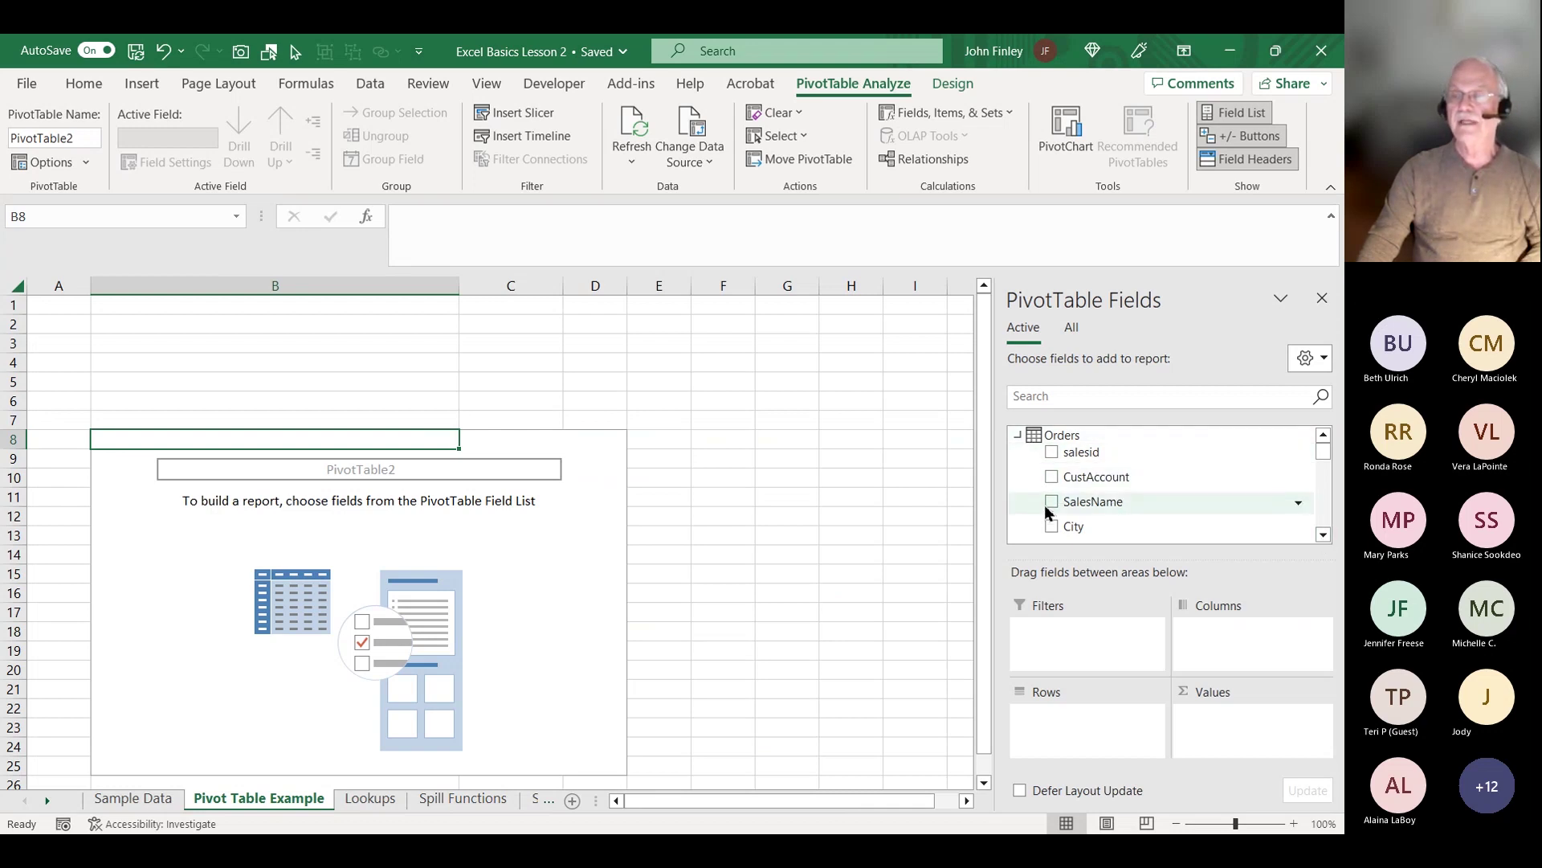
- Lay out the new PivotTable with SalesName in Rows and salesid in Values
left_click_drag(1055, 504, 1055, 743)
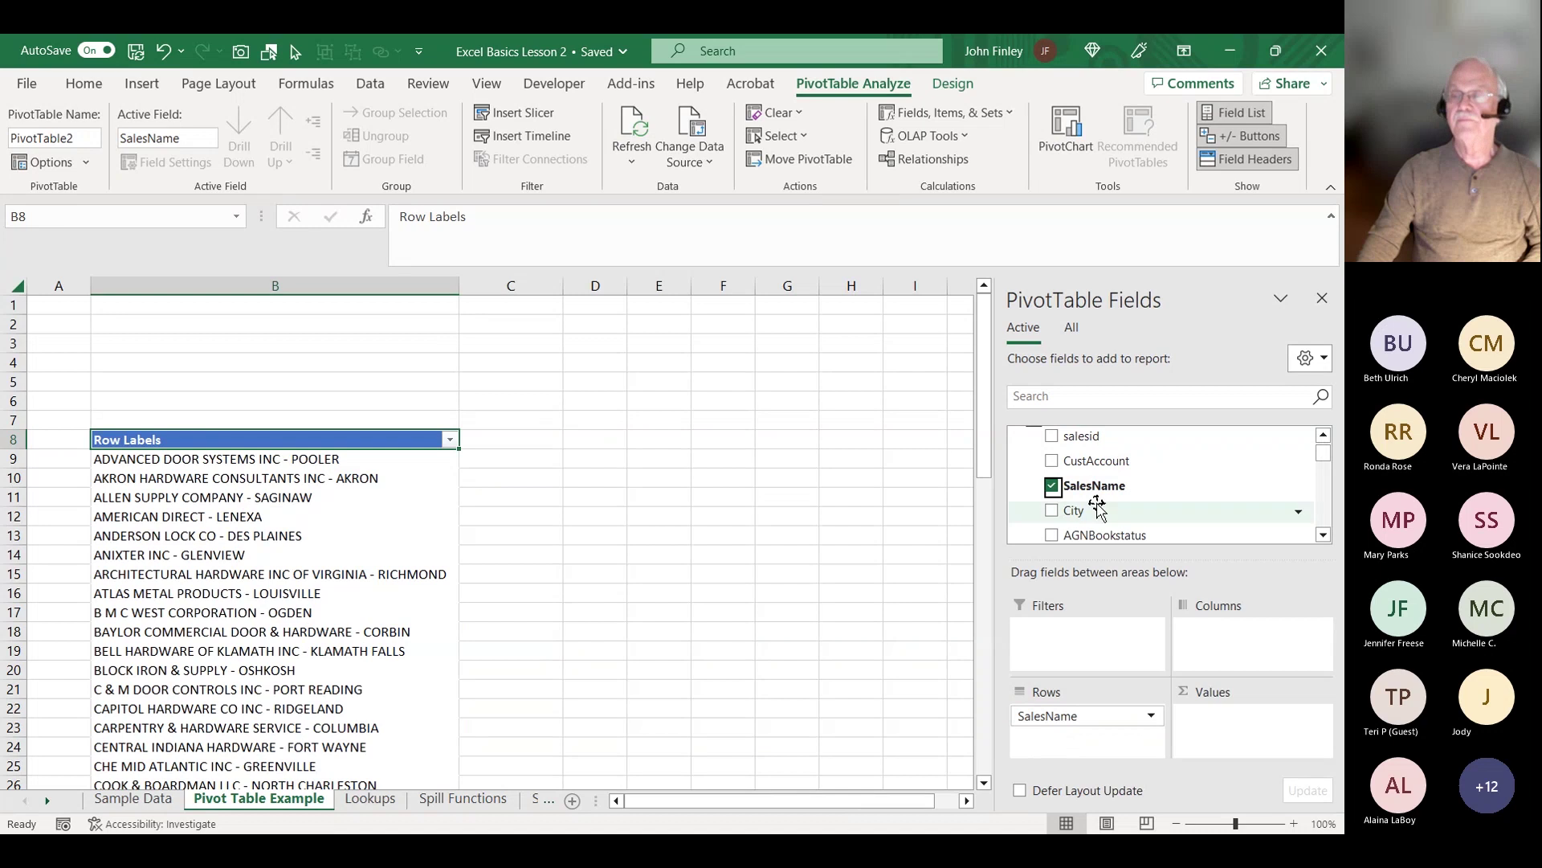
scroll(1147, 506, "up", 1)
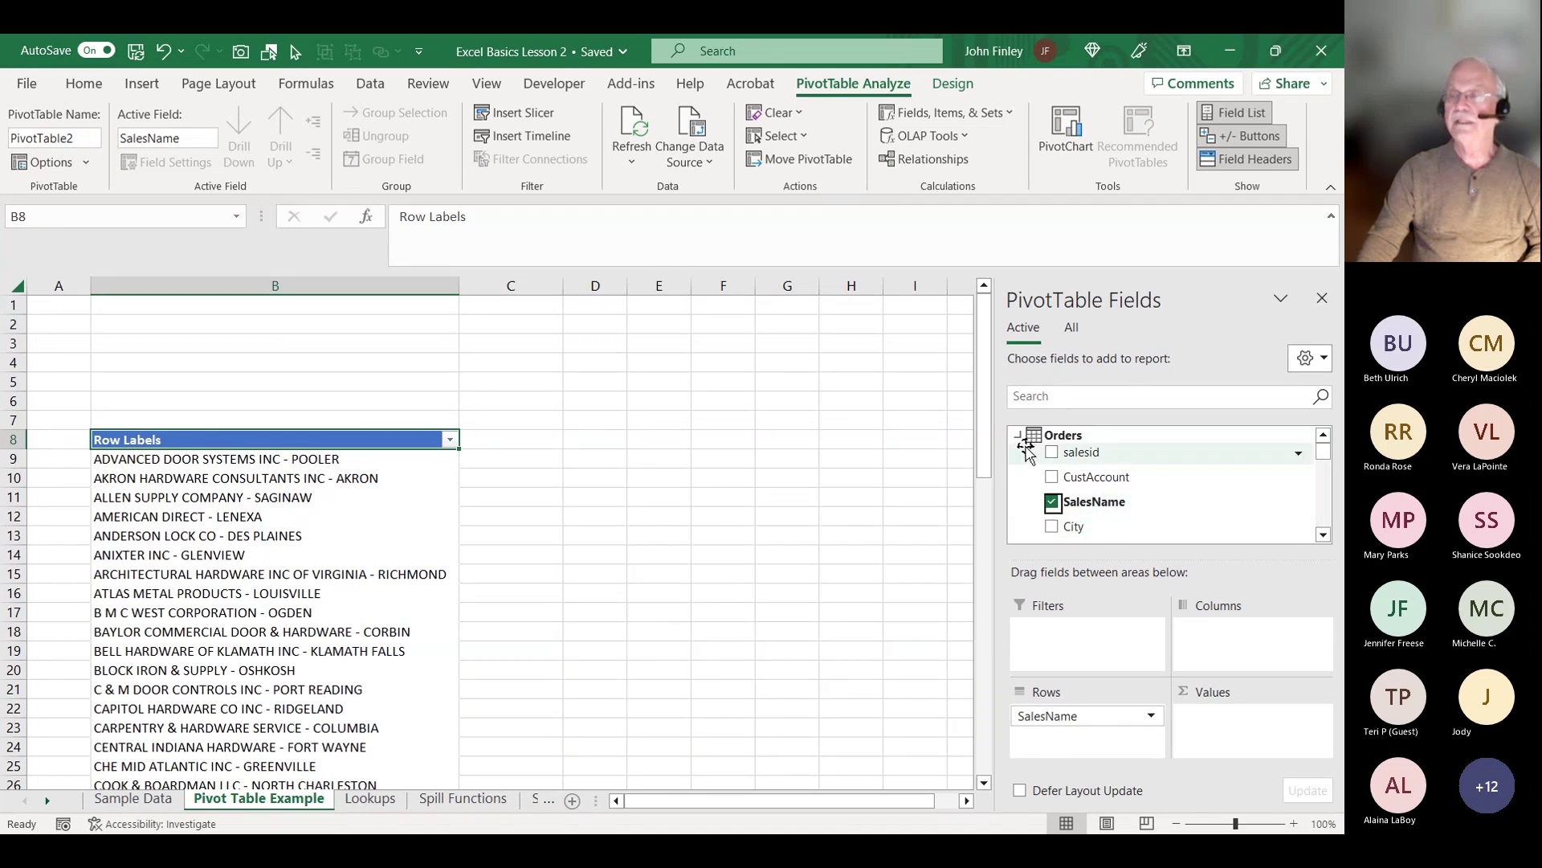
left_click_drag(1089, 458, 1217, 747)
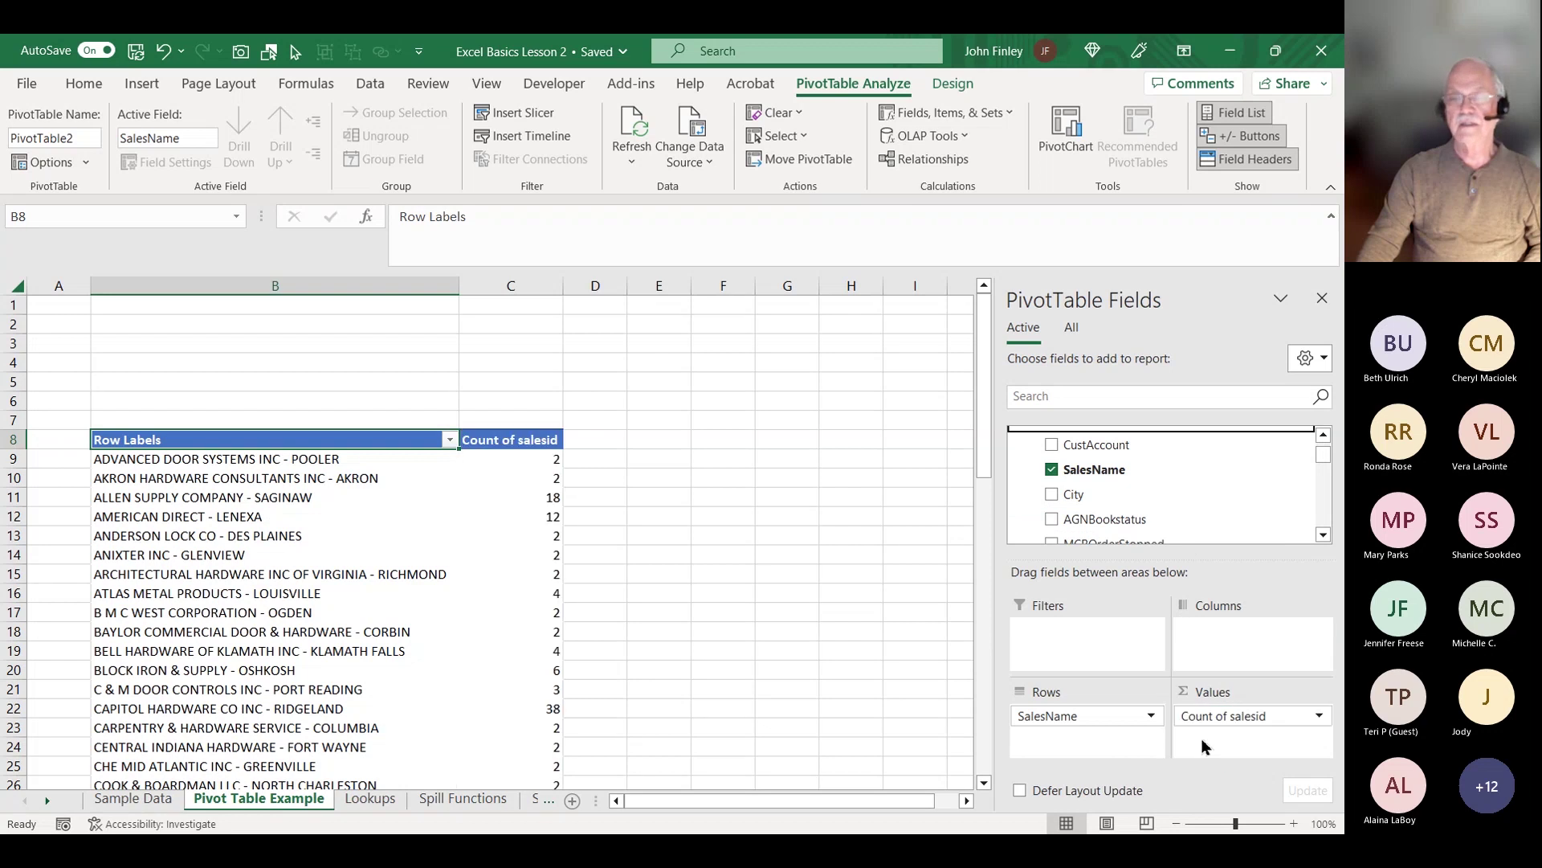
- Summarize the salesid values by Distinct Count instead of Count
right_click(546, 520)
mouse_move(640, 322)
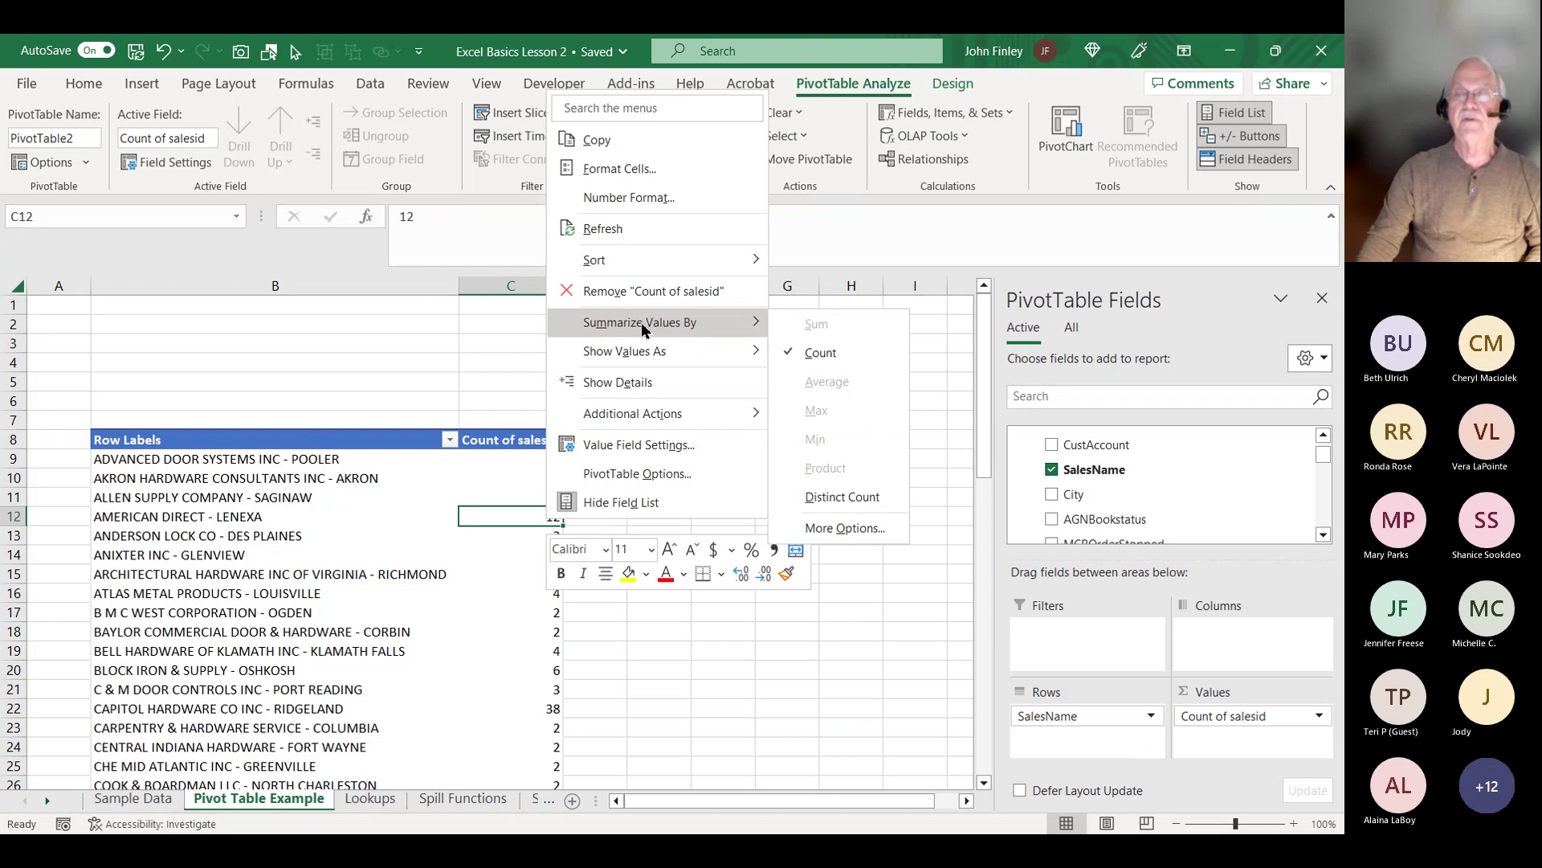
left_click(862, 505)
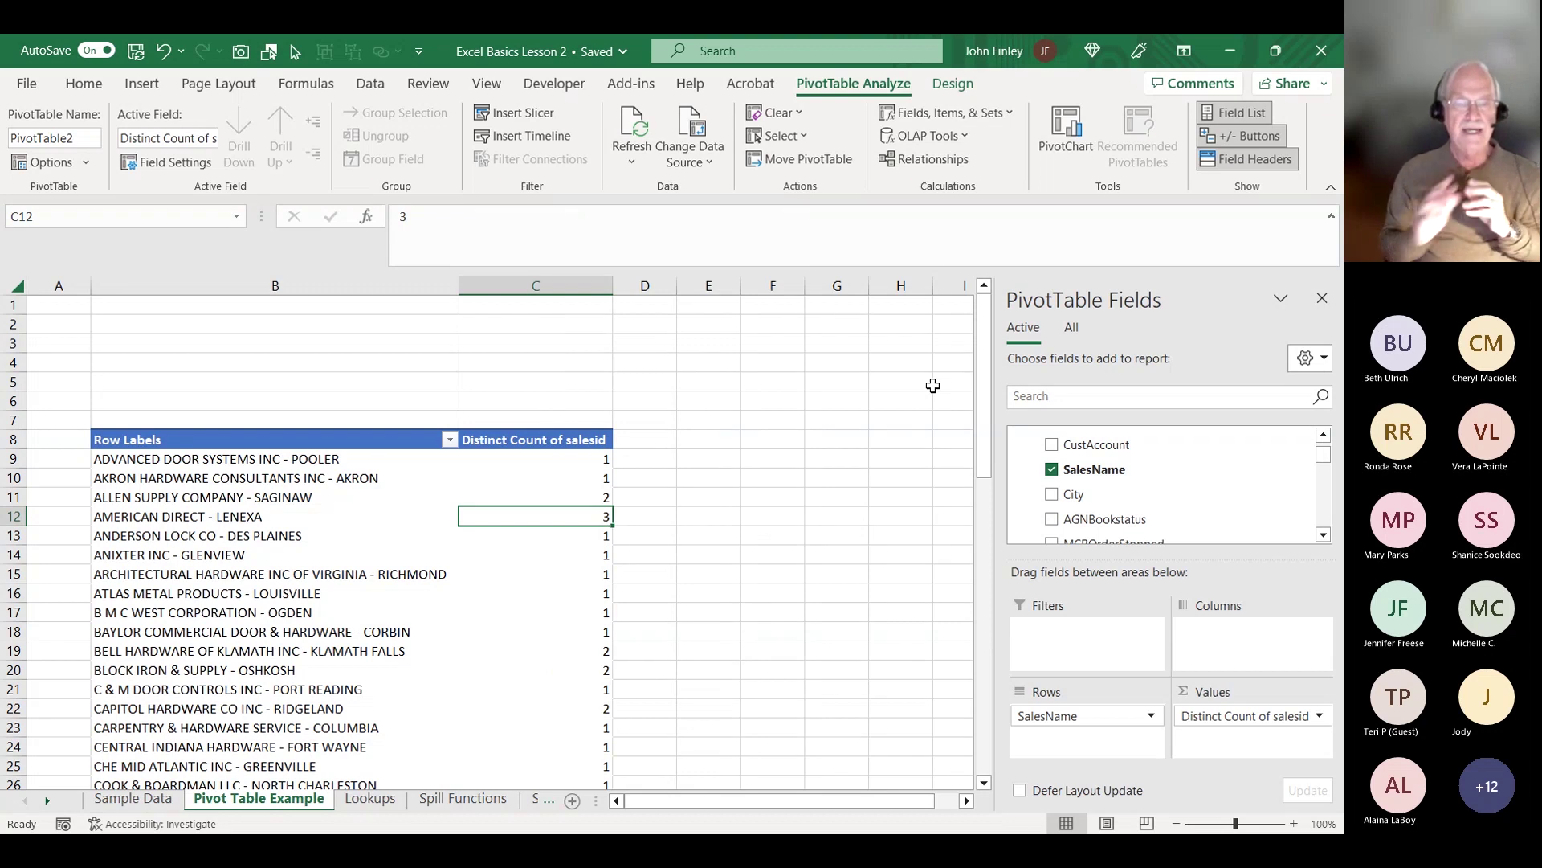
- Review the distinct order counts for each SalesName down to the Grand Total and return to the first row
key("Down")
key("Down")
key("Down")
key("Down")
key("Down")
key("Down")
key("Down")
key("Down")
key("Down")
key("Down")
key("Down")
key("Down")
key("Down")
key("Down")
key("Down")
key("Down")
key("Down")
key("Down")
key("Down")
key("Down")
key("Down")
key("Down")
key("Down")
key("Down")
key("Down")
key("Down")
key("Down")
key("Down")
key("Down")
key("Down")
key("Down")
key("Down")
key("Down")
key("Down")
key("Down")
key("Down")
key("Down")
key("Down")
key("Down")
key("Down")
key("Down")
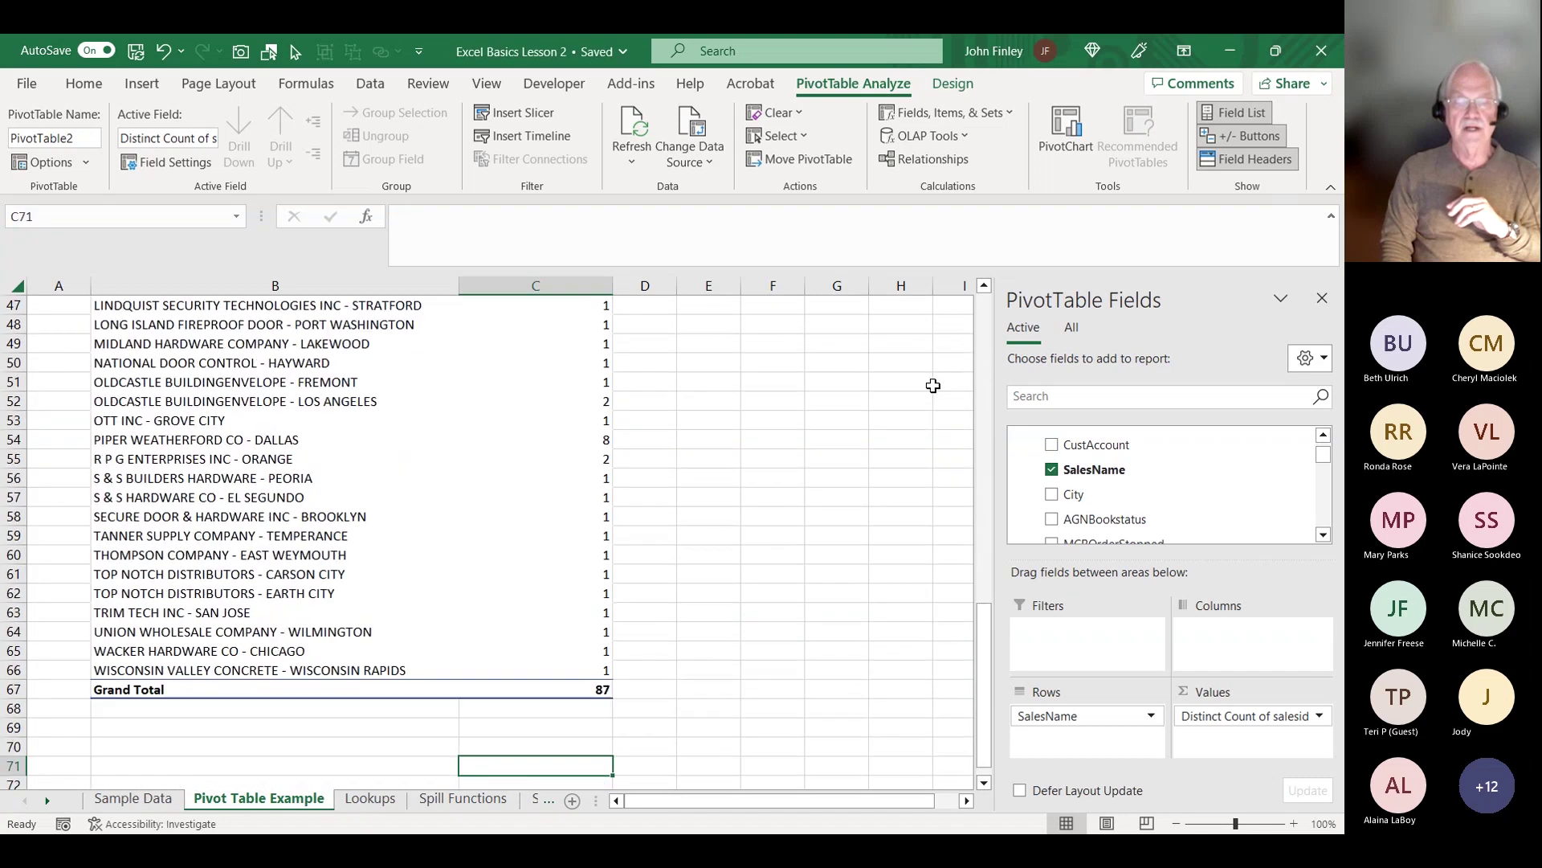
key("Down")
key("Down")
key("Up")
key("Up")
key("Up")
key("Up")
key("Up")
key("Up")
key("Up")
key("Up")
key("Up")
key("Up")
key("Up")
key("Up")
key("Up")
key("Up")
key("Up")
key("Up")
key("Up")
key("Up")
key("Up")
key("Up")
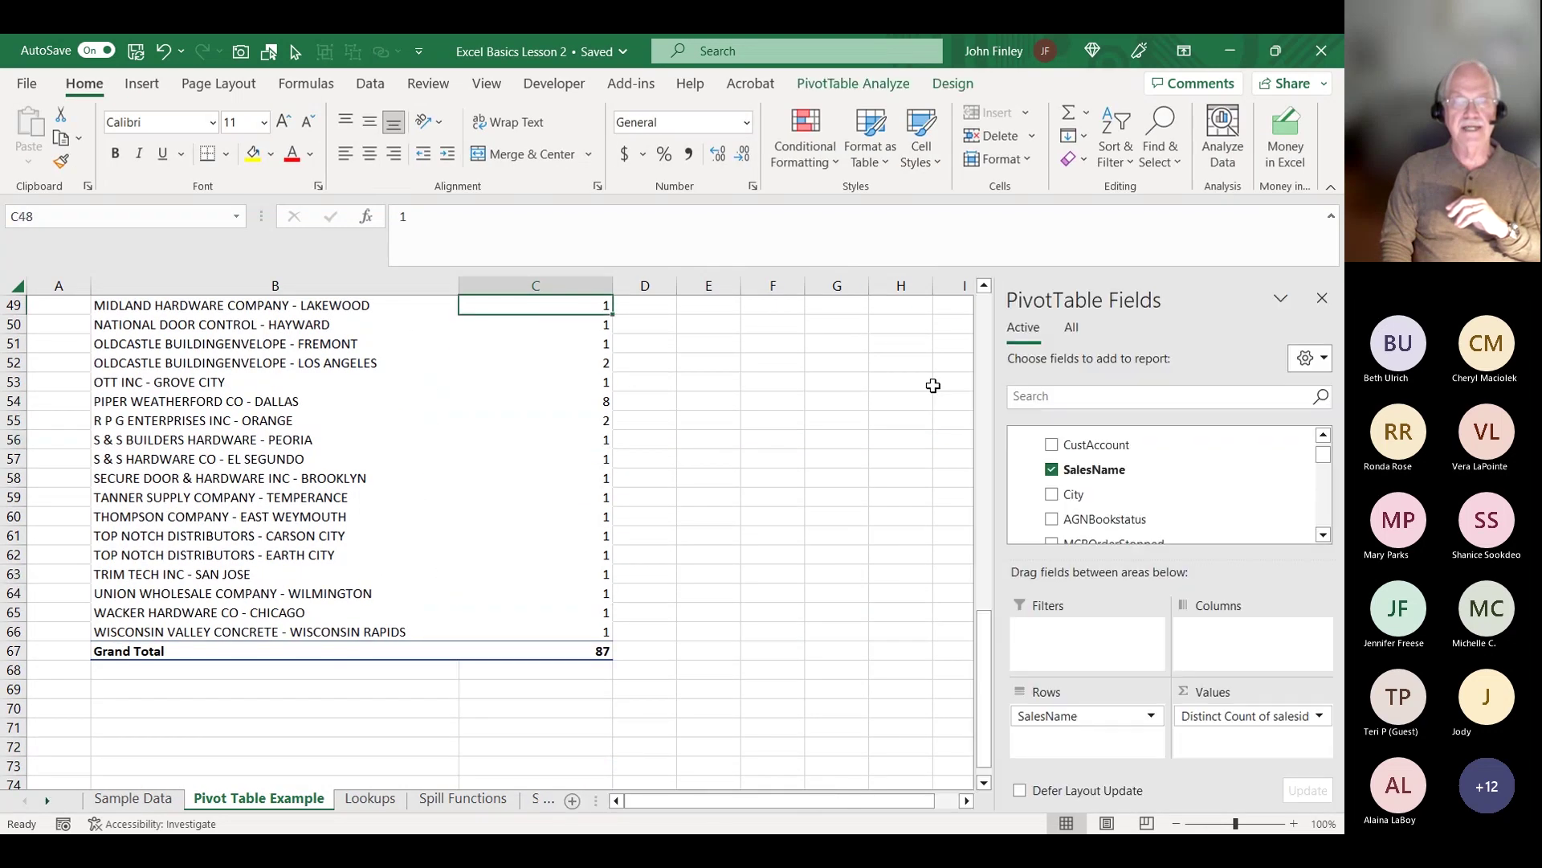
key("Up")
key("Up")
key("Up")
key("Up")
key("Up")
key("Up")
key("Up")
key("Up")
key("Up")
key("Up")
key("Up")
key("Up")
key("Up")
key("Up")
key("Up")
key("Up")
key("Up")
key("Up")
key("Up")
key("Up")
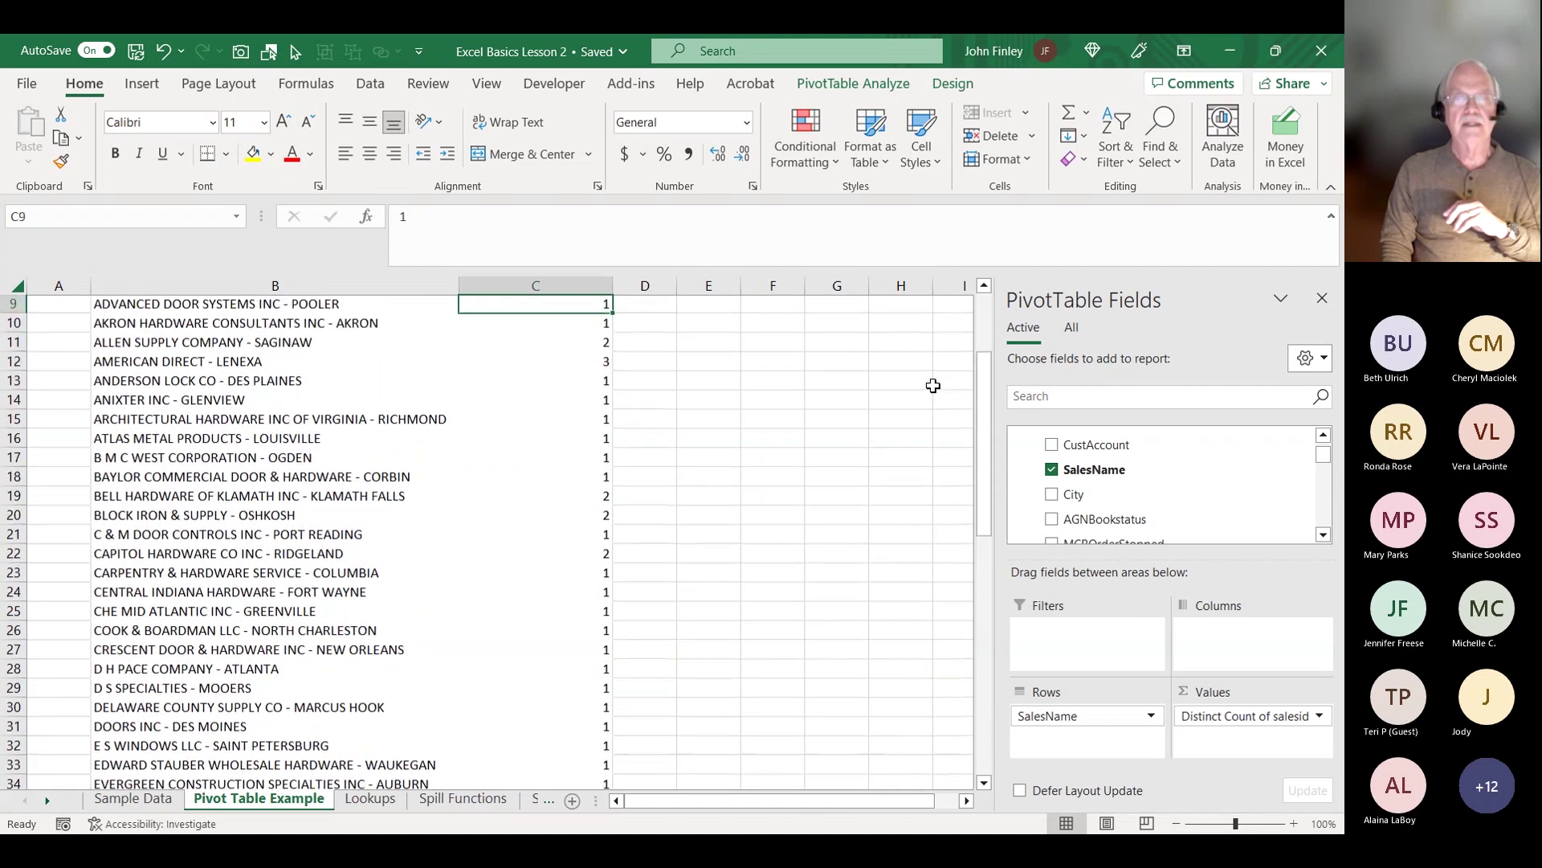
key("Up")
key("Up")
key("Down")
key("Down")
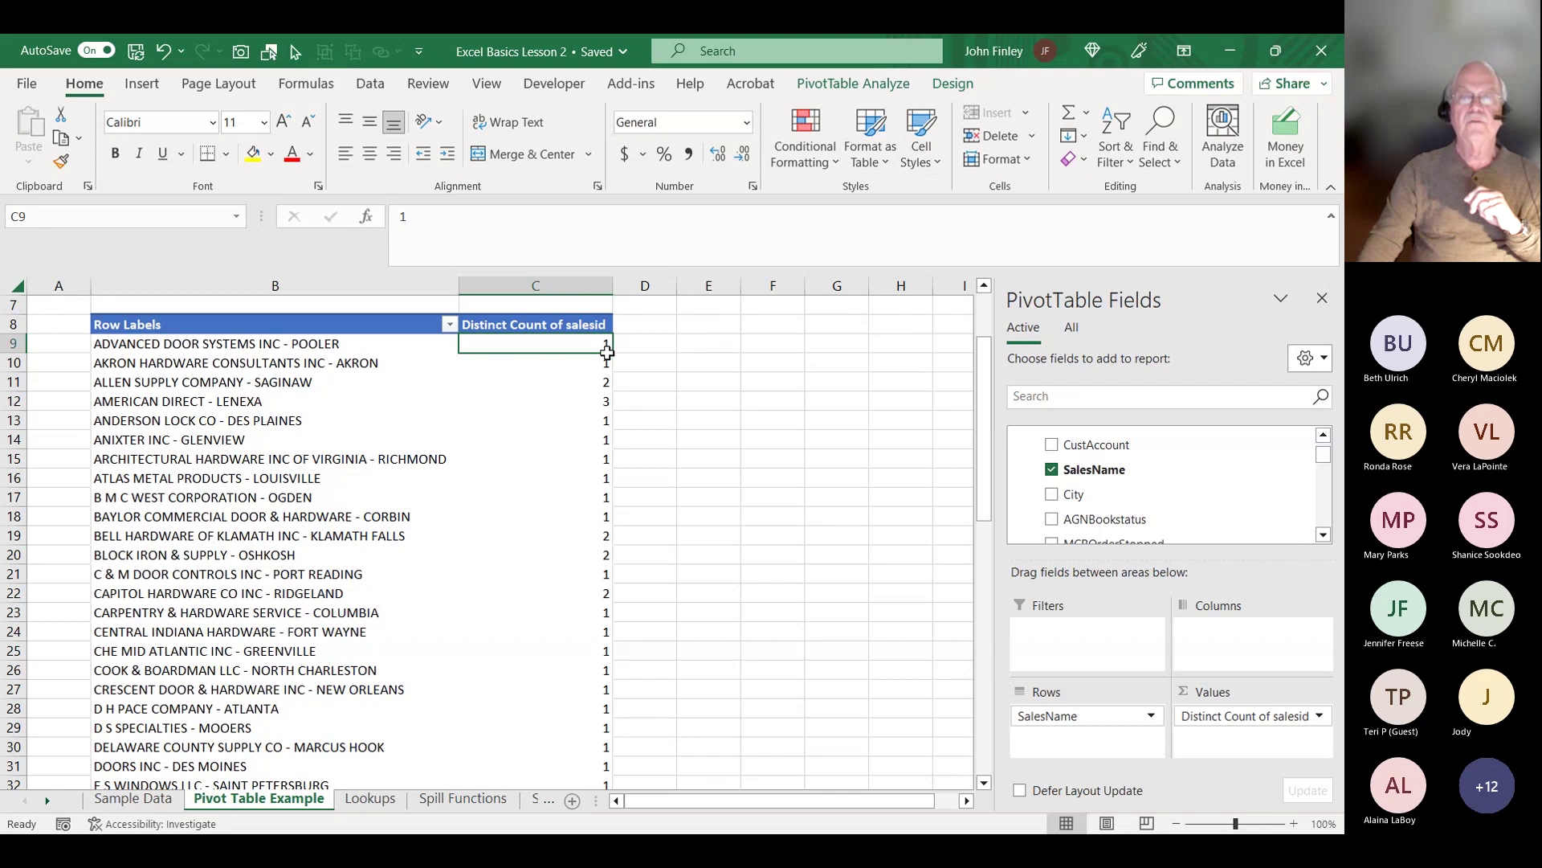
- Sort the PivotTable by distinct count of salesid from largest to smallest
right_click(574, 350)
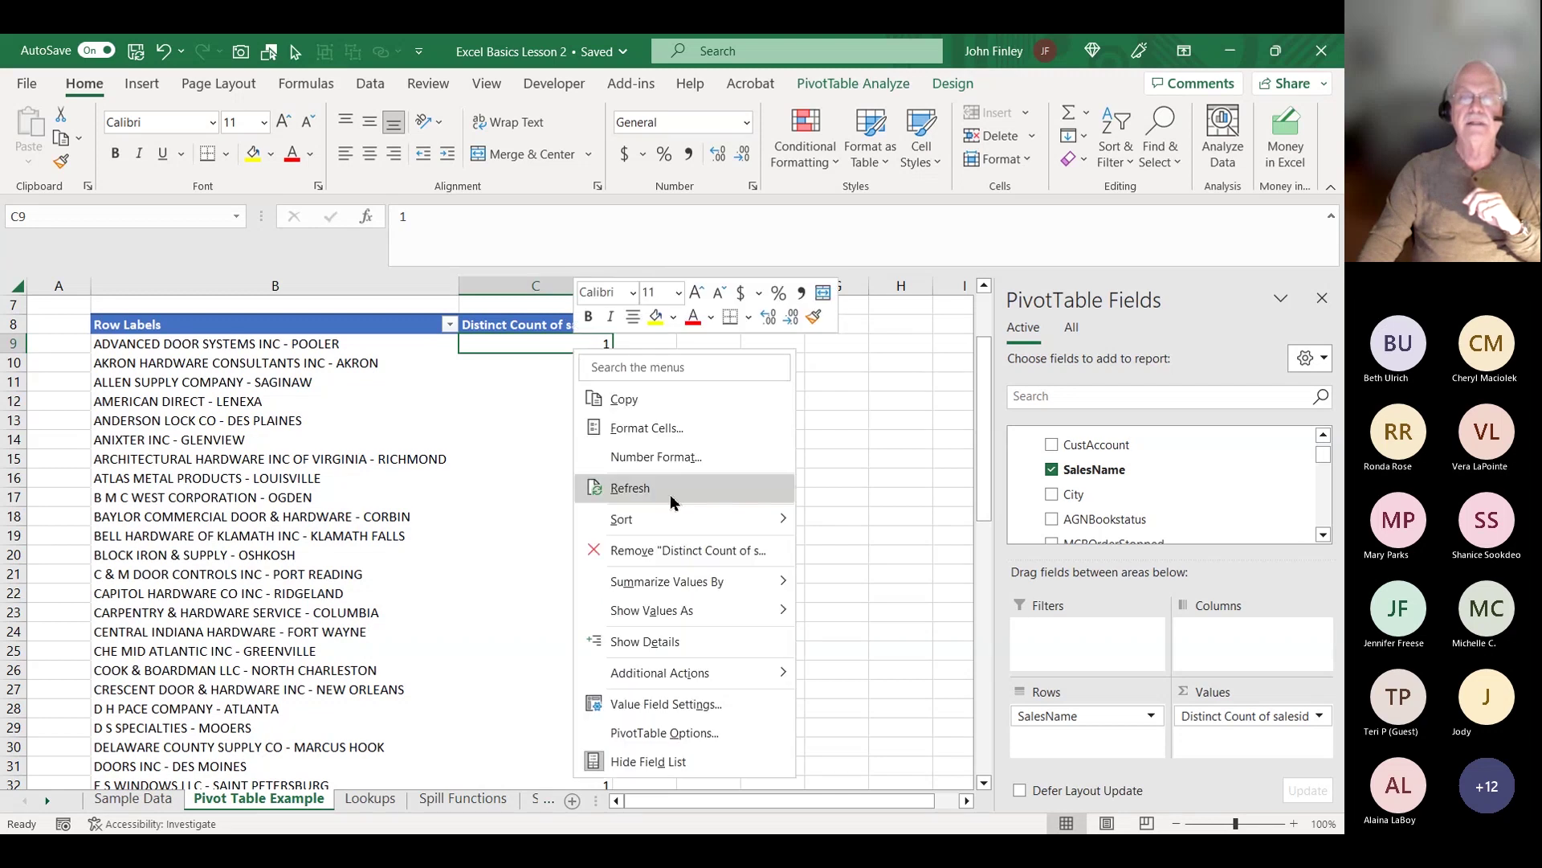
mouse_move(779, 522)
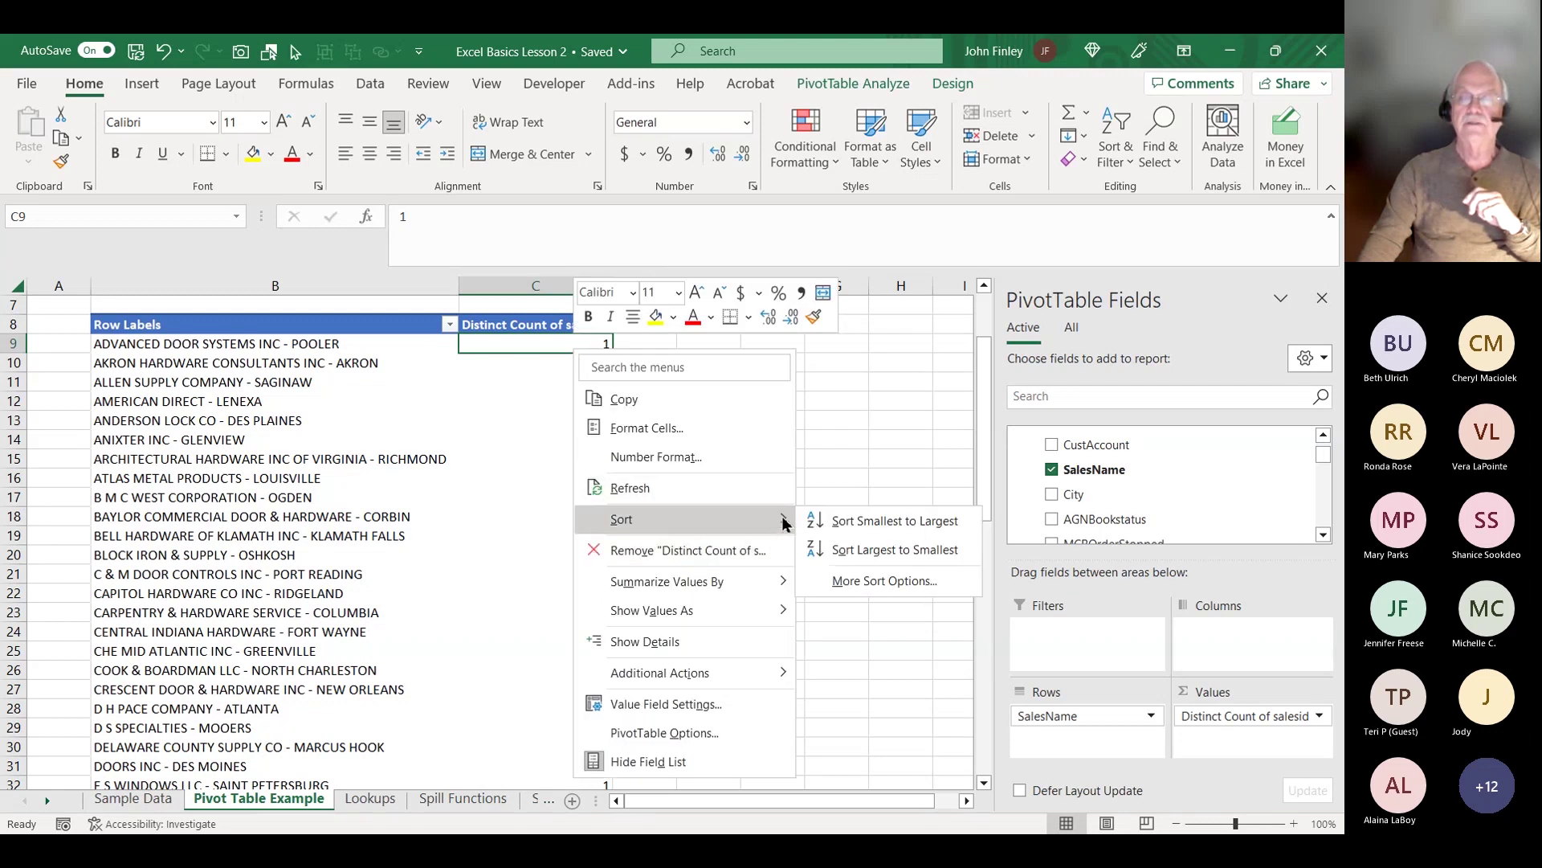
left_click(862, 555)
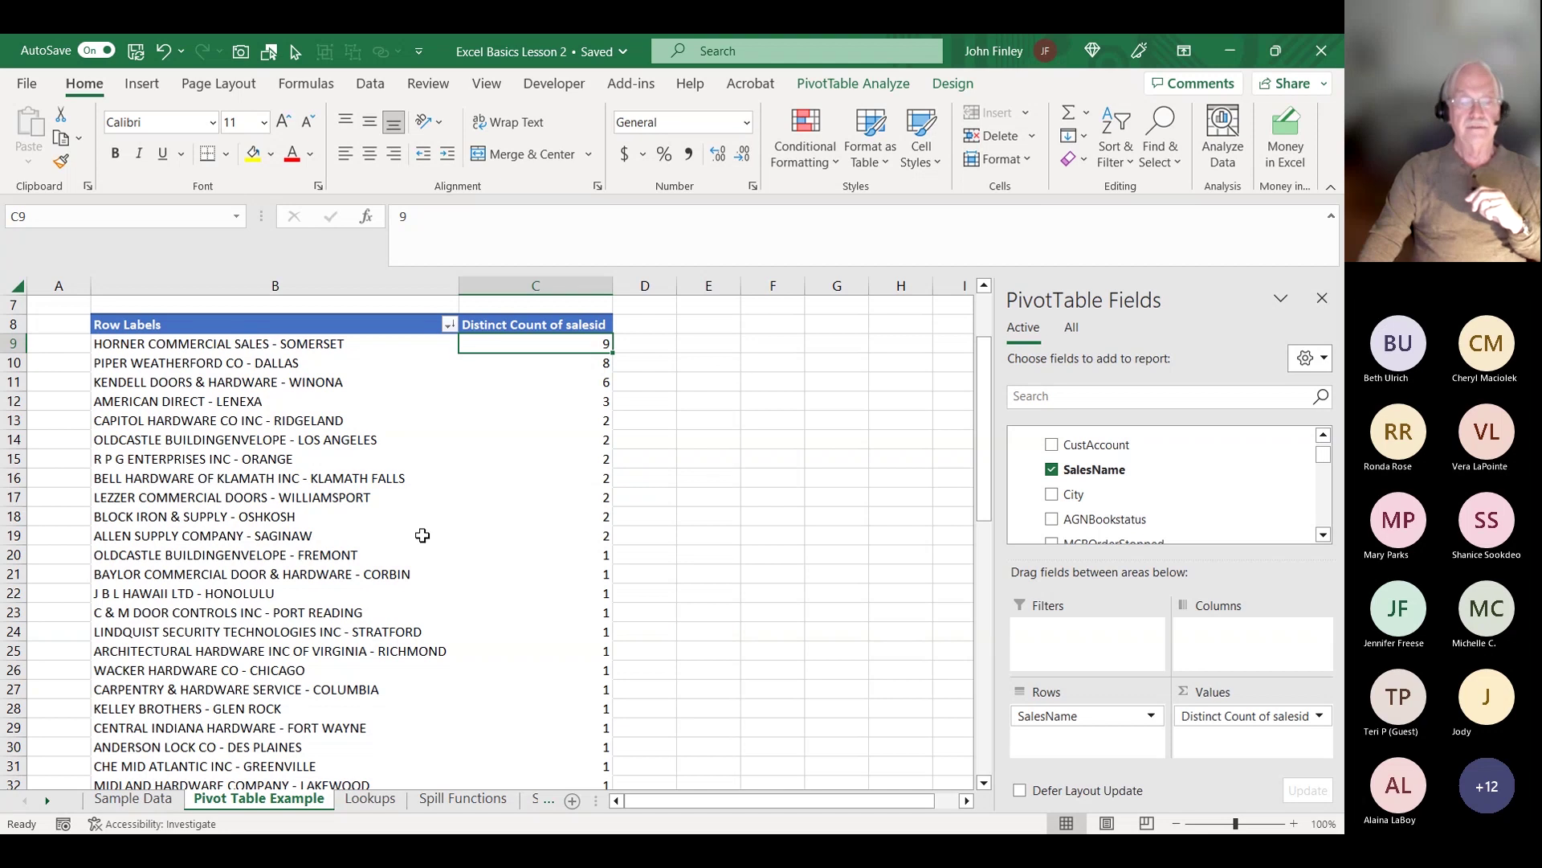
- Filter the PivotTable's SalesName rows to the top 10 items by Distinct Count of salesid
scroll(398, 560, "down", 14)
scroll(401, 557, "up", 5)
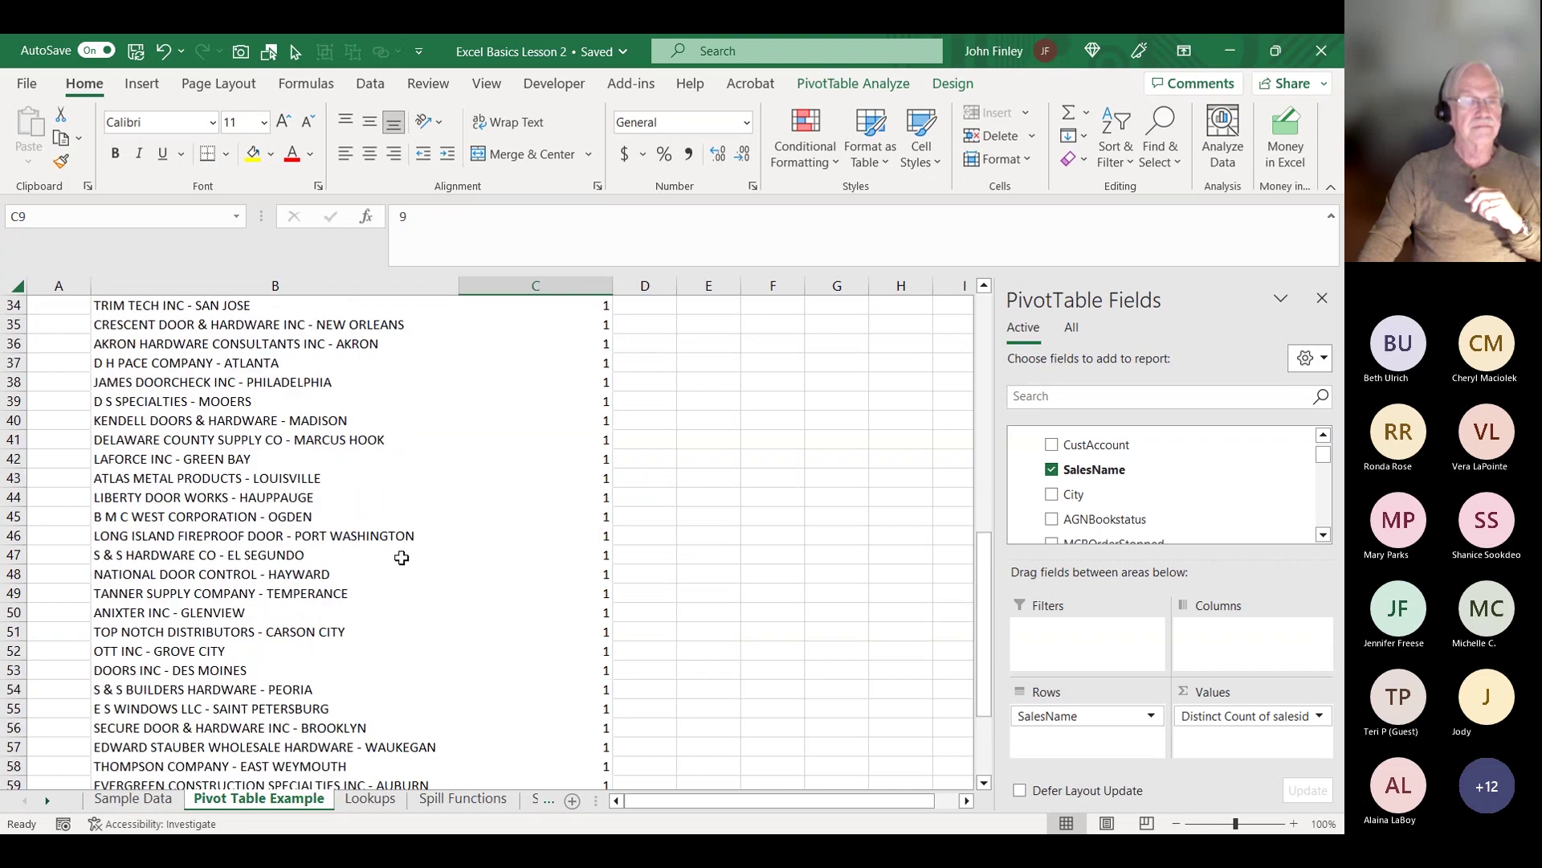
scroll(401, 557, "down", 6)
scroll(402, 558, "up", 17)
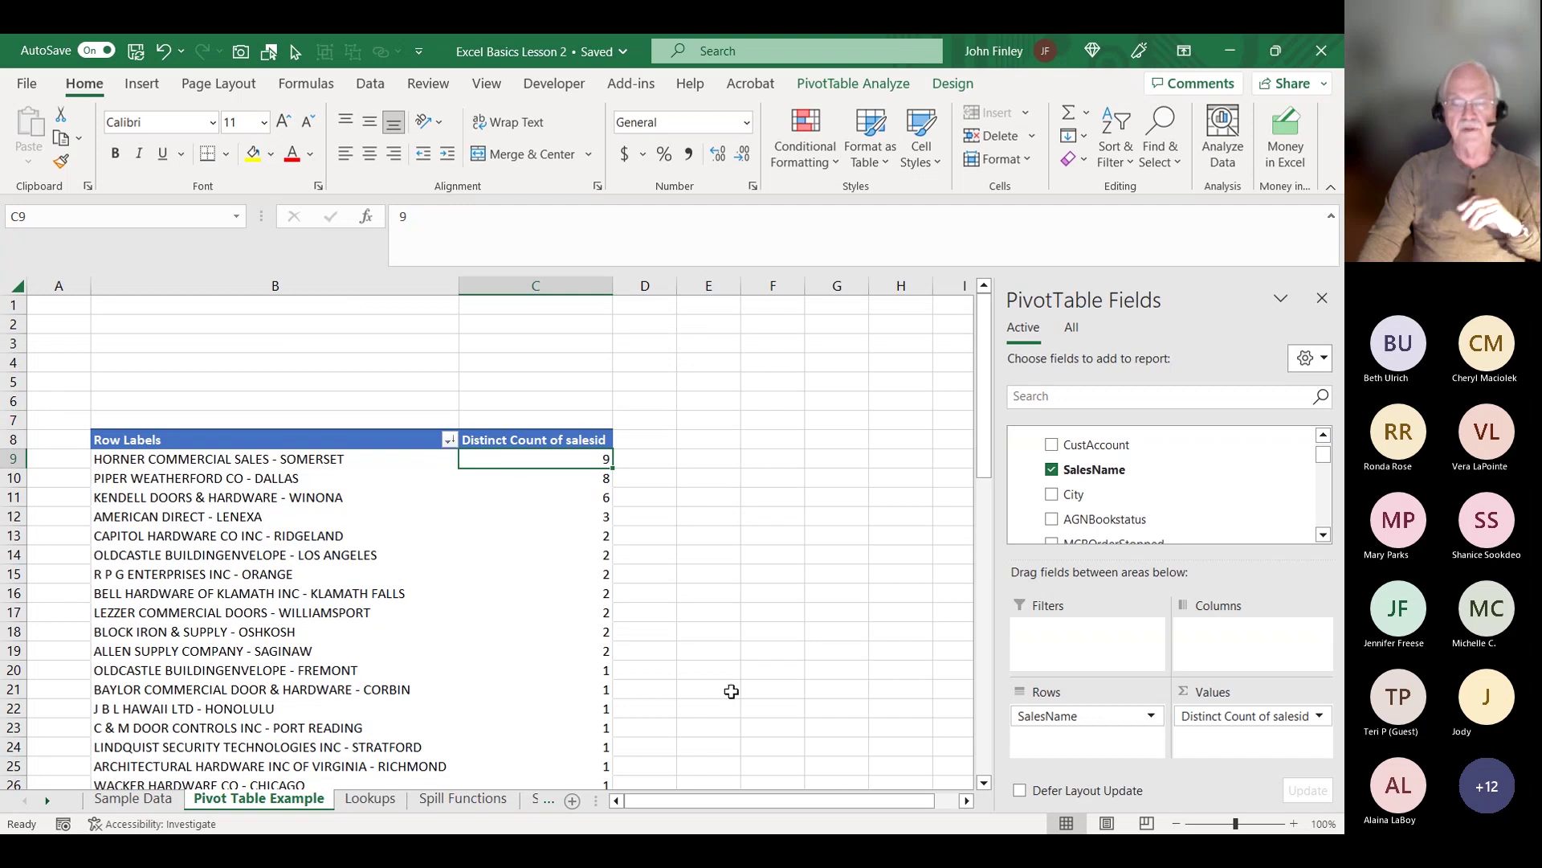
scroll(490, 723, "down", 4)
scroll(502, 700, "up", 4)
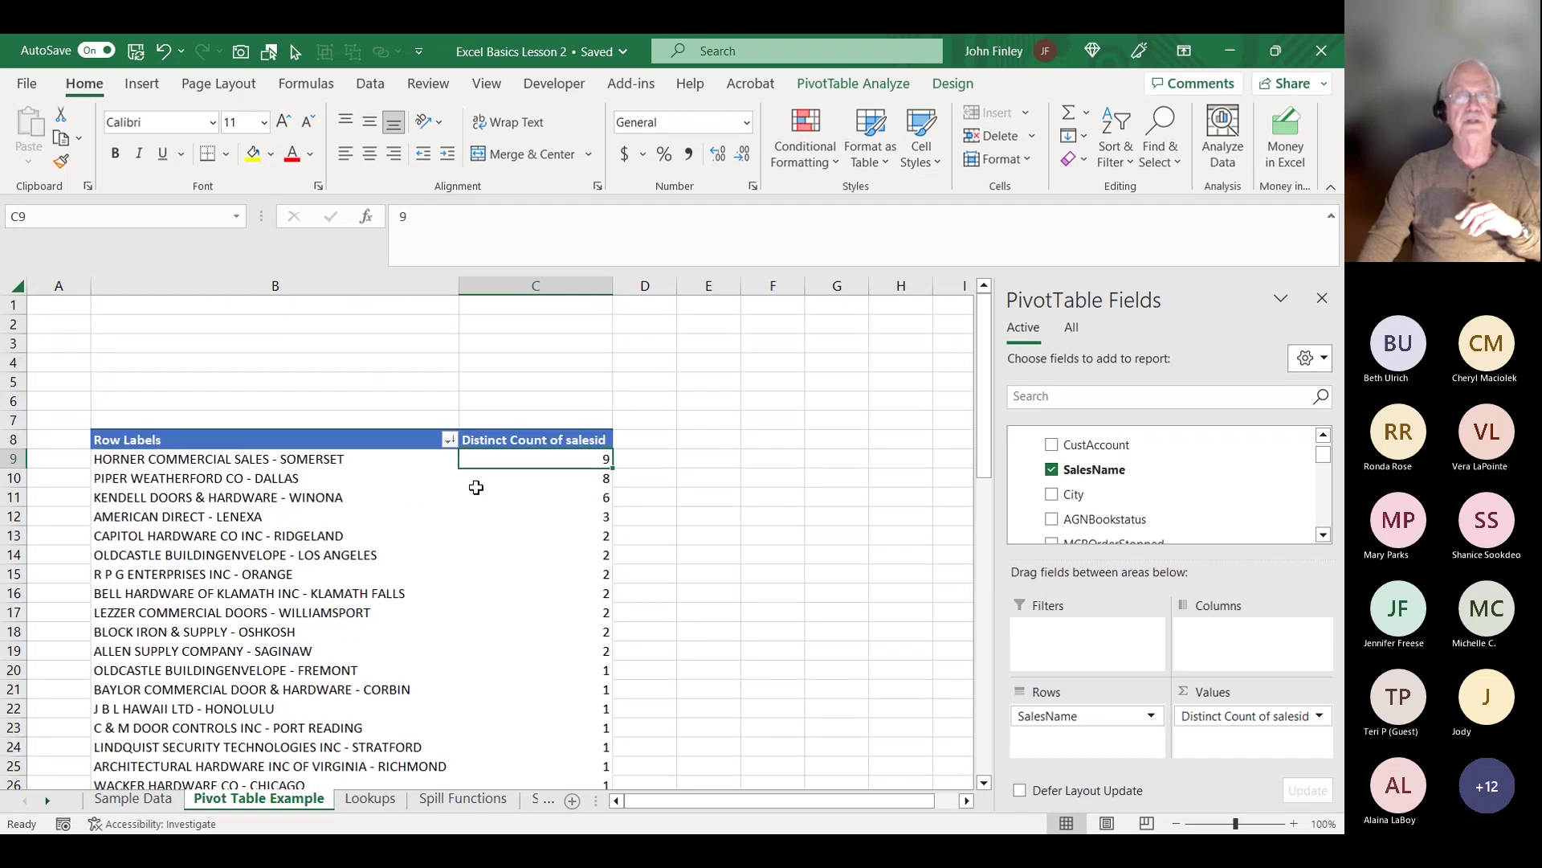
left_click(449, 441)
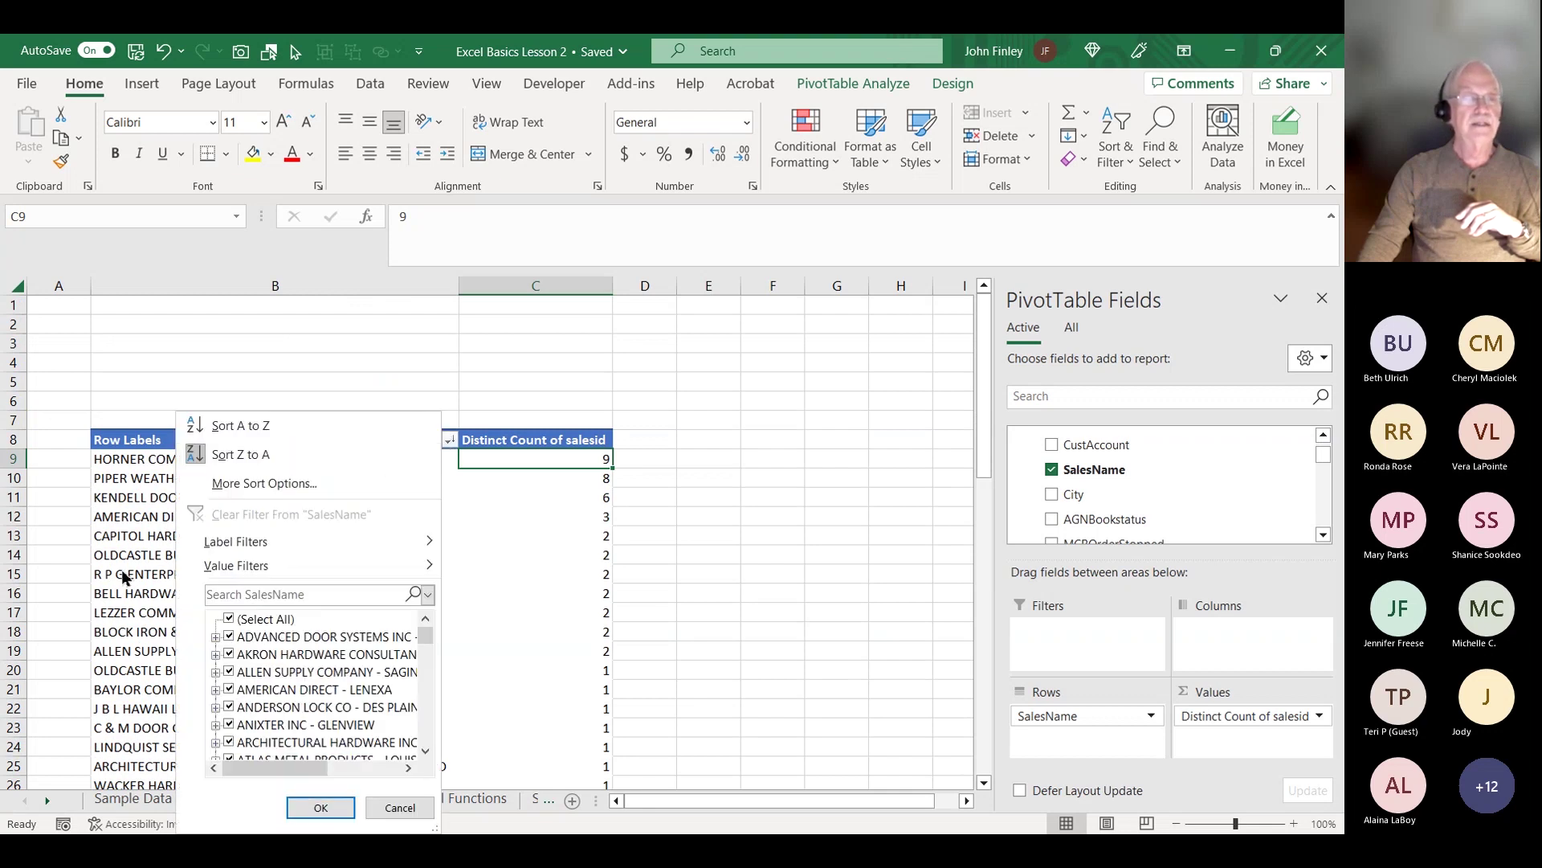
mouse_move(217, 562)
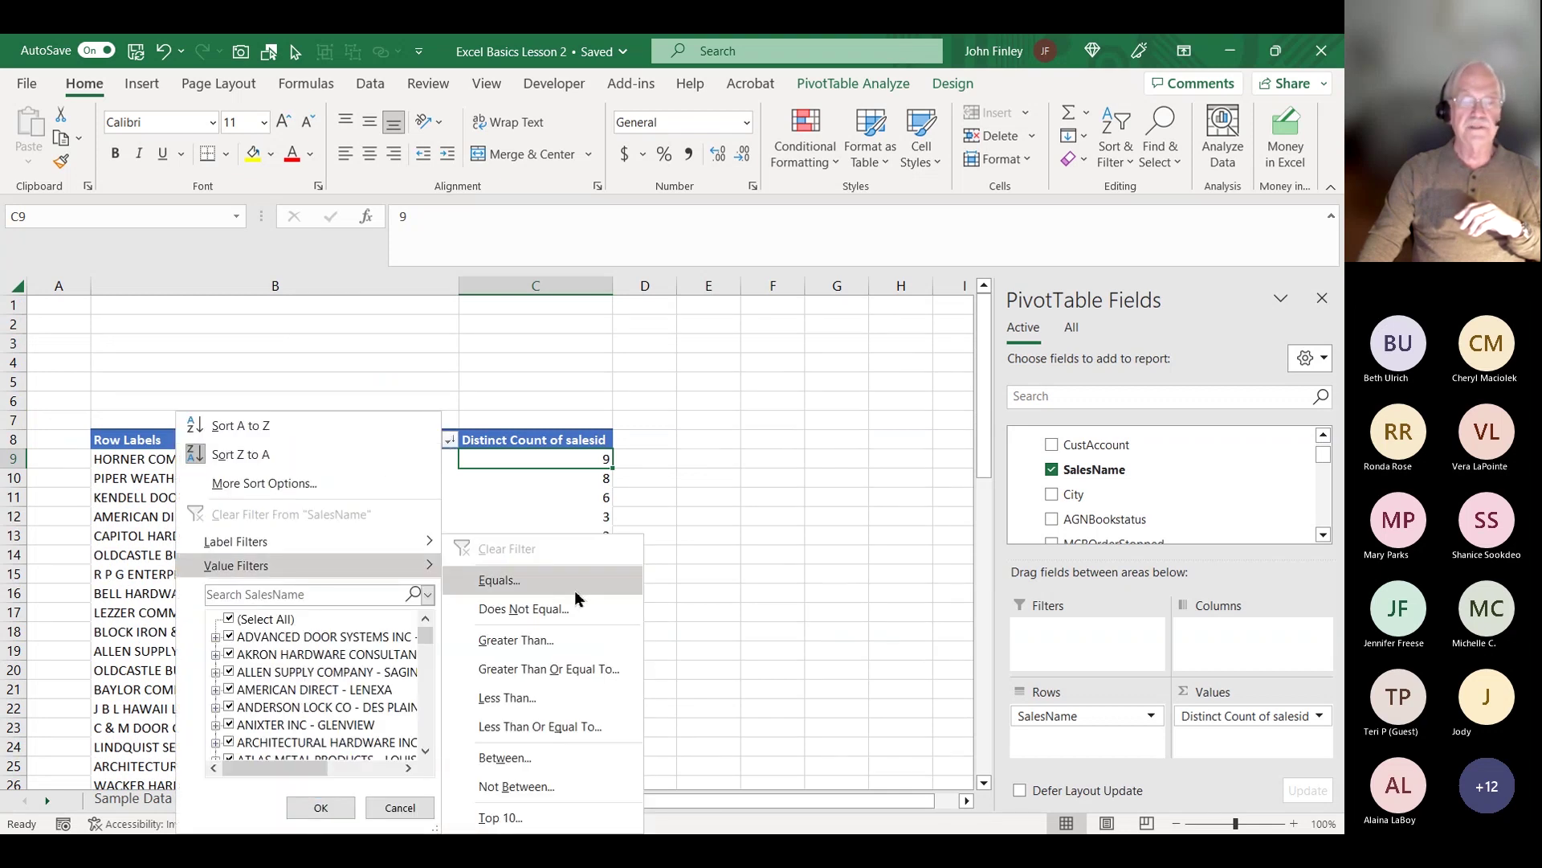
left_click(502, 817)
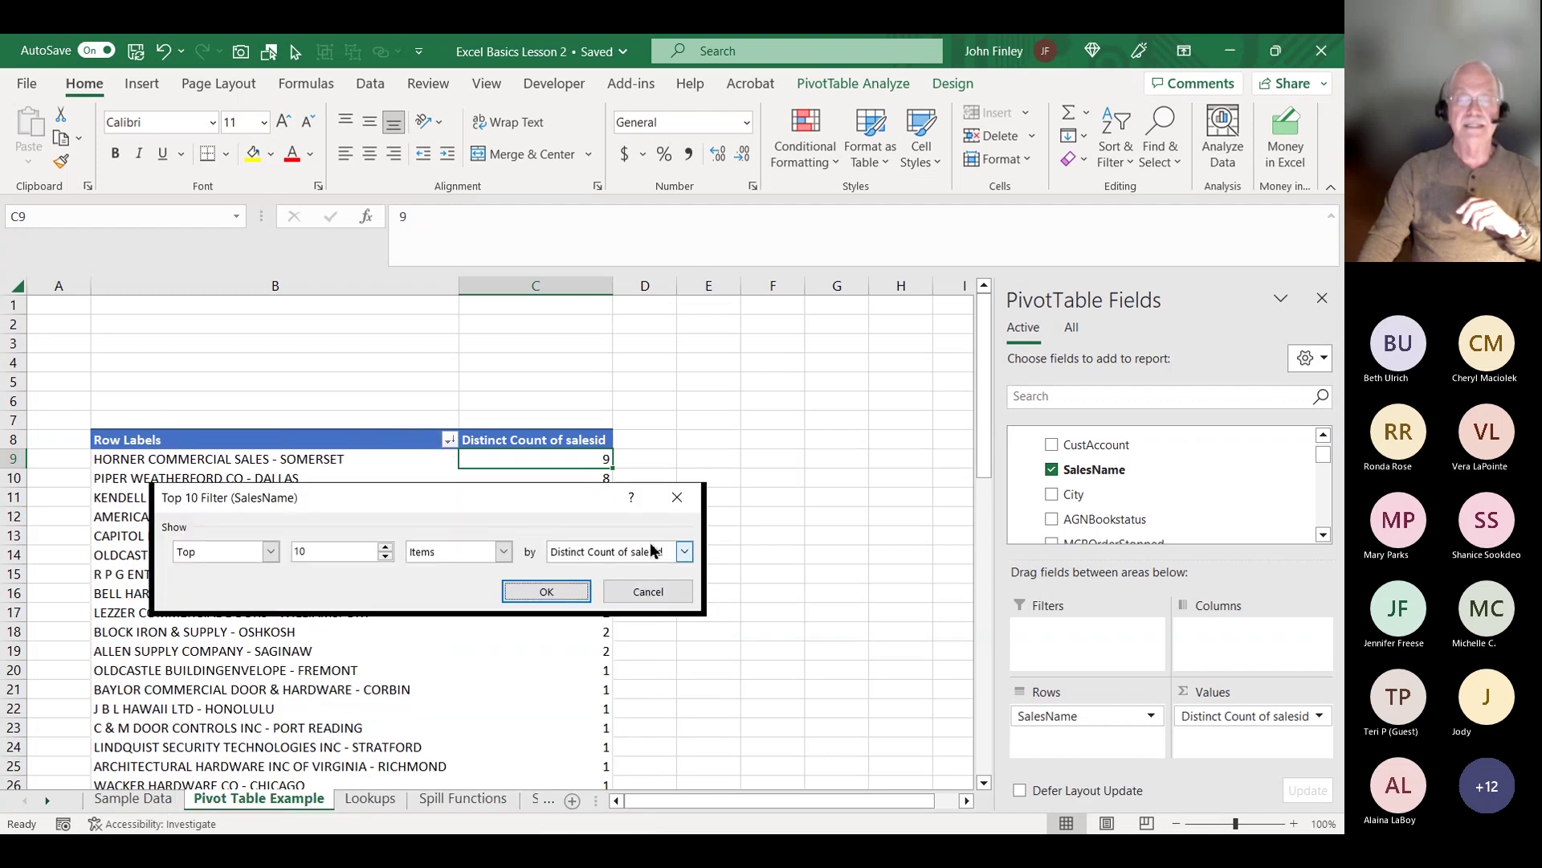
left_click(562, 592)
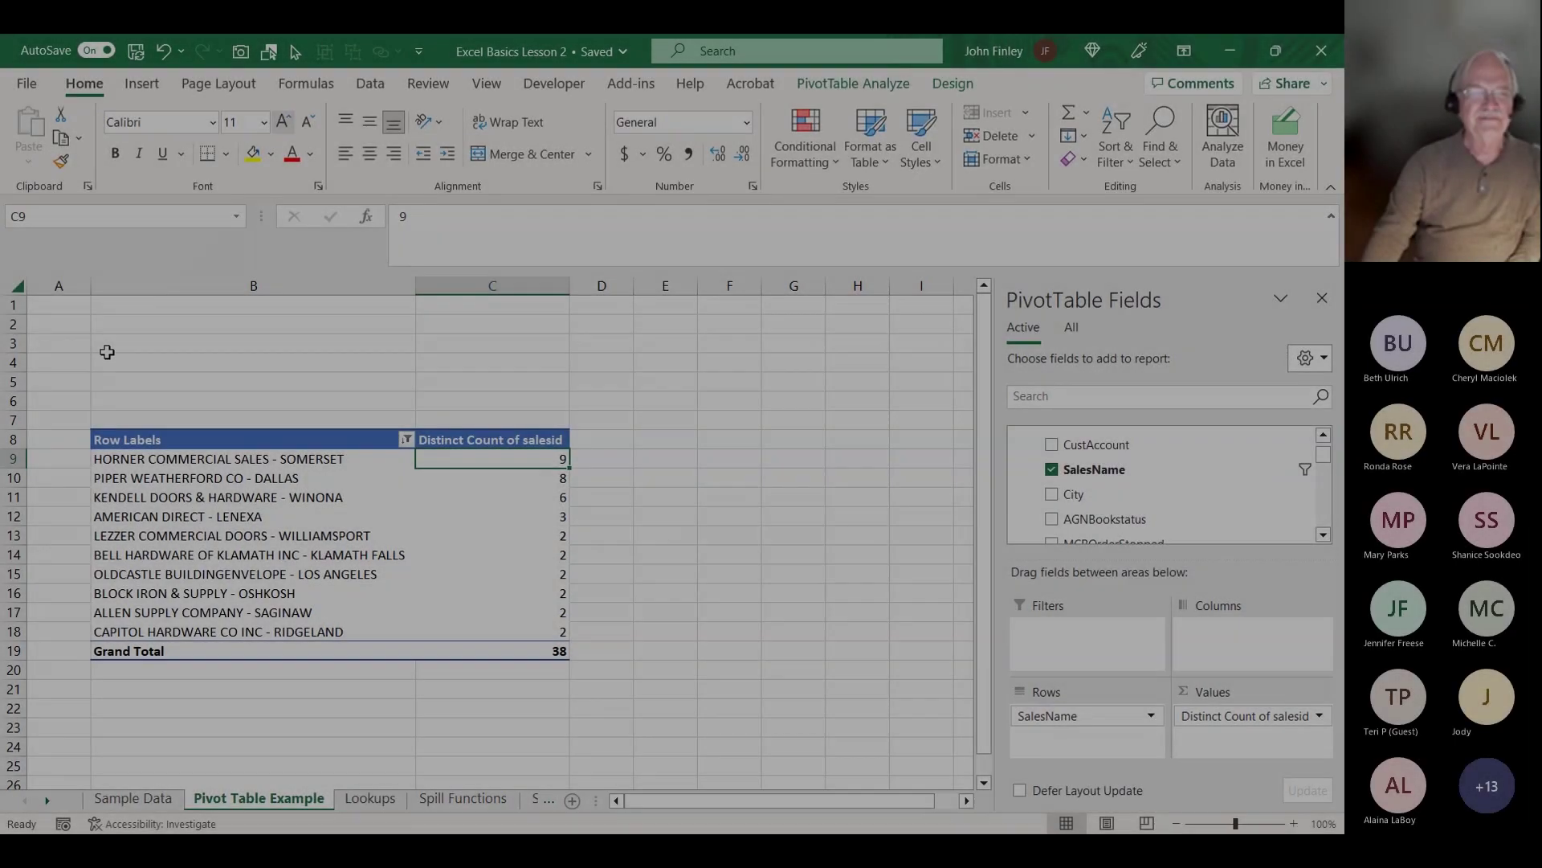
scroll(620, 624, "down", 2)
scroll(611, 623, "up", 2)
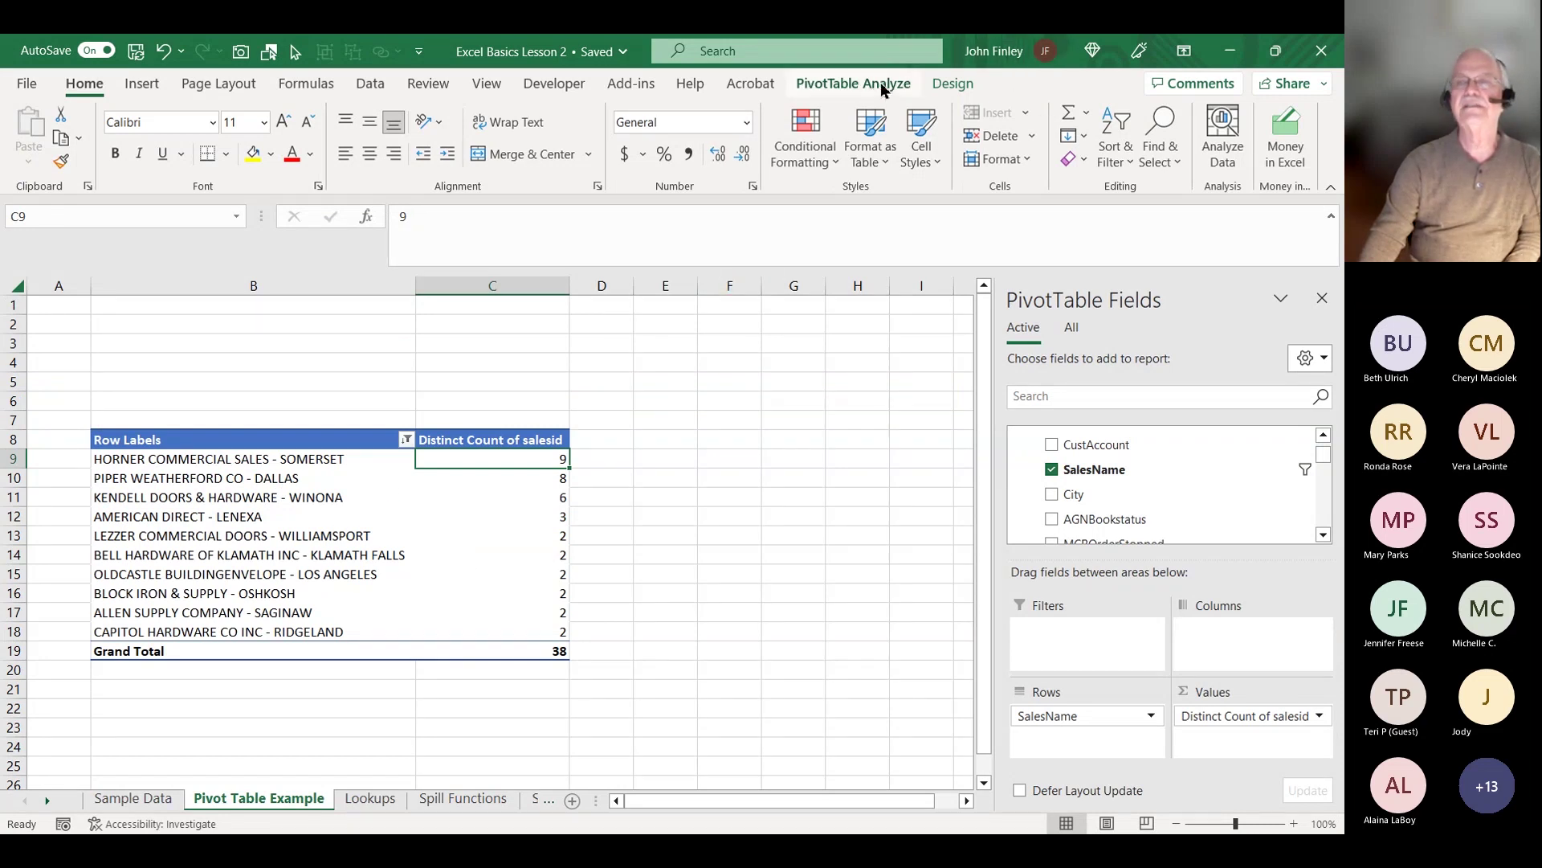
- Insert a slicer for the salesid field in the PivotTable and delete that slicer again
left_click(853, 90)
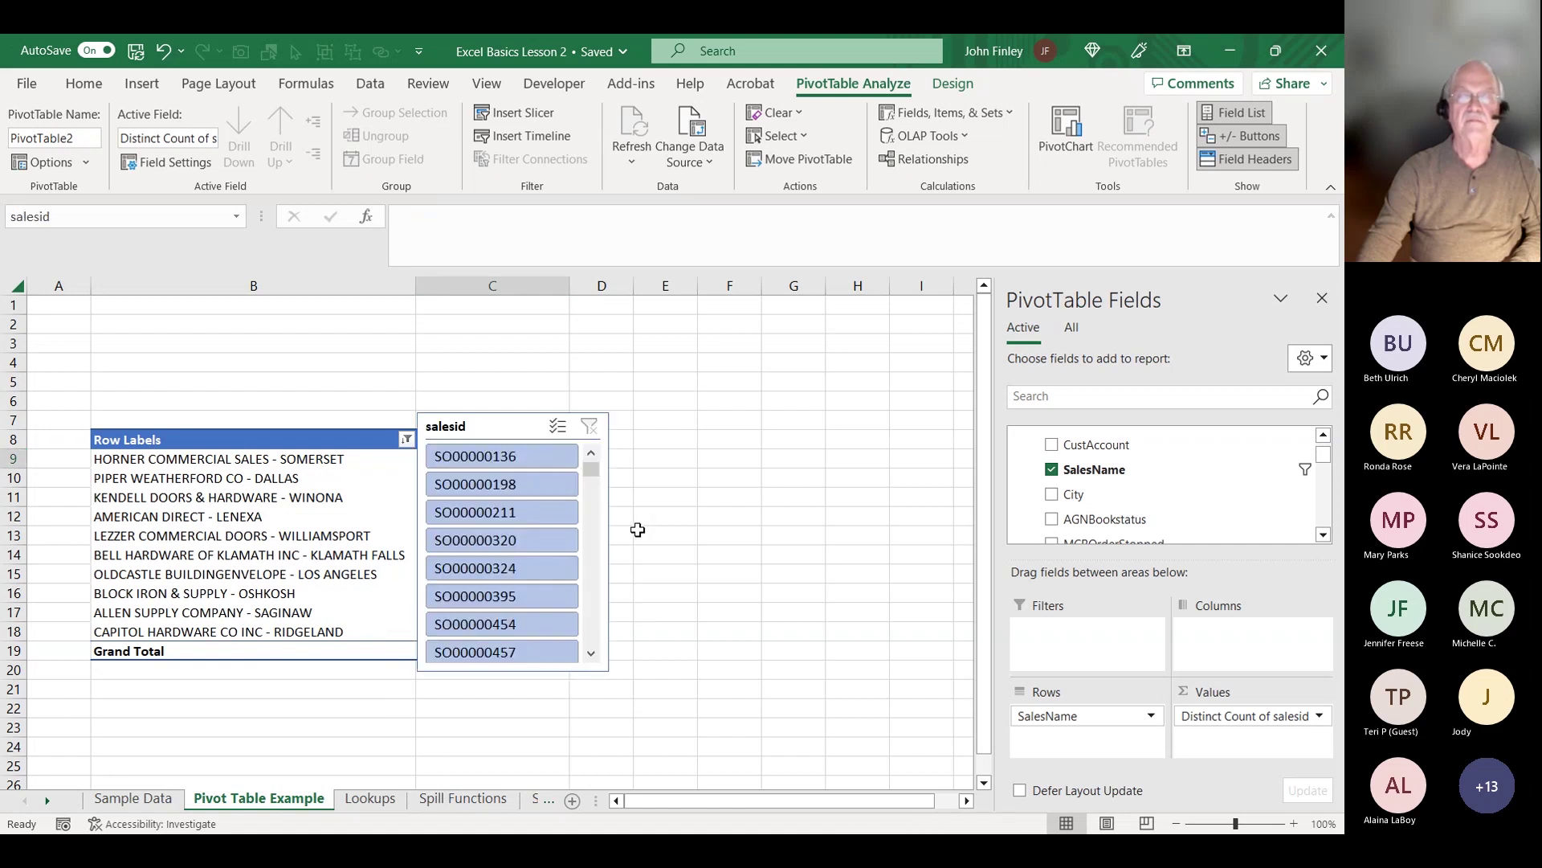
left_click(492, 425)
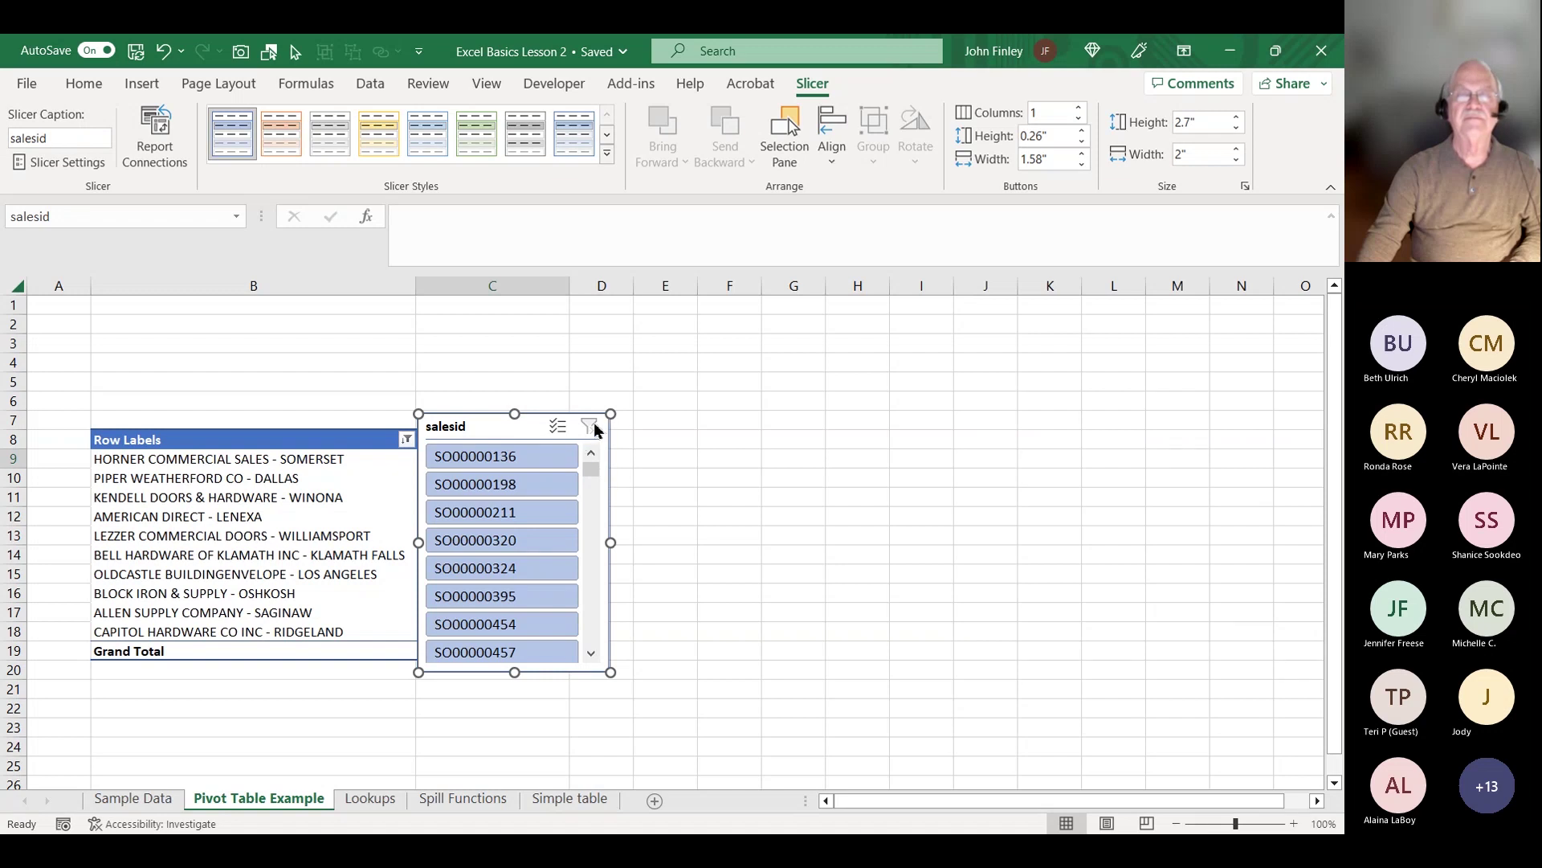
left_click(478, 594)
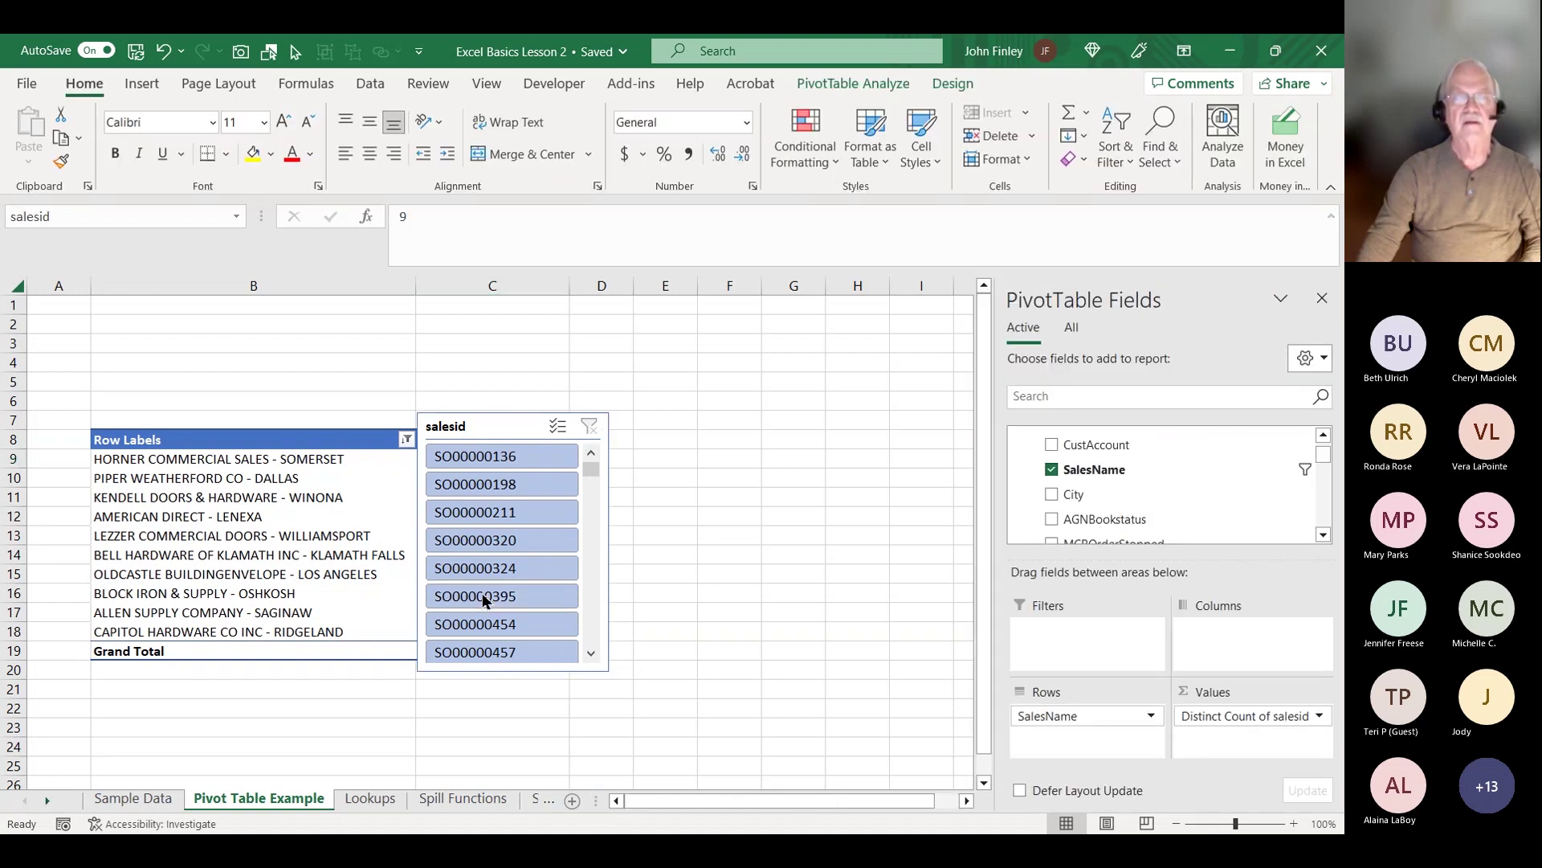
right_click(482, 593)
right_click(539, 442)
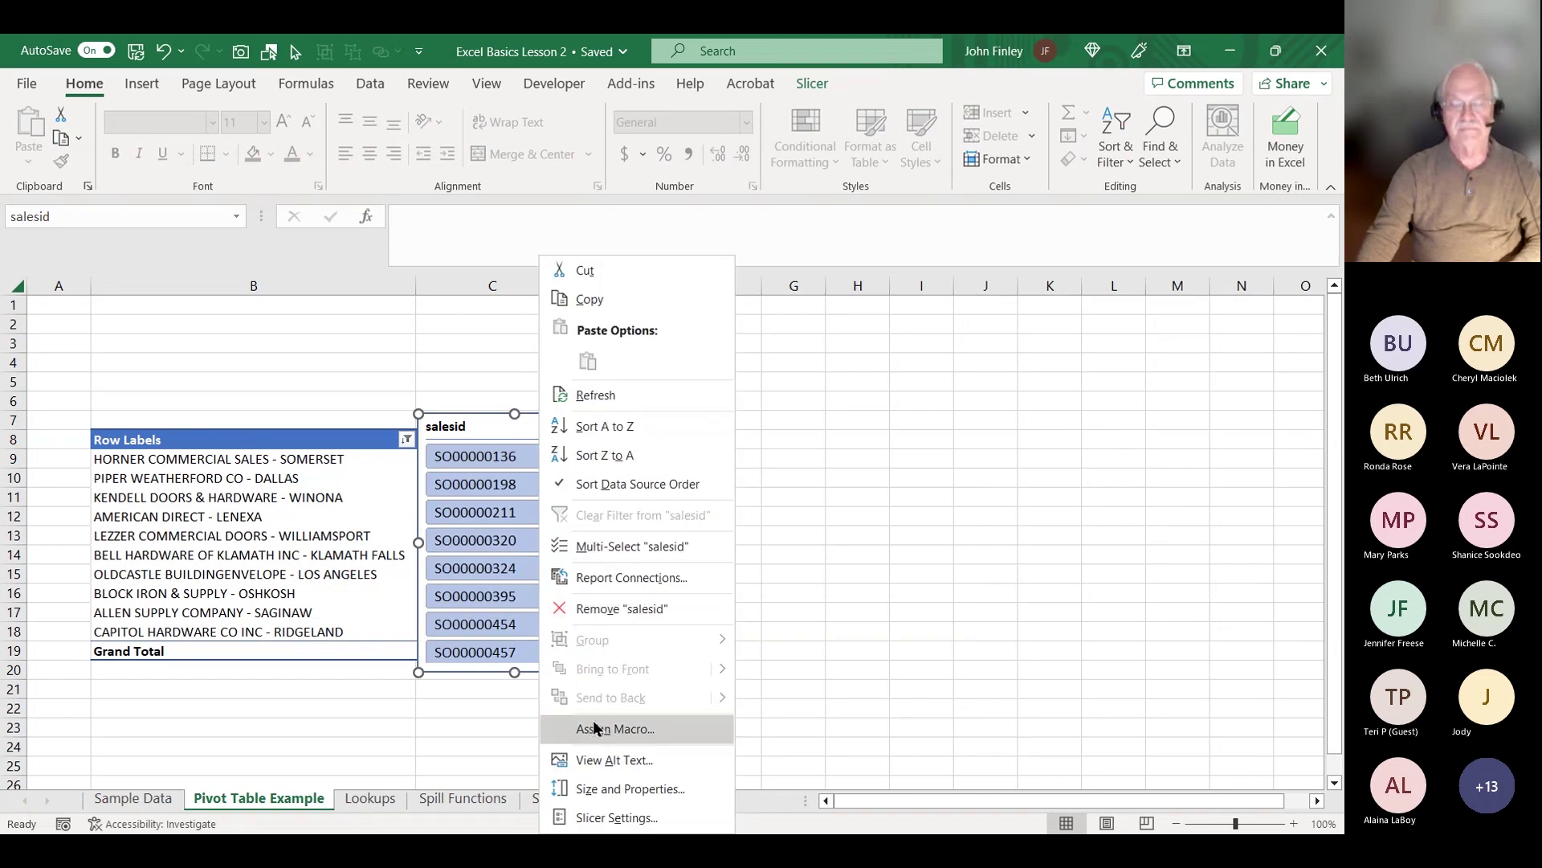
left_click(479, 409)
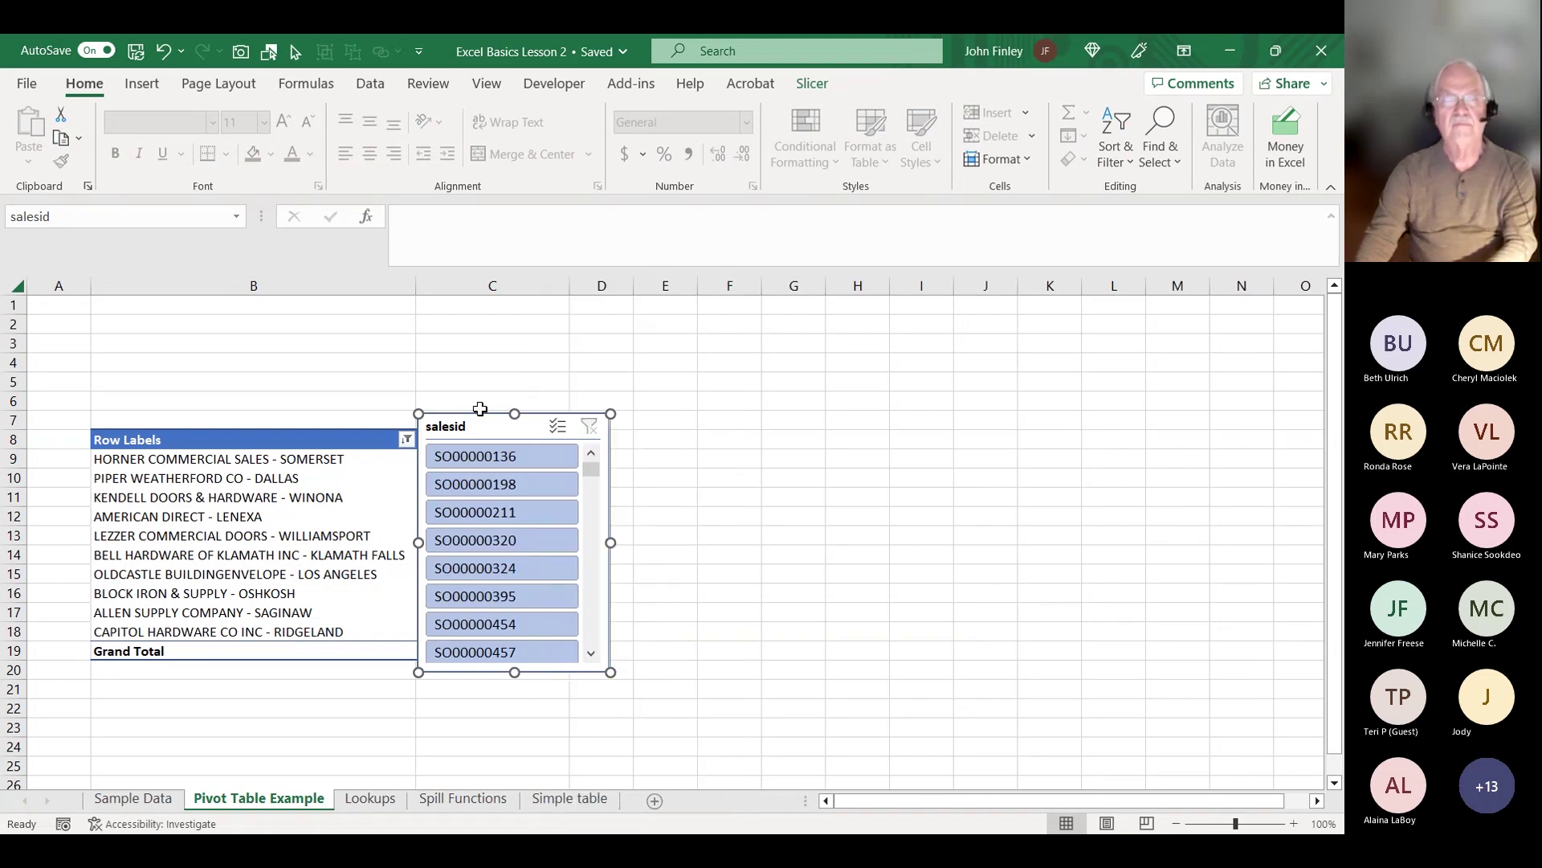
key("Delete")
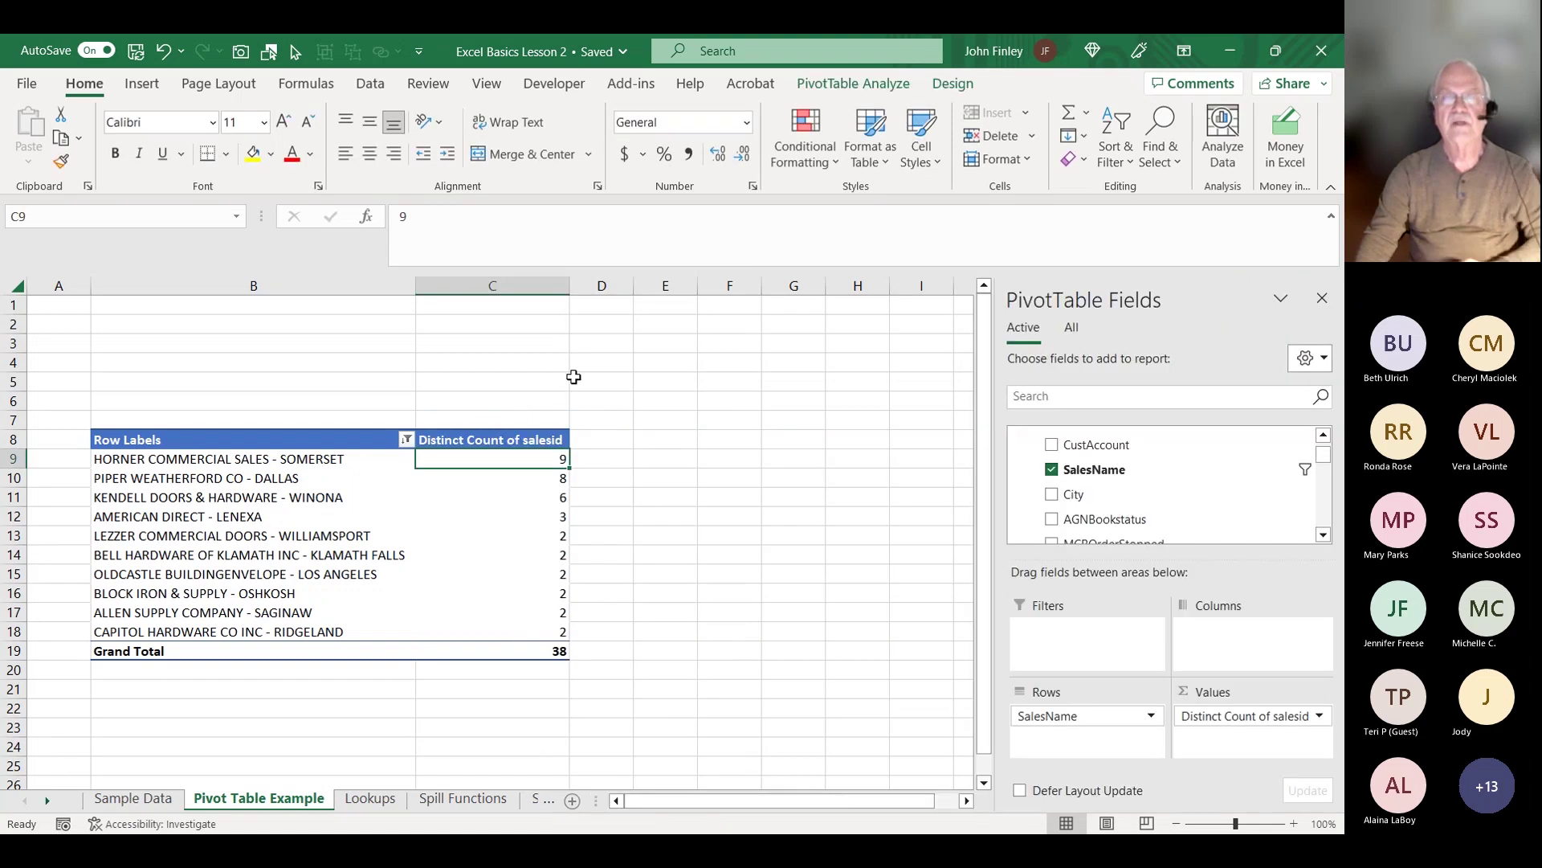
- Insert a slicer for the Createdby field and move it beside the PivotTable, over columns E to G
left_click(856, 81)
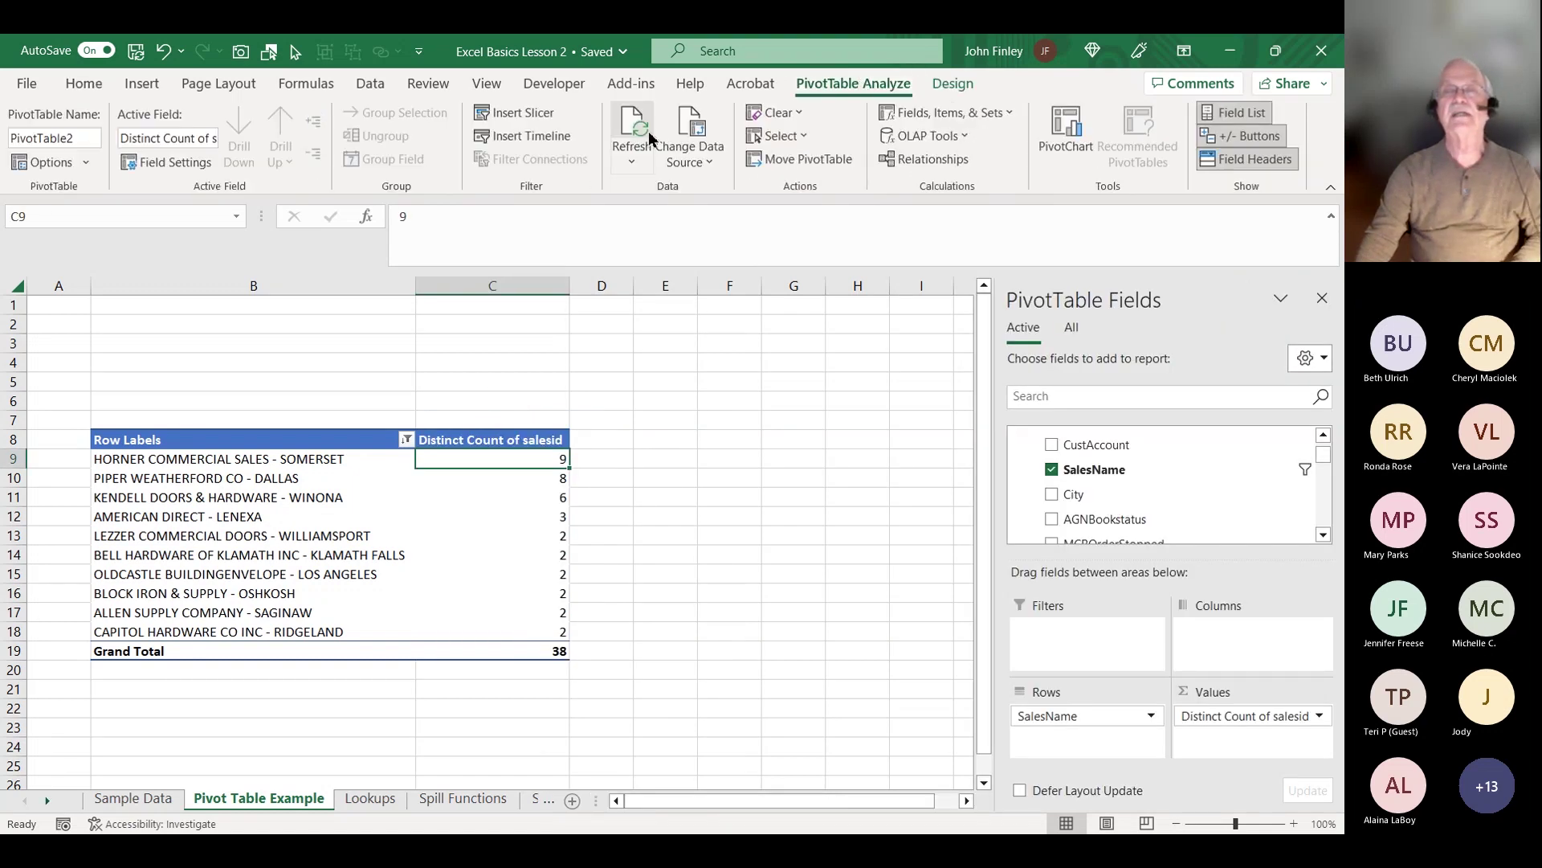
left_click(515, 113)
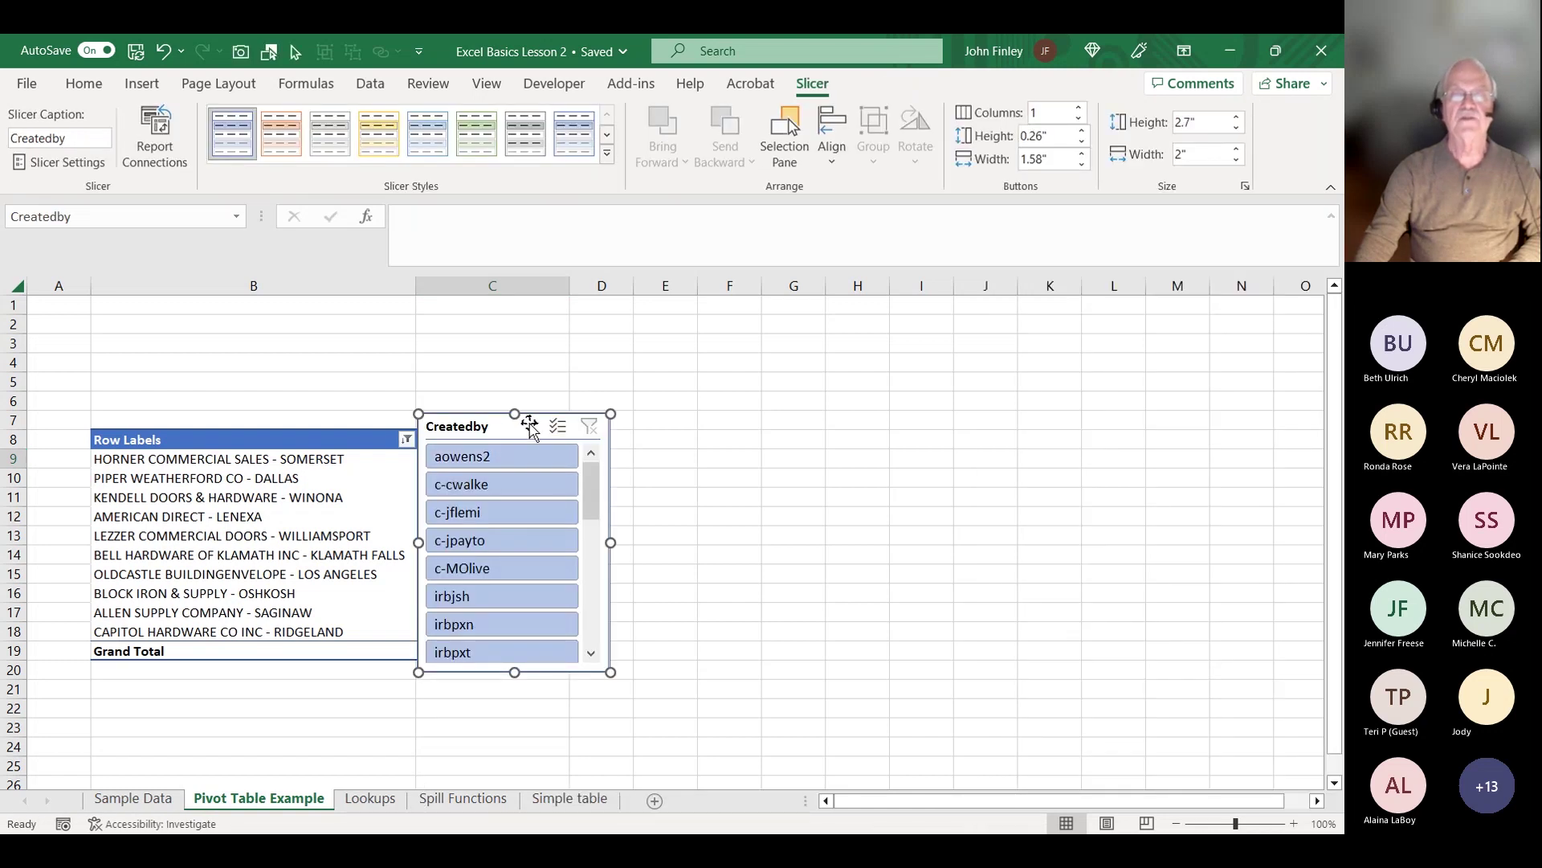
left_click_drag(528, 418, 748, 301)
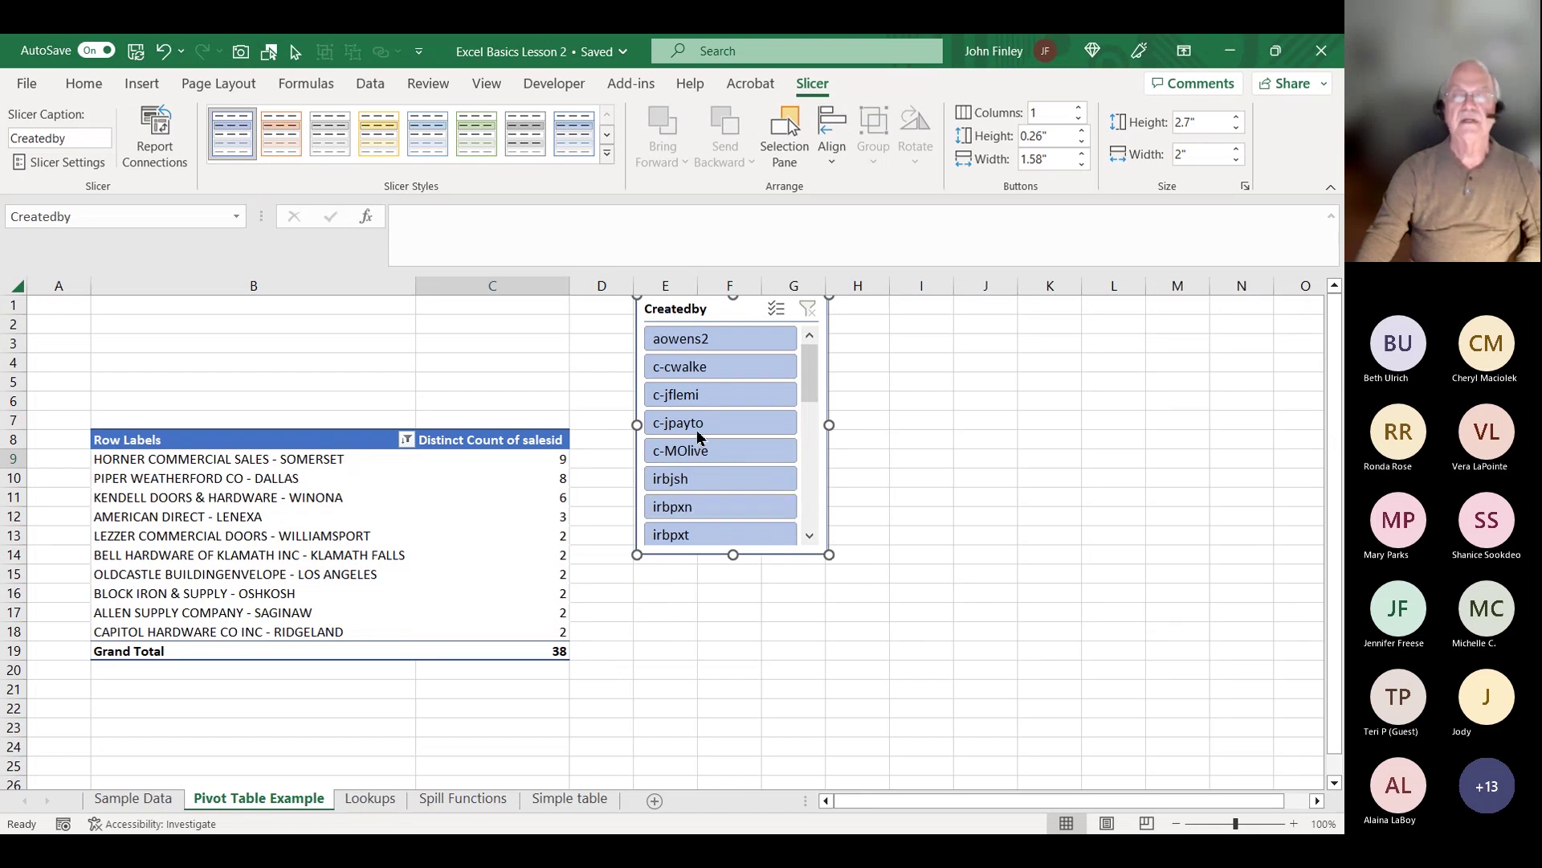
- Filter the PivotTable by two individual users in the Createdby slicer, one after the other, and clear the slicer filter
left_click(696, 335)
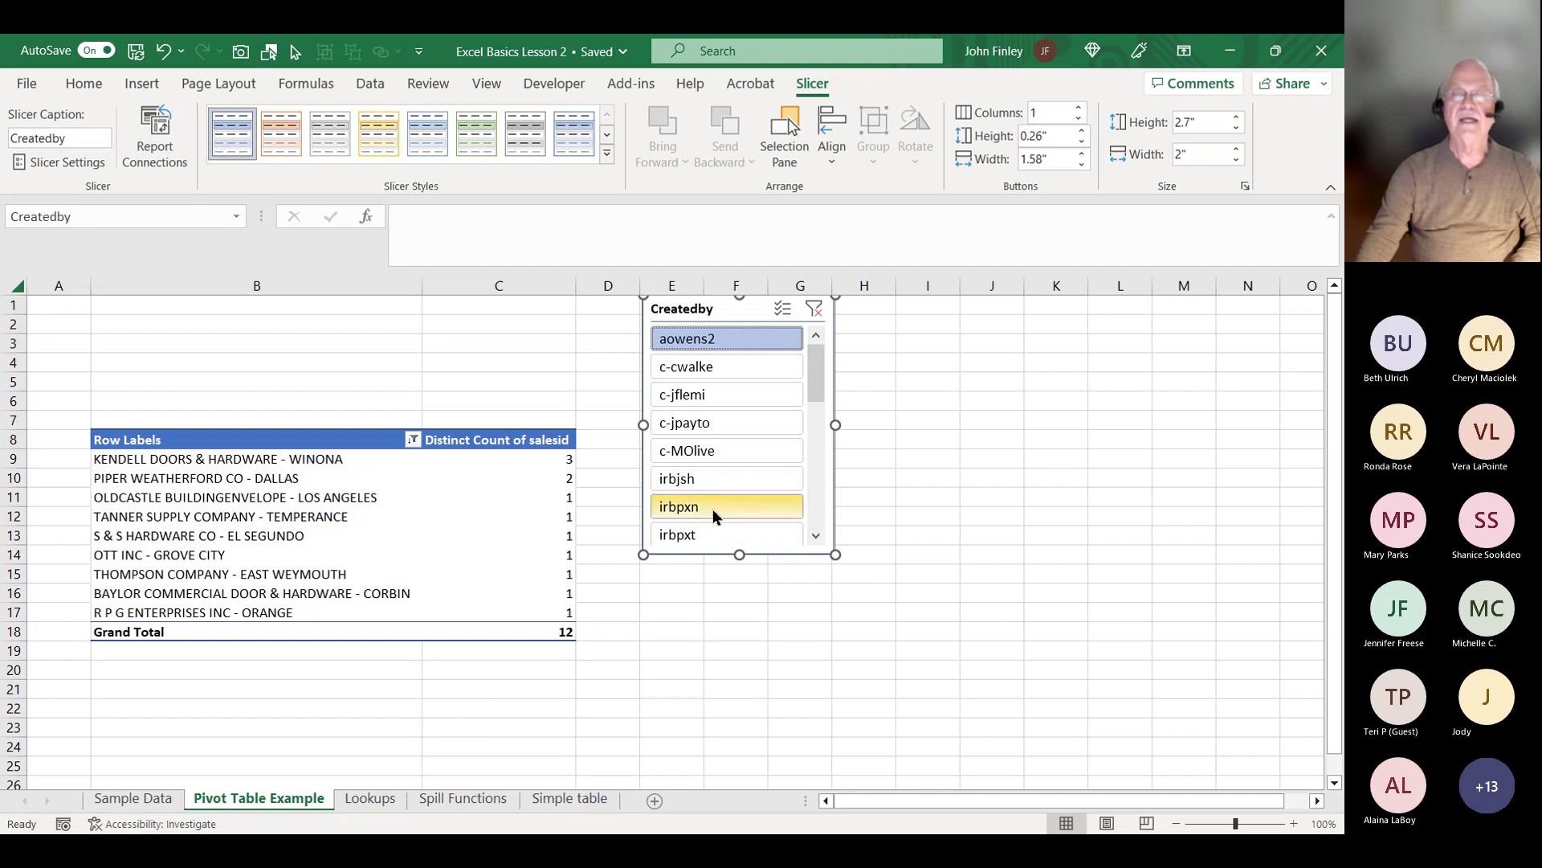
scroll(816, 536, "down", 3)
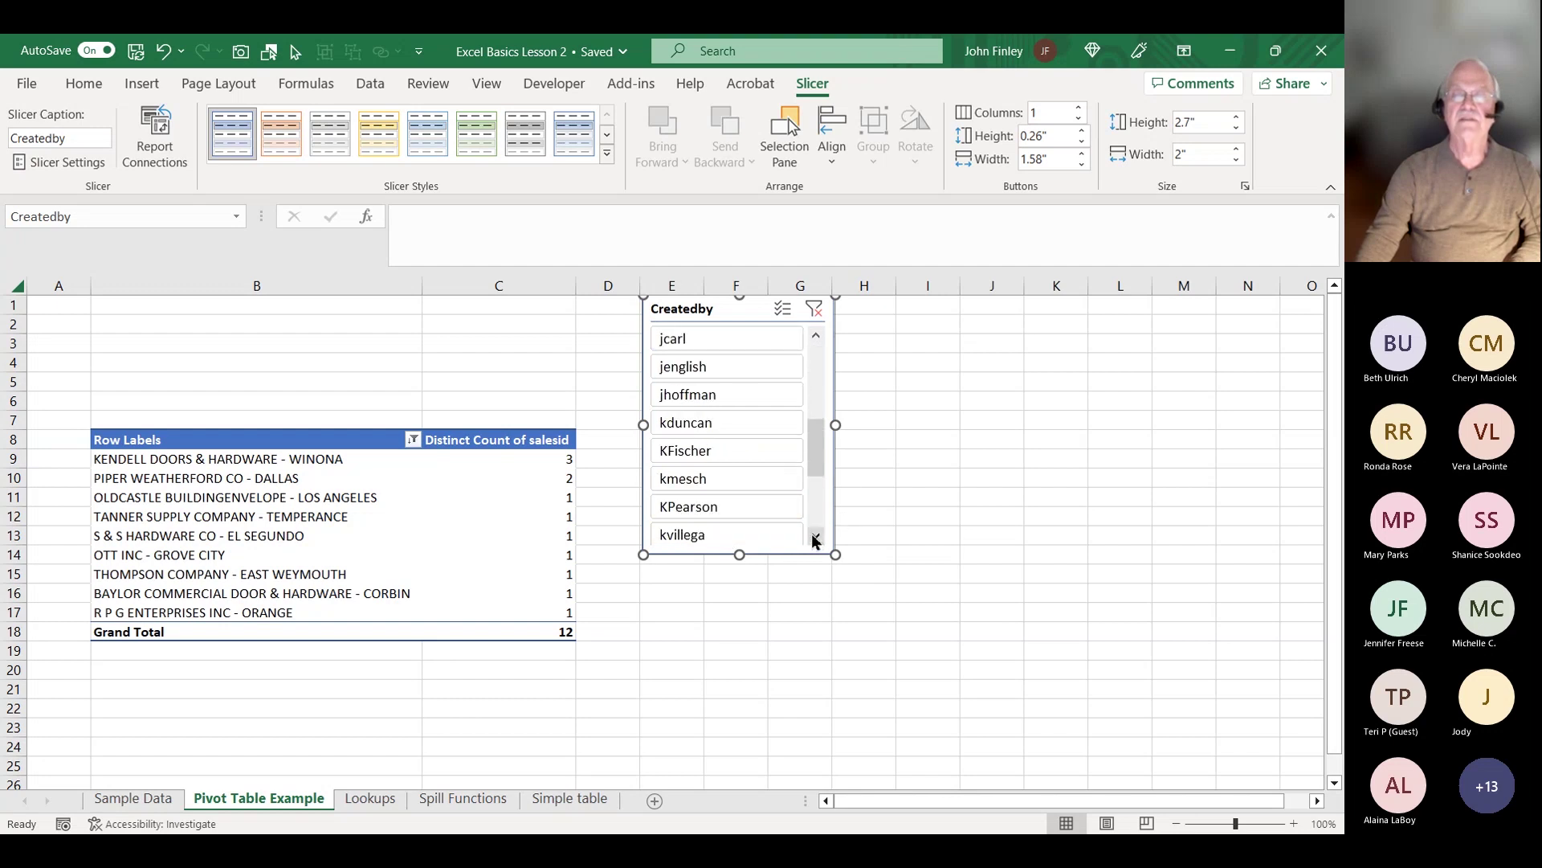
left_click(692, 422)
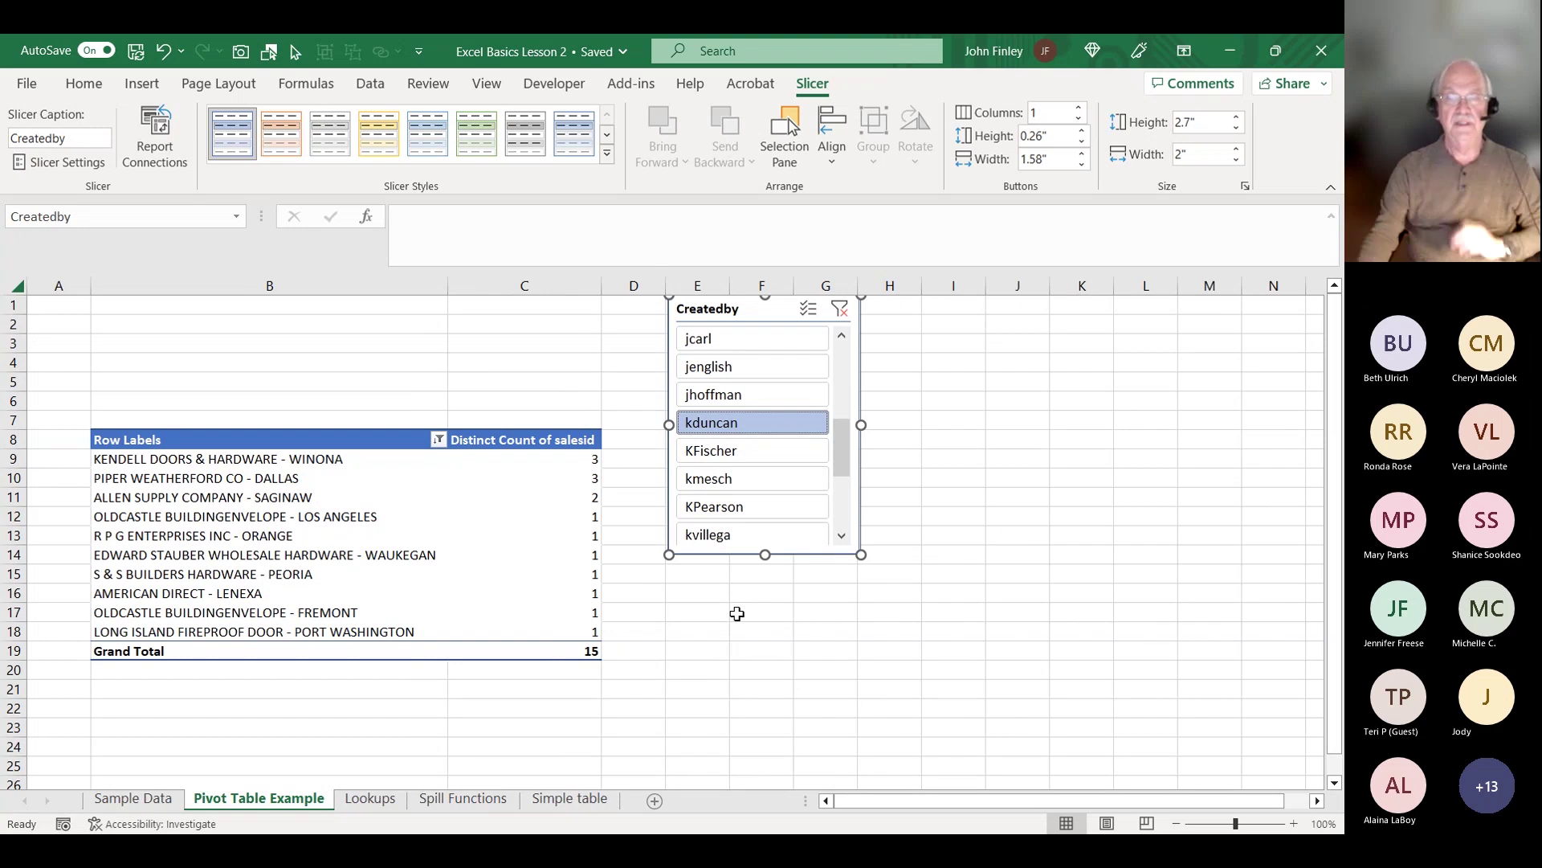
left_click(839, 309)
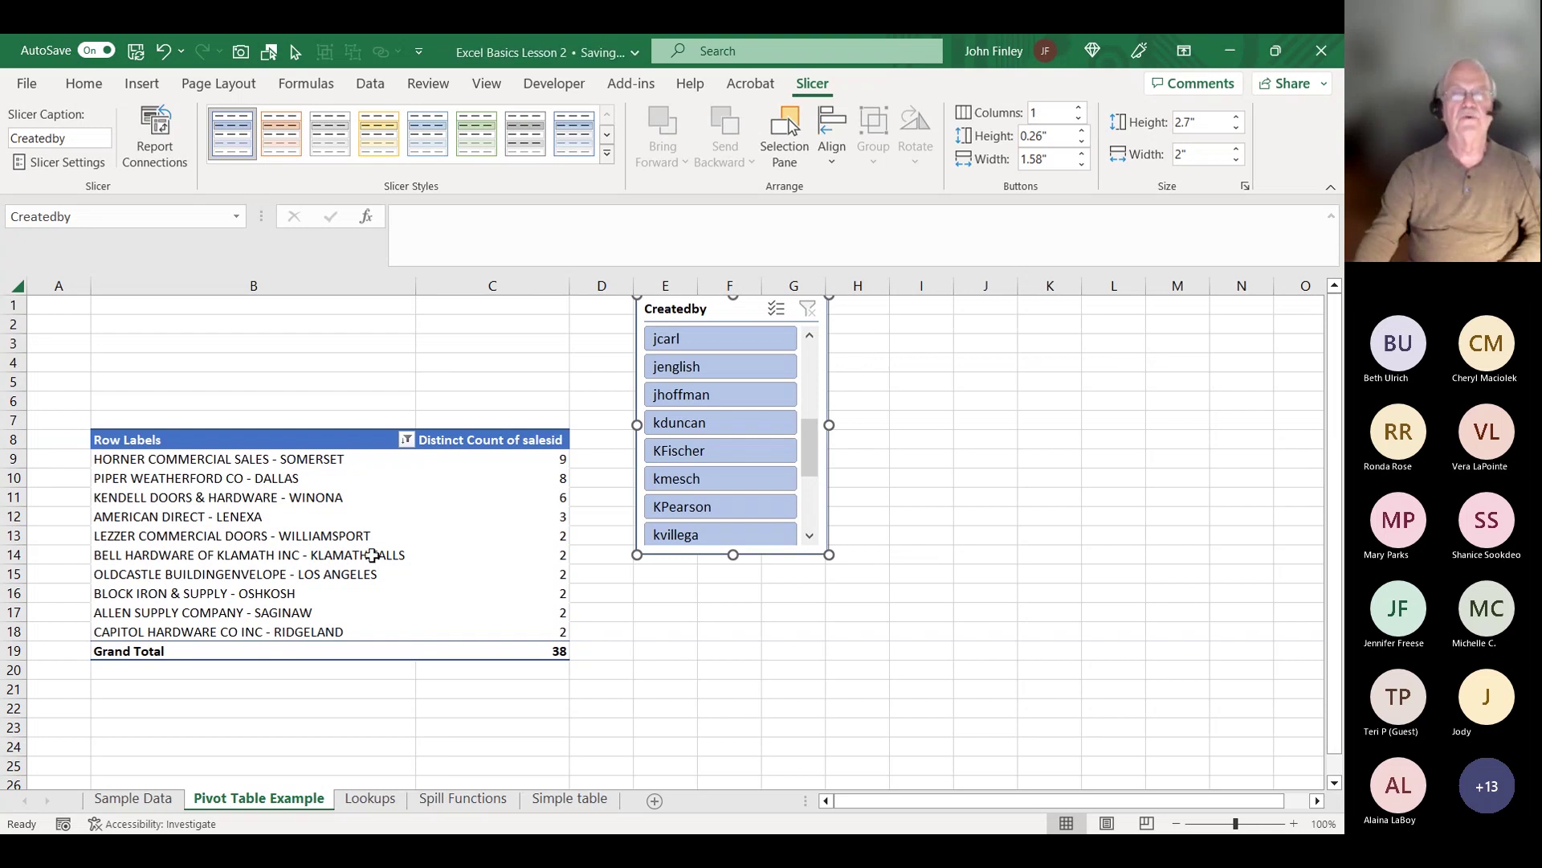
- Insert a Clustered Column PivotChart from the PivotTable, place it below the Createdby slicer and close the field list
left_click(335, 517)
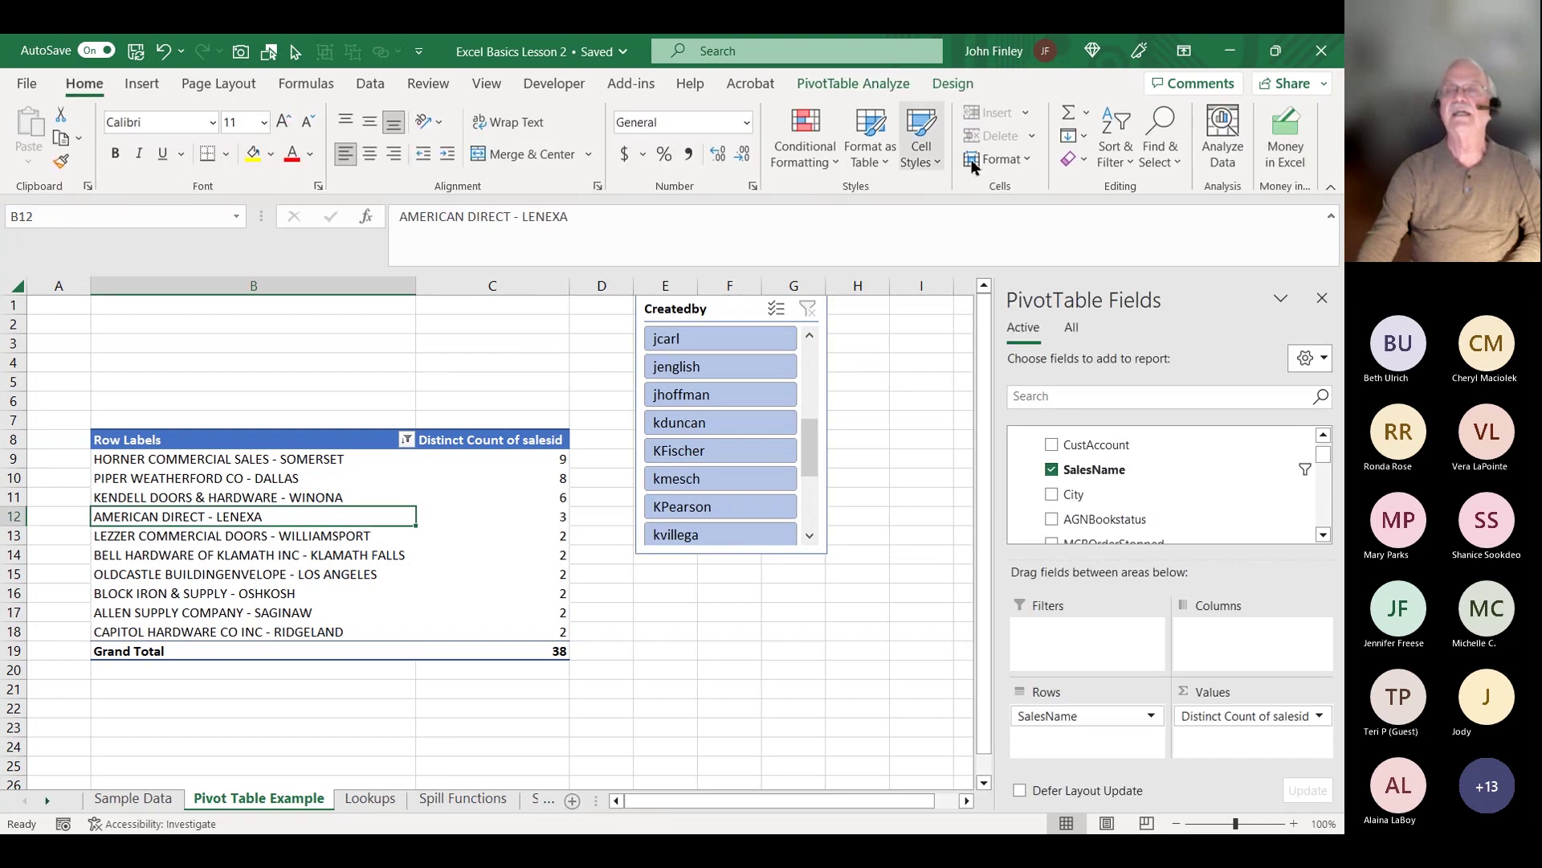
left_click(869, 84)
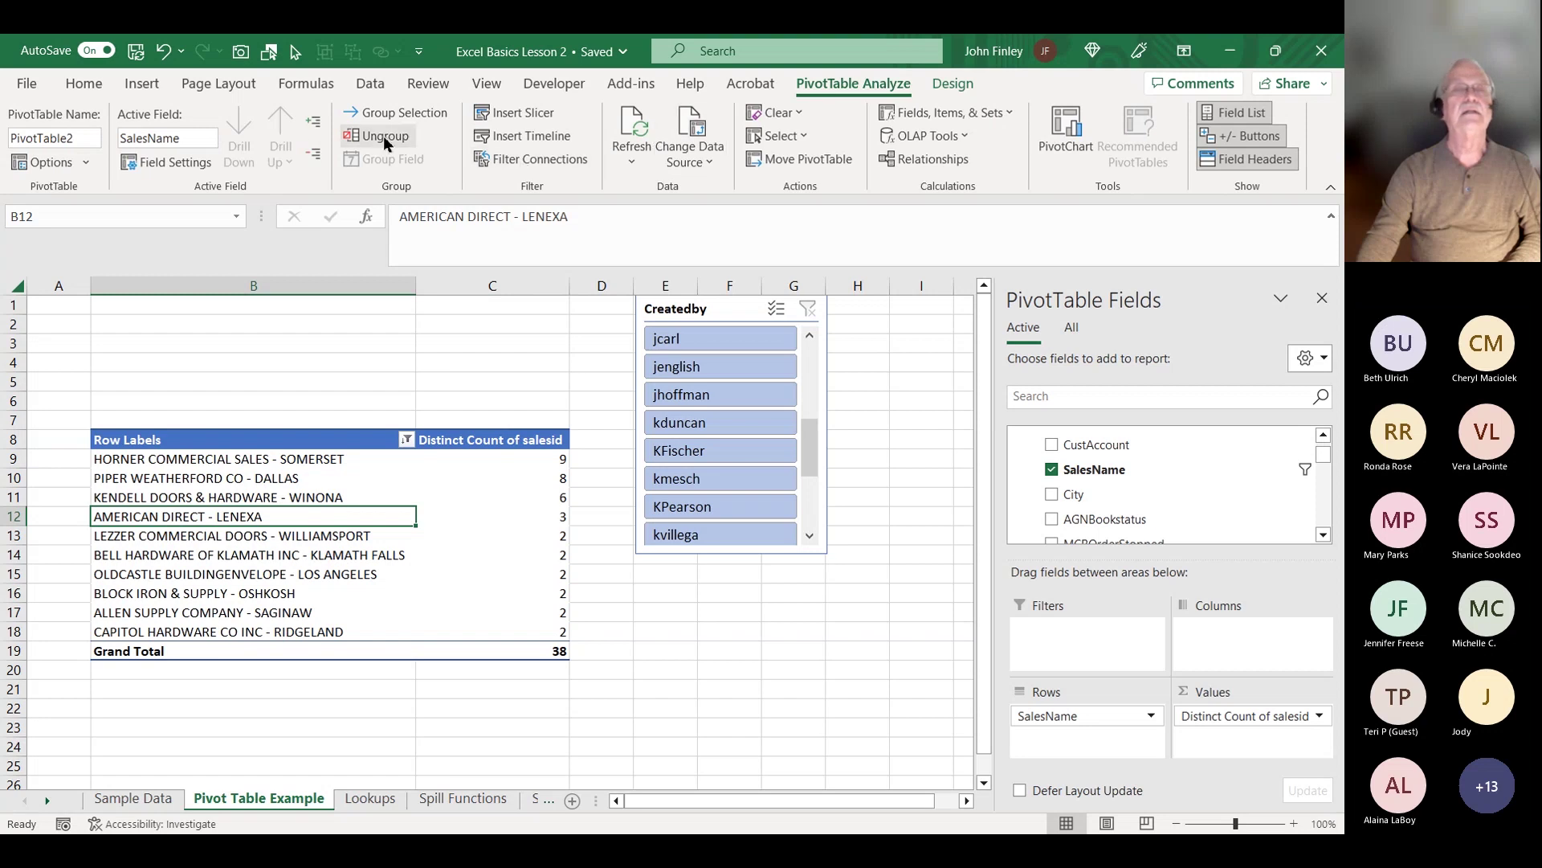
left_click(1059, 133)
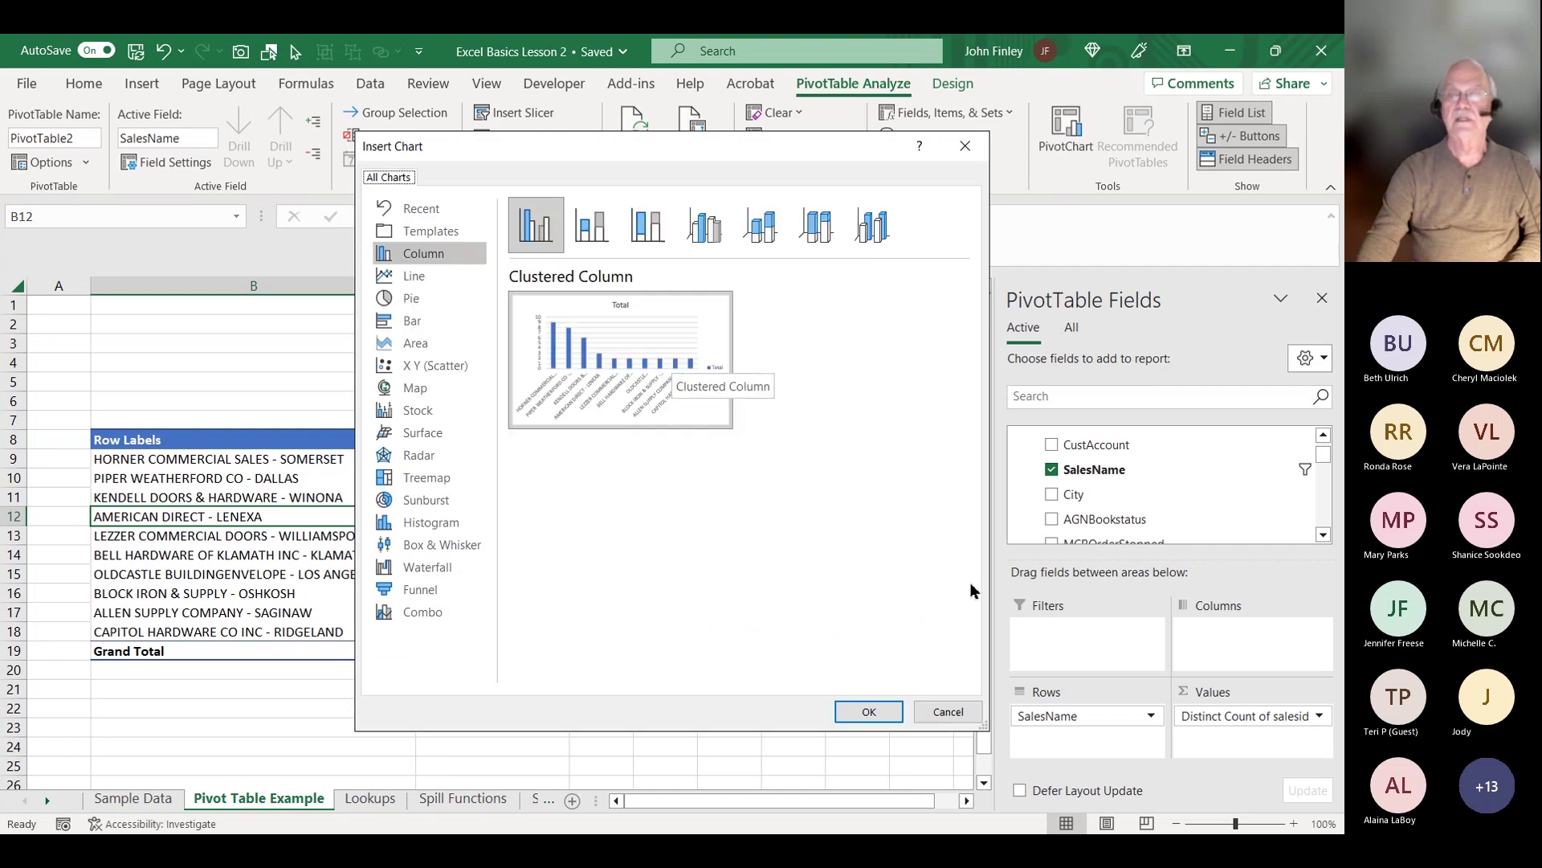
left_click(881, 719)
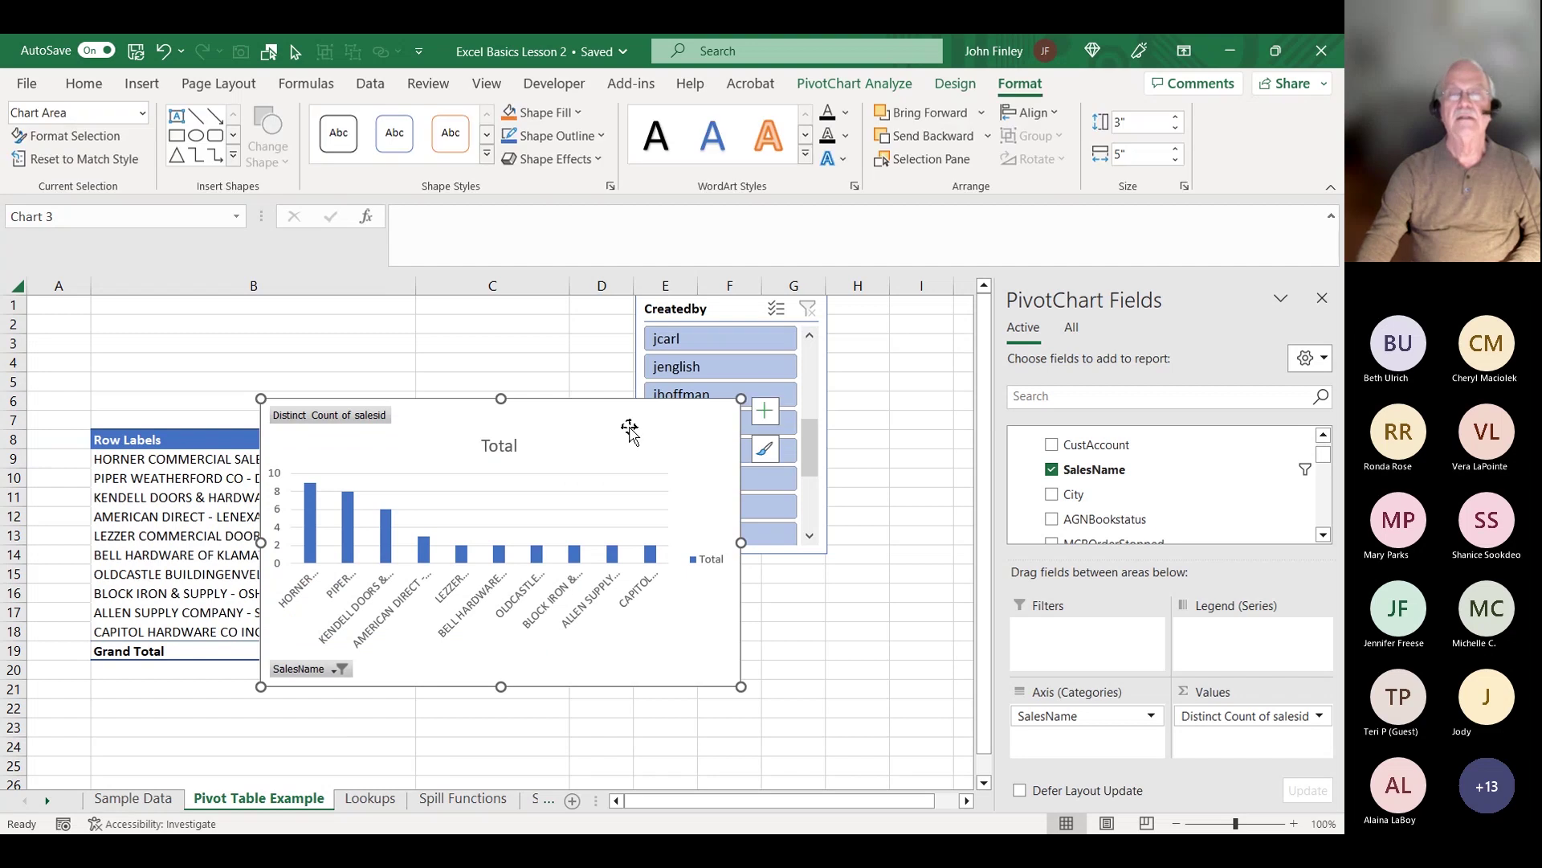
left_click_drag(629, 418, 960, 585)
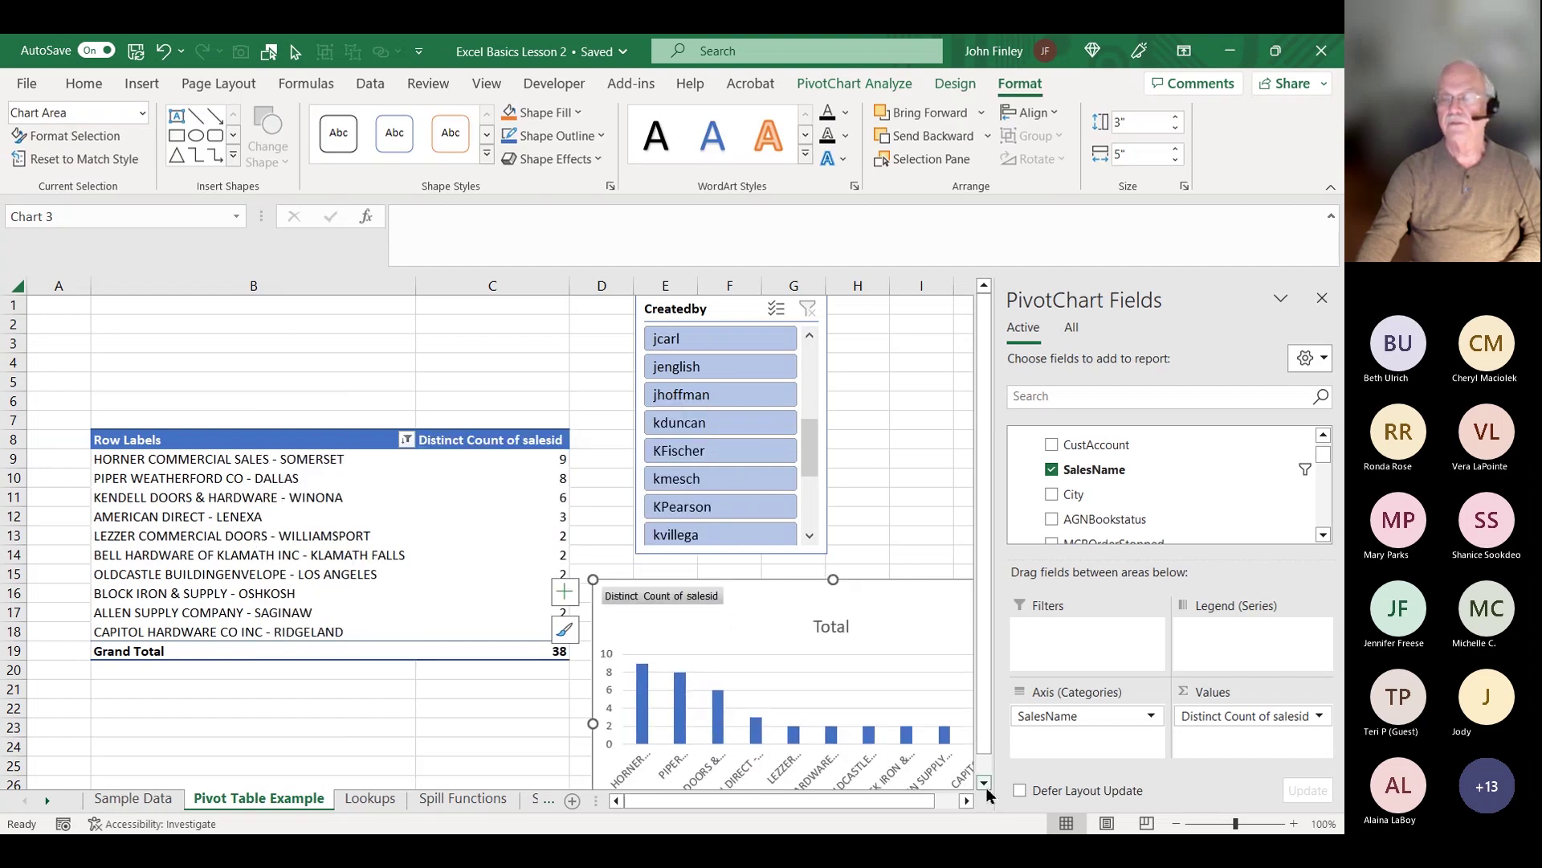
scroll(988, 793, "down", 2)
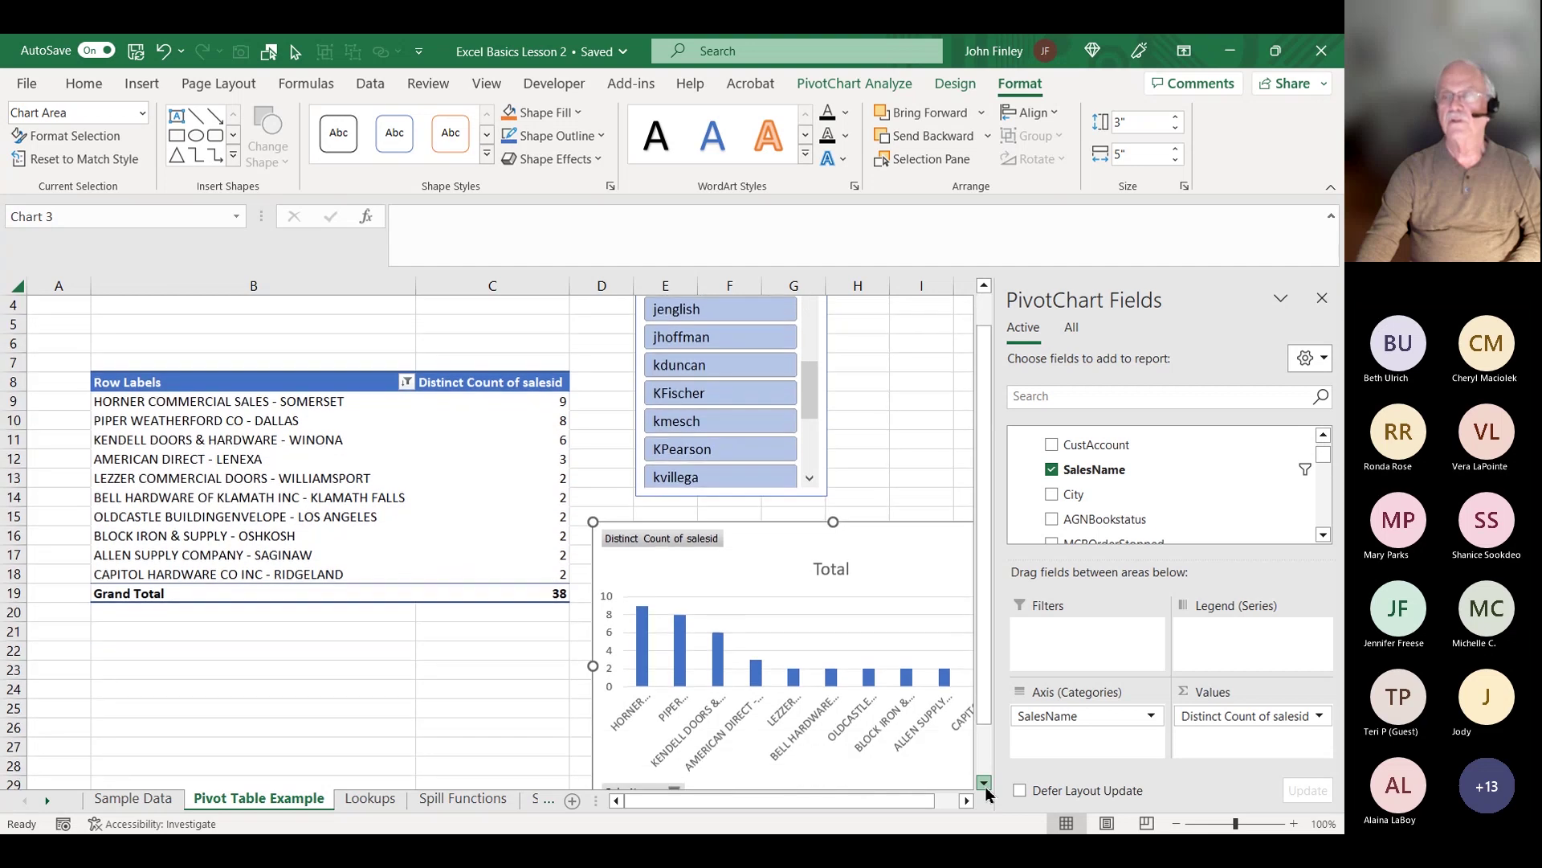
left_click(1322, 298)
scroll(954, 437, "down", 3)
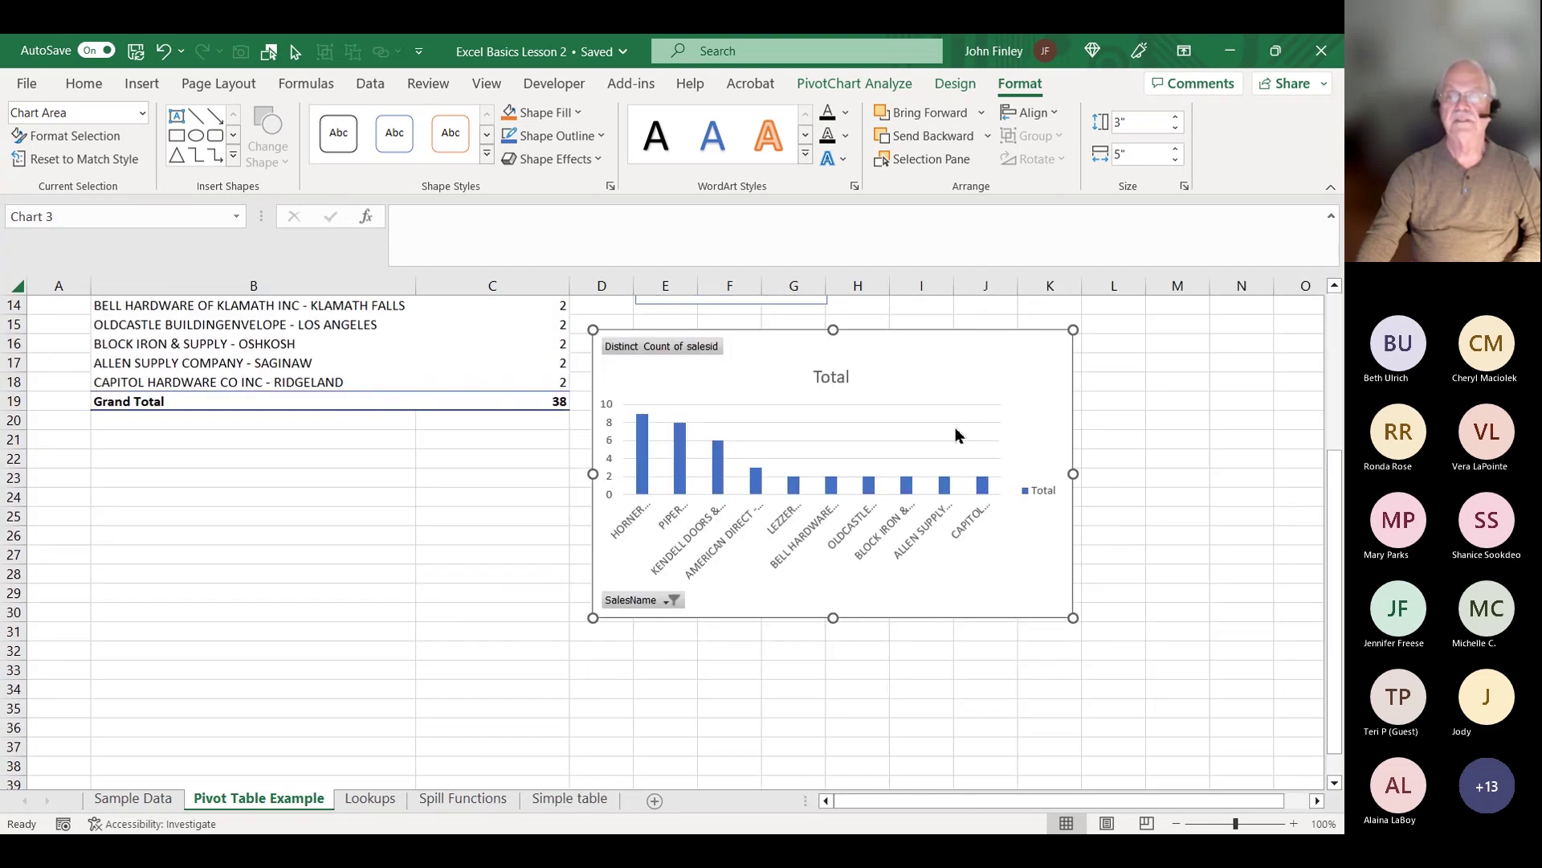
- Filter the PivotTable and PivotChart by one user in the Createdby slicer and switch to the user two entries below
scroll(956, 427, "up", 2)
scroll(955, 426, "up", 2)
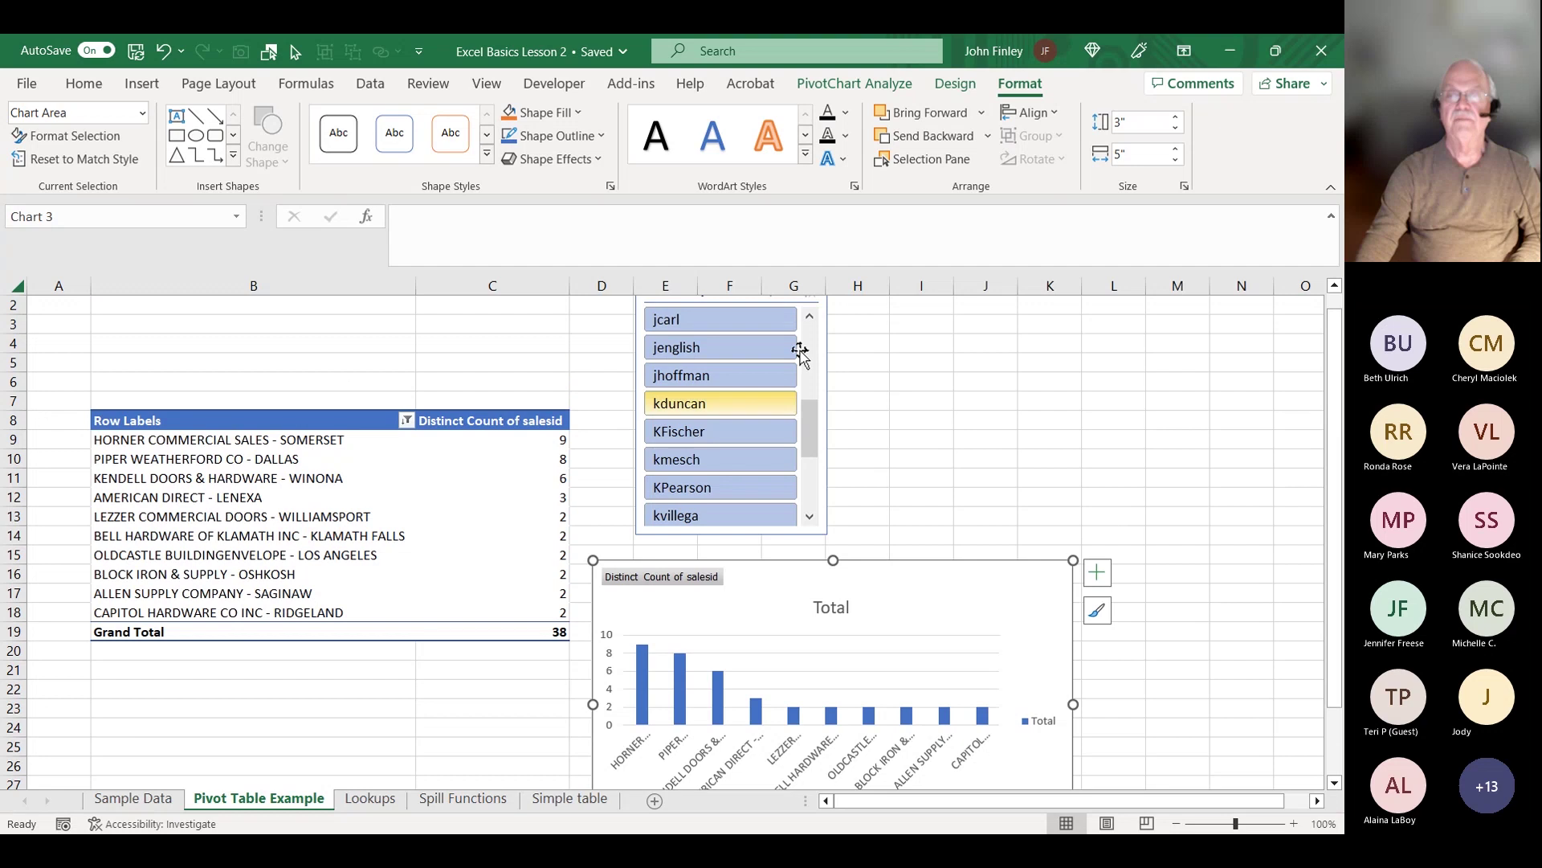
left_click(750, 351)
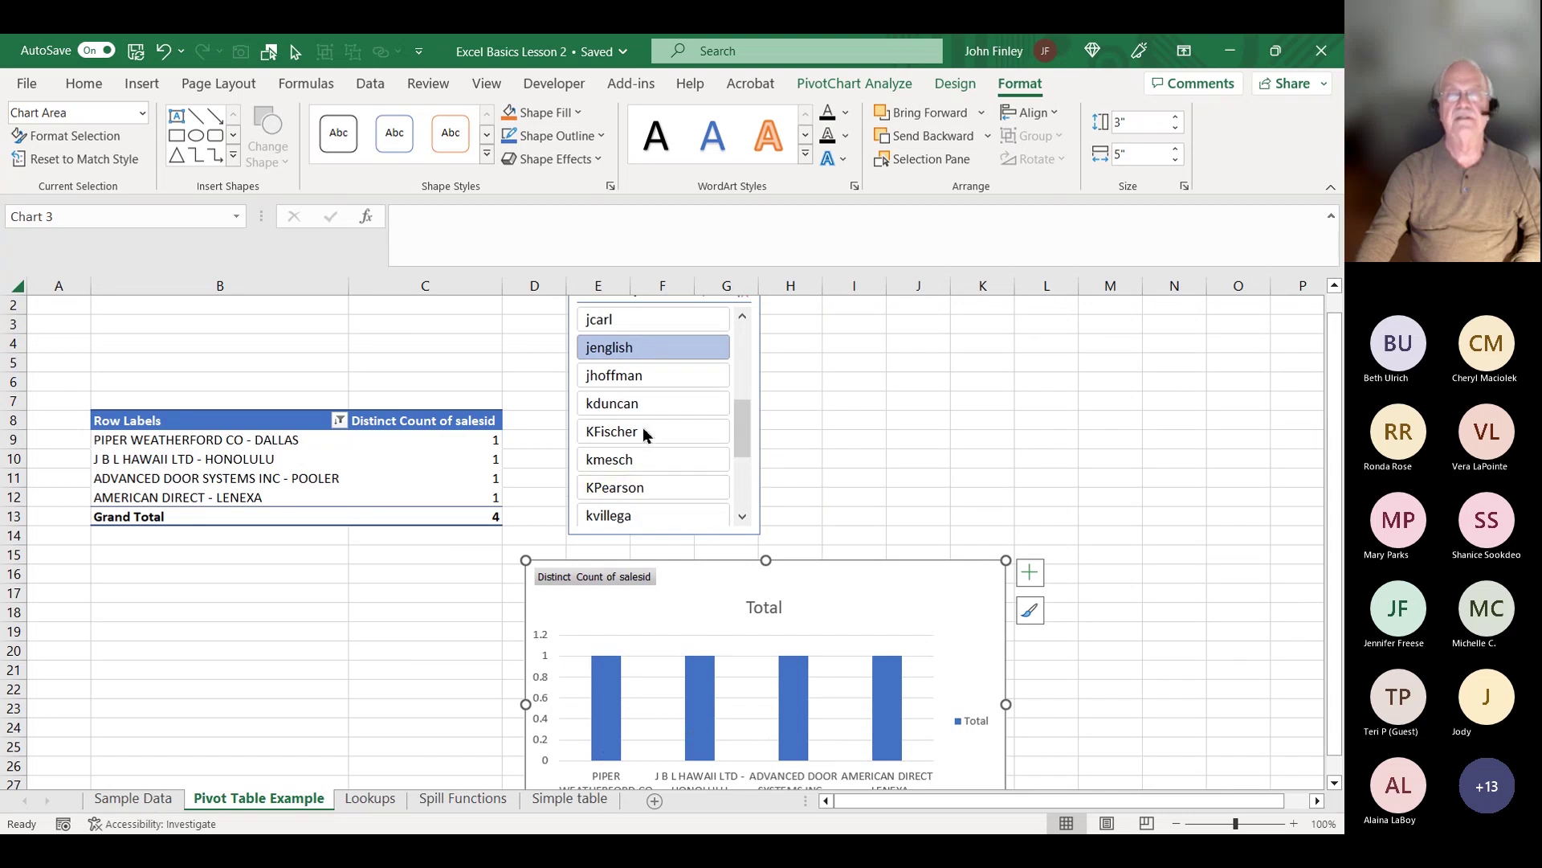
left_click(649, 404)
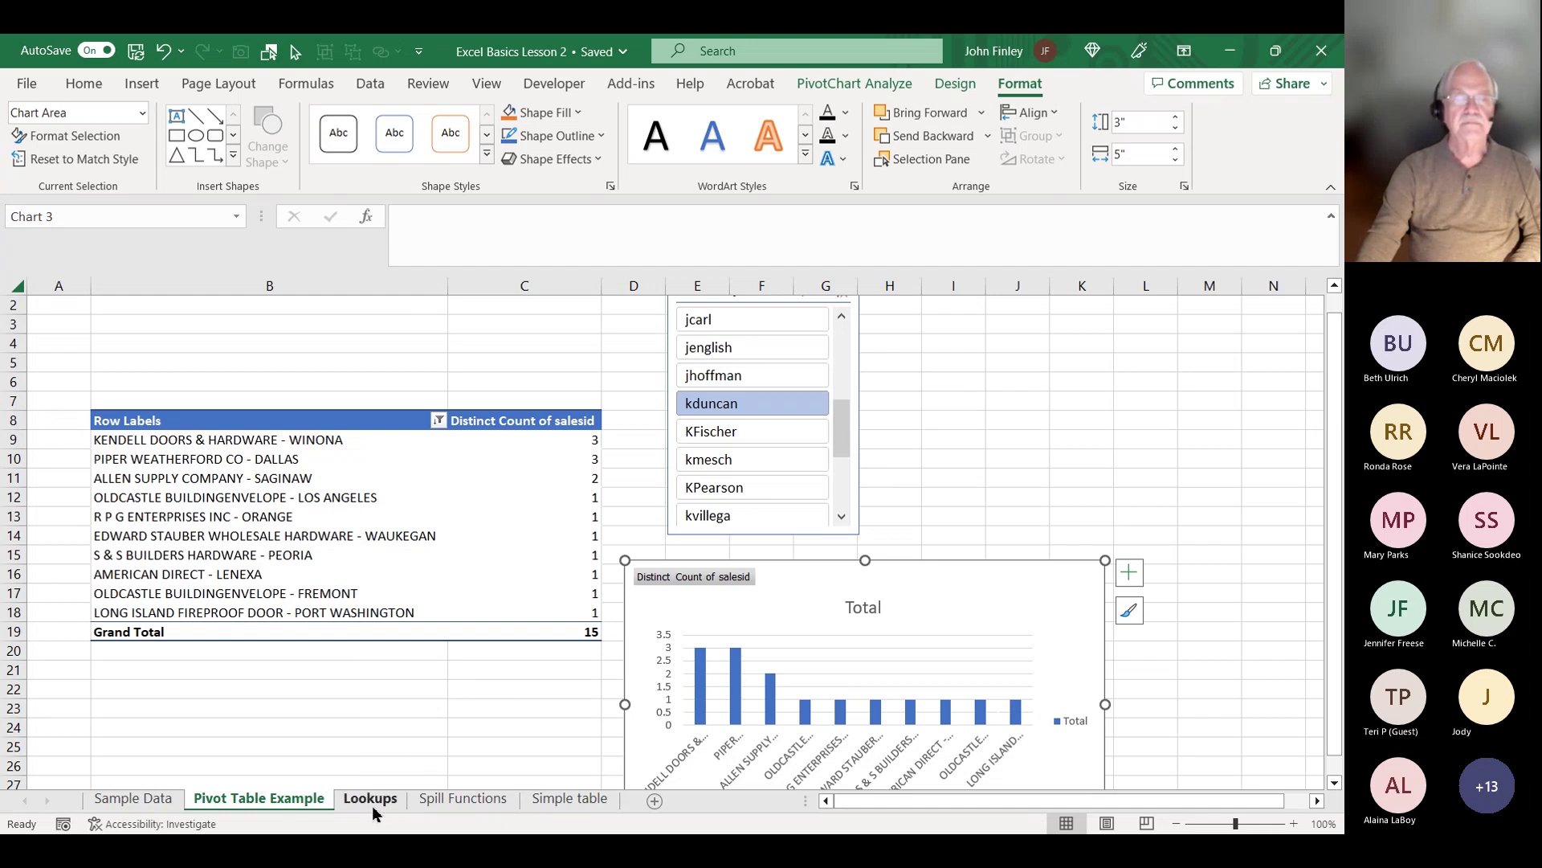
- Show the PivotTable's field list again
left_click(477, 749)
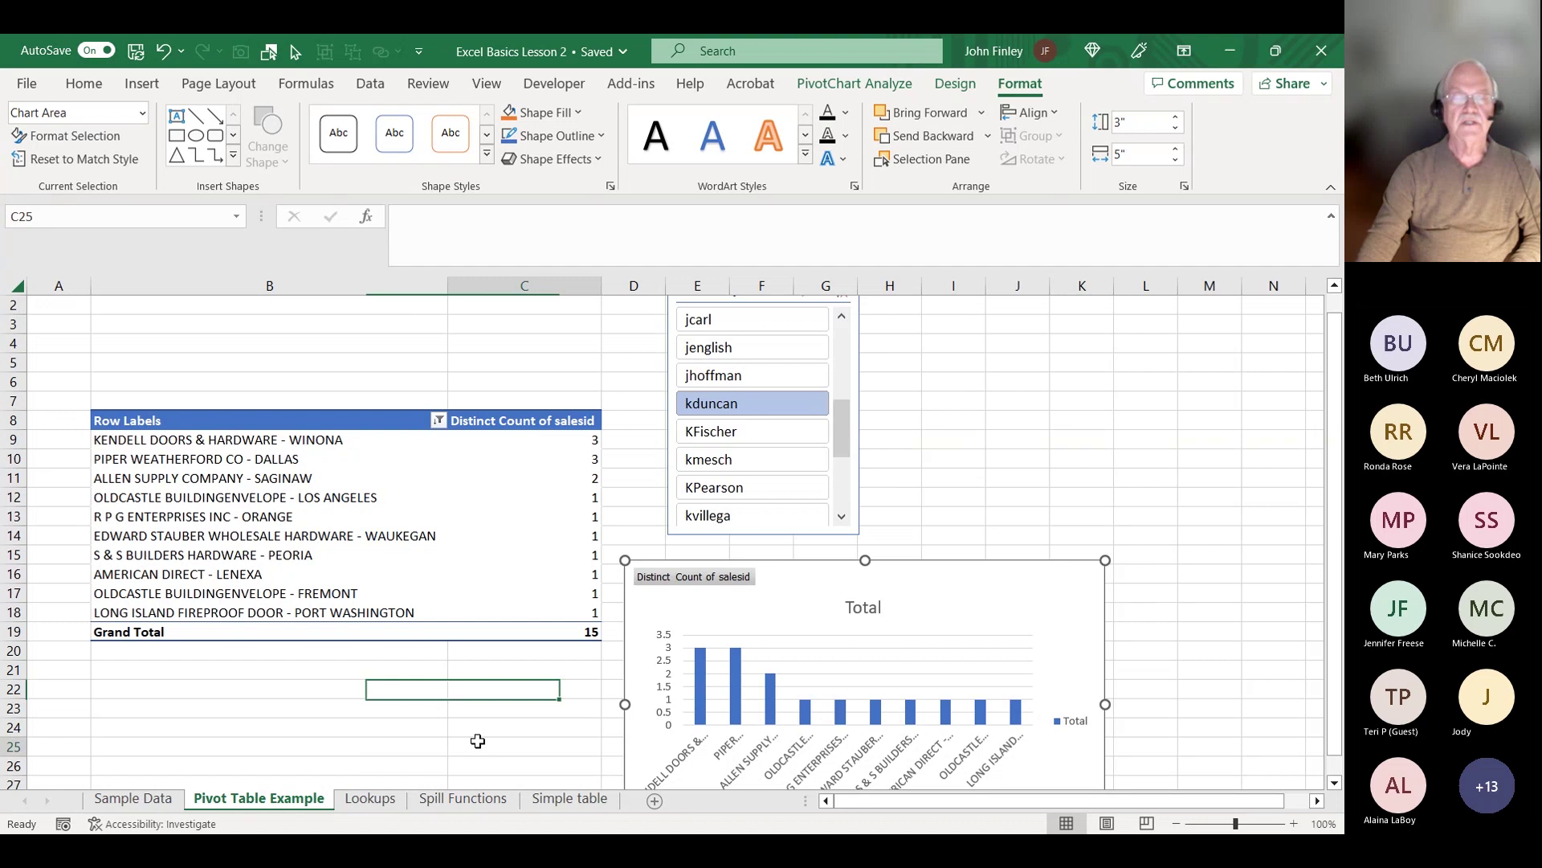
left_click(481, 556)
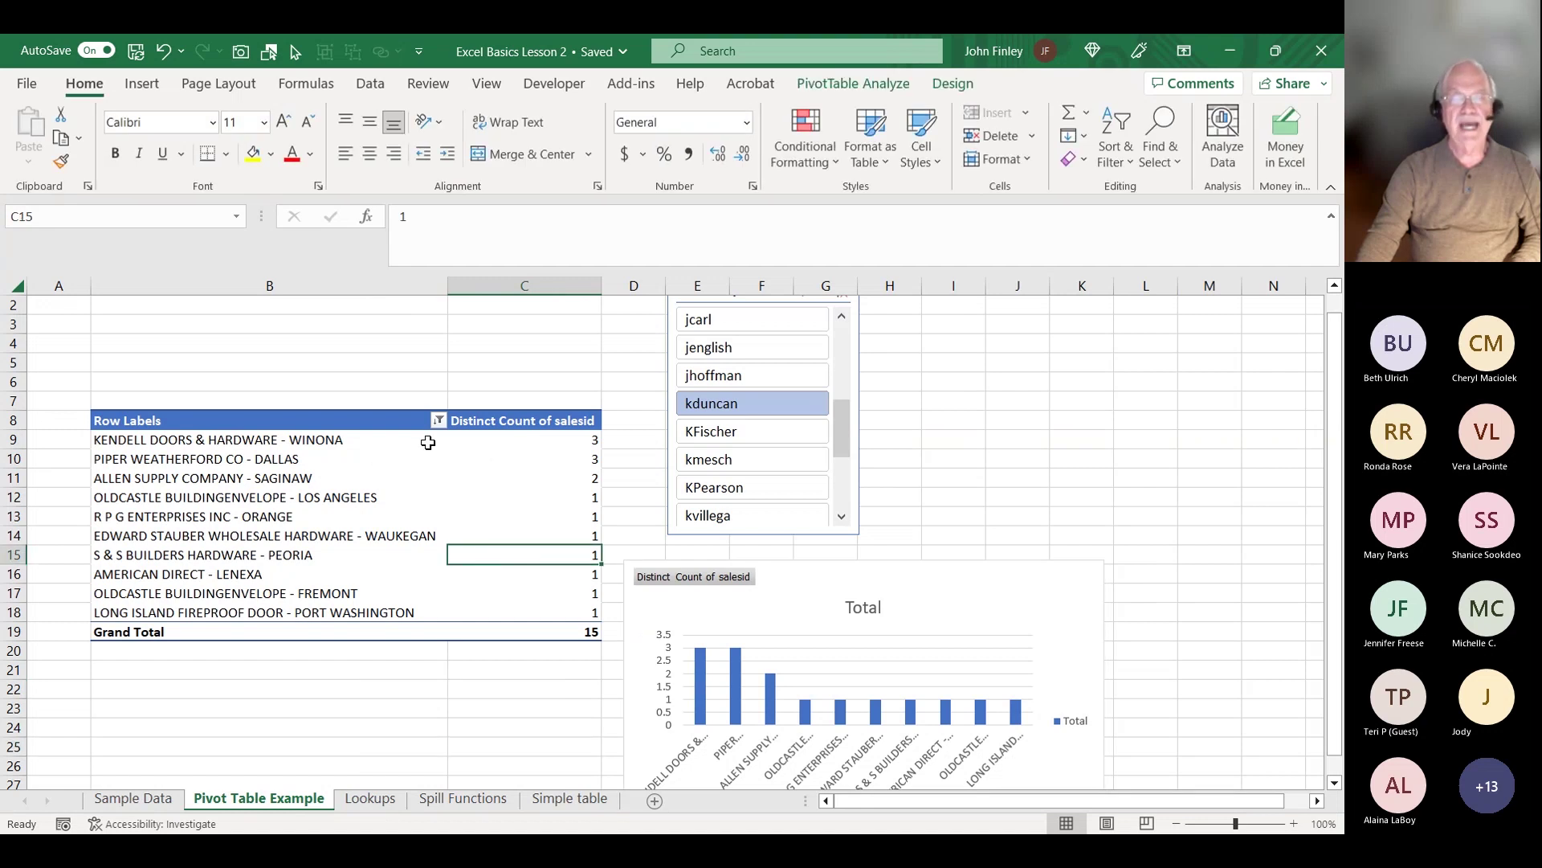
left_click(537, 522)
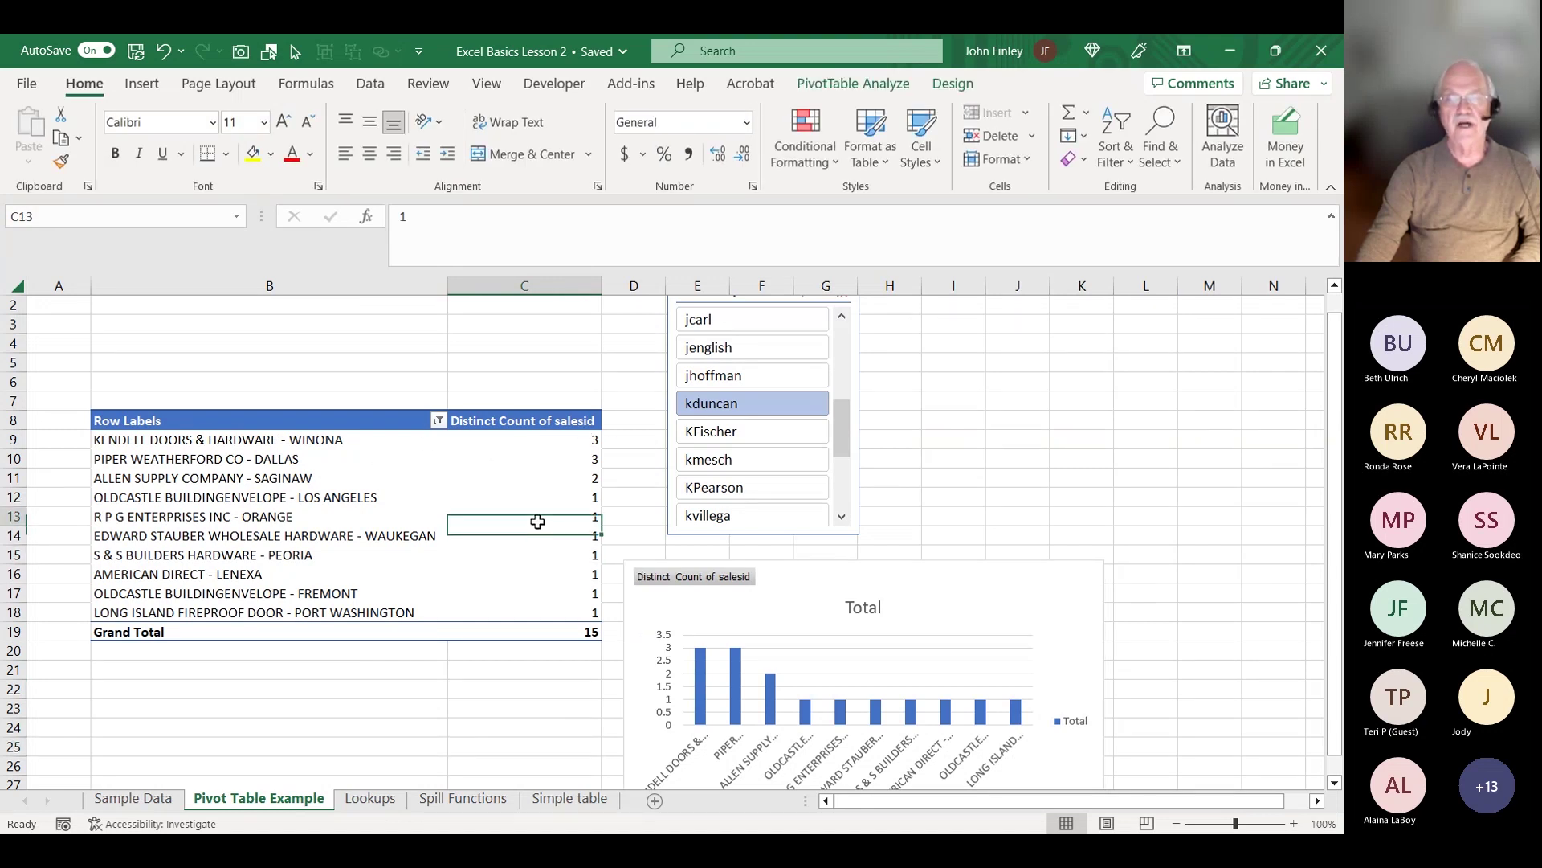
right_click(537, 522)
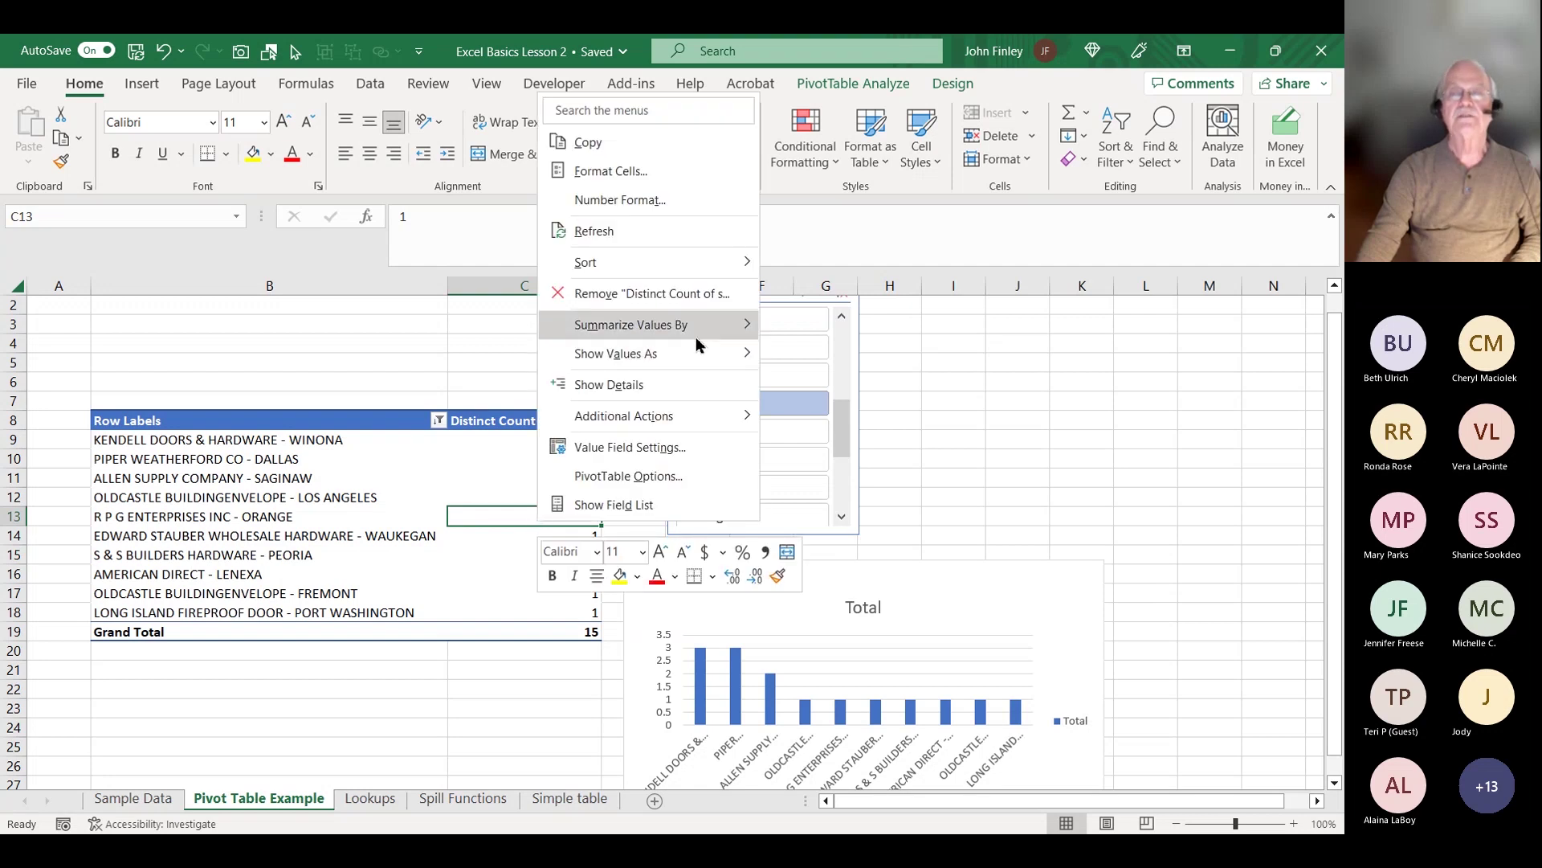
mouse_move(654, 331)
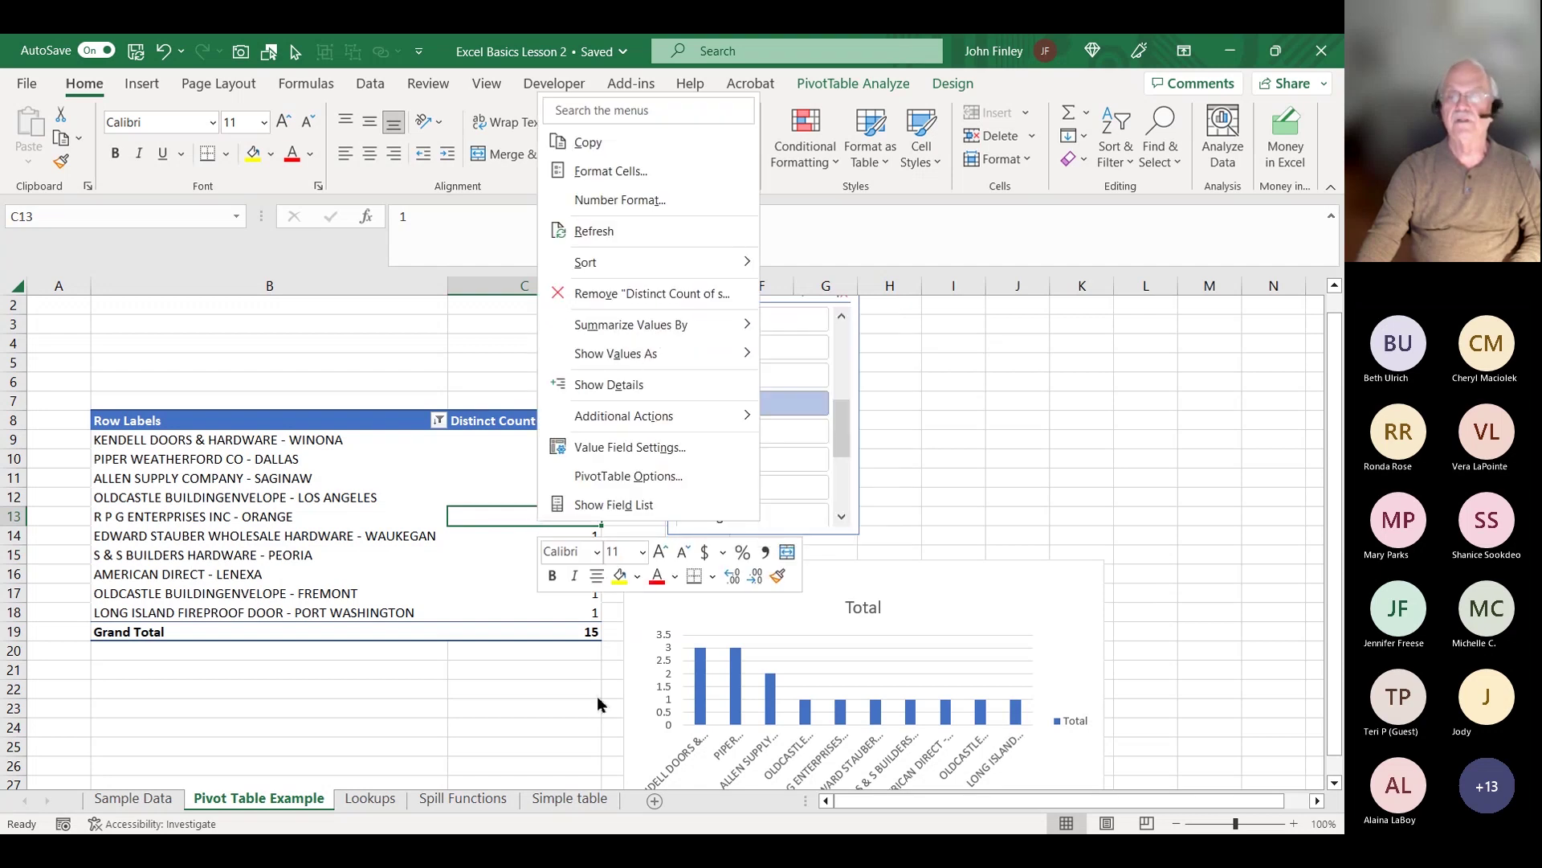
left_click(616, 506)
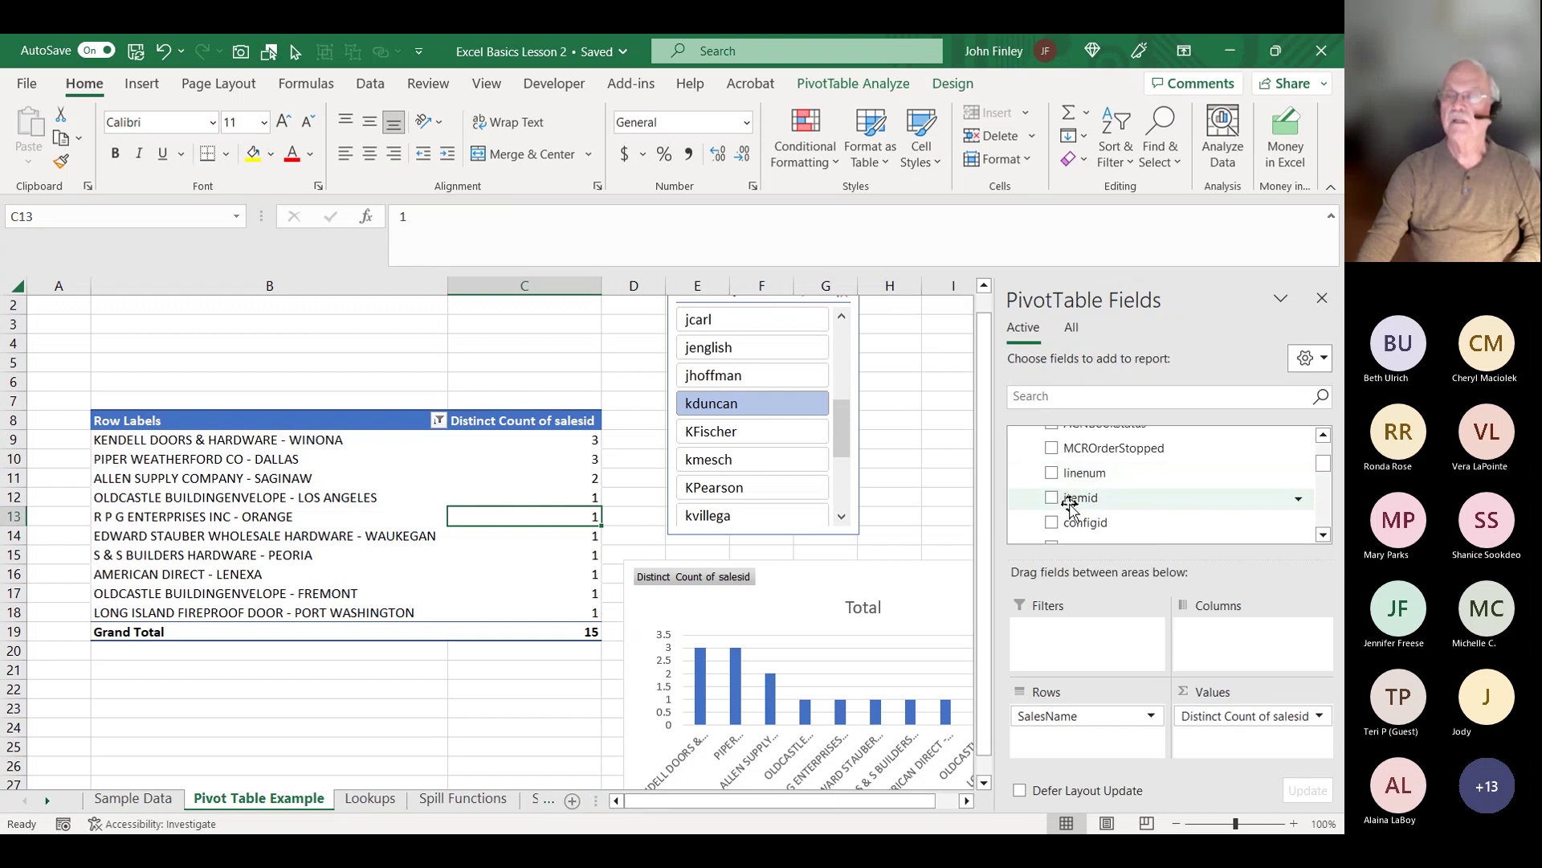
- Add the itemid field to the PivotTable's Values area as a count beside the distinct count of salesid
scroll(1227, 499, "down", 1)
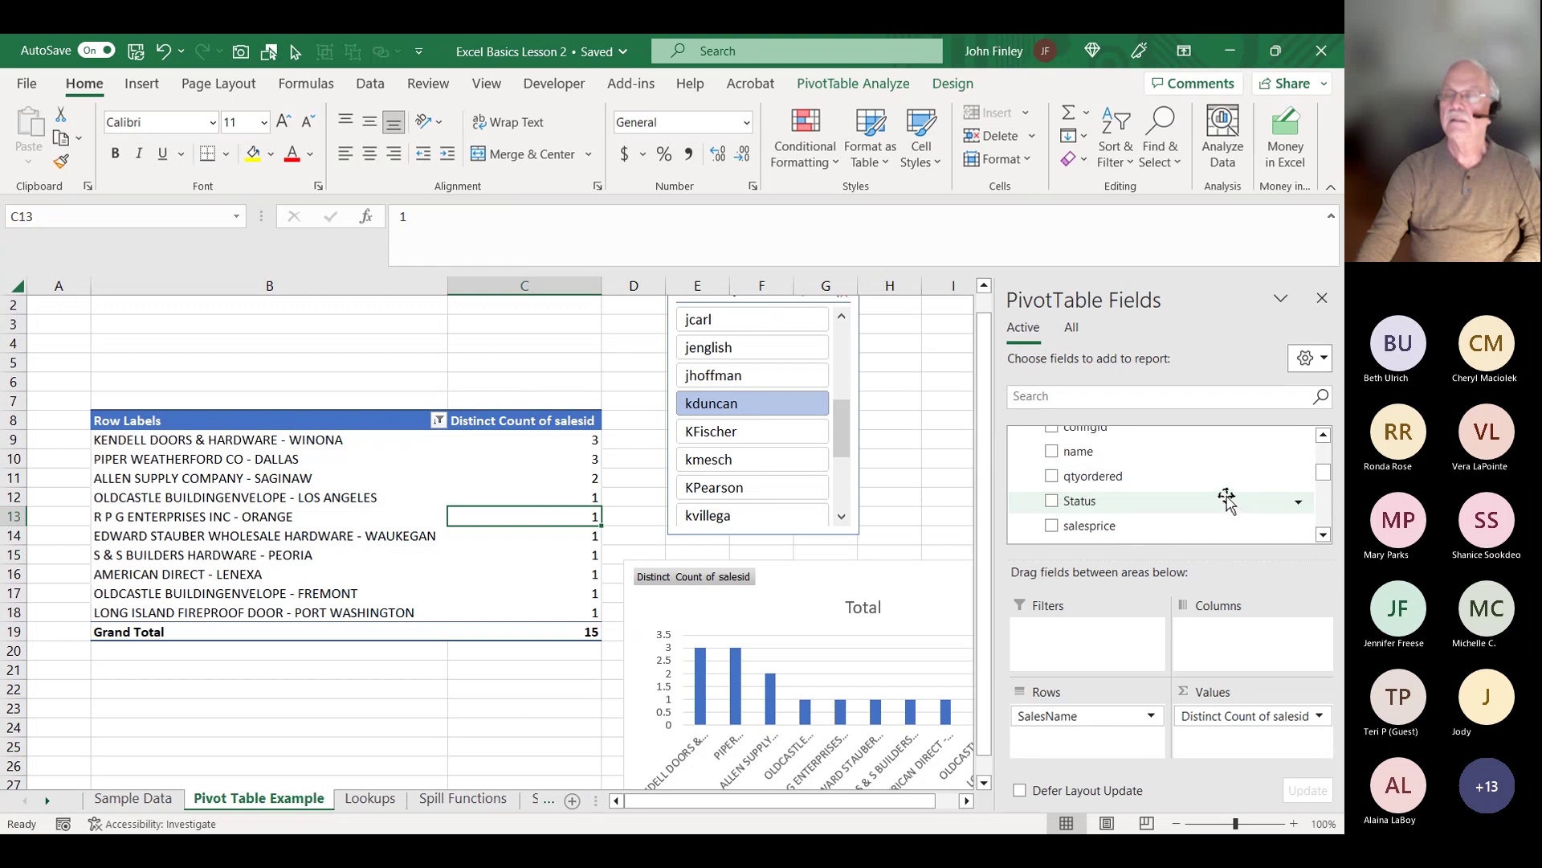
scroll(1227, 499, "up", 2)
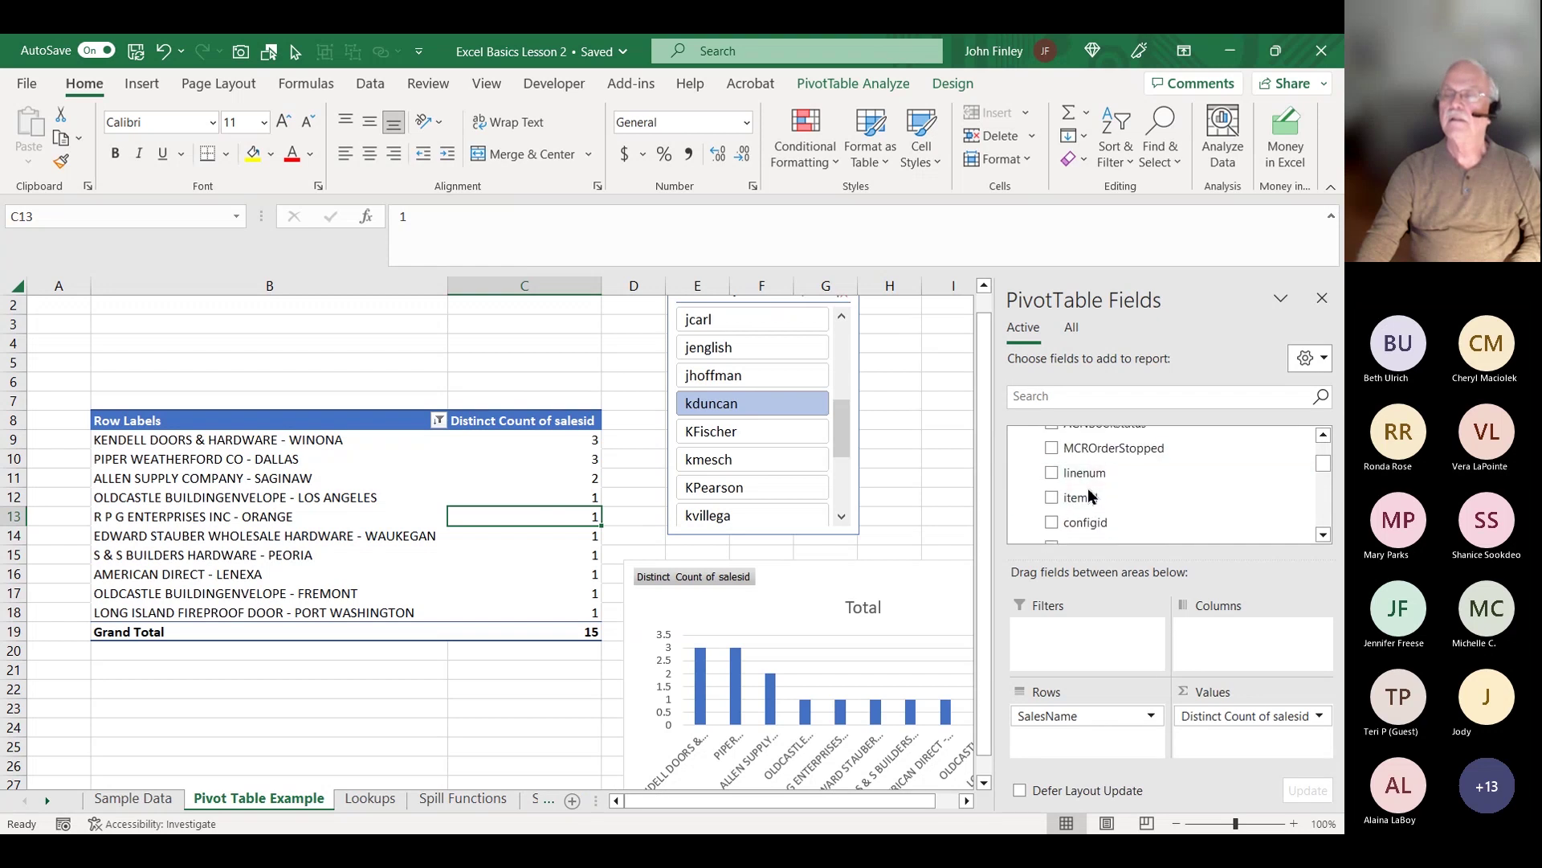
mouse_move(1088, 498)
left_mouse_down()
mouse_move(1174, 619)
mouse_move(1115, 499)
left_mouse_up()
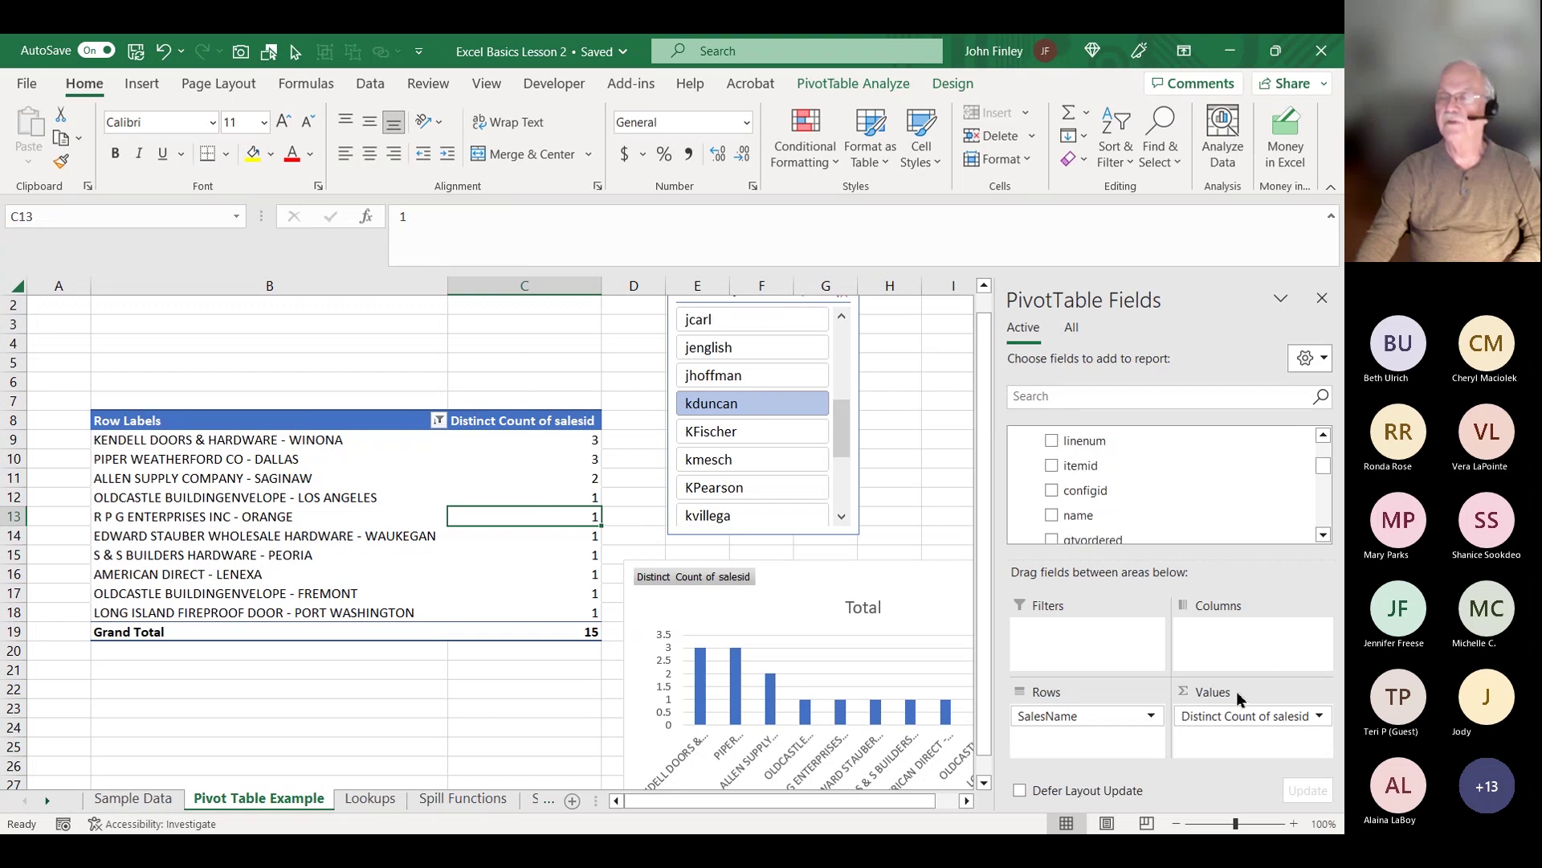
left_click_drag(1078, 463, 1244, 735)
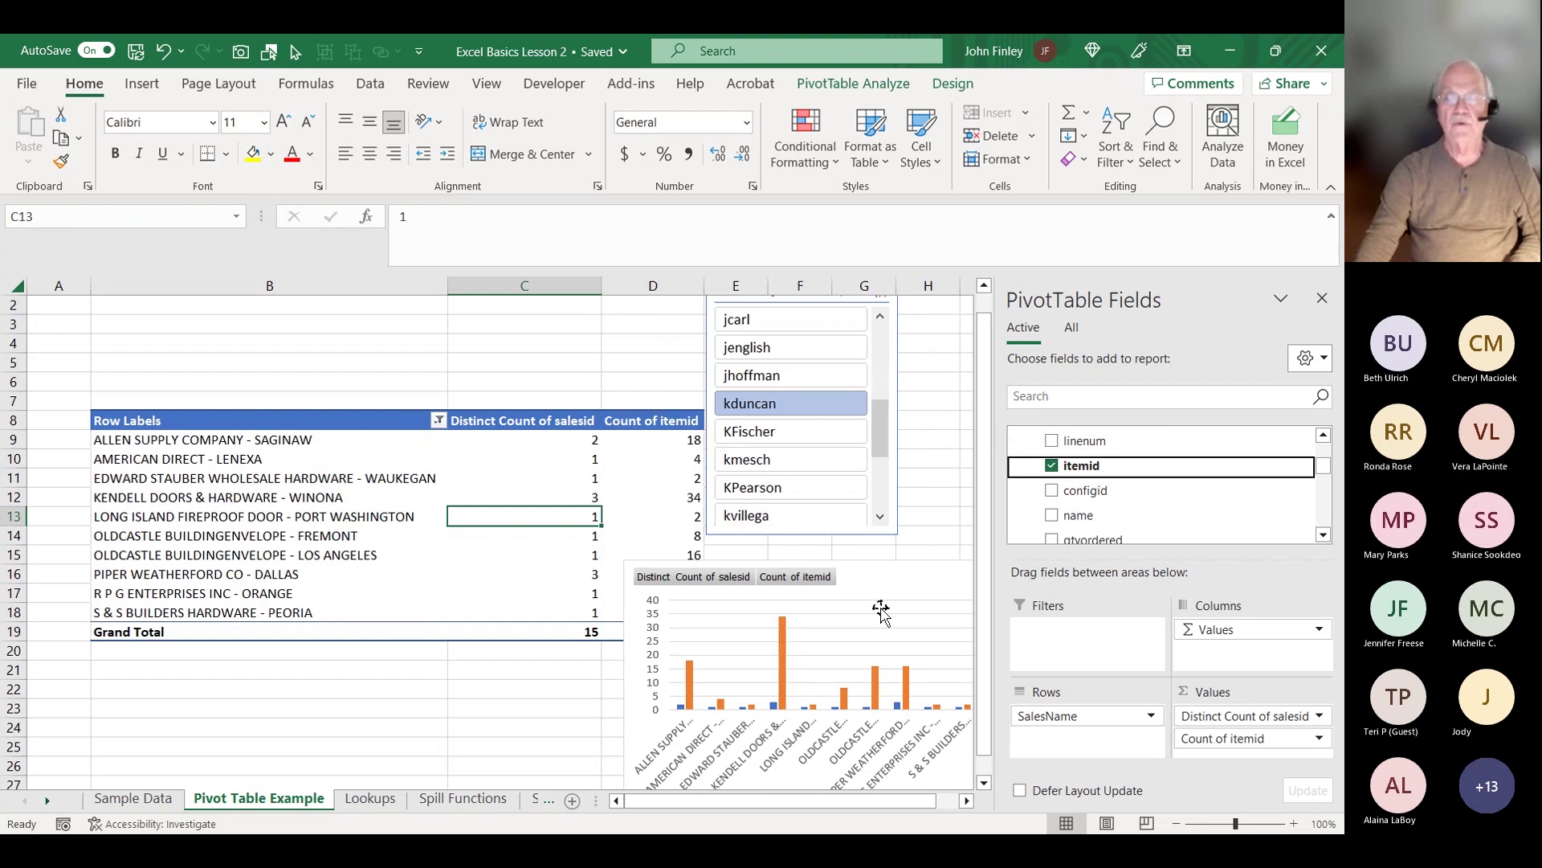
- Remove the Count of itemid field through its field button on the PivotChart
mouse_move(923, 591)
left_mouse_down()
mouse_move(955, 600)
mouse_move(924, 590)
left_mouse_up()
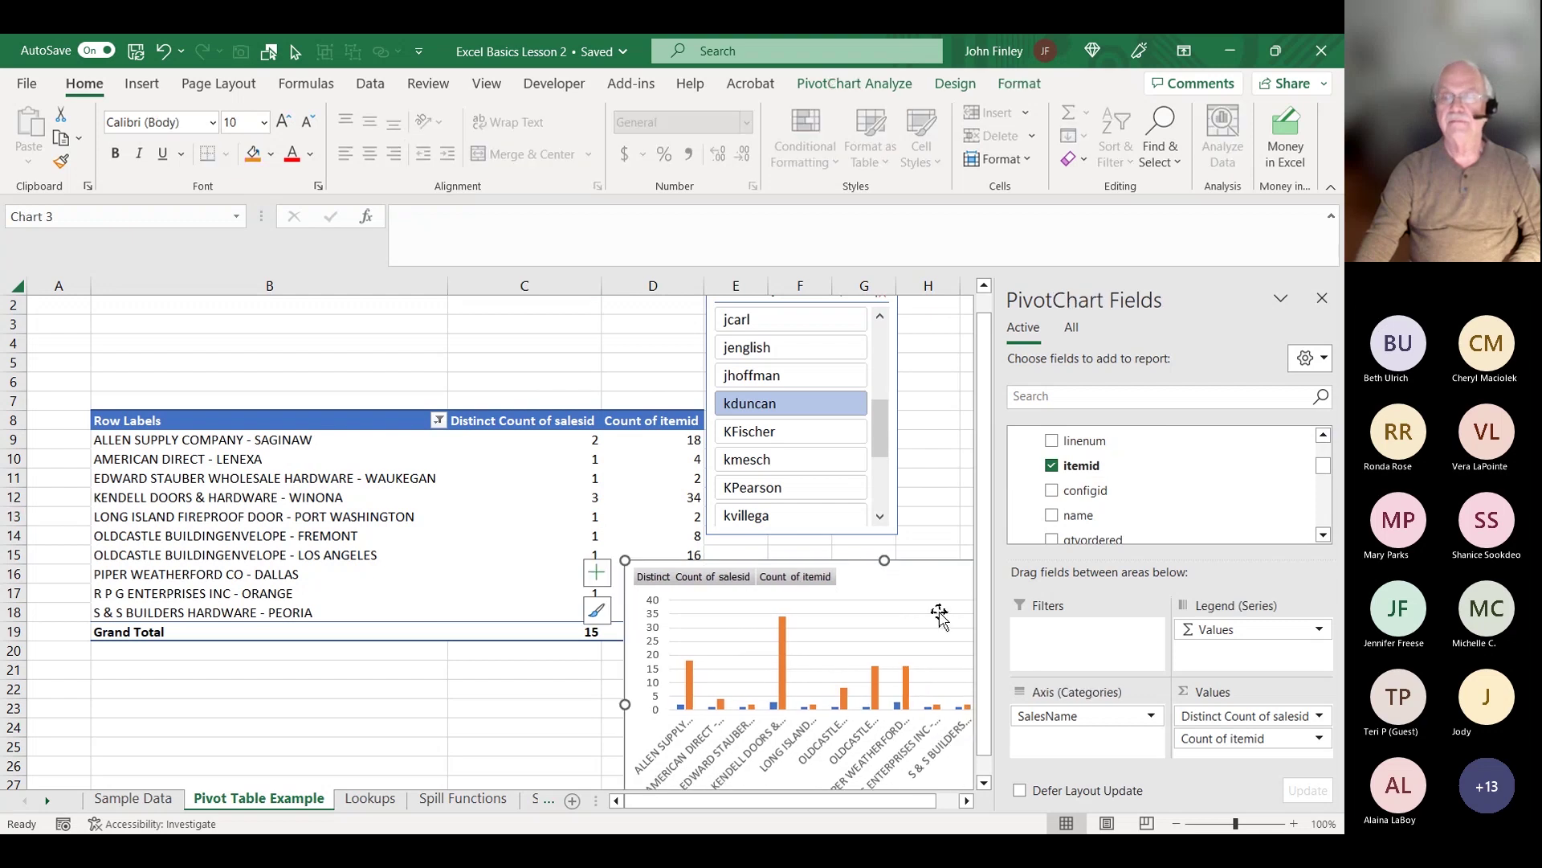
right_click(794, 576)
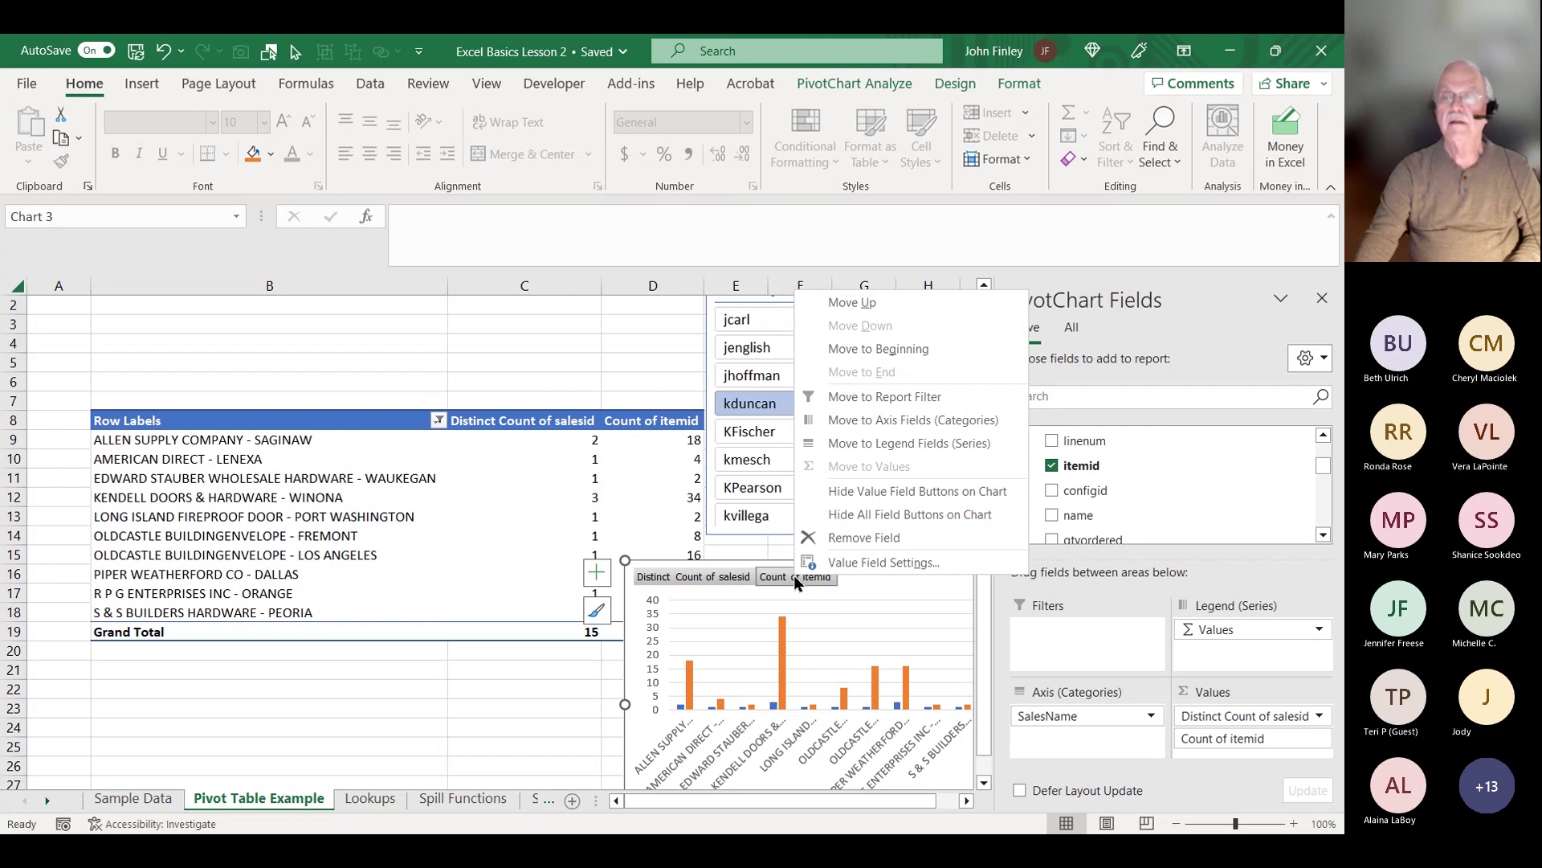
left_click(857, 538)
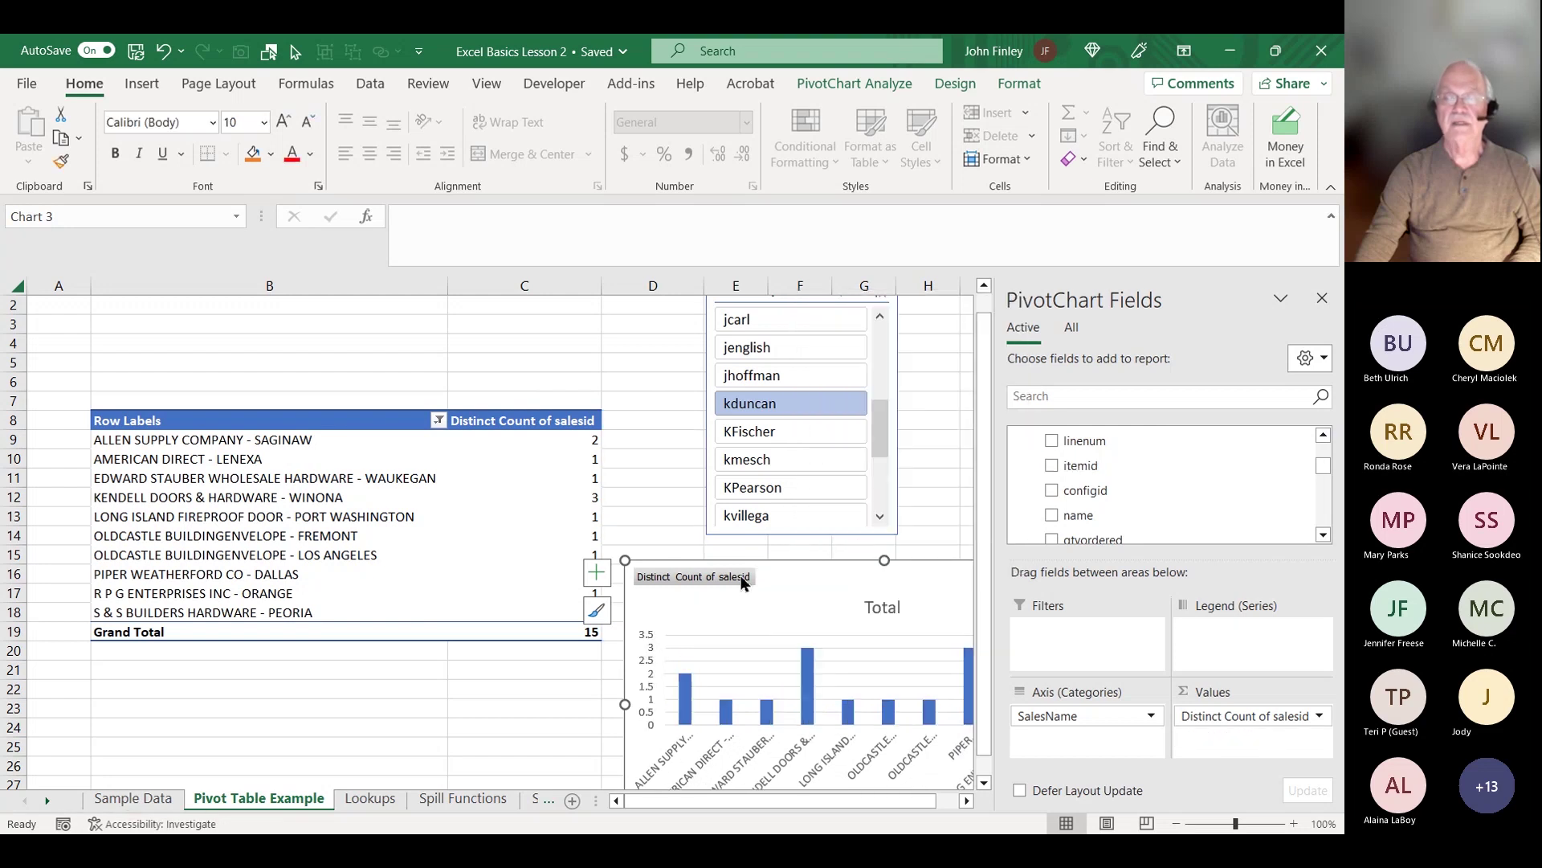
- Delete the Createdby slicer and the PivotChart from the Pivot Table Example sheet
left_click_drag(798, 569, 928, 575)
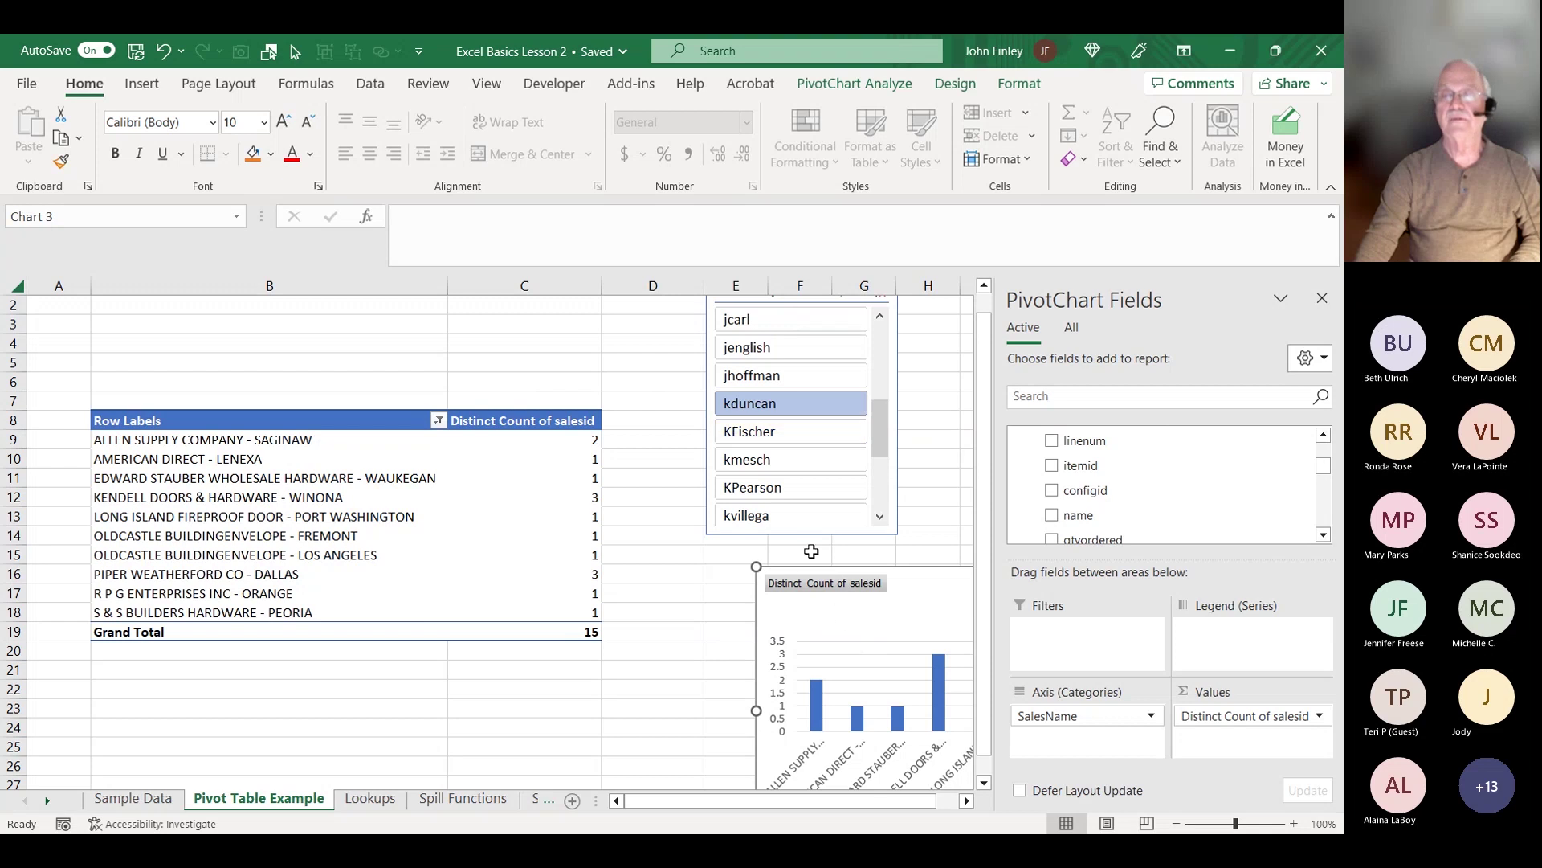
left_click(805, 532)
key("Delete")
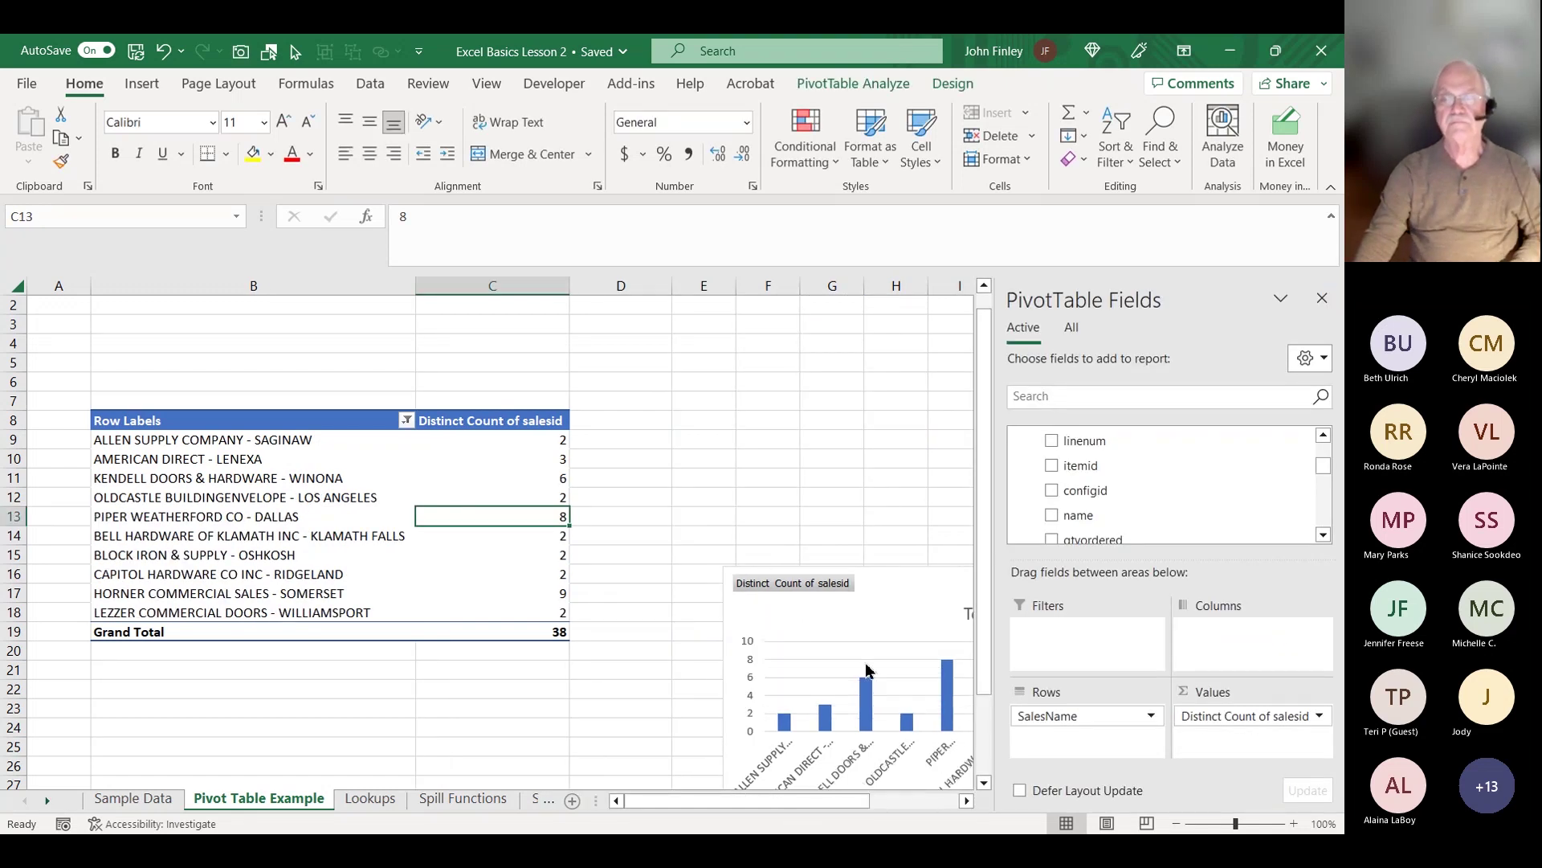
left_click(879, 571)
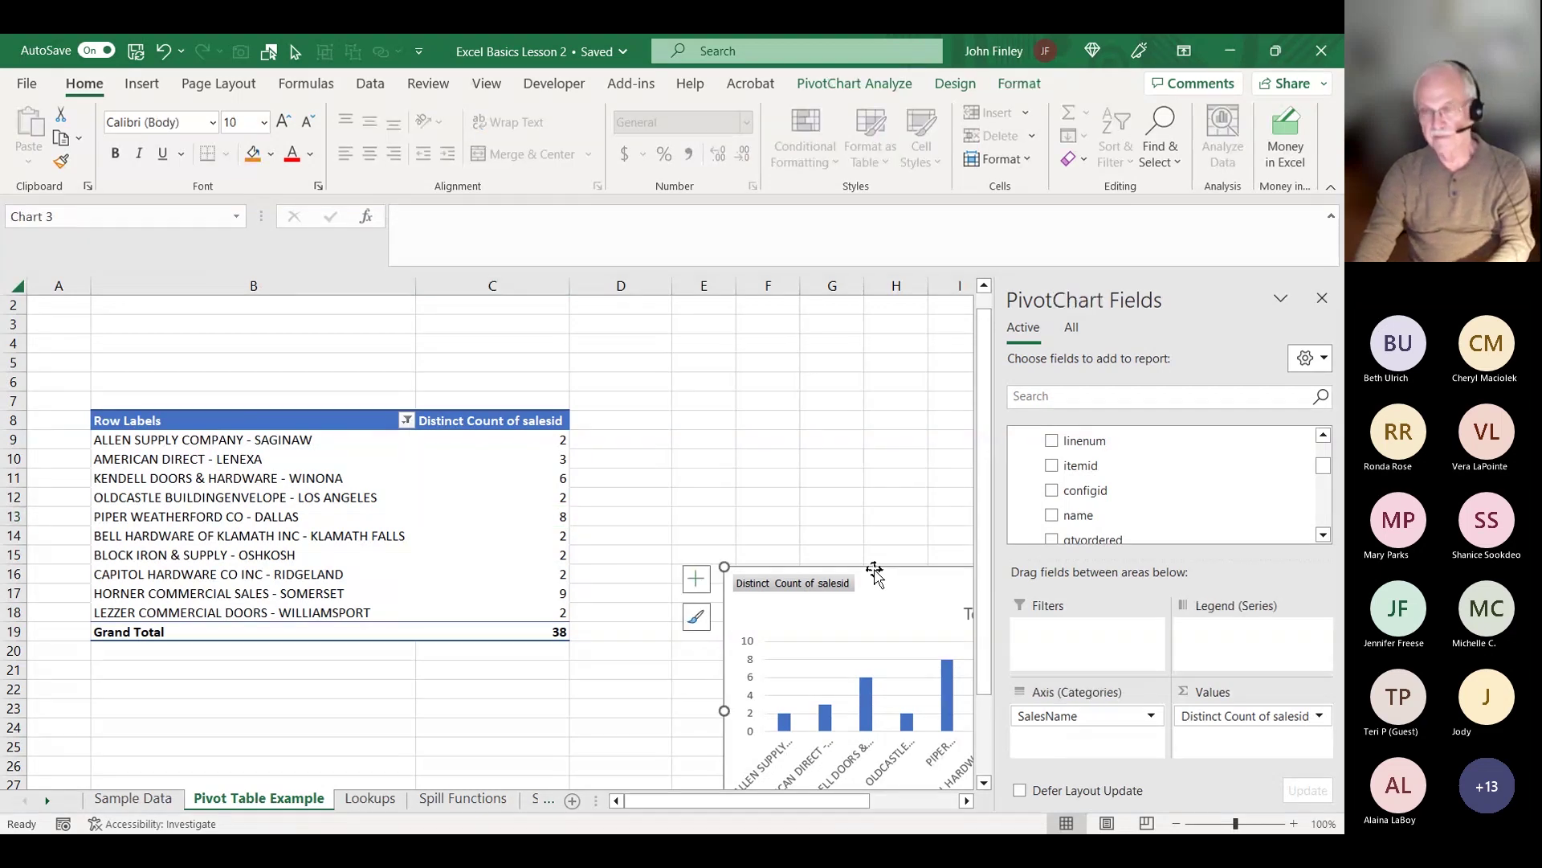
key("Delete")
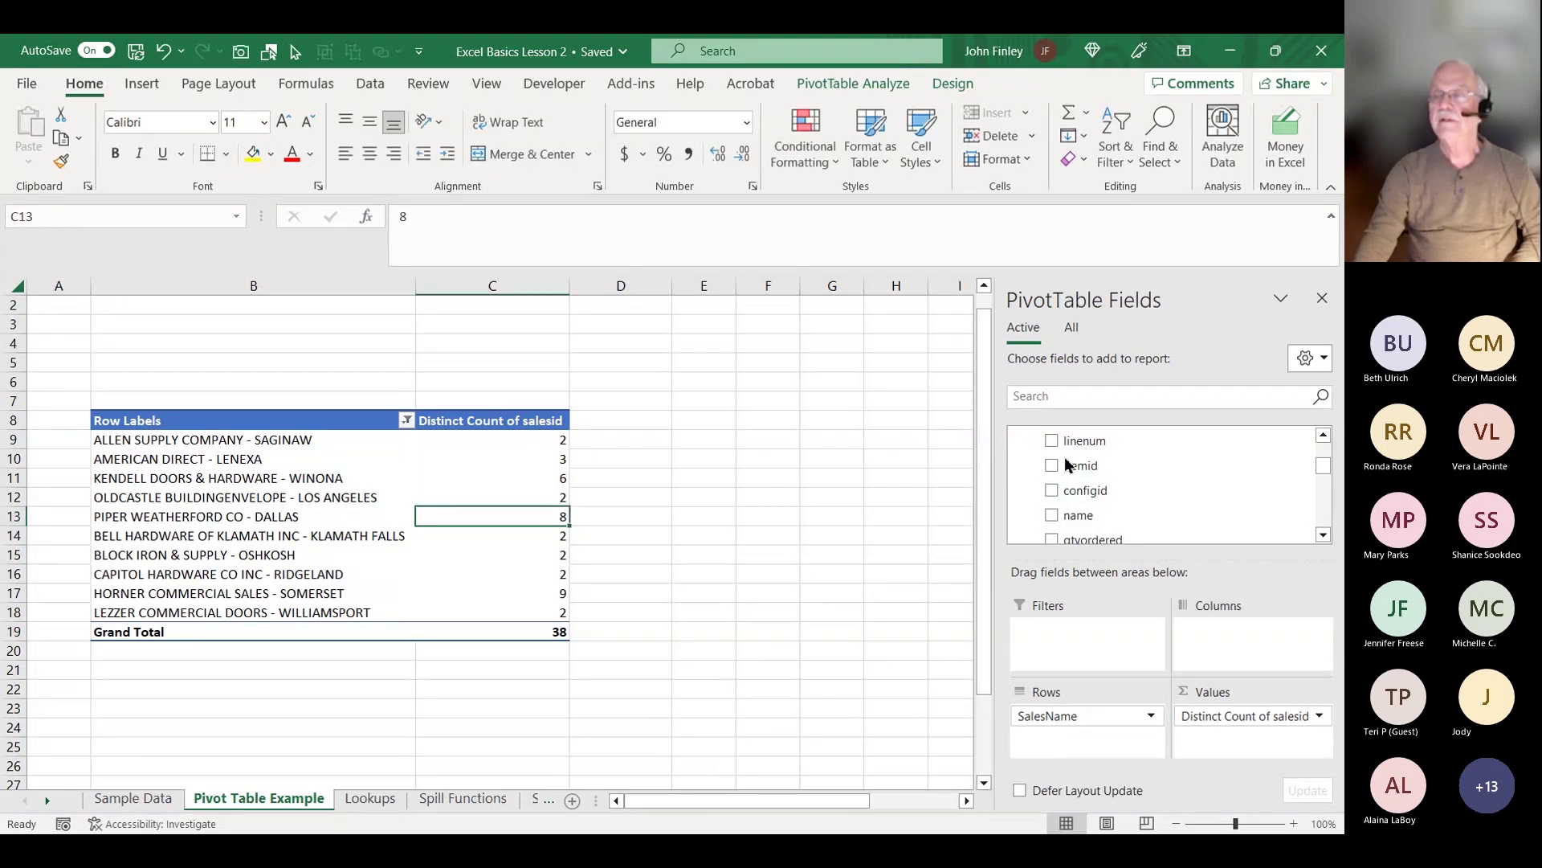
- Add itemid as a count and LineAmount as a sum to the PivotTable's Values area
left_click_drag(1074, 459, 1244, 769)
left_click_drag(1243, 768, 1225, 747)
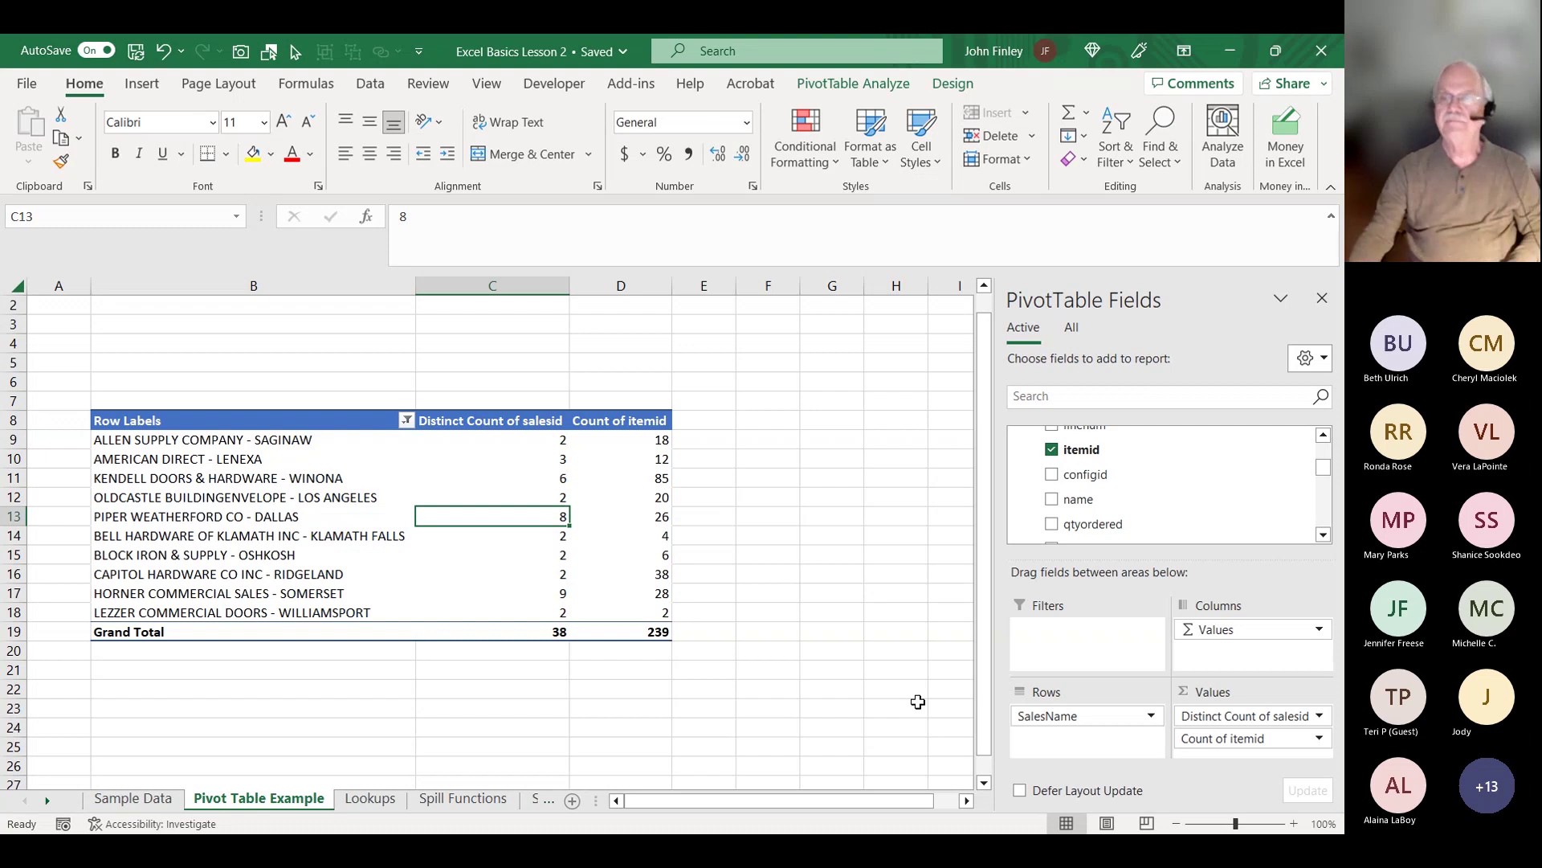
left_click(1323, 535)
left_click(1323, 536)
left_click(1323, 536)
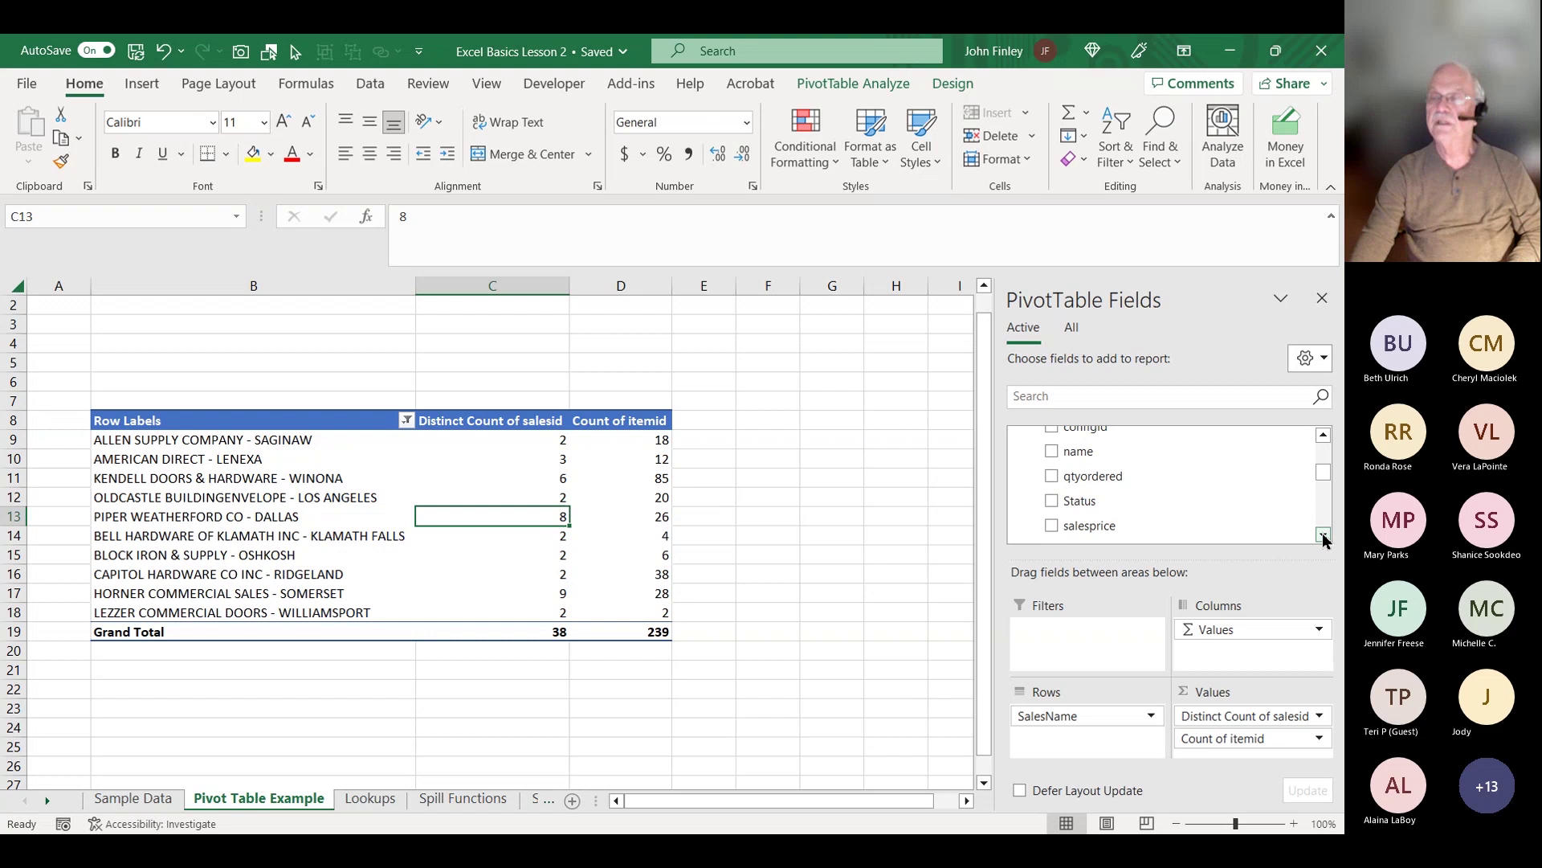
left_click_drag(1087, 535, 1216, 758)
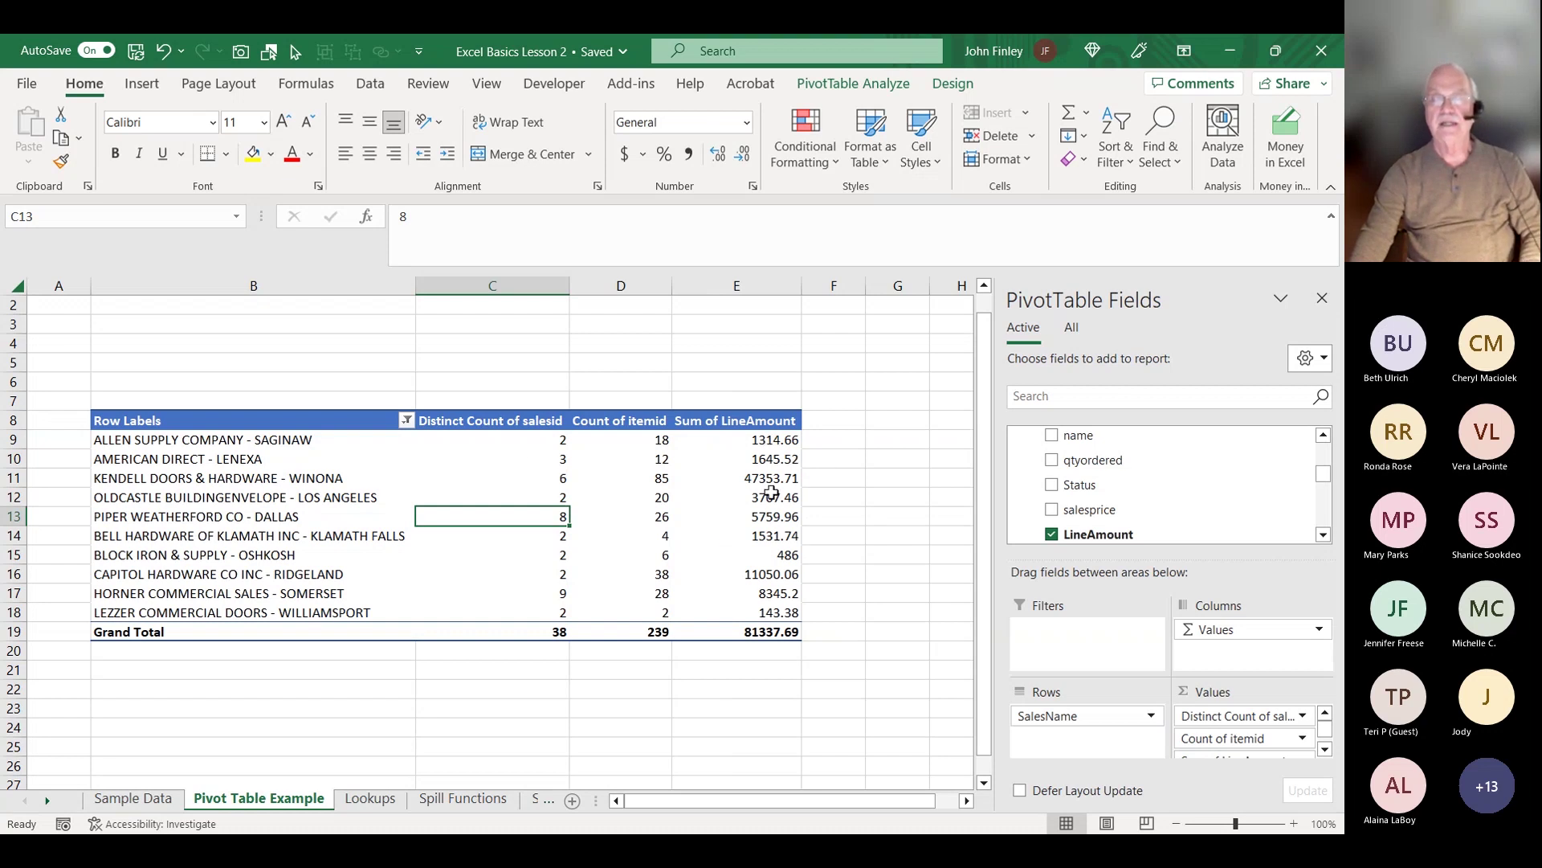
- Show the Sum of LineAmount values as % of Grand Total
right_click(771, 443)
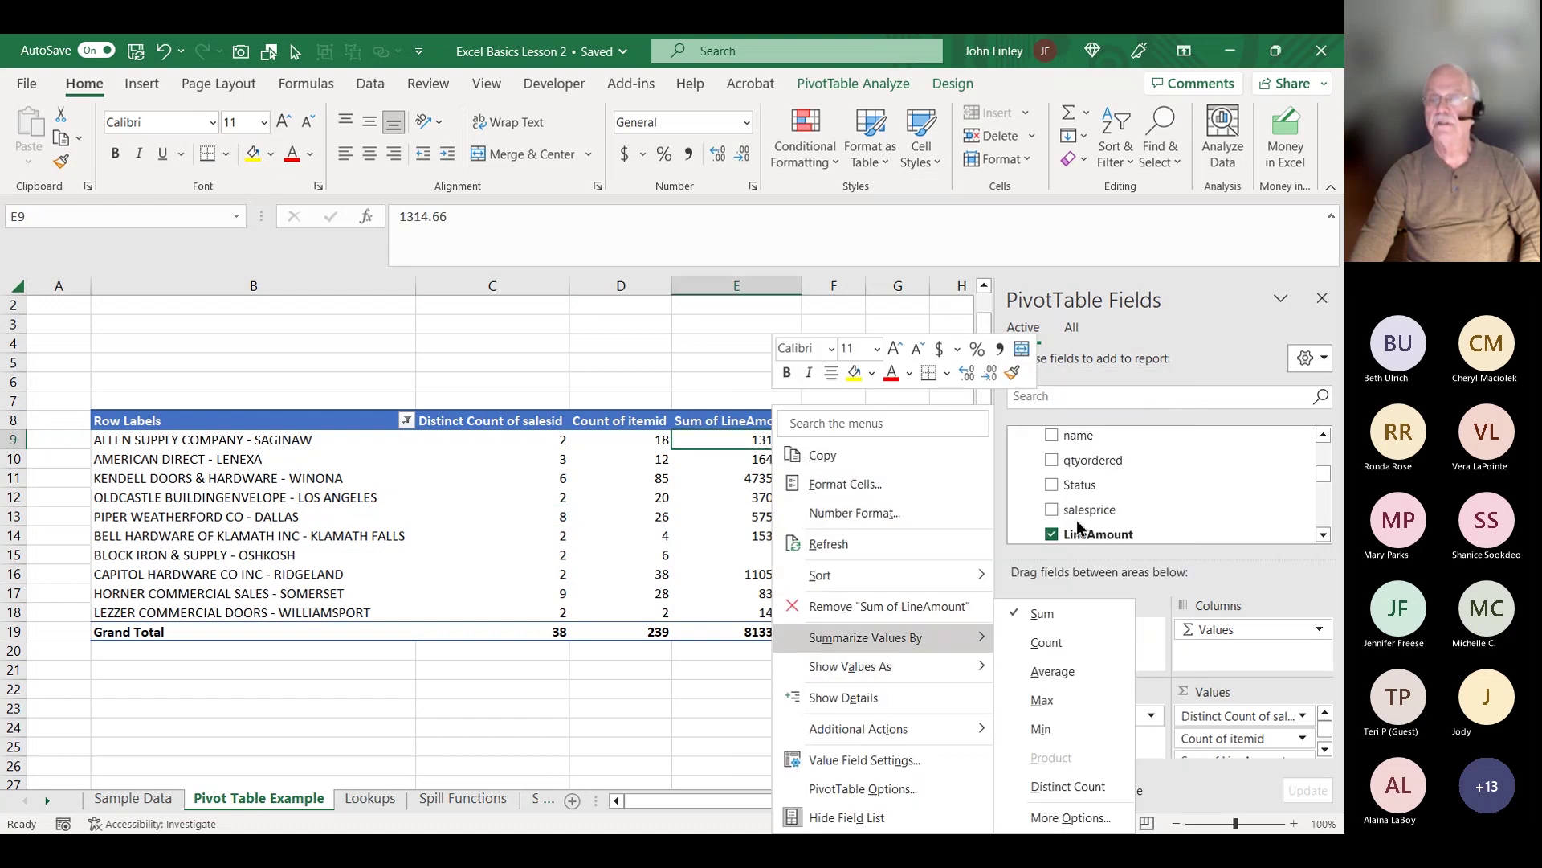
mouse_move(918, 671)
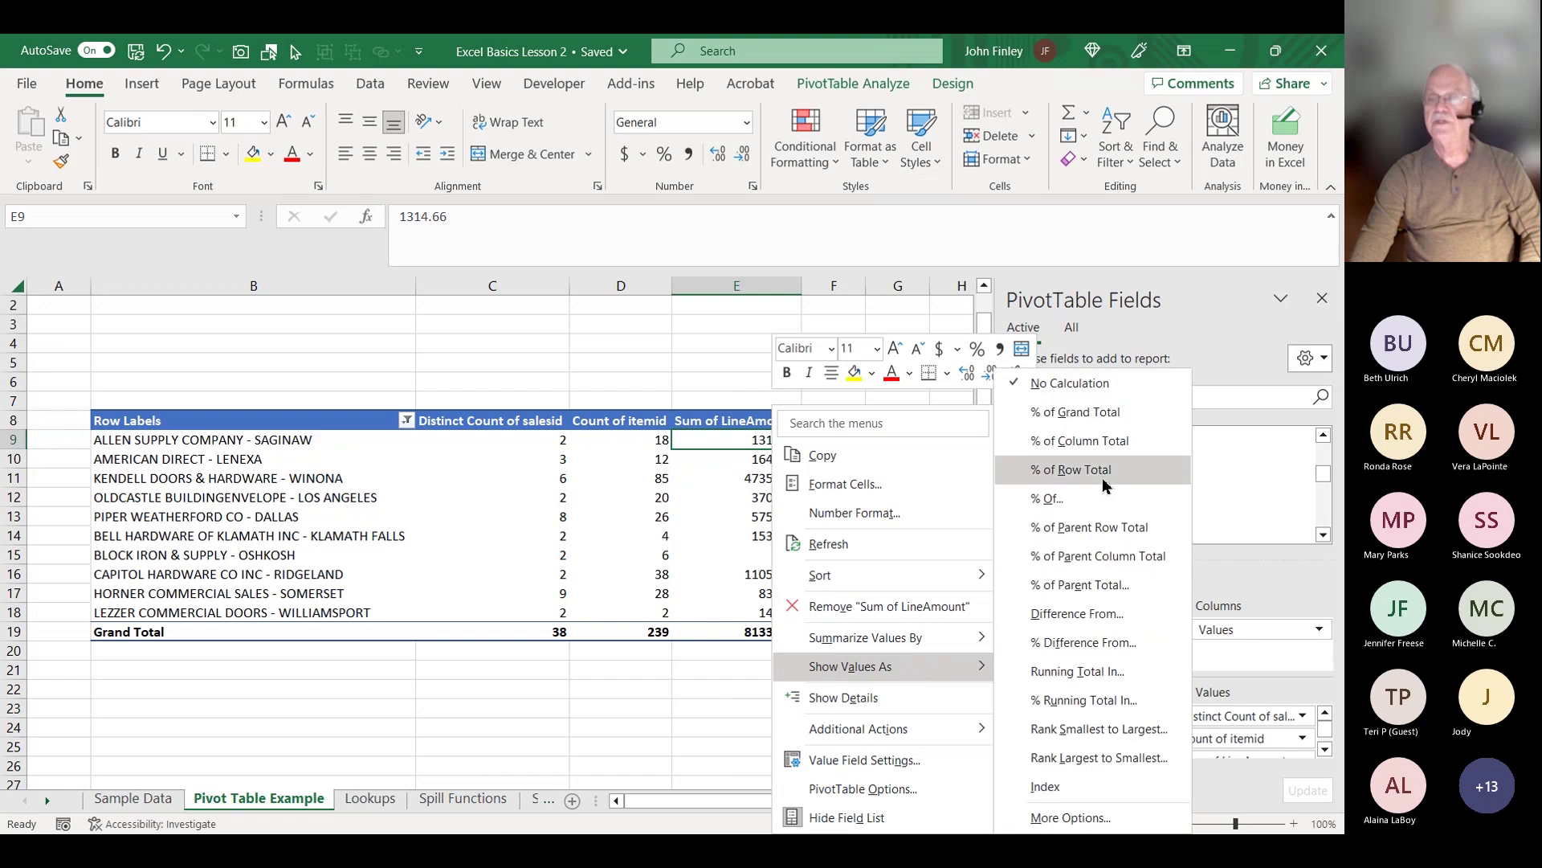
left_click(1093, 412)
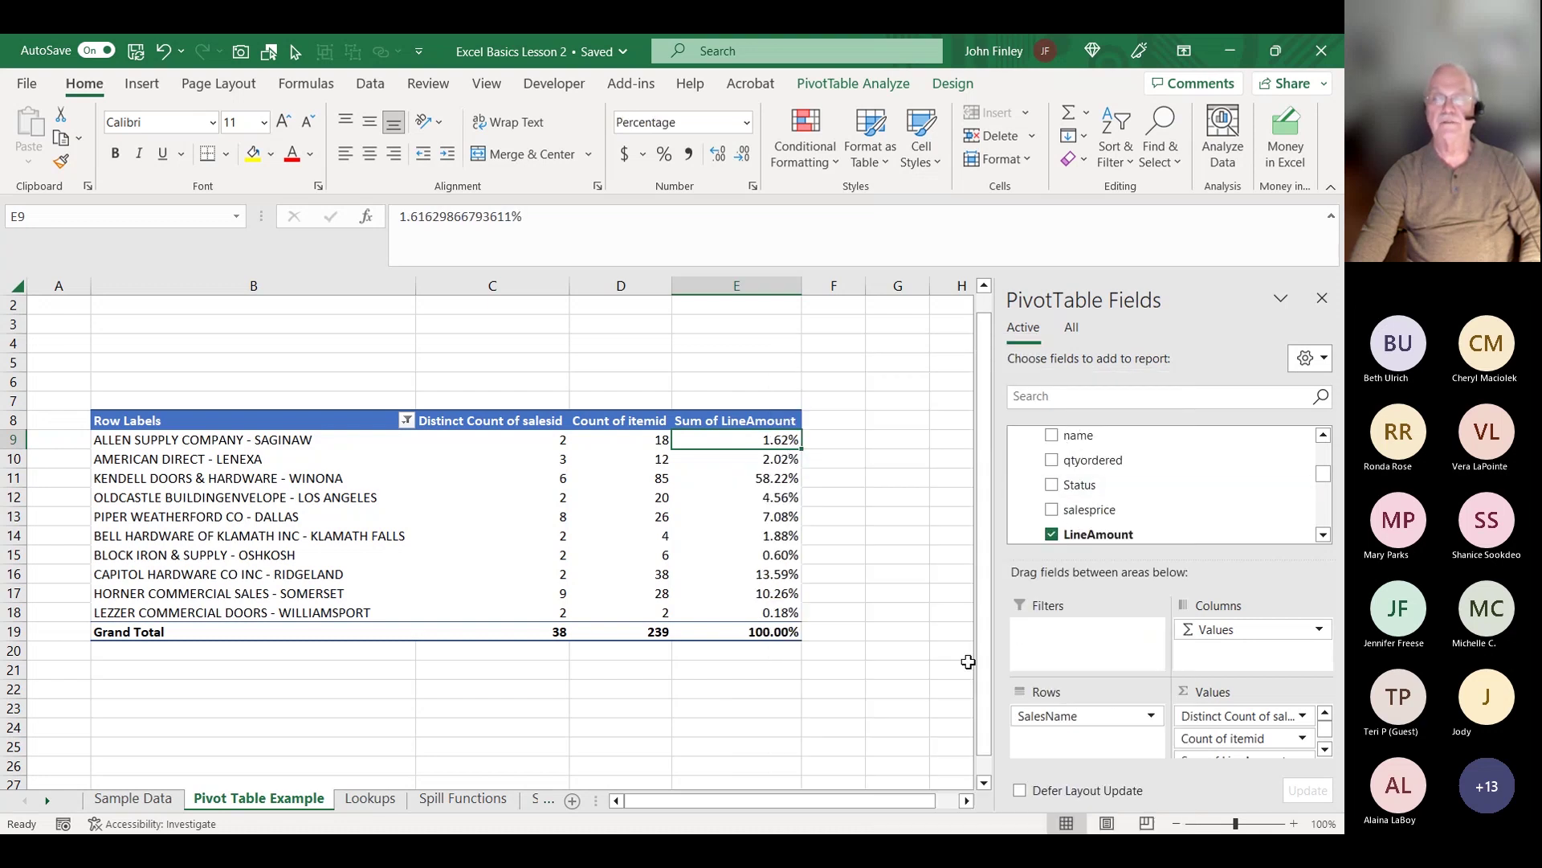
- Set the Sum of LineAmount values back to No Calculation
right_click(773, 477)
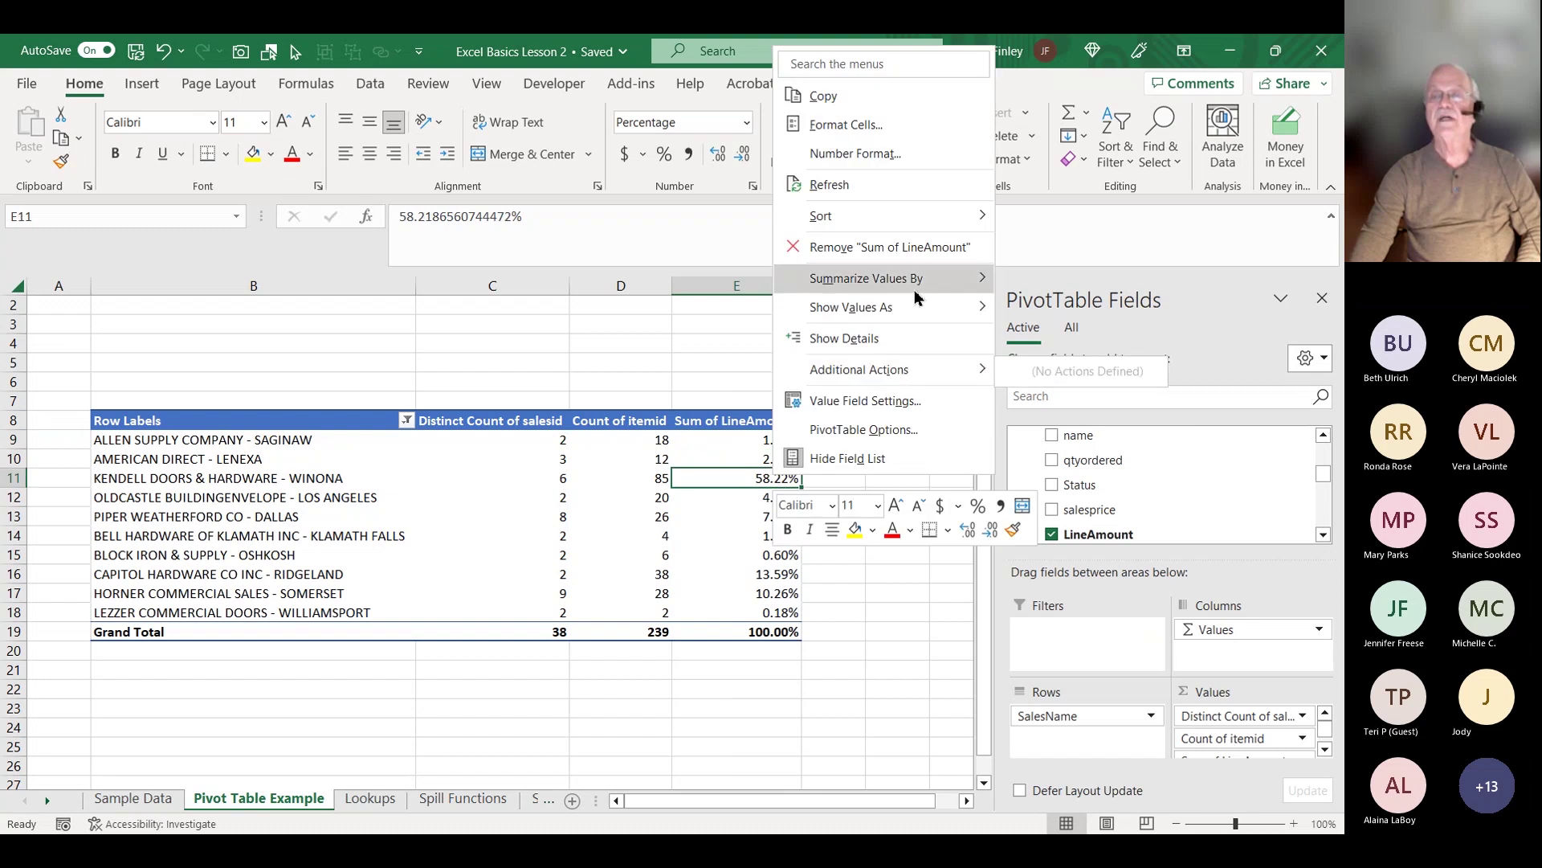
mouse_move(908, 317)
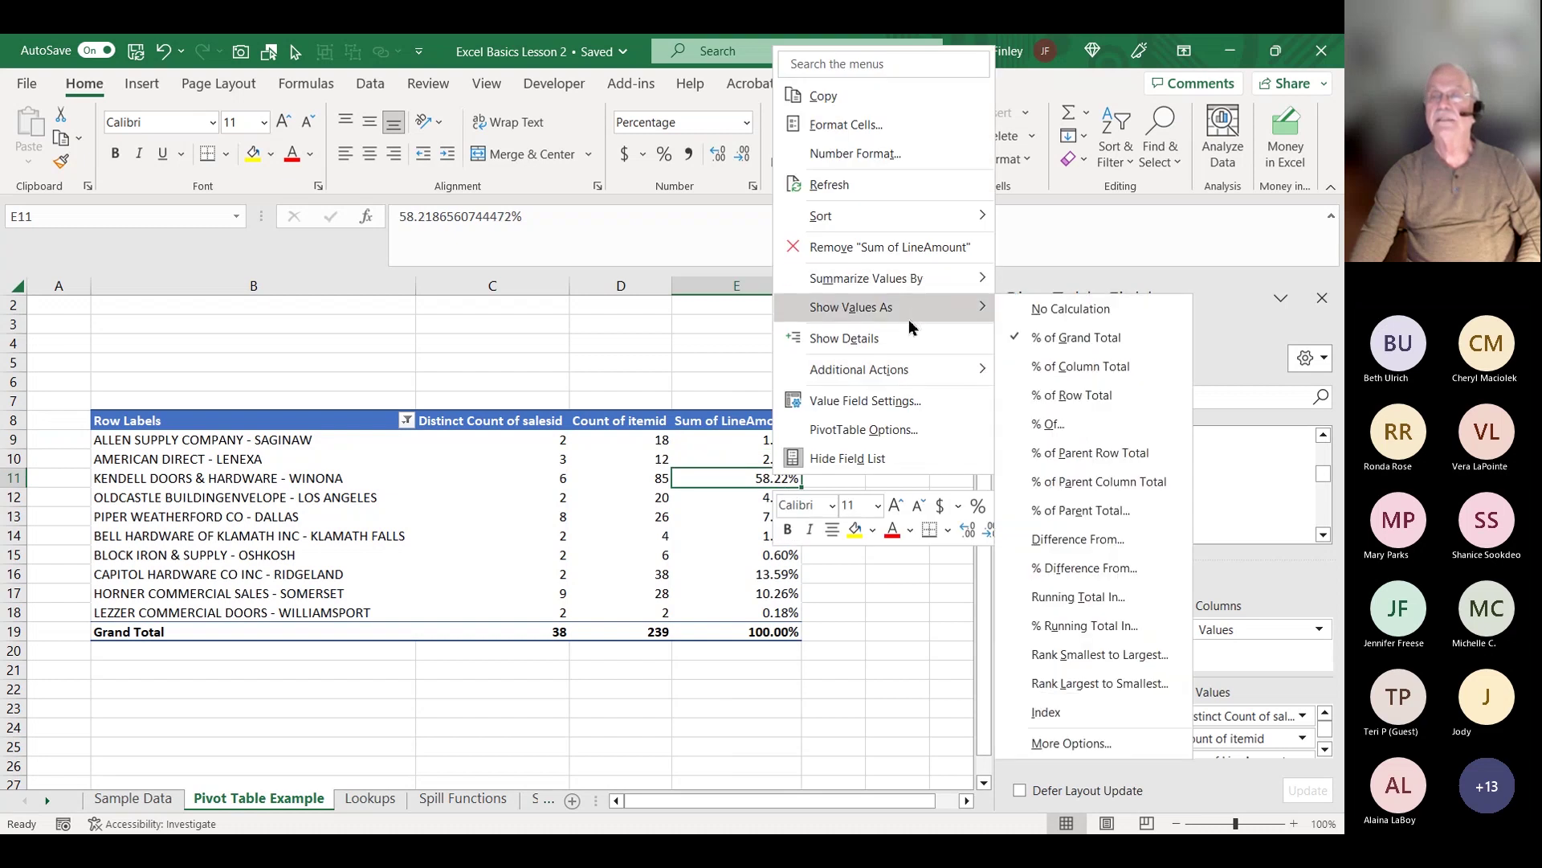
left_click(1065, 310)
- Open the Summarize Values By choices for the Sum of LineAmount column
left_click(787, 447)
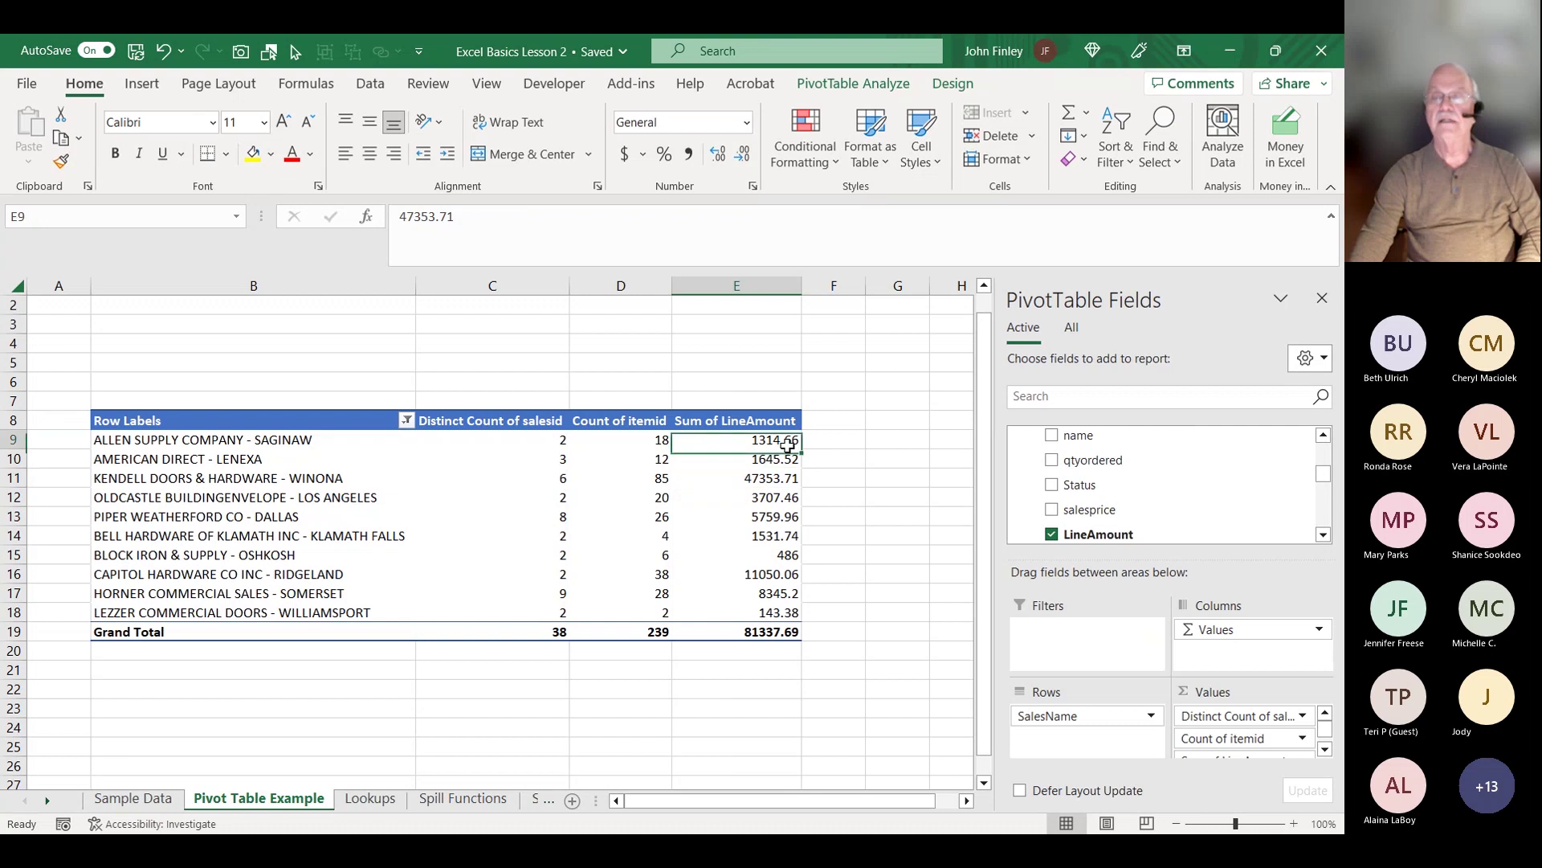
right_click(788, 447)
mouse_move(889, 637)
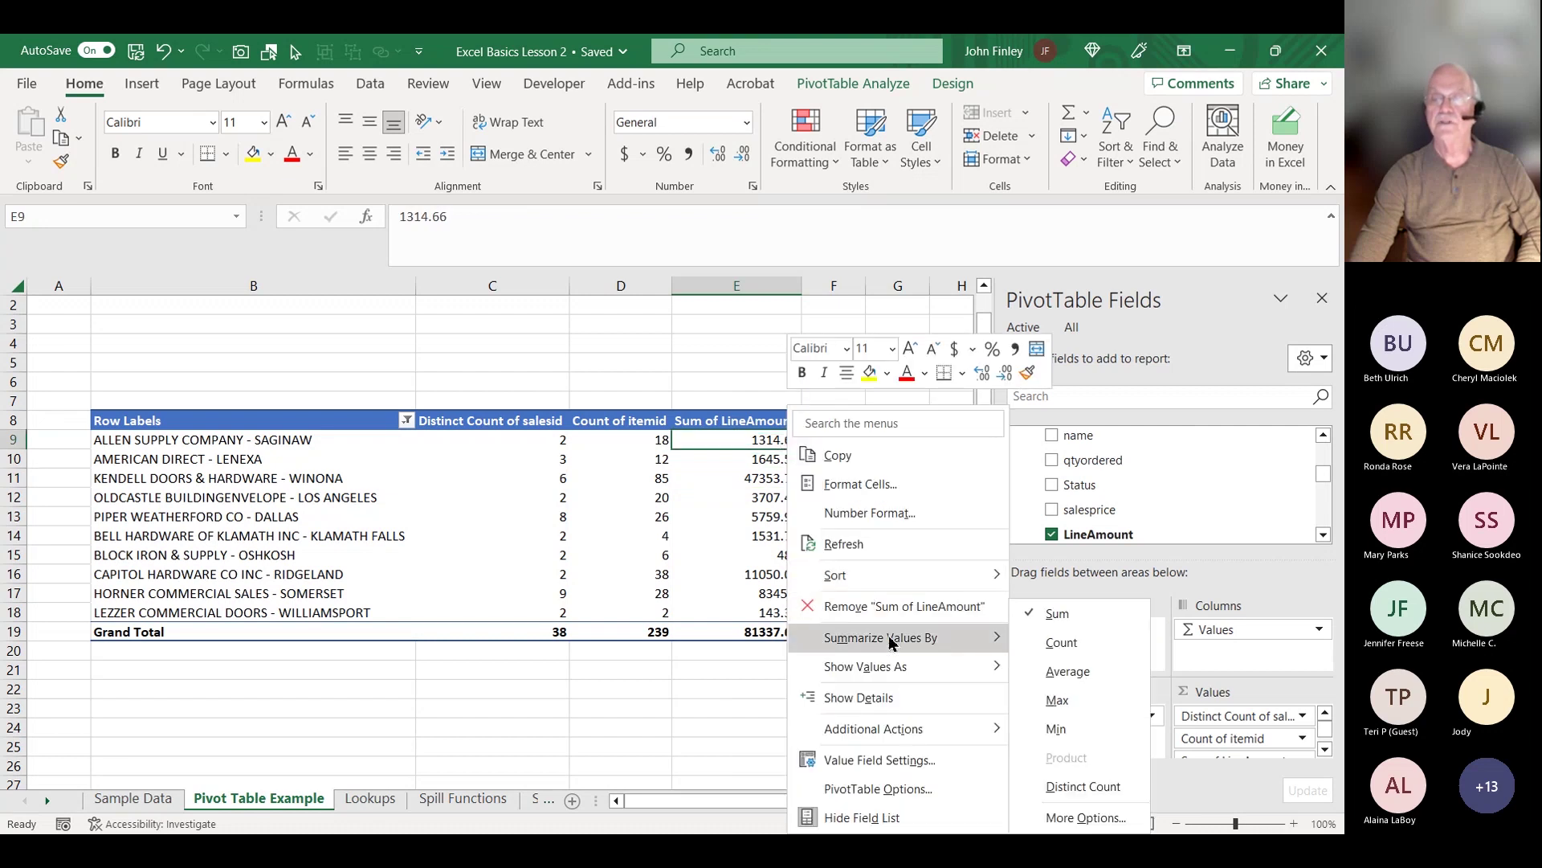
- Summarize the pivot table's LineAmount values by Average and sort the rows from largest to smallest average
left_click(1062, 673)
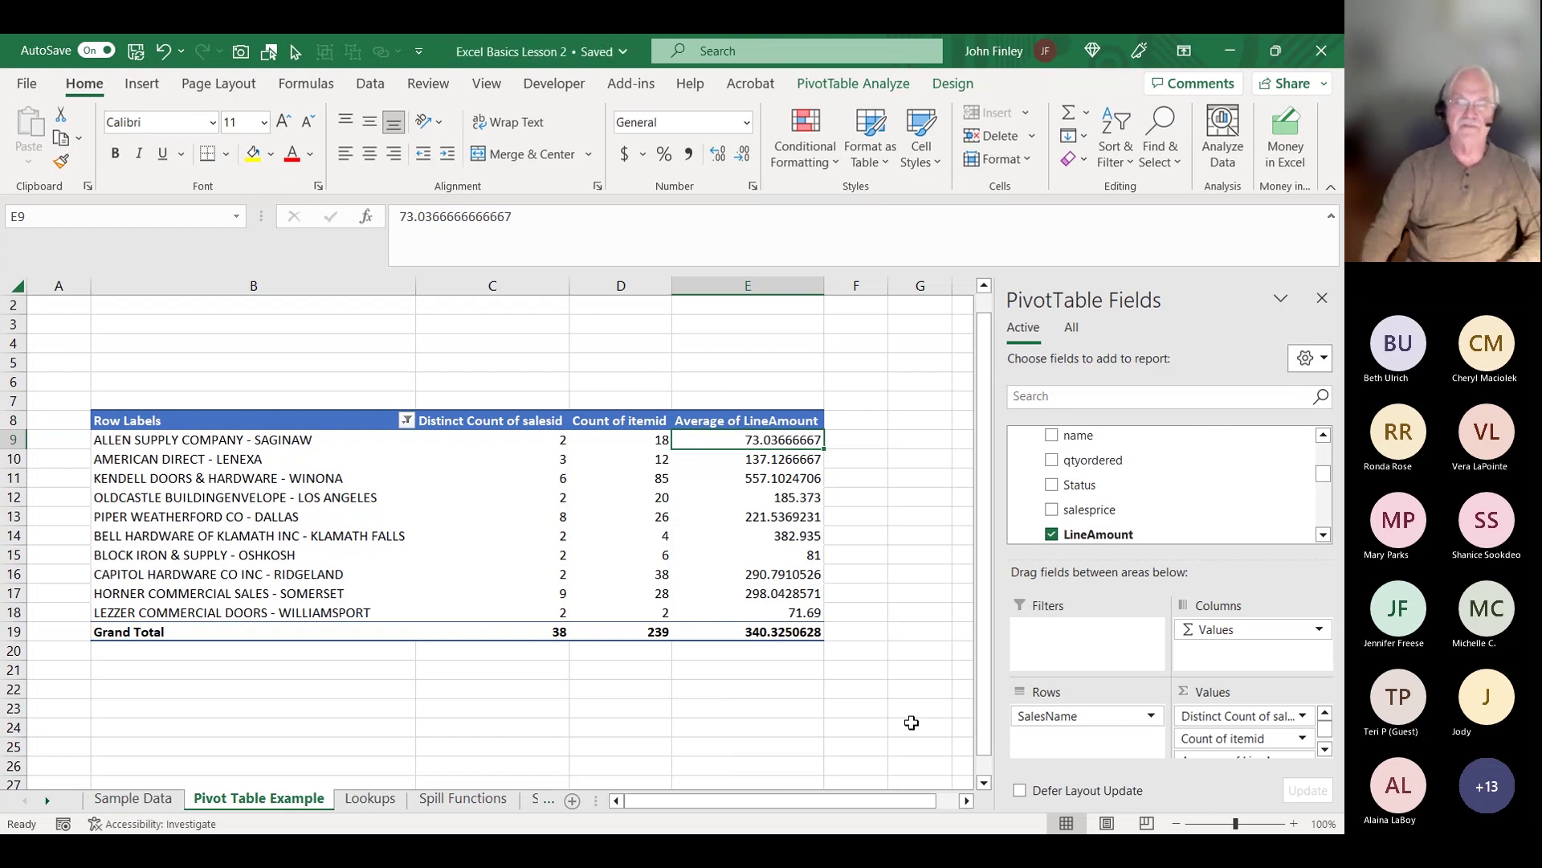
right_click(789, 439)
mouse_move(883, 575)
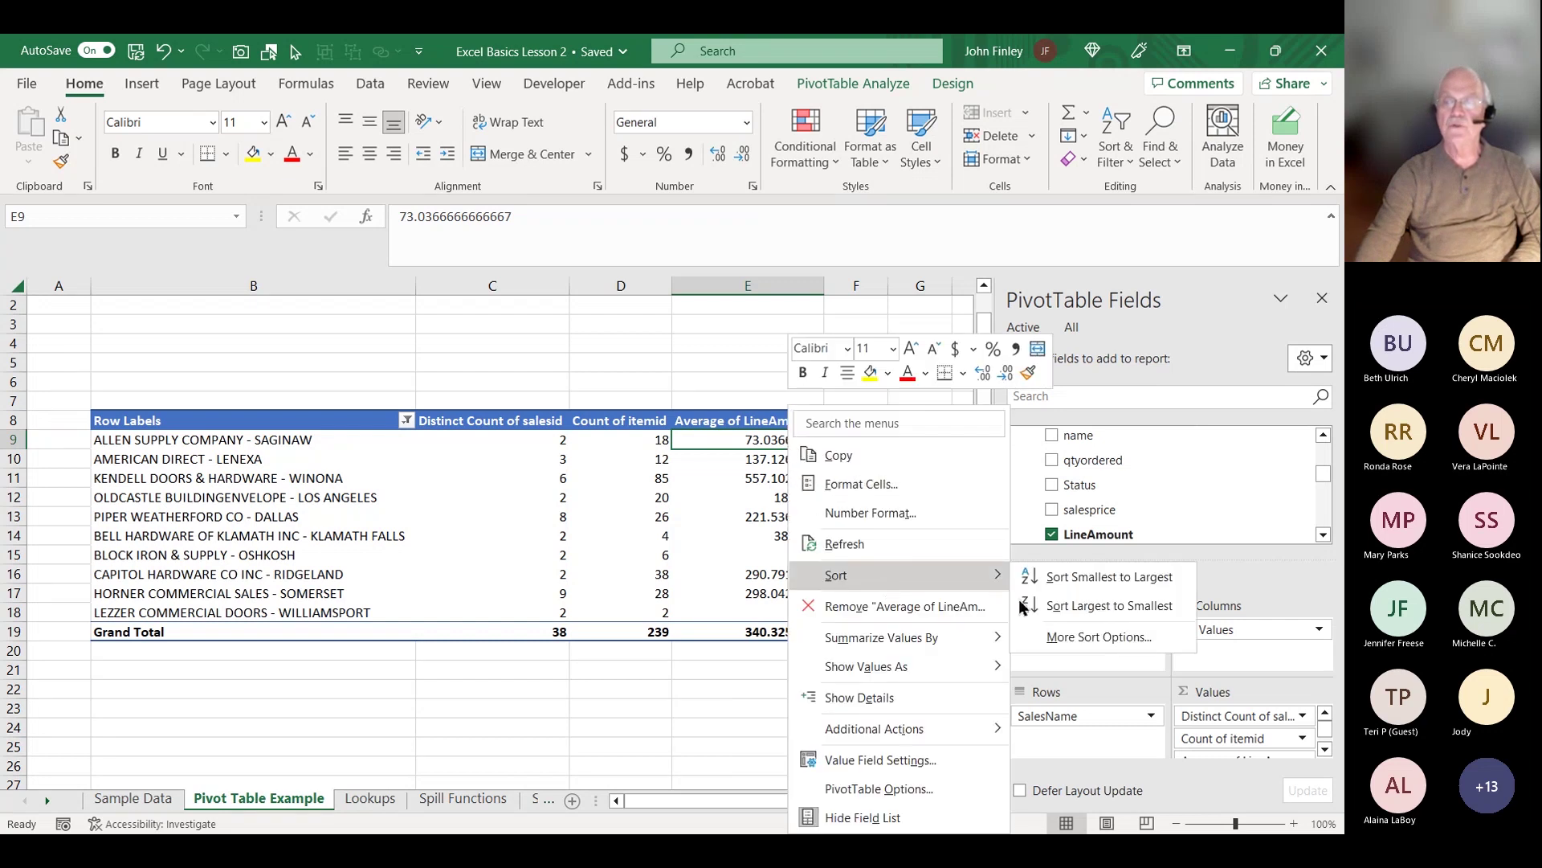
left_click(1055, 615)
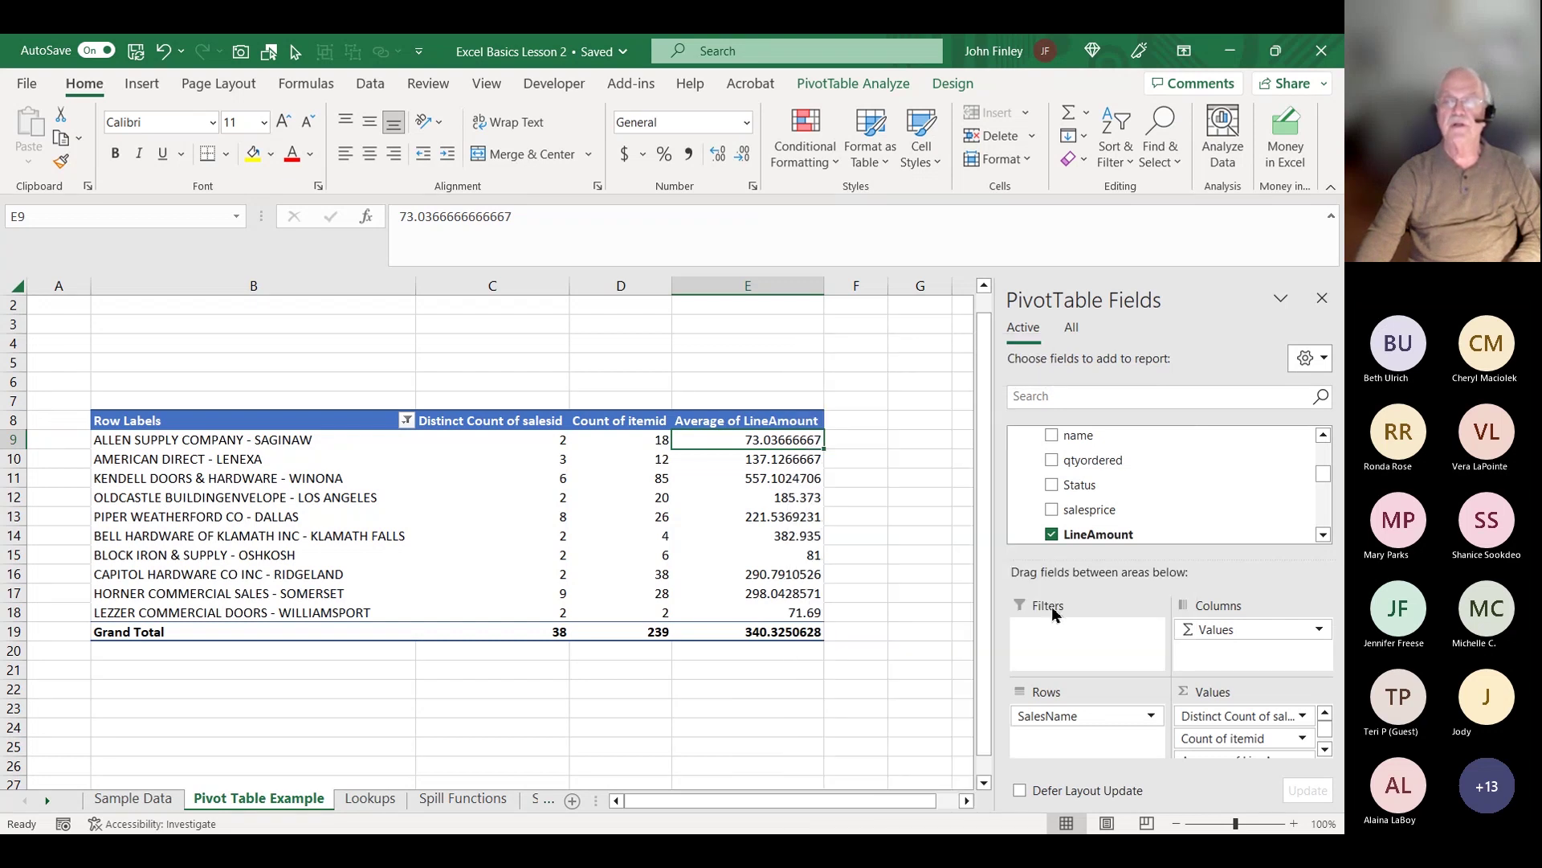
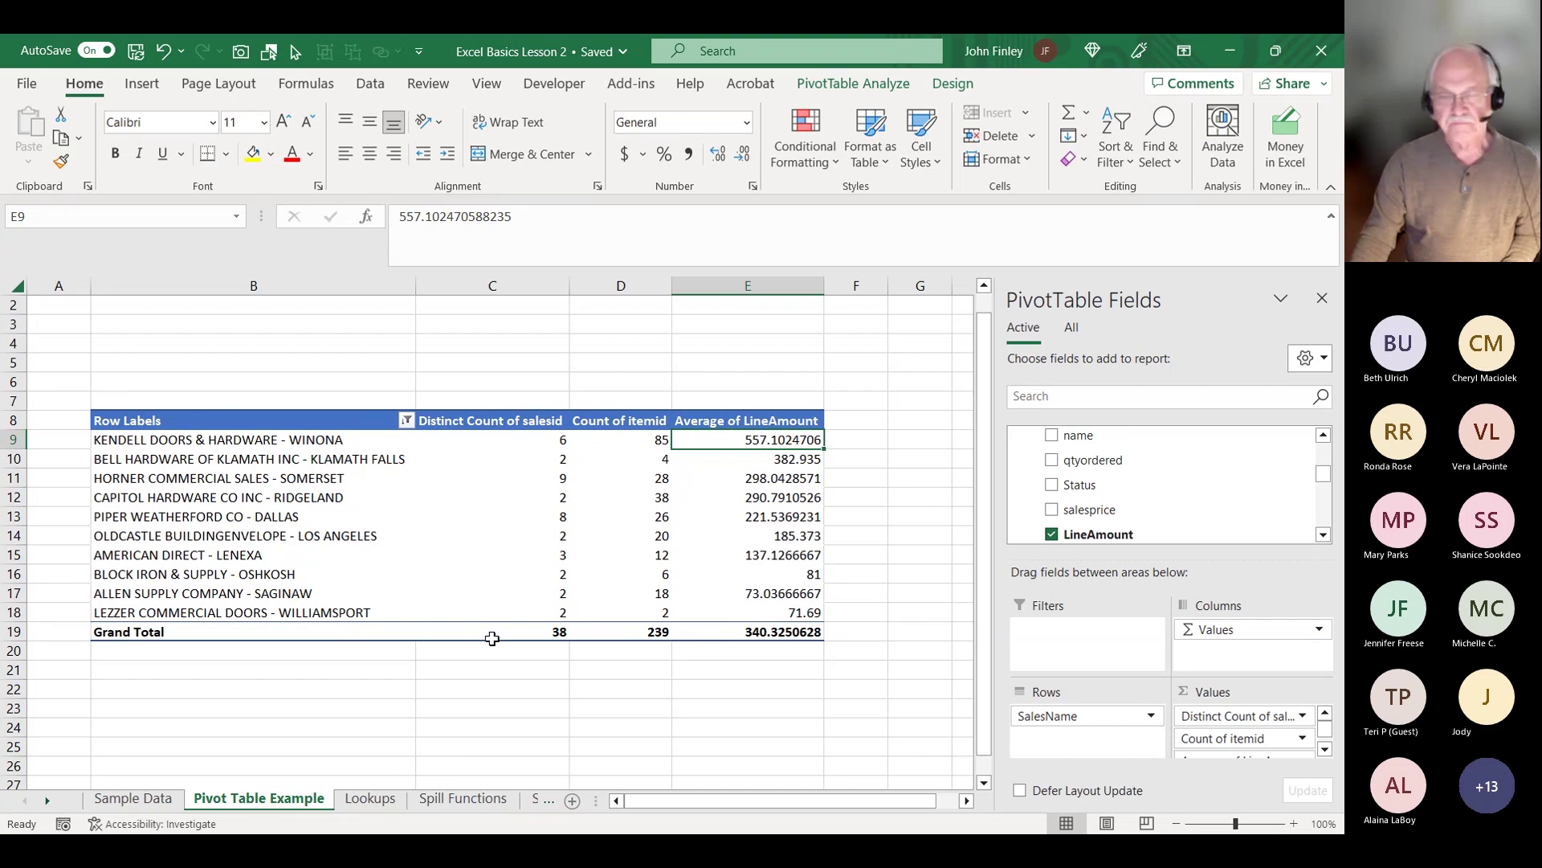
- On the Lookups sheet, begin a VLOOKUP formula in C14 with B14 as the lookup value and Orders as the table
left_click(370, 798)
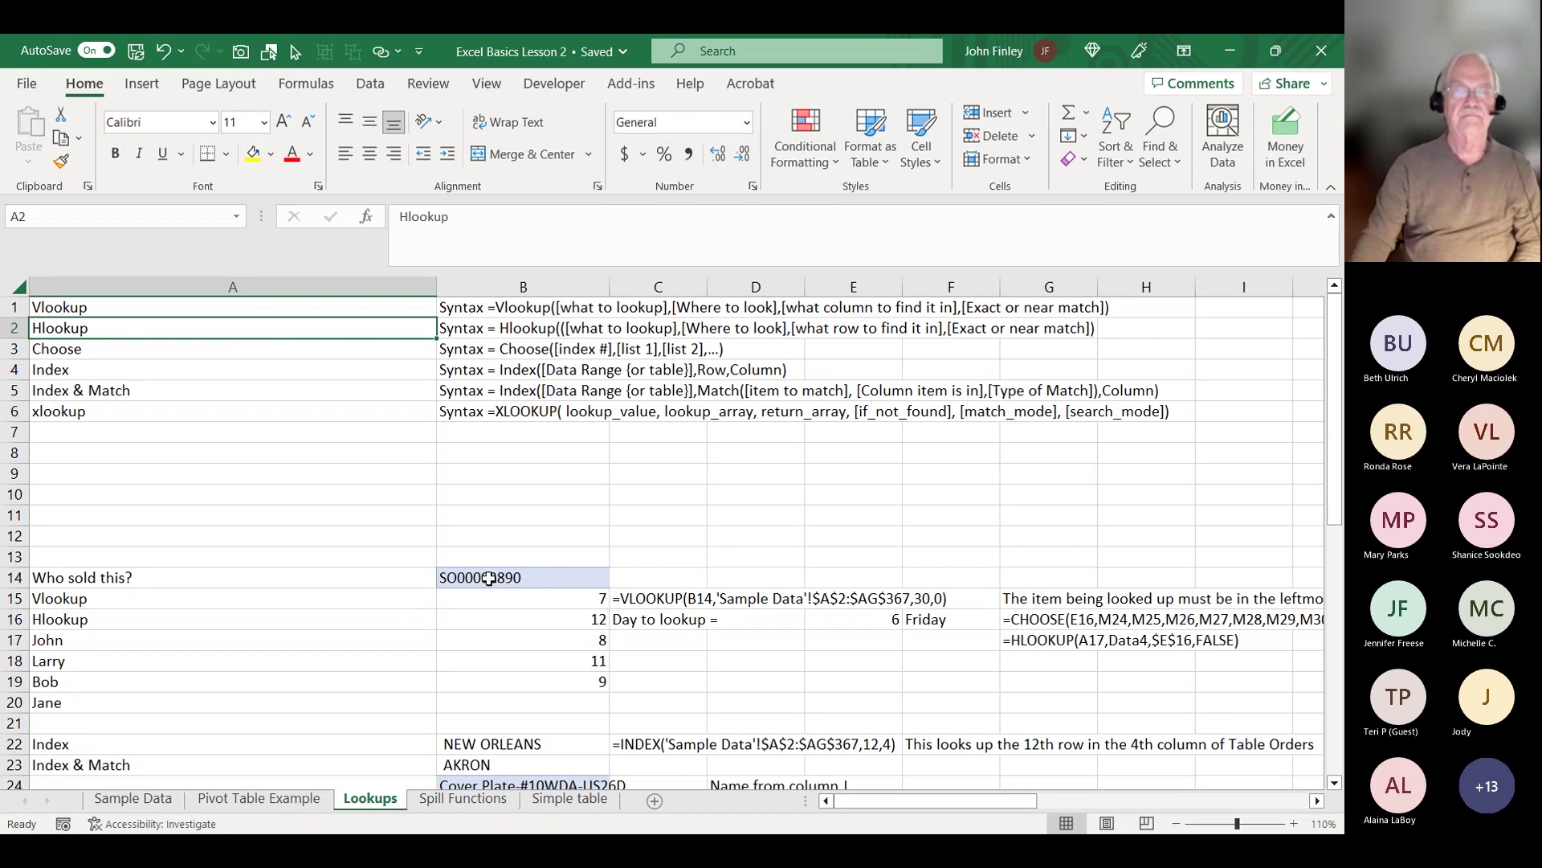
left_click(624, 580)
type("=")
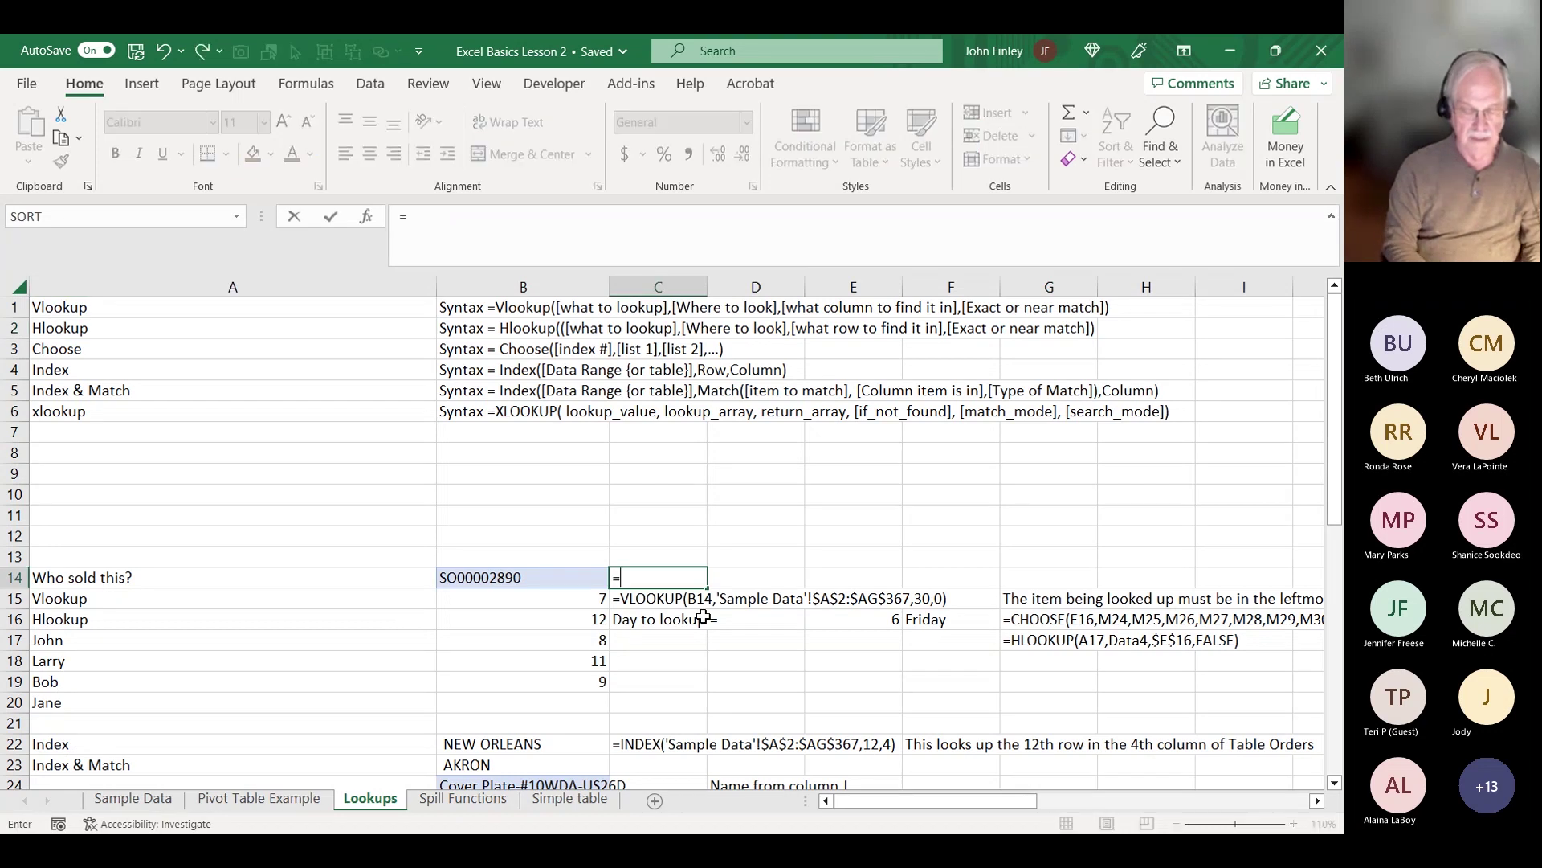
type("vl")
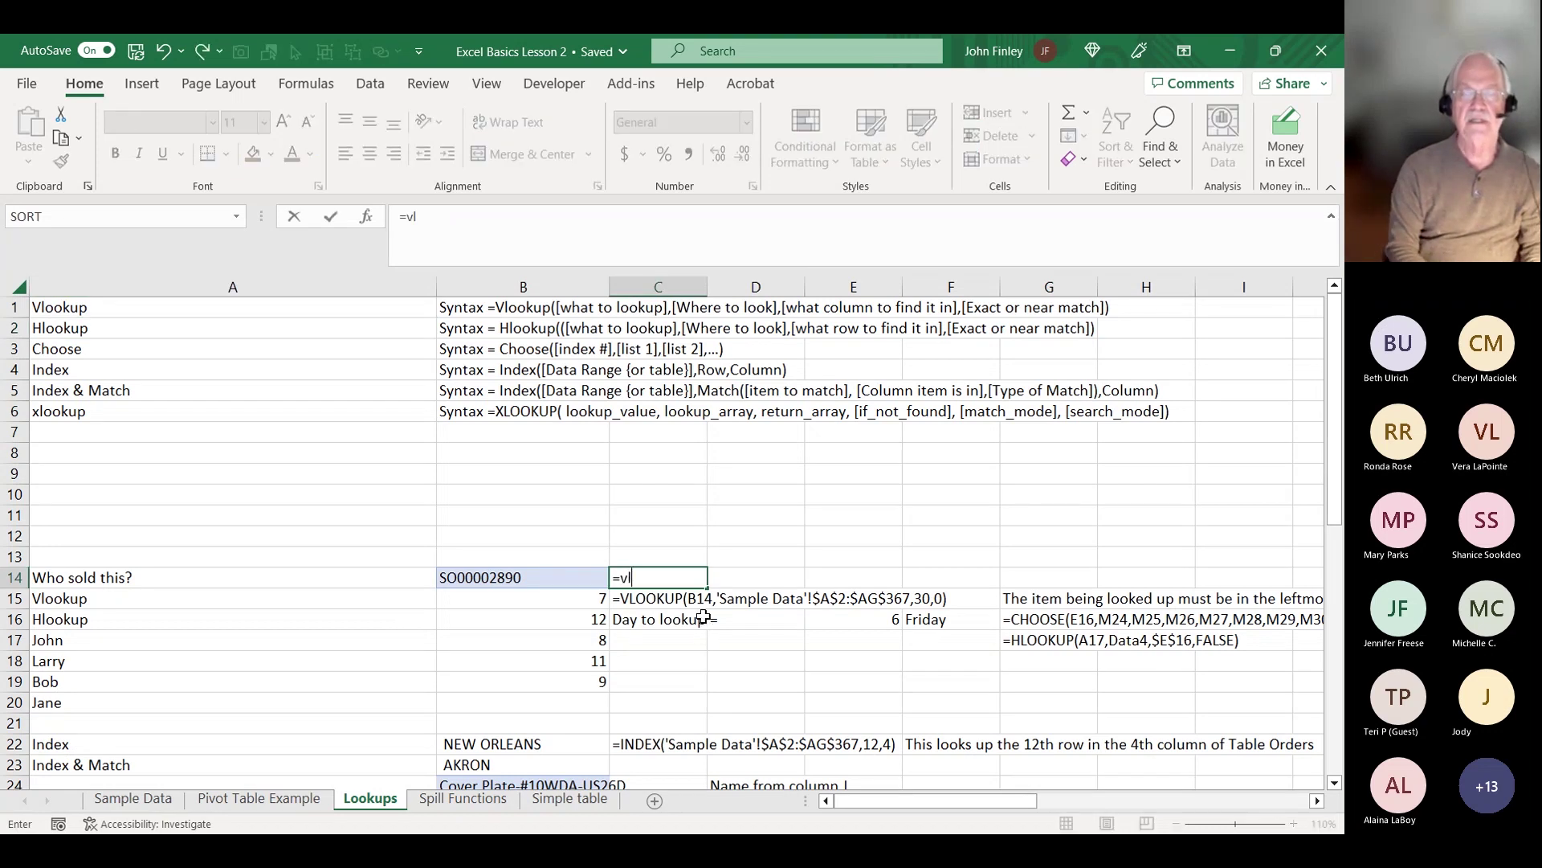
type("ookup(")
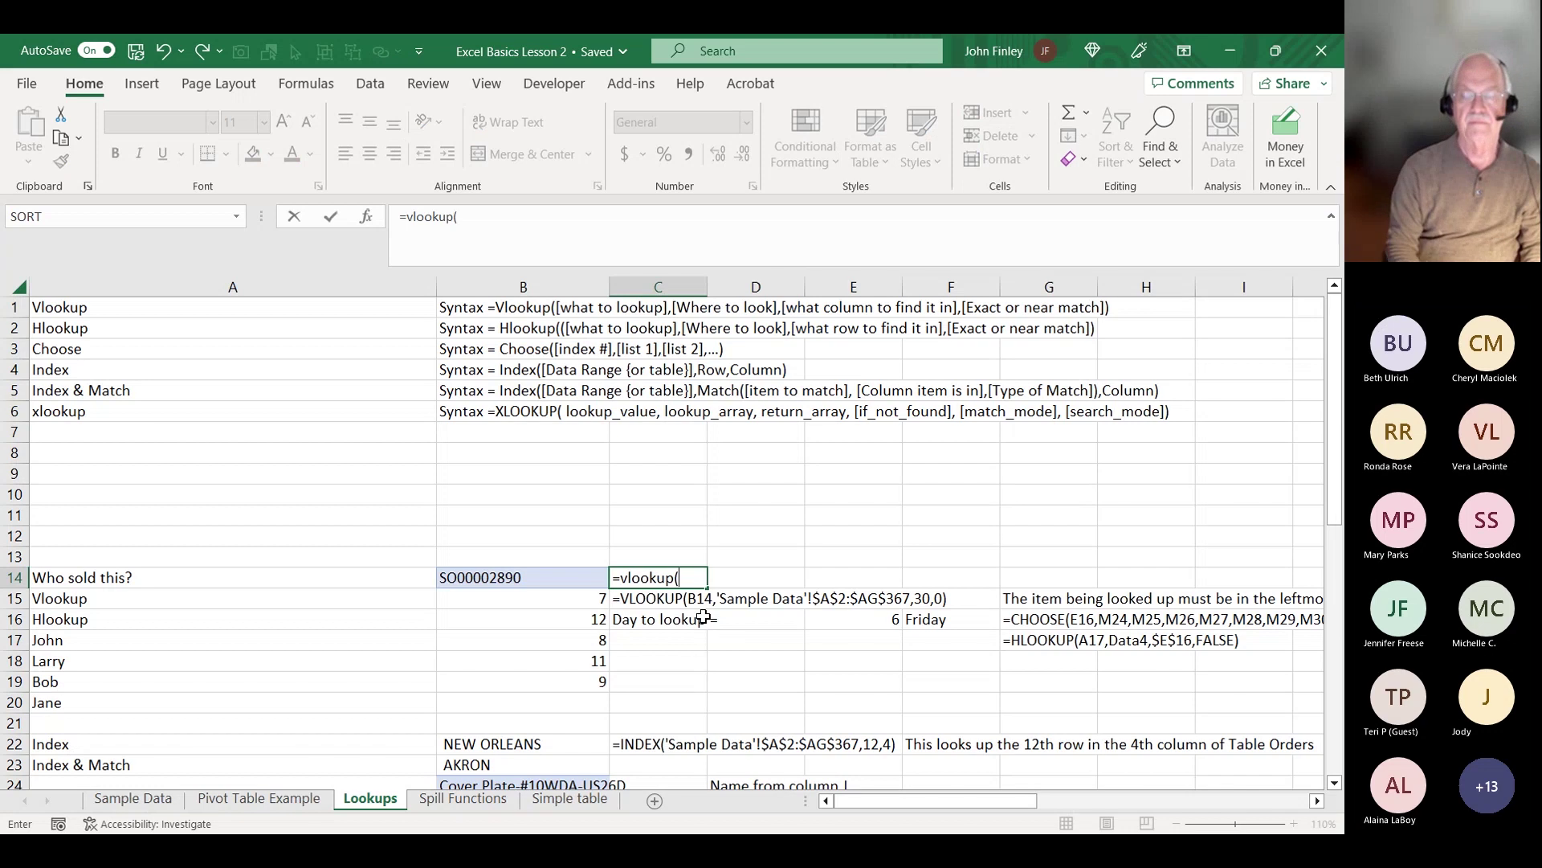
key("Left")
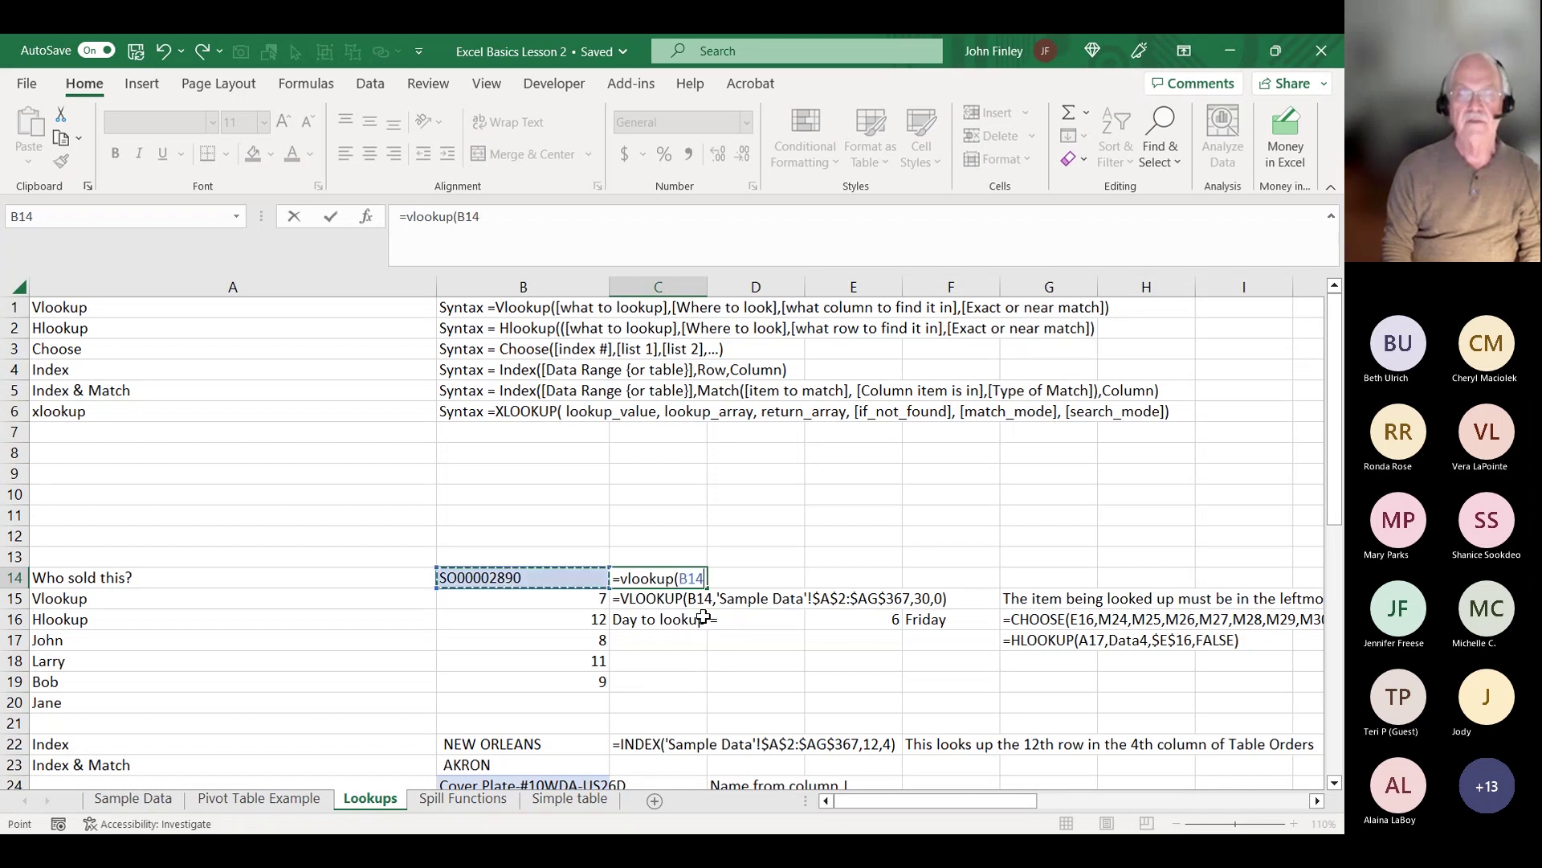
type(",Orders")
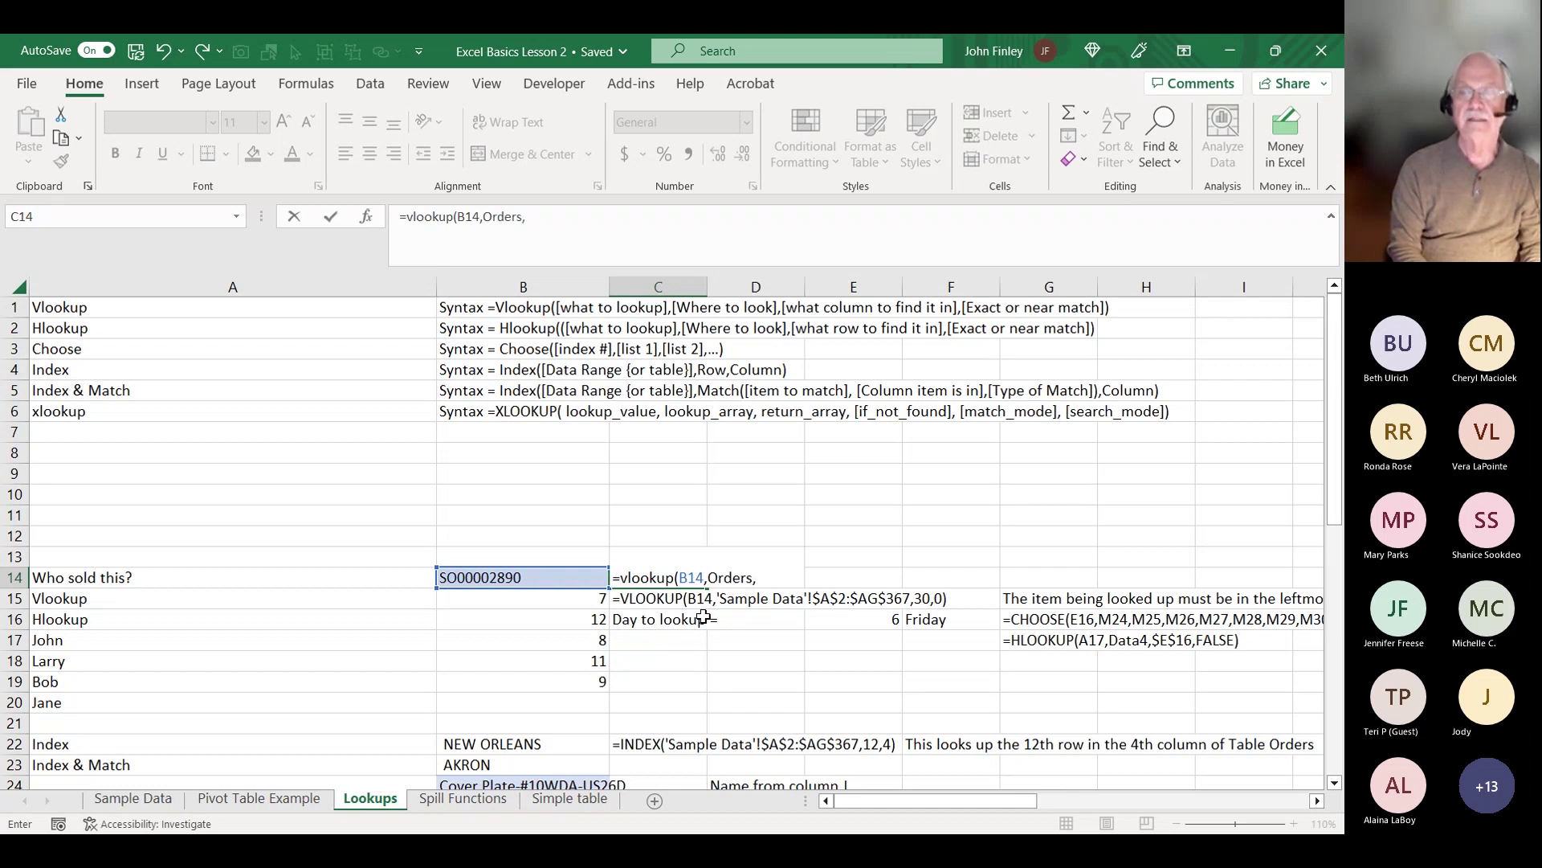
- Complete the C14 formula with Orders[Createdby] as the column argument and 0 for an exact match
type(",Orders[")
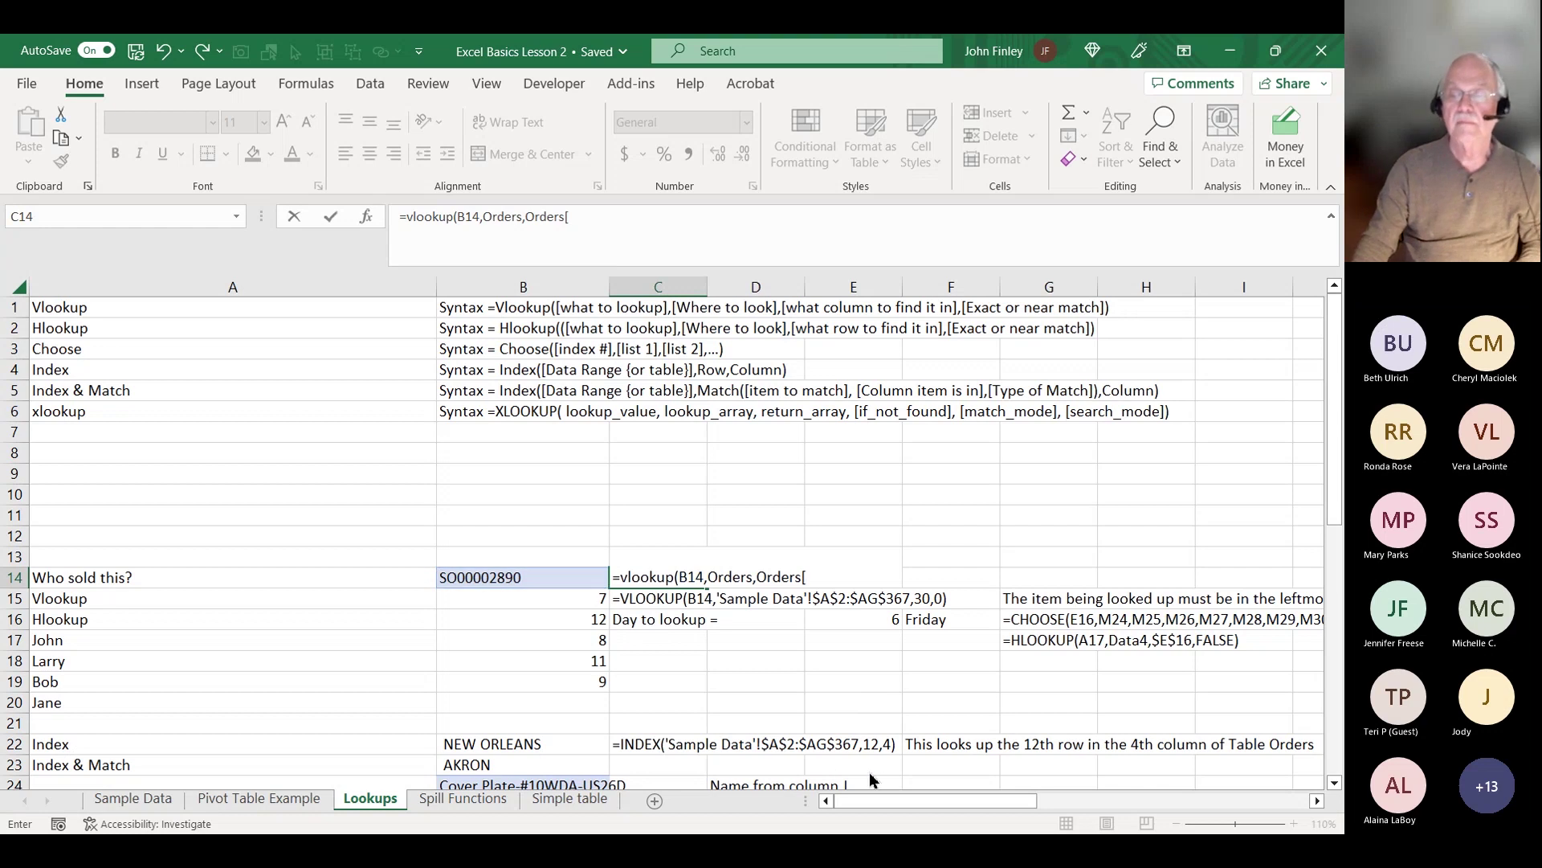
type("Createdby")
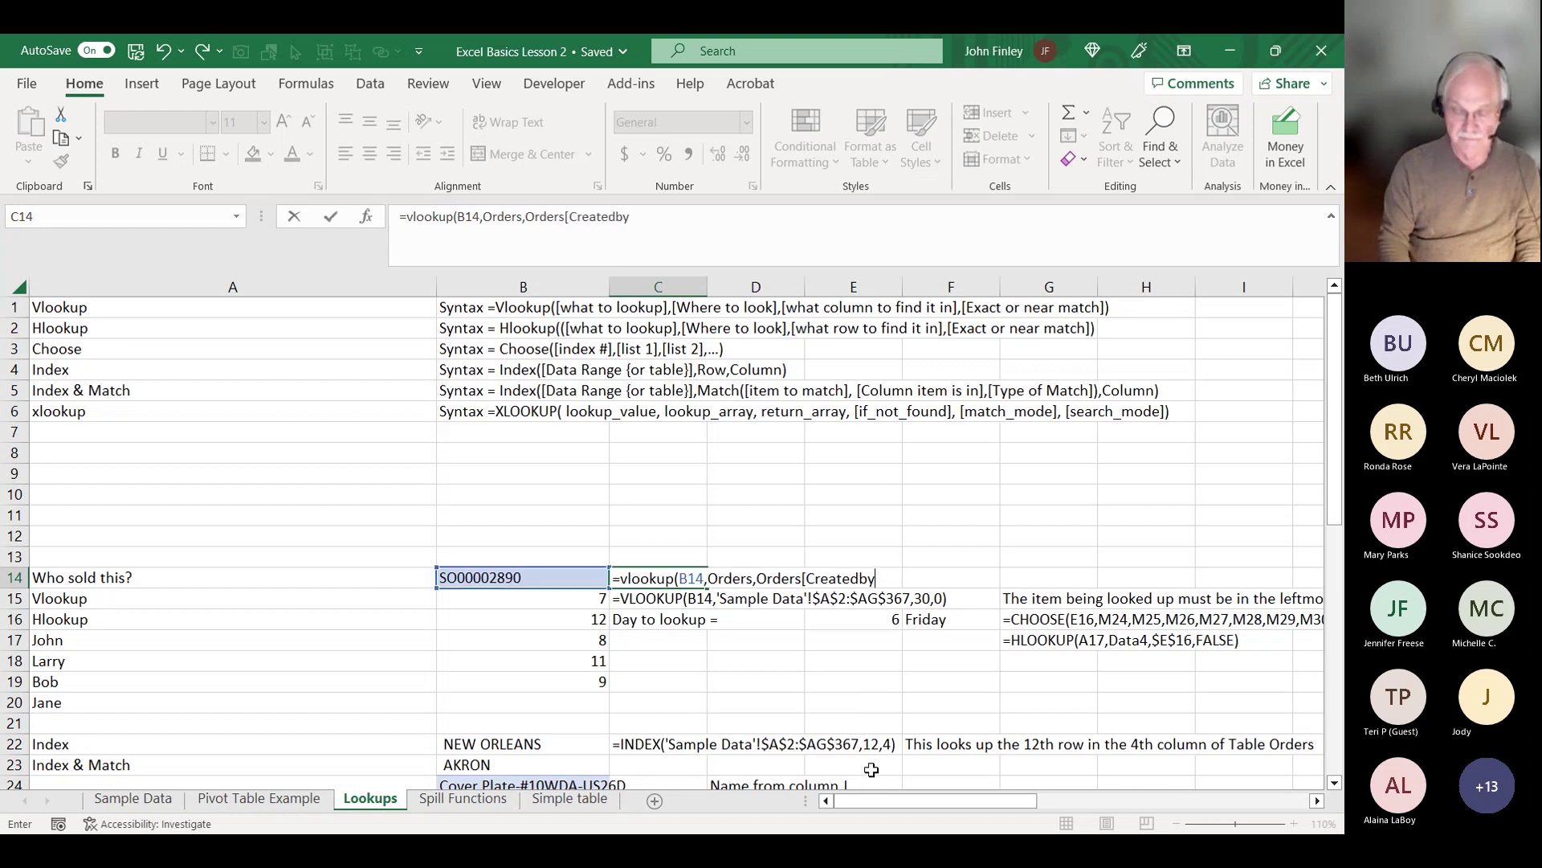
type("}")
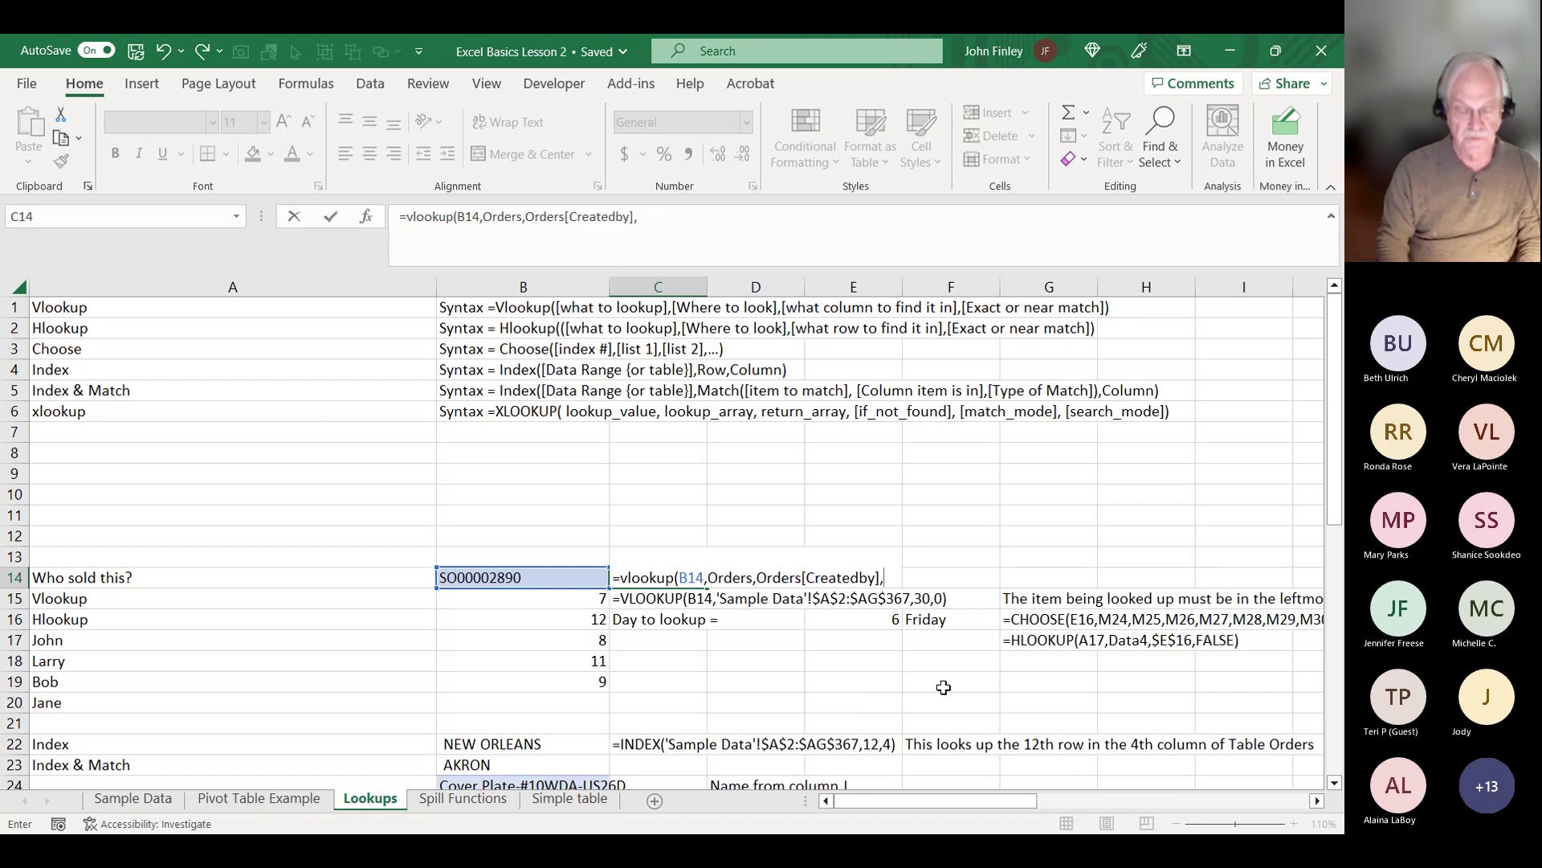
type("als")
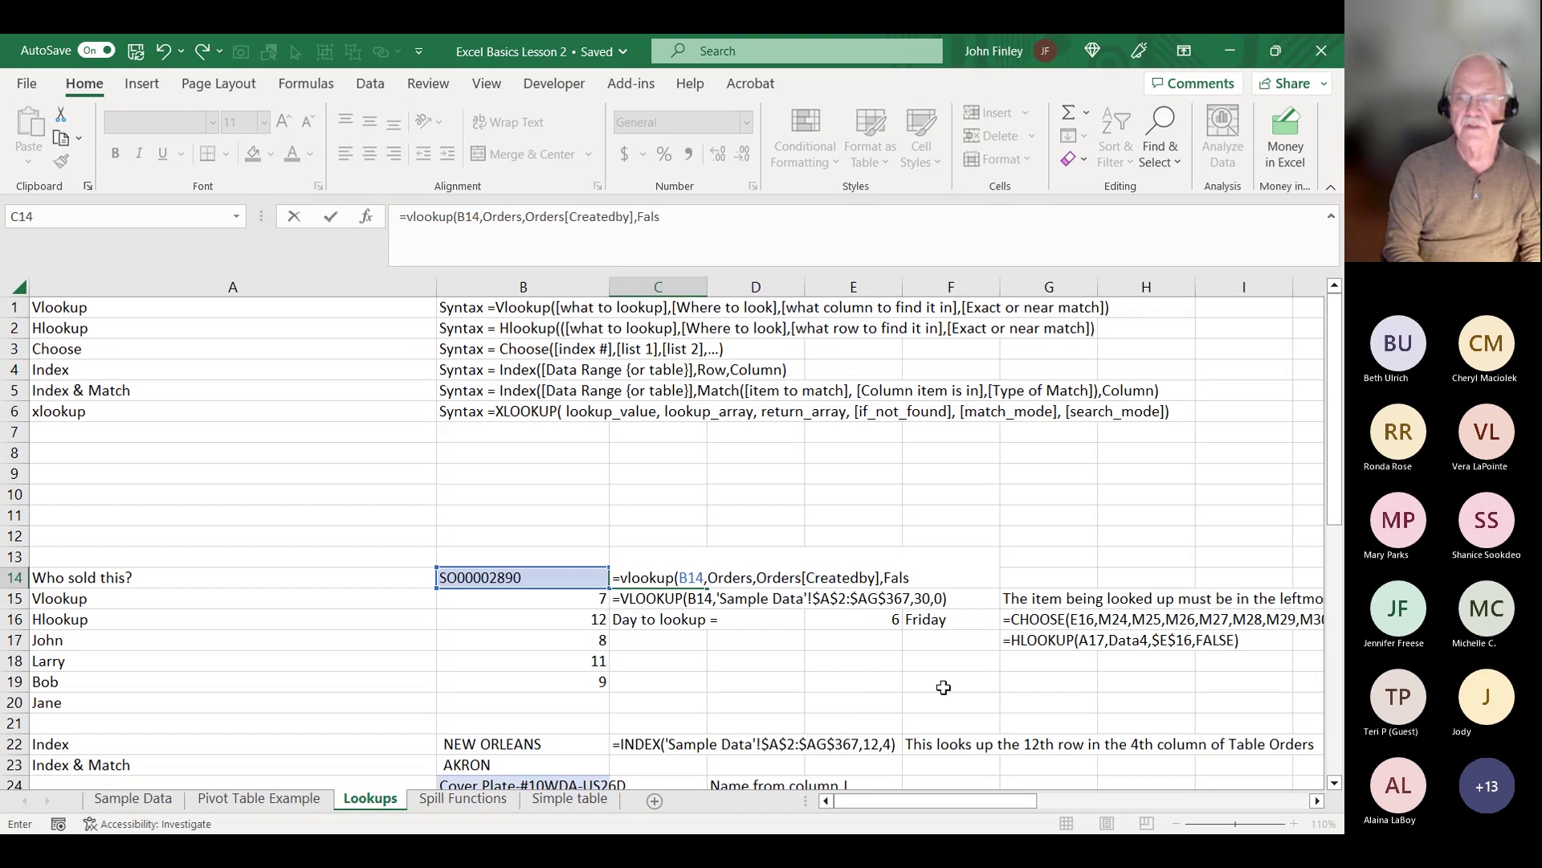
key("BackSpace")
key("BackSpace")
key("BackSpace")
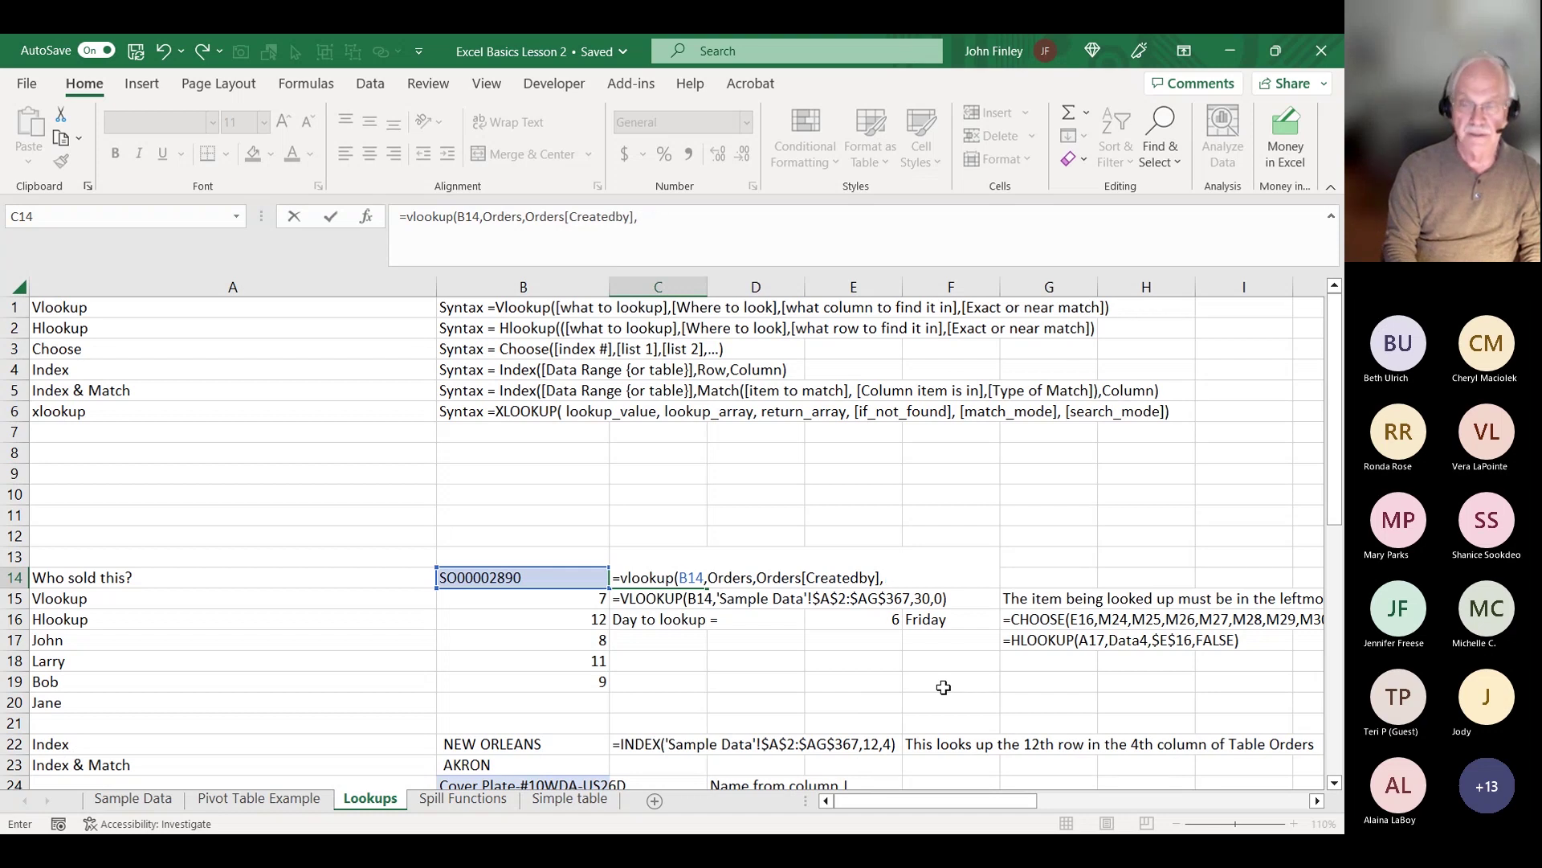
type("0")
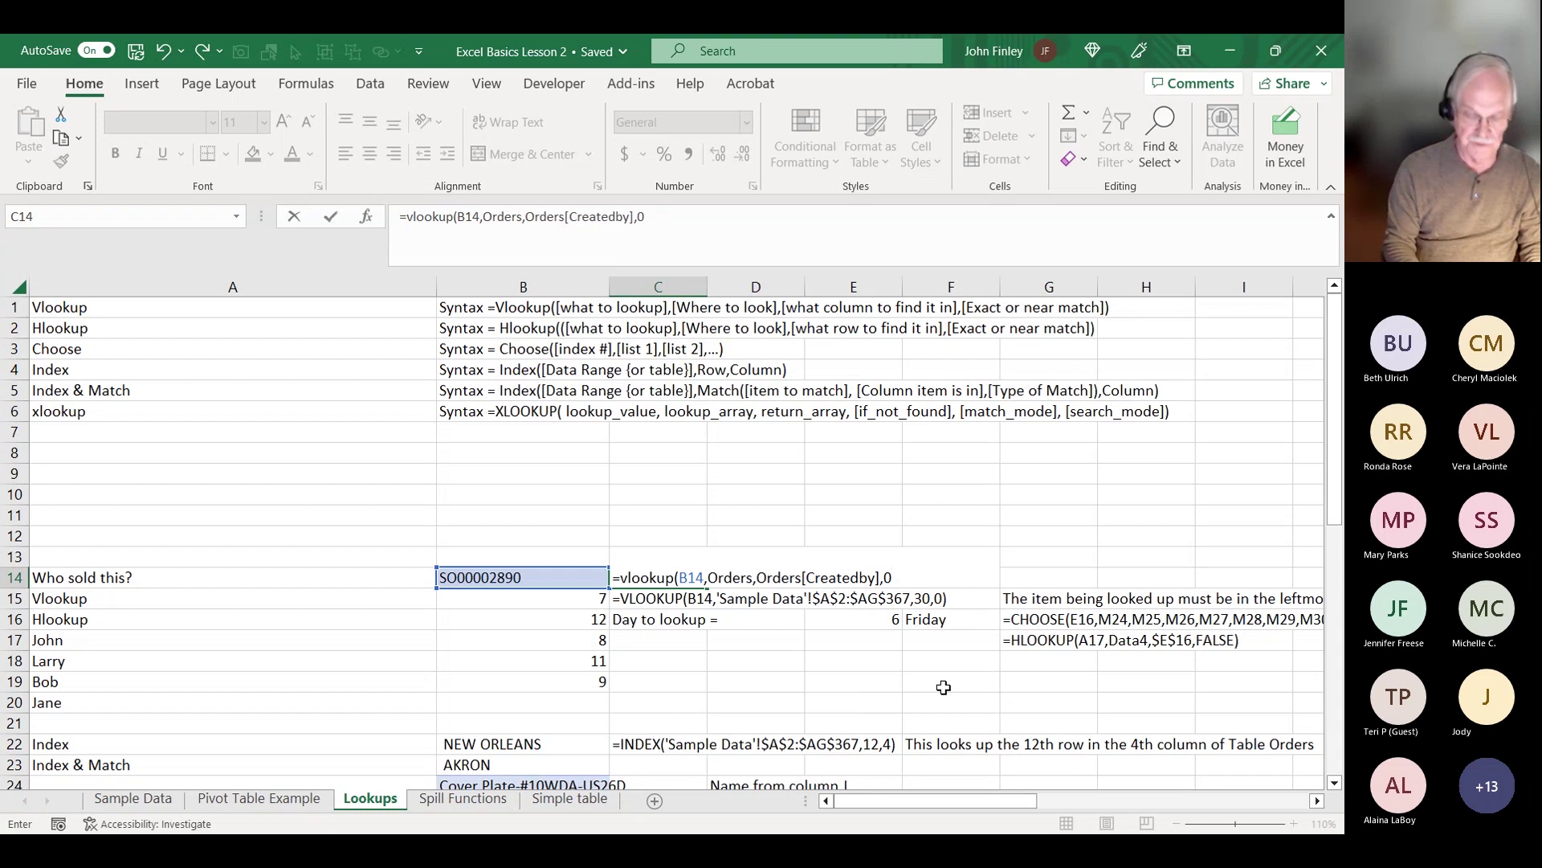
type(")")
key("Return")
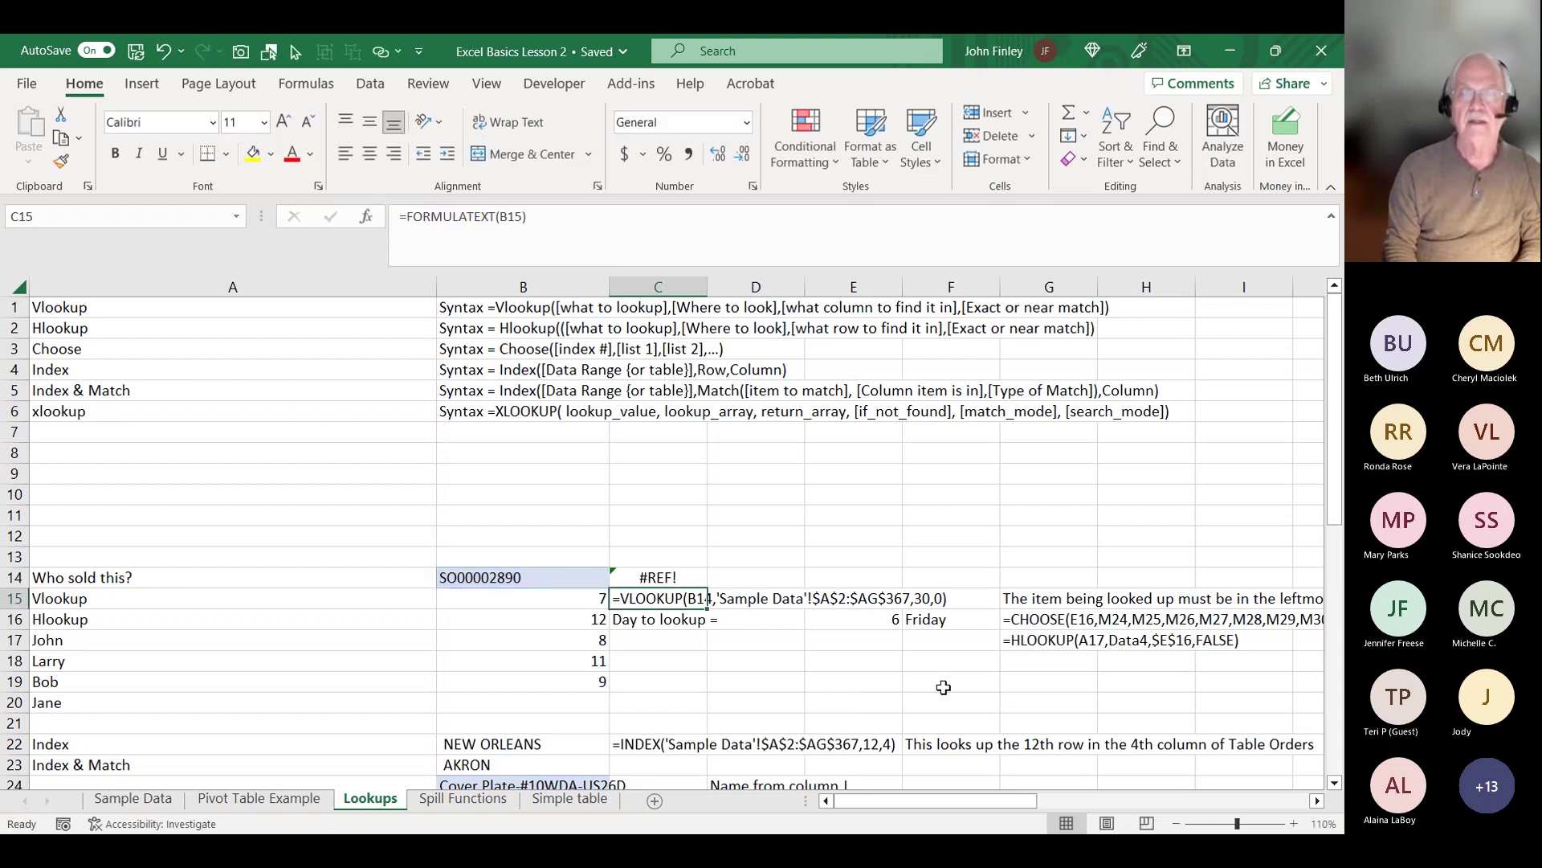
key("Up")
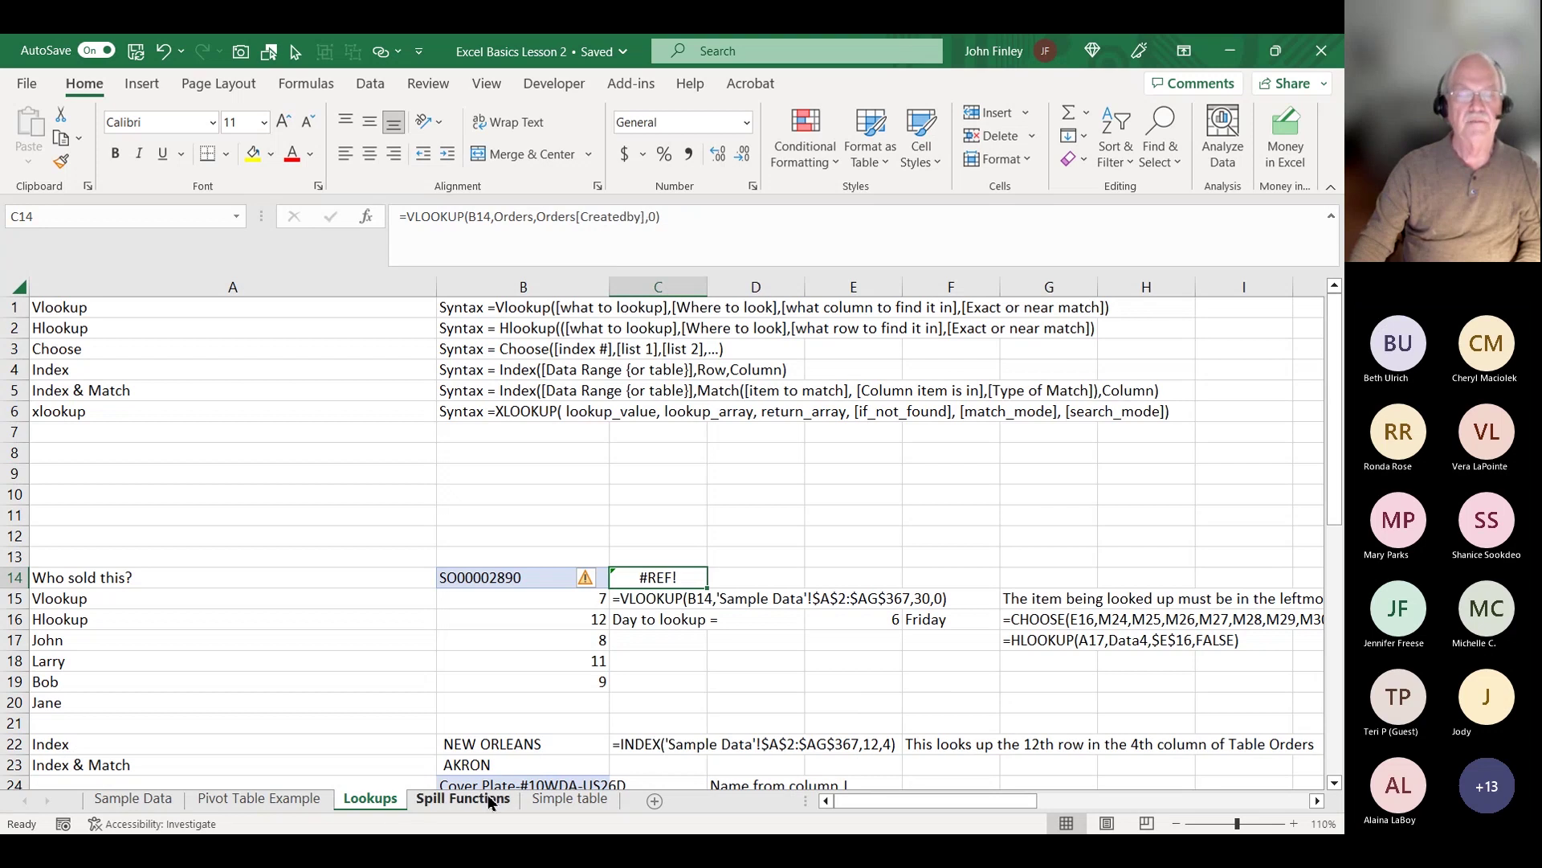
- Go across the header row of the Sample Data sheet to find the position of the Createdby column
left_click(127, 799)
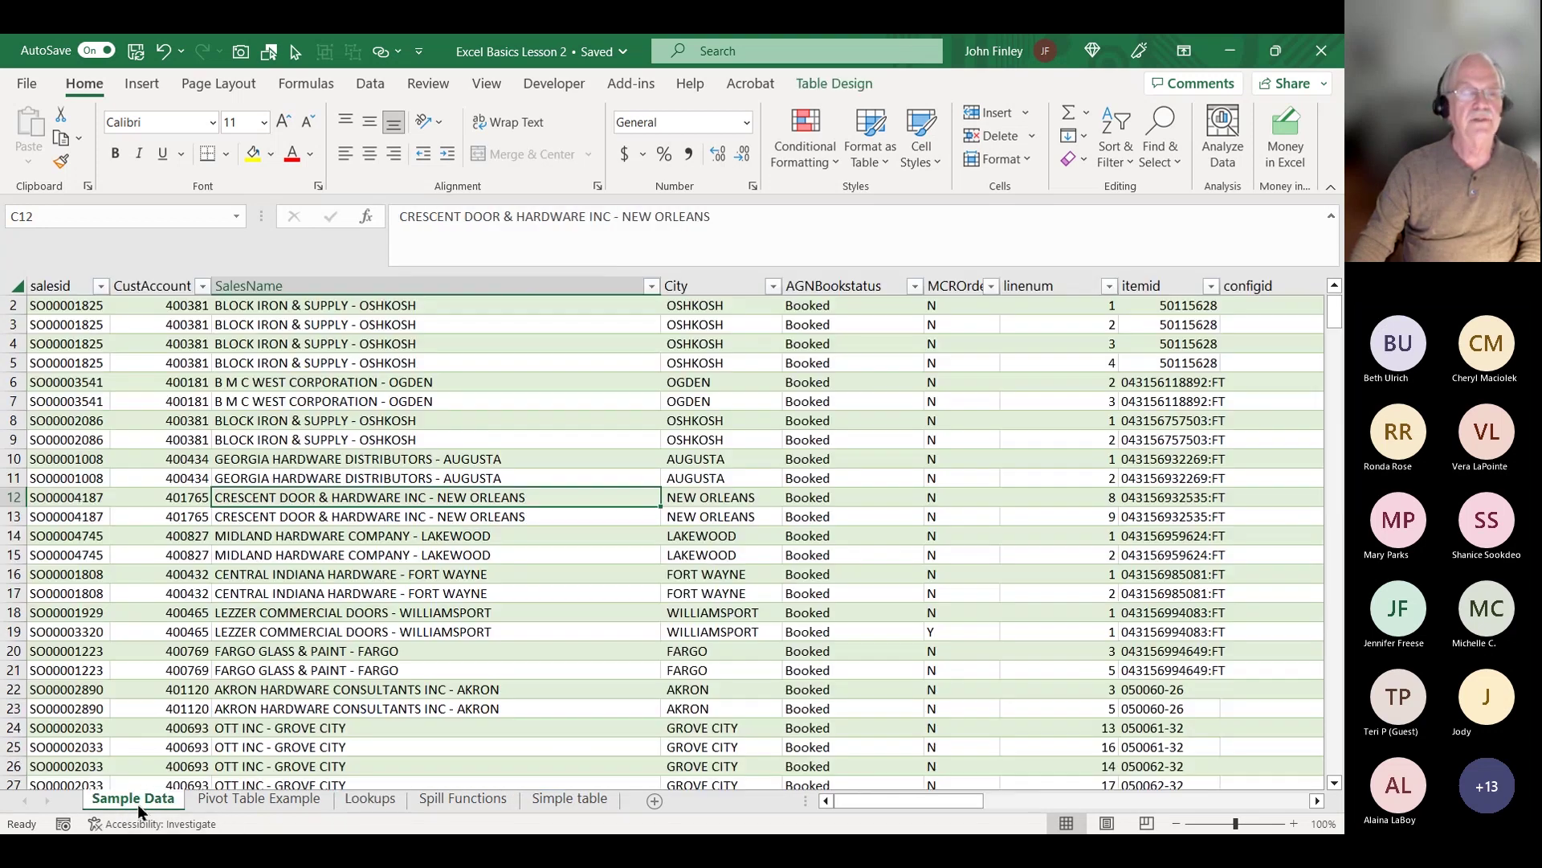
left_click(1060, 343)
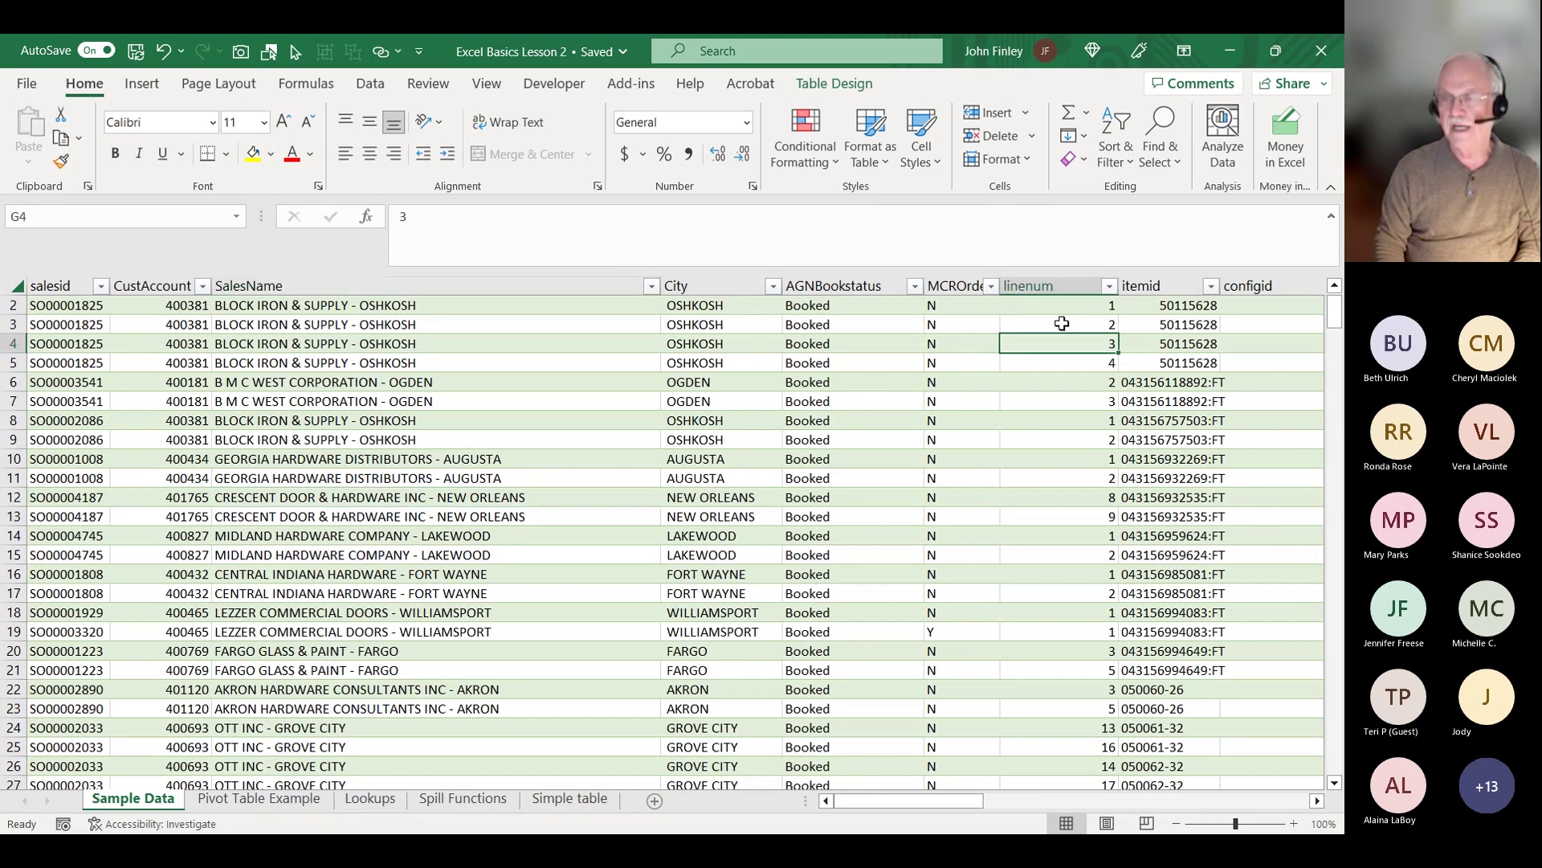
key("Right")
key("Right")
key("Right")
key("Up")
key("Up")
key("Up")
key("Right")
key("Right")
key("Right")
key("Right")
key("Right")
key("Right")
key("Right")
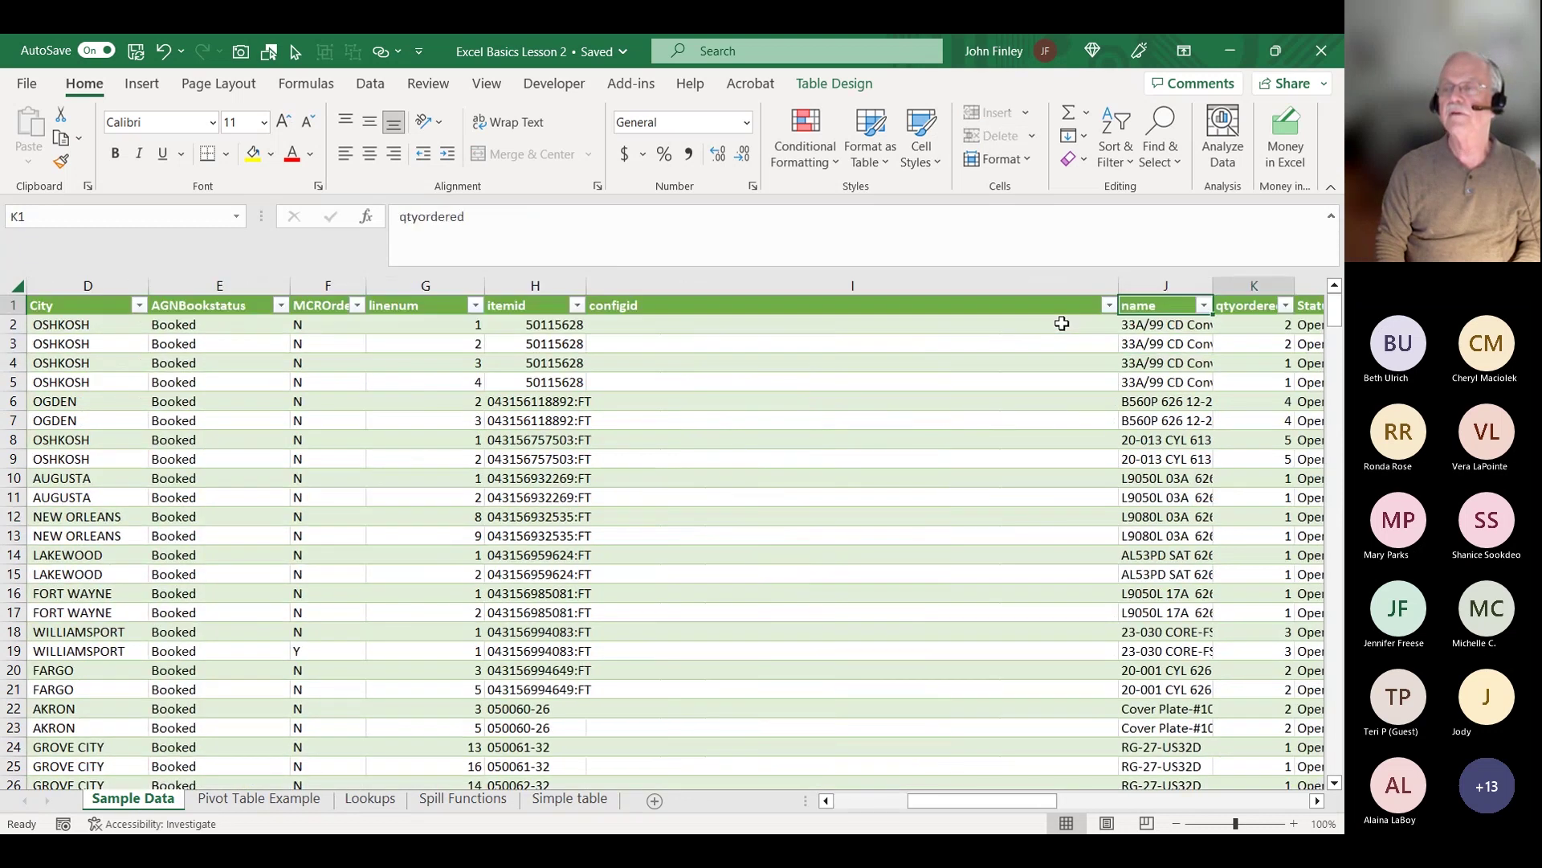
key("Right")
key("Right")
key("Right")
key("Right")
key("Right")
key("Right")
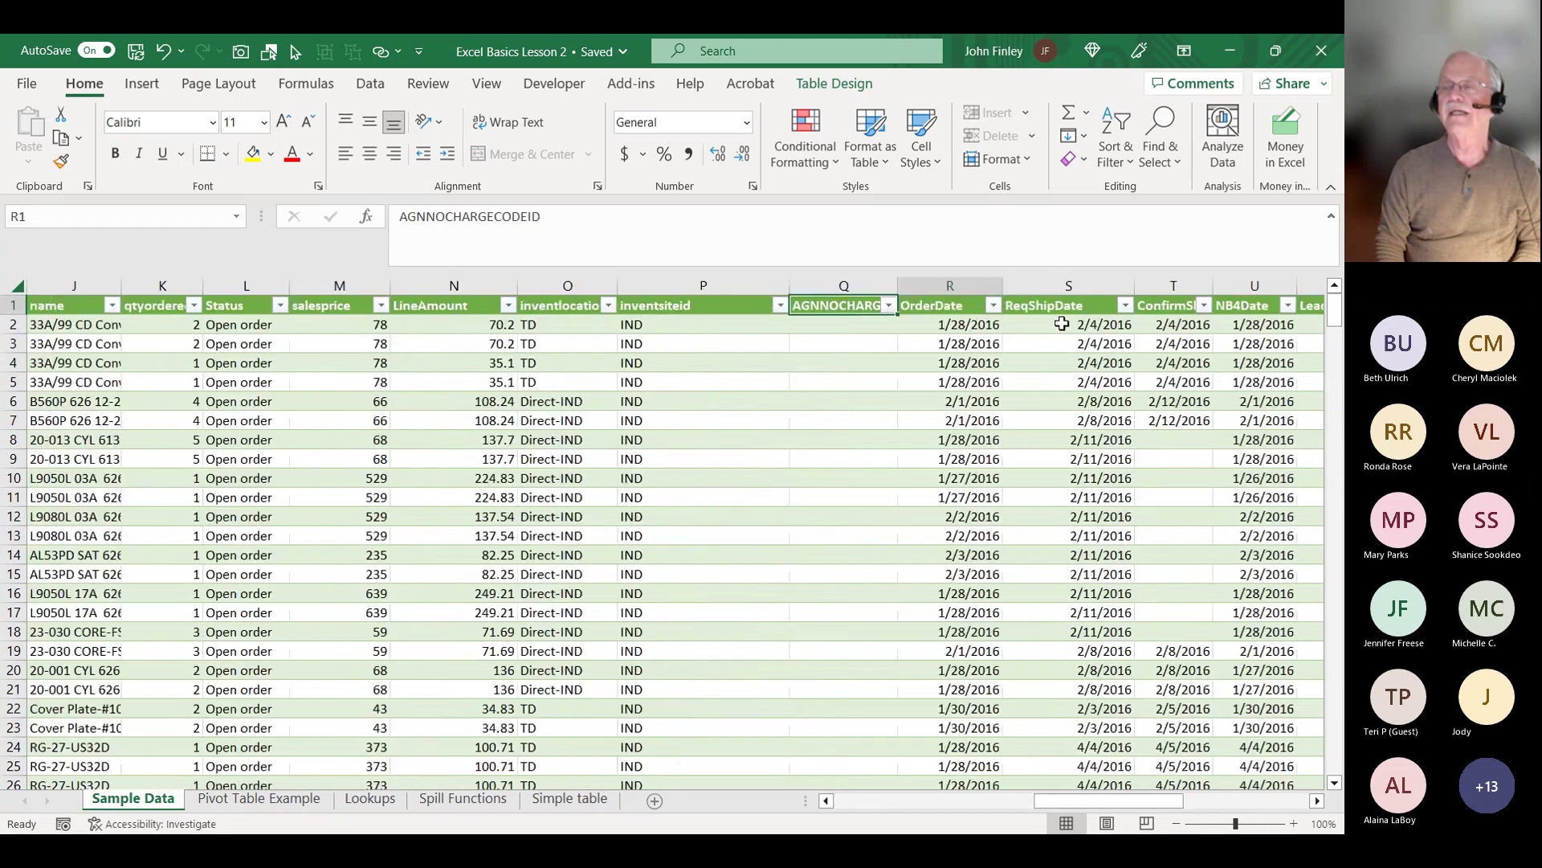
key("Right")
key("Right")
key("Right")
key("Right")
key("Right")
key("Right")
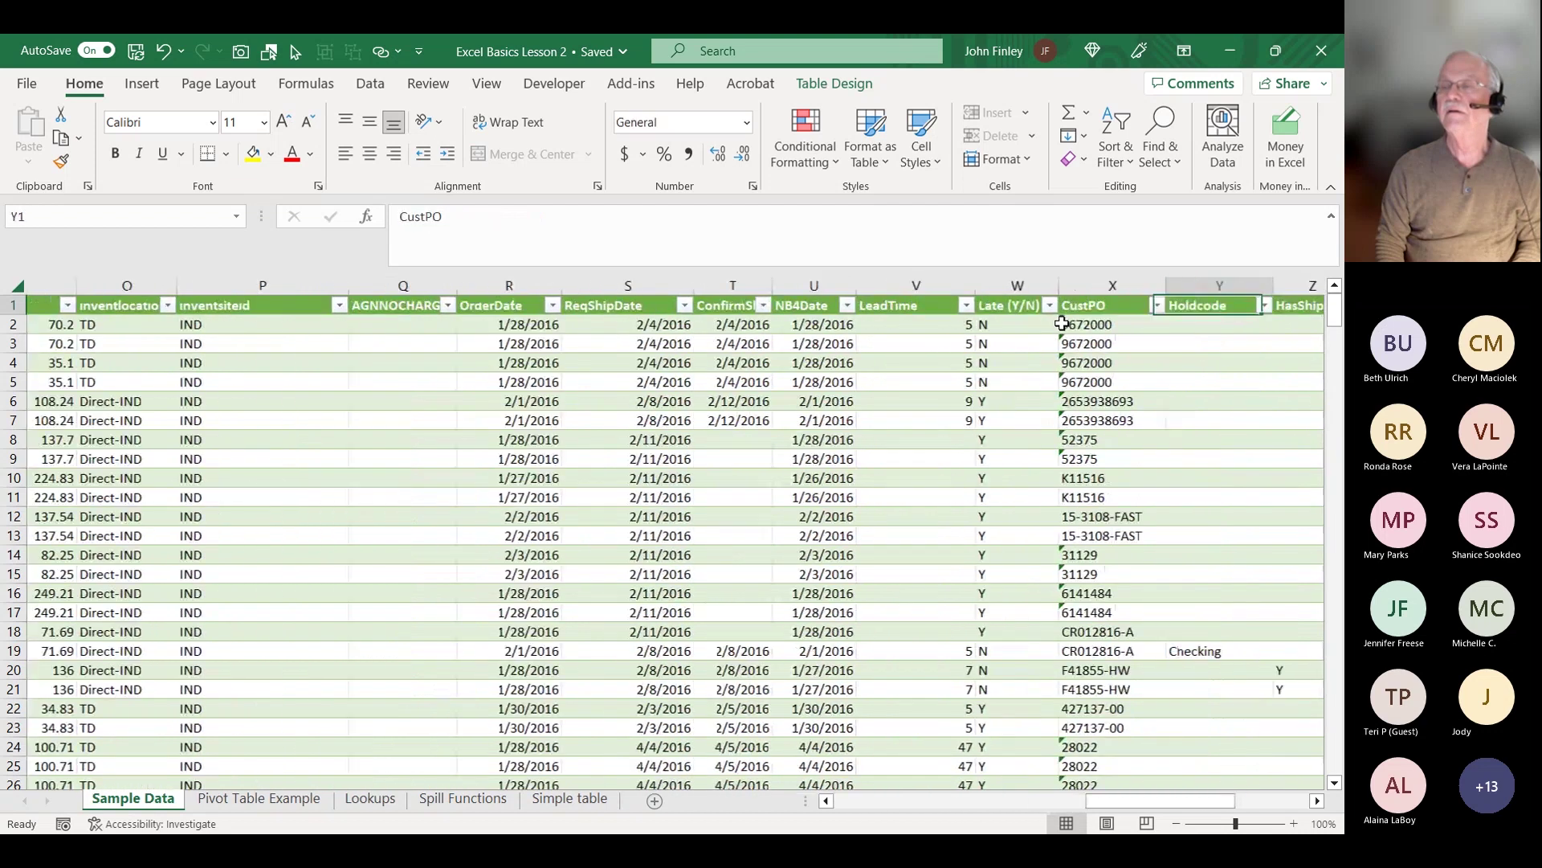
key("Right")
key("Right")
key("Right")
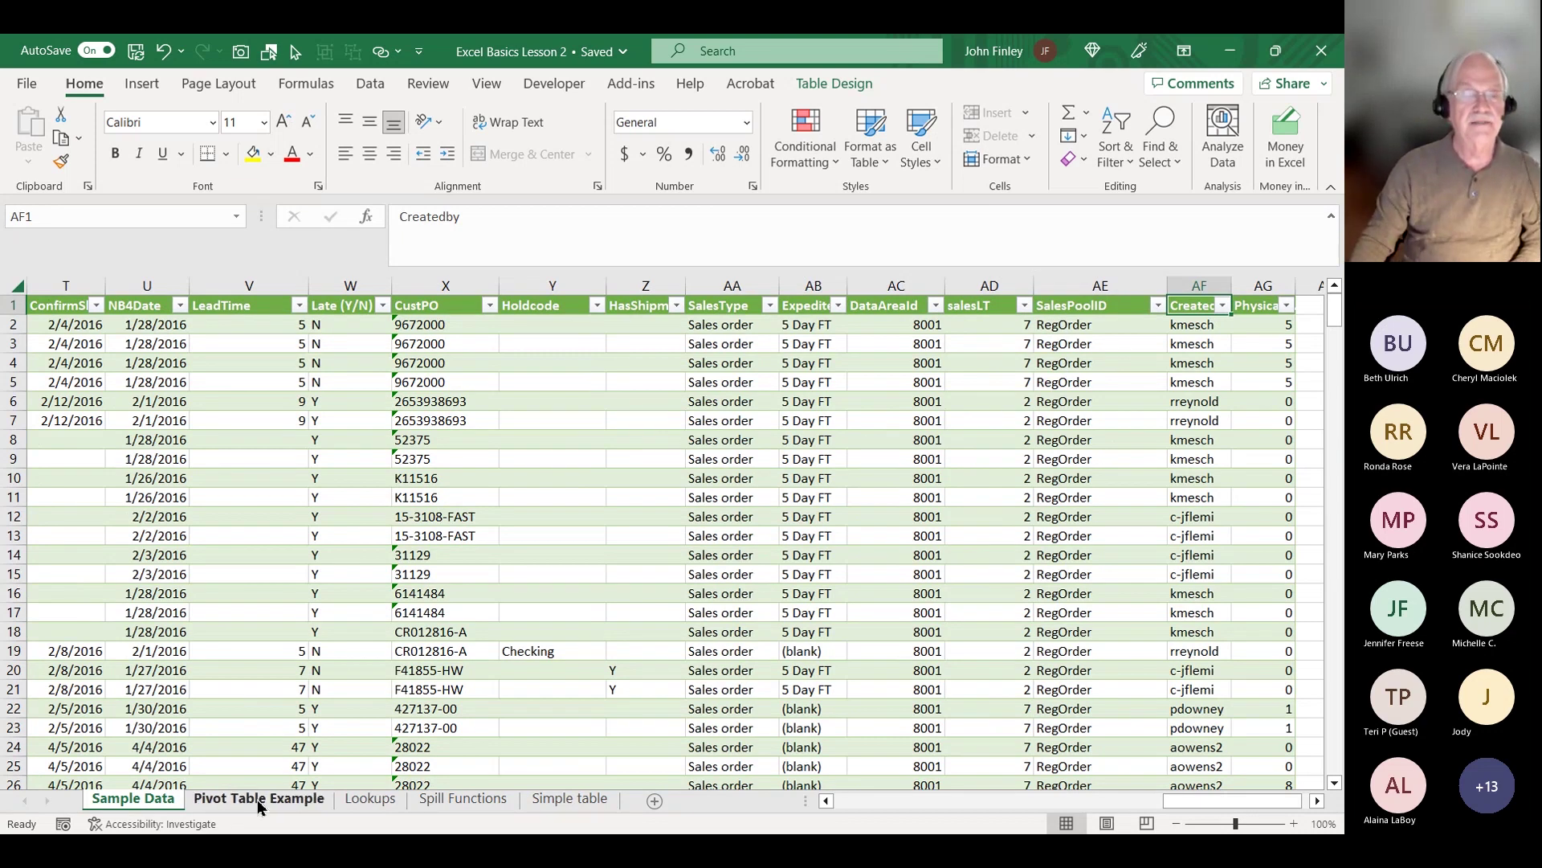
- In the Lookups sheet's C14 formula, replace the column argument with 32 so it reads =VLOOKUP(B14,Orders,32,0)
left_click(369, 798)
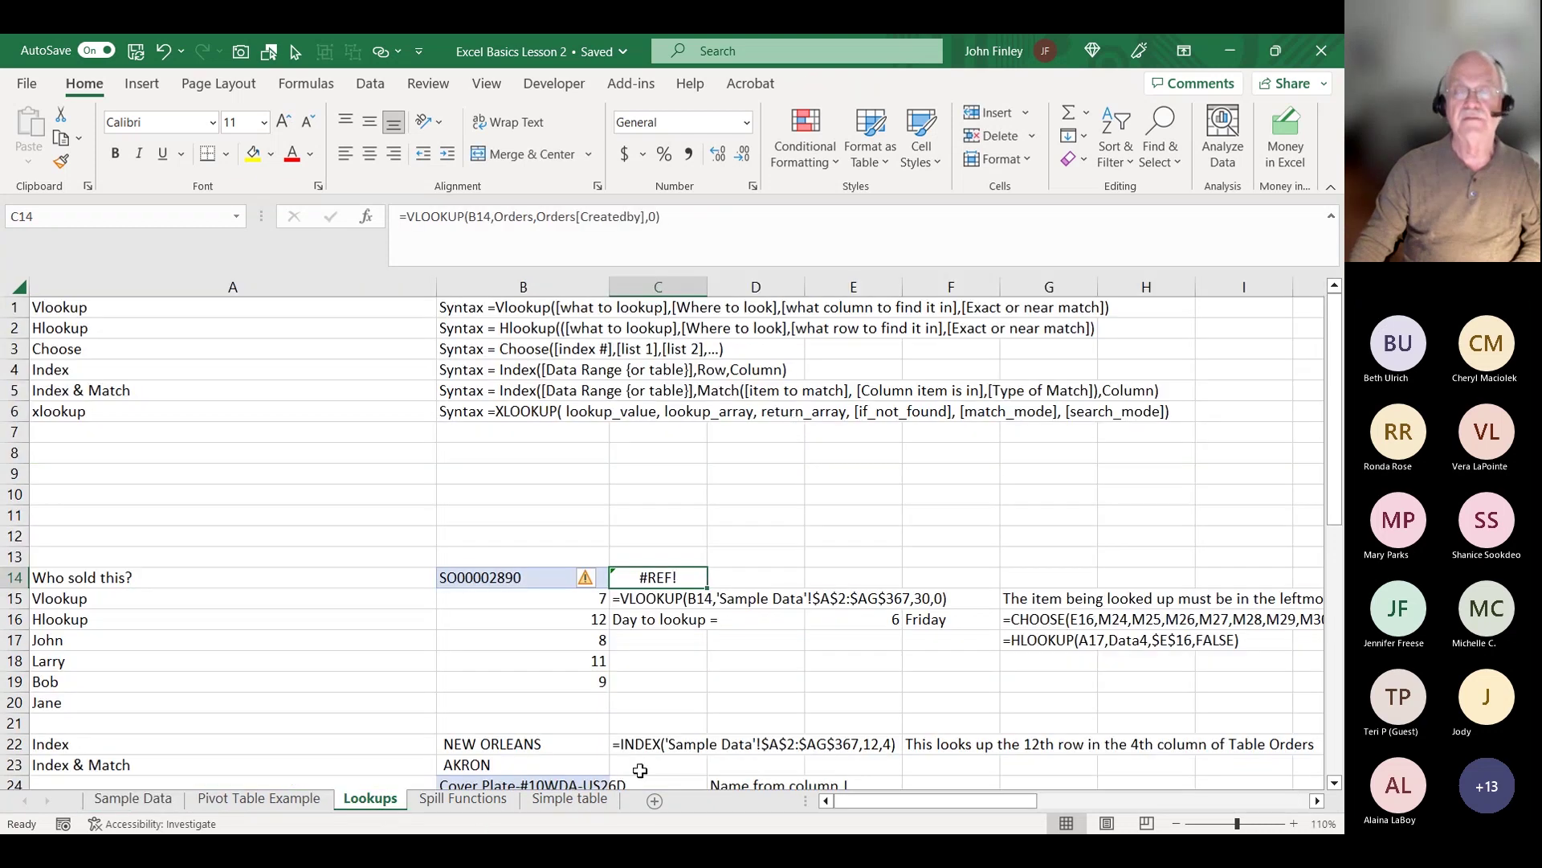
left_click(652, 217)
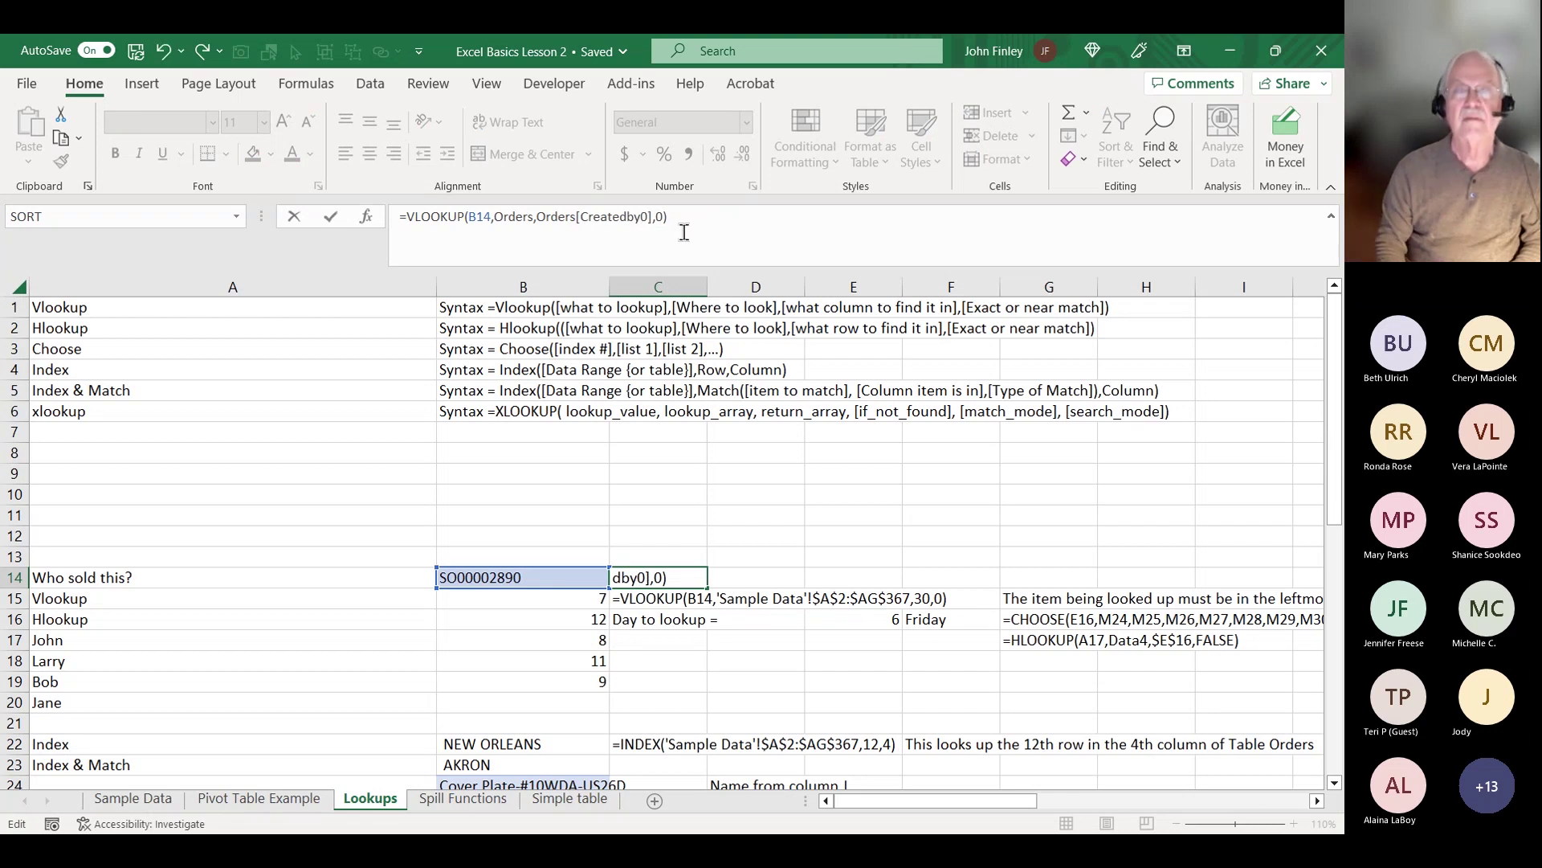
key("BackSpace")
key("BackSpace")
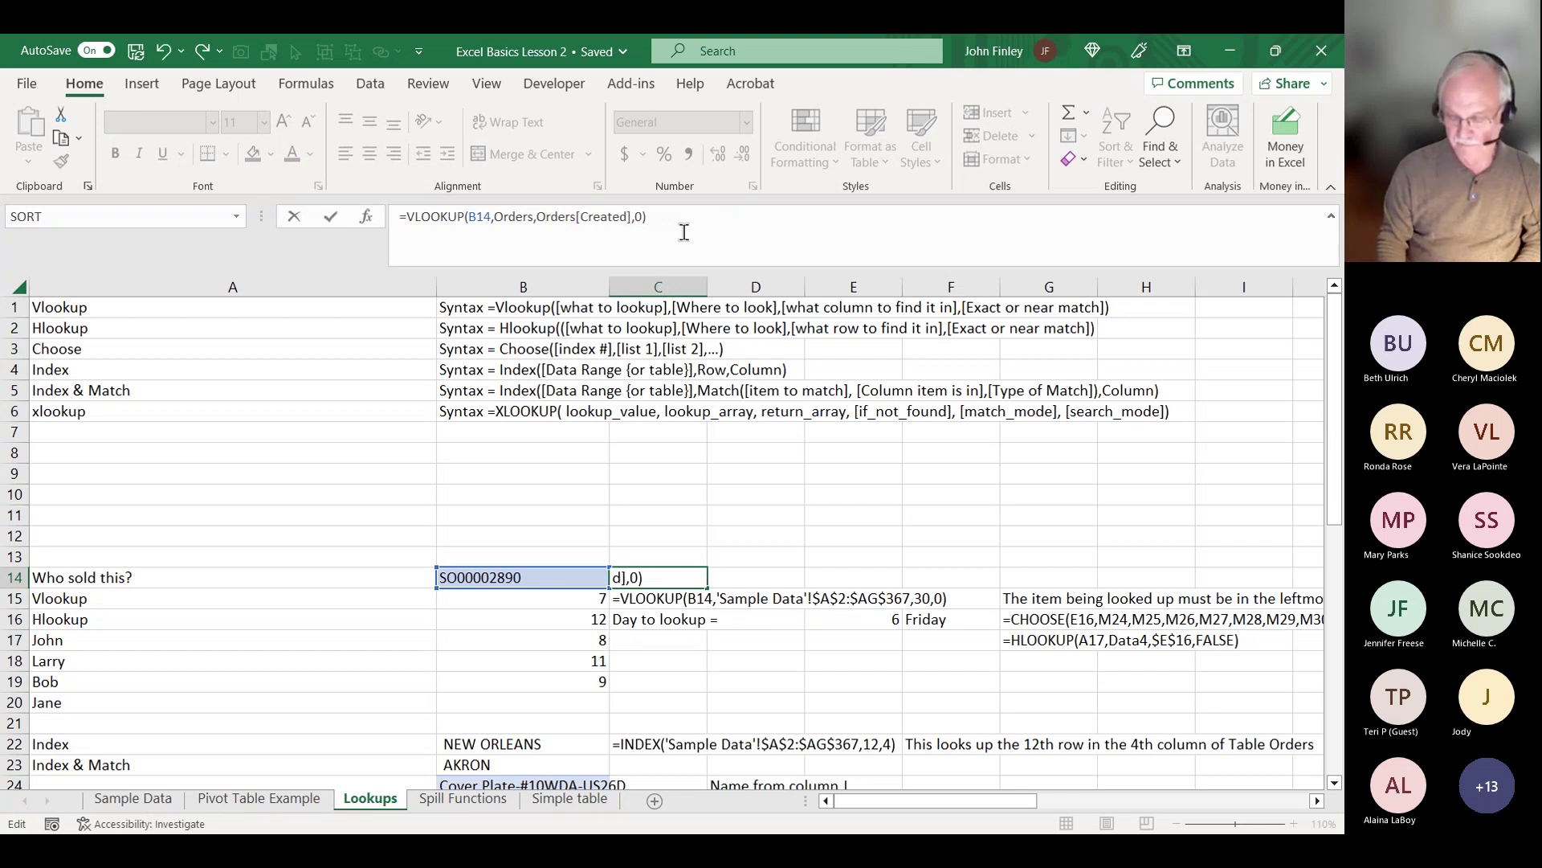
key("BackSpace")
key("BackSpace")
key("BackSpace")
key("BackSpace")
key("BackSpace")
key("BackSpace")
key("BackSpace")
key("BackSpace")
key("BackSpace")
key("BackSpace")
key("BackSpace")
key("BackSpace")
key("BackSpace")
key("BackSpace")
key("BackSpace")
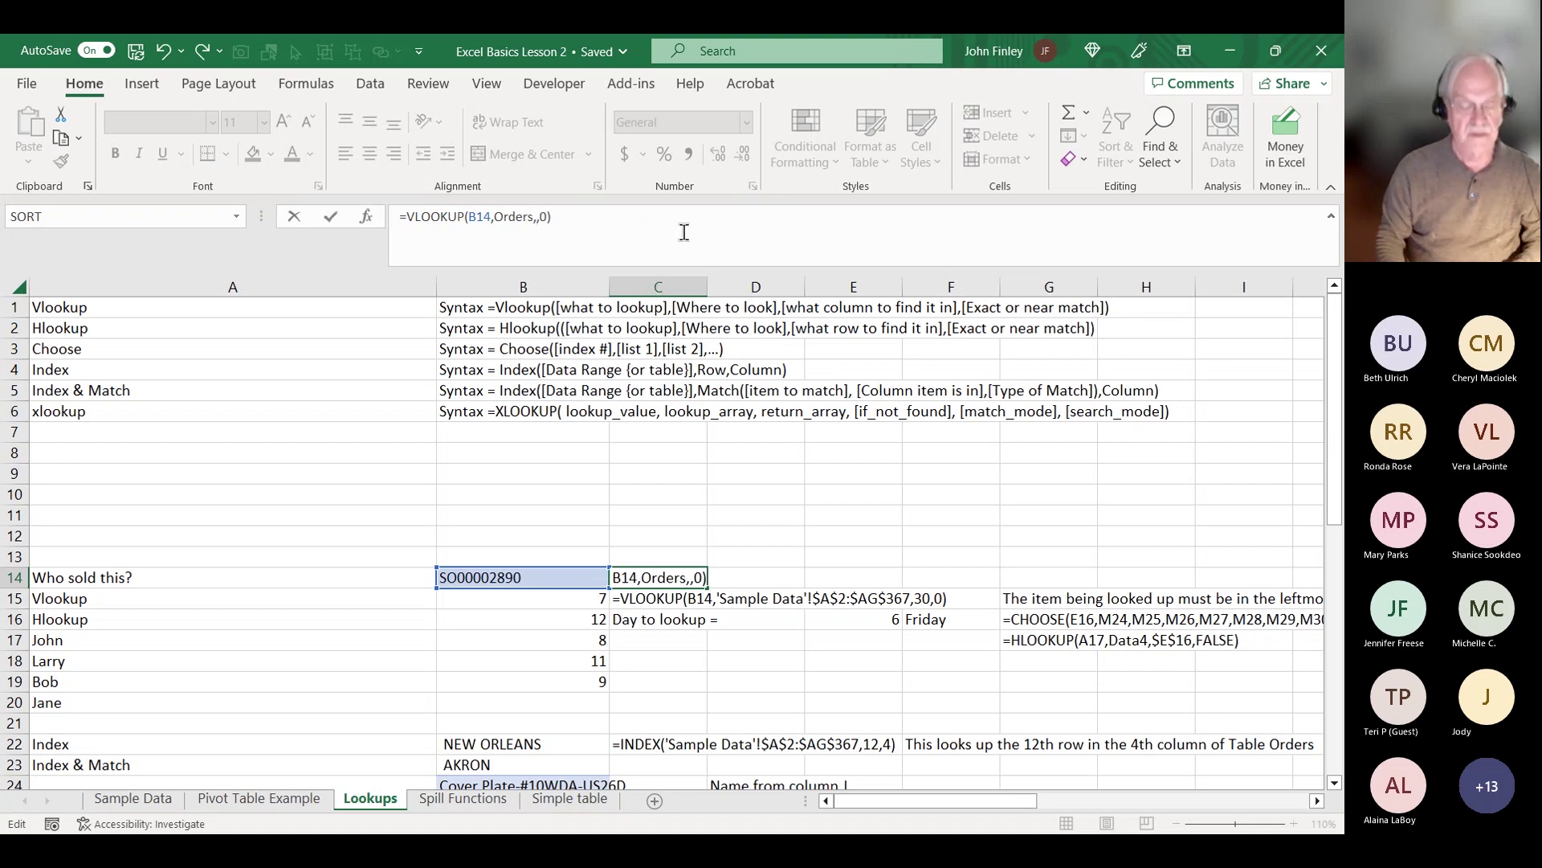
type("32")
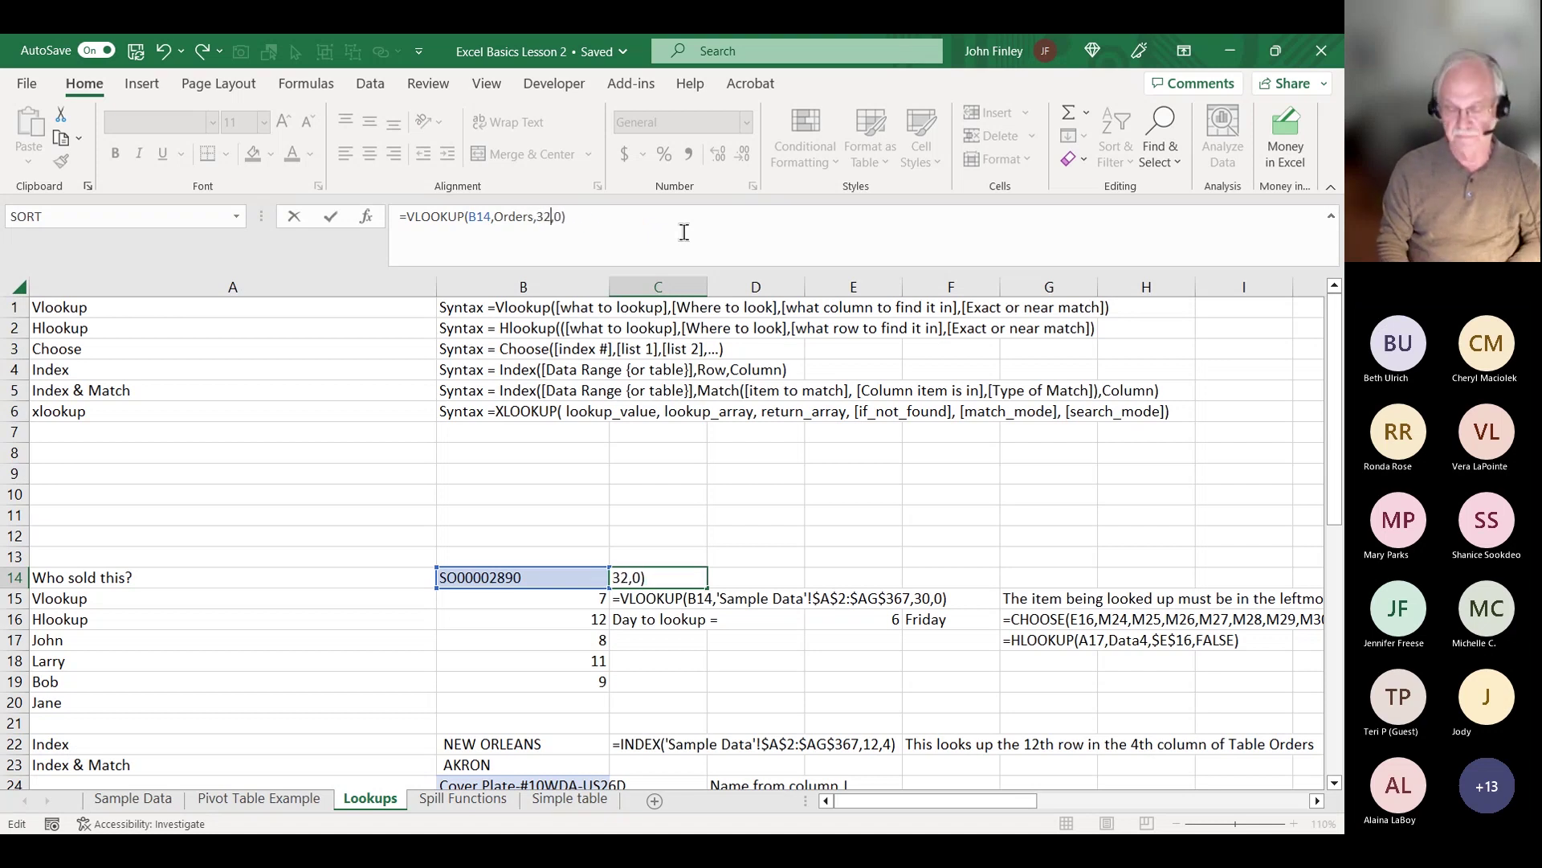
key("Return")
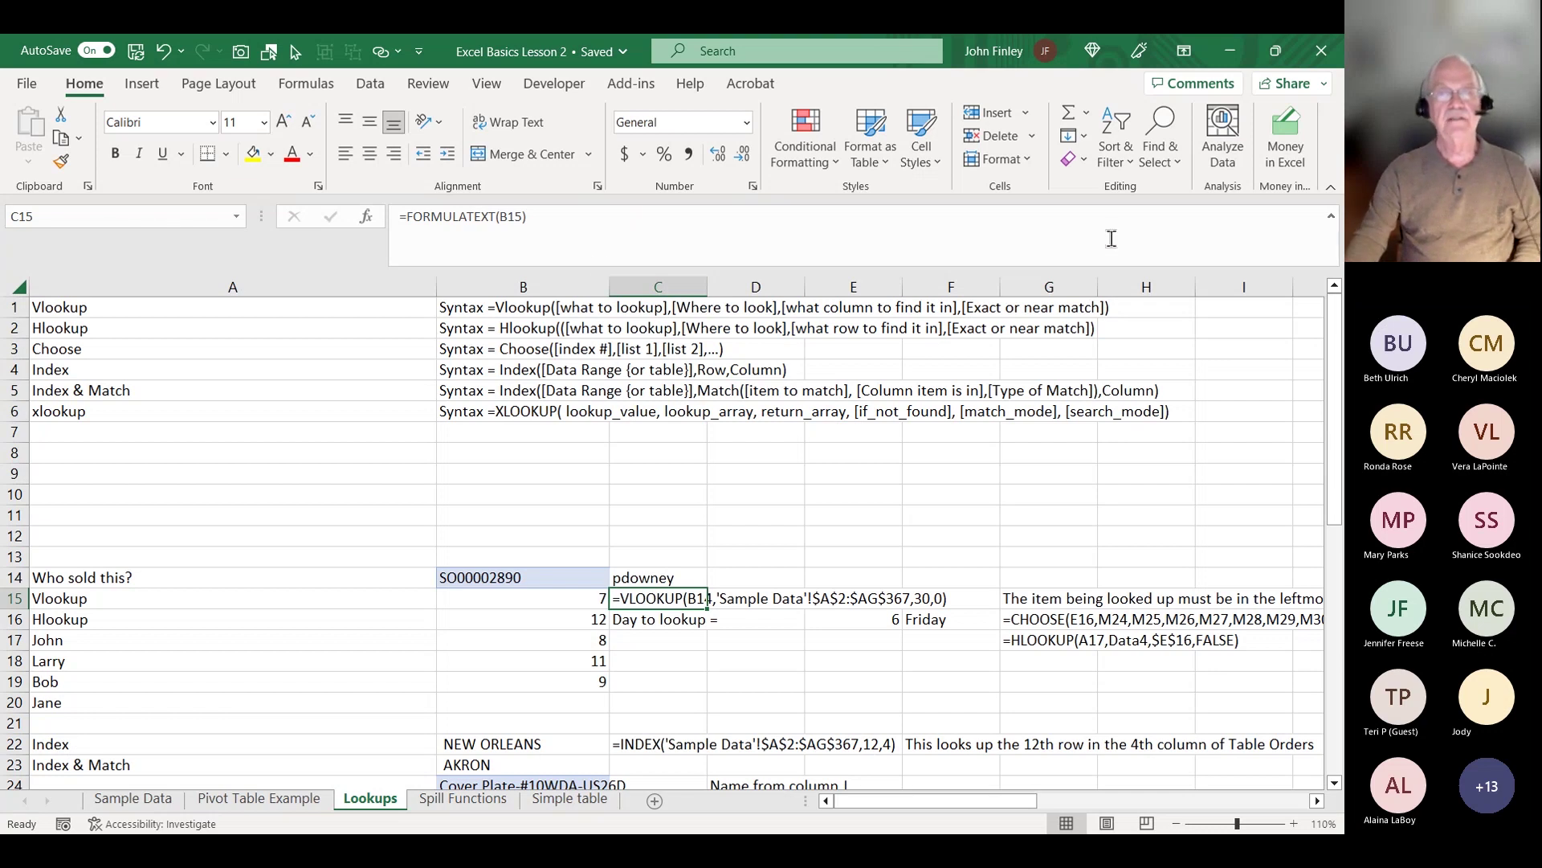
- Inspect the lookup value in B14, the VLOOKUP in C14, the HLOOKUP example in G17 and the INDIRECT formula in D27
left_click(518, 579)
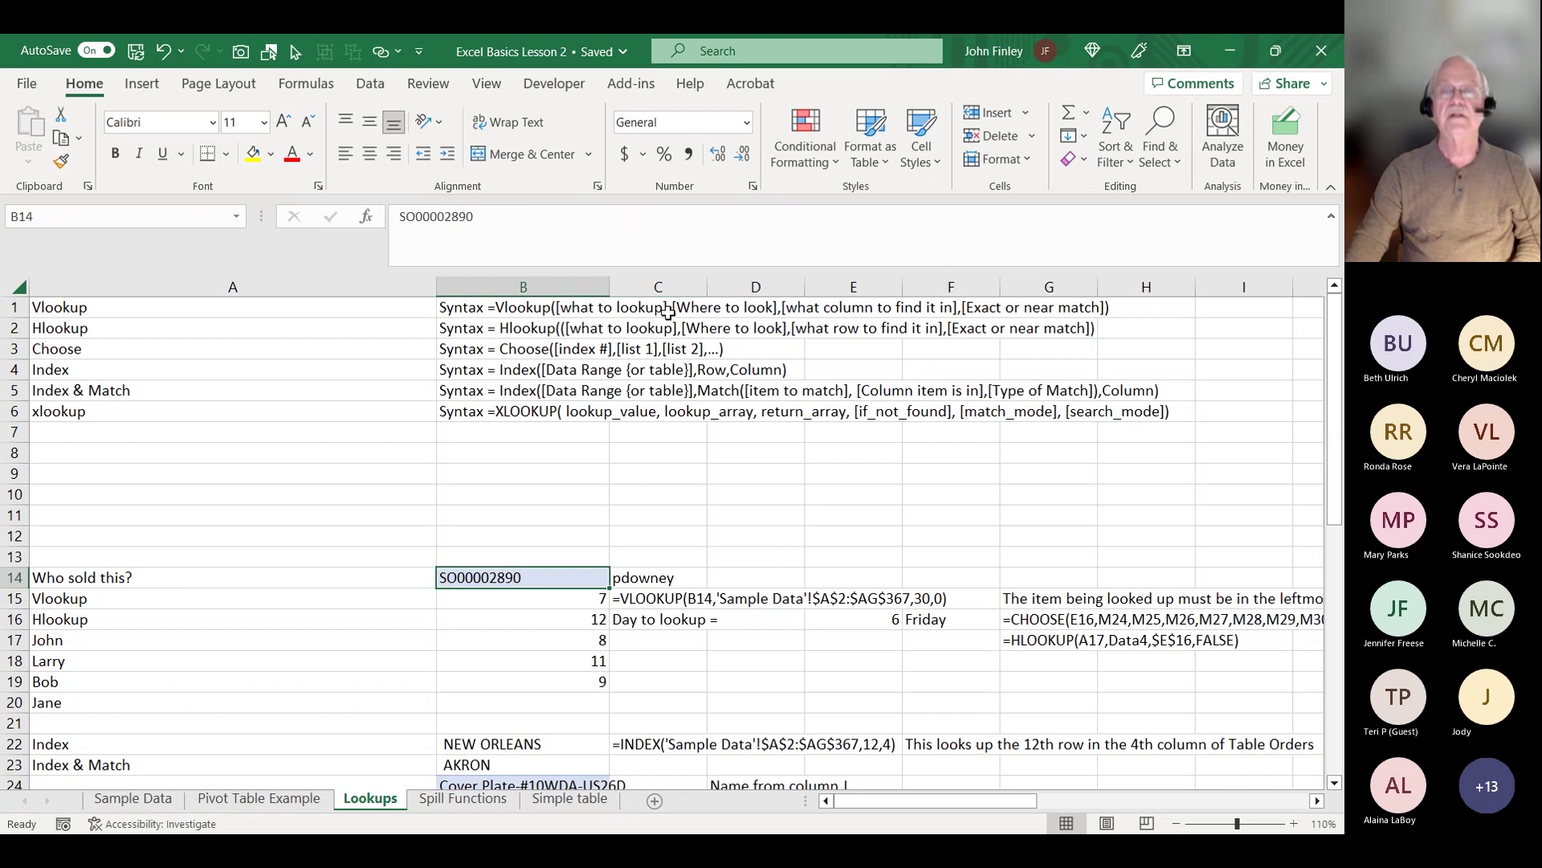
left_click(627, 572)
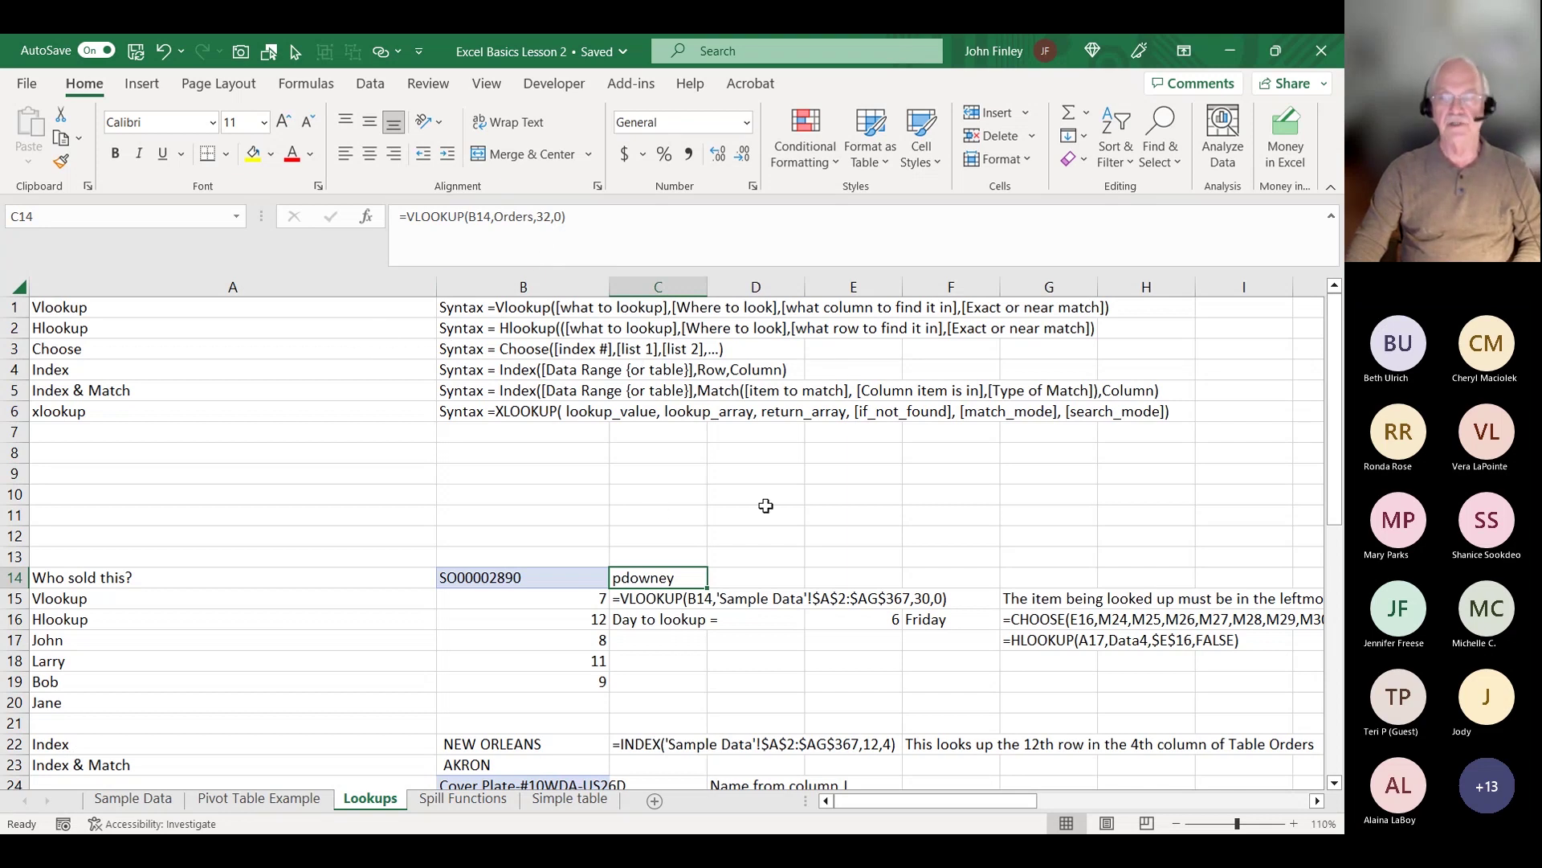
left_click(1053, 648)
scroll(651, 634, "down", 2)
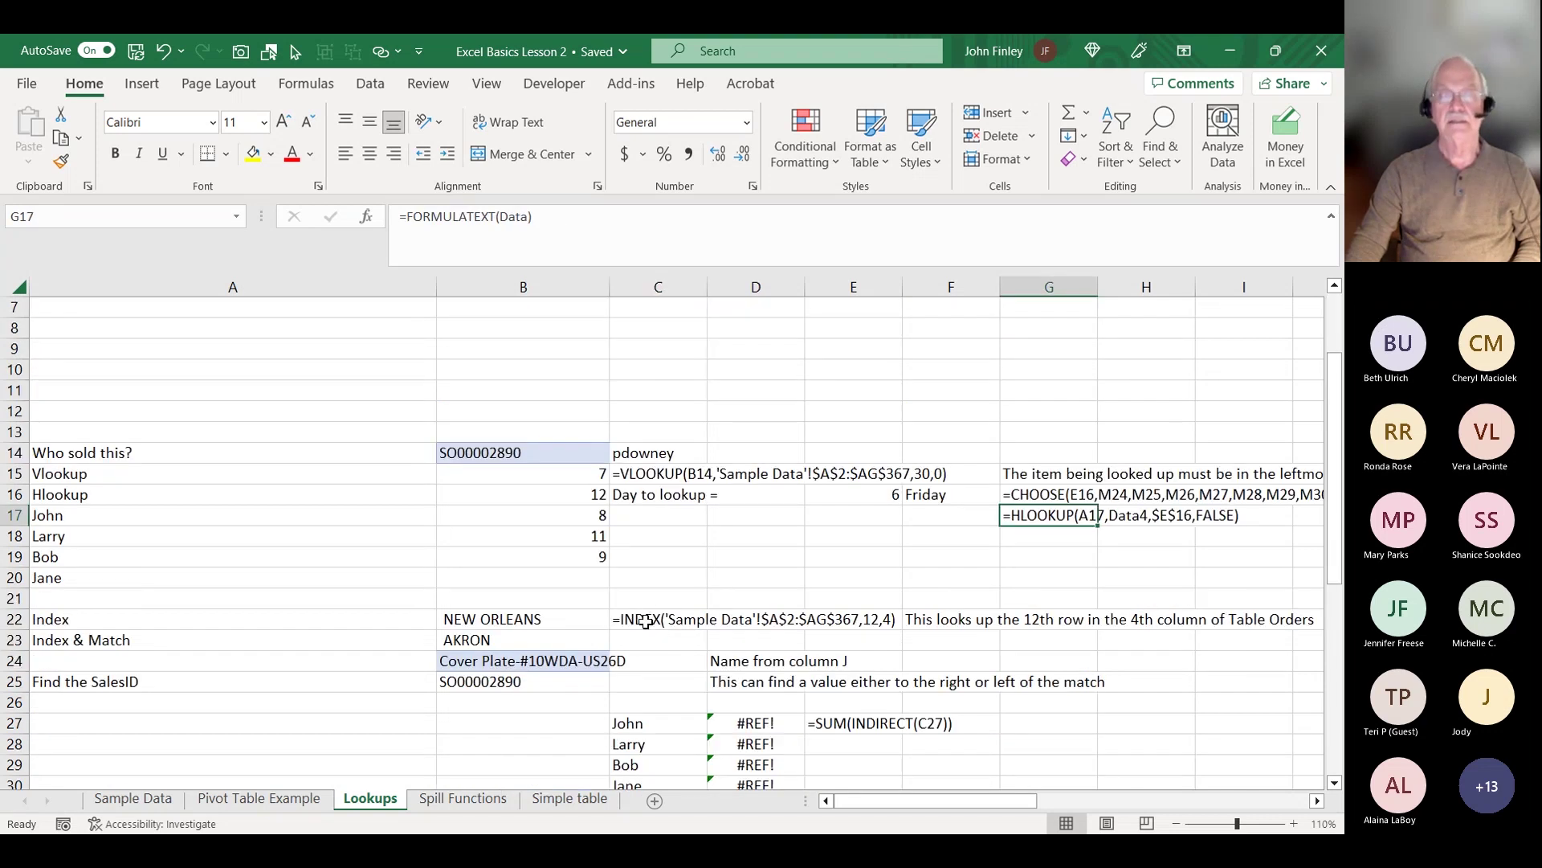
scroll(647, 623, "down", 2)
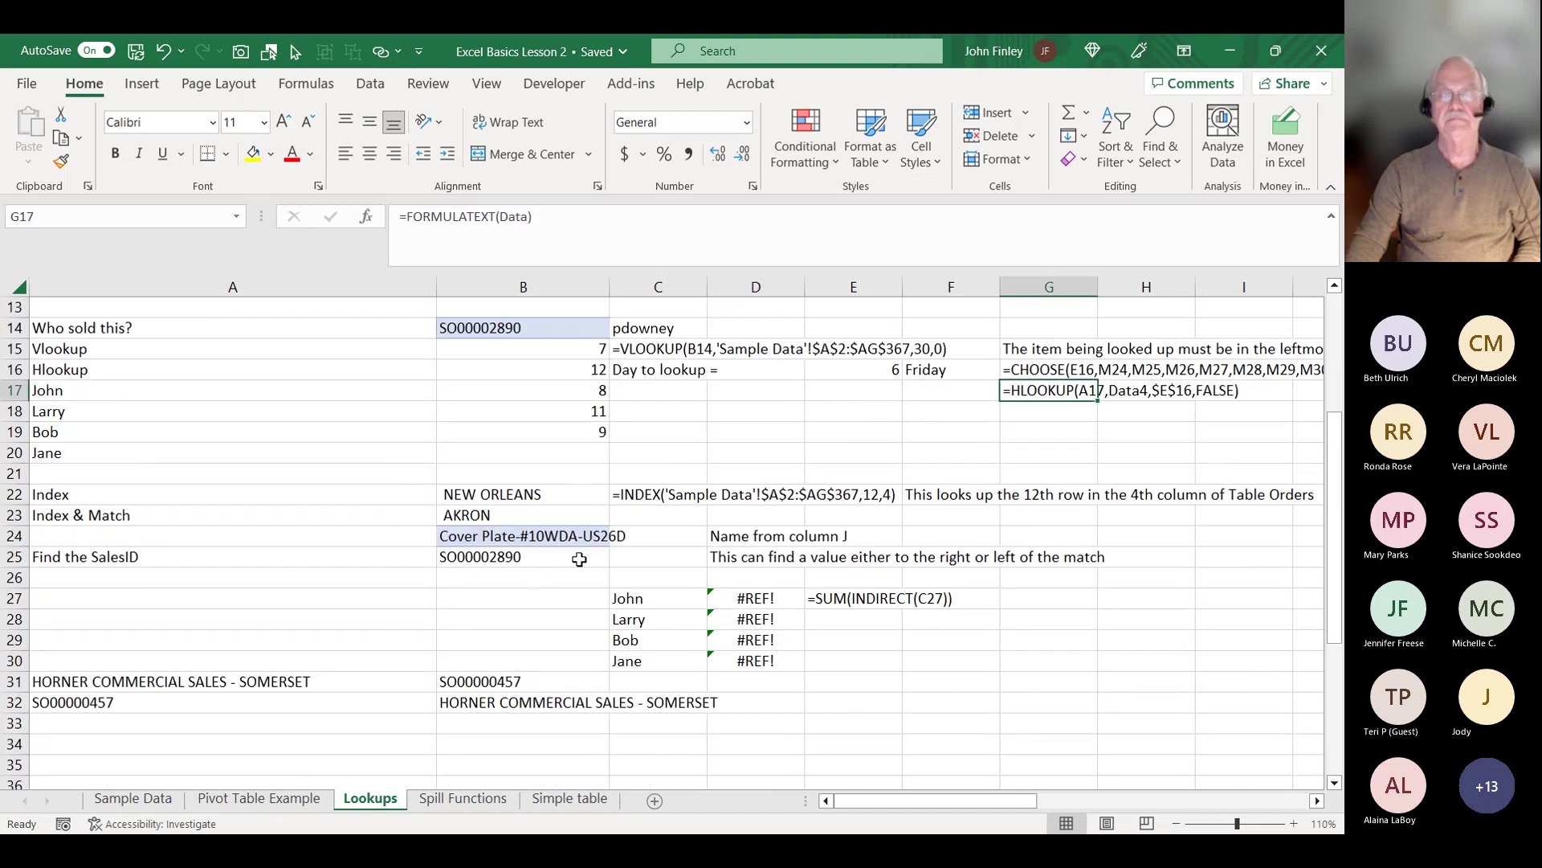
left_click(730, 605)
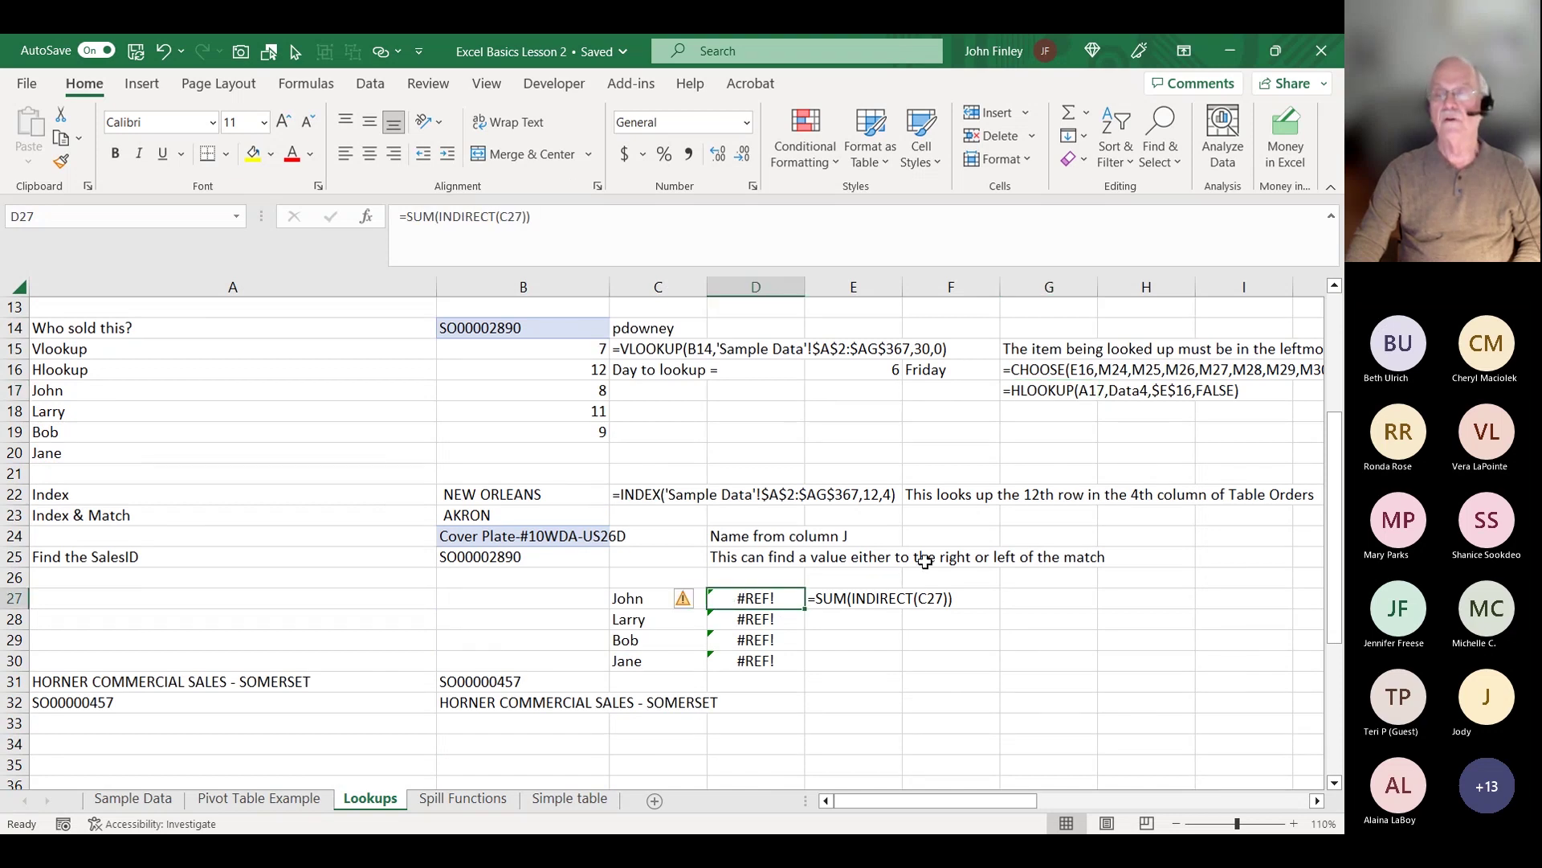
- Examine the lookup syntax list, the HLOOKUP formula text in G17, and the formulas in B17 and B18
scroll(899, 560, "up", 4)
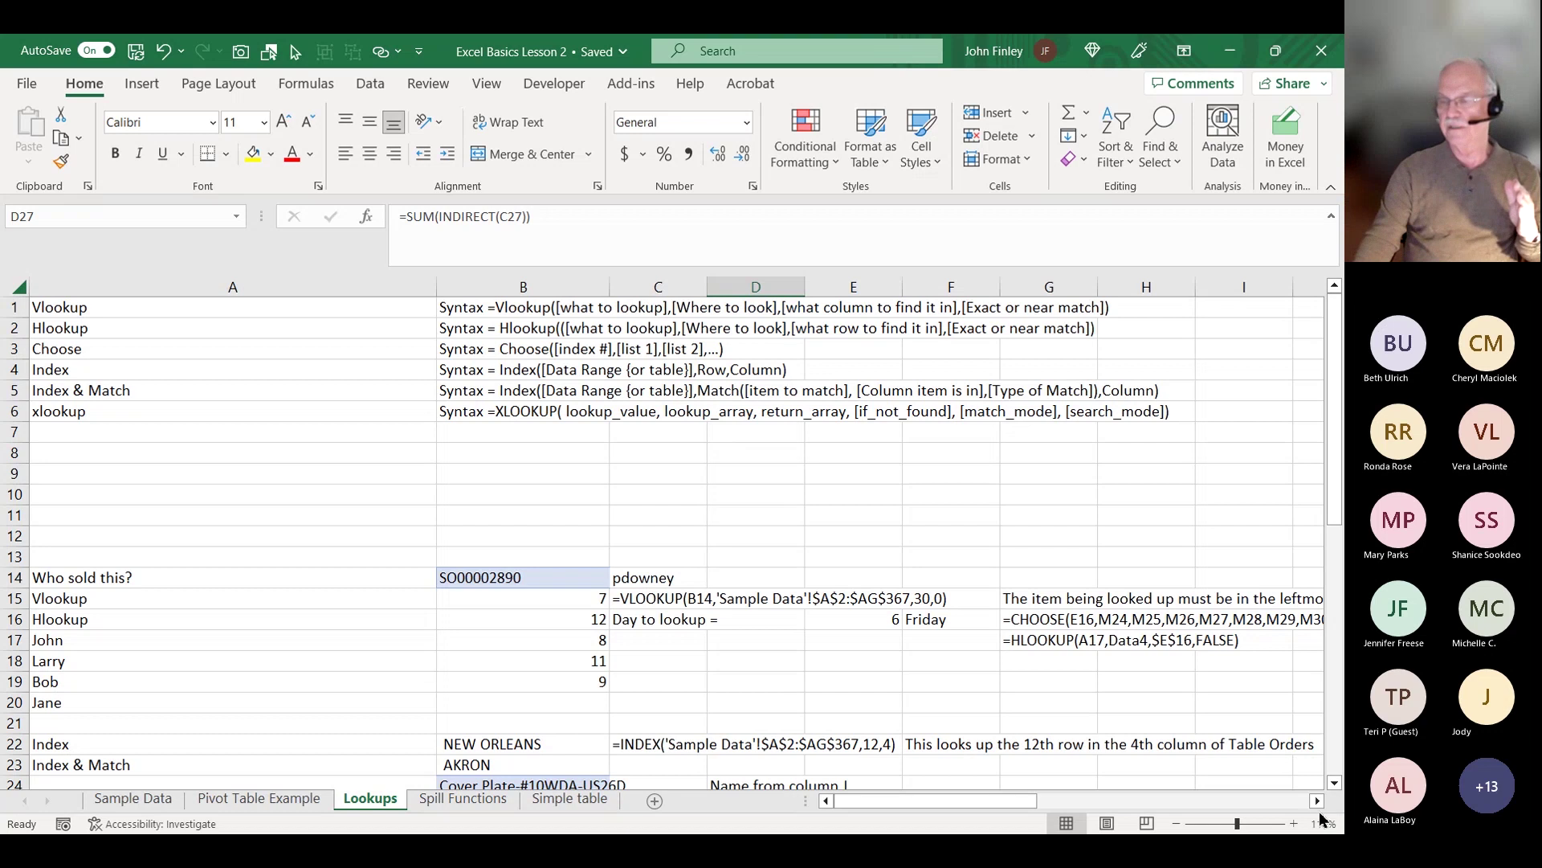
left_click_drag(1320, 808, 1297, 805)
left_click_drag(1146, 801, 894, 797)
left_click(799, 638)
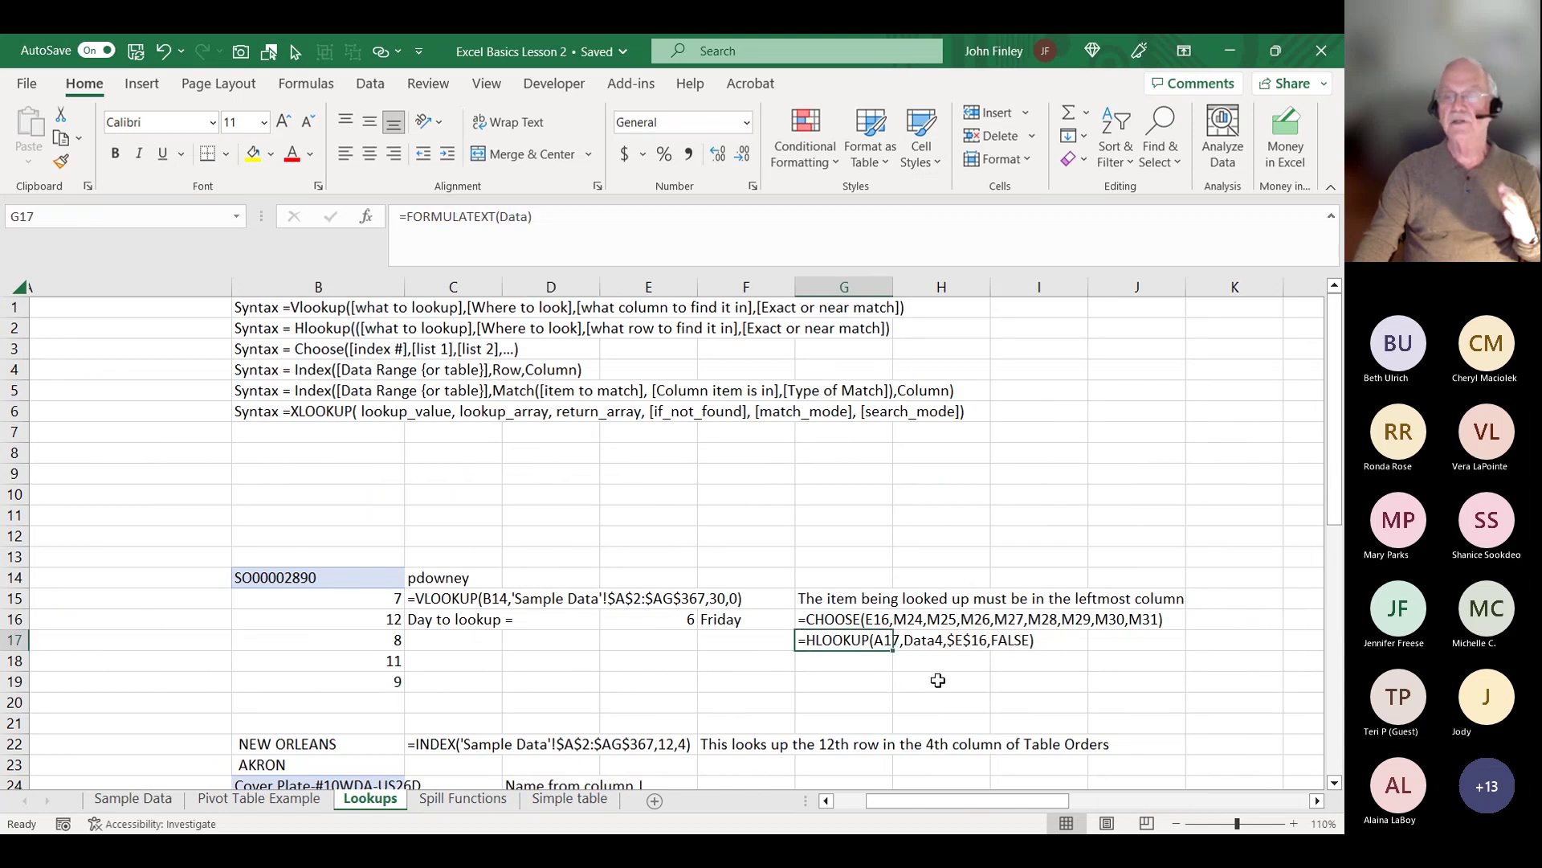
left_click(392, 637)
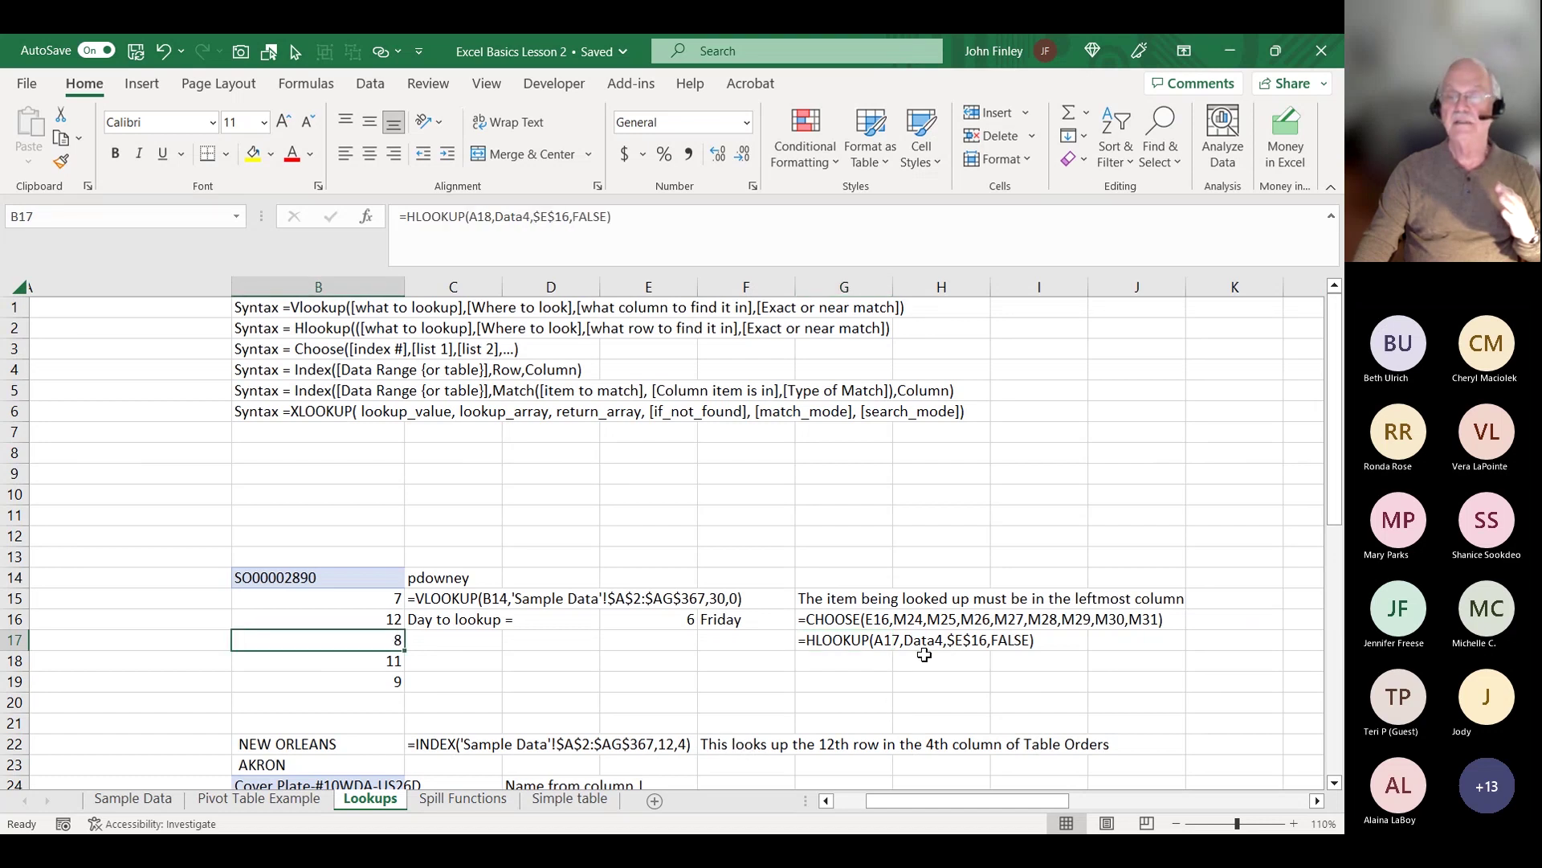
left_click(766, 641)
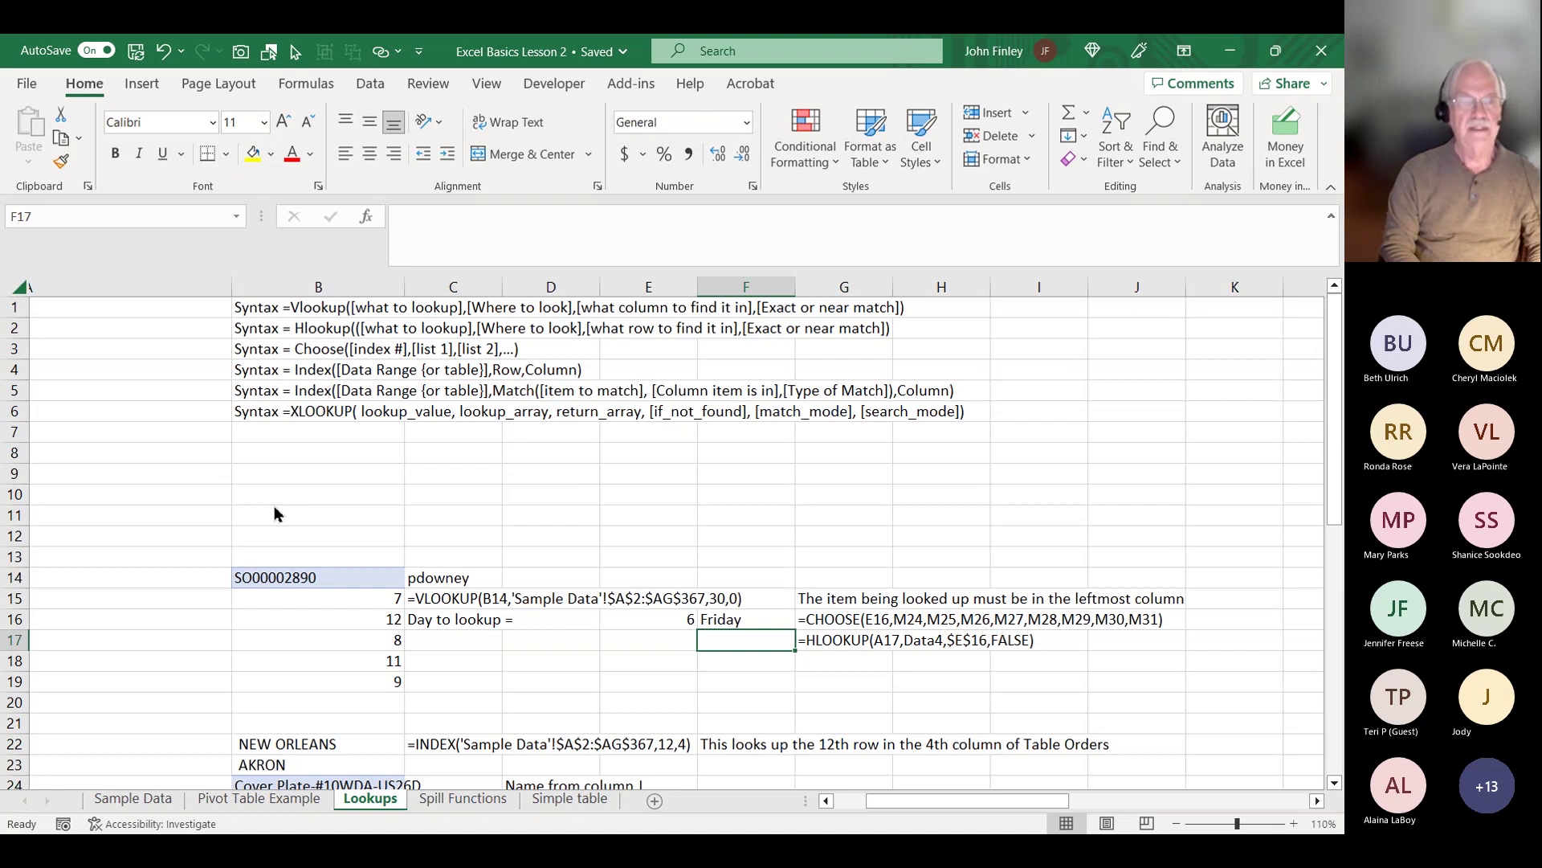
key("Down")
key("ctrl+Left")
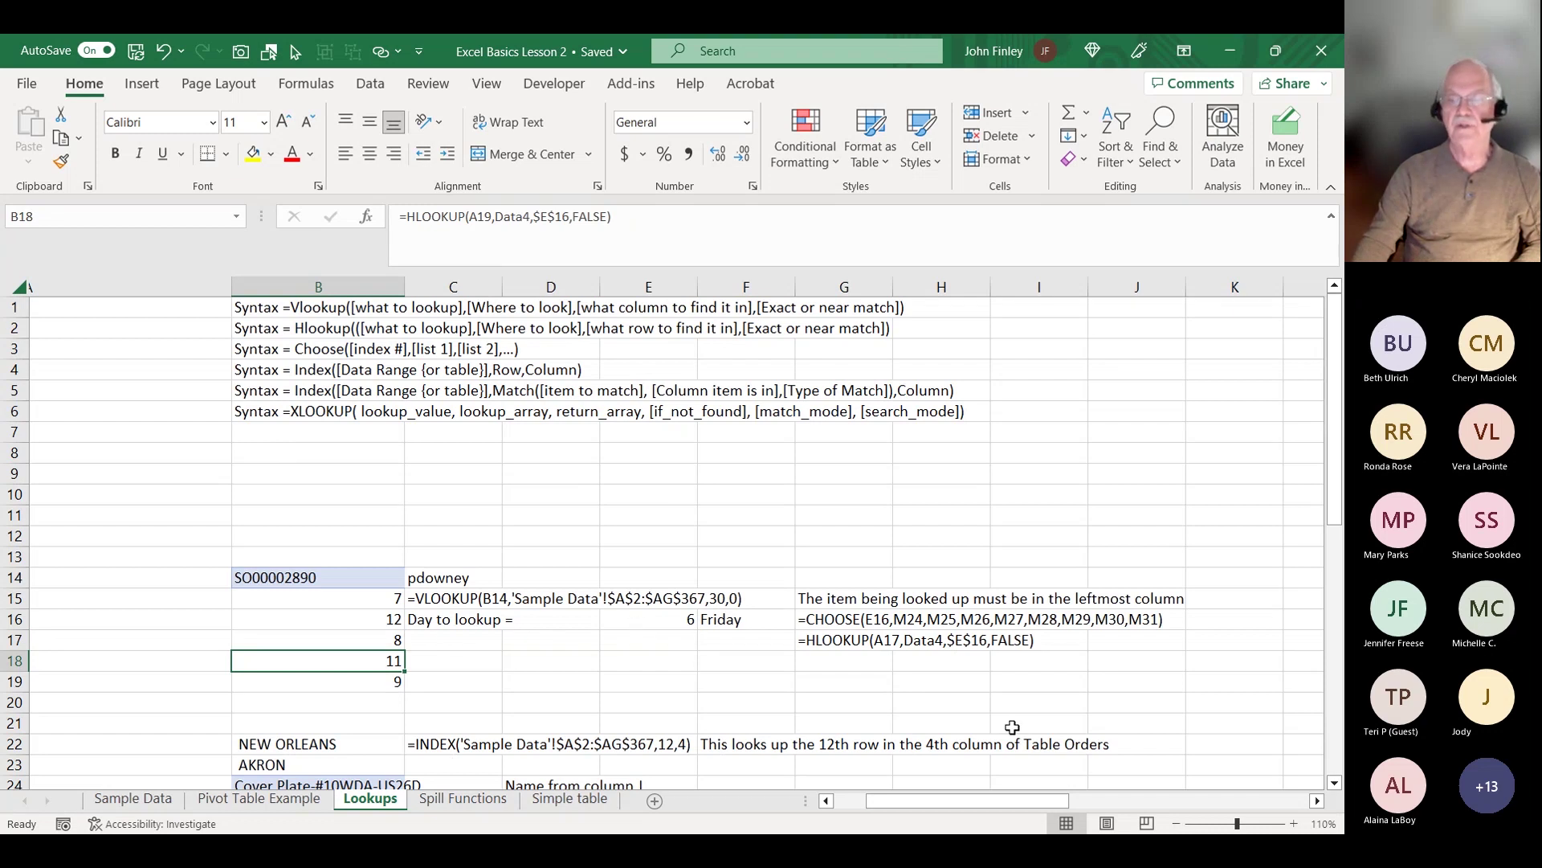
- Select the day-by-person table M24:Q31 and use the name Data4 to check which cells that named range covers
scroll(988, 719, "down", 2)
scroll(976, 723, "down", 3)
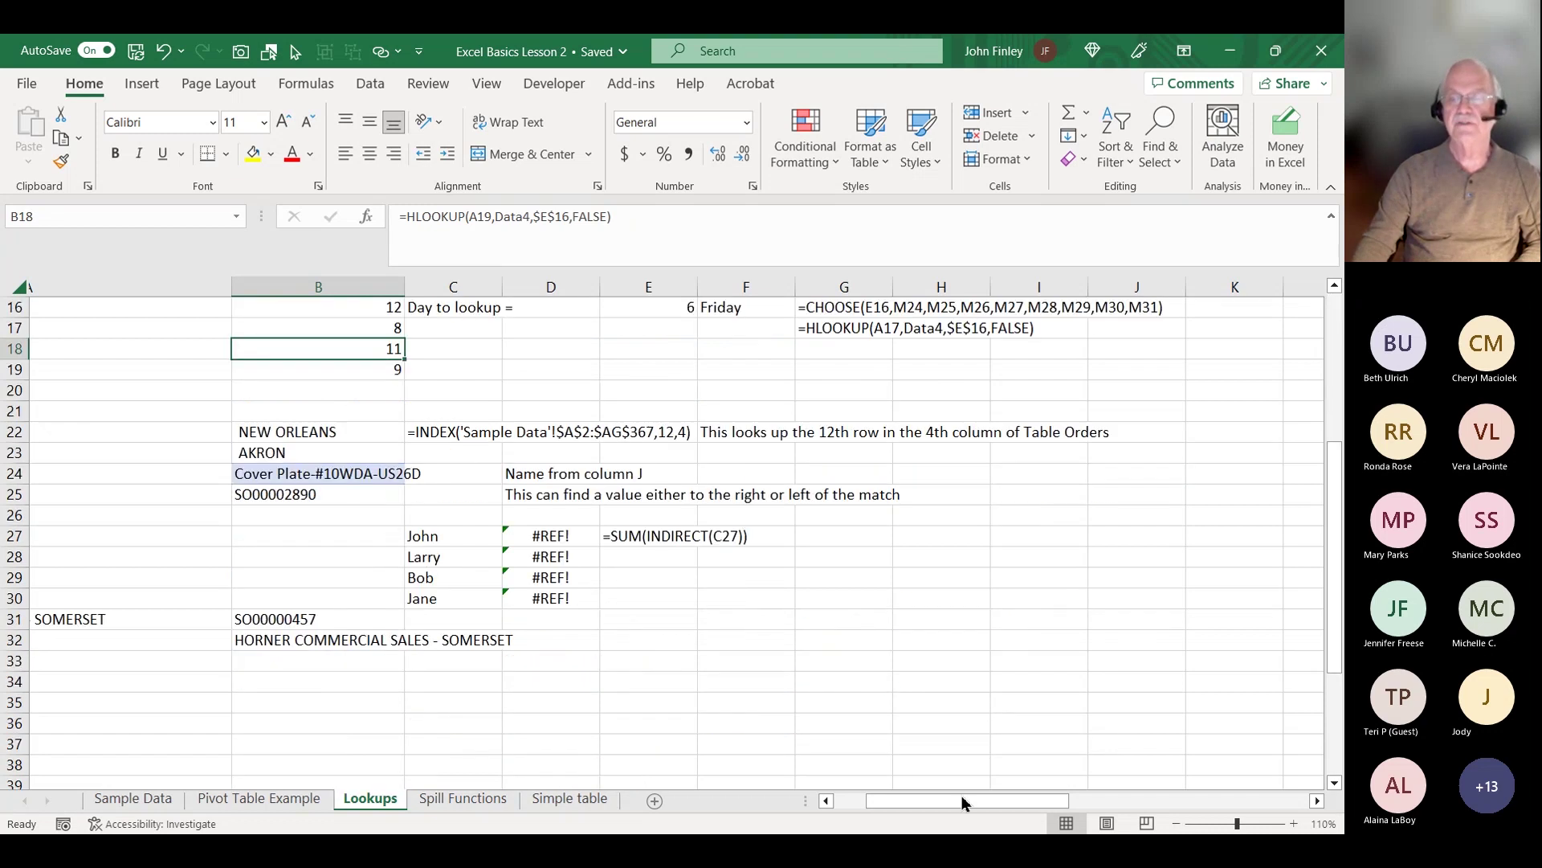
left_click_drag(1014, 801, 1122, 801)
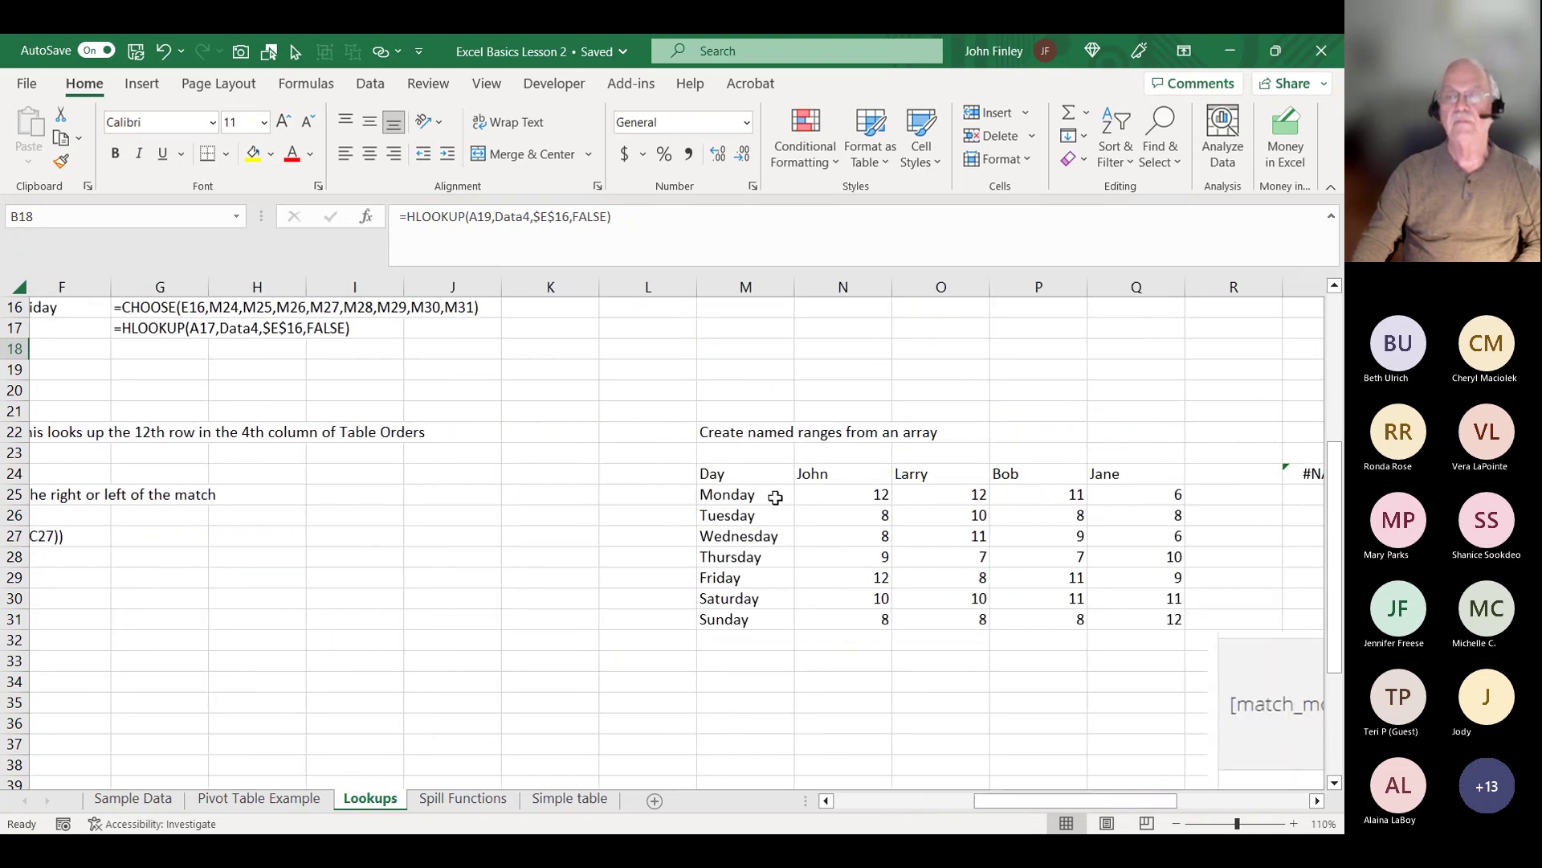
left_click(717, 476)
left_click_drag(718, 476, 1144, 625)
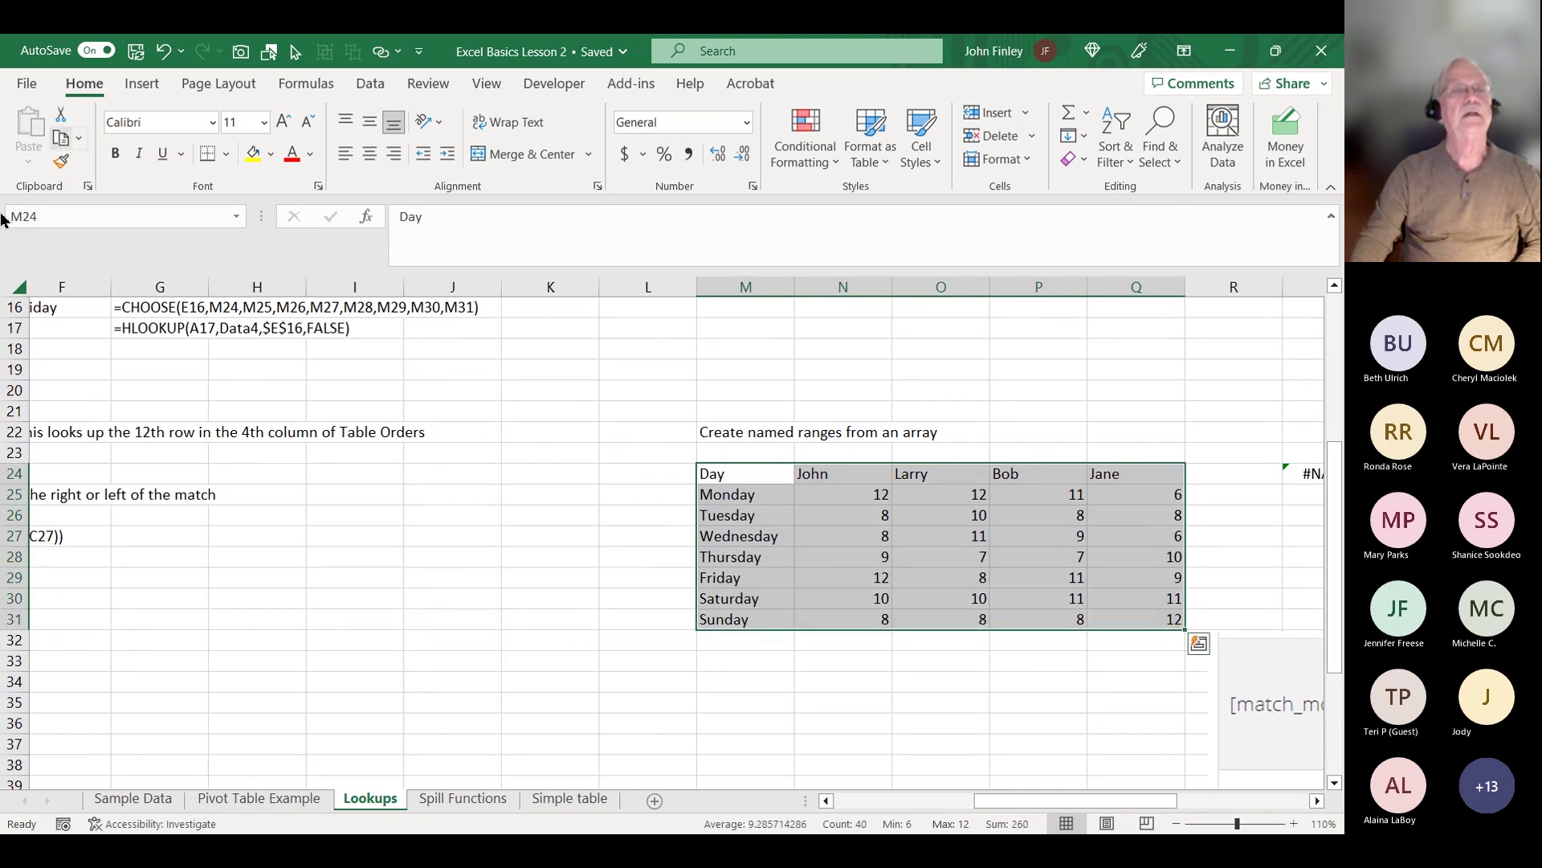
left_click(28, 216)
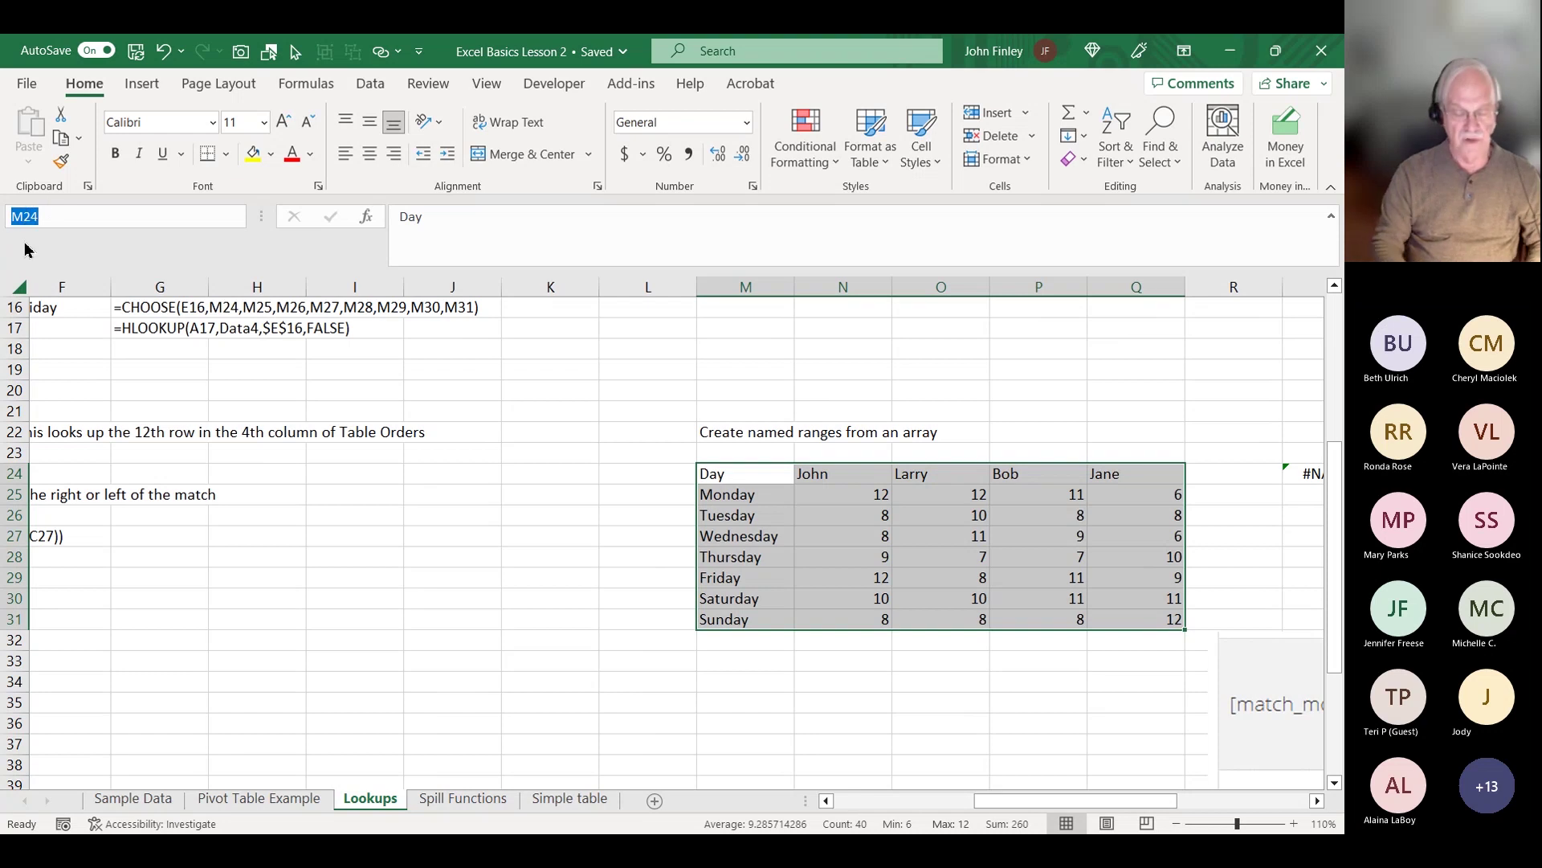
type("Data4")
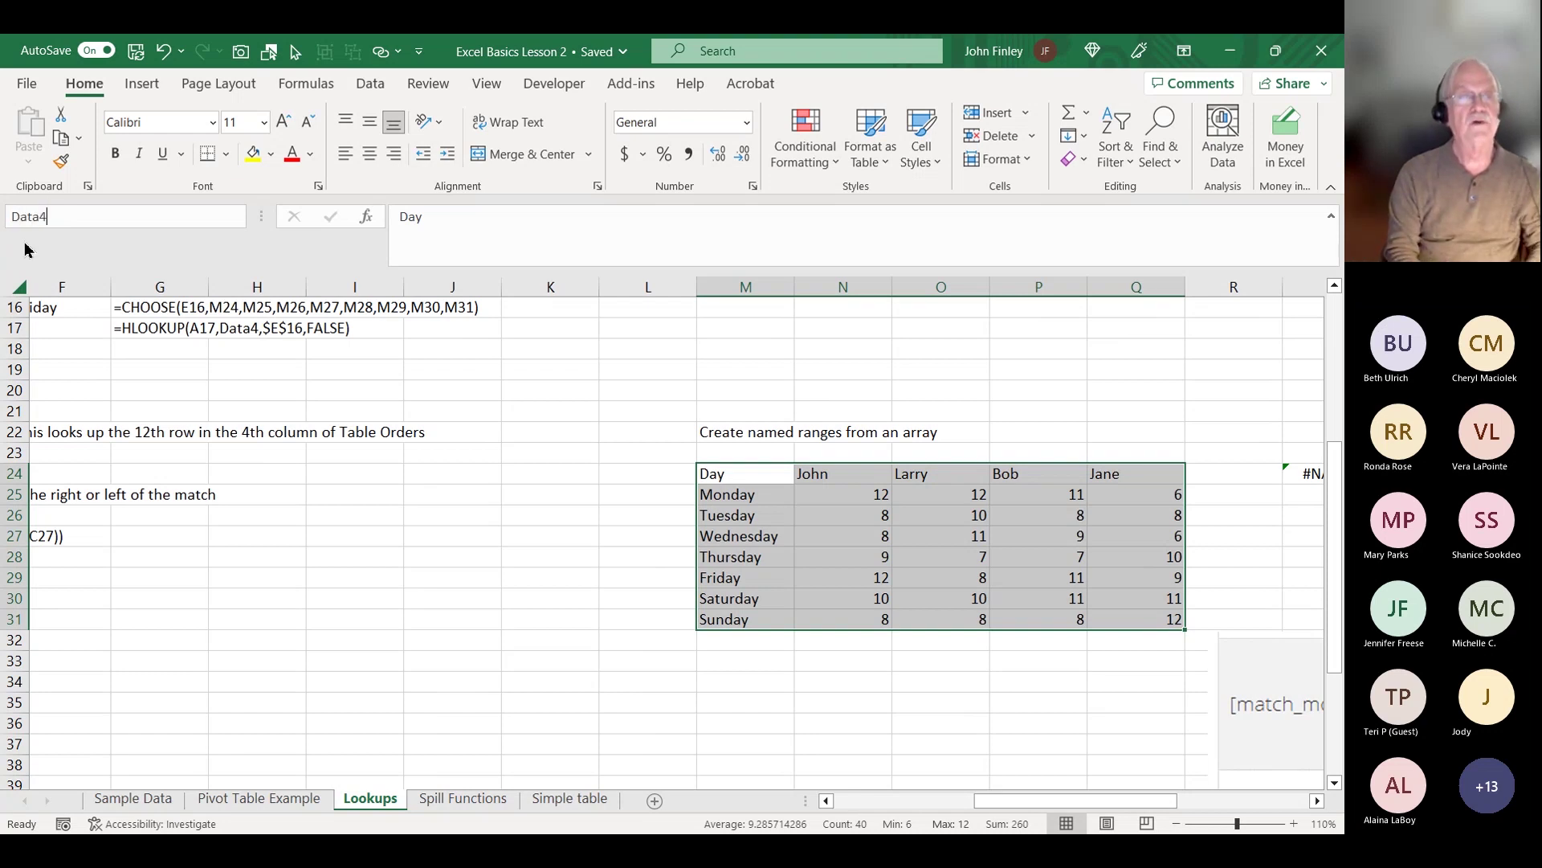
key("Return")
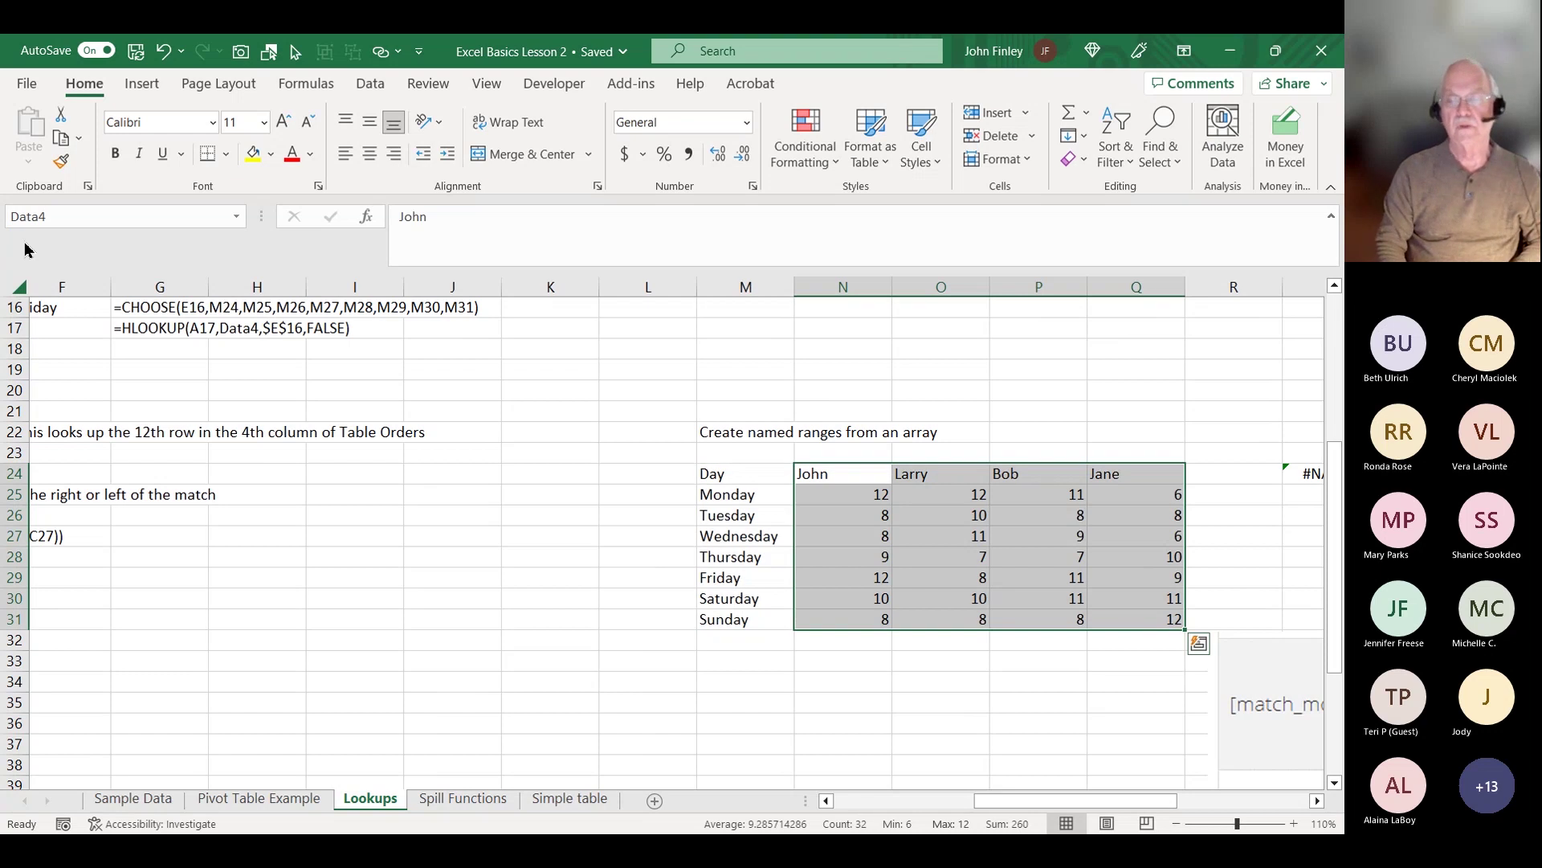
key("Return")
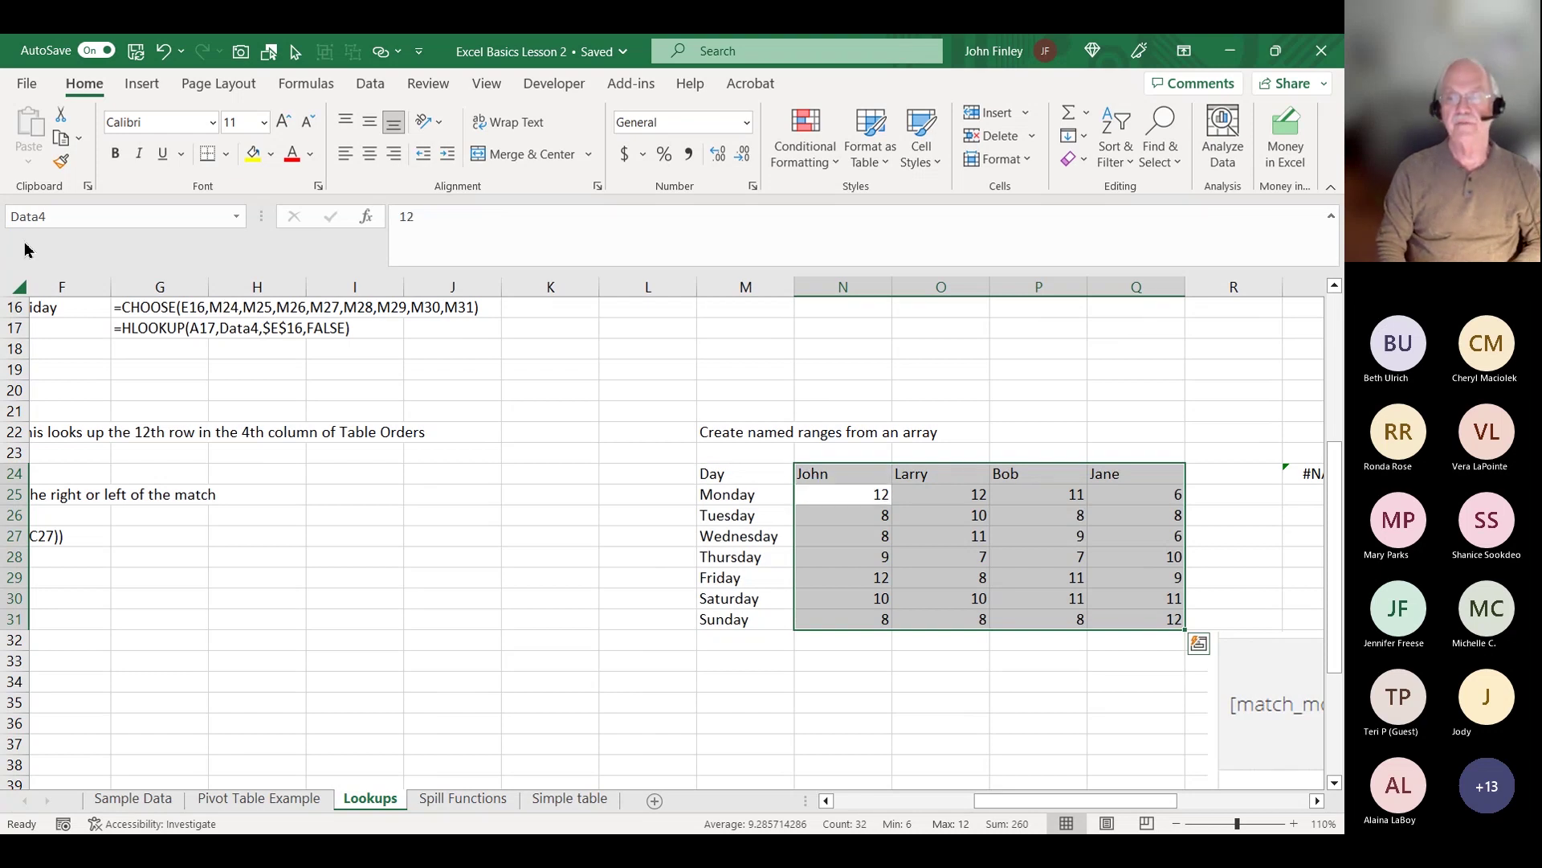
- Return to row 17 and examine the HLOOKUP formula in B17 along with its label in A17
left_click(354, 557)
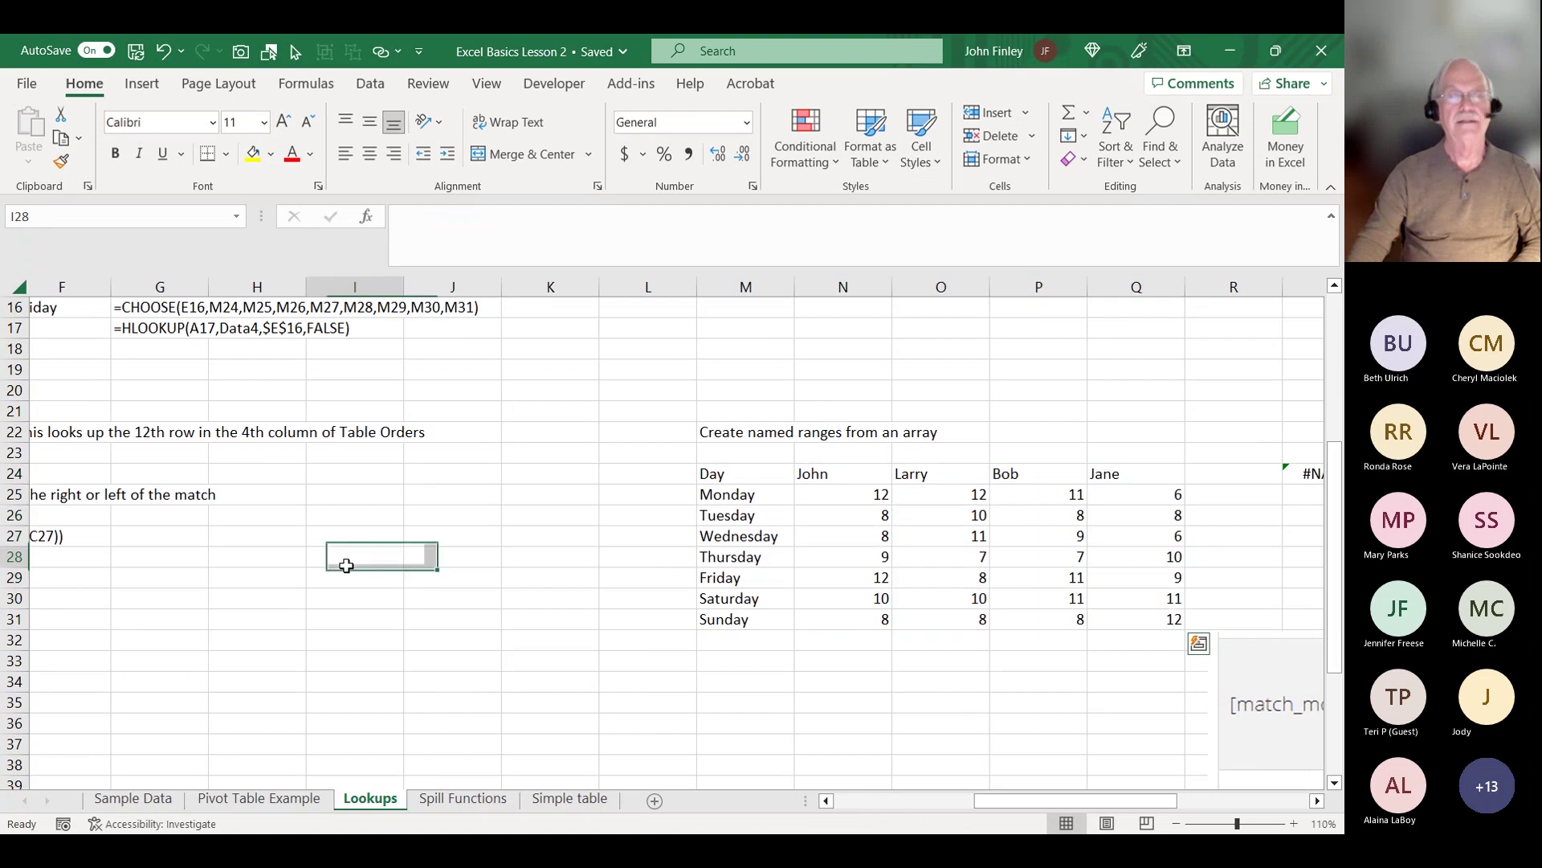
left_click(109, 332)
key("Left")
key("Left")
key("Left")
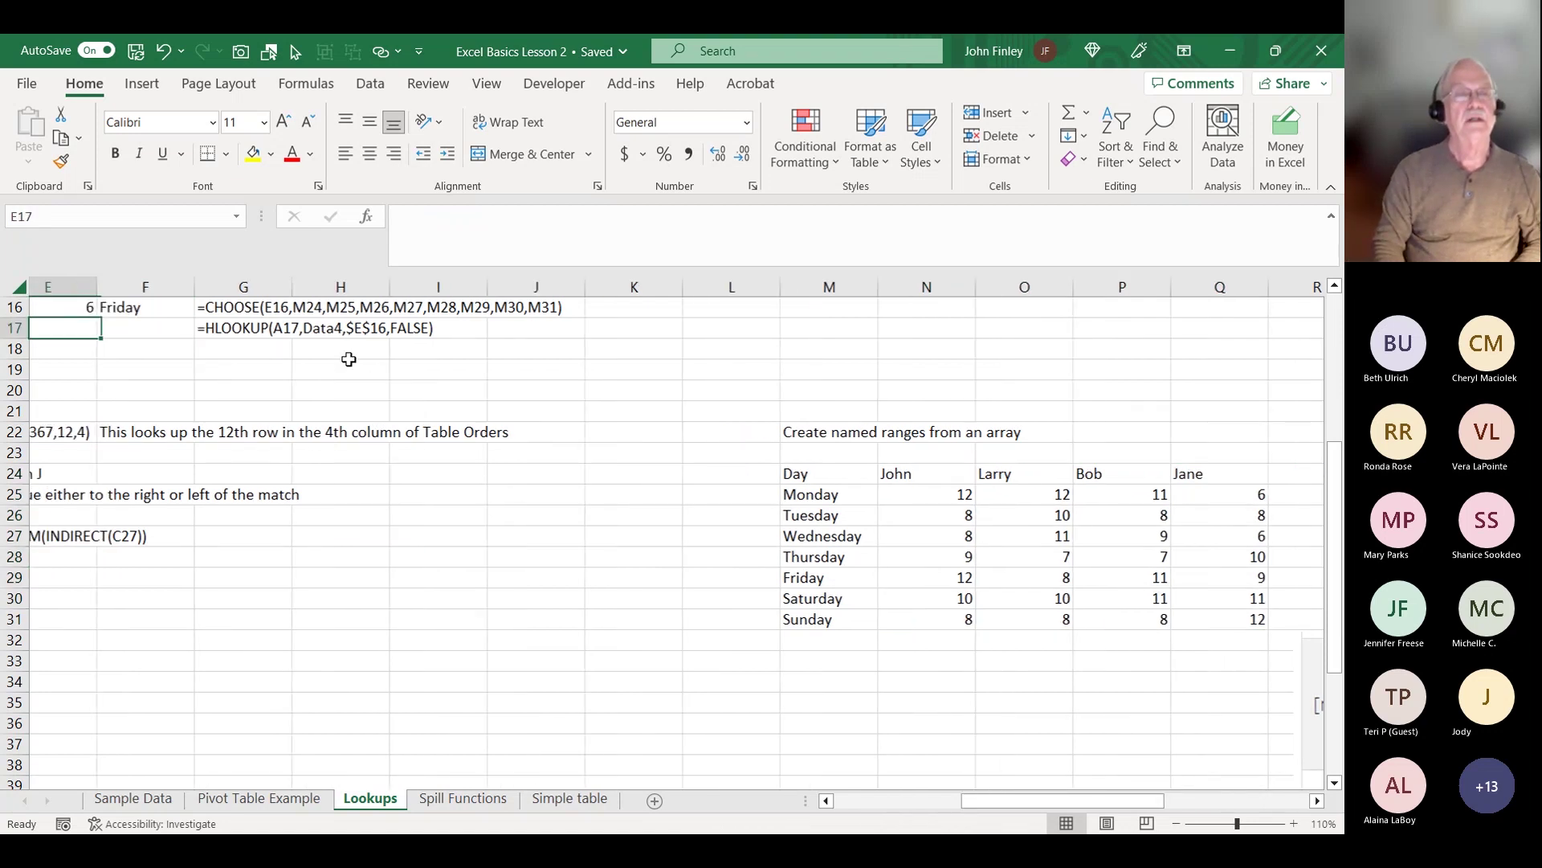
key("Left")
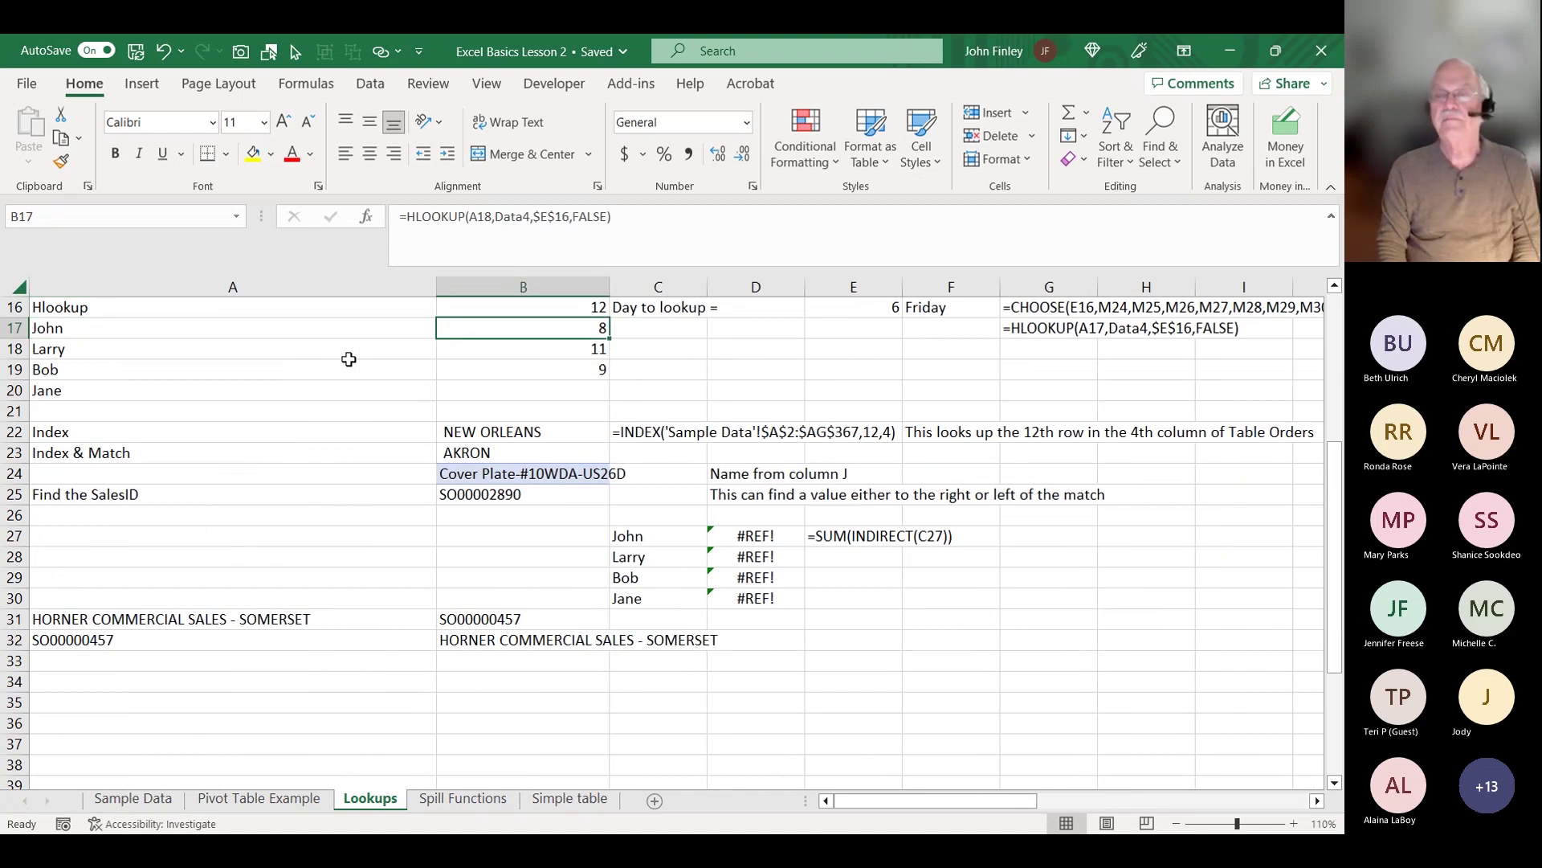
key("Left")
key("Right")
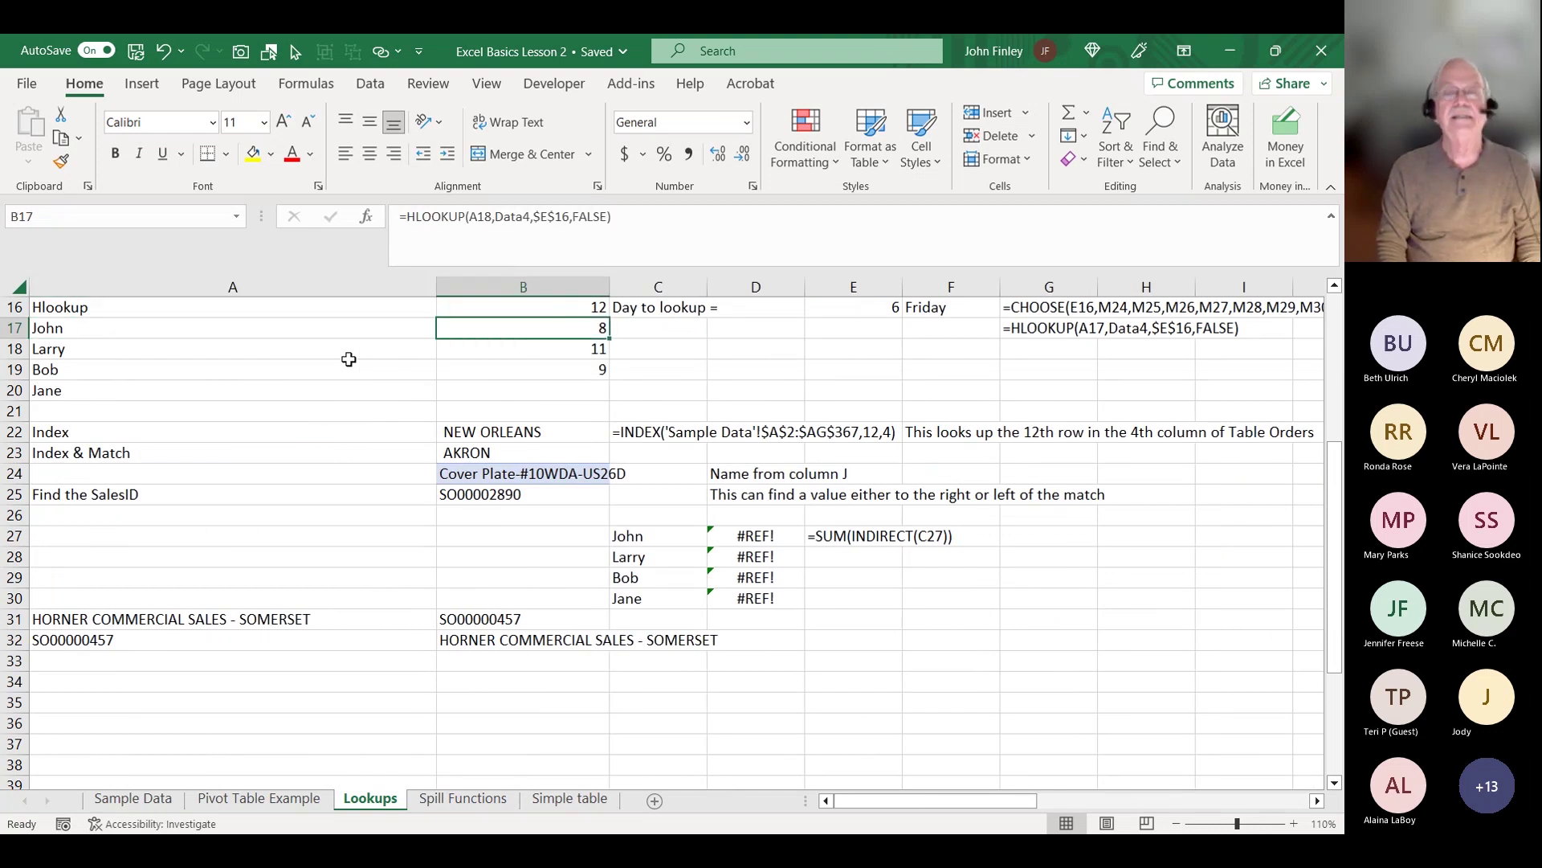
key("Left")
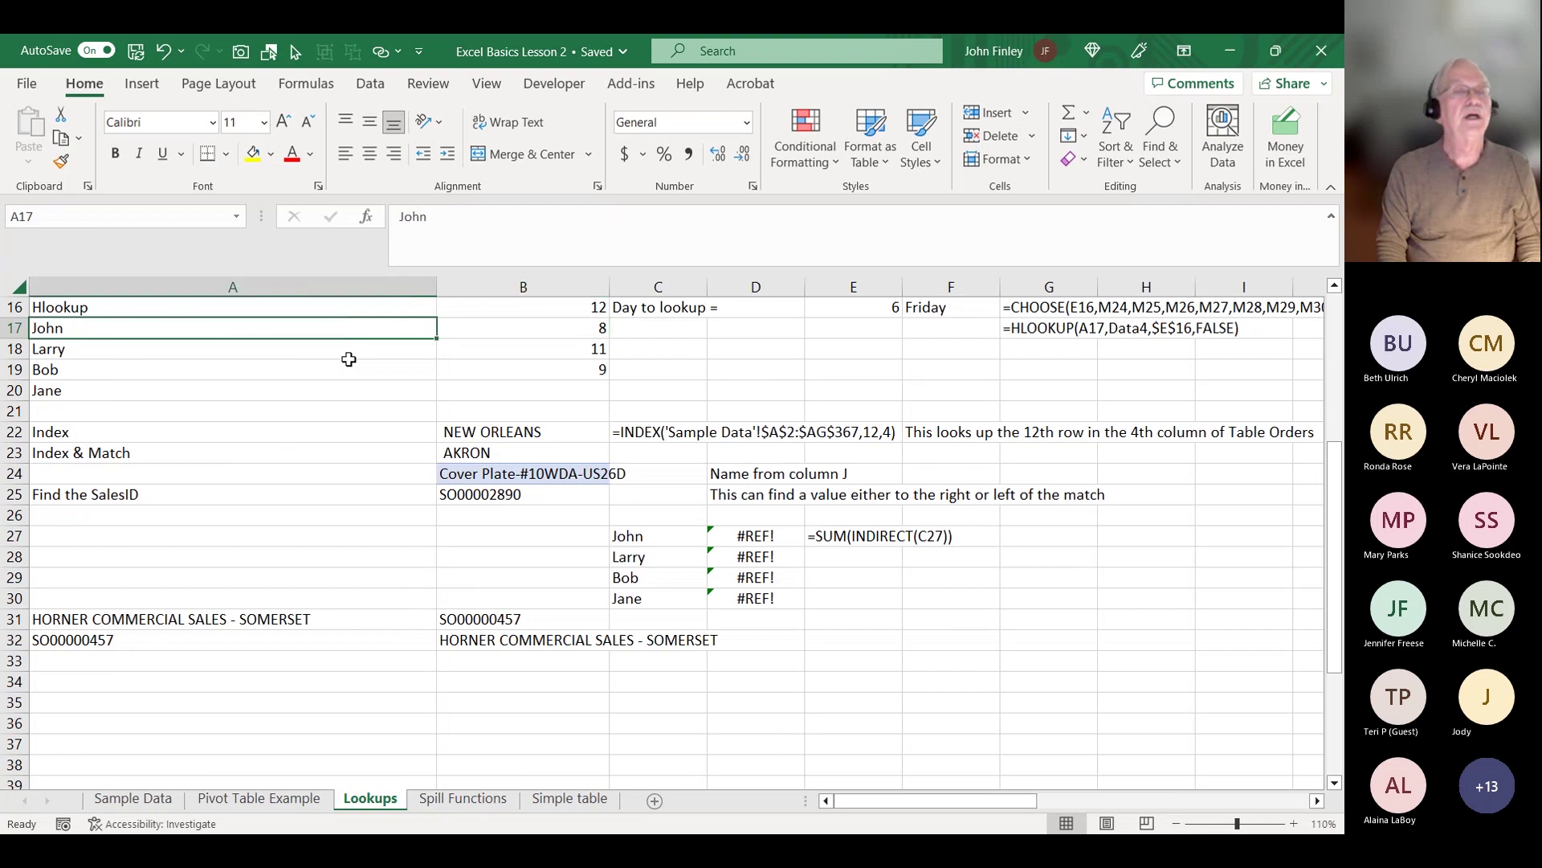
- Go across to the day-by-person table and locate the first person's column header in N24
key("Right")
key("Right")
key("Right")
key("Right")
key("Right")
key("Right")
key("Right")
key("Right")
key("Right")
key("Right")
key("Right")
key("Right")
key("Right")
key("Right")
key("Right")
key("Right")
key("Right")
key("Right")
key("Right")
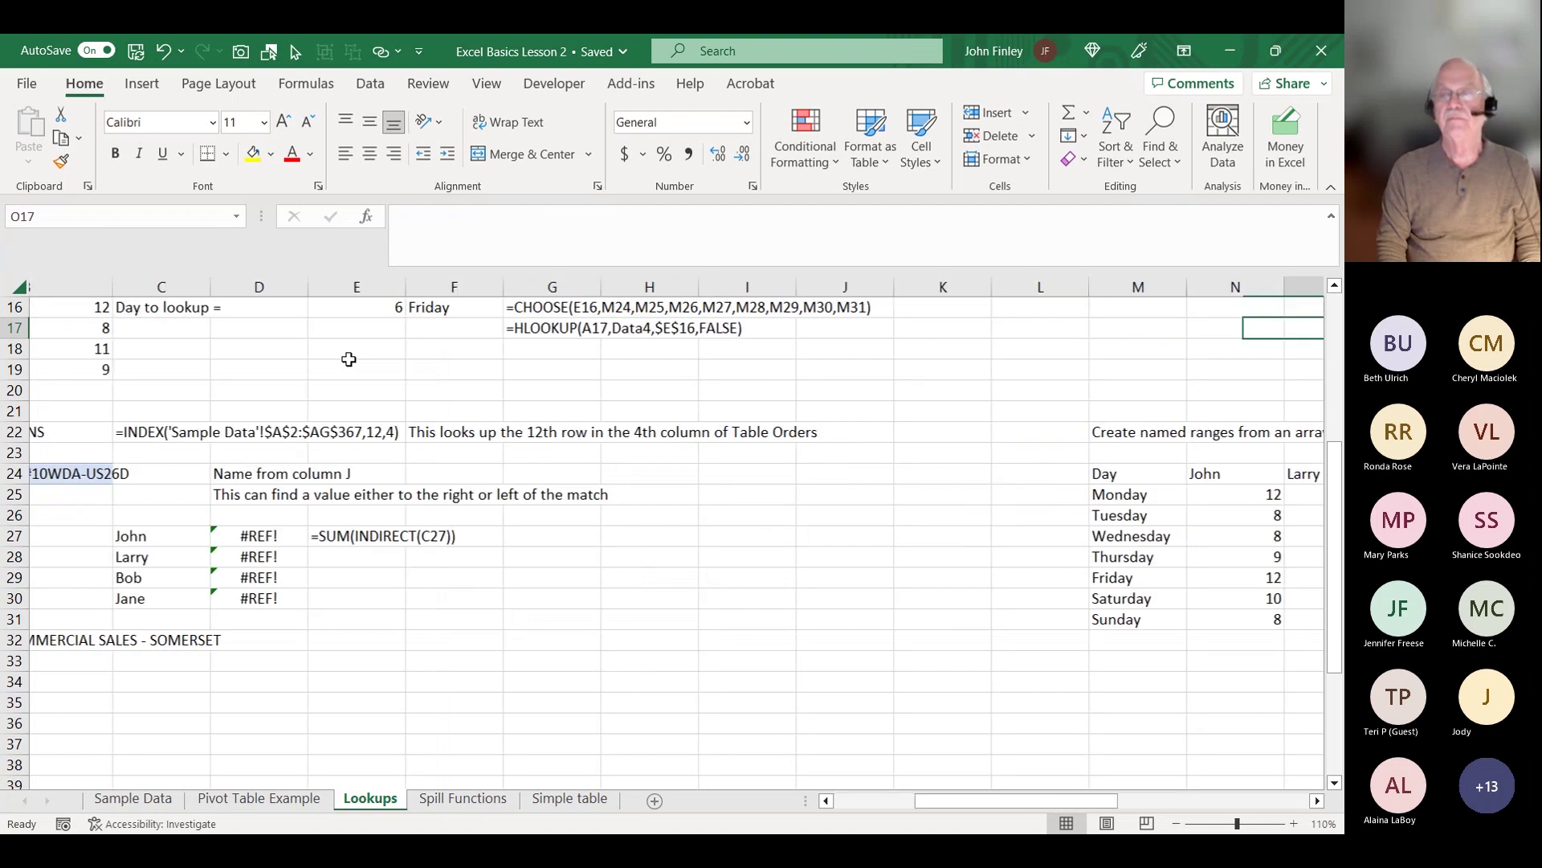
key("Down")
key("Down")
key("Down")
key("Down")
key("Down")
key("Left")
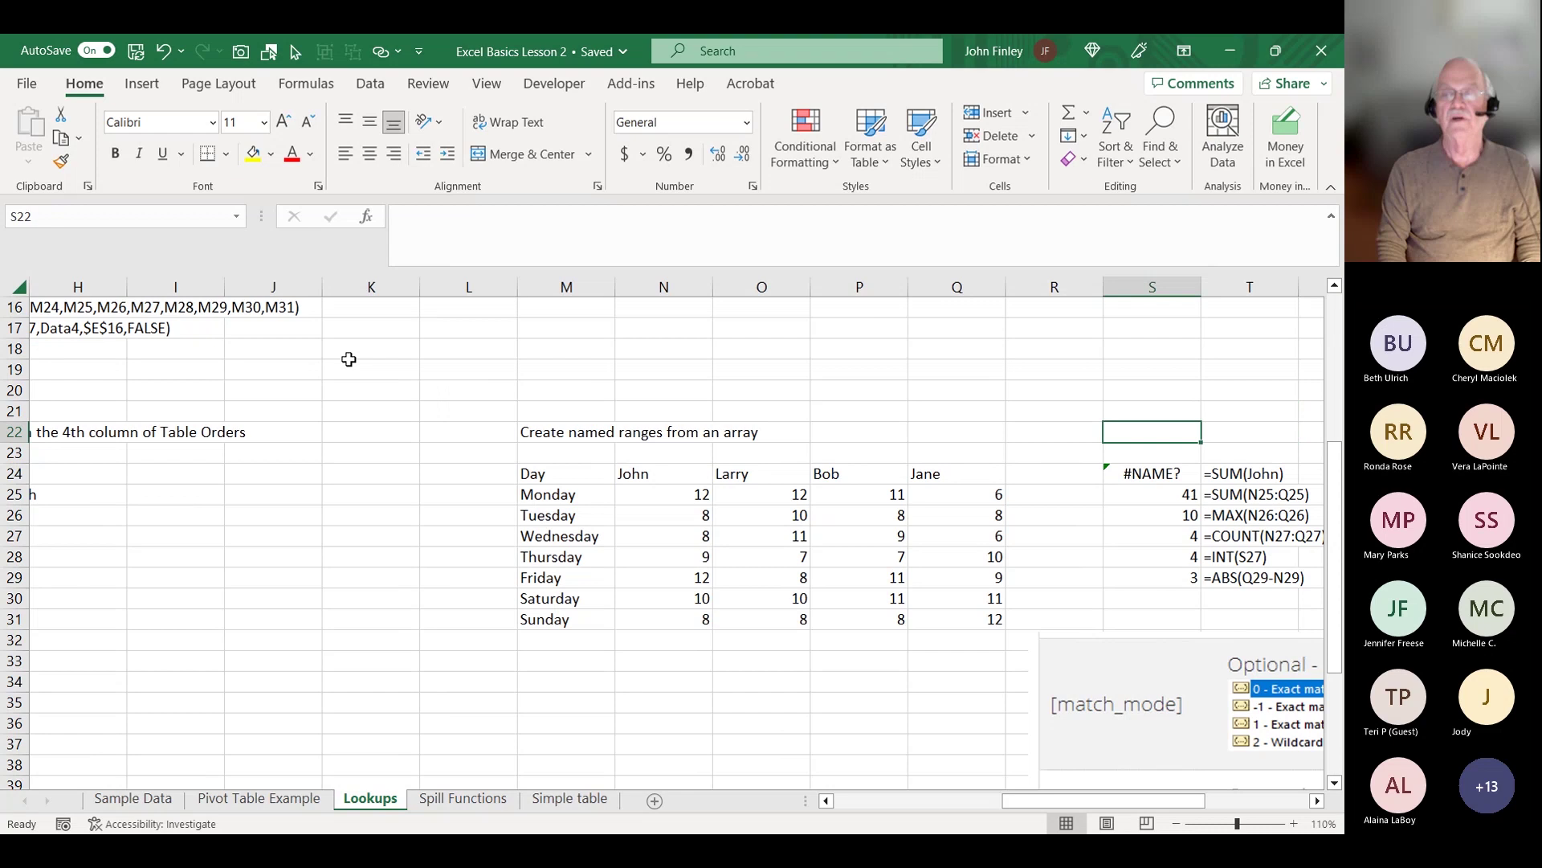
key("Left")
key("Down")
key("Down")
key("Left")
key("Left")
key("Left")
key("Left")
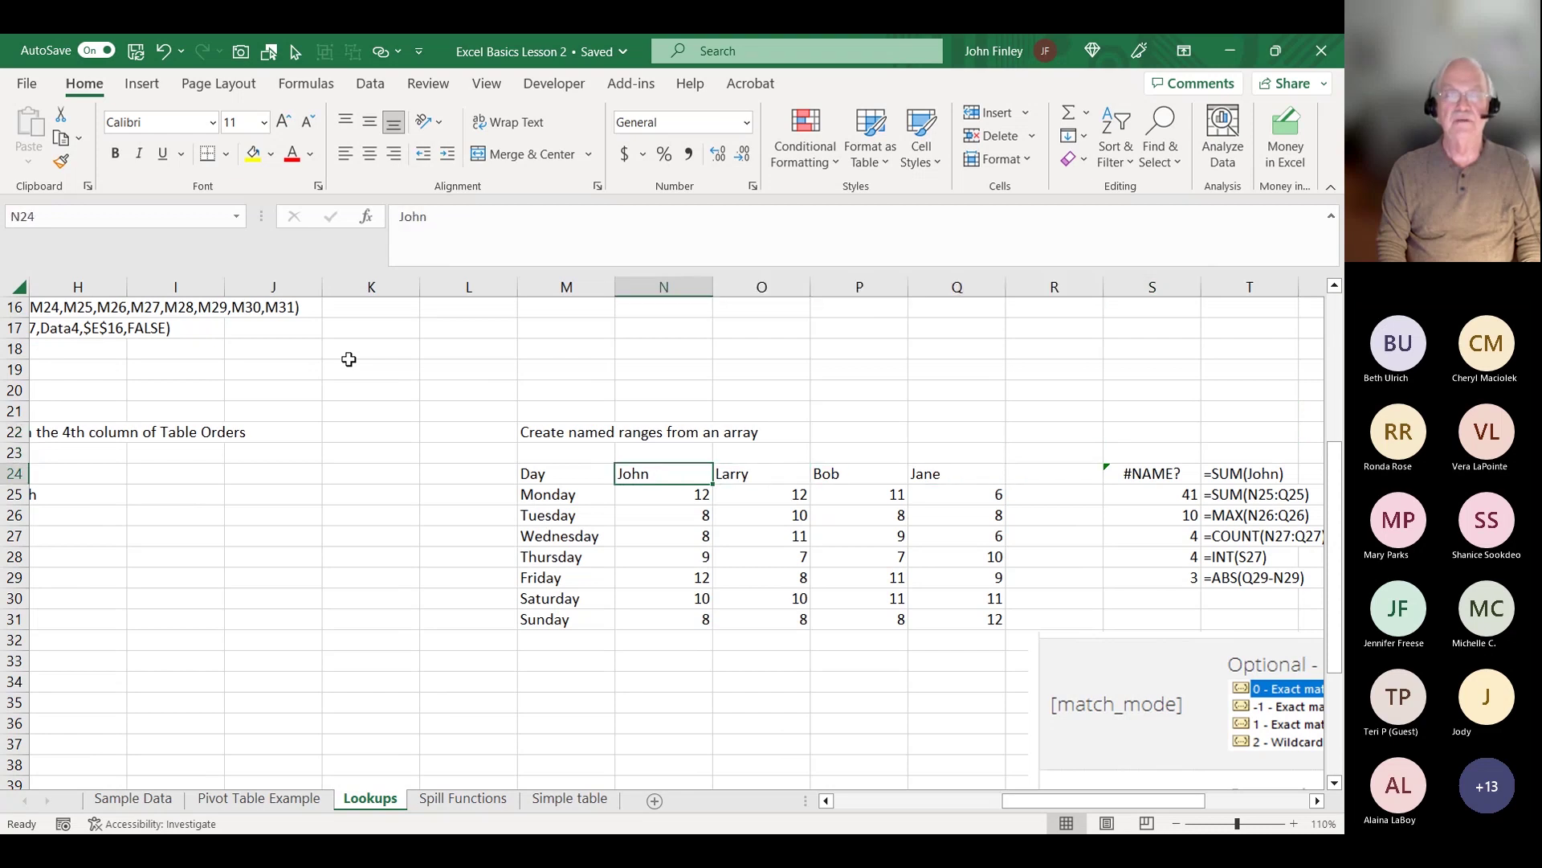
- Check the Day header in M24, then compare it with the HLOOKUP formulas in B17 and B16
key("Left")
key("Left")
key("Left")
key("Left")
key("Left")
key("Left")
key("Left")
key("Left")
key("Left")
key("Left")
key("Left")
key("Left")
key("Left")
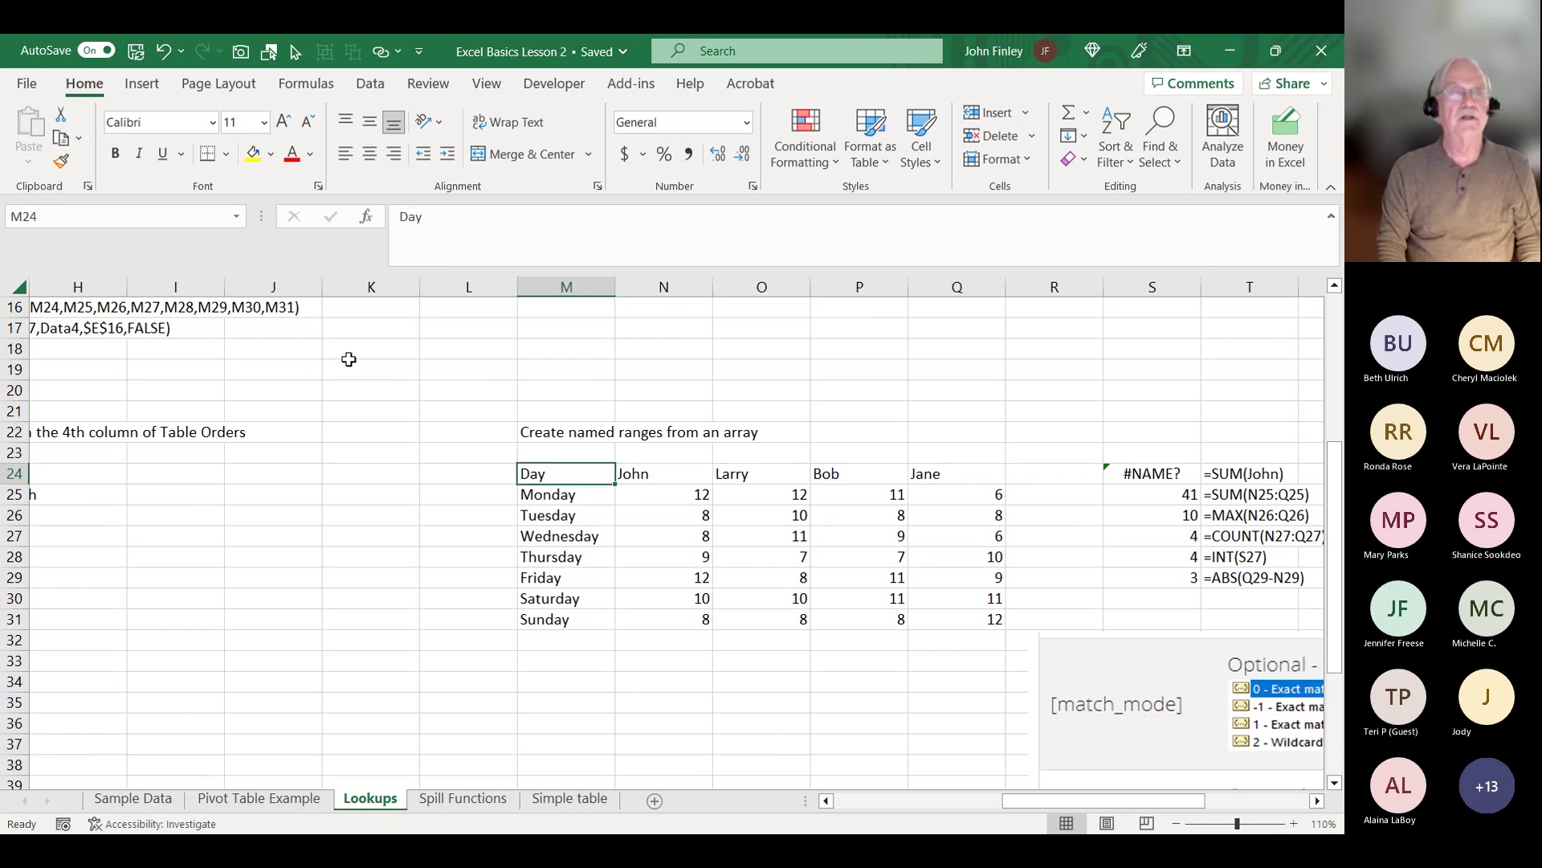
key("Up")
key("Up")
key("Up")
key("Up")
key("Up")
key("Up")
key("Up")
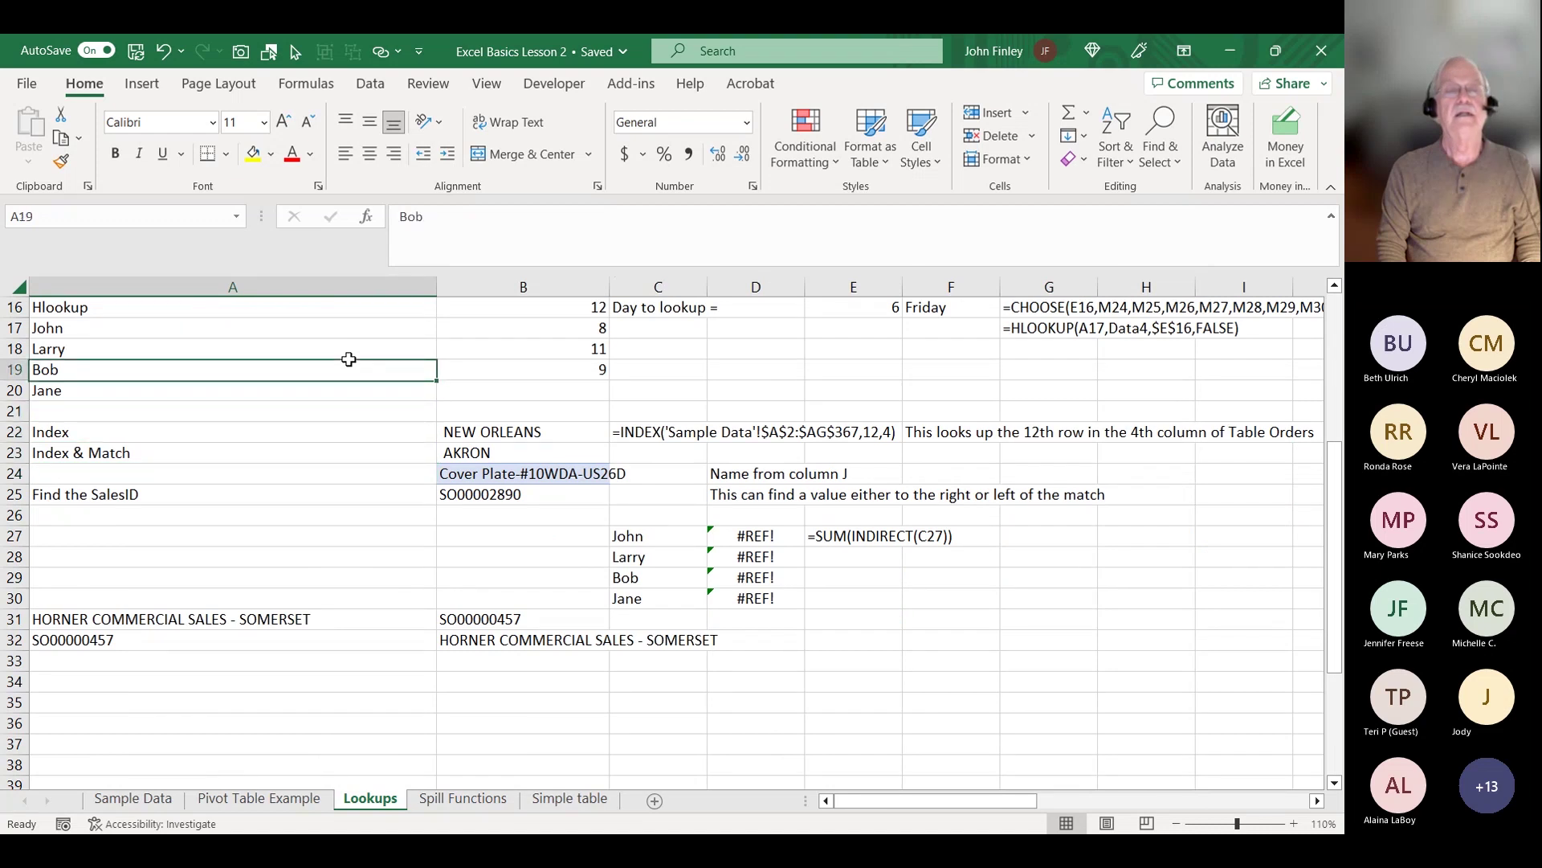
key("Right")
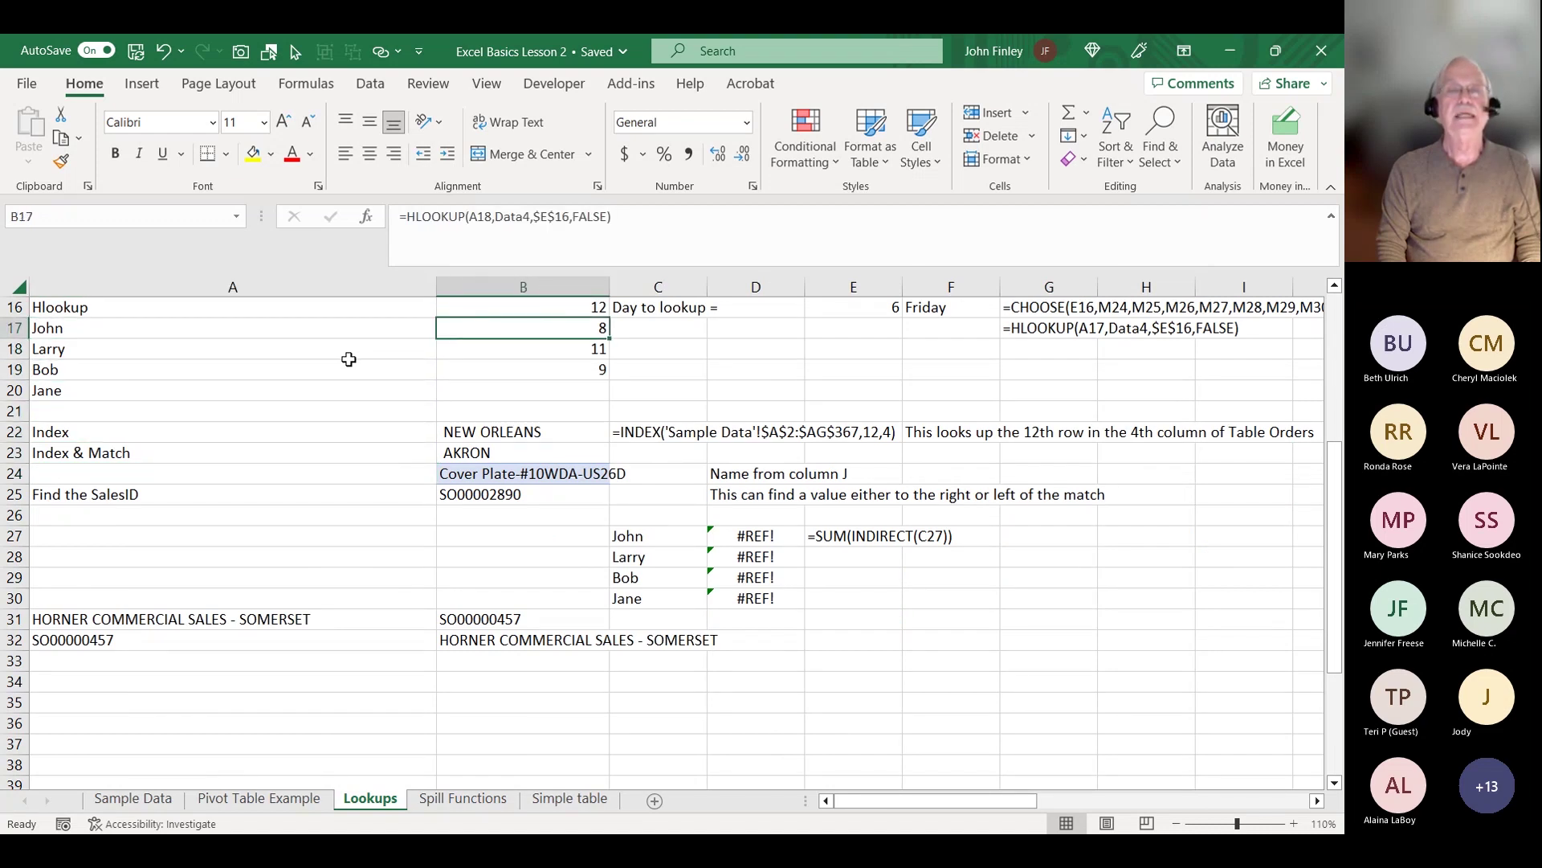
key("Up")
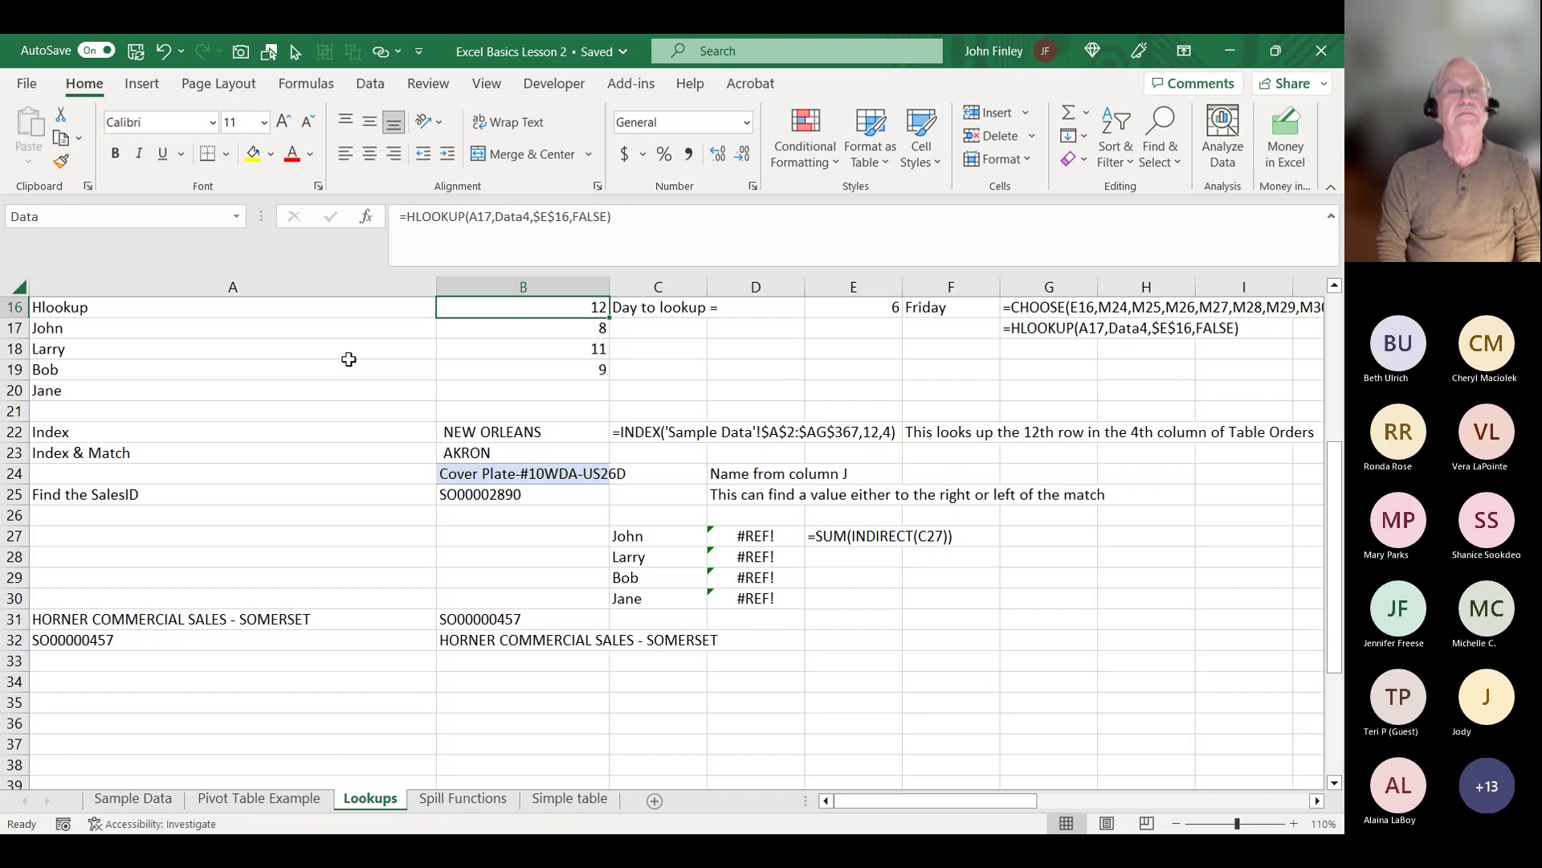
- Examine the day-to-lookup value in E16 that the HLOOKUP formula in B17 uses as its row argument
key("Up")
key("Down")
key("Right")
key("Down")
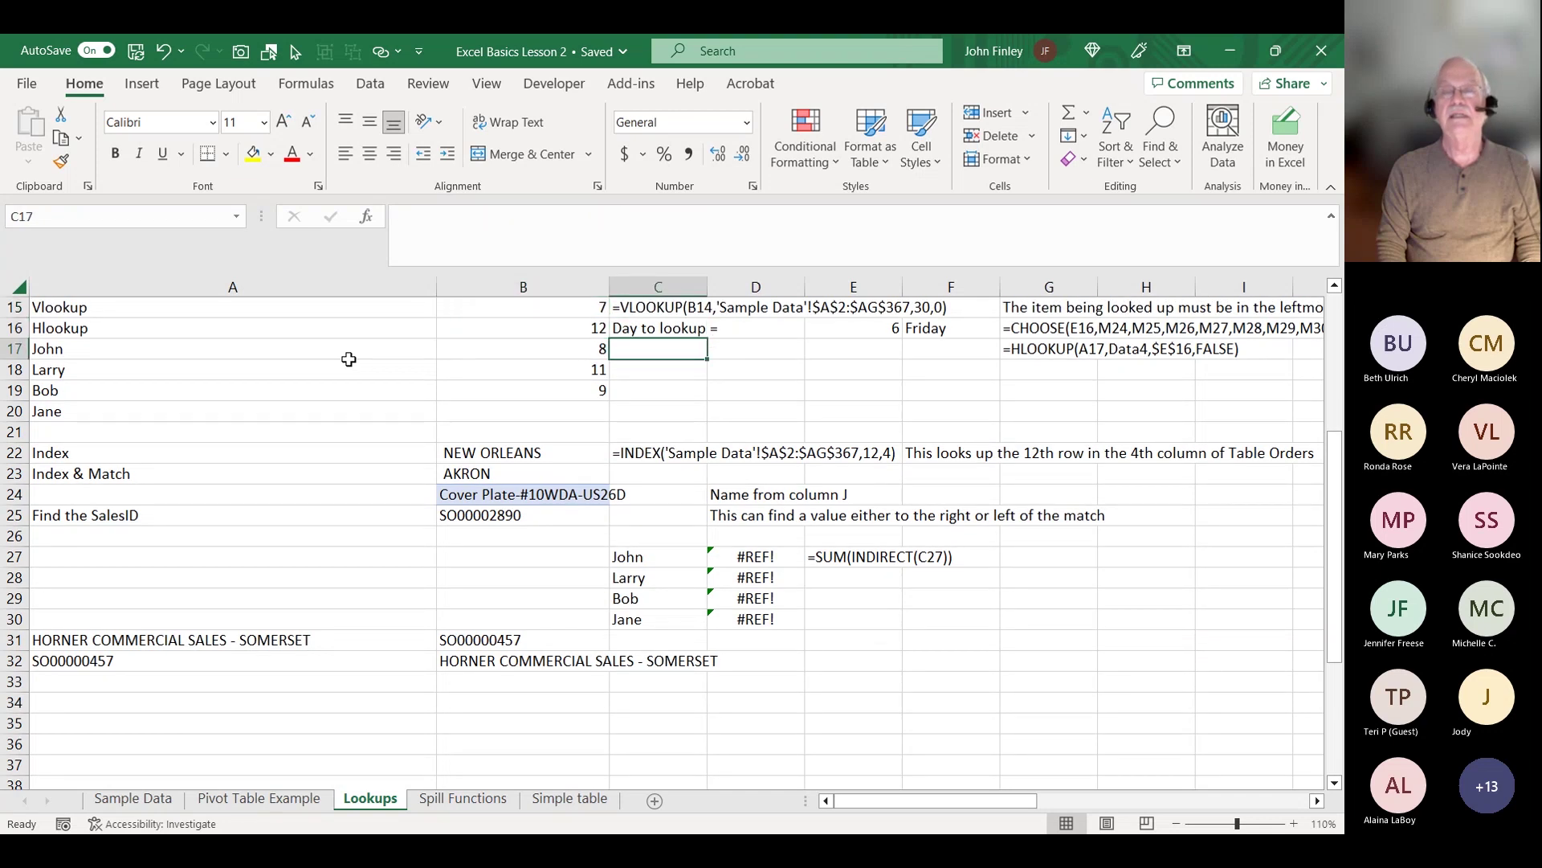
key("Right")
key("Up")
key("Right")
key("Up")
key("Down")
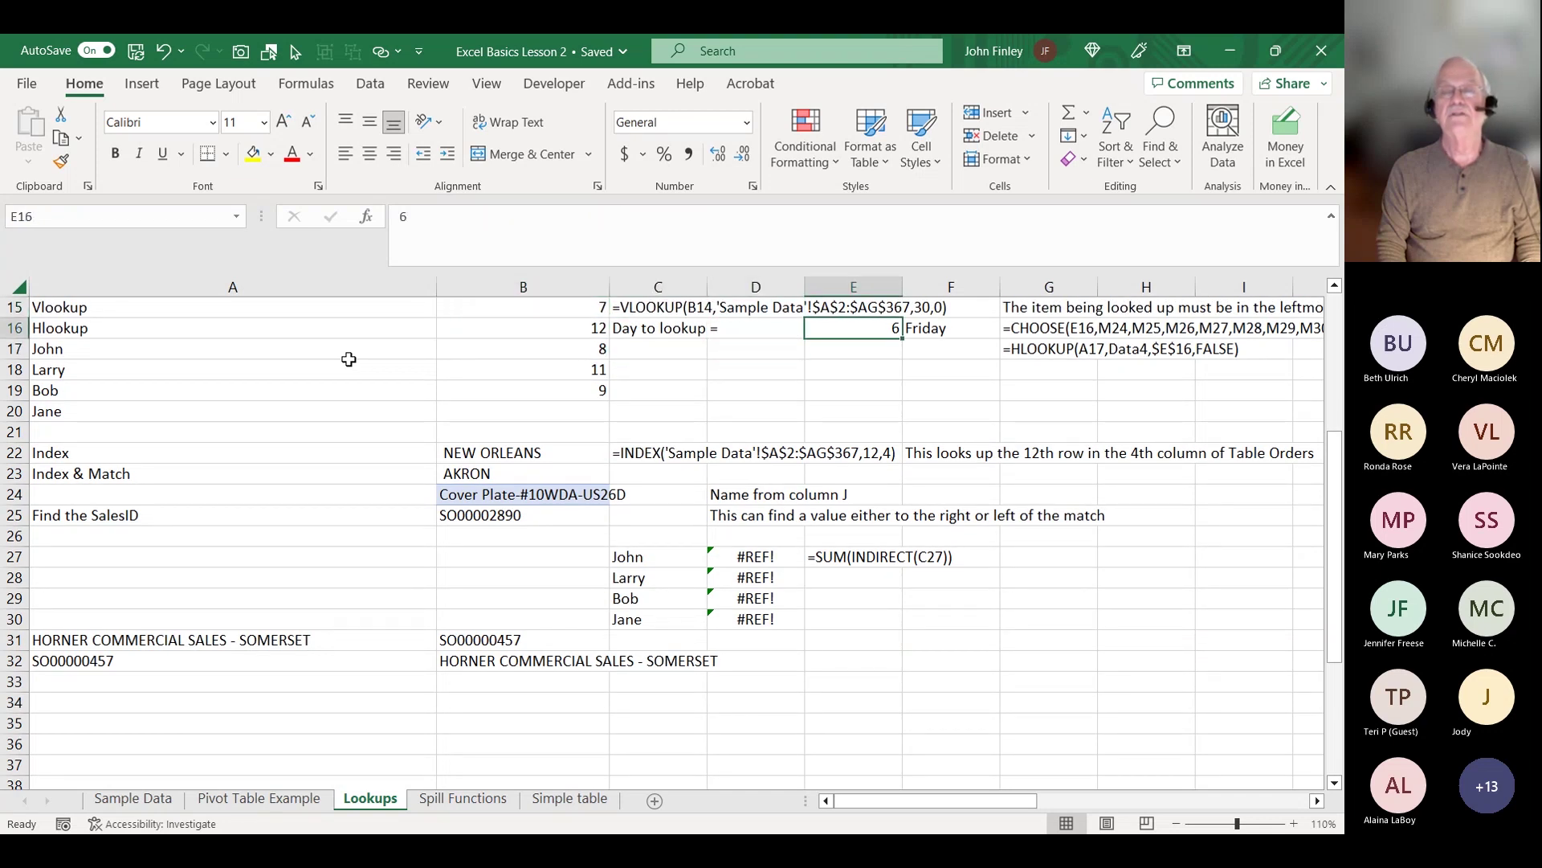
key("Down")
key("Up")
key("Down")
key("Left")
key("Left")
key("Left")
key("Left")
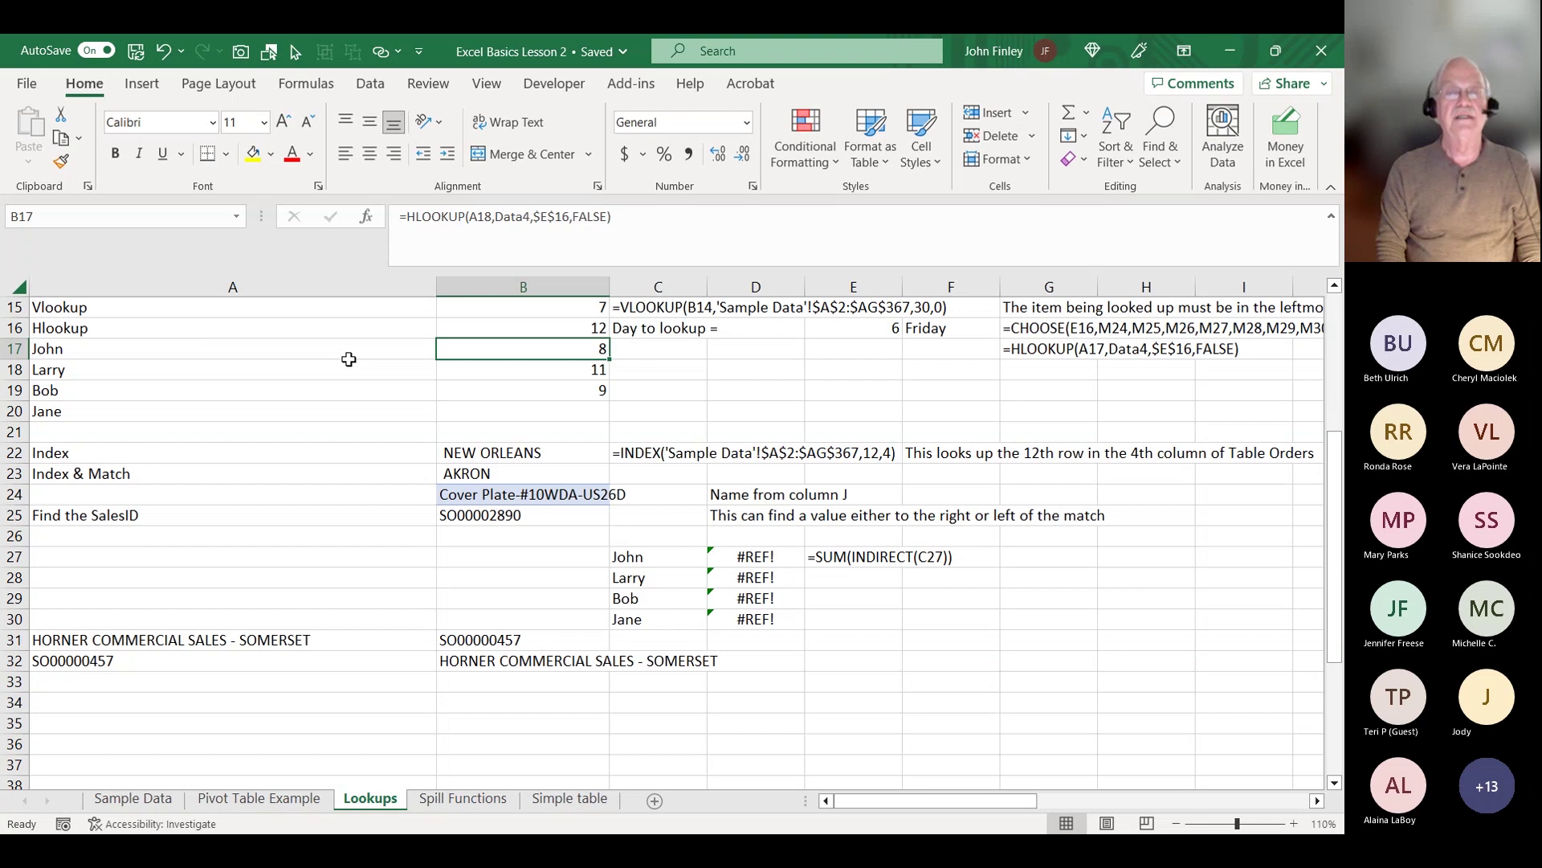
- Trace down the first person's column N in the day table to the Saturday and Sunday rows
key("Right")
key("Right")
key("Right")
key("Right")
key("Right")
key("Right")
key("Right")
key("Right")
key("Right")
key("Right")
key("Right")
key("Right")
key("Right")
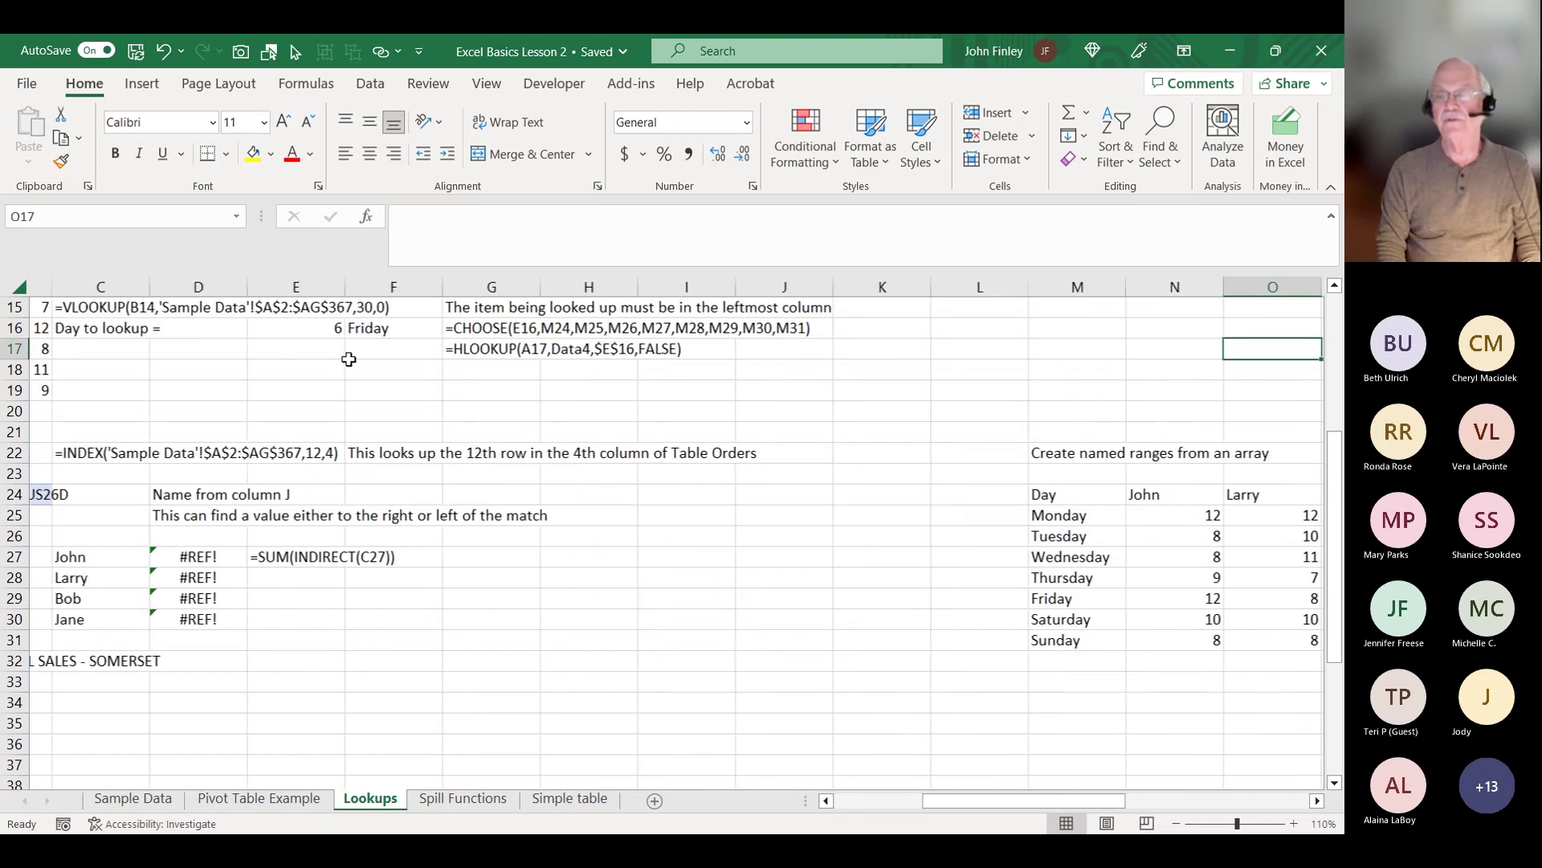
key("Down")
key("Down")
key("Down")
key("Down")
key("Down")
key("Down")
key("Down")
key("Left")
key("Down")
key("Down")
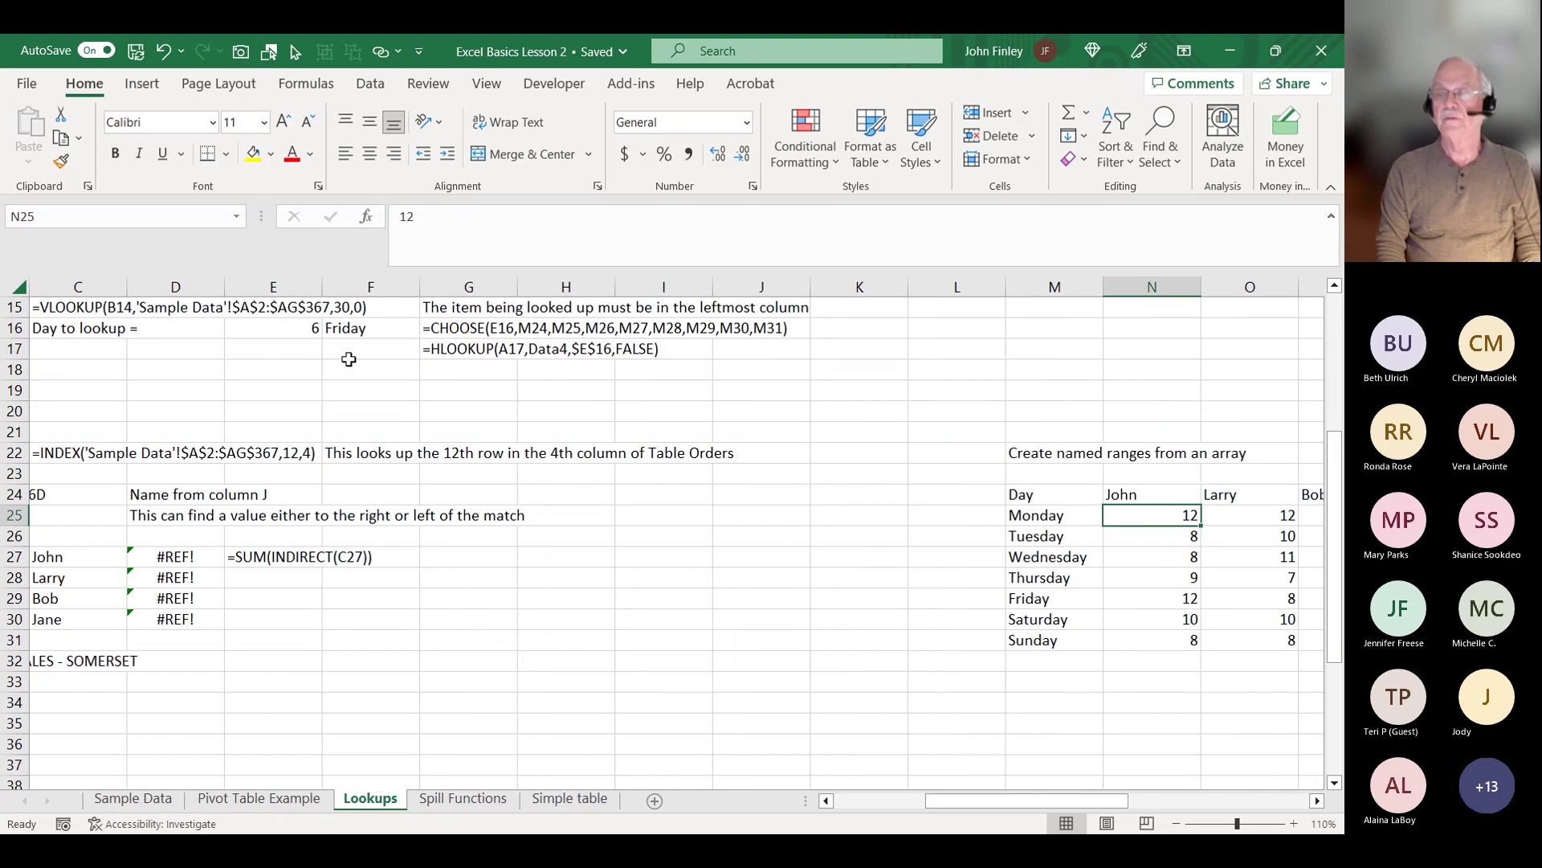
key("Down")
key("Down")
key("Down")
key("Down")
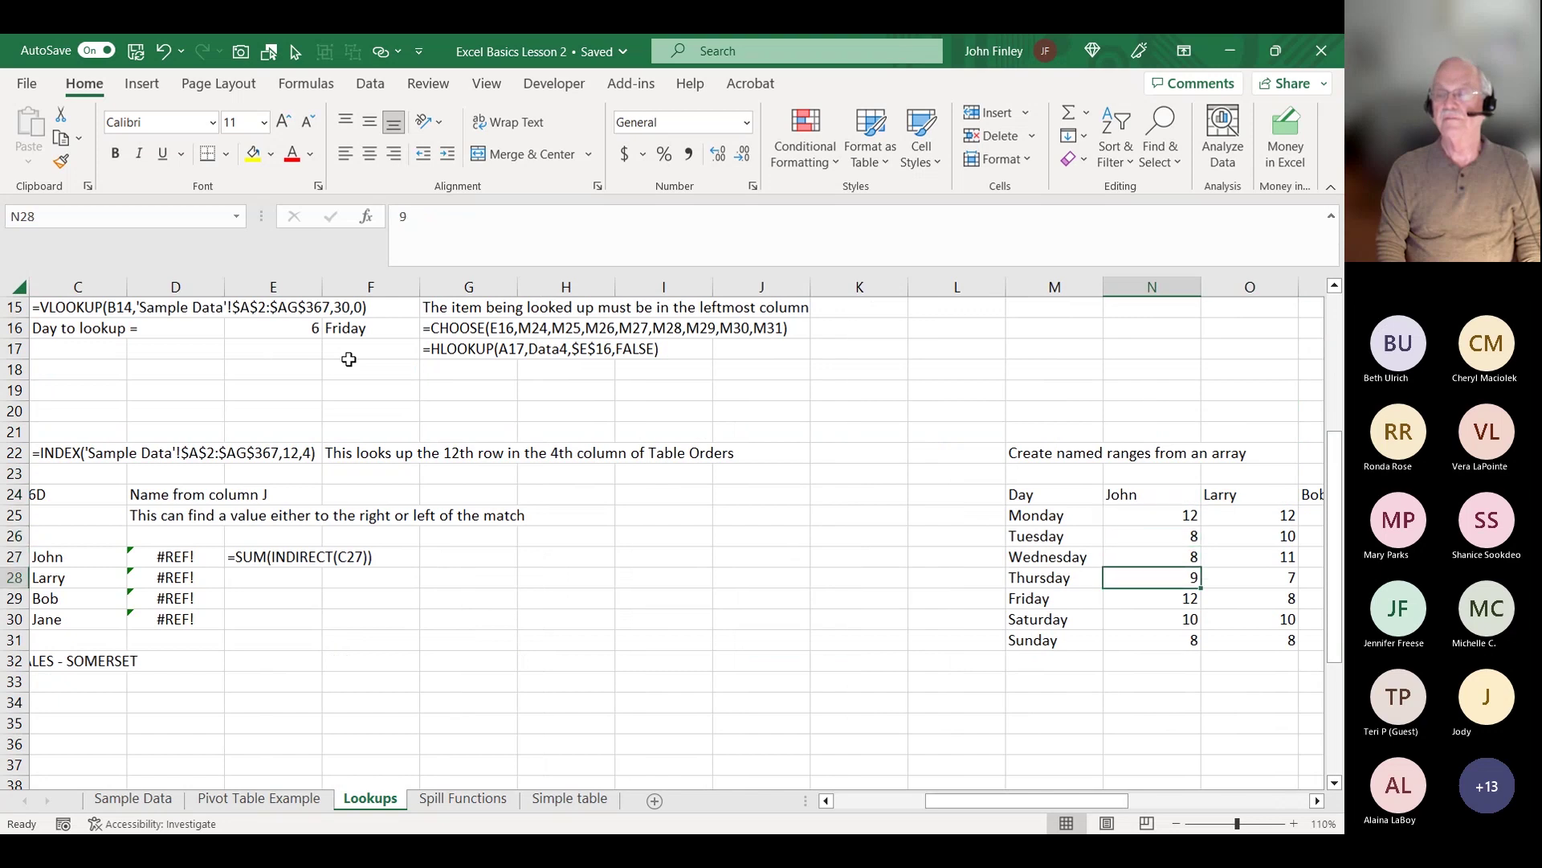
key("Down")
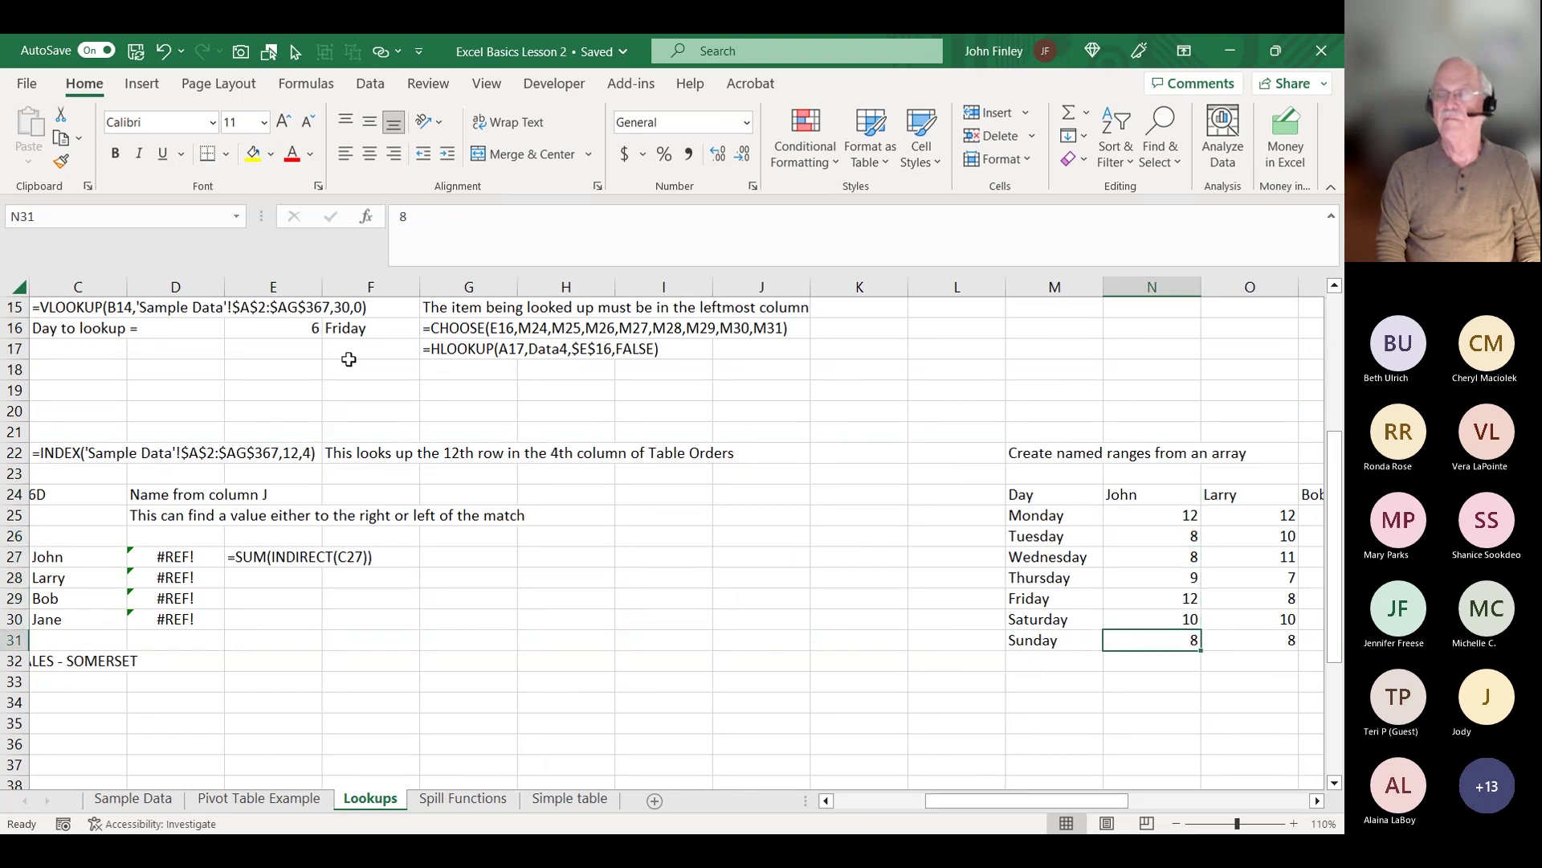
key("Up")
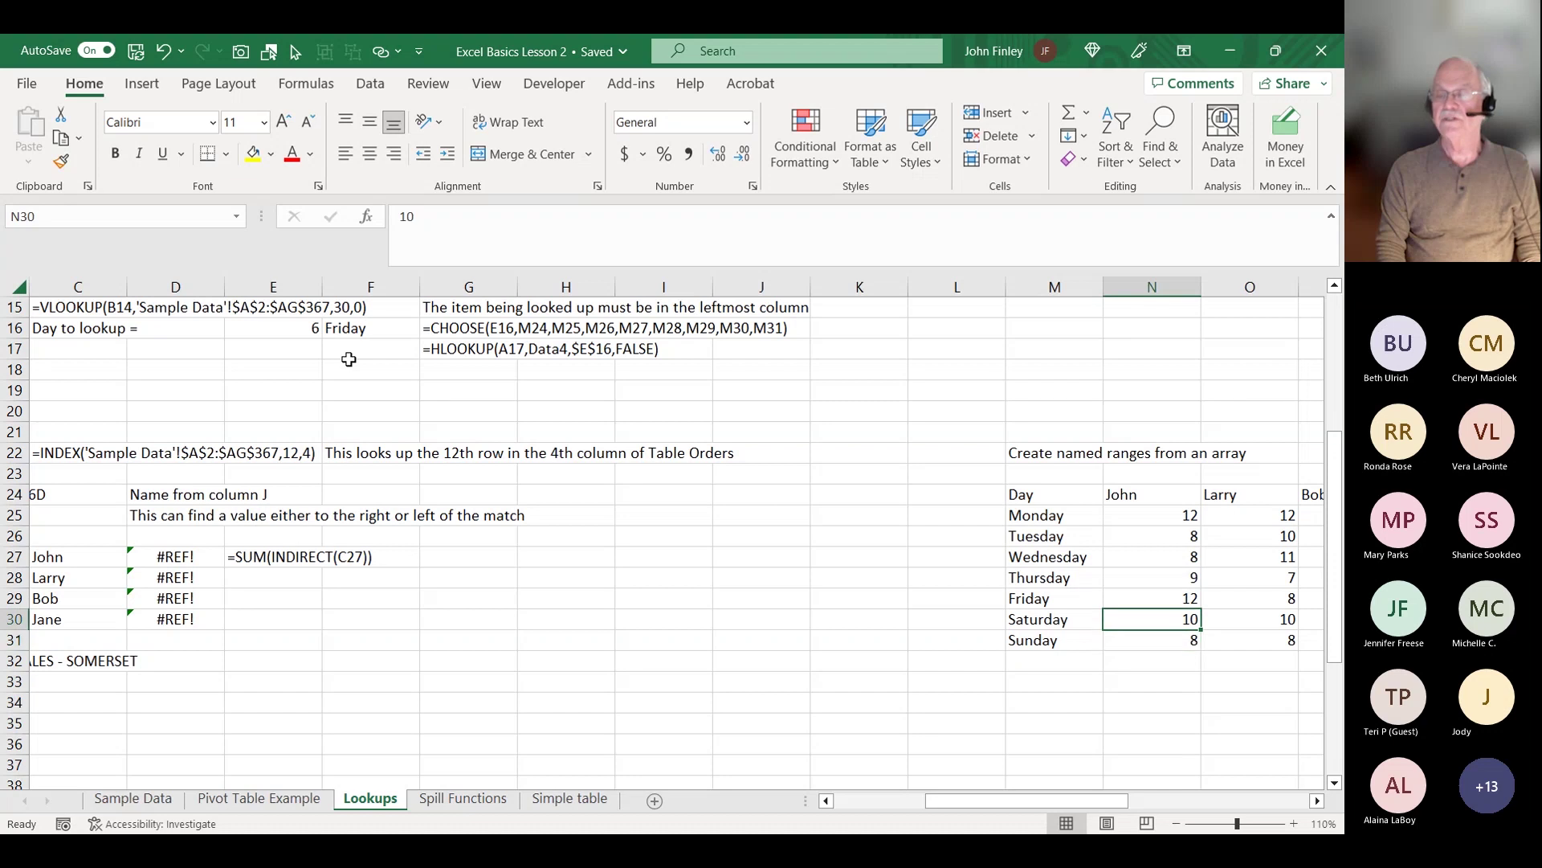
- Go back up the table's Day column and return to the HLOOKUP formula in B17 to review its arguments
key("Up")
key("Left")
key("Up")
key("Up")
key("Up")
key("Up")
key("Up")
key("Up")
key("Up")
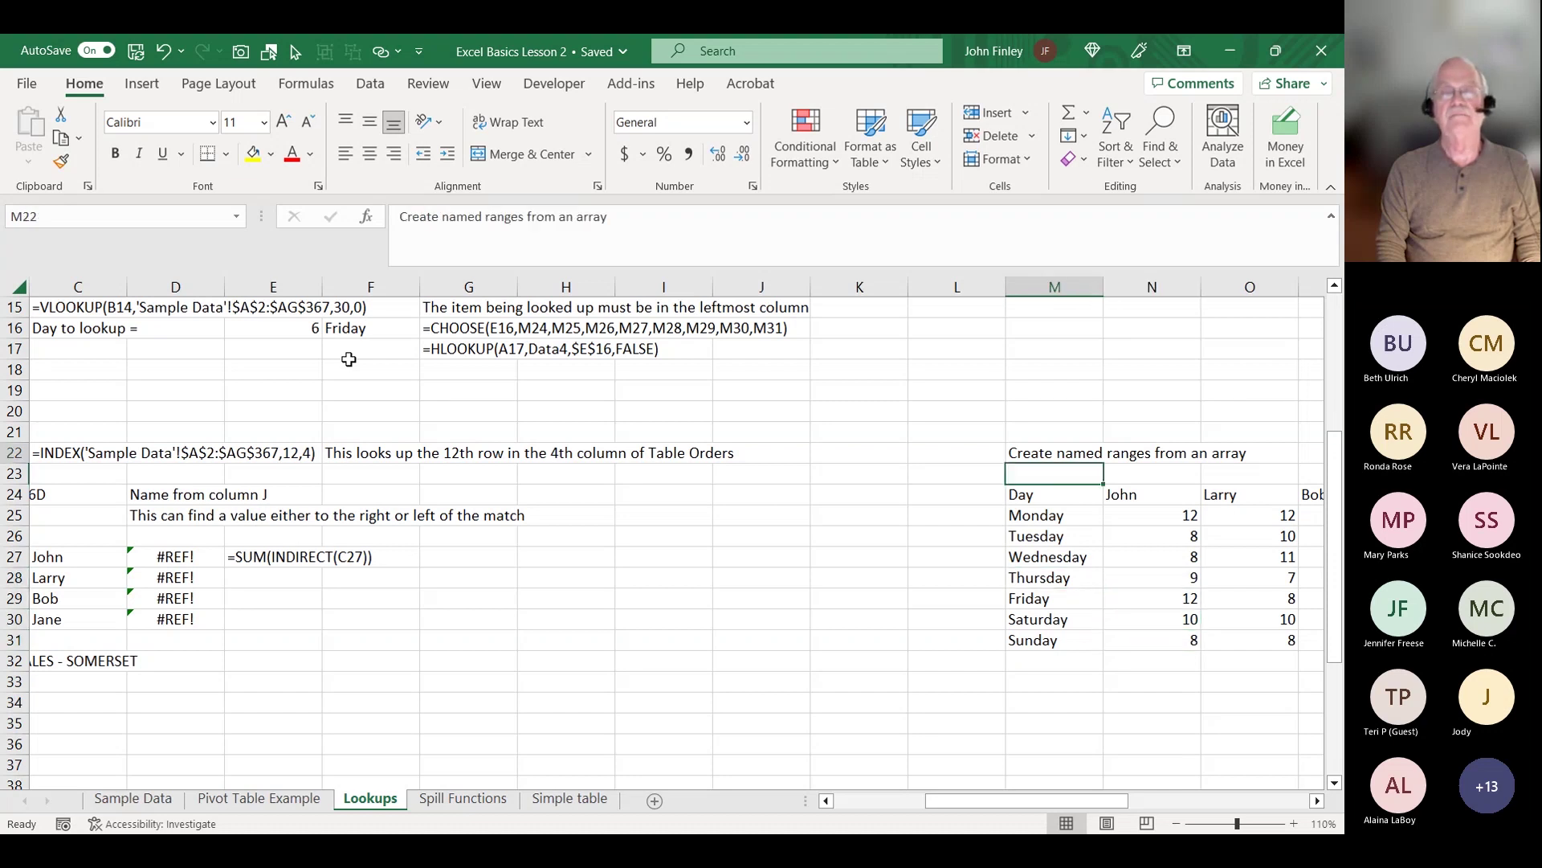
key("Up")
key("Up")
key("Up")
key("Up")
key("Left")
key("Left")
key("Left")
key("Left")
key("Left")
key("Left")
key("Left")
key("Left")
key("Left")
key("Left")
key("Left")
key("Left")
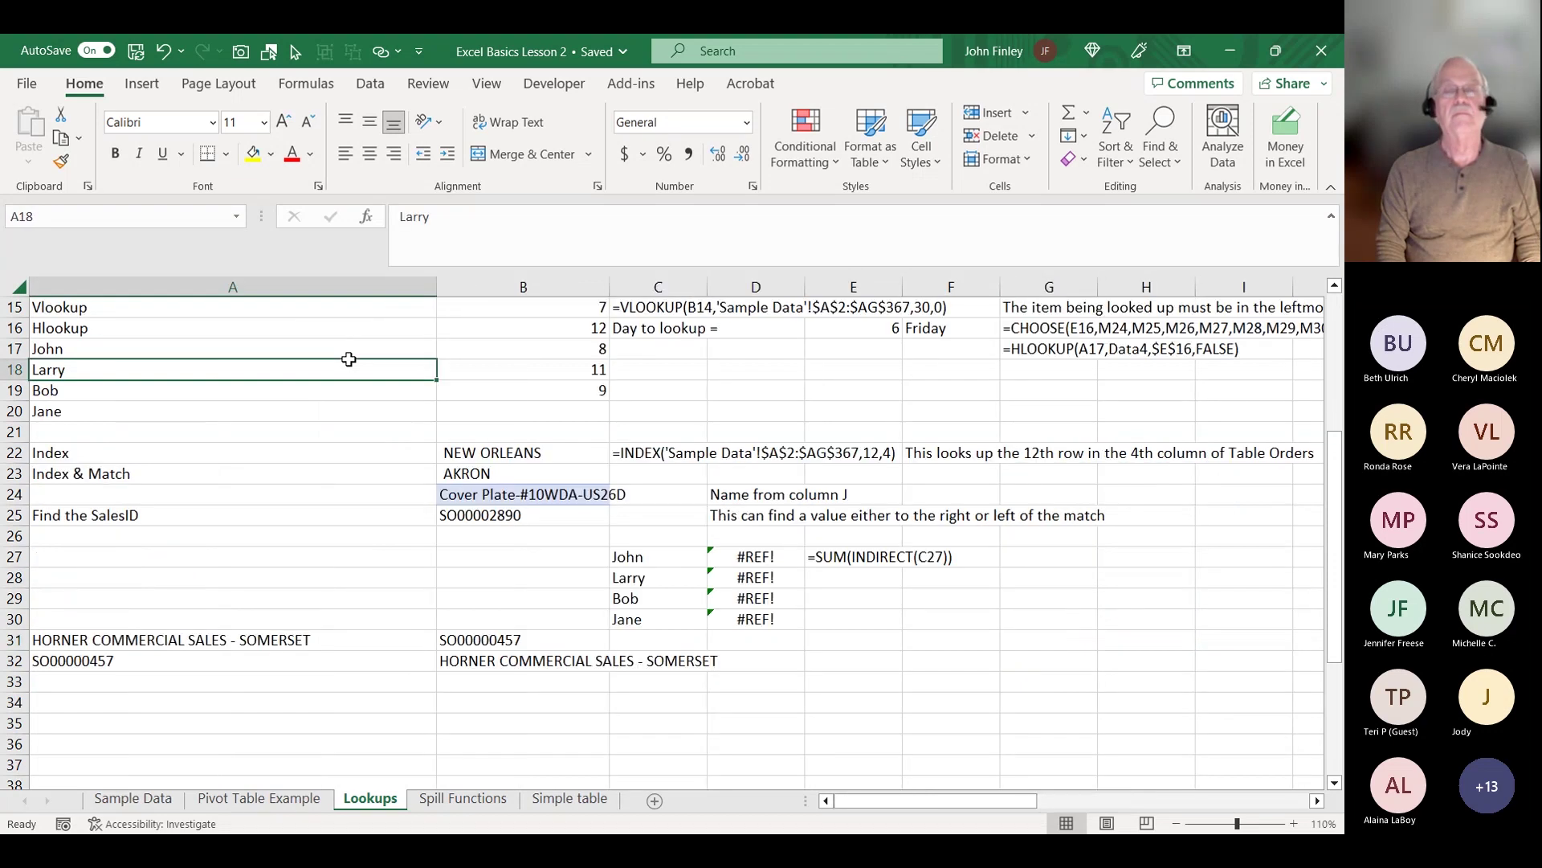
key("Up")
key("Right")
key("Right")
key("Left")
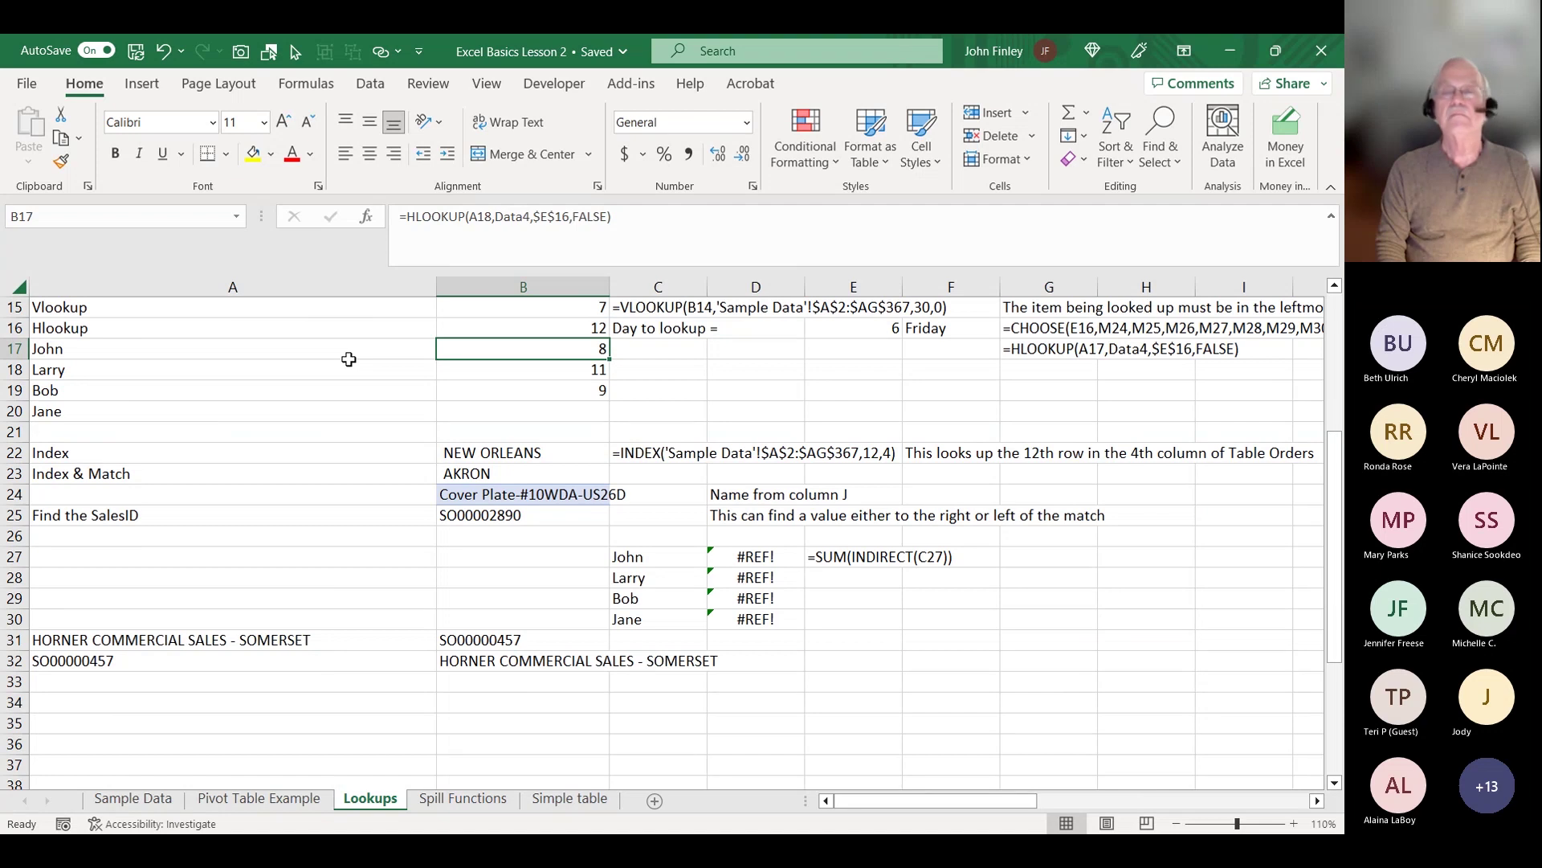
- Return from the HLOOKUP formula in B17 to the syntax notes and review the HLOOKUP syntax in B2
key("Right")
key("Left")
key("Right")
key("Down")
key("Up")
key("Up")
key("Up")
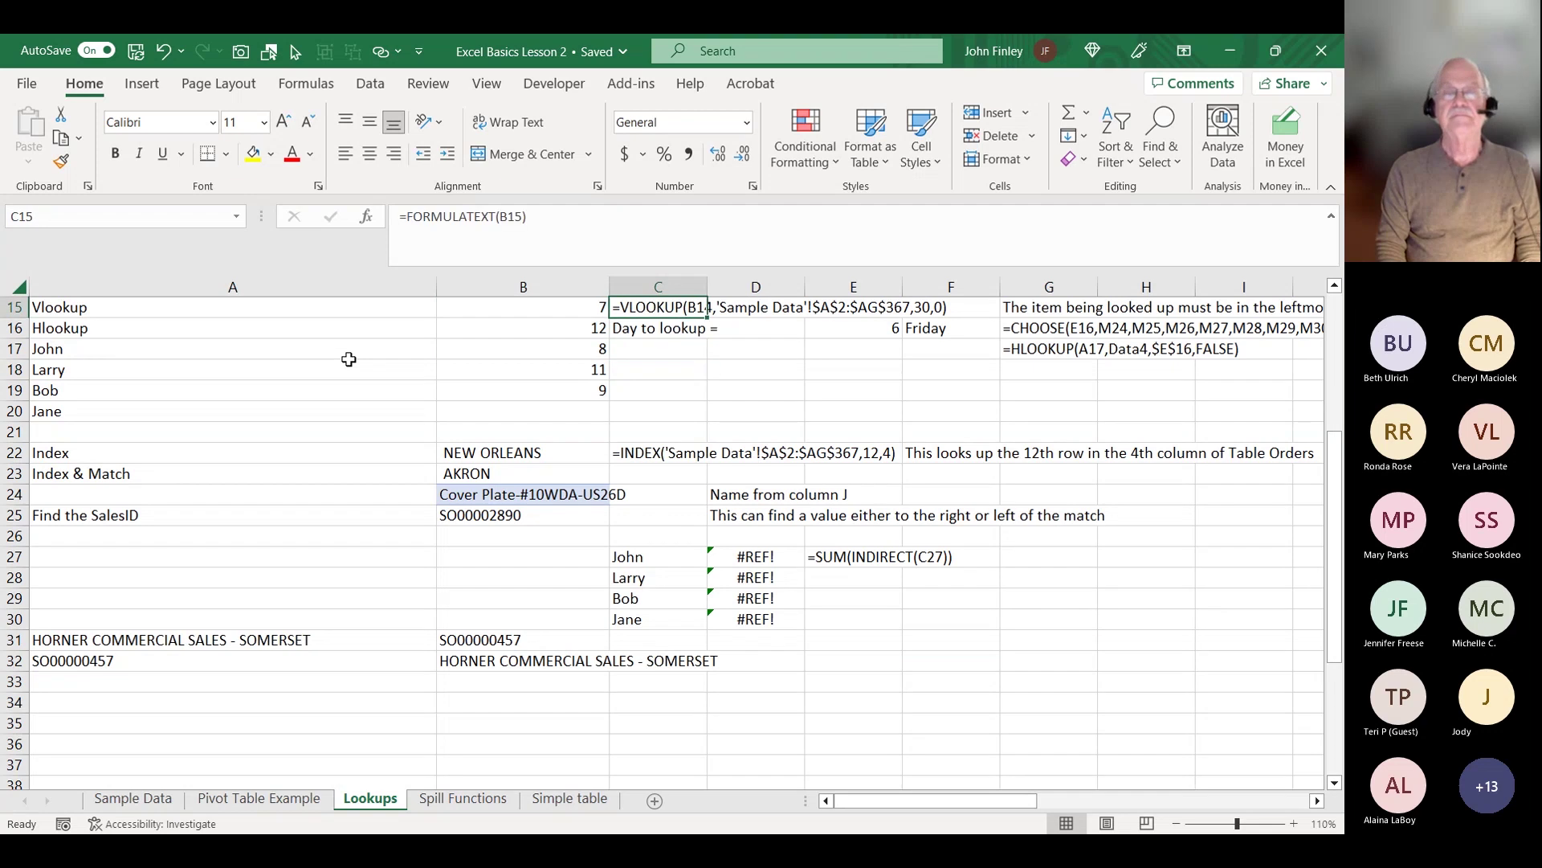
key("Up")
key("Up")
key("Up")
key("Up")
key("Up")
key("Up")
key("Up")
key("Up")
key("Up")
key("Up")
key("Up")
key("Up")
key("Up")
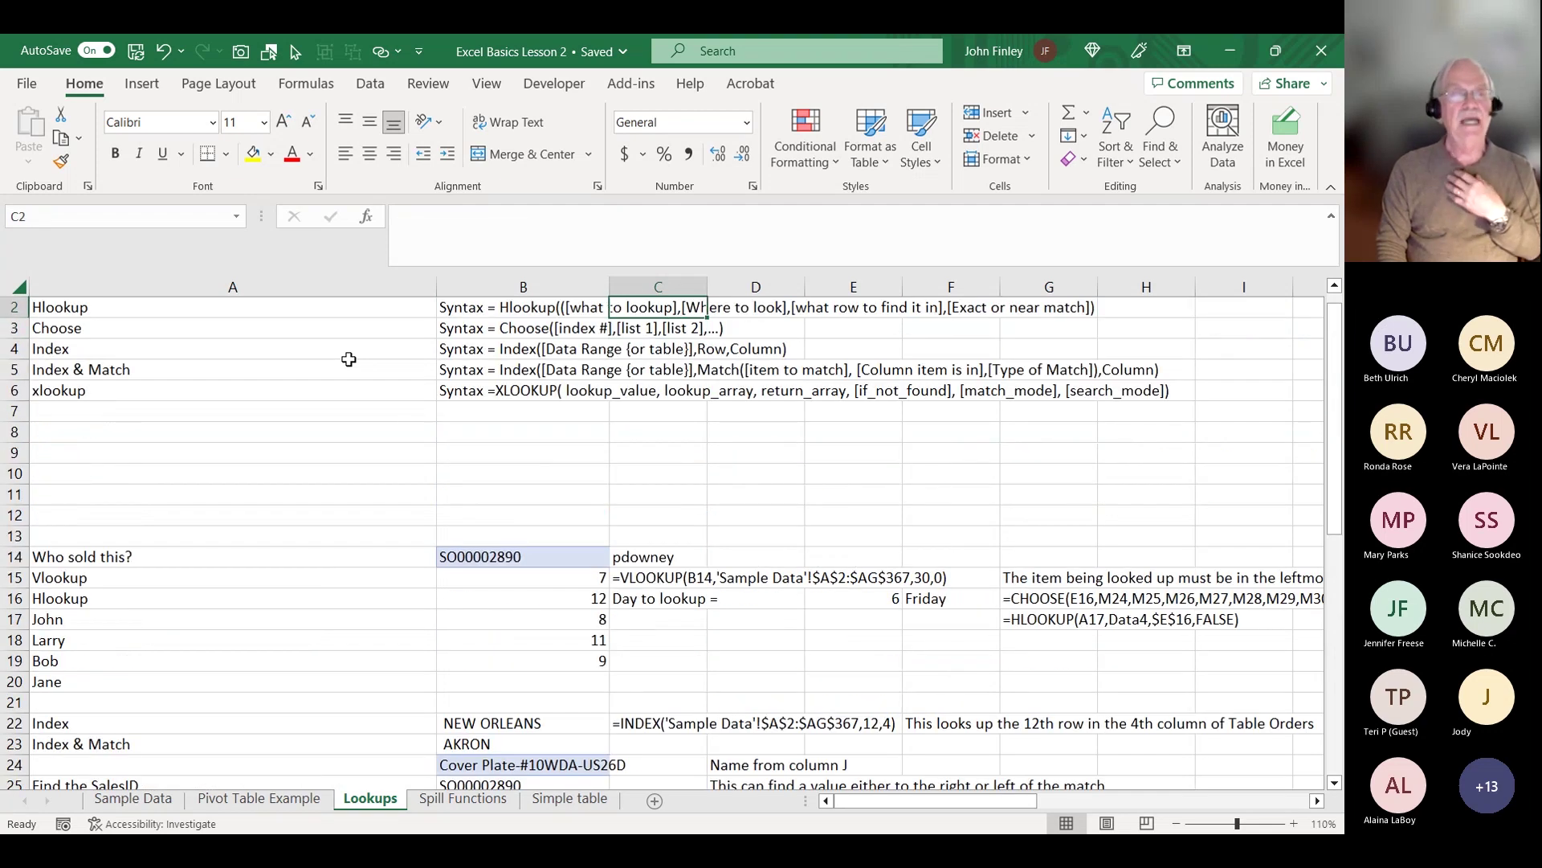
key("Up")
key("Down")
key("Left")
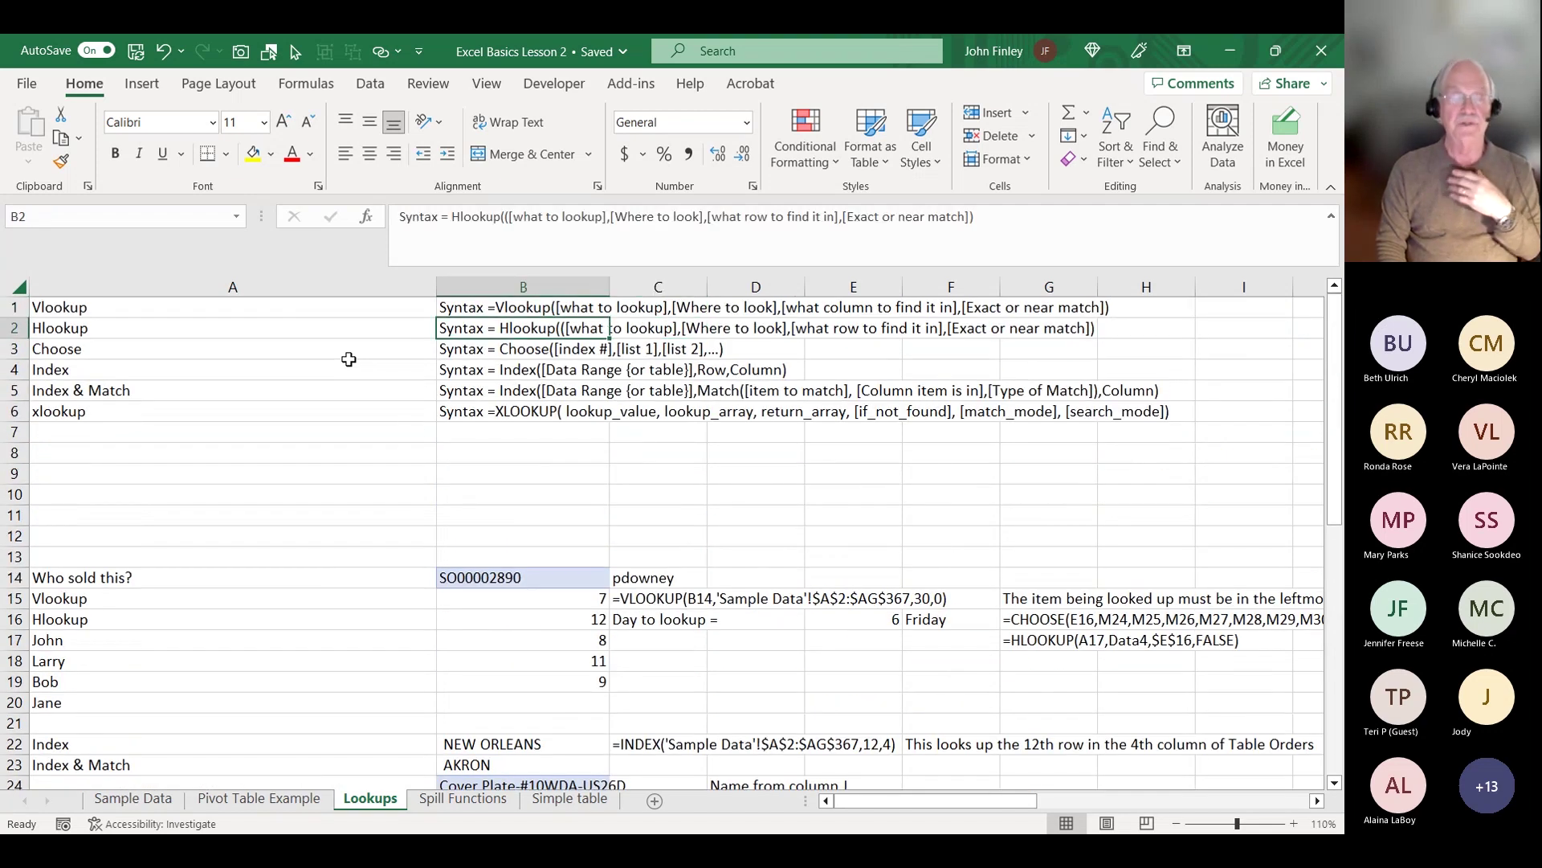
- Read the CHOOSE syntax in B3, then compare it with the CHOOSE formula in F16 and its index cell E16
key("Down")
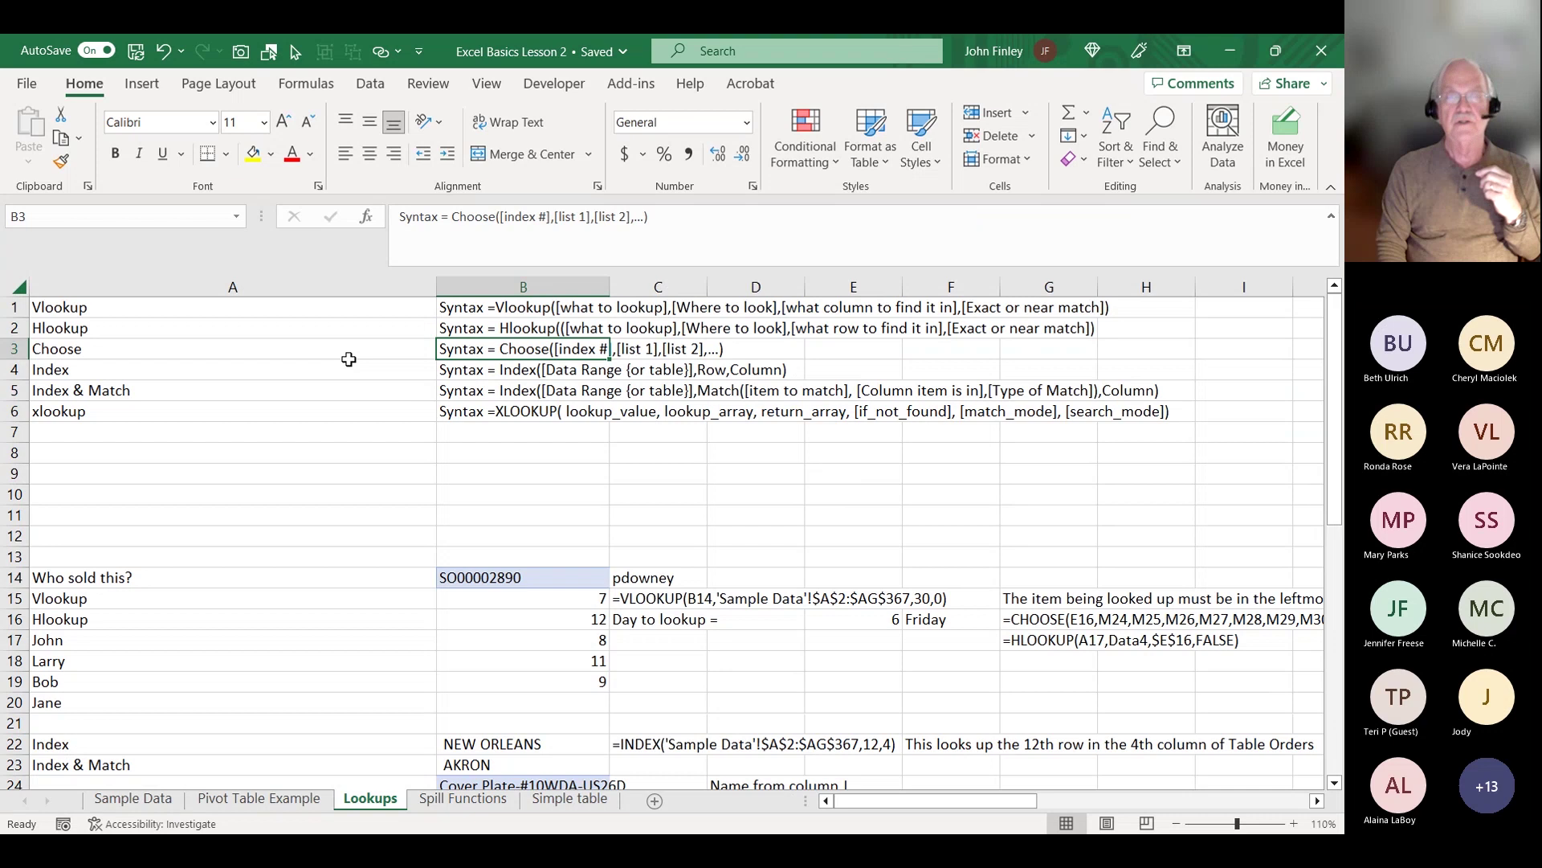
key("Right")
key("Down")
key("Down")
key("Down")
key("Down")
key("Down")
key("Down")
key("Down")
key("Down")
key("Down")
key("Down")
key("Right")
key("Down")
key("Down")
key("Down")
key("Right")
key("Right")
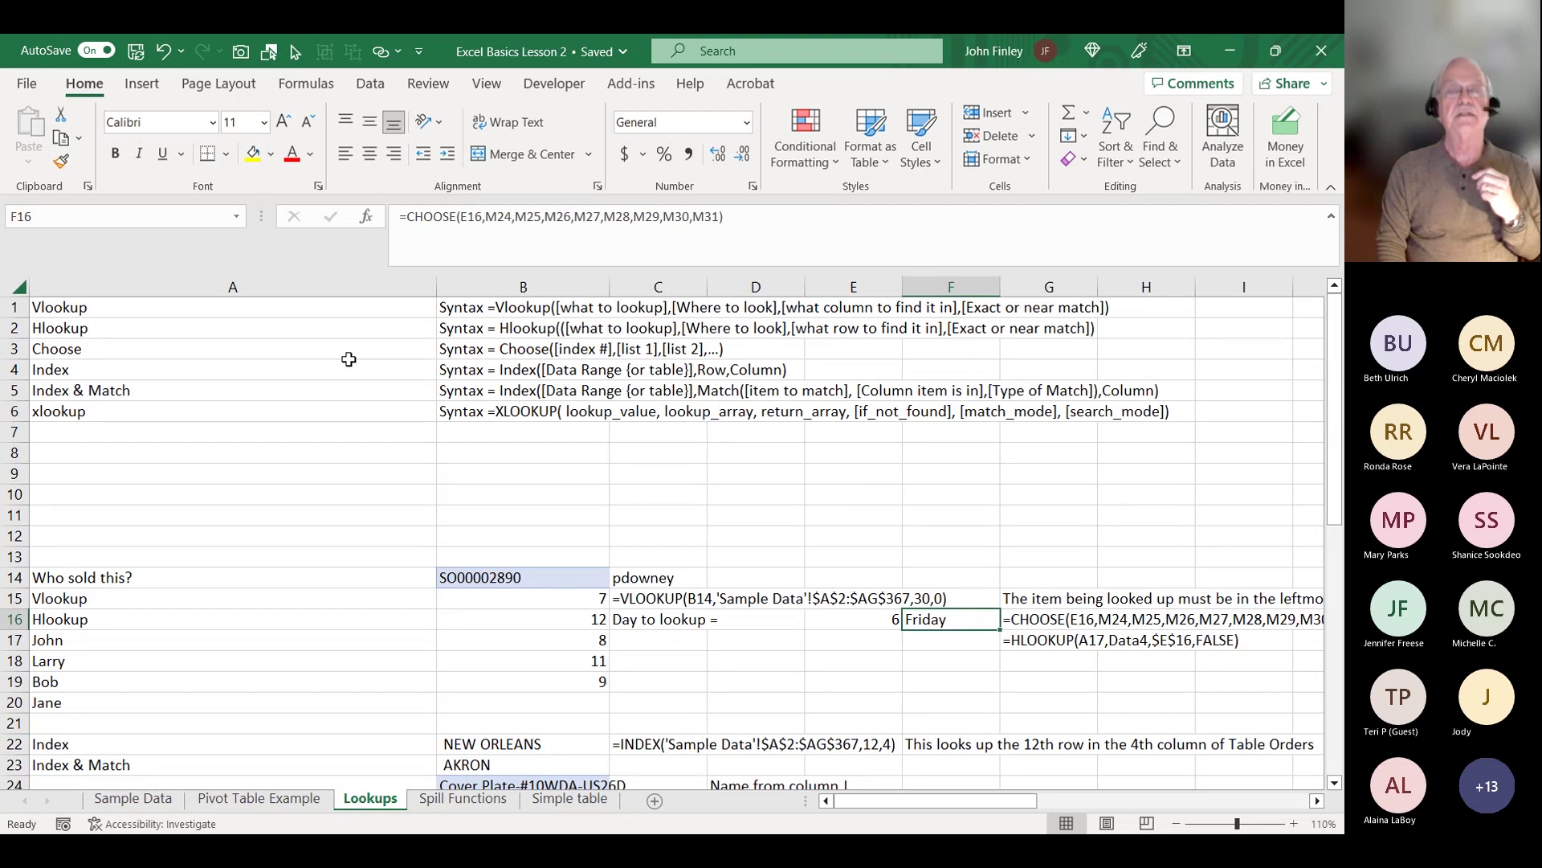
key("Left")
key("Right")
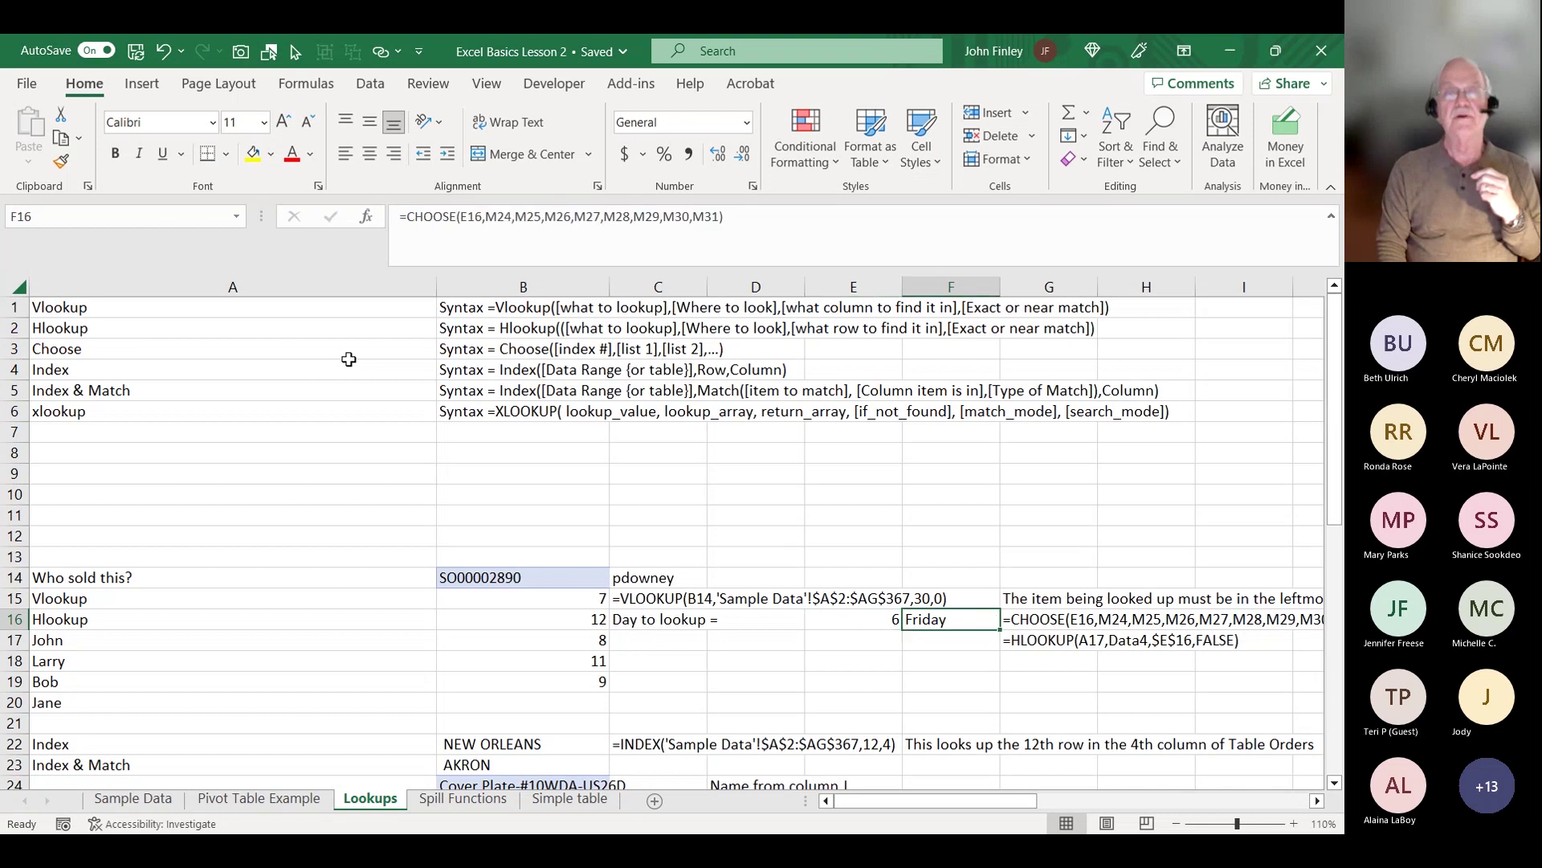
- Examine the weekday list in M25:M31 and the Day header in M24 that the CHOOSE formula refers to
left_click(1315, 801)
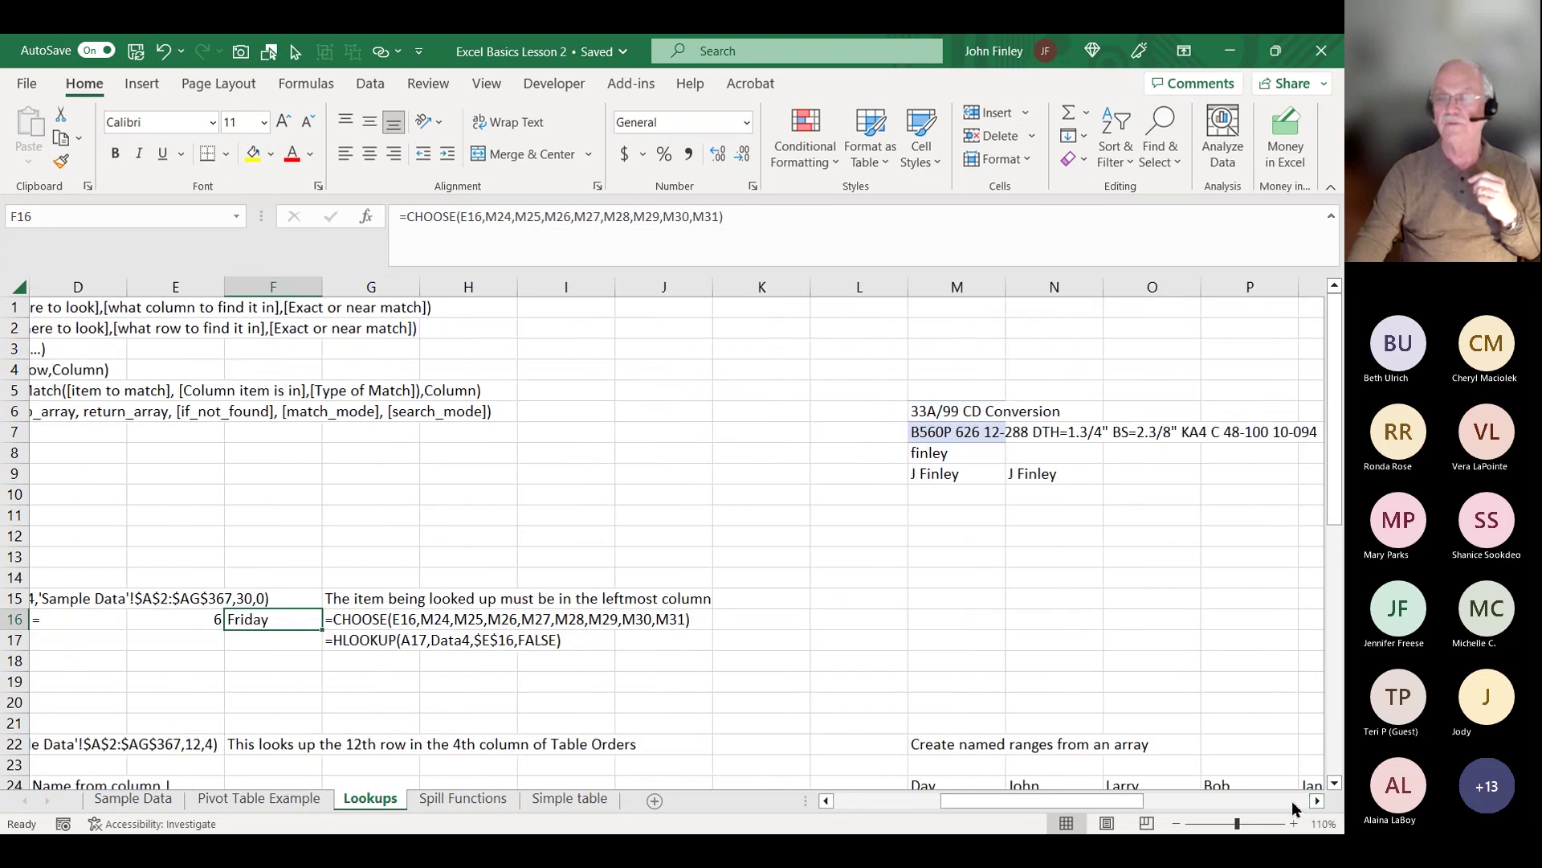
scroll(948, 578, "down", 4)
left_click_drag(940, 557, 938, 681)
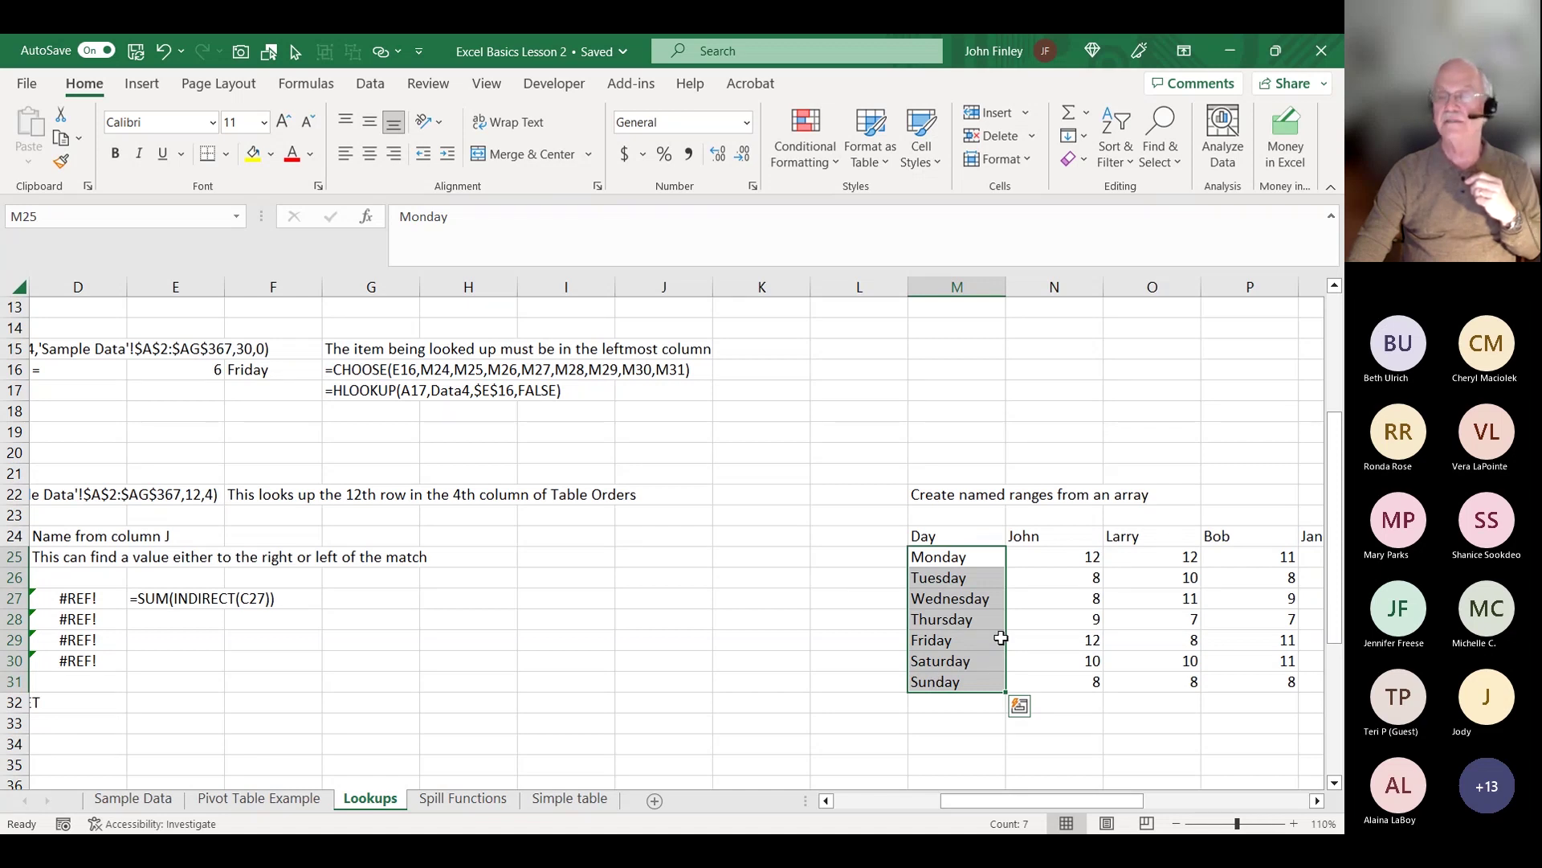
left_click(931, 640)
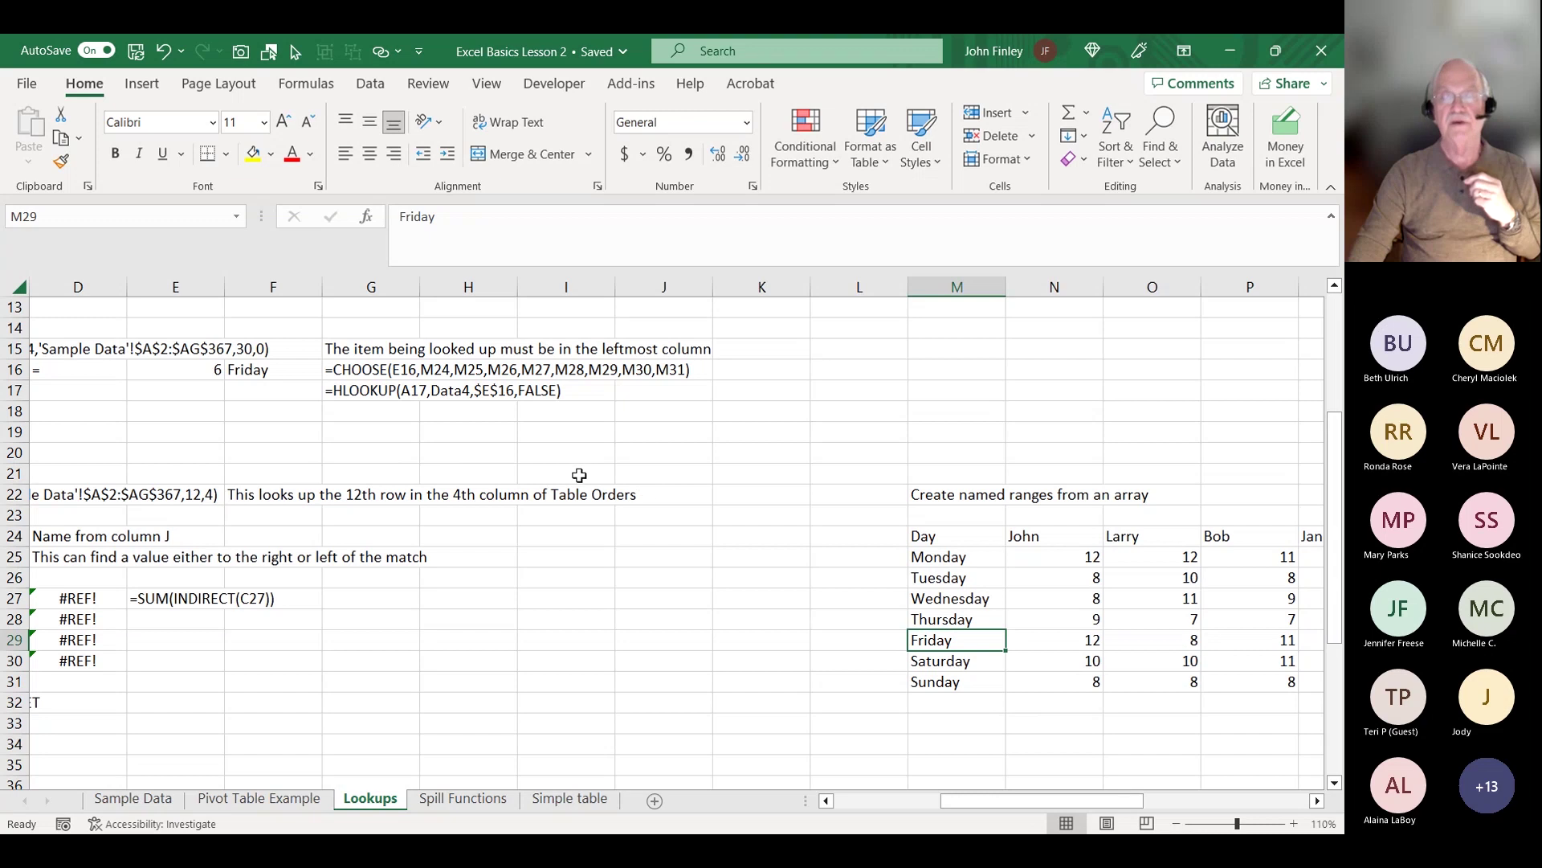
left_click_drag(926, 558, 922, 650)
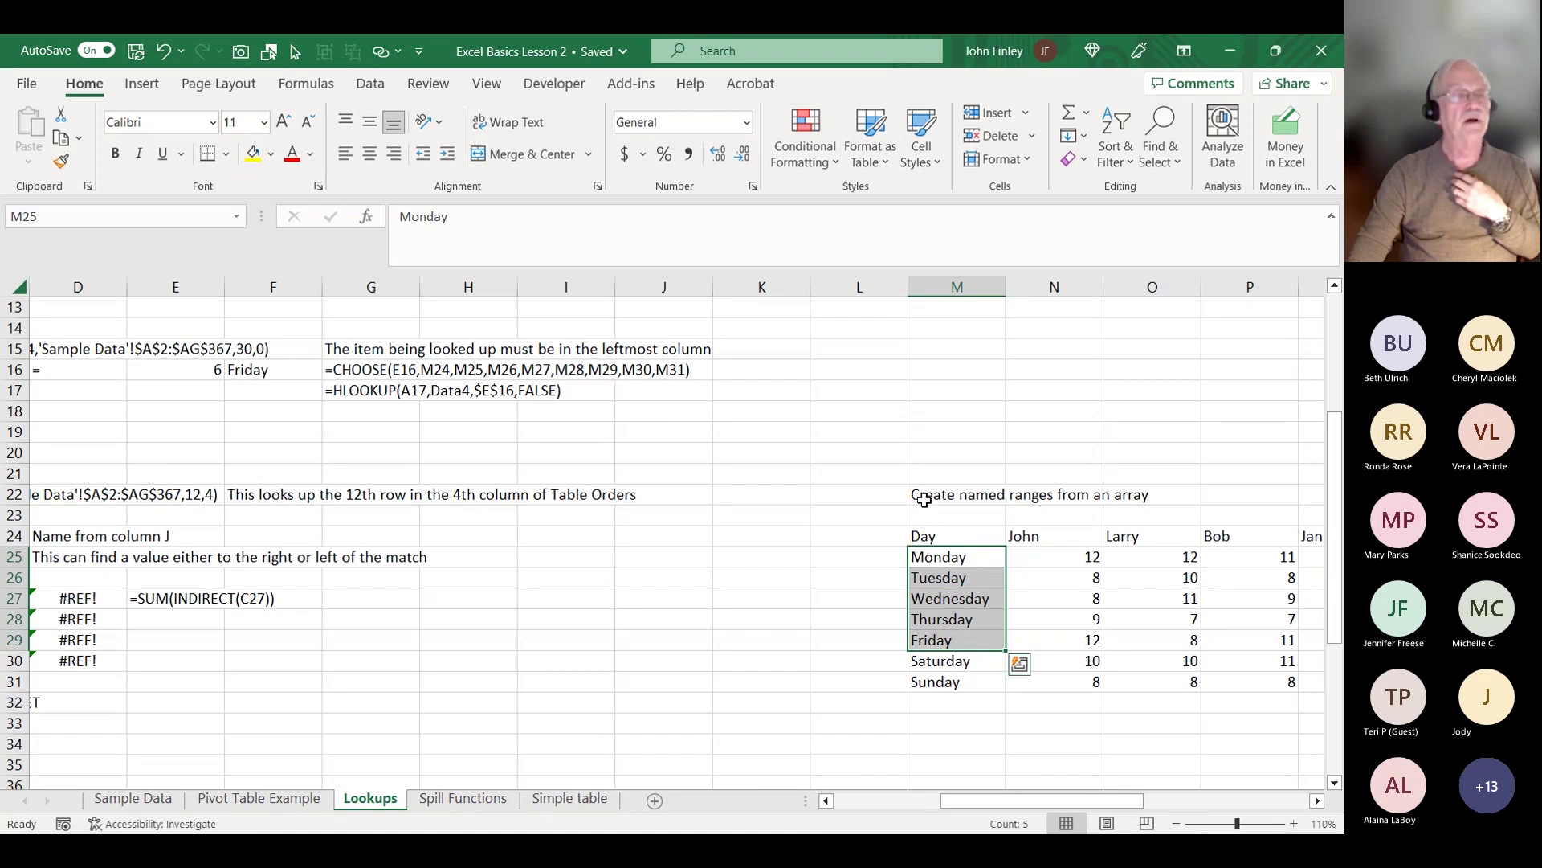
left_click(934, 543)
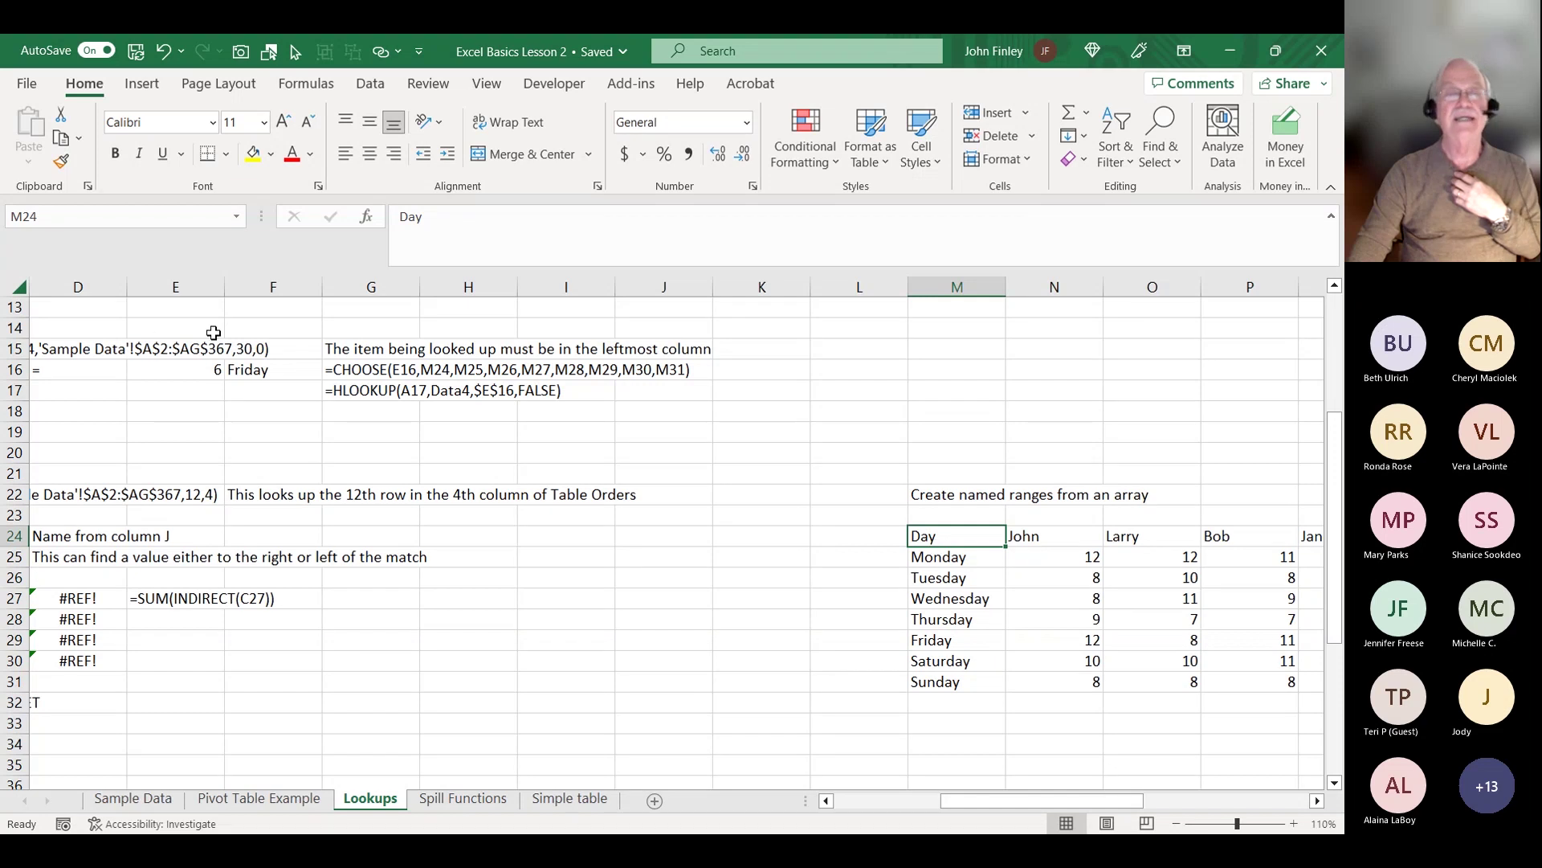
- Compare the arguments of the displayed CHOOSE formula in row 16 with the Day table's entries down to Saturday and Sunday
left_click(432, 375)
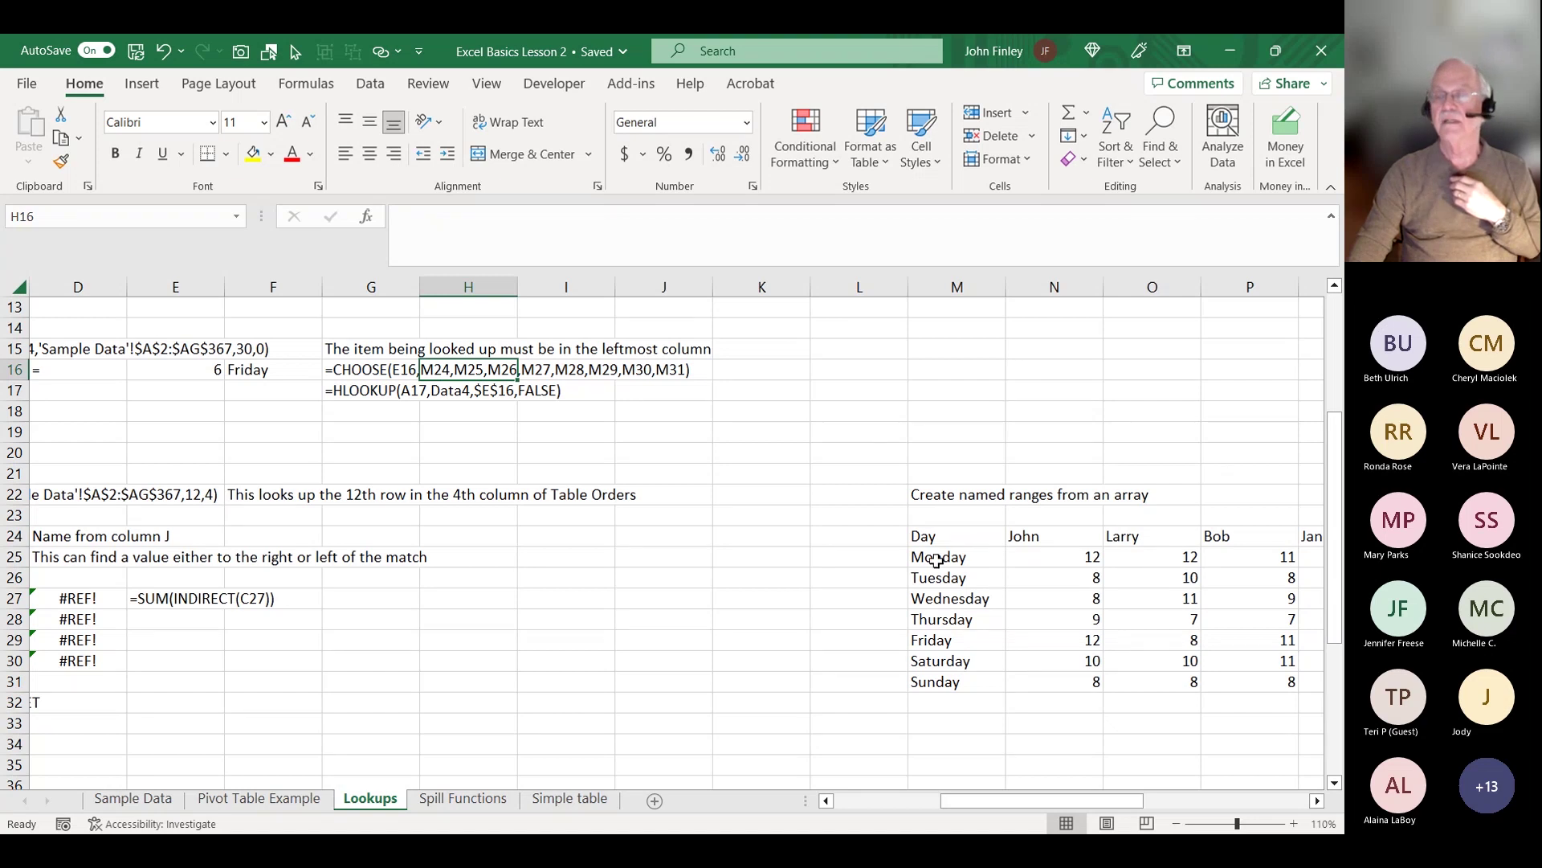
left_click_drag(936, 536, 1284, 566)
left_click(968, 596)
left_click(382, 454)
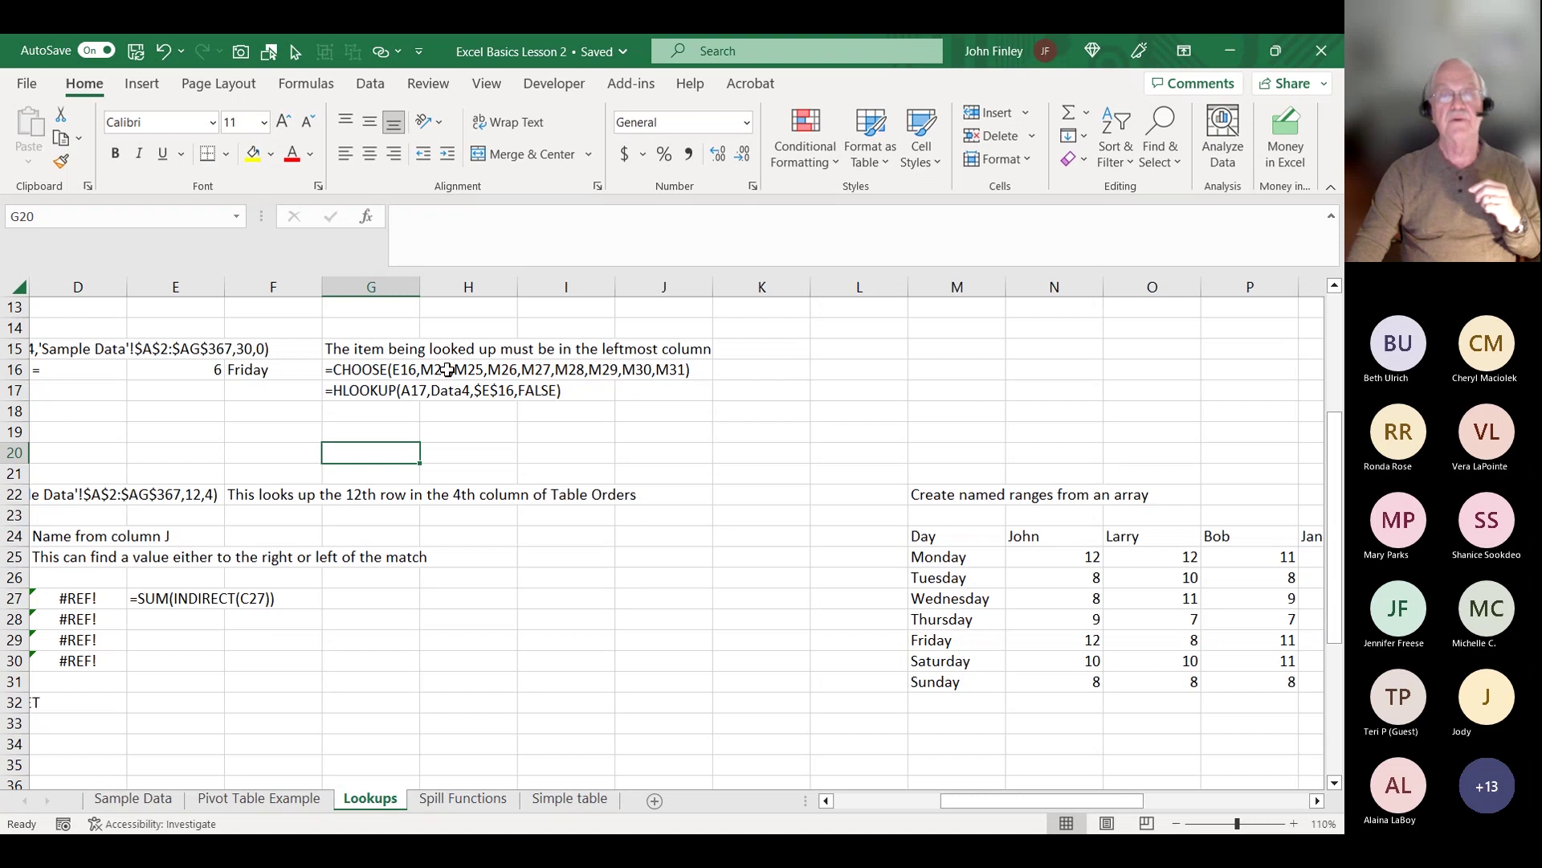
left_click(949, 664)
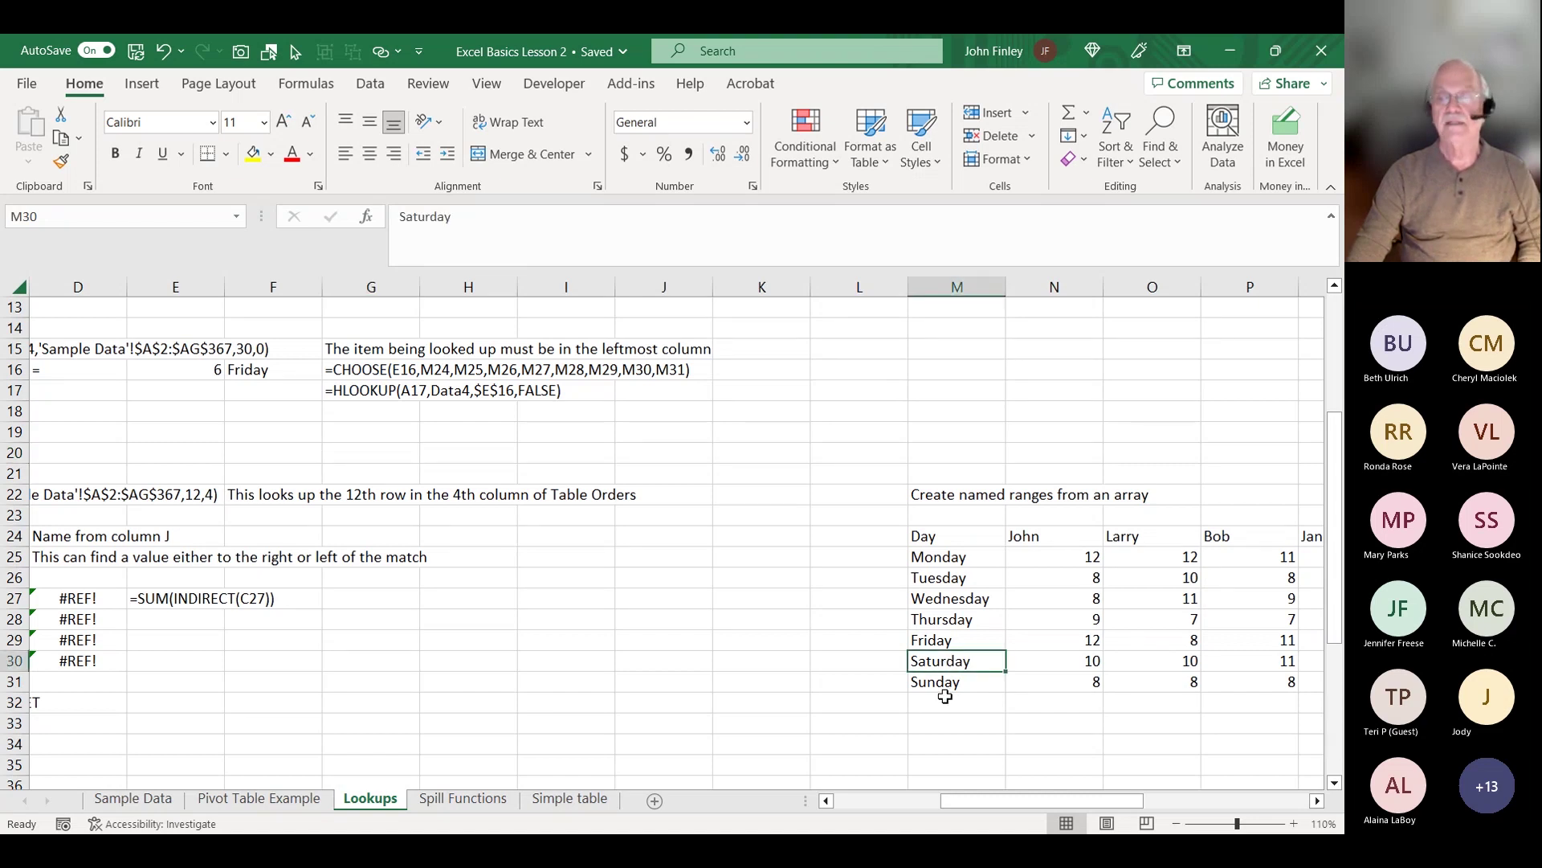
left_click(945, 681)
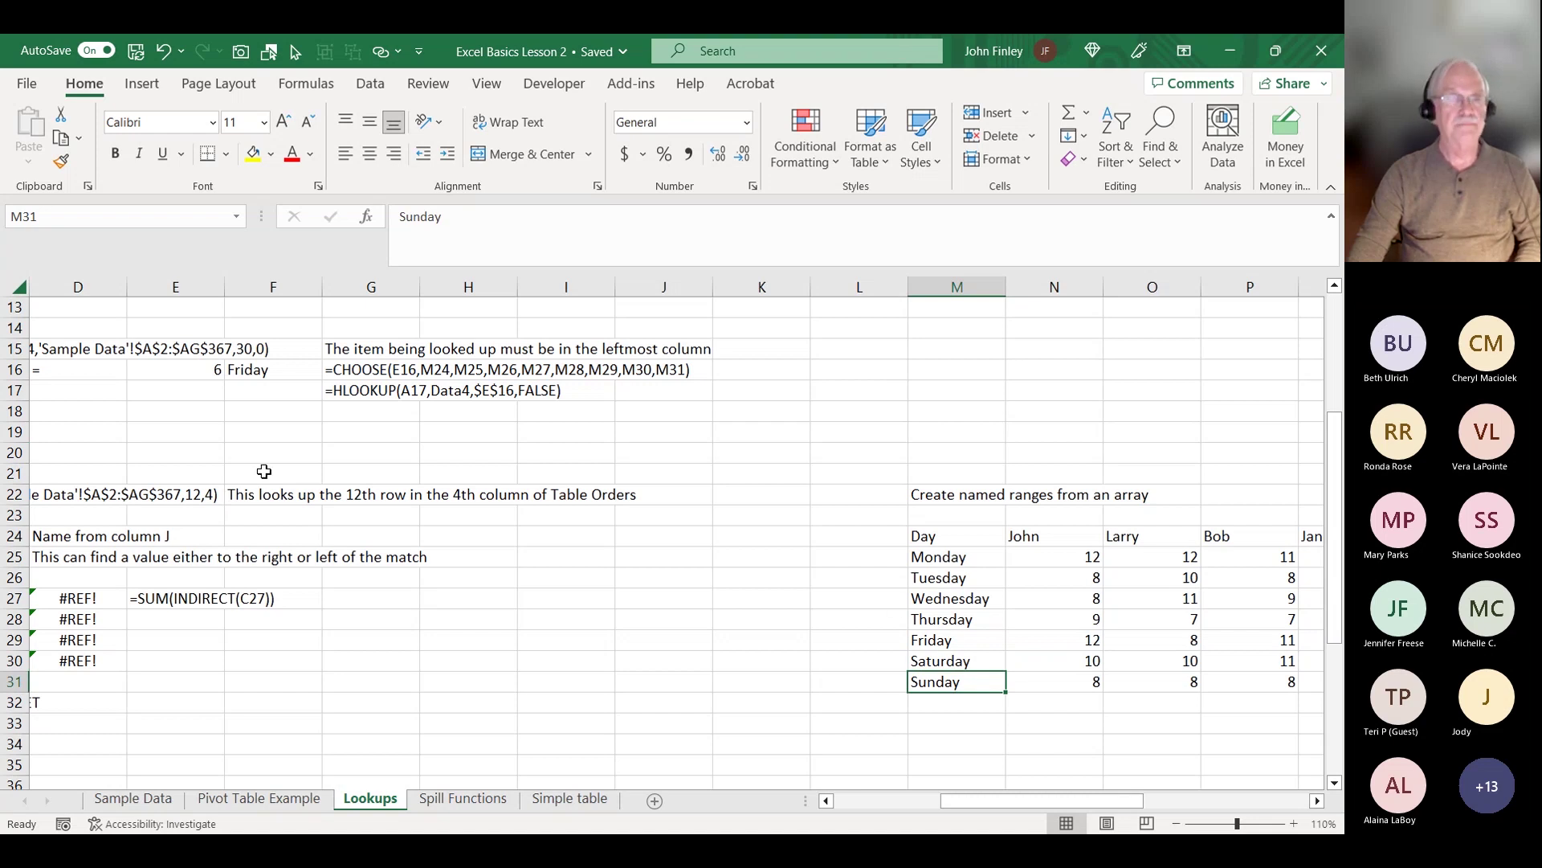
- Go back over the syntax notes at the top of column A, ending on the Index example in A22
left_click(265, 455)
key("Home")
key("Up")
key("Up")
key("Up")
key("Up")
key("Up")
key("Up")
key("Up")
key("Up")
key("Up")
key("Up")
key("Up")
key("Up")
key("Up")
key("Up")
key("Up")
key("Up")
key("Up")
key("Up")
key("Down")
key("Down")
key("Down")
key("Down")
key("Down")
key("Down")
key("Down")
key("Down")
key("Down")
key("Down")
key("Down")
key("Down")
key("Down")
key("Down")
key("Down")
key("Down")
key("Down")
key("Down")
key("Down")
key("Down")
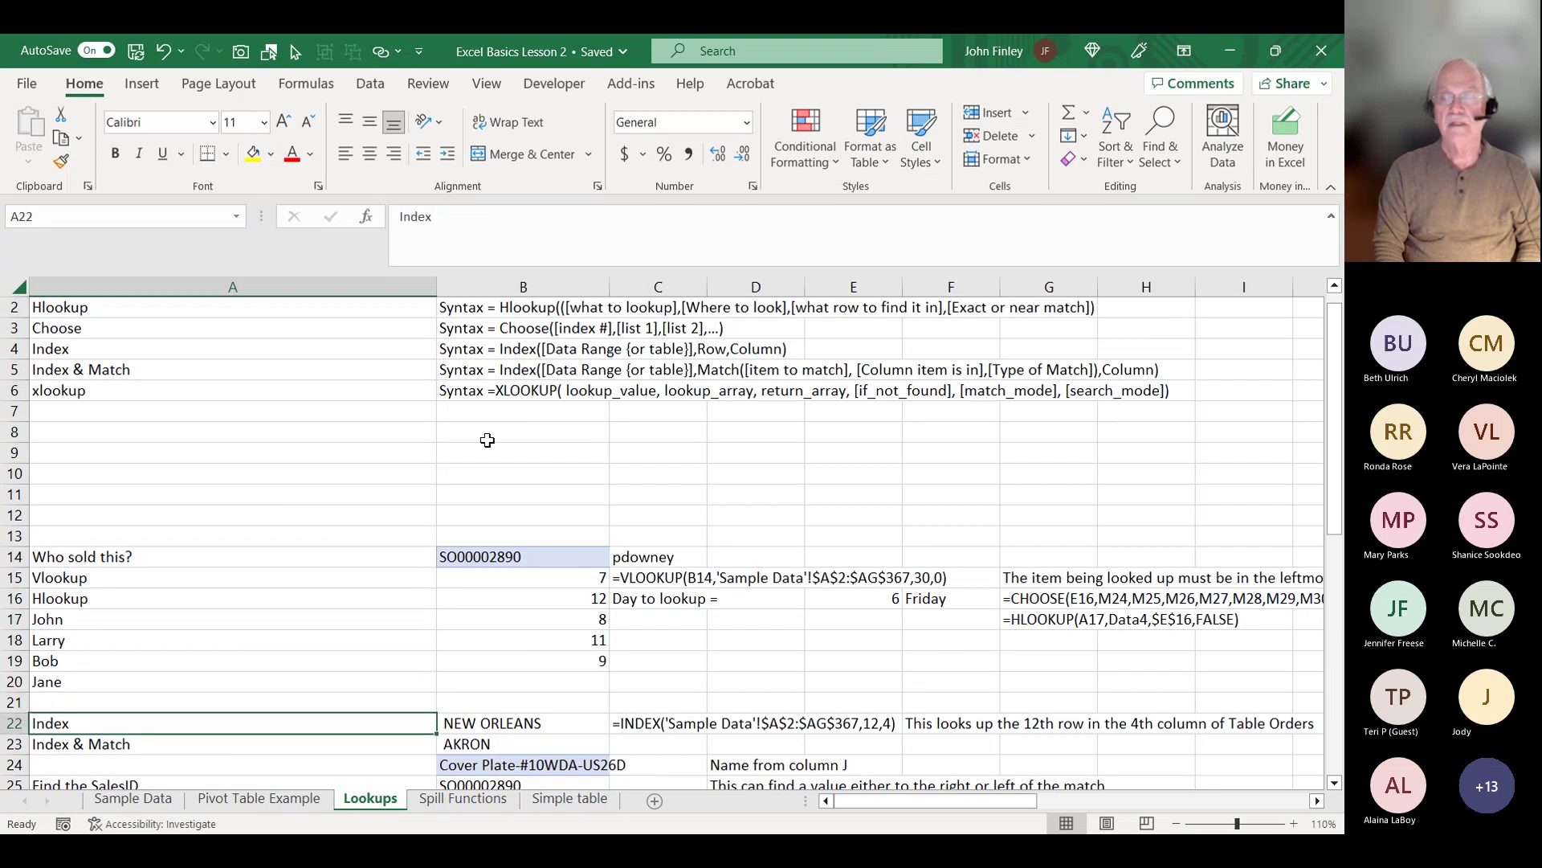
- Enter =INDEX(Orders,12,4) in C22 and compare it with the INDEX formula in B22
key("Right")
key("Right")
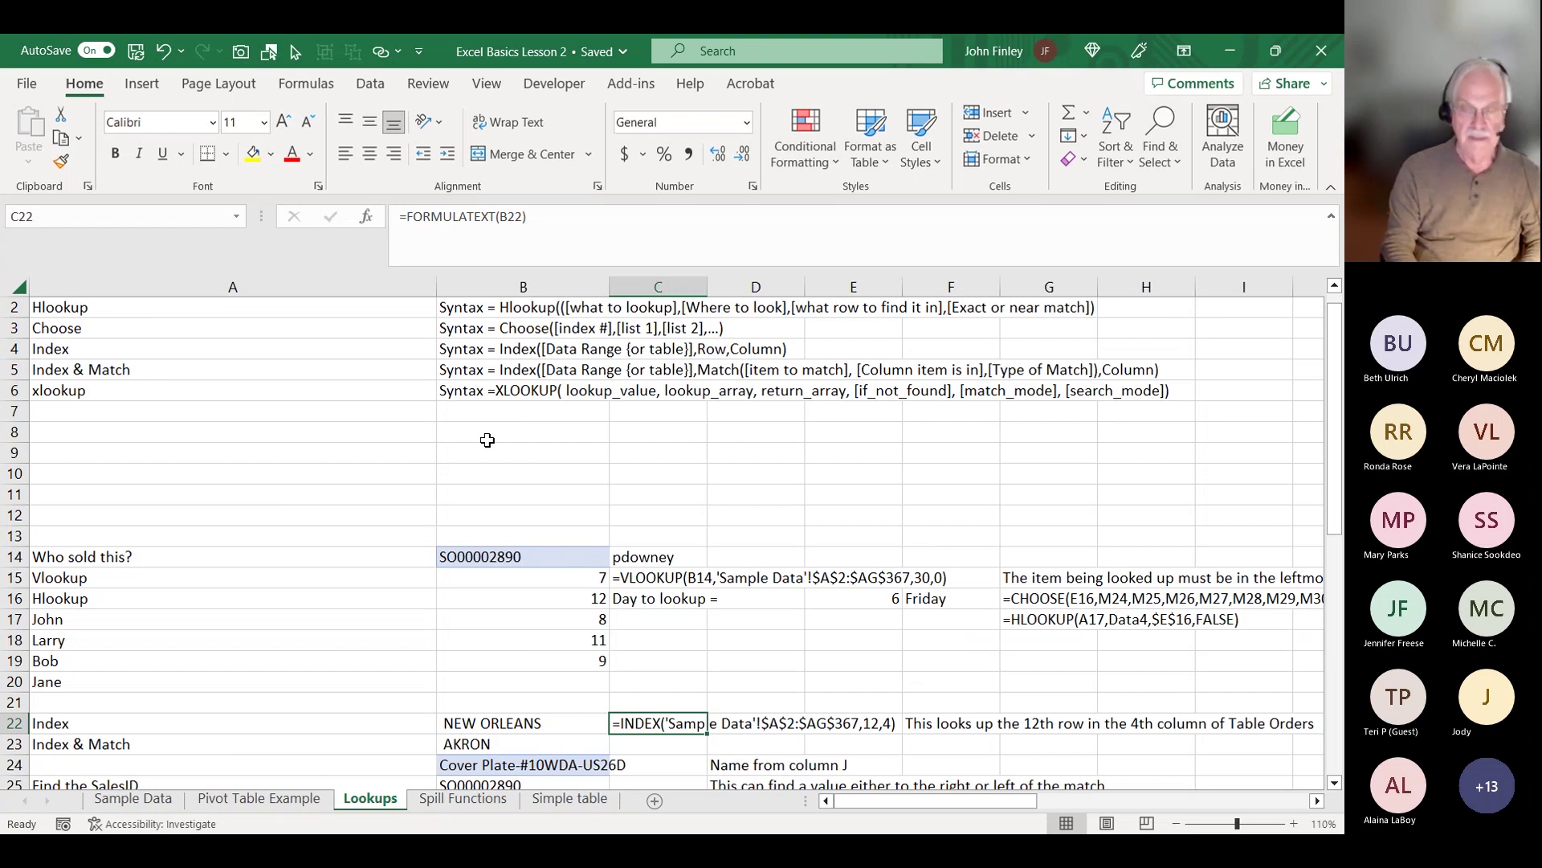
type("=index(")
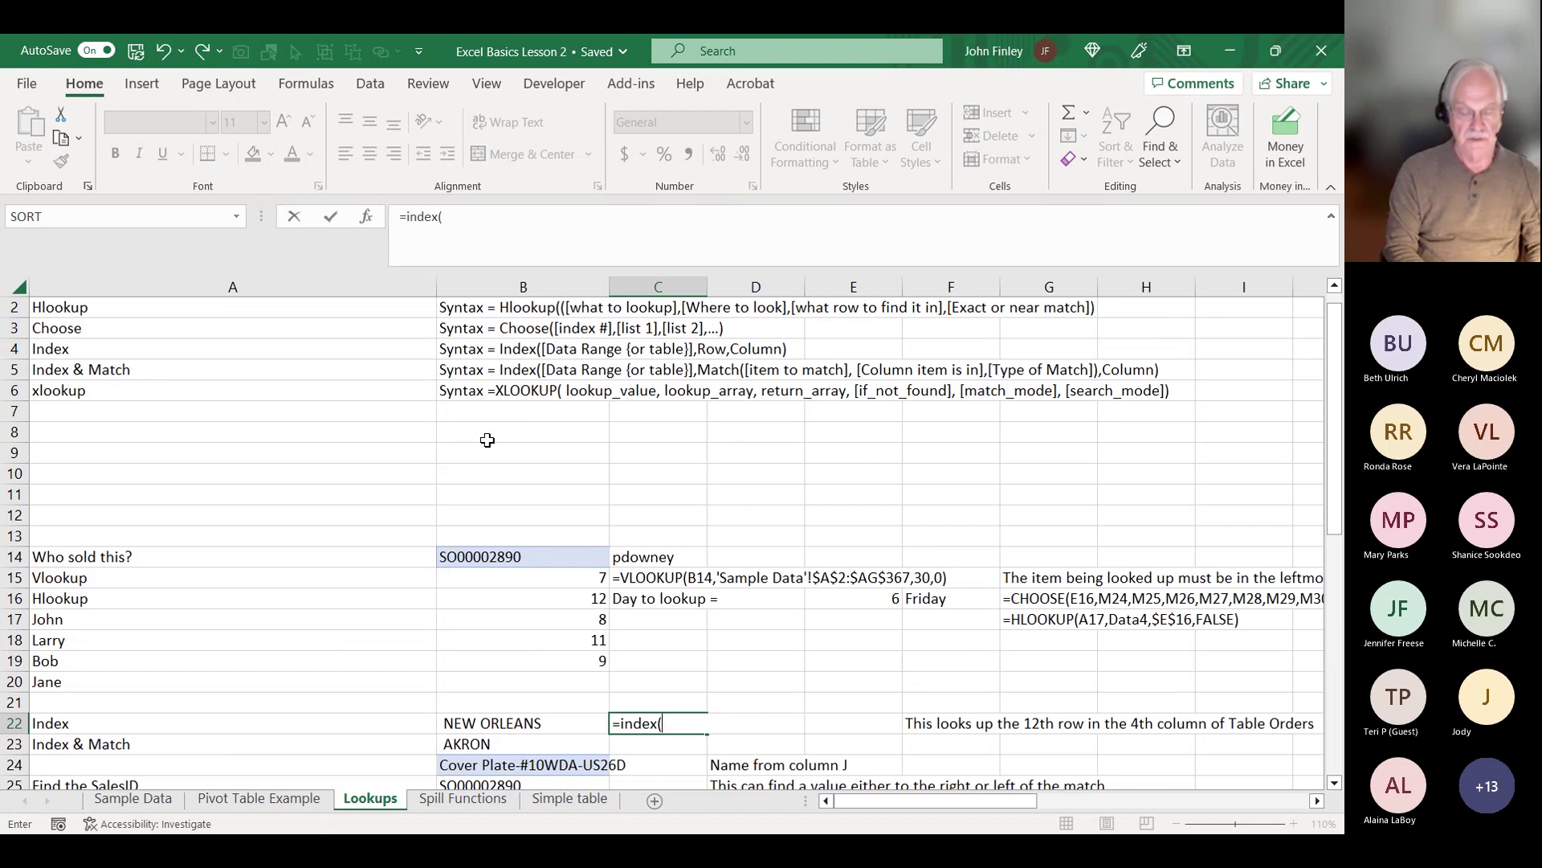
type("orders")
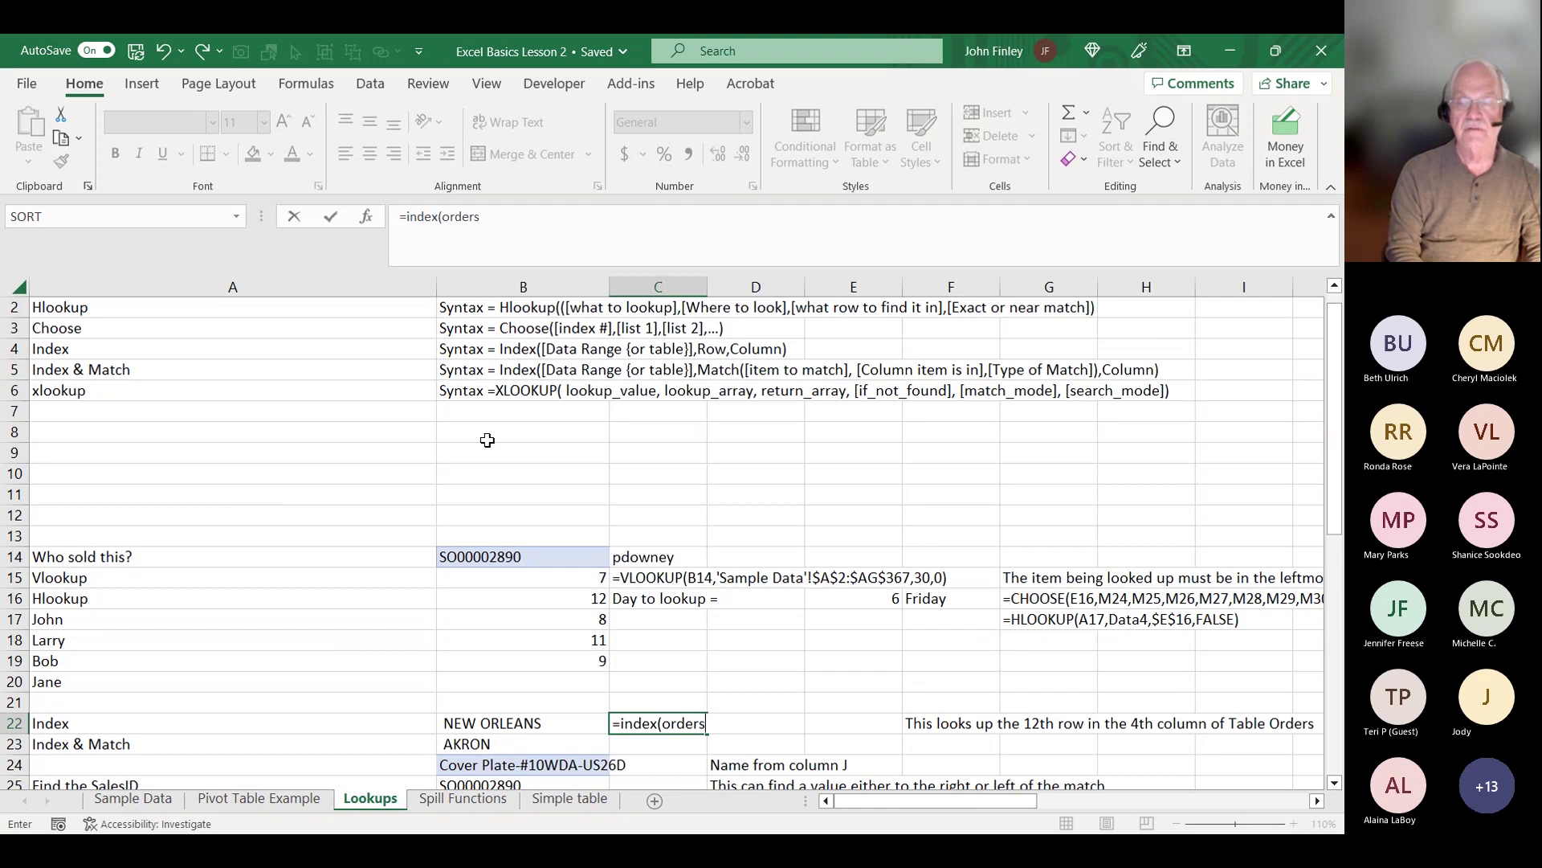
type(".12")
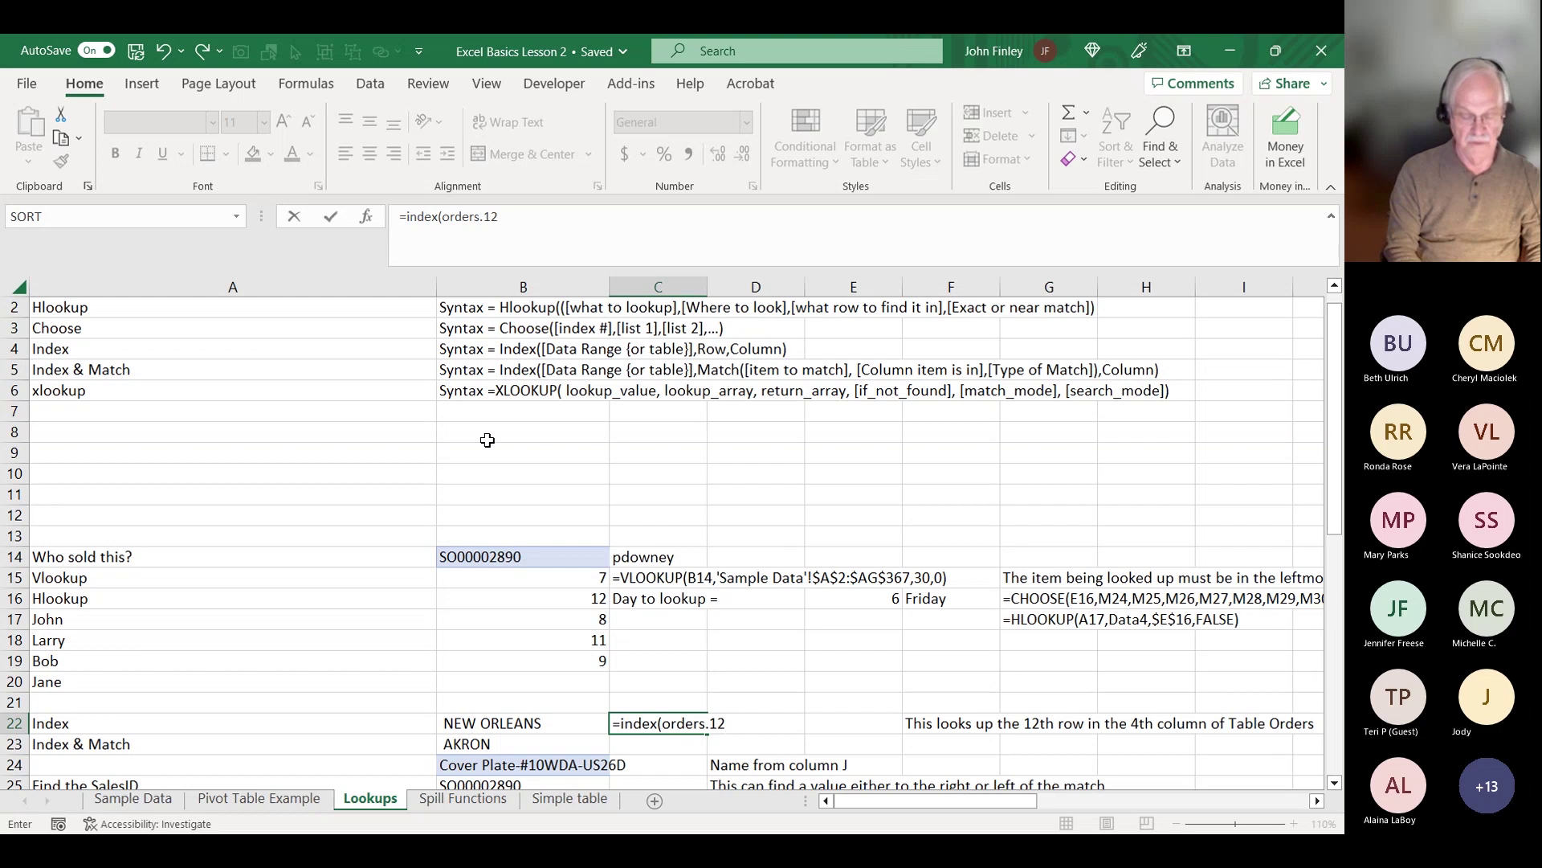
type(",4th")
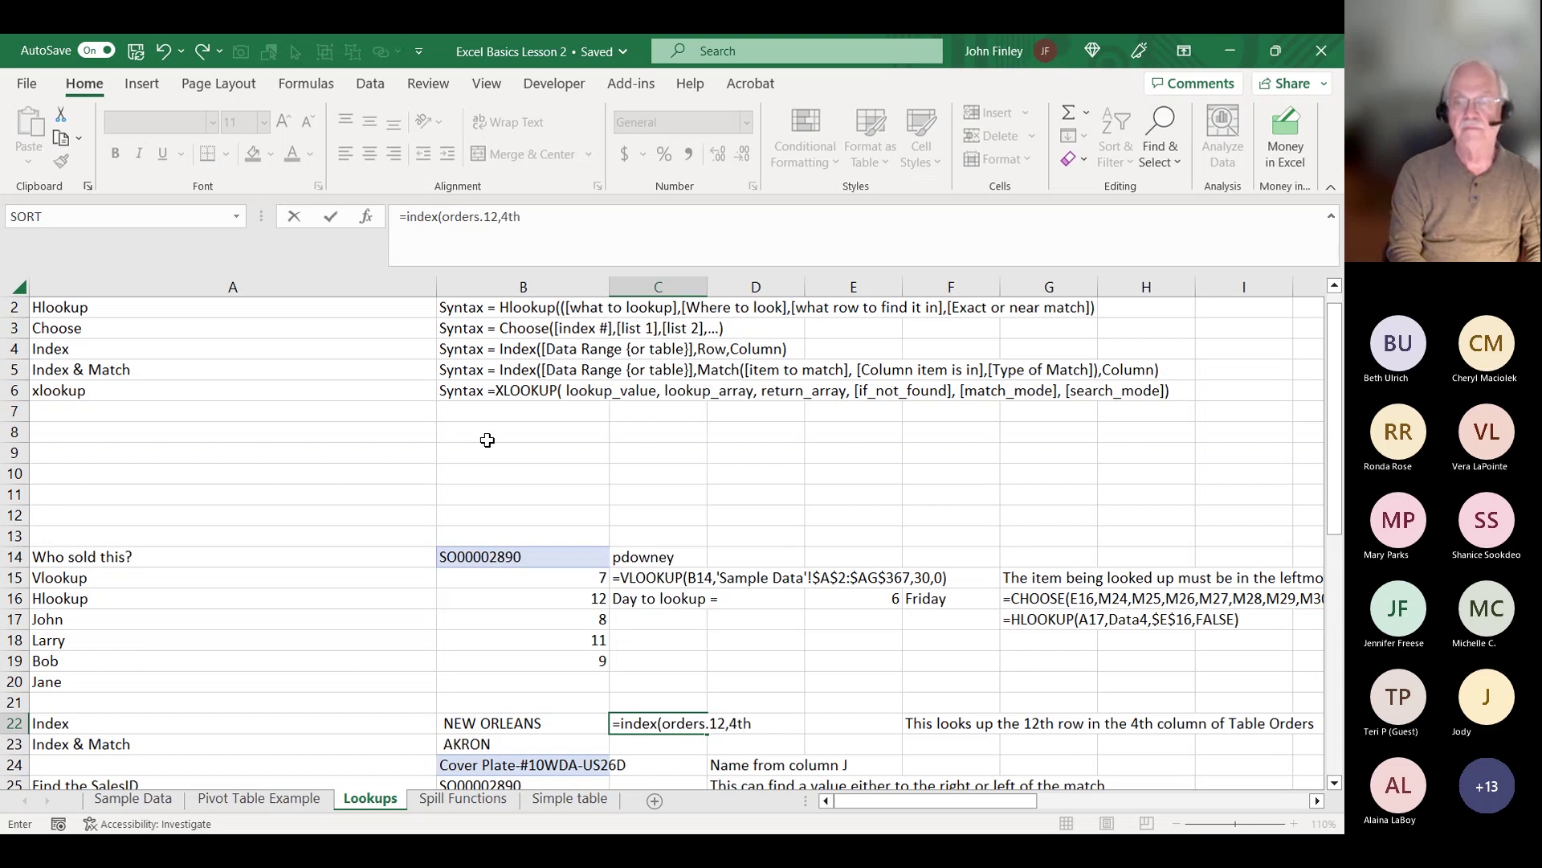
key("BackSpace")
key("BackSpace")
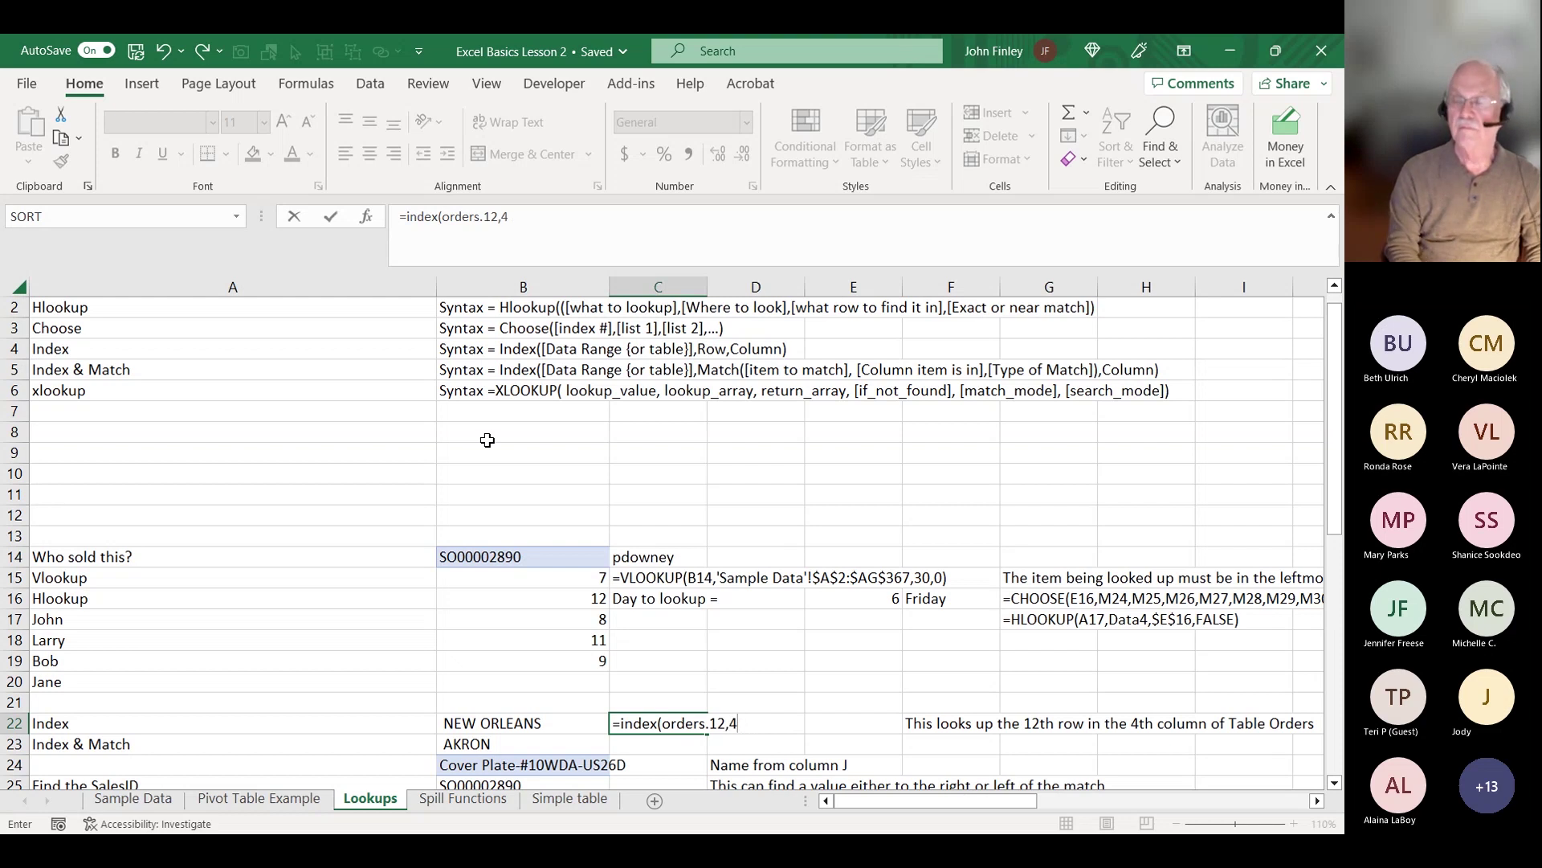
key("BackSpace")
key("BackSpace")
key("BackSpace")
key("BackSpace")
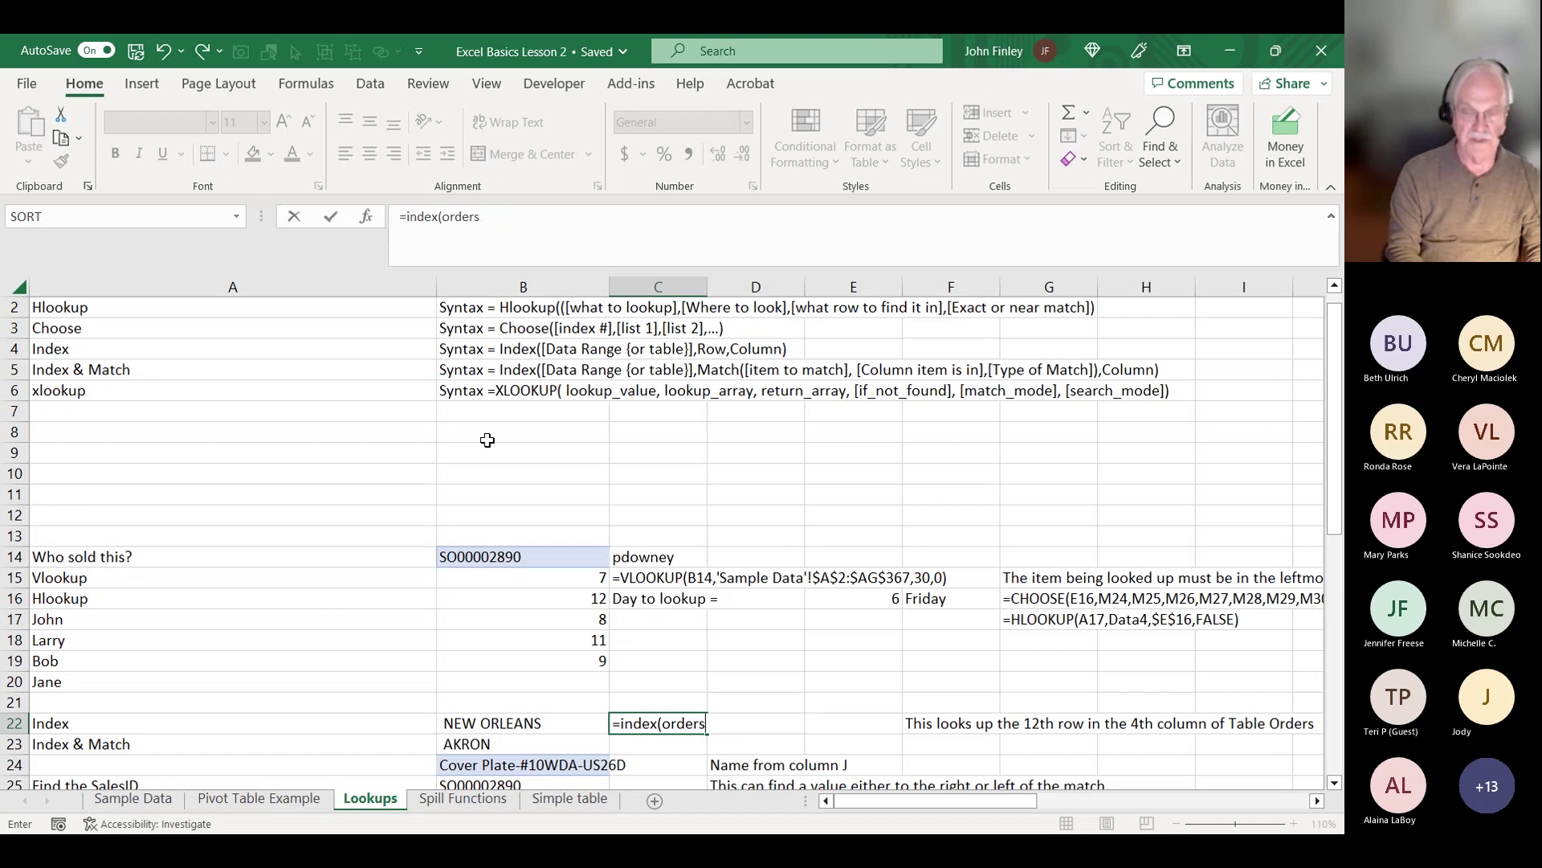
type("12,4")
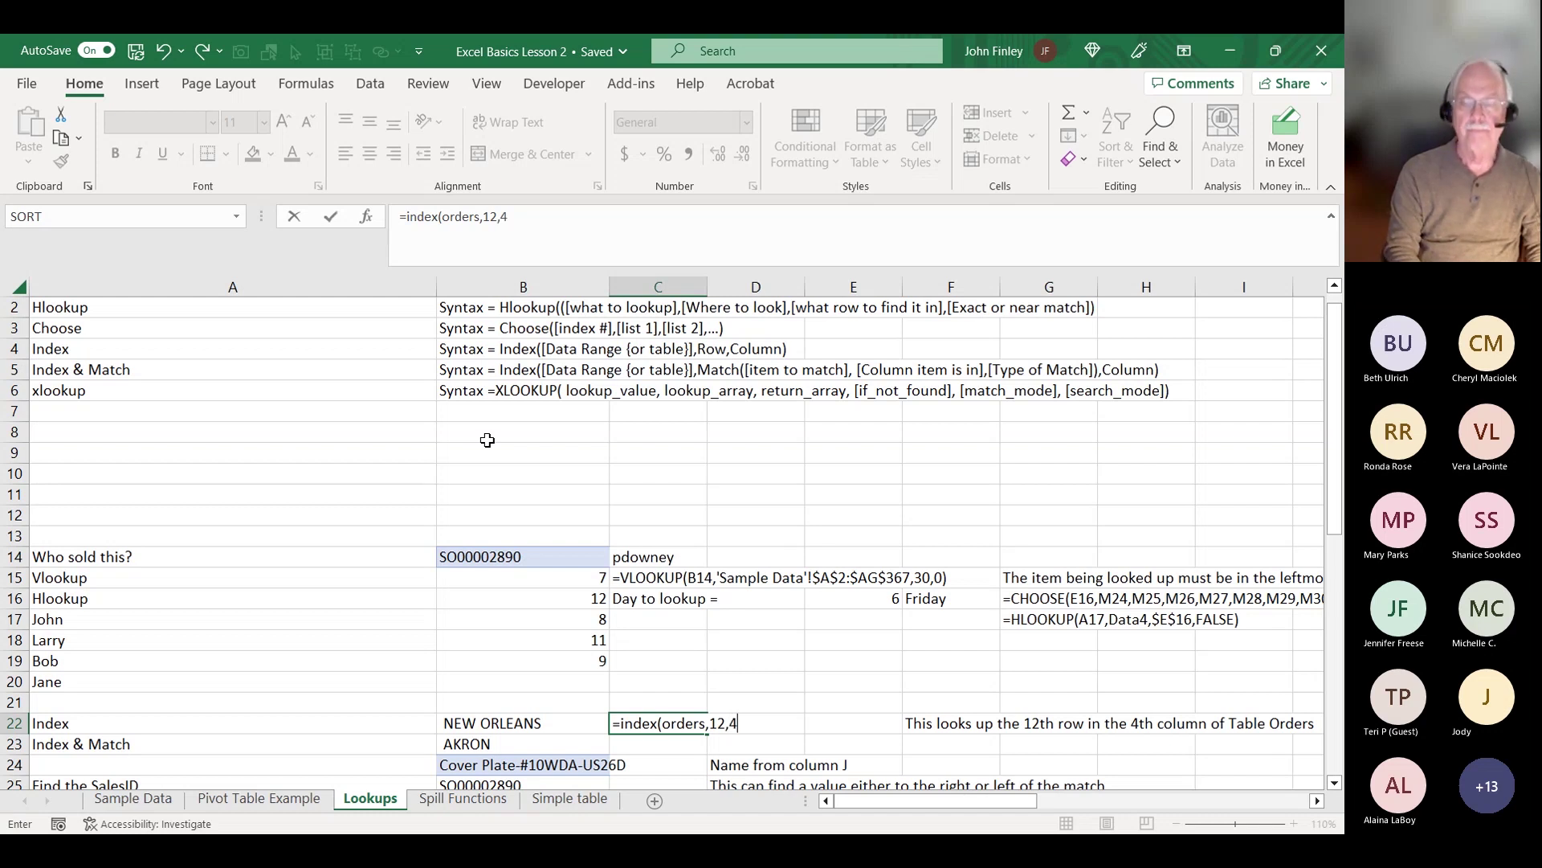
type(")")
key("Return")
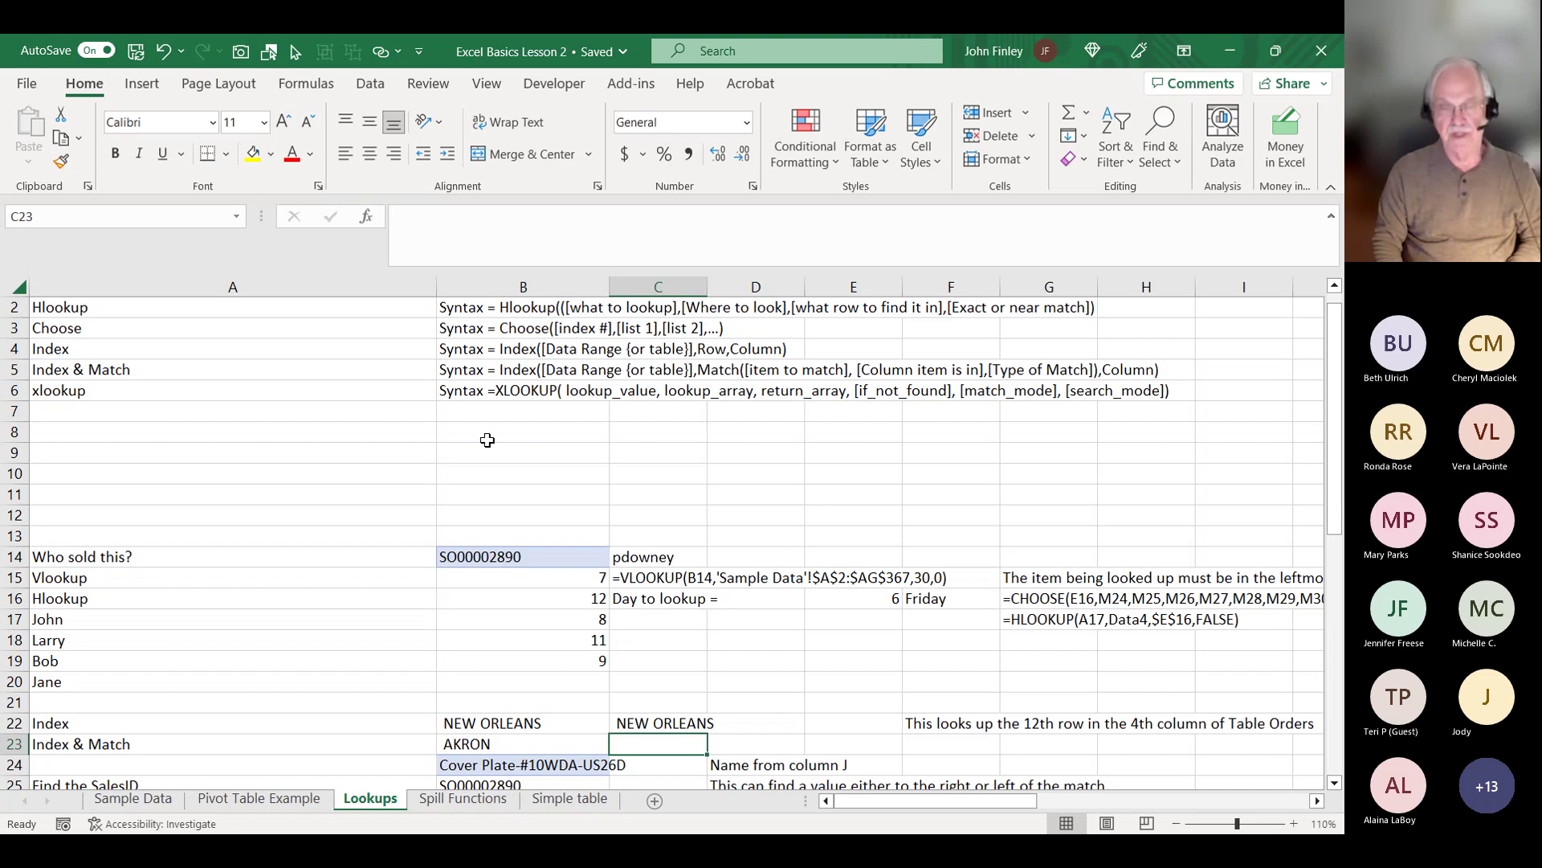
key("Up")
key("Left")
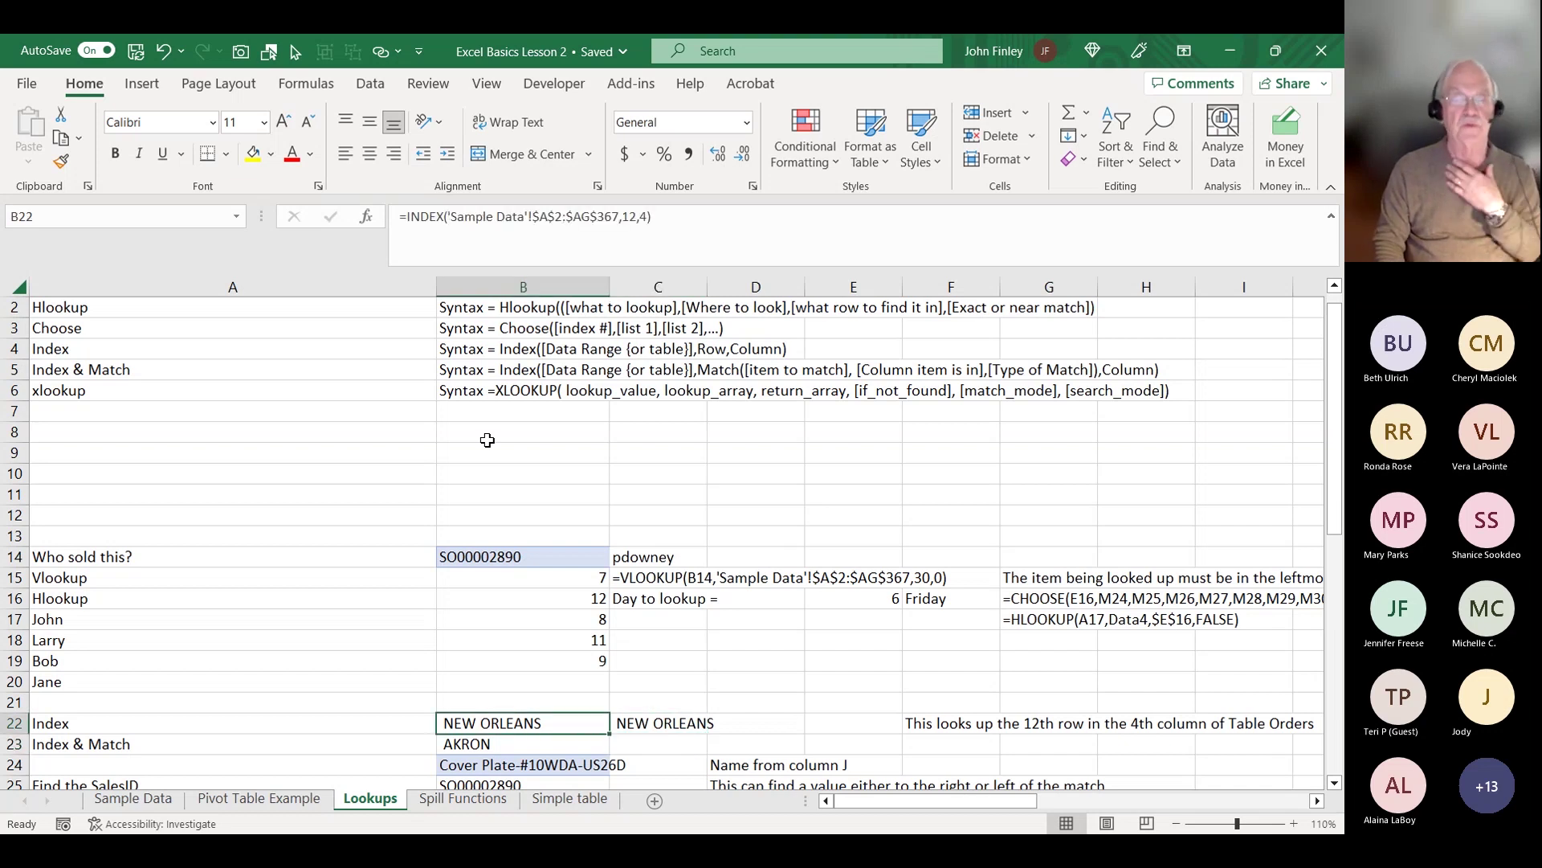
- Replace the formula in C22 with =FORMULATEXT(B22) to display the text of the neighbouring INDEX formula
key("Right")
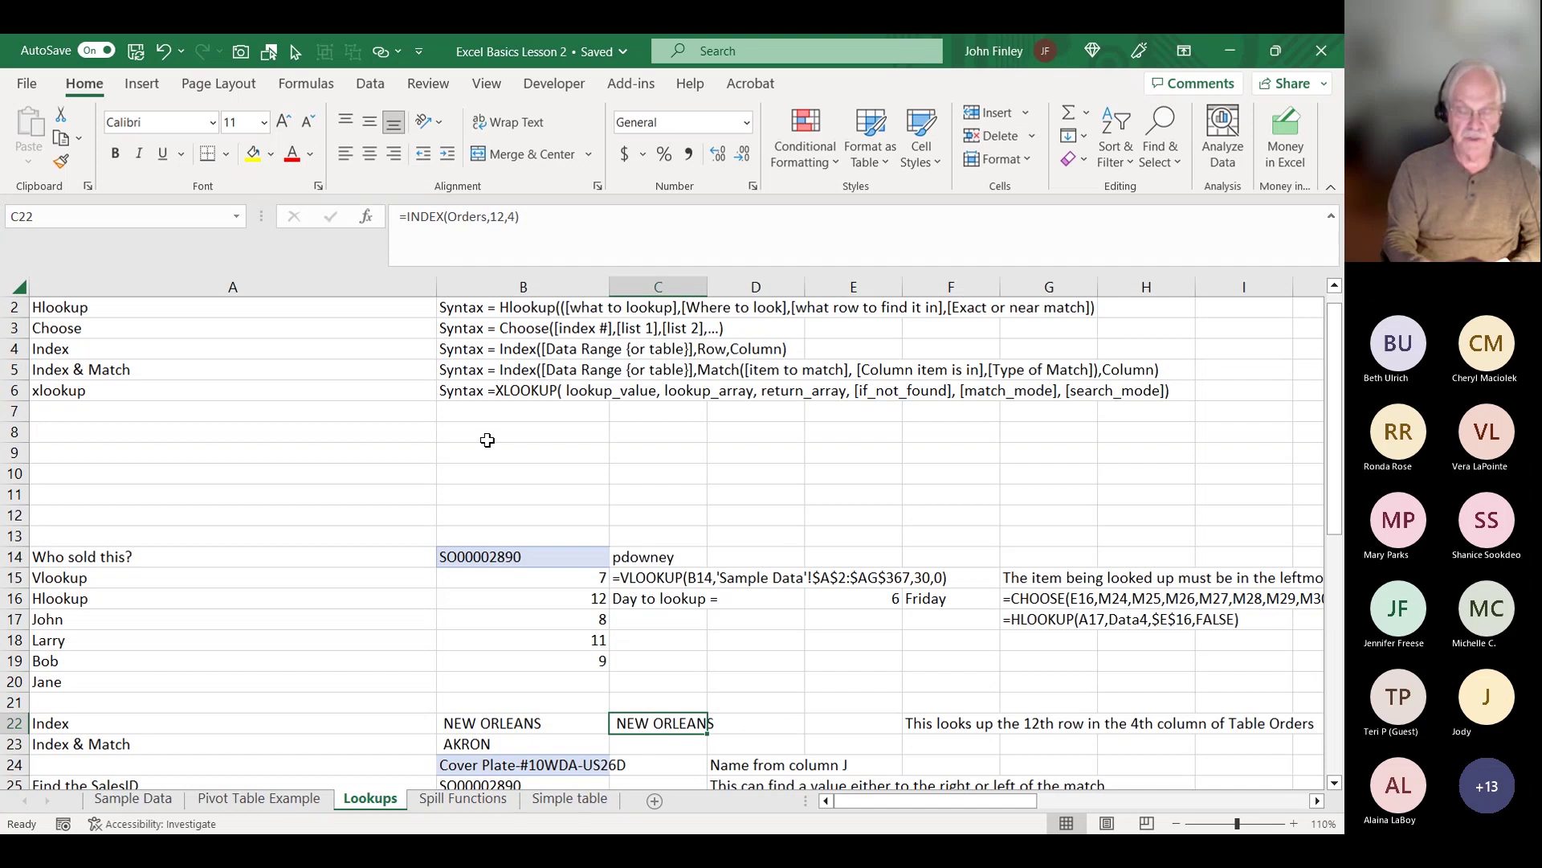
type("=")
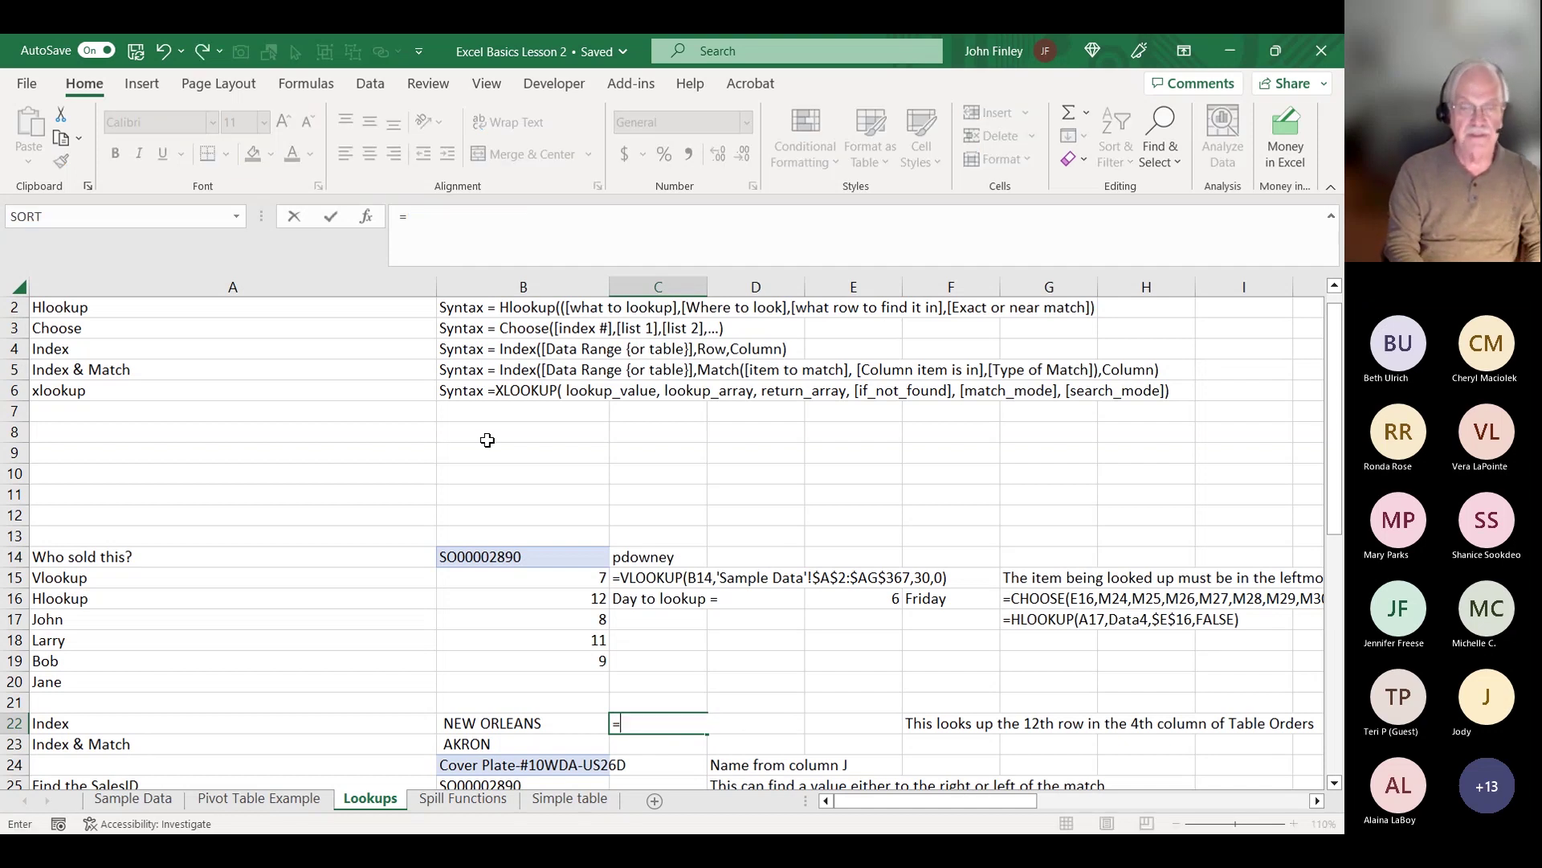
type("fo")
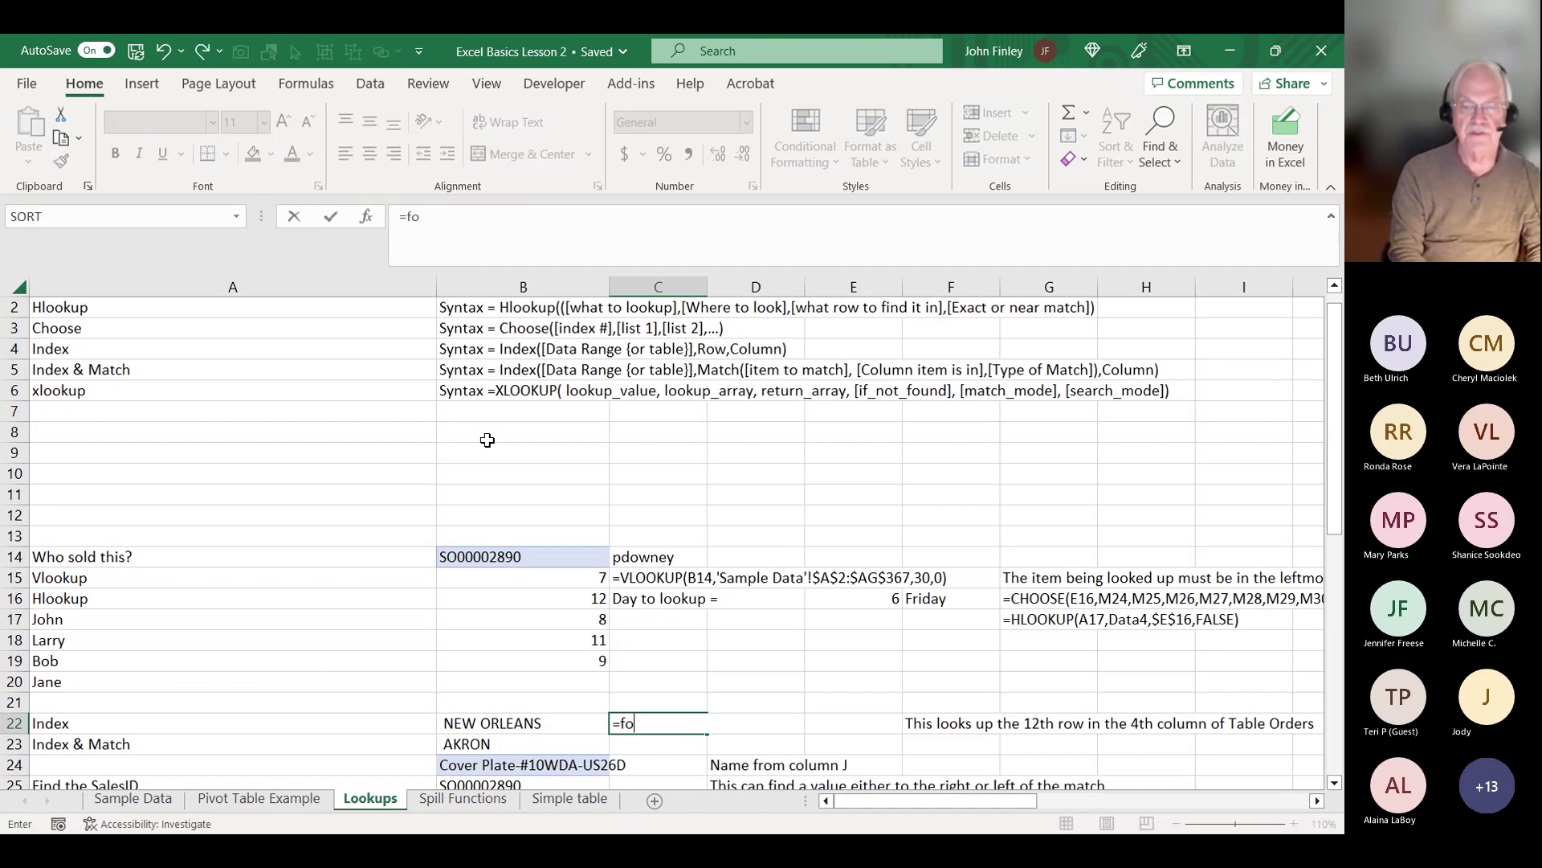
type("rmulatext")
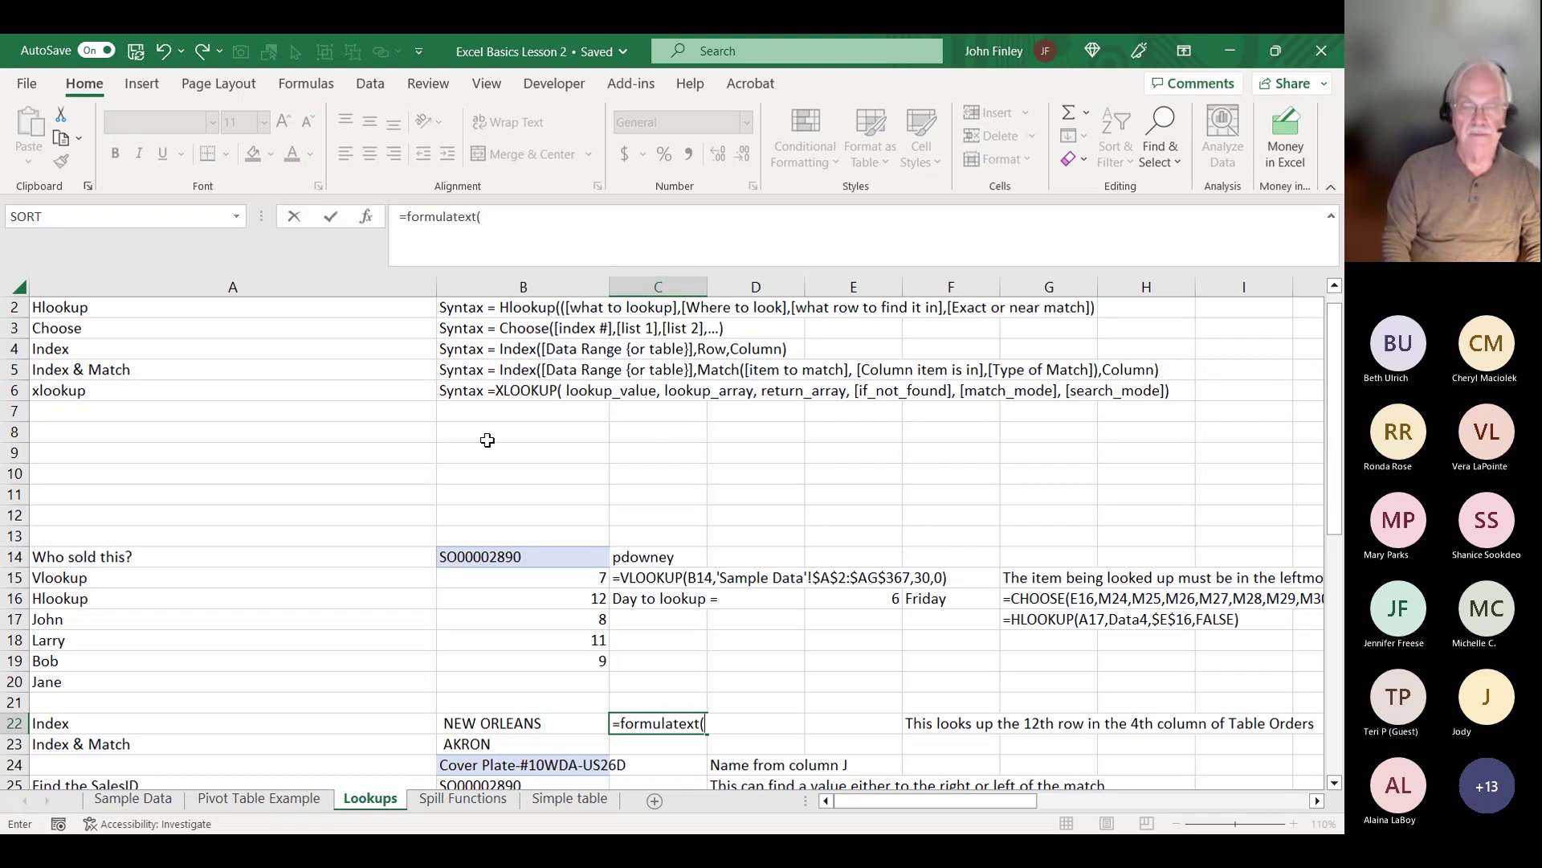
type("(")
key("Left")
type(")")
key("Return")
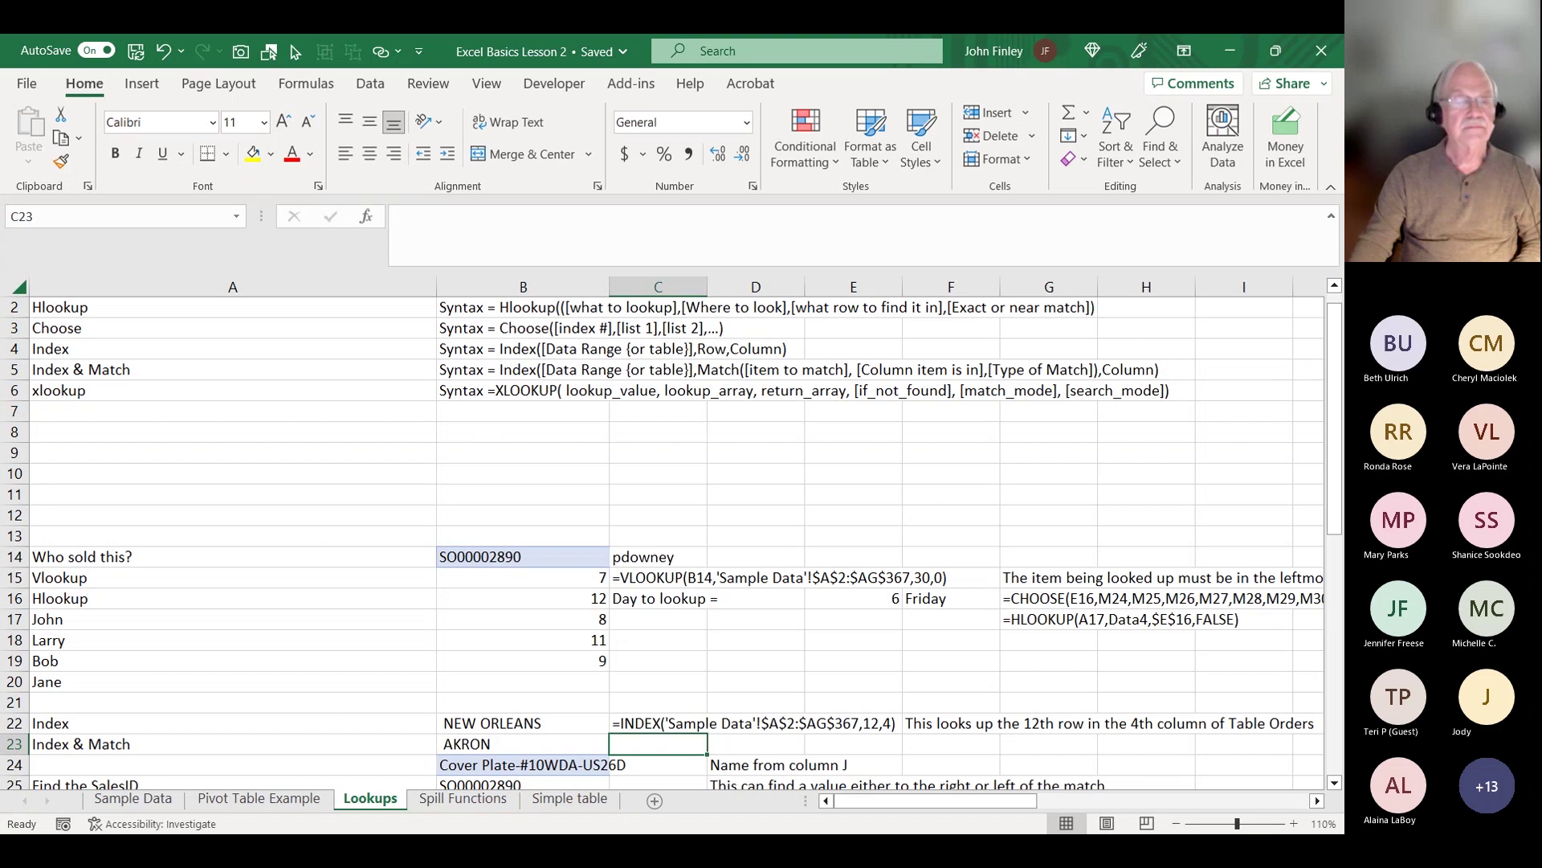
- Check the Sample Data table, then return to the Lookups sheet and view the Index & Match examples below row 22
left_click(114, 800)
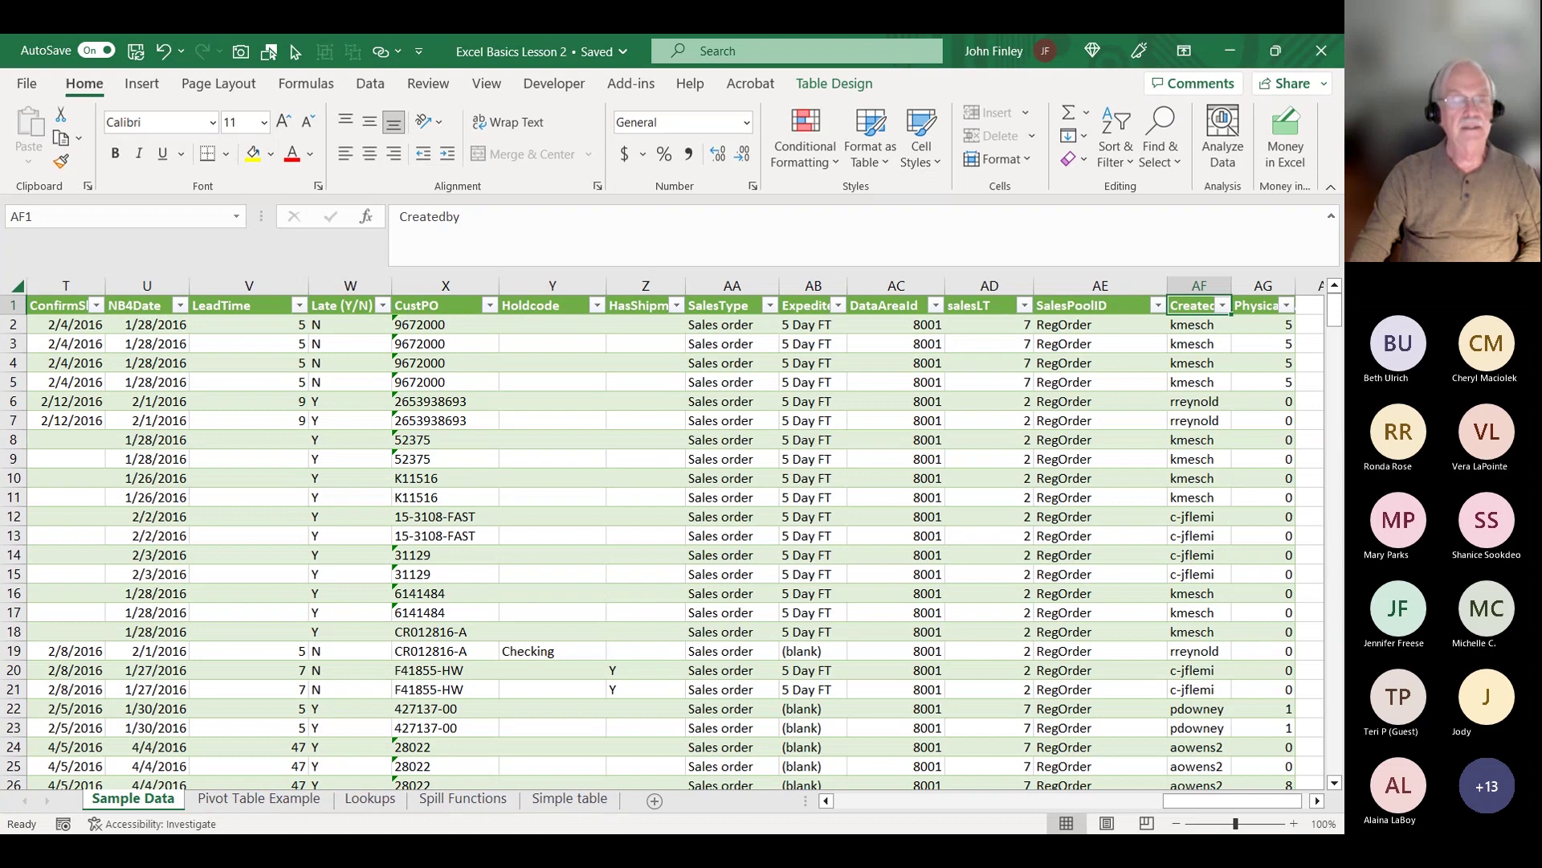
left_click(370, 799)
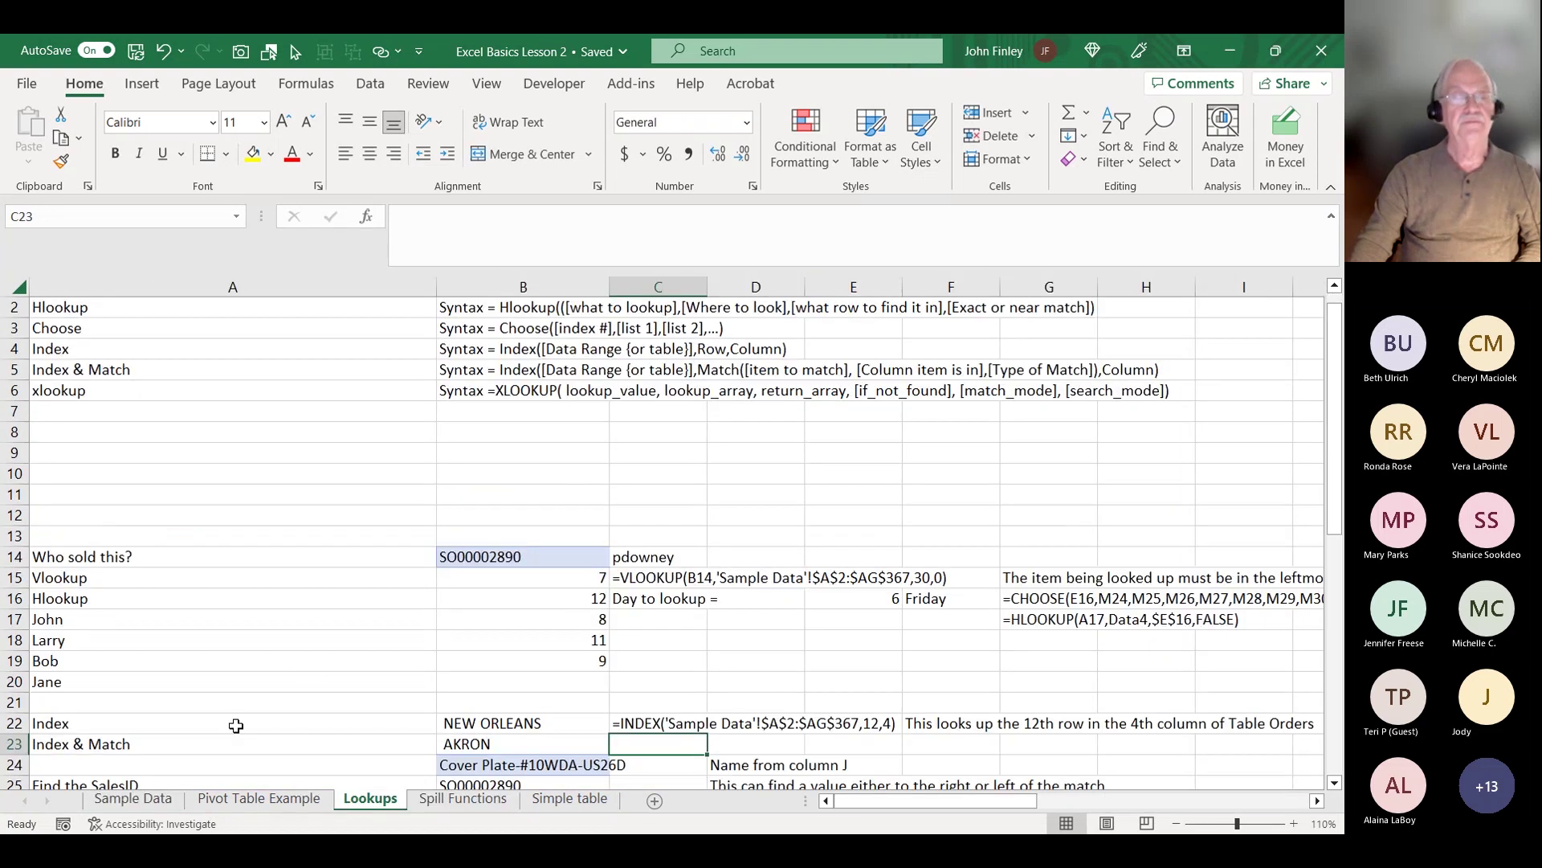
left_click(233, 683)
scroll(373, 766, "down", 2)
scroll(374, 763, "up", 2)
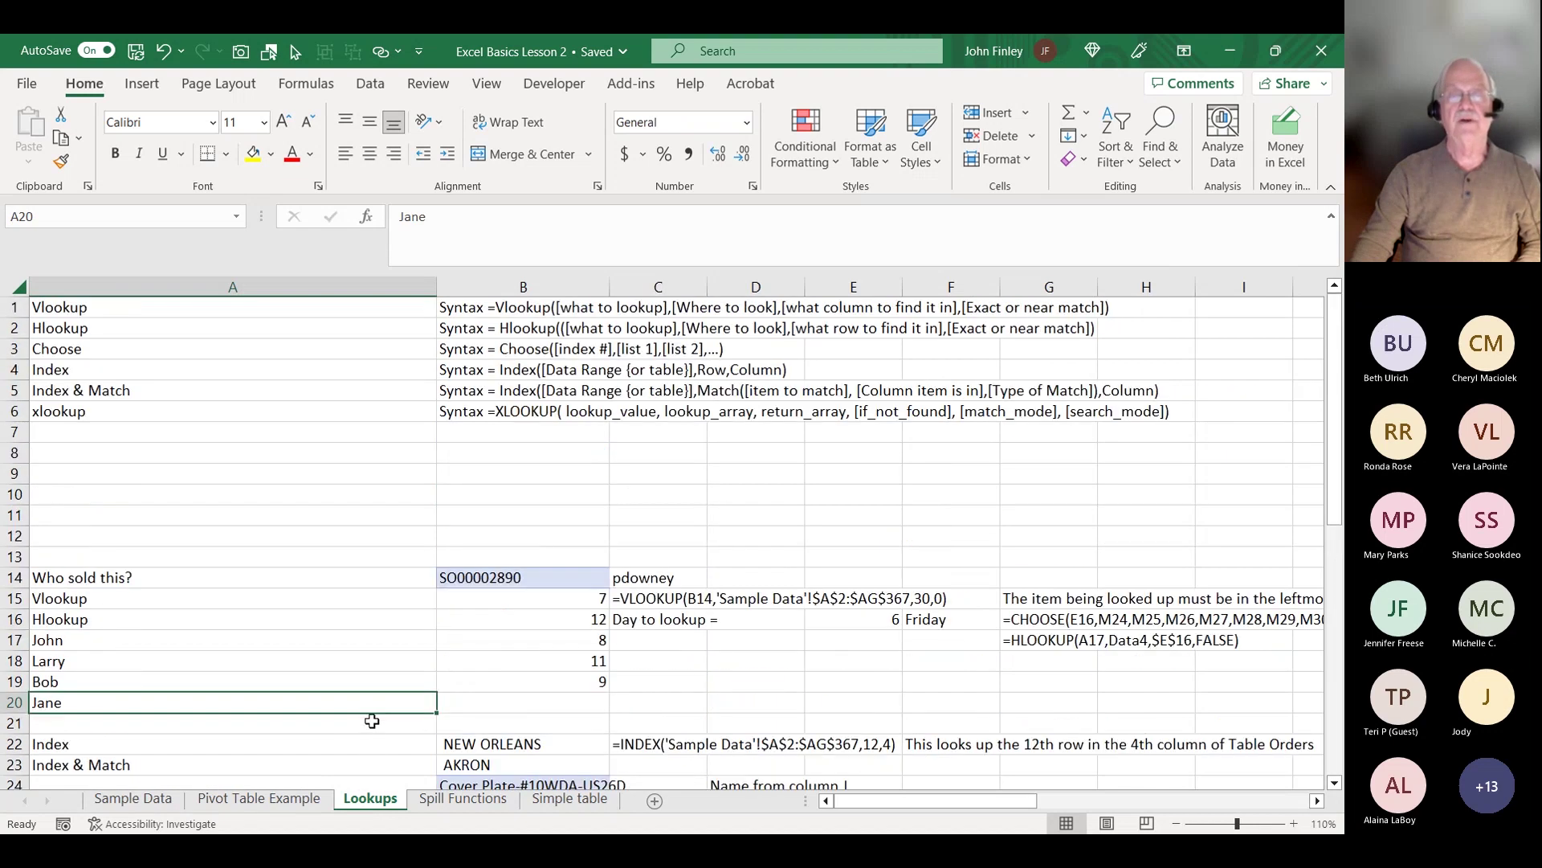
scroll(371, 735, "down", 4)
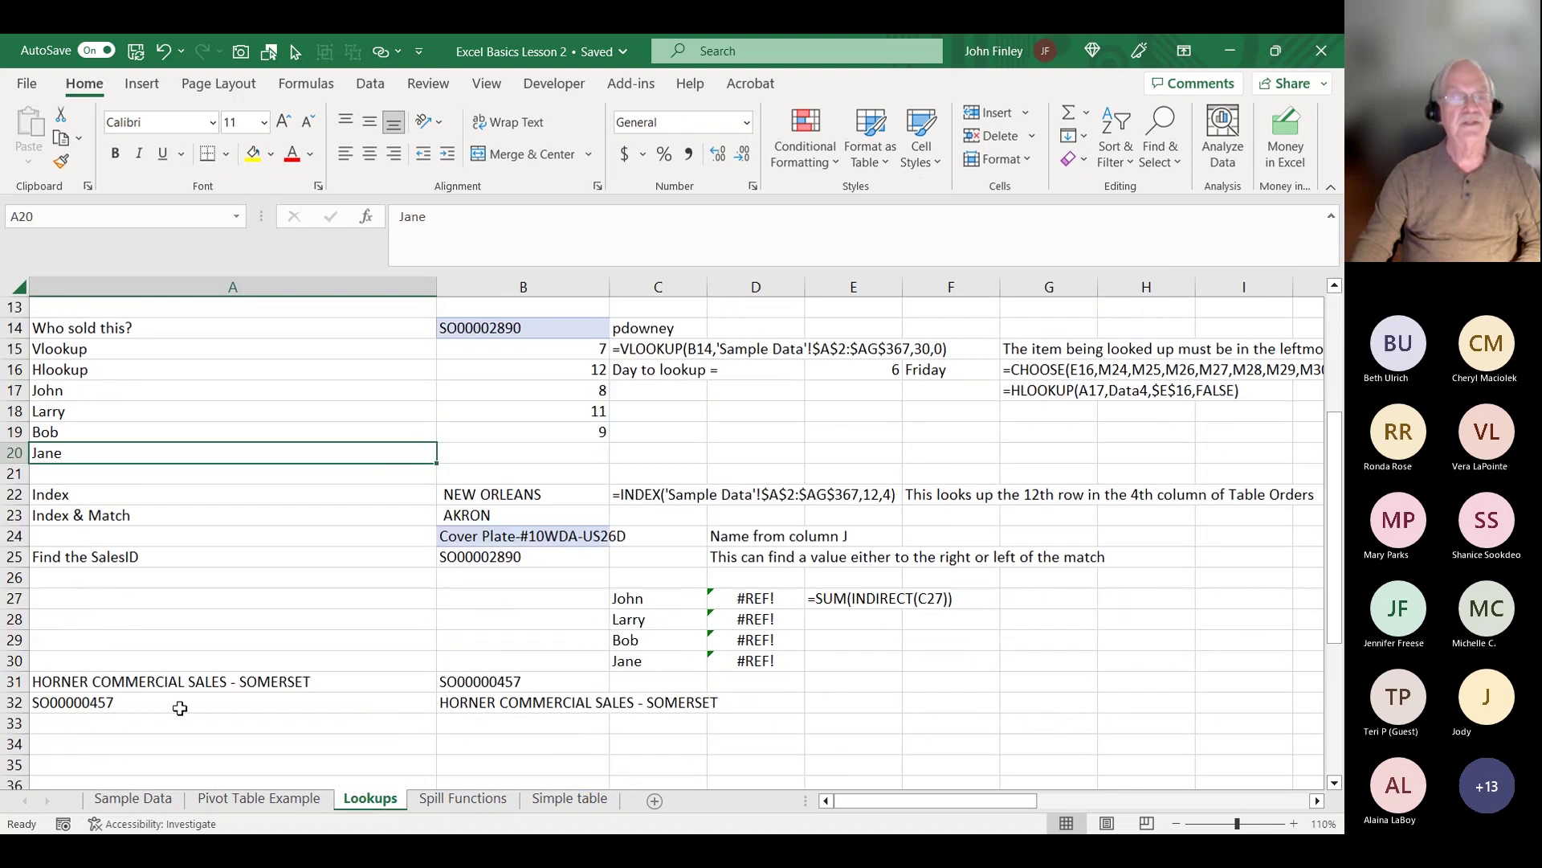
- Examine the XLOOKUP formula in B31 against the Sample Data columns and the xlookup syntax note in row 6
left_click(484, 682)
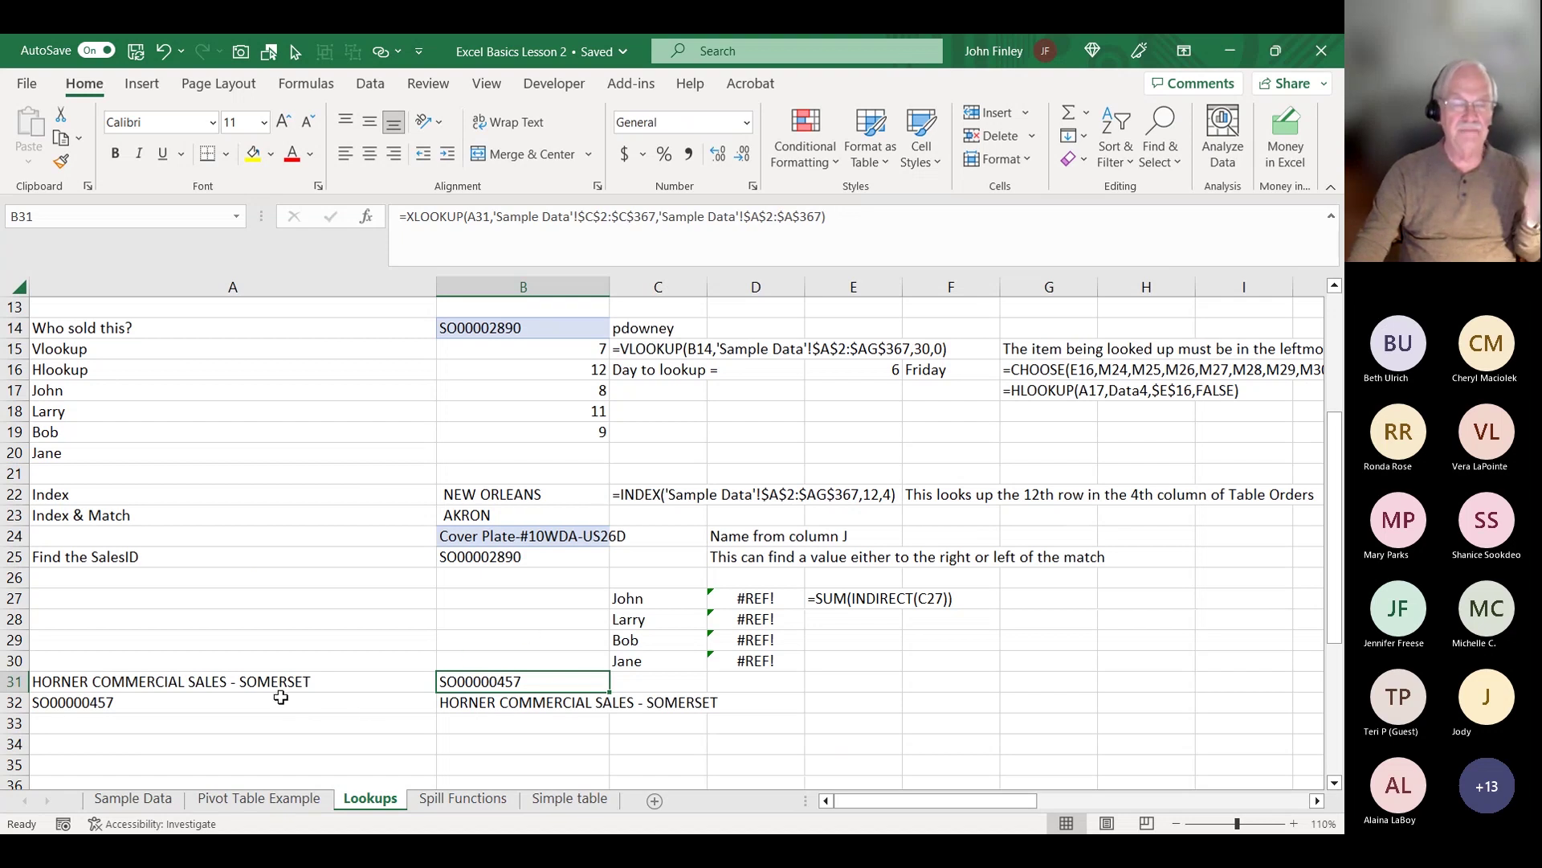
left_click(121, 799)
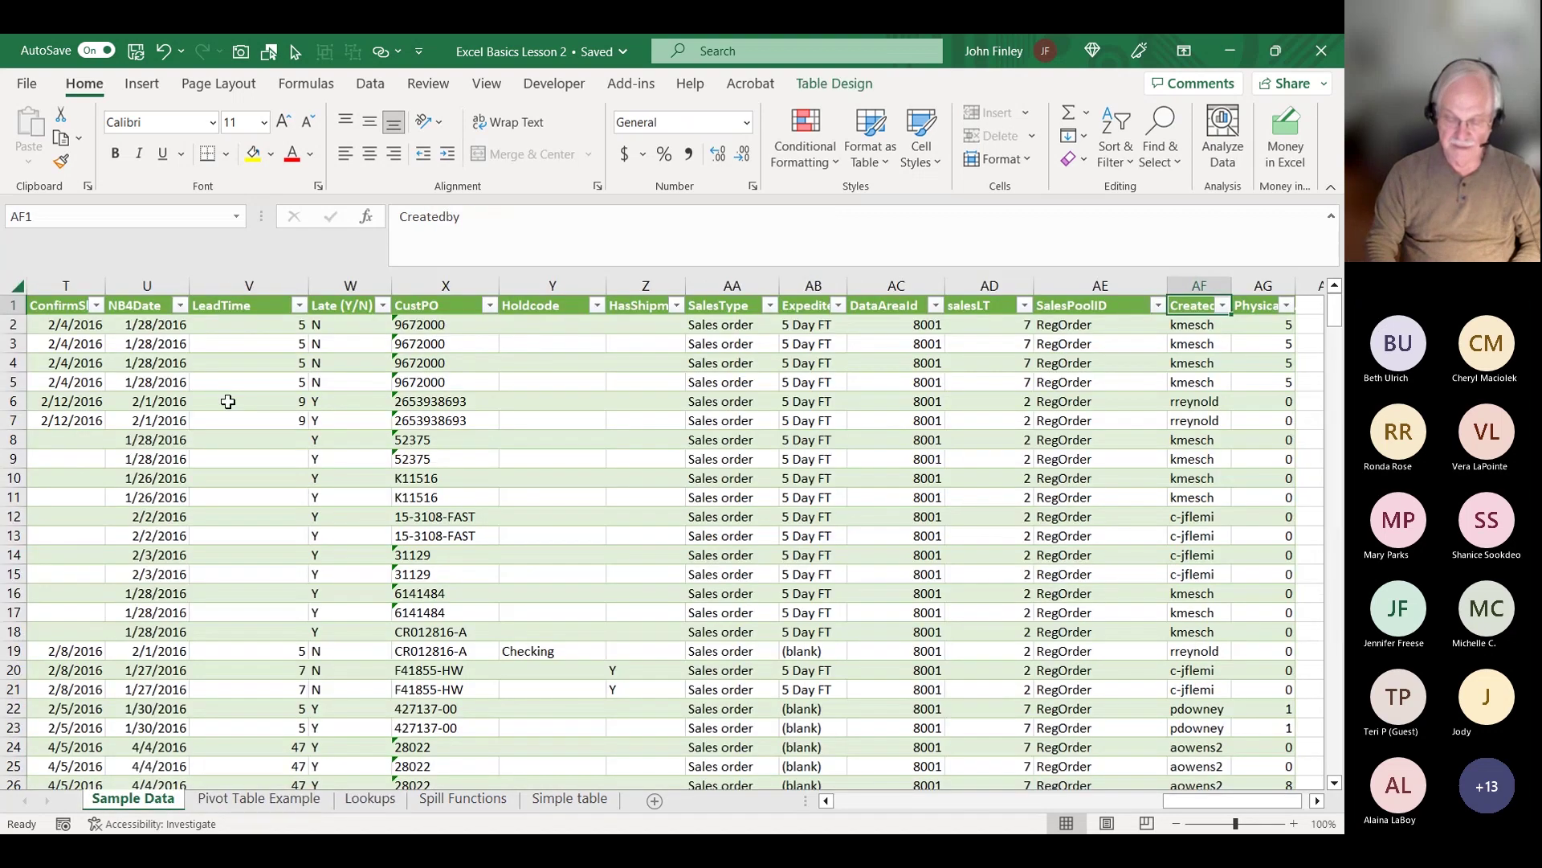
key("ctrl+Home")
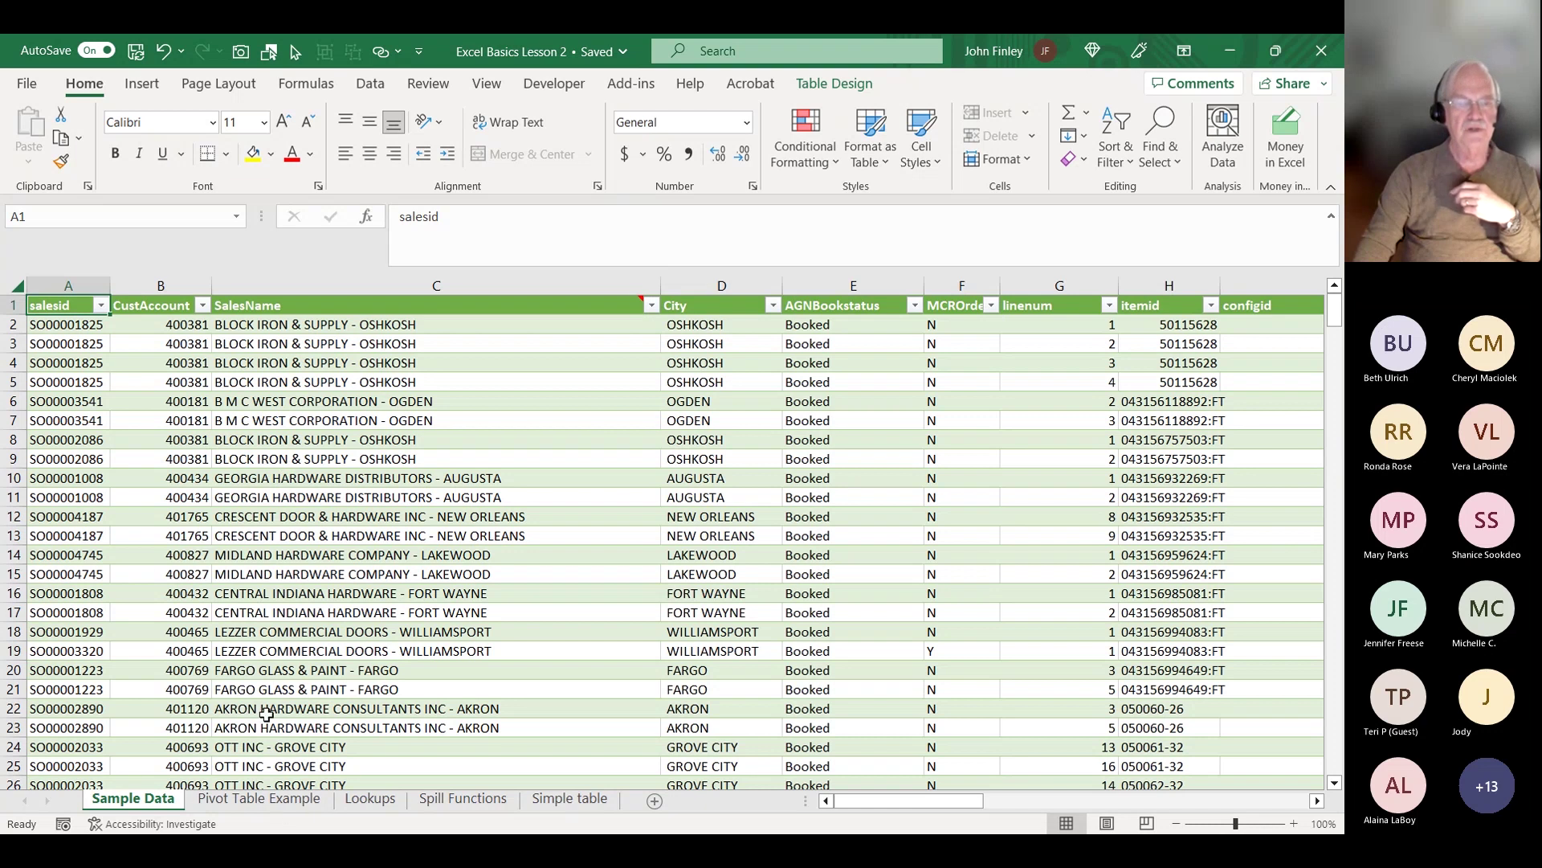
left_click(372, 799)
scroll(160, 519, "up", 4)
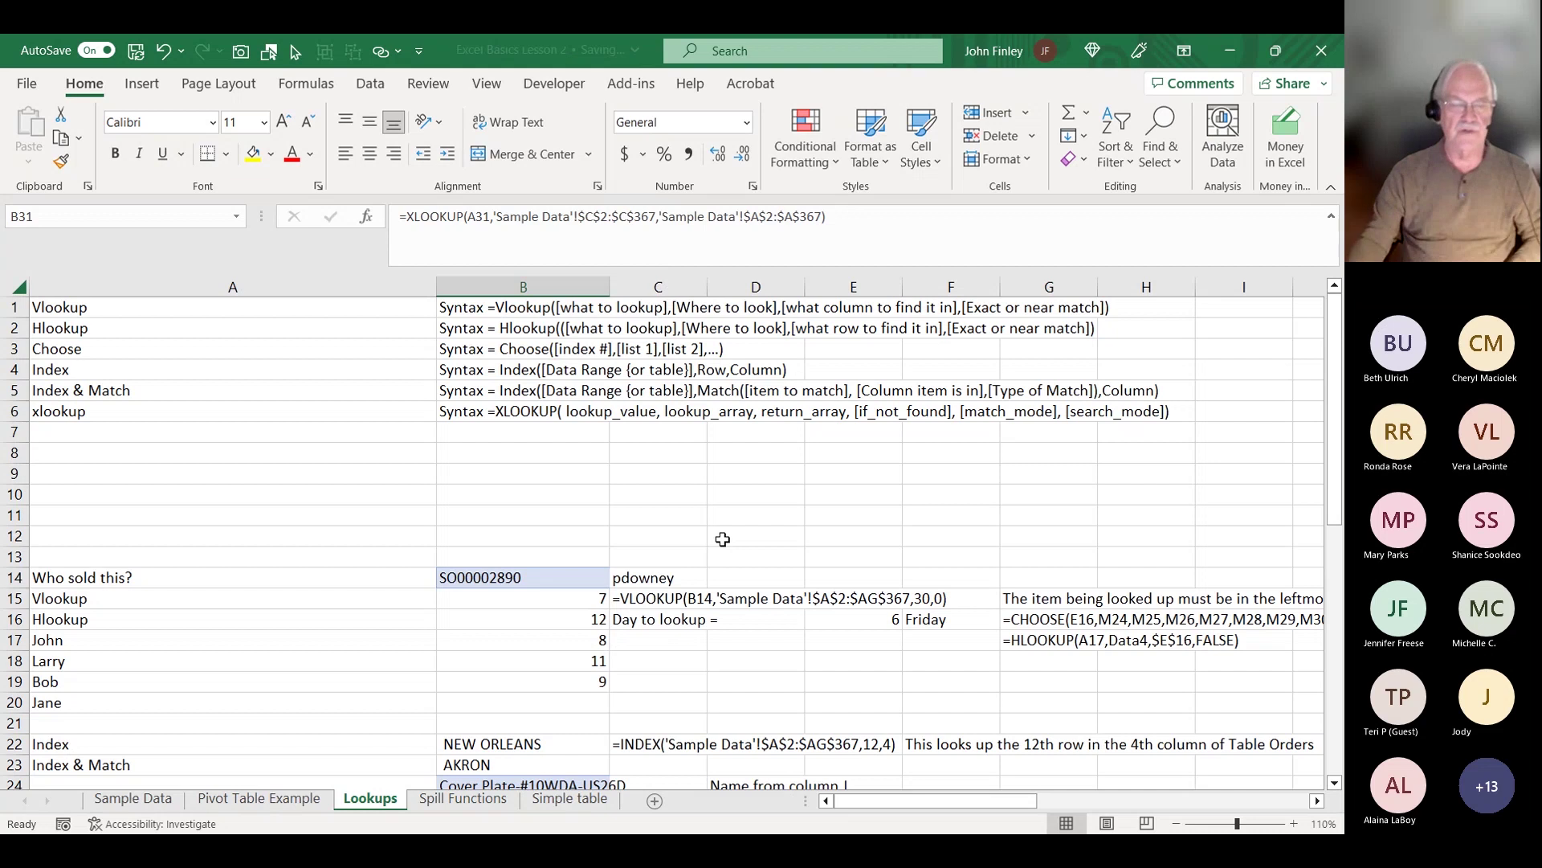
scroll(483, 720, "down", 4)
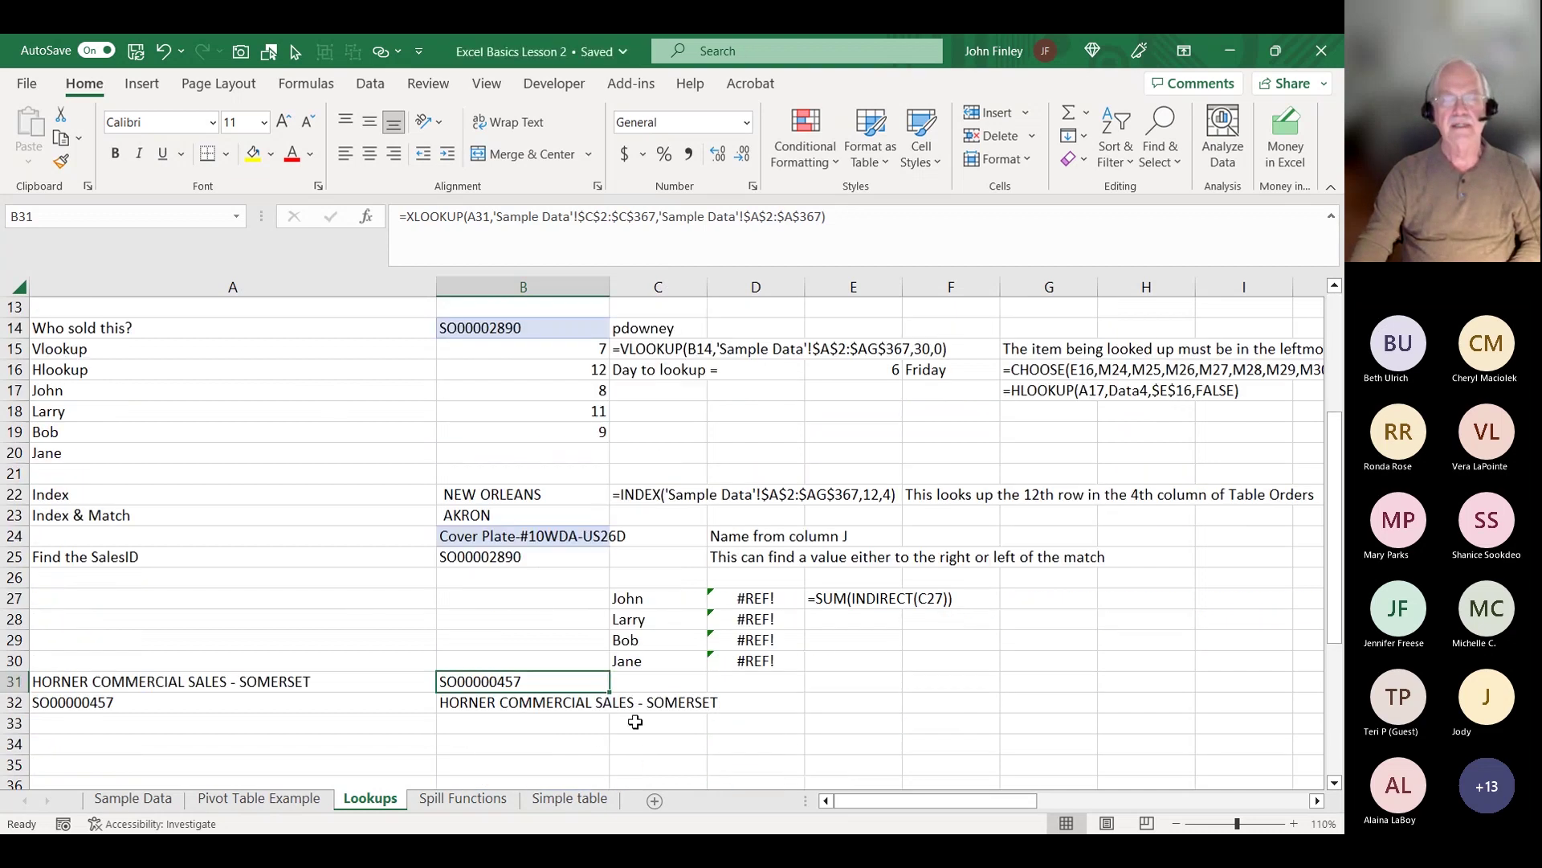
- Enter =FORMULATEXT(B31) in C31 to display the text of the neighbouring XLOOKUP formula
left_click(637, 689)
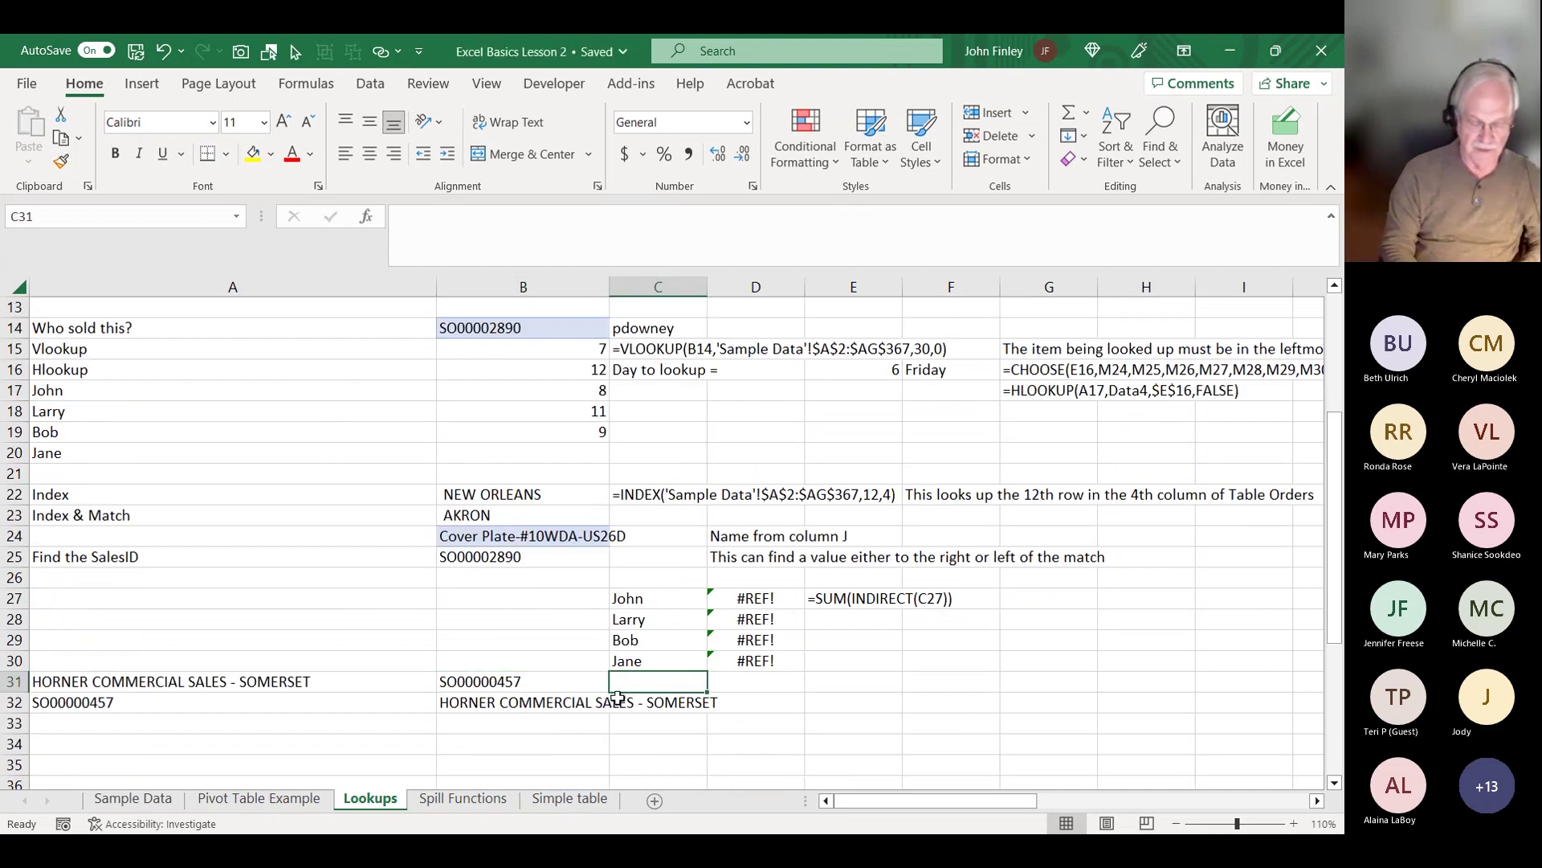
type("=formulatex")
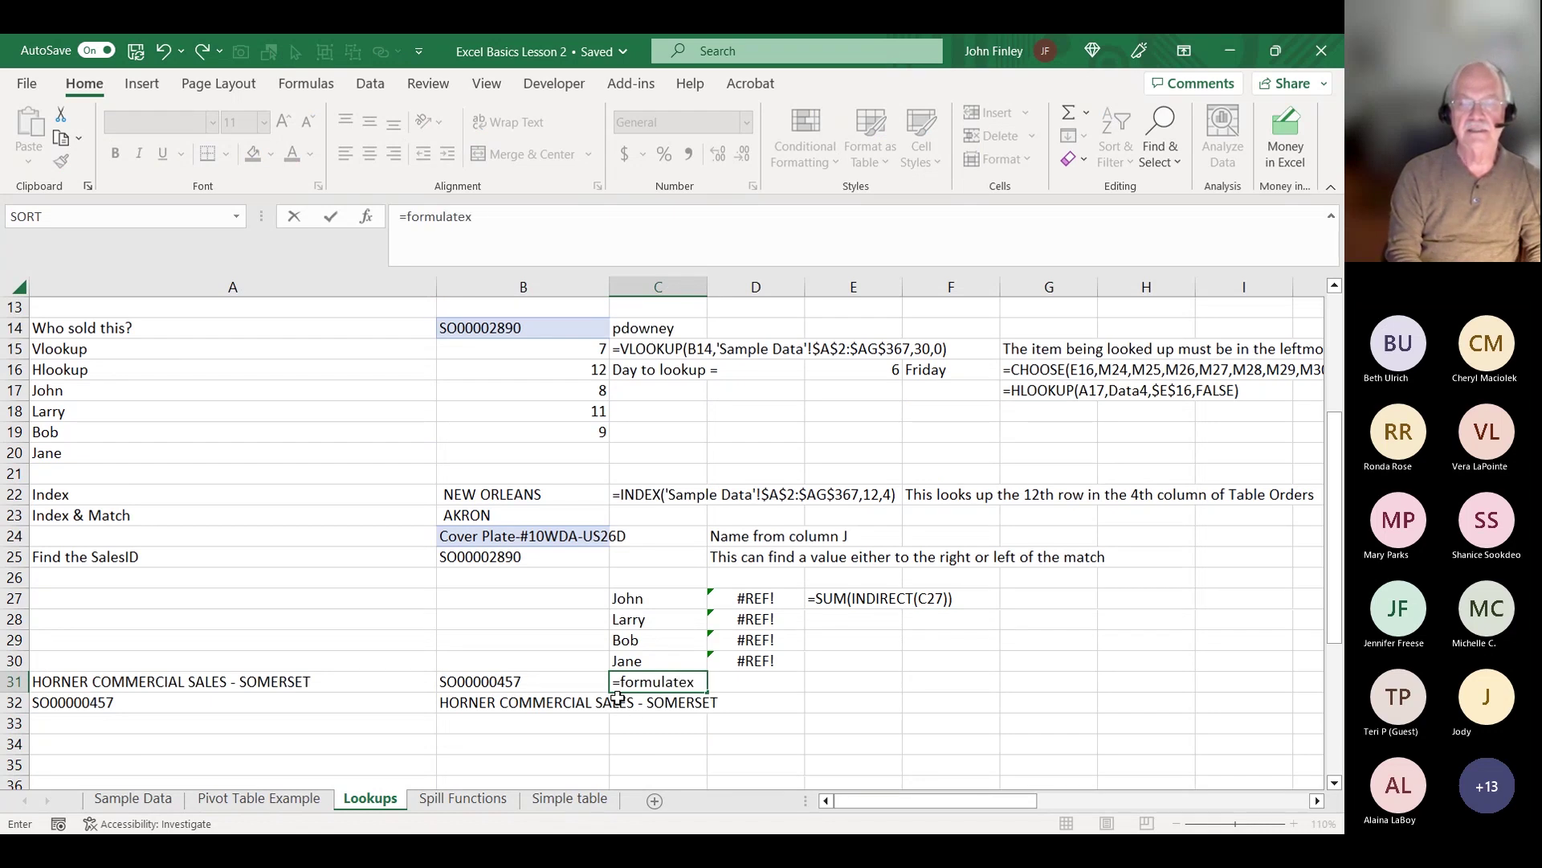
type("t(")
key("Left")
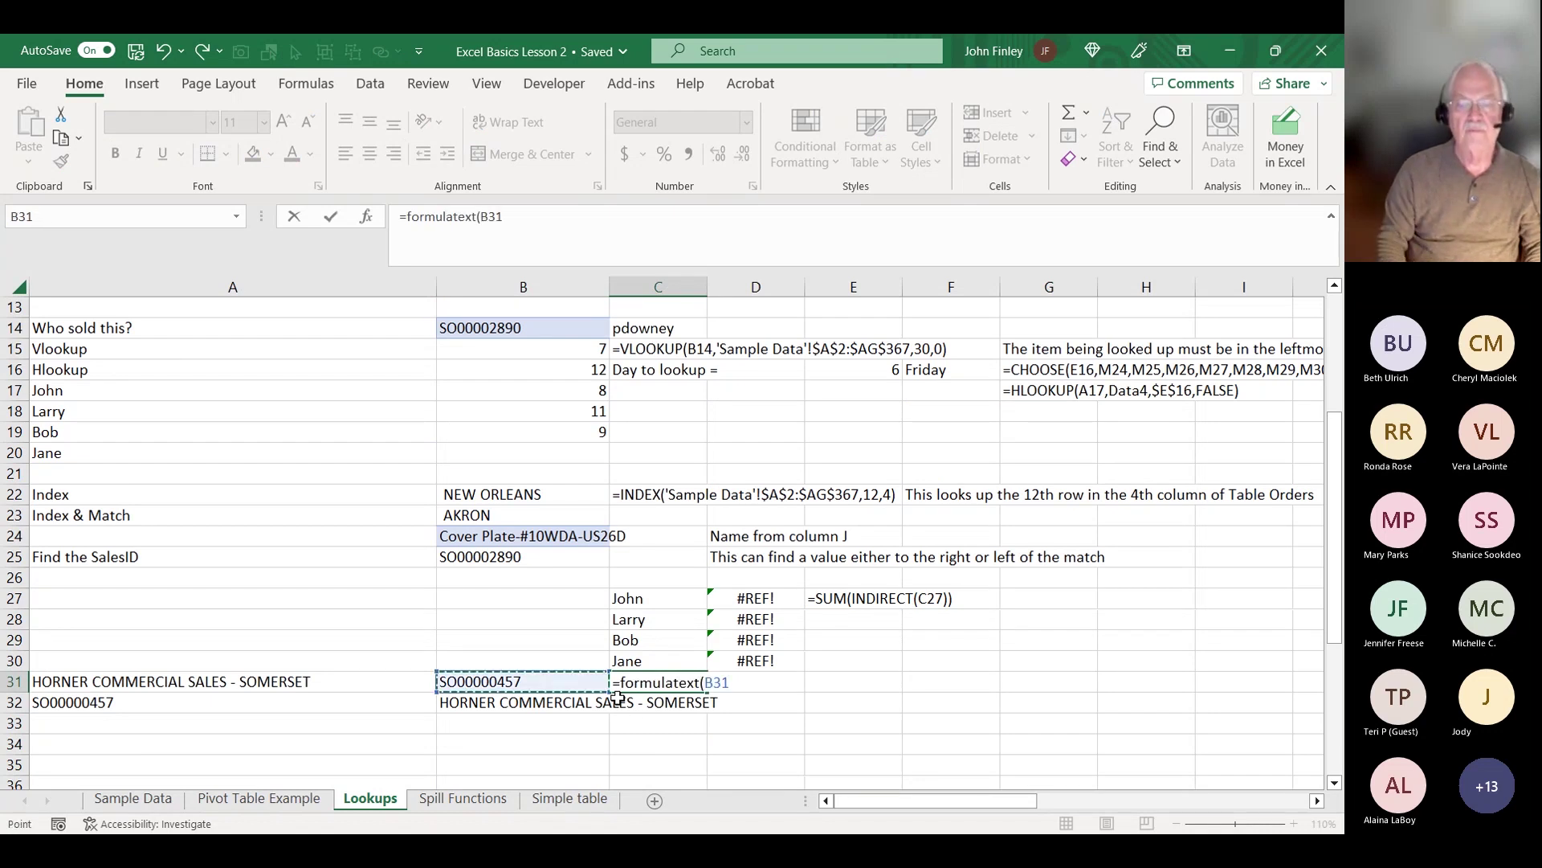
type(")")
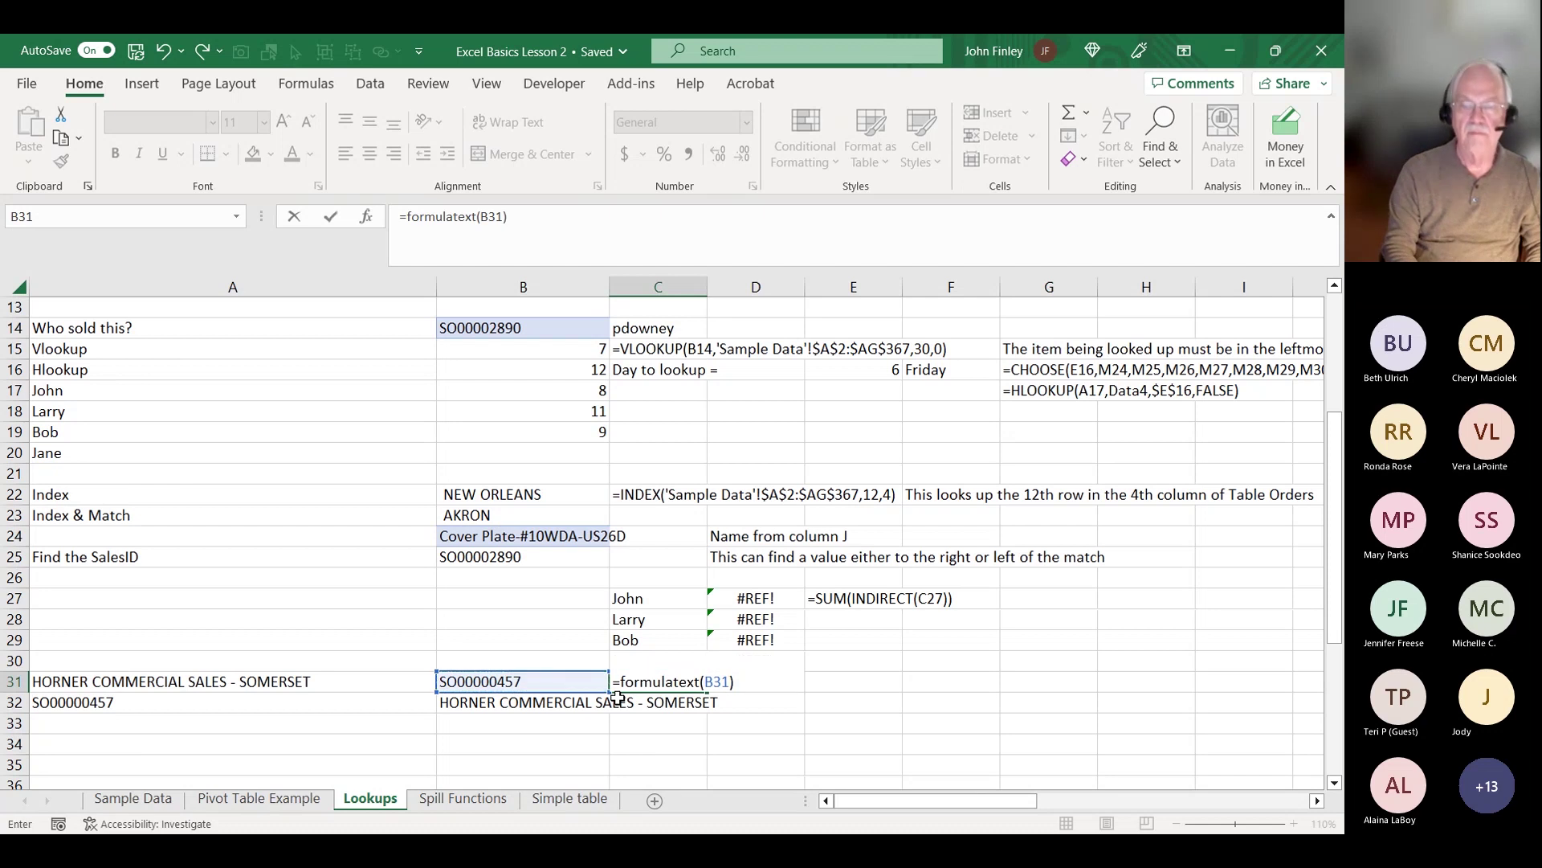
key("Return")
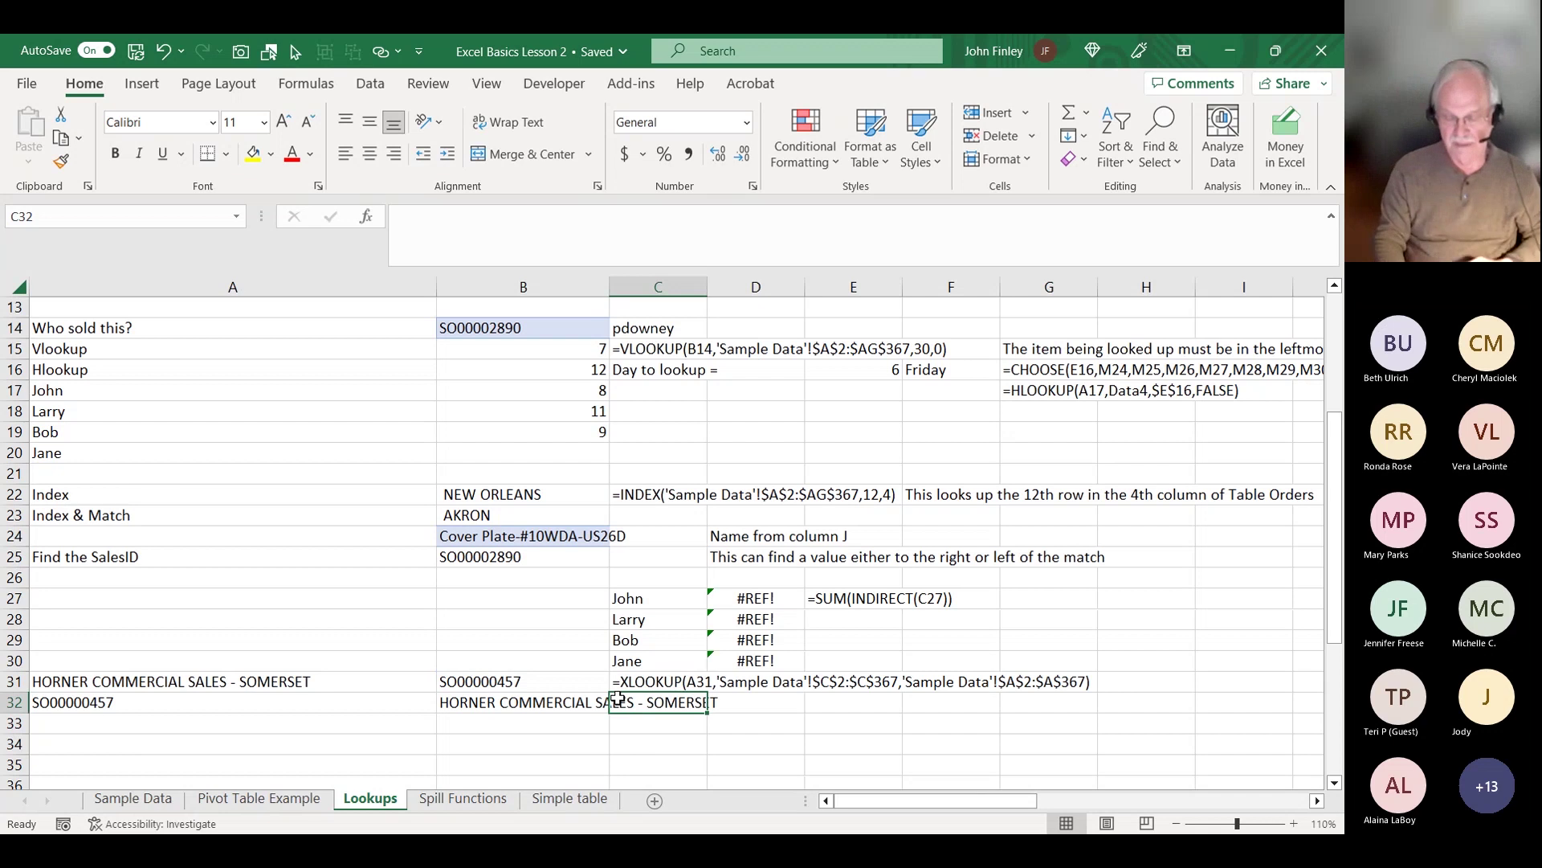
- Replace the formula in B31 with =XLOOKUP(A31,Orders[SalesName],Orders[salesid],"Not Found")
key("Up")
key("Left")
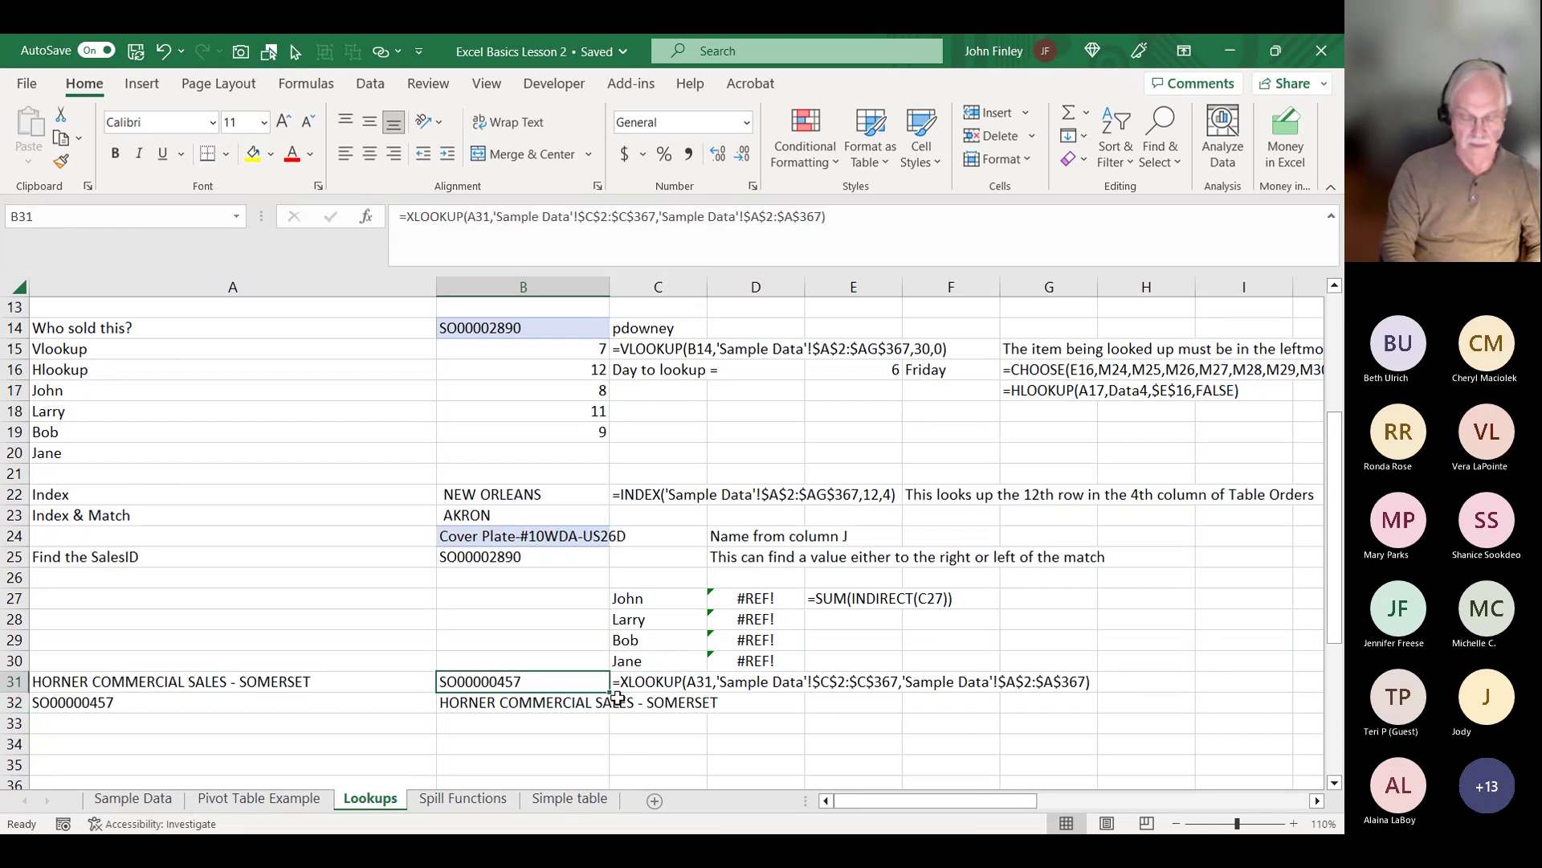
type("=xloop")
key("BackSpace")
type("kup(")
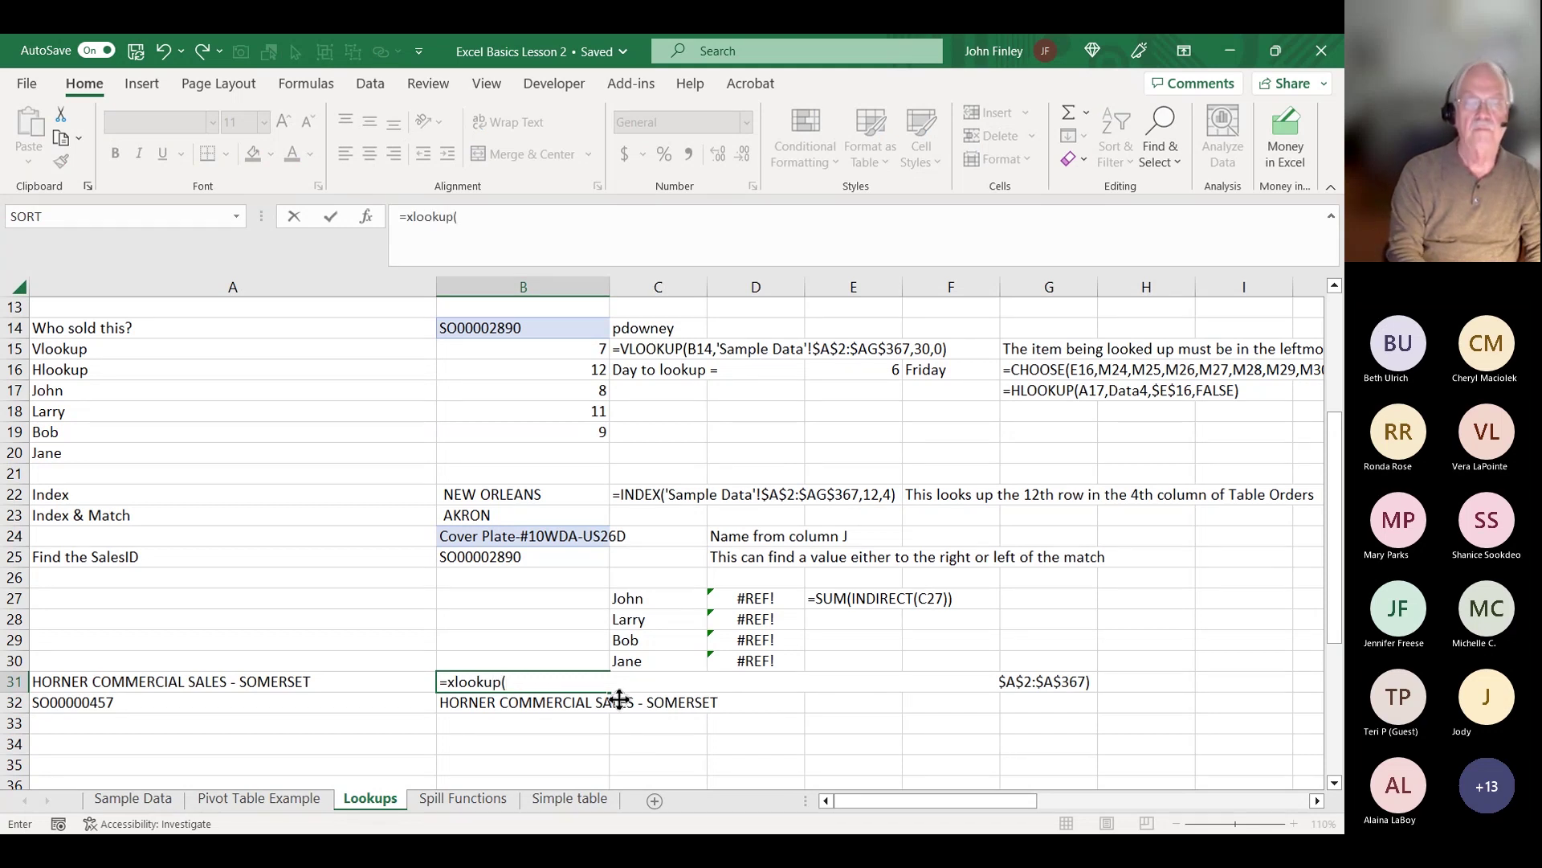
key("Left")
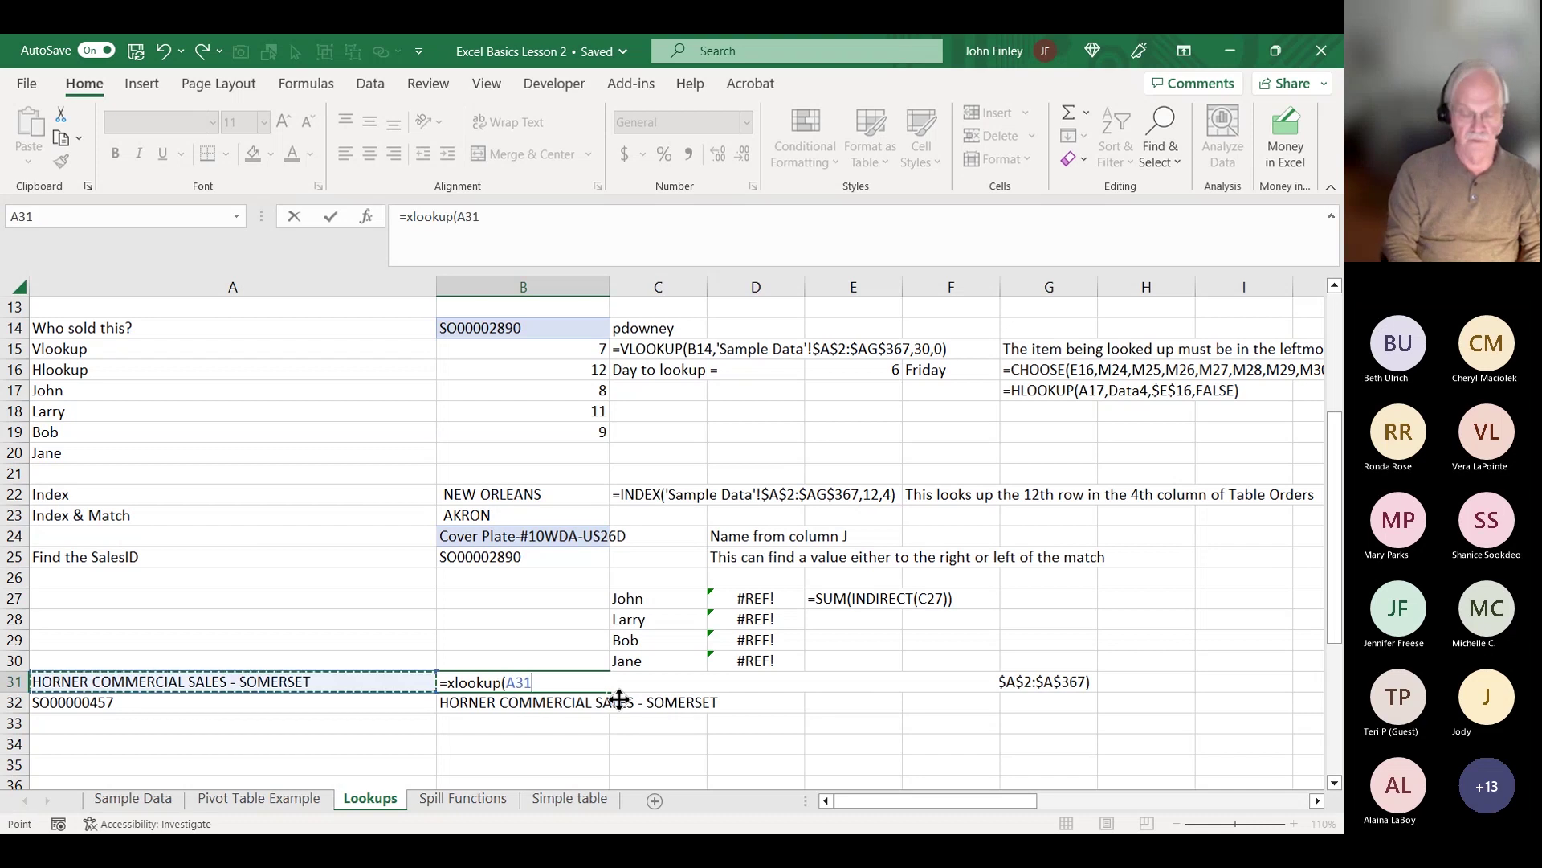
type(",Orders")
type("[")
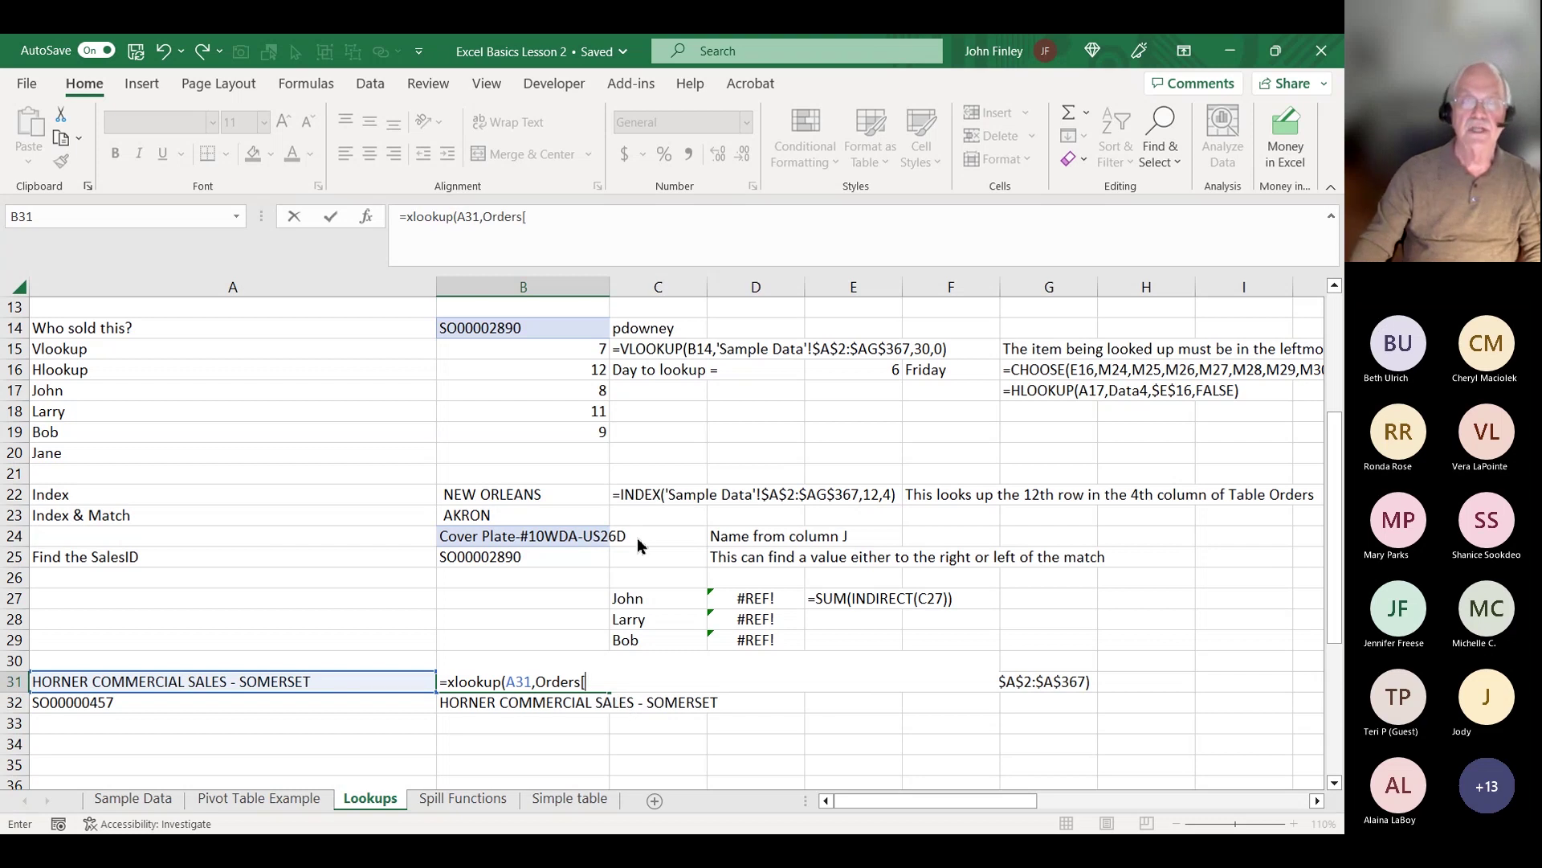
type("SalesName")
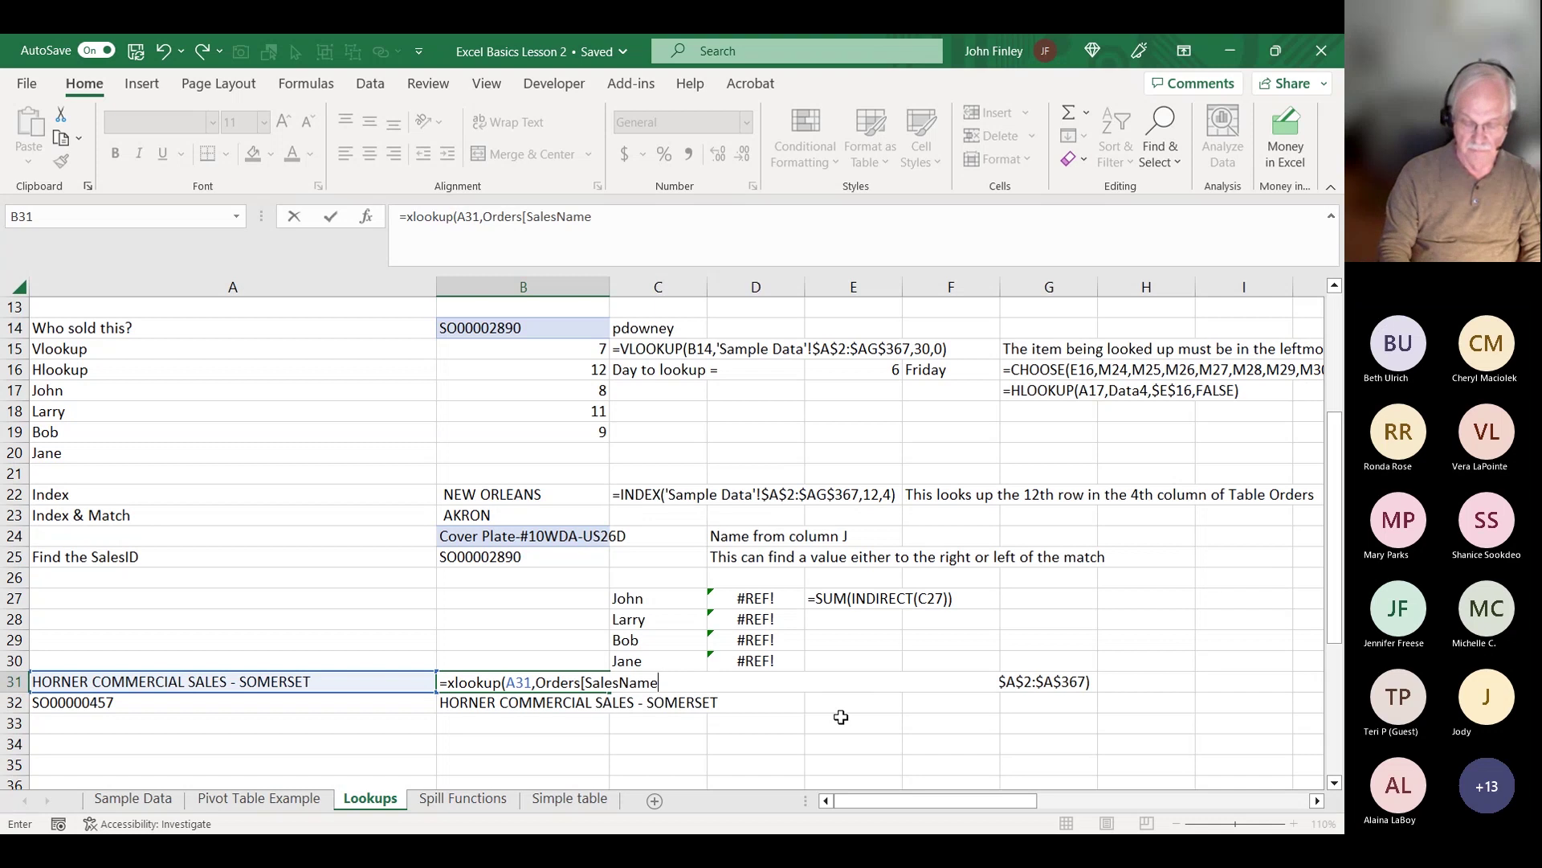
type("]")
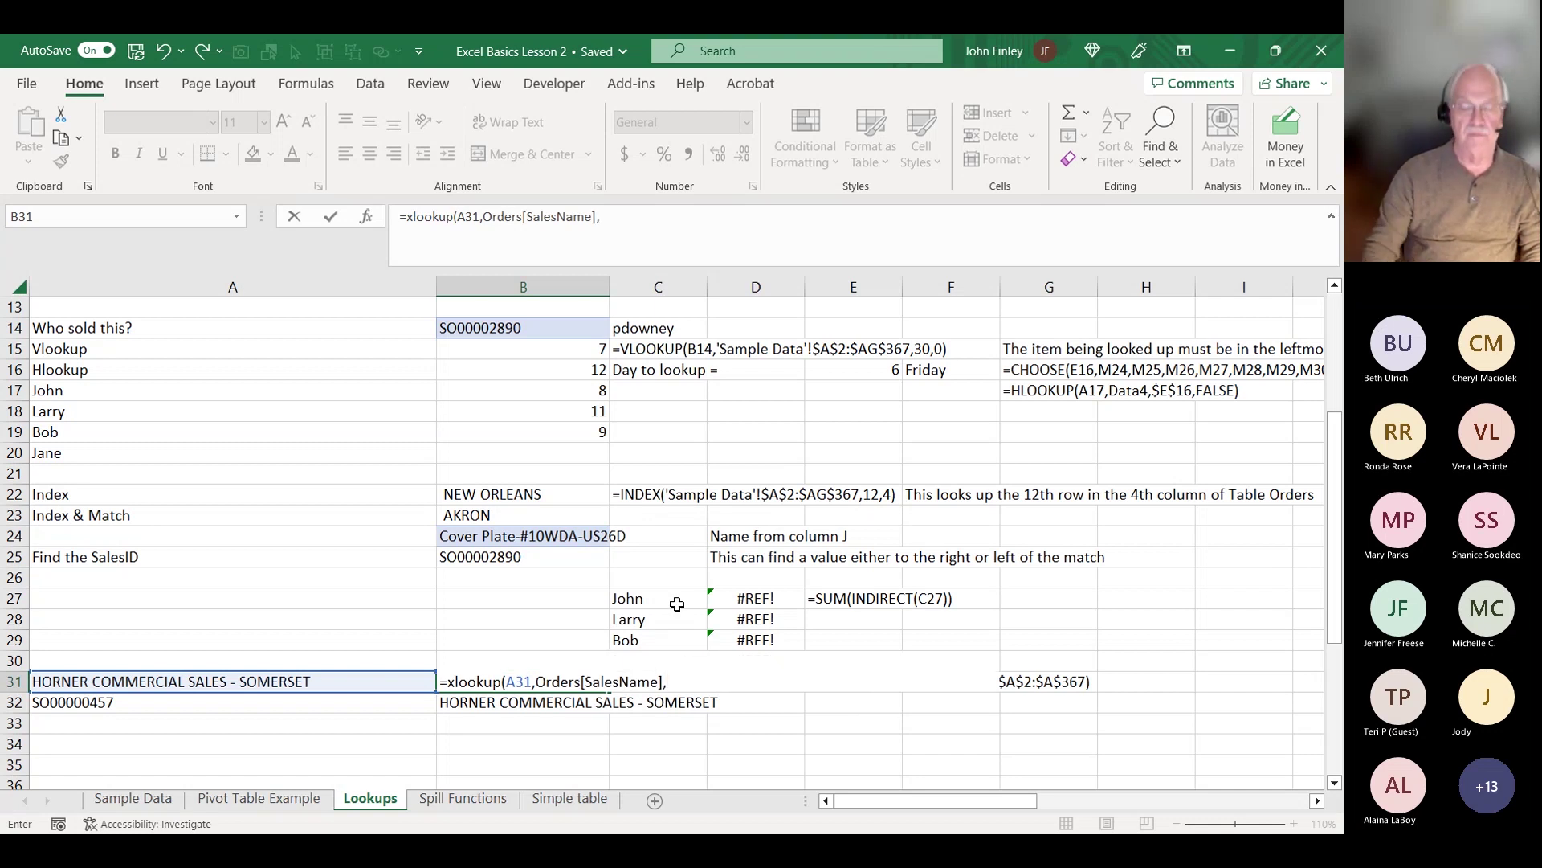
type(",Order")
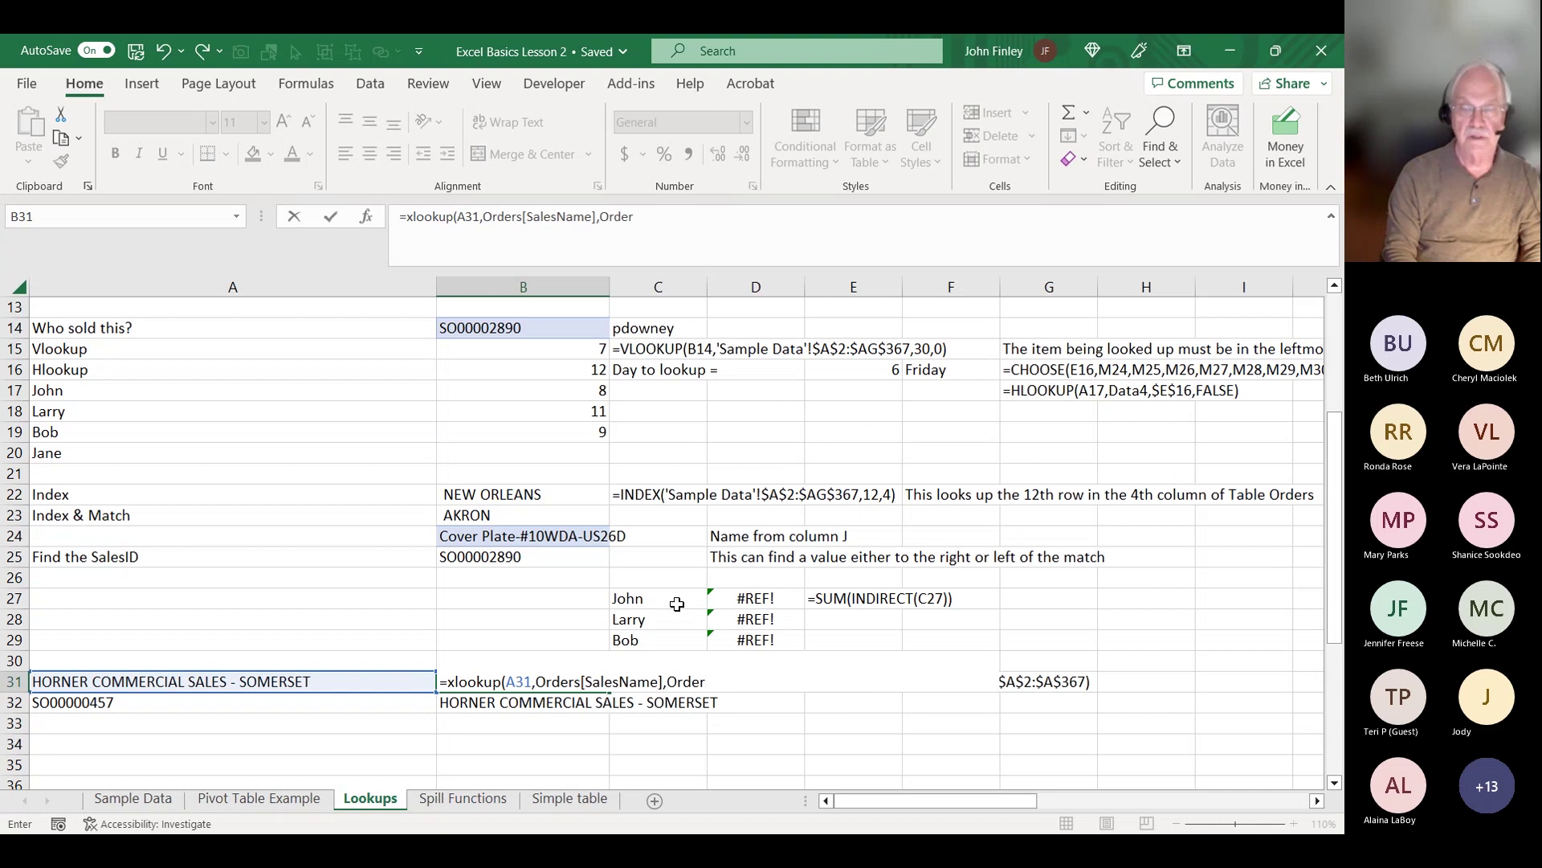
type("s[")
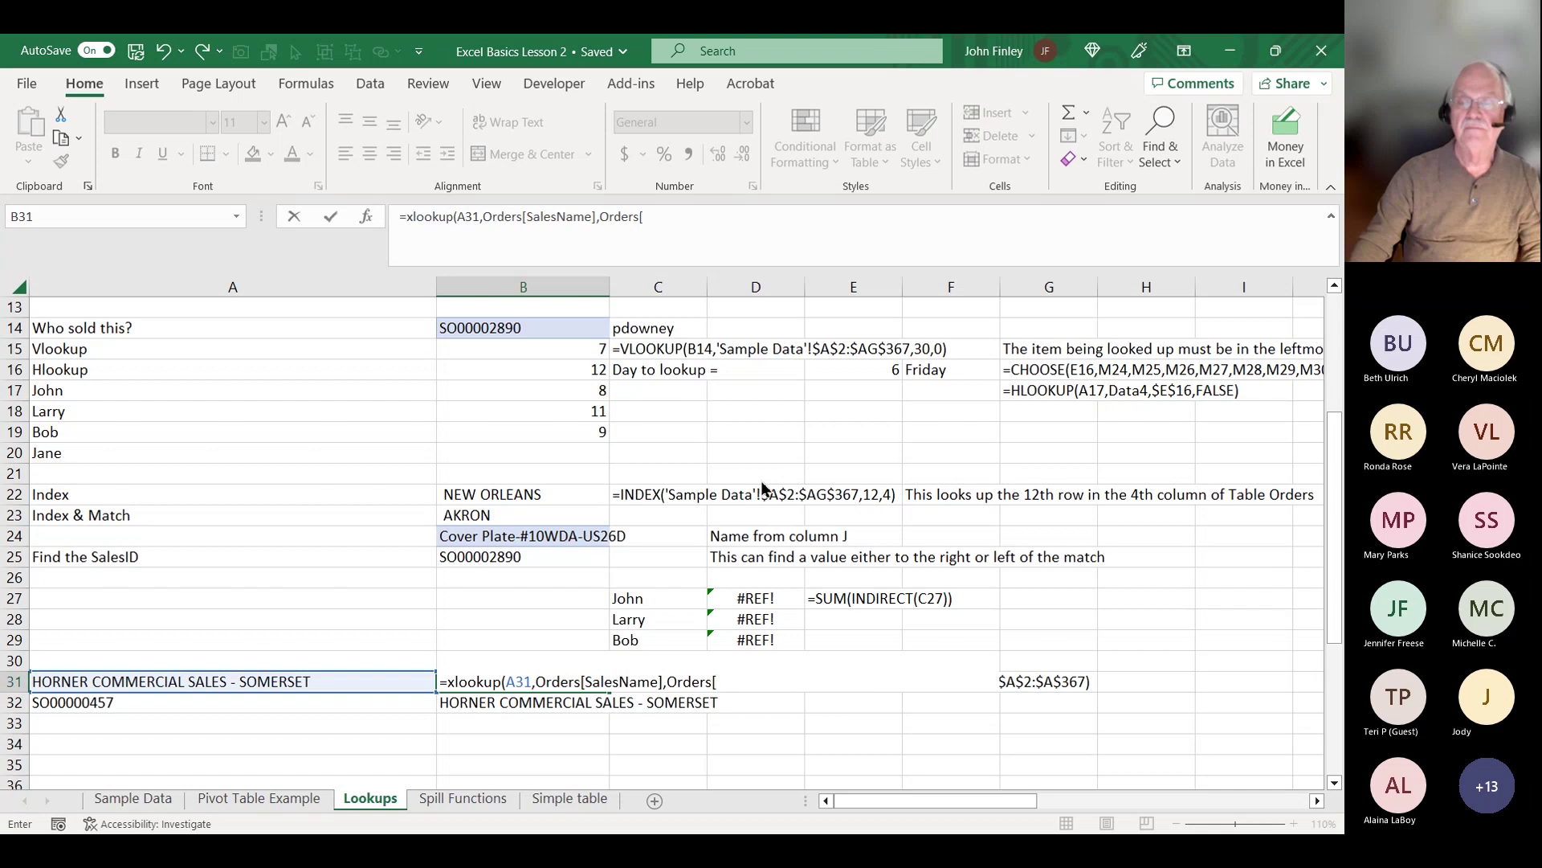
type("salesid")
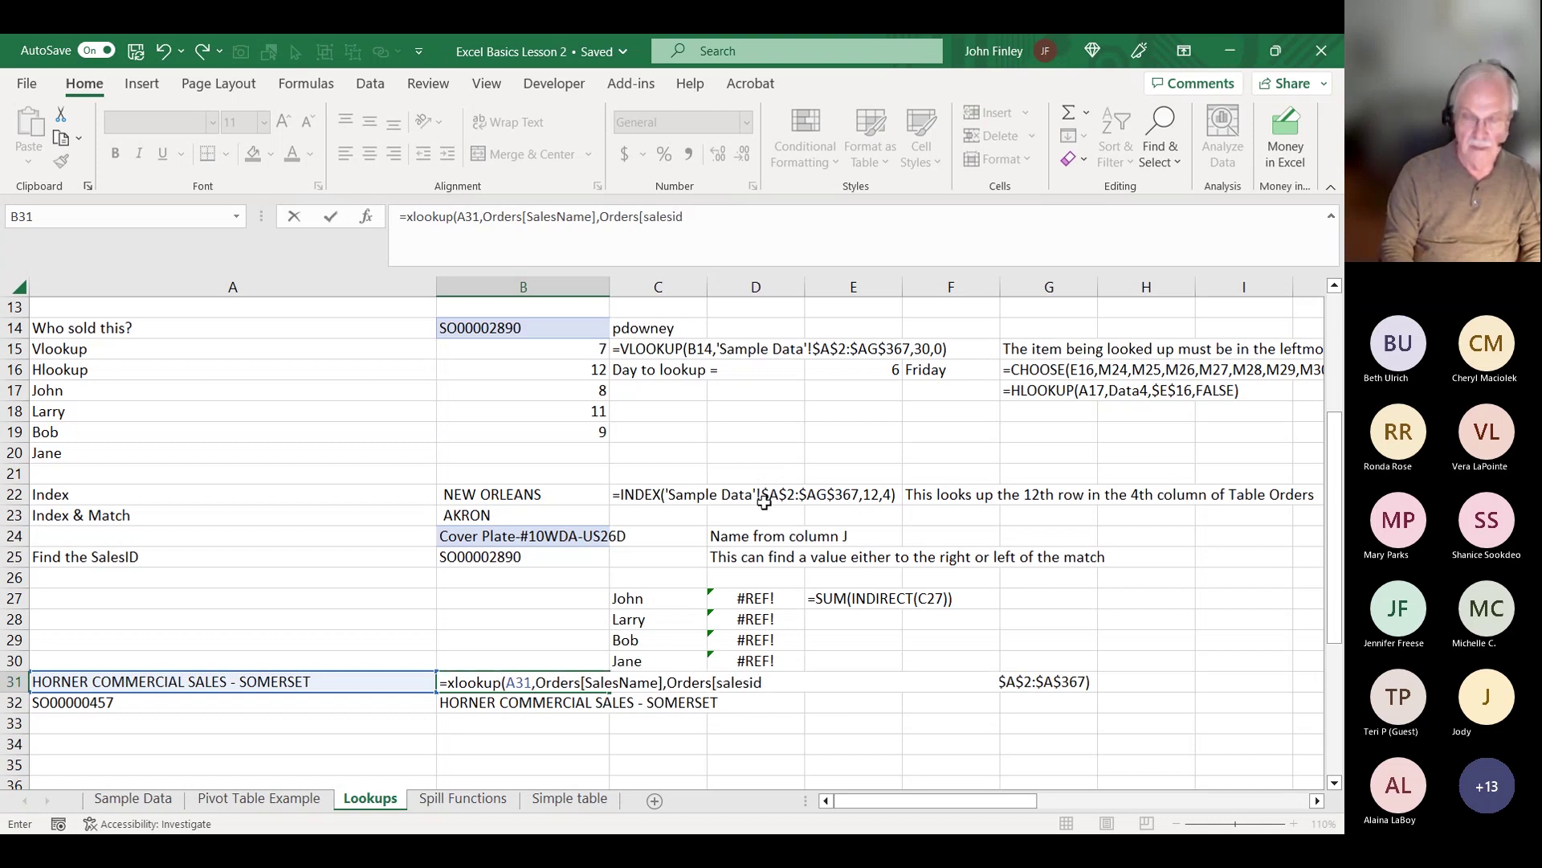
type("],")
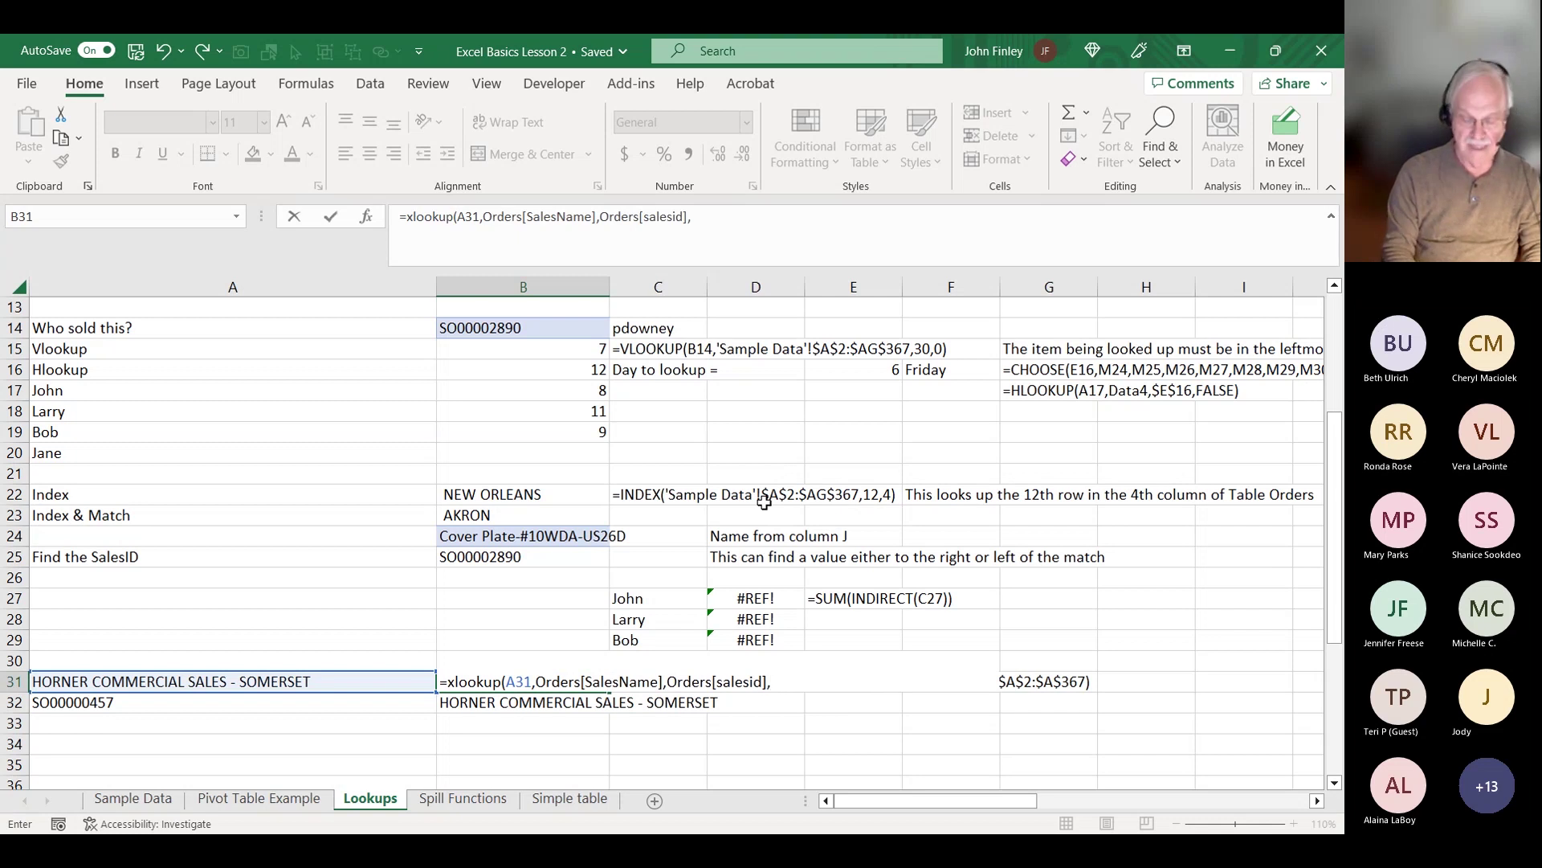
type("\"N")
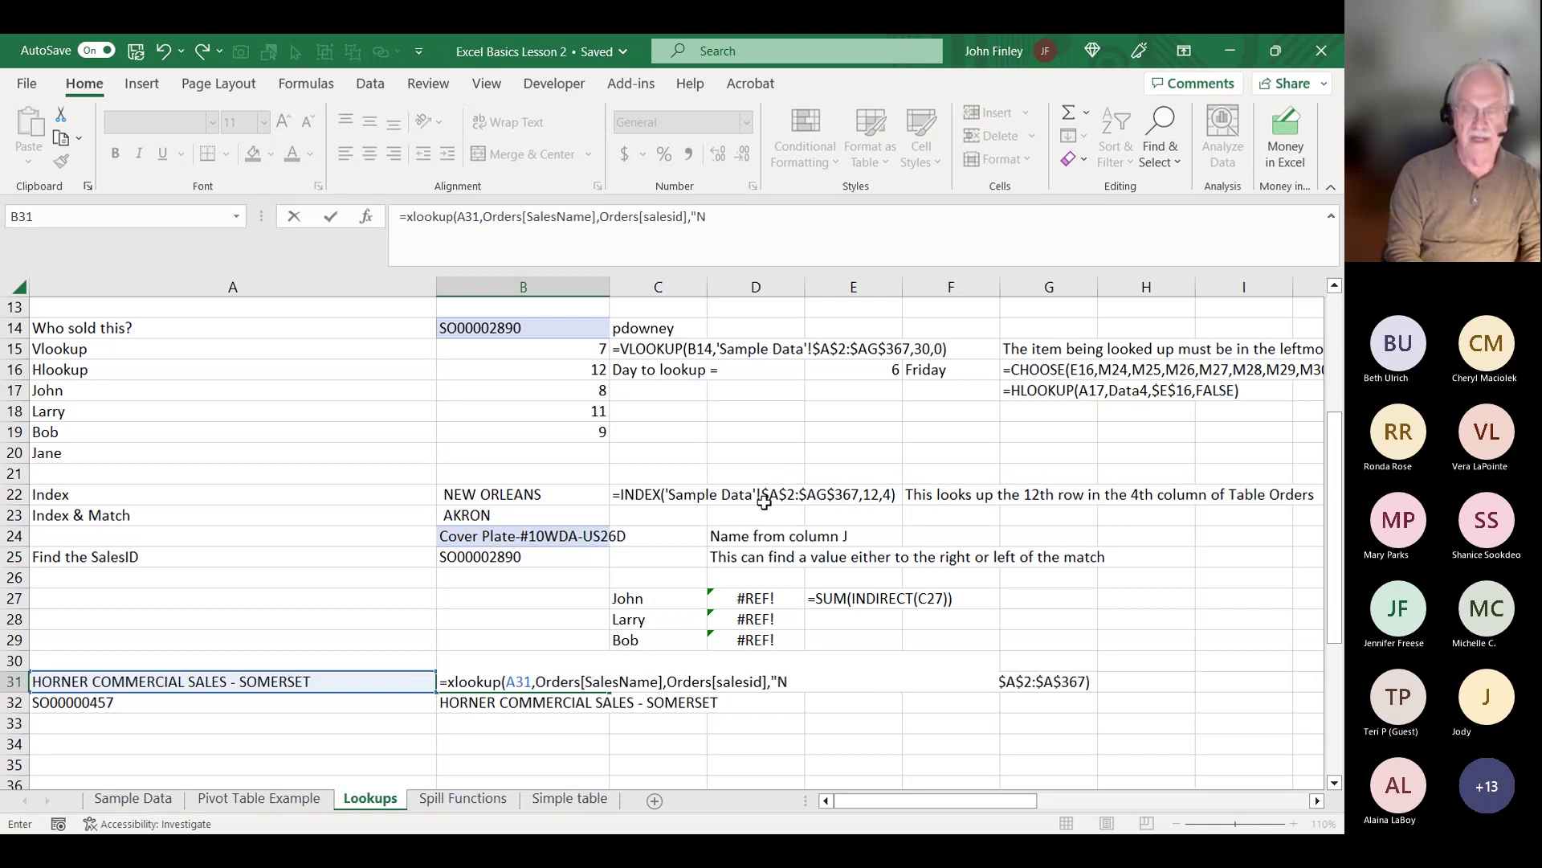
type("ot F")
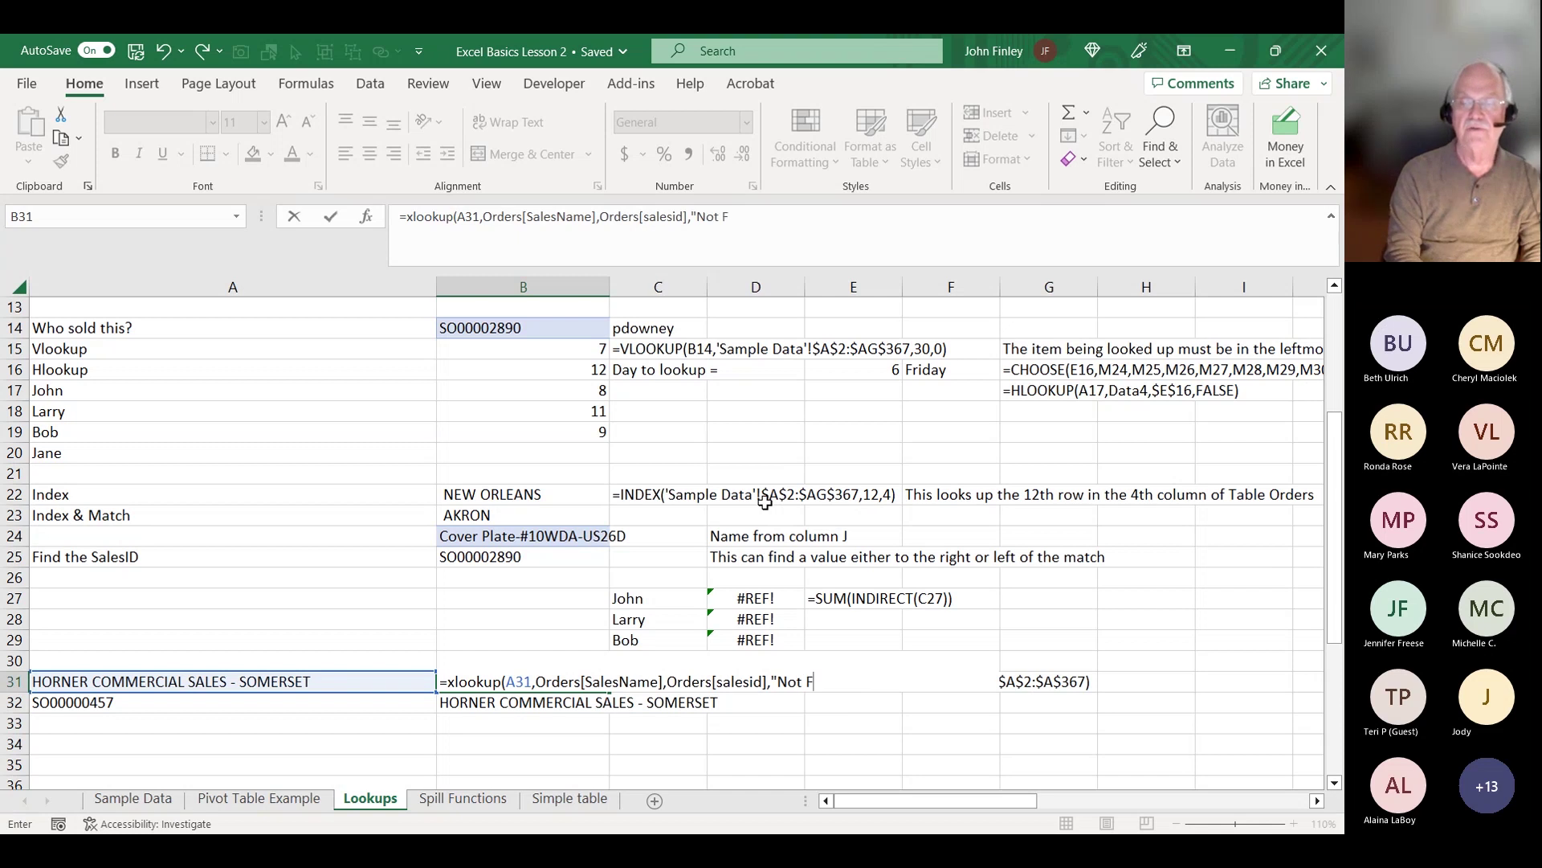
type("ound\")")
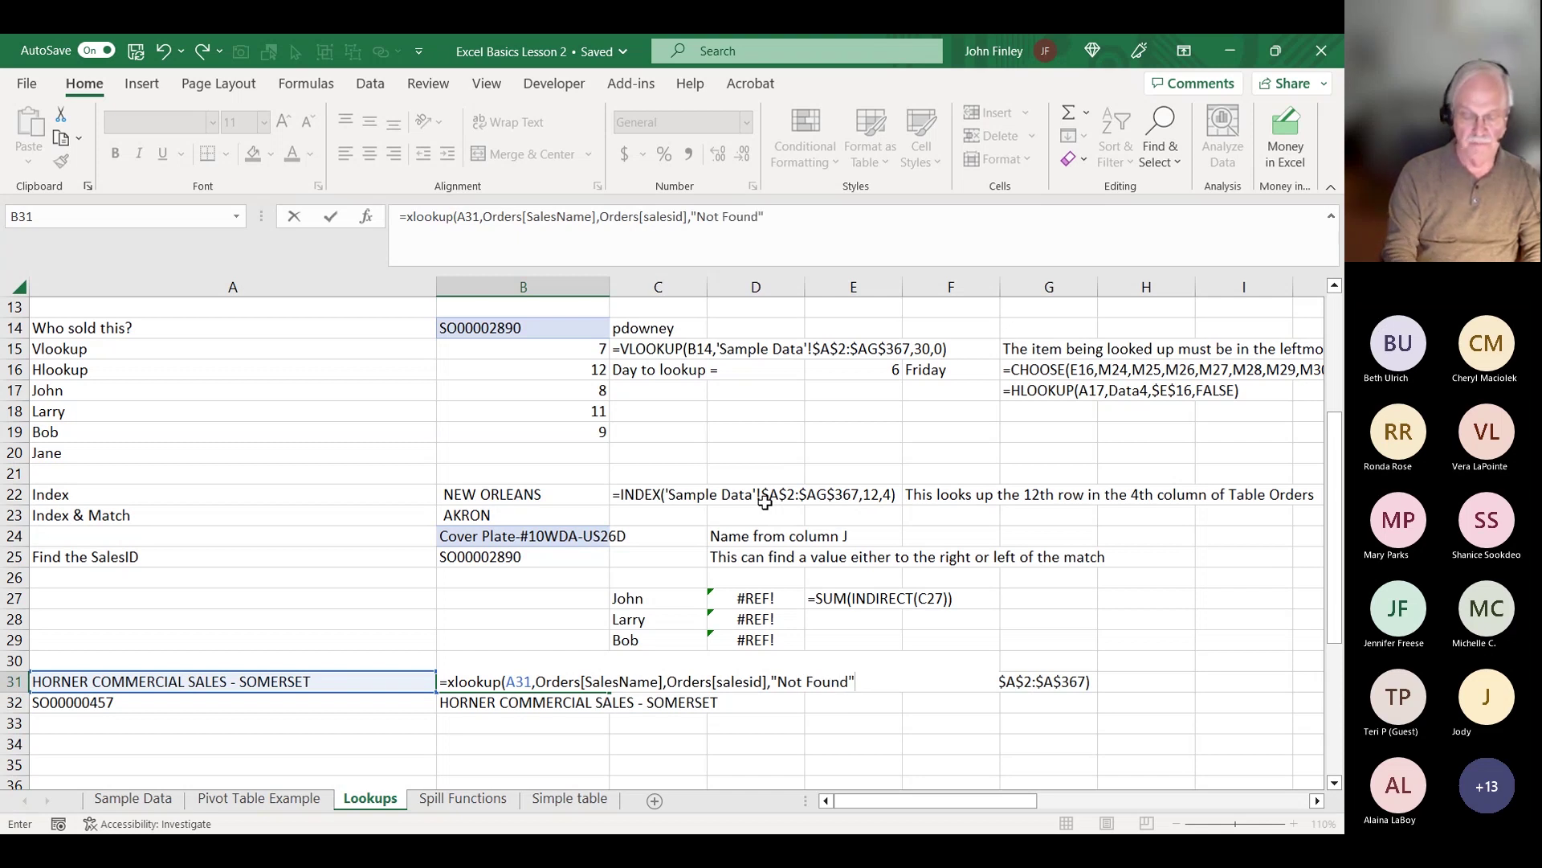
key("Return")
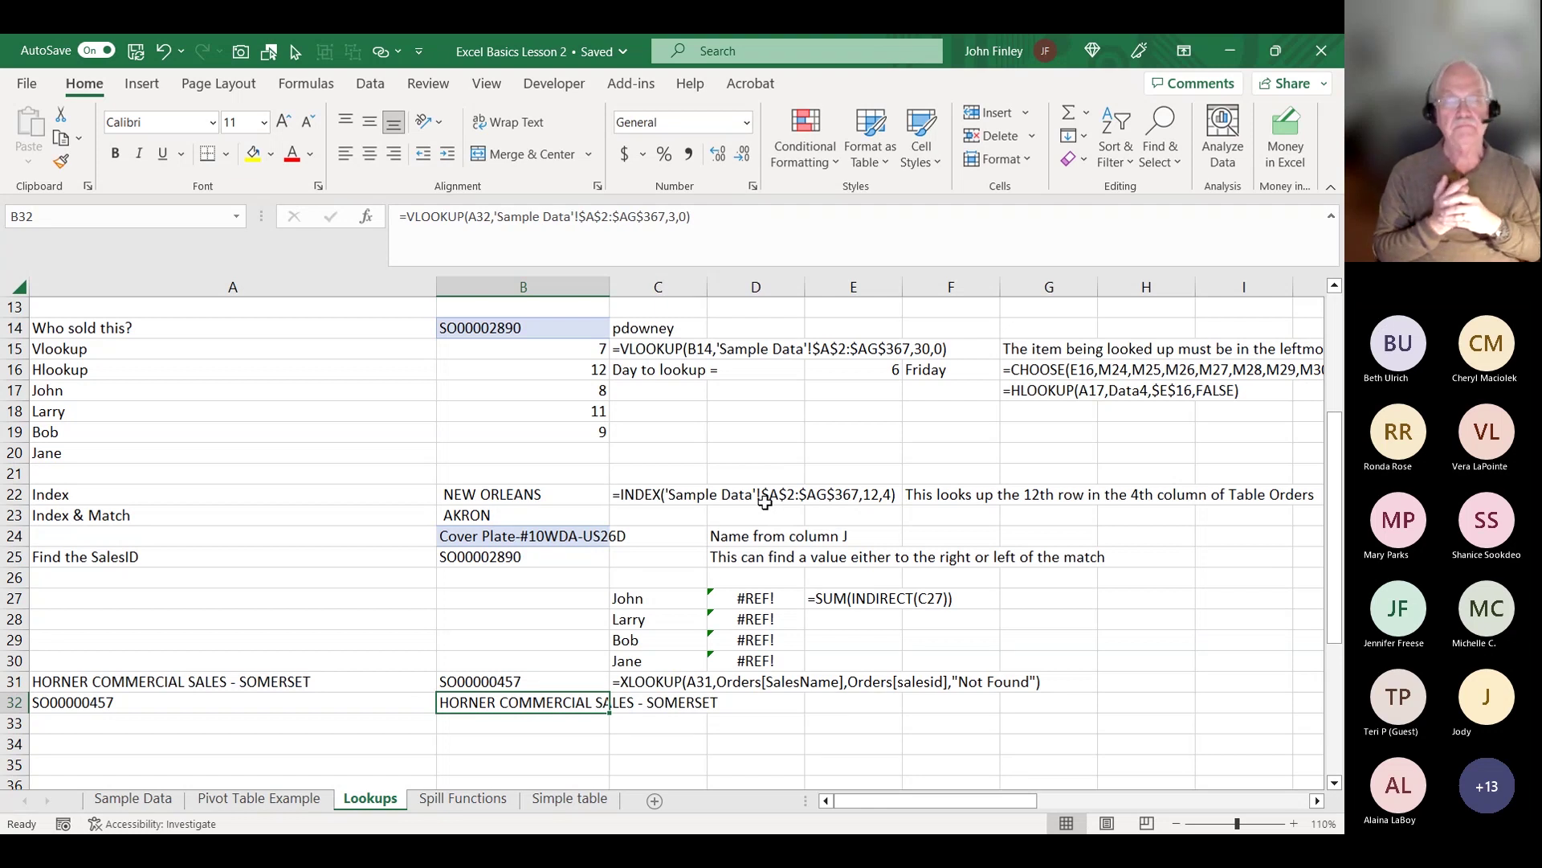
- Compare the VLOOKUP formula and lookup value in row 32 with the XLOOKUP formula and lookup value in row 31
key("Left")
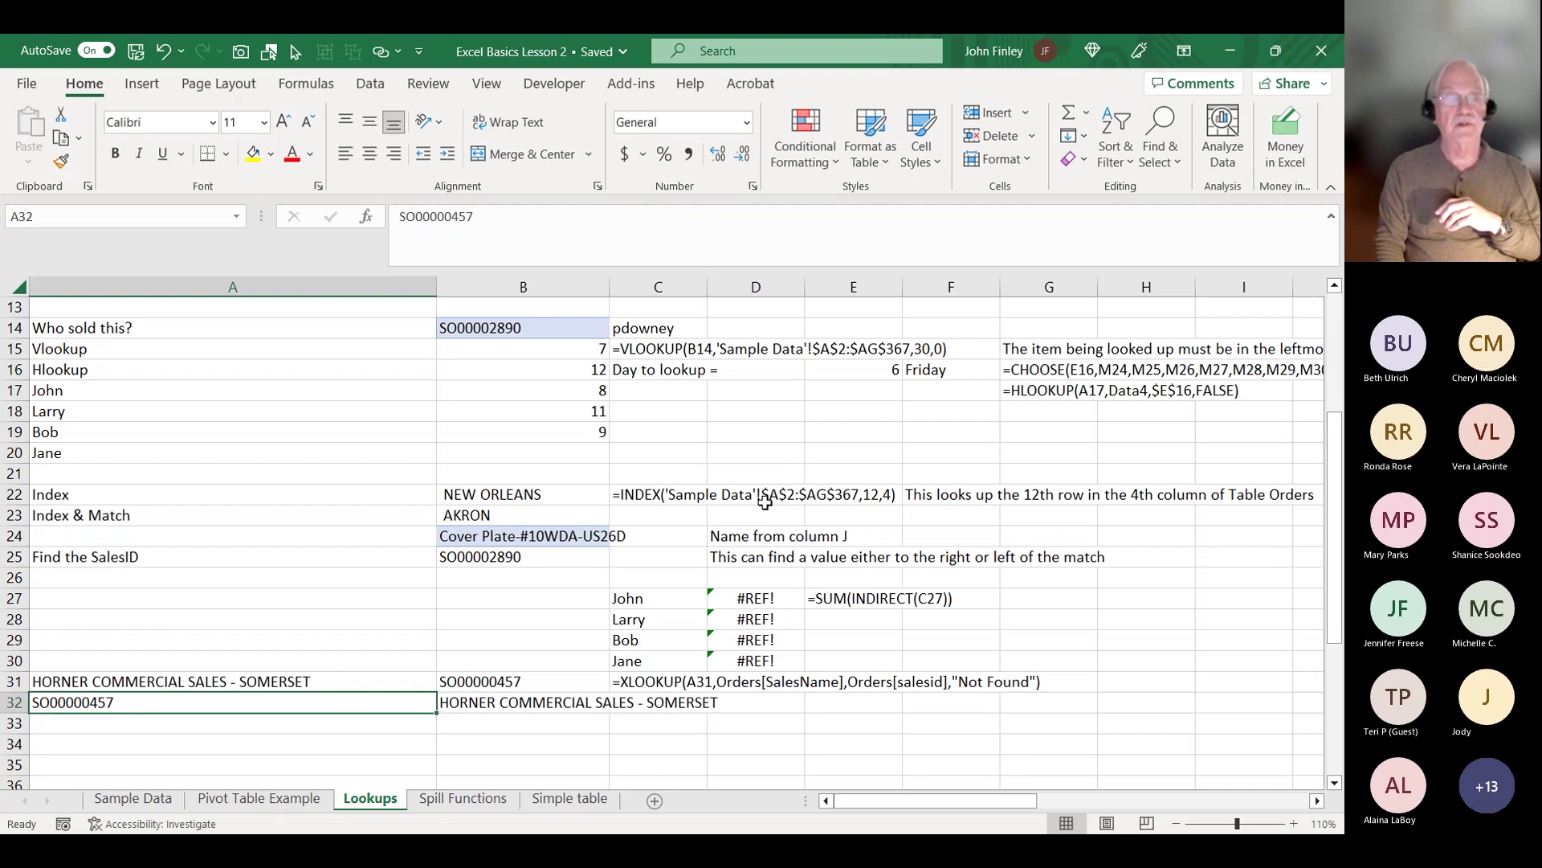
key("Right")
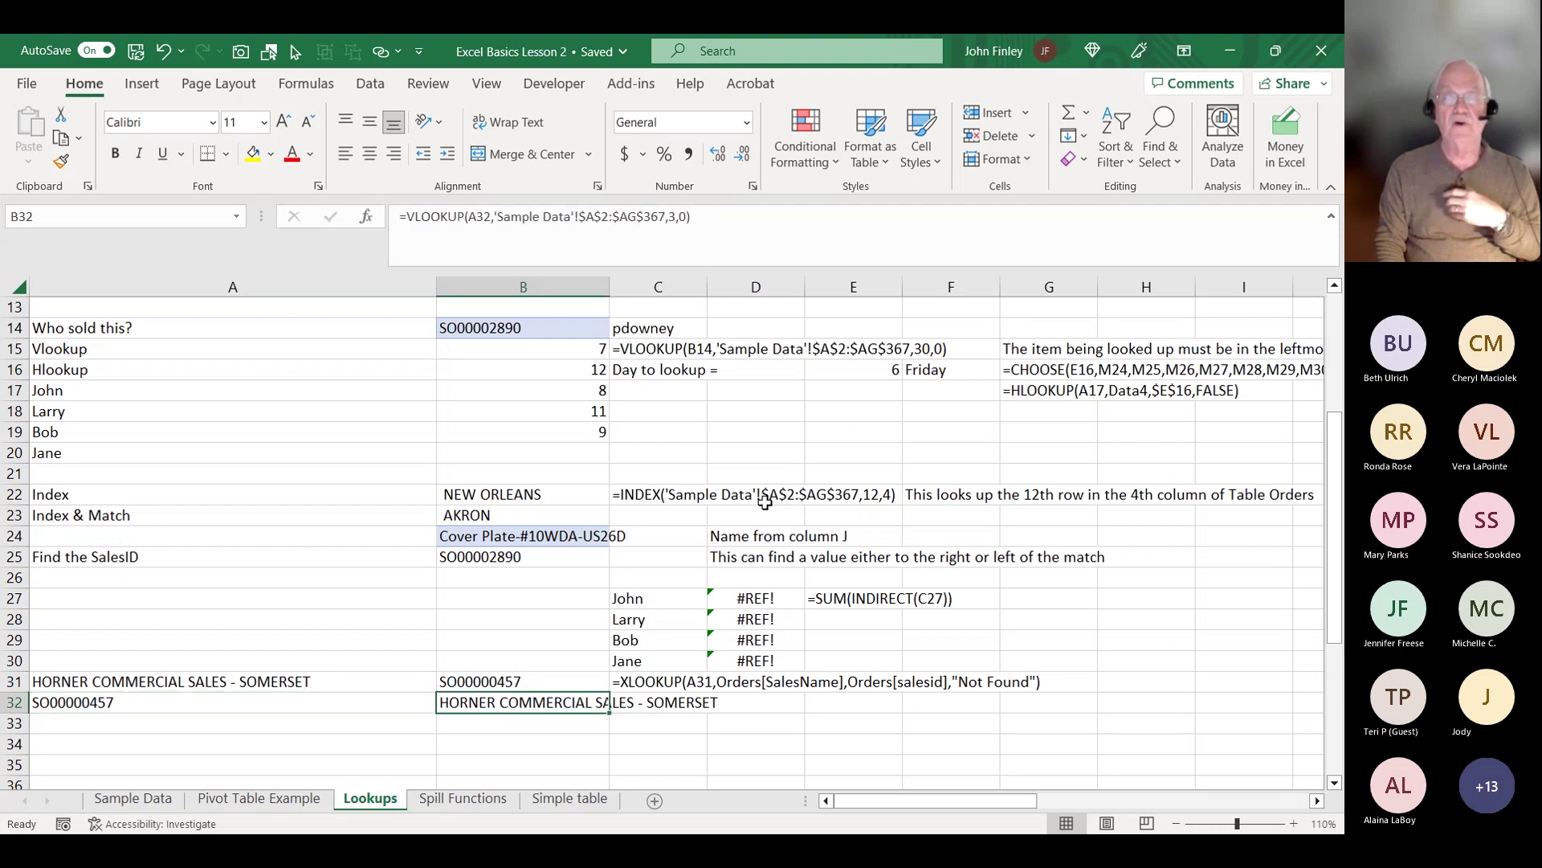
key("Up")
key("Down")
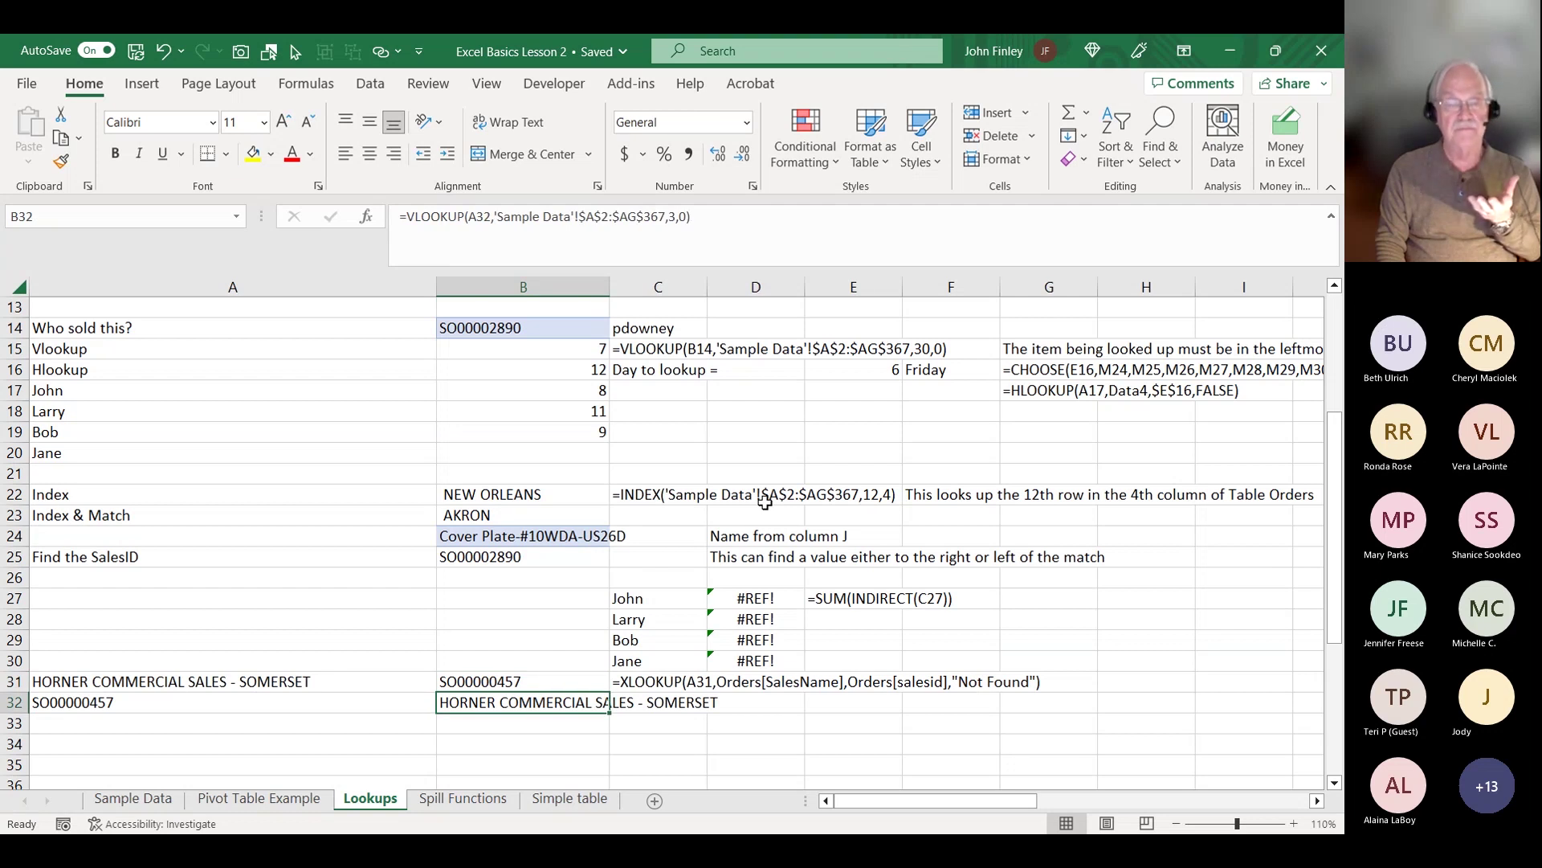
key("Left")
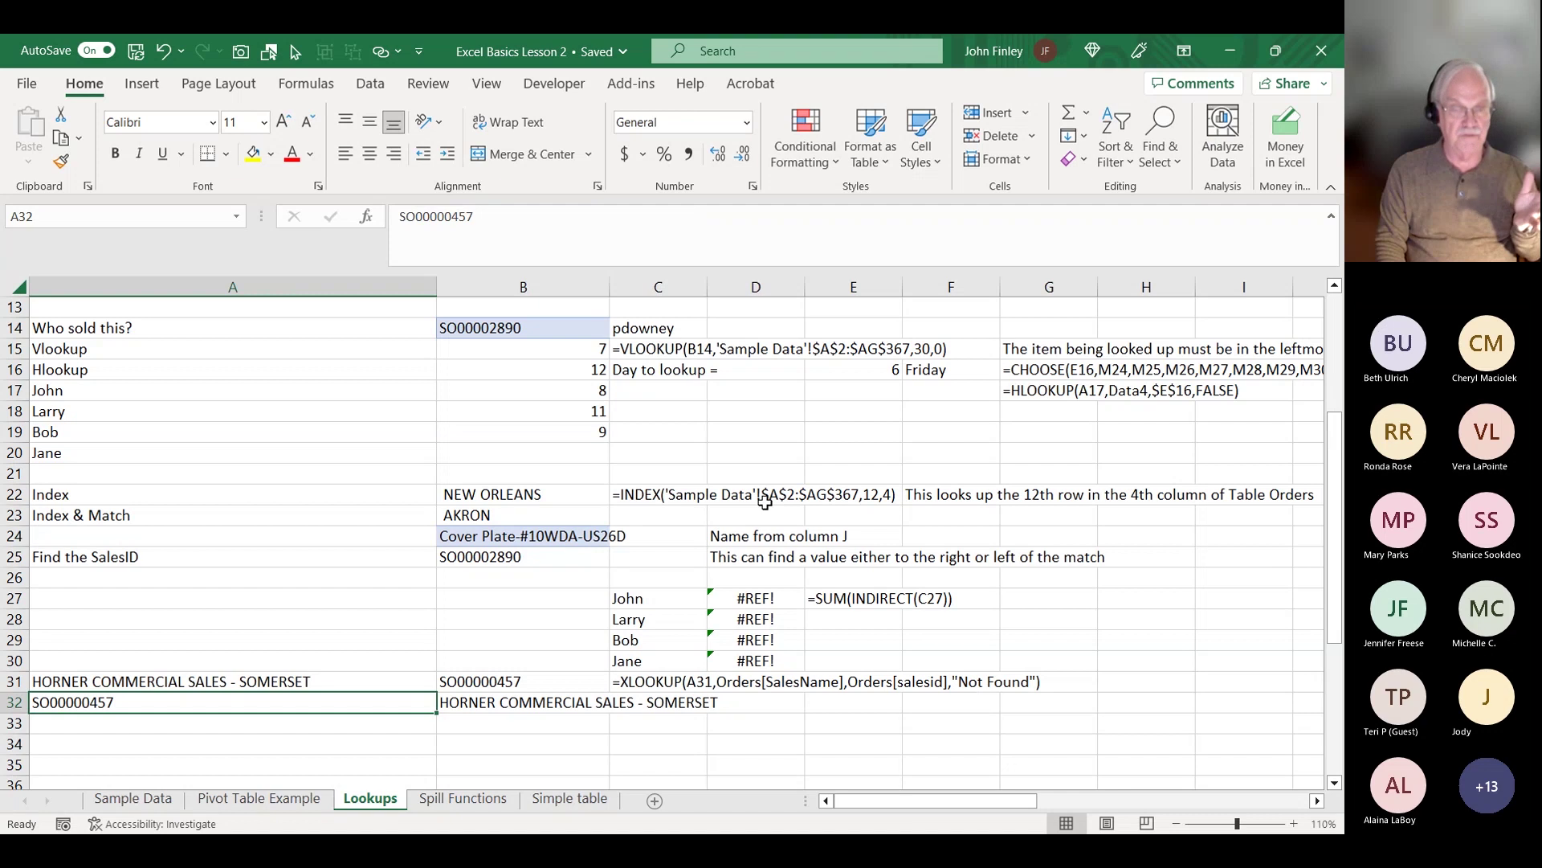
key("Up")
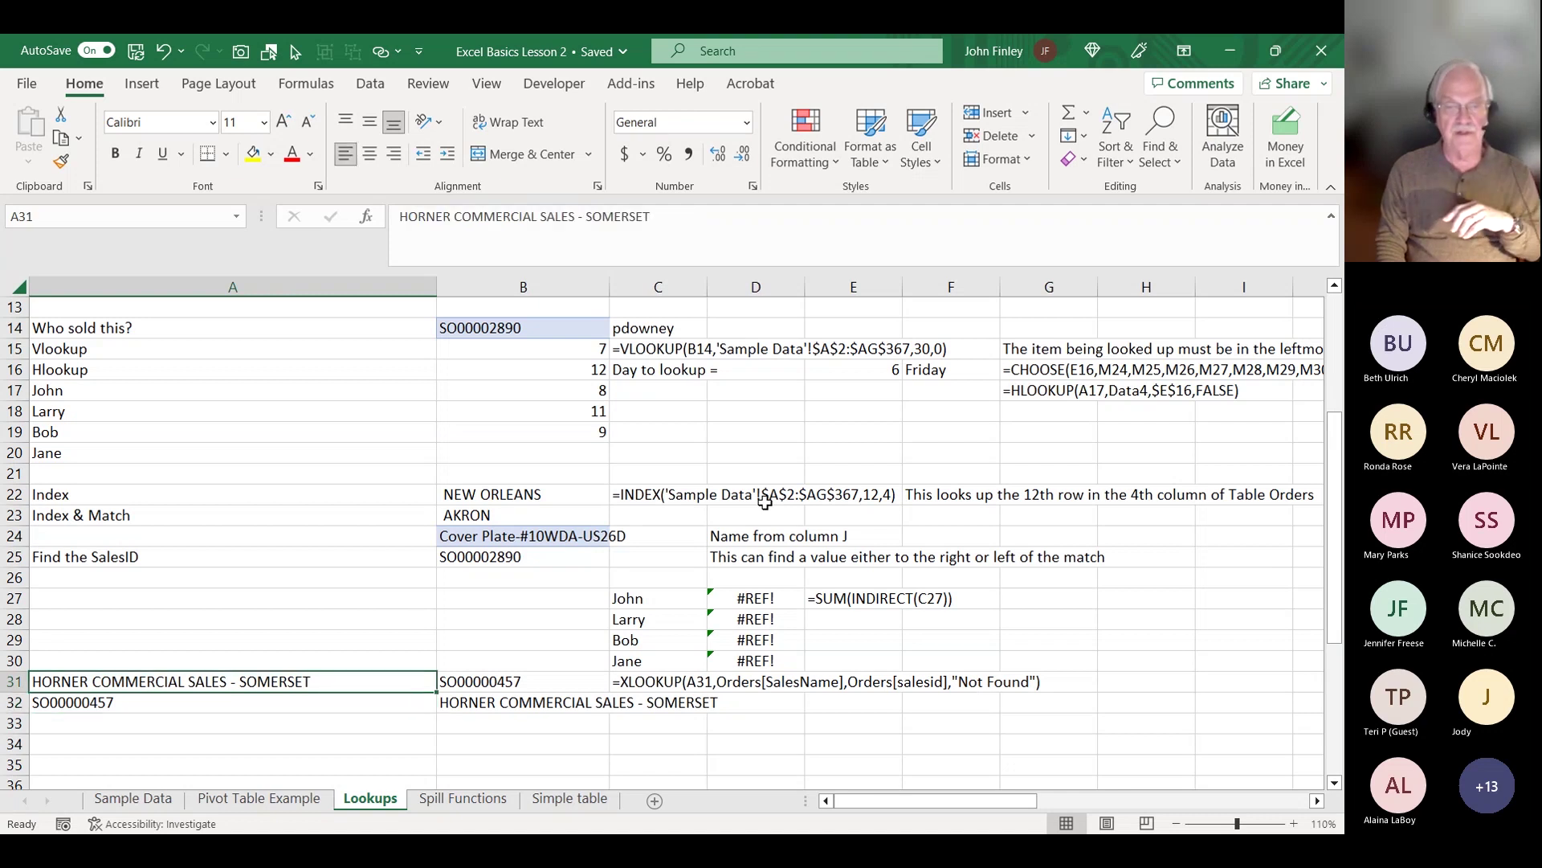
key("Right")
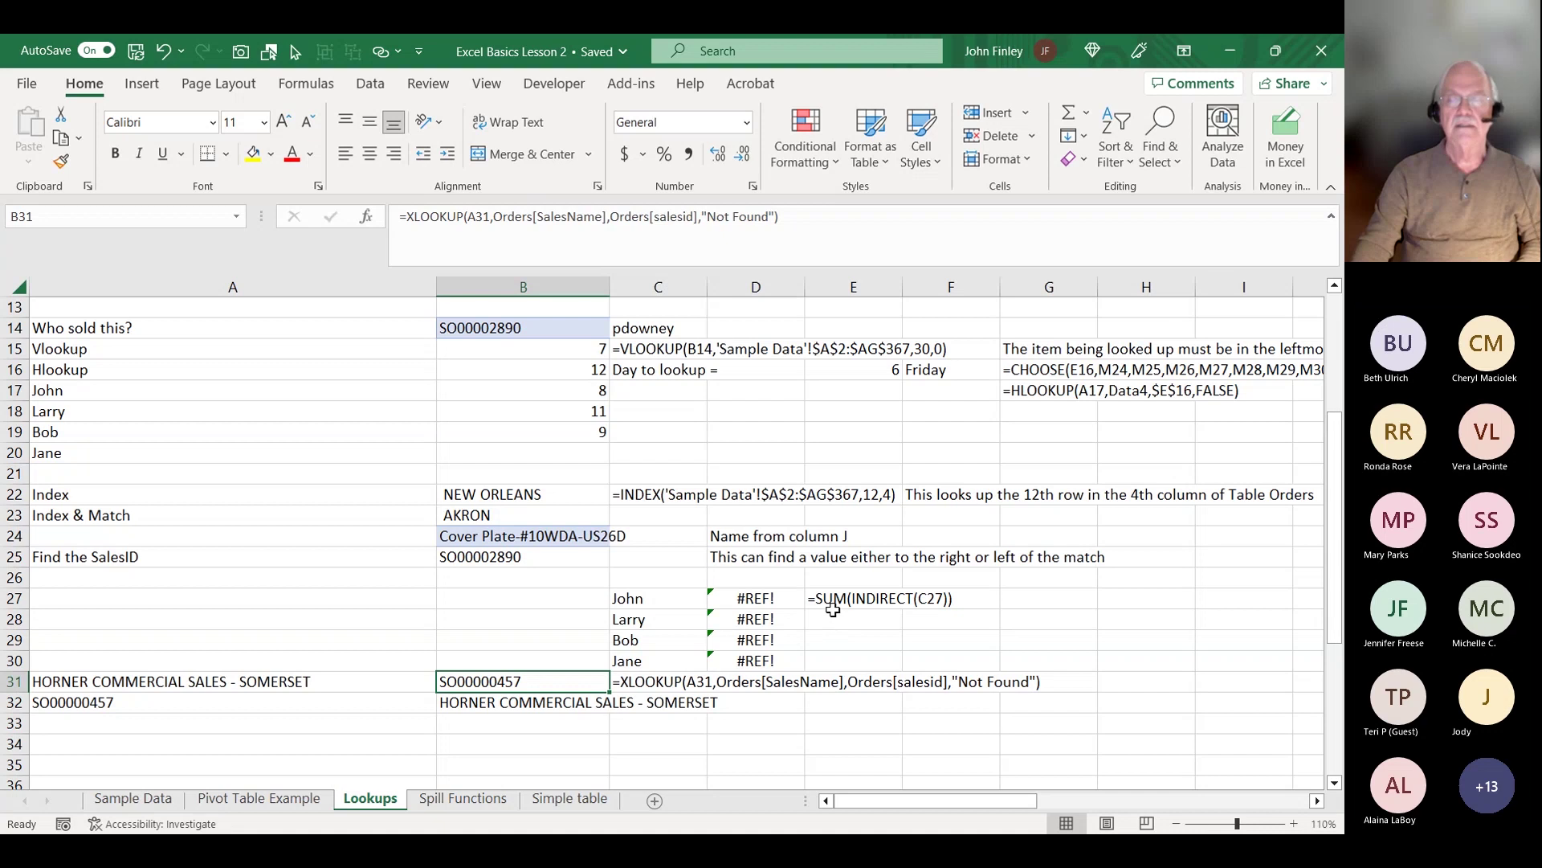
- Check the formula behind the SUM(INDIRECT(C27)) text in E27
left_click(898, 598)
key("Right")
key("Left")
key("Left")
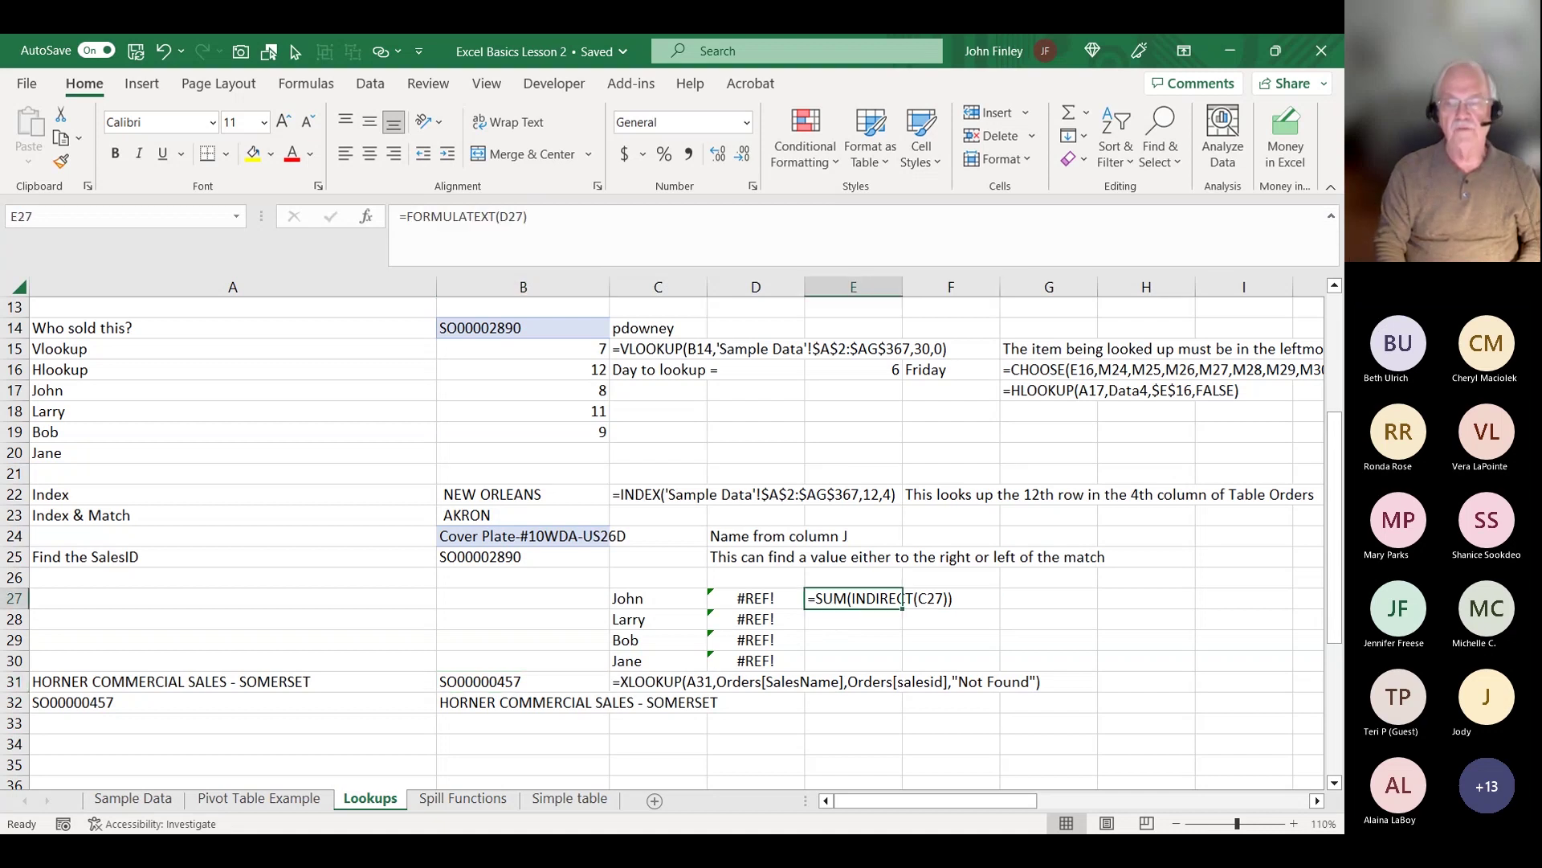
- Create named ranges from the array N24:Q31, using the top row values as the names
key("Right")
key("Right")
key("Right")
key("Right")
key("Right")
key("Right")
key("Right")
key("Right")
key("Right")
key("Right")
key("Right")
key("Right")
key("Right")
key("Right")
key("Right")
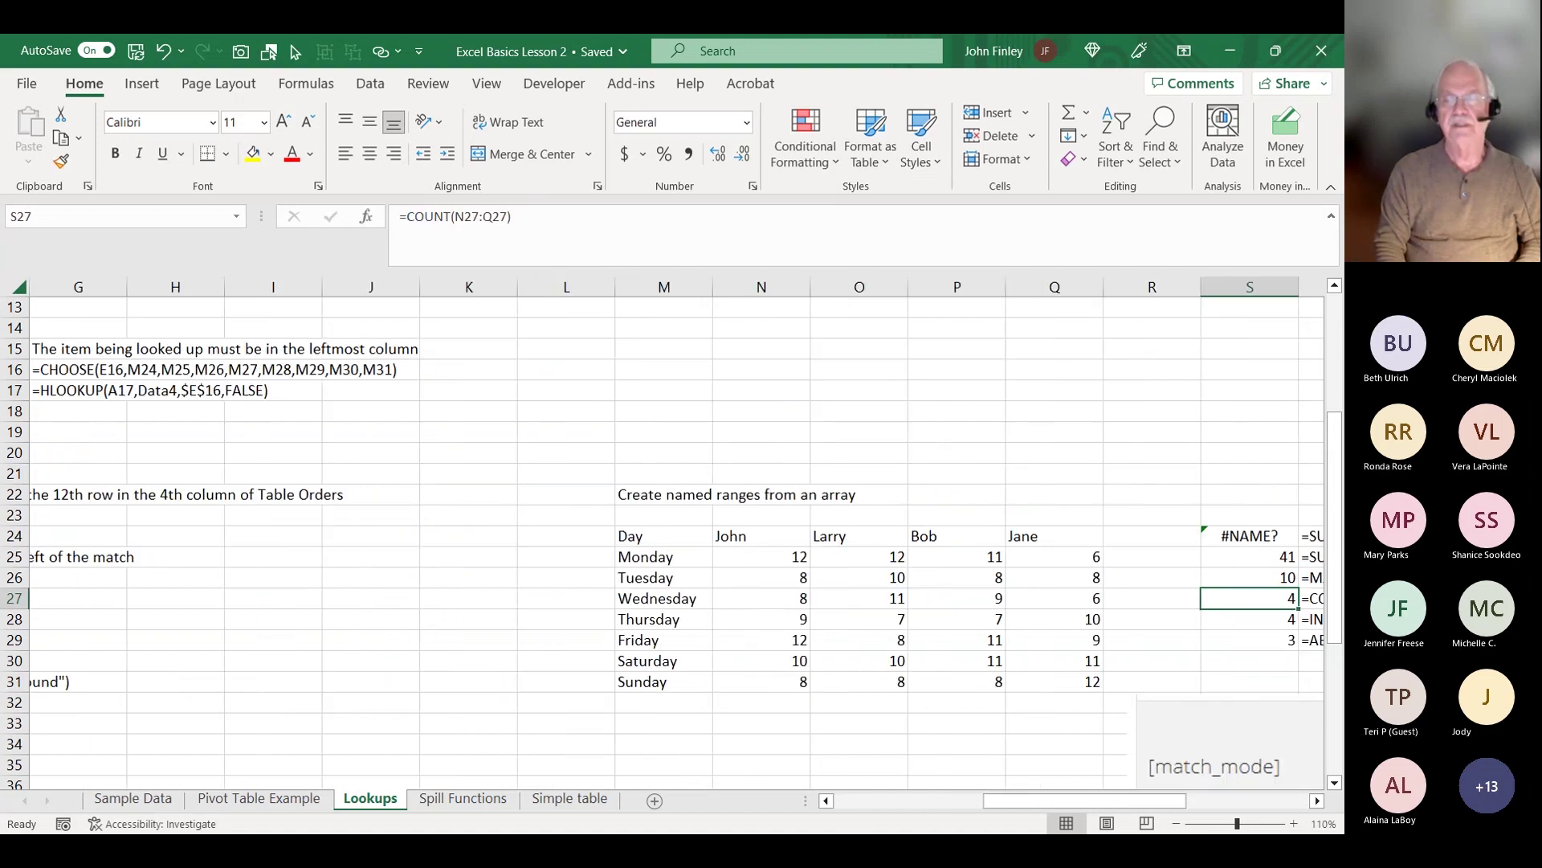
key("Left")
key("Left")
key("Left")
key("Left")
key("Left")
key("Up")
key("Up")
key("Up")
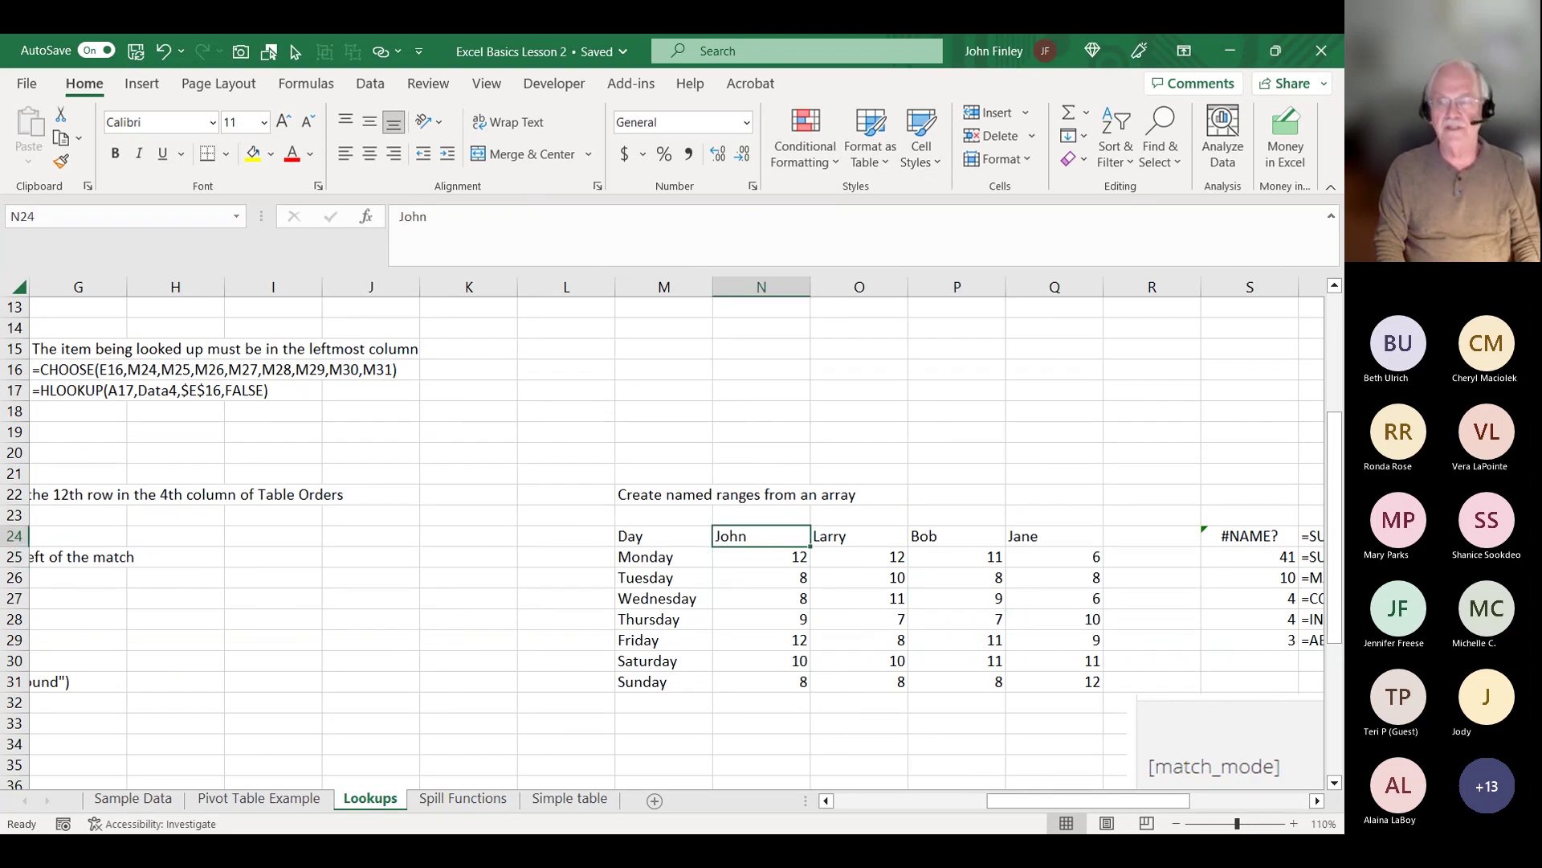
key("shift+Right")
key("shift+Right")
key("shift+Right")
key("shift+Down")
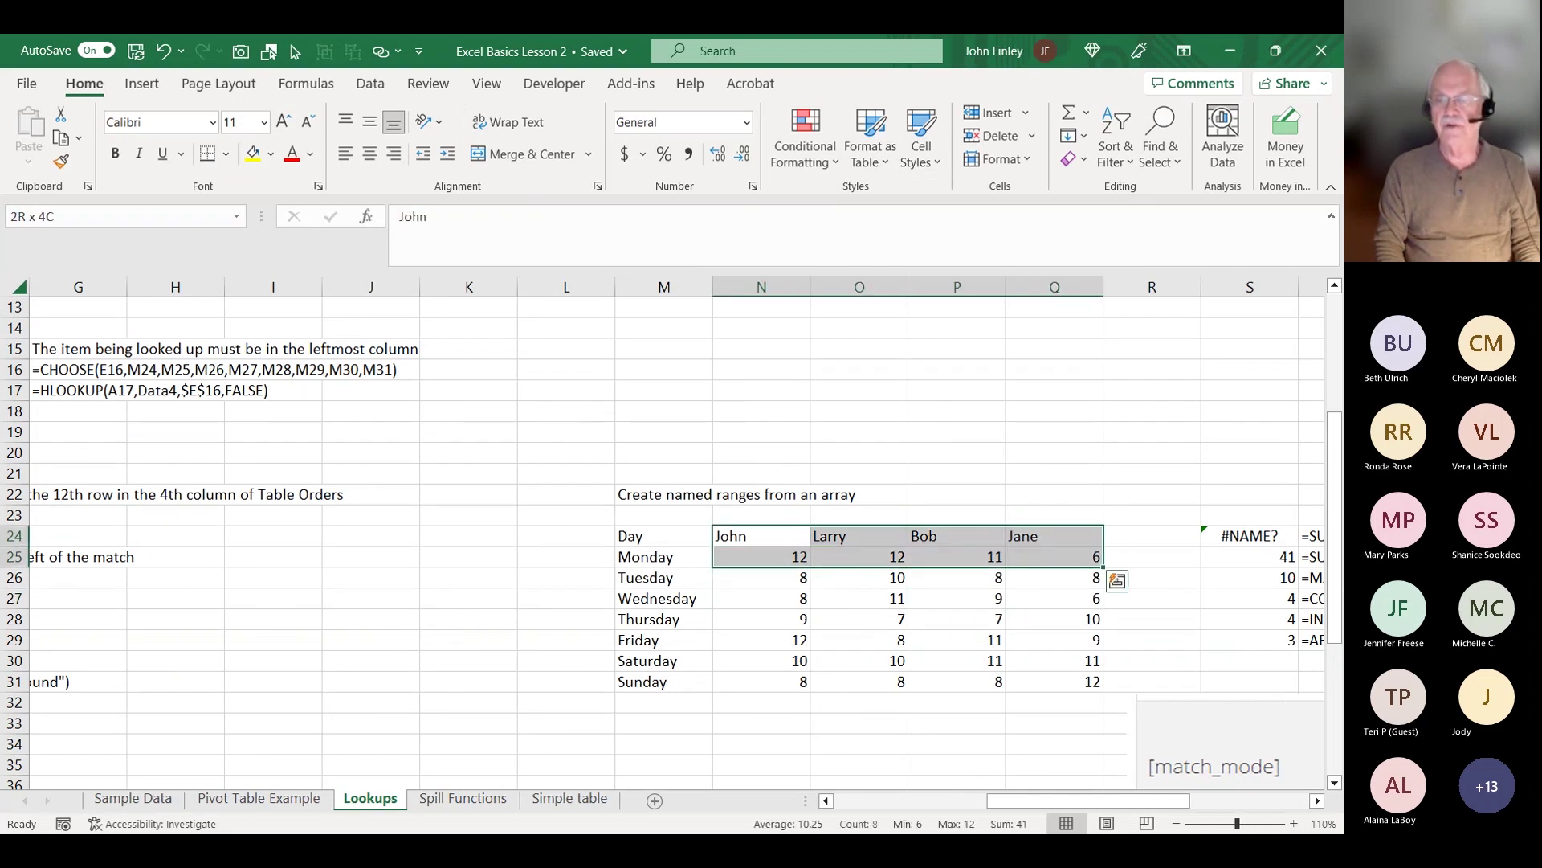
key("shift+Down")
key("shift+Down")
key("shift+Down")
key("shift+Down")
key("shift+Down")
key("shift+Down")
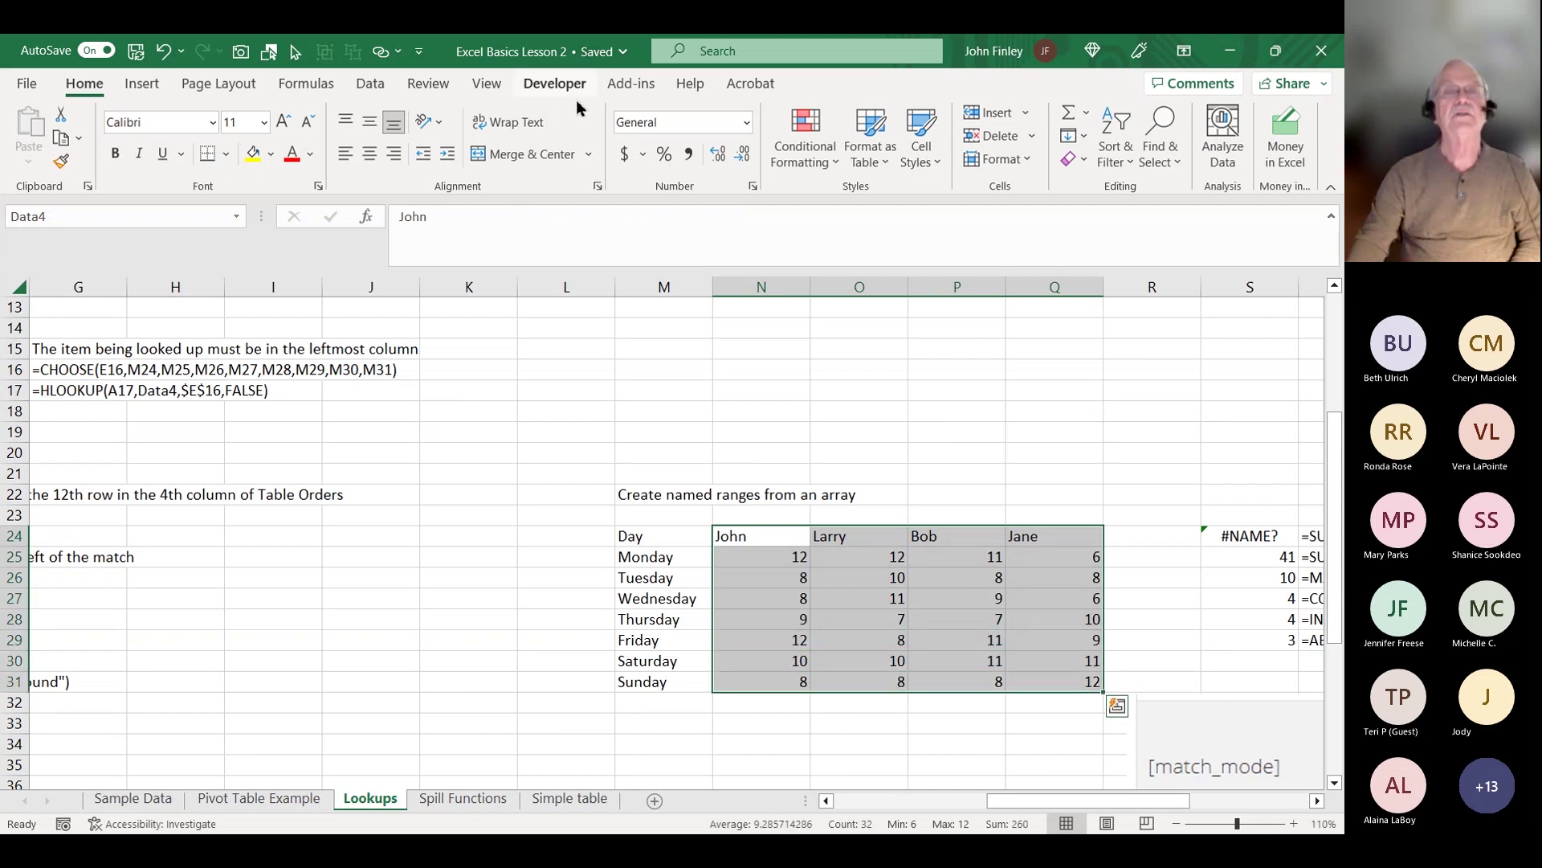
left_click(297, 87)
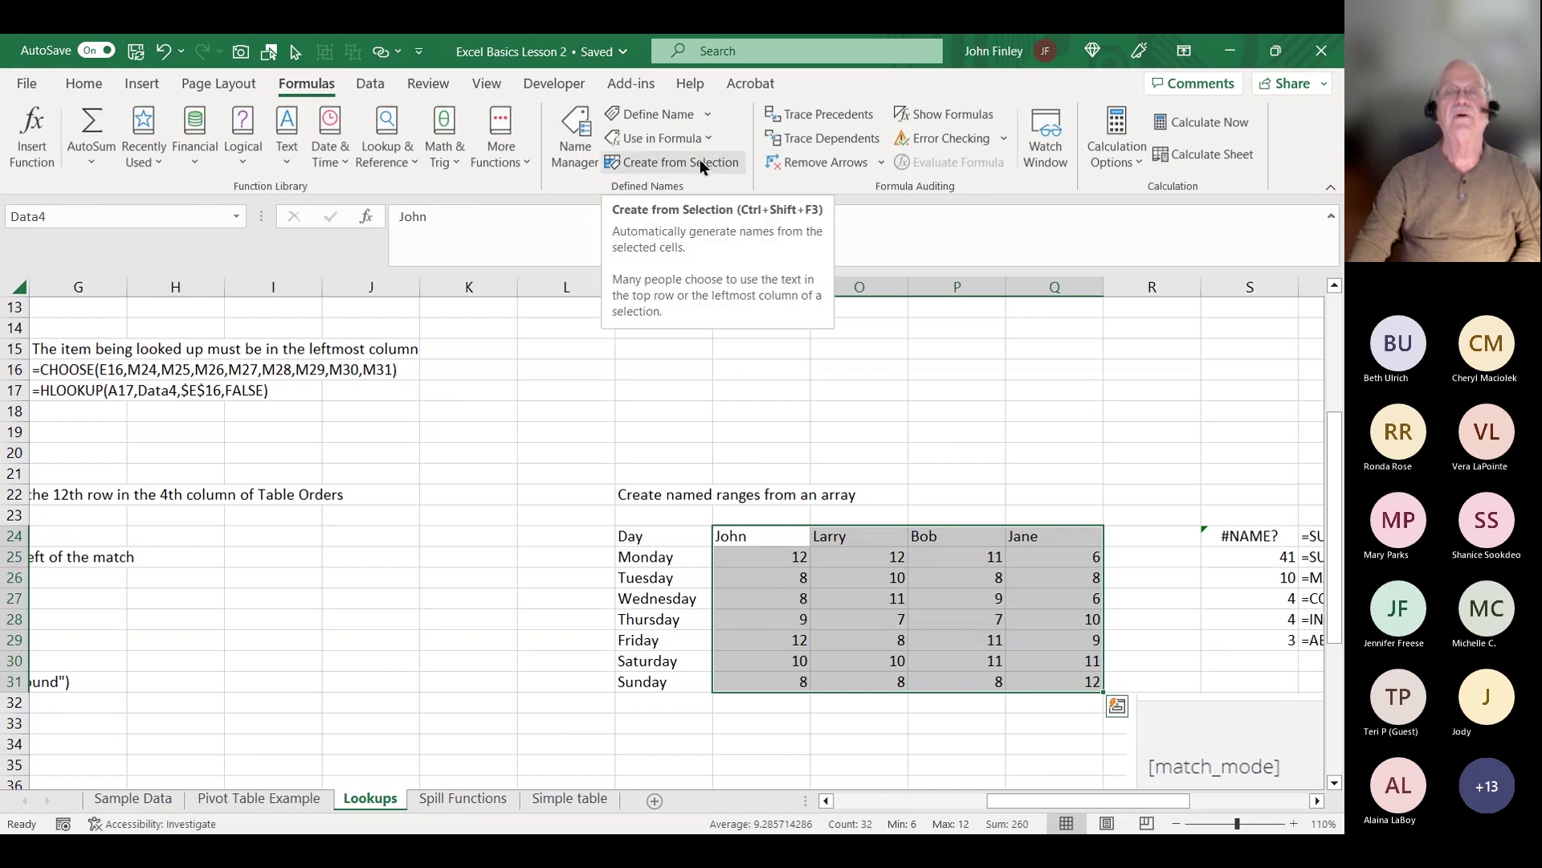
left_click(700, 161)
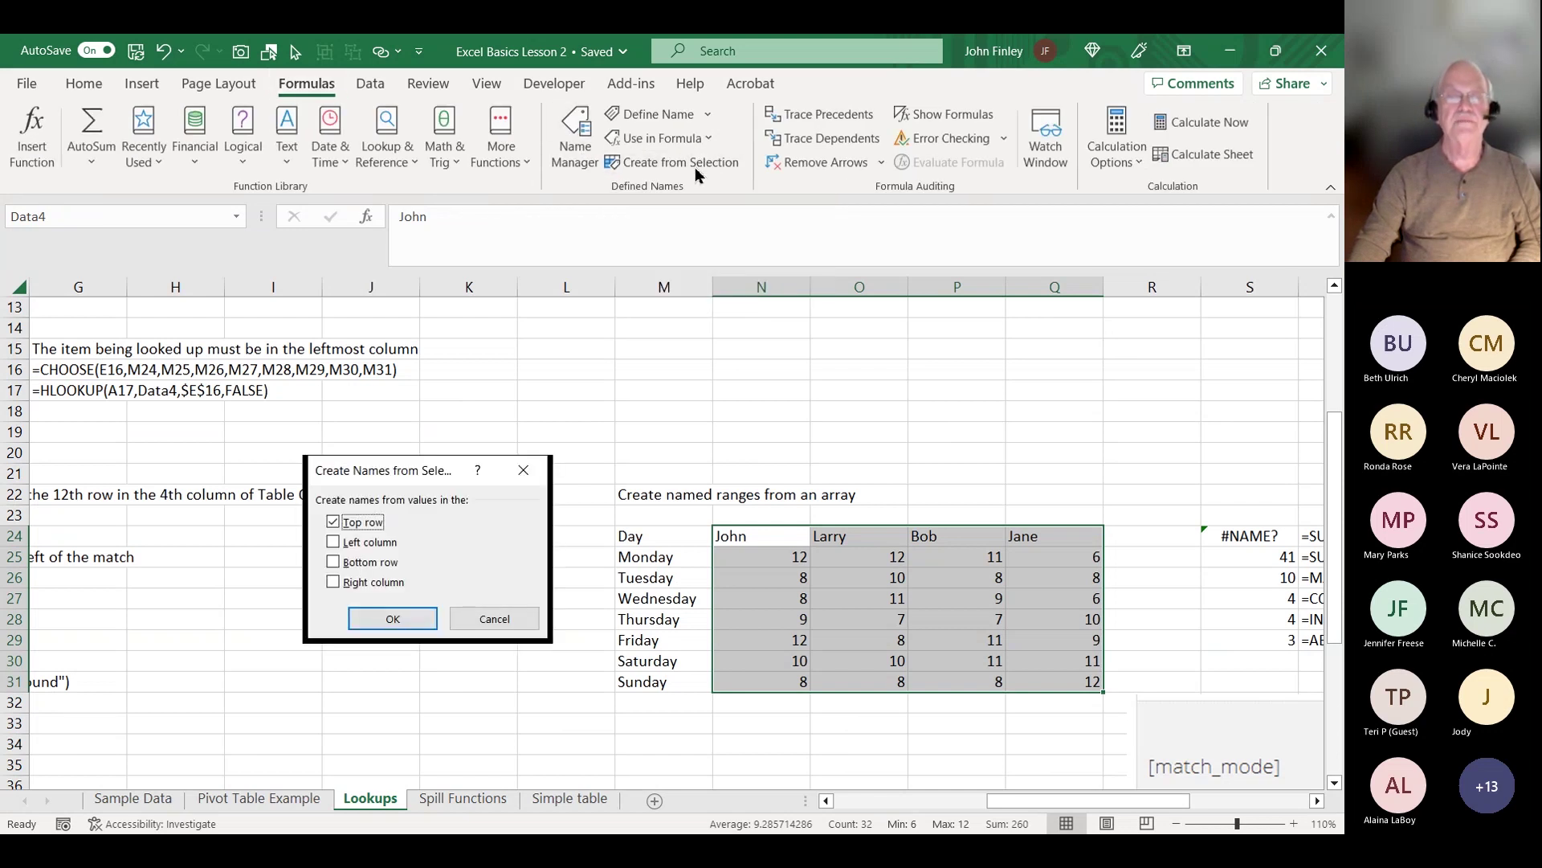
left_click(393, 618)
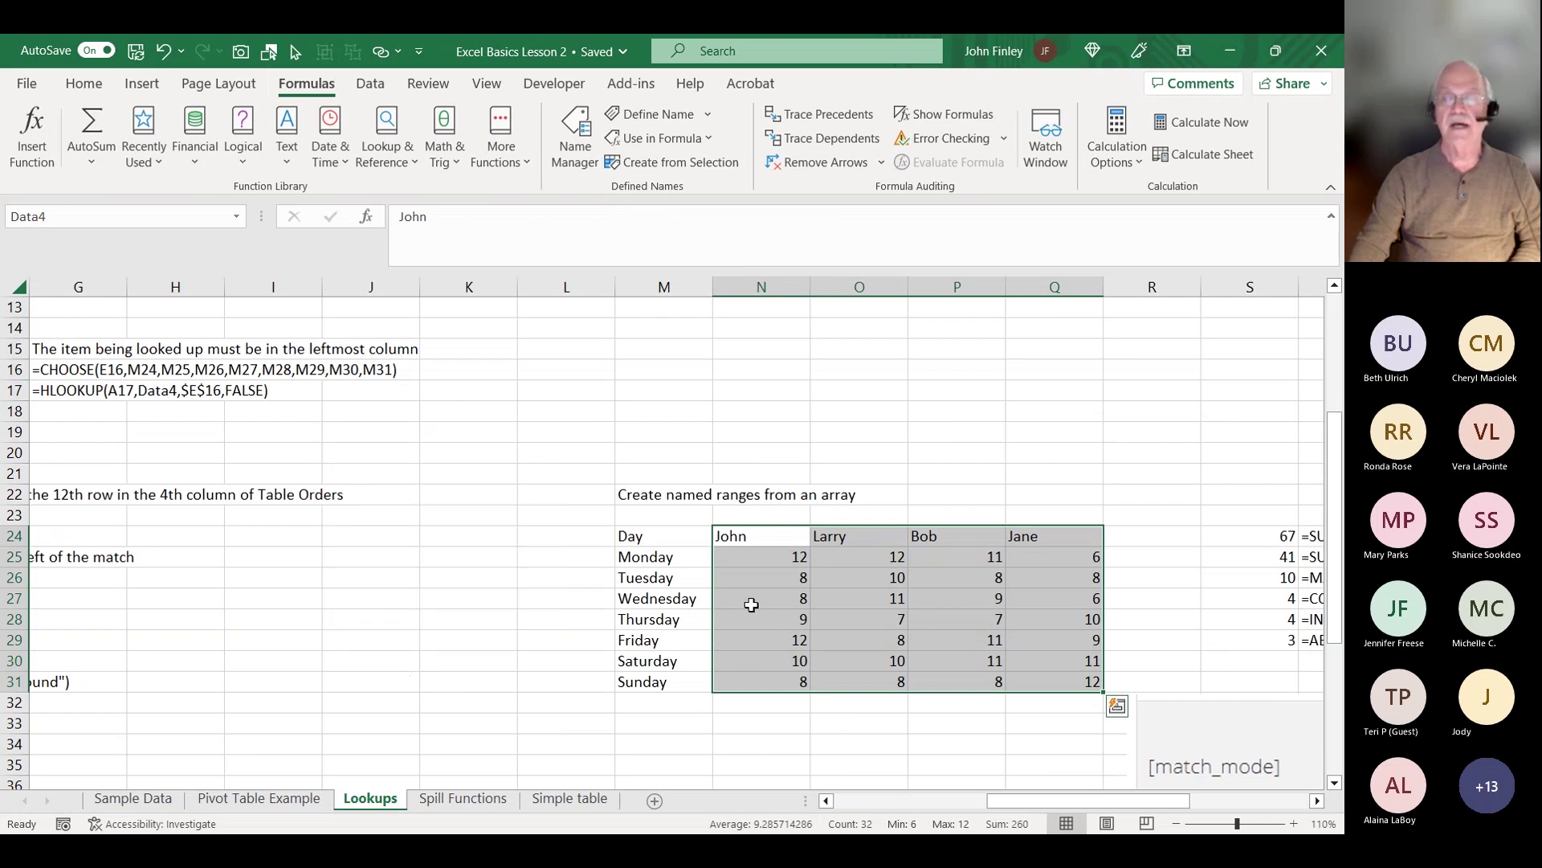
- Check which names are assigned to the ranges N25:N31 and O25:O31
left_click_drag(759, 556, 759, 681)
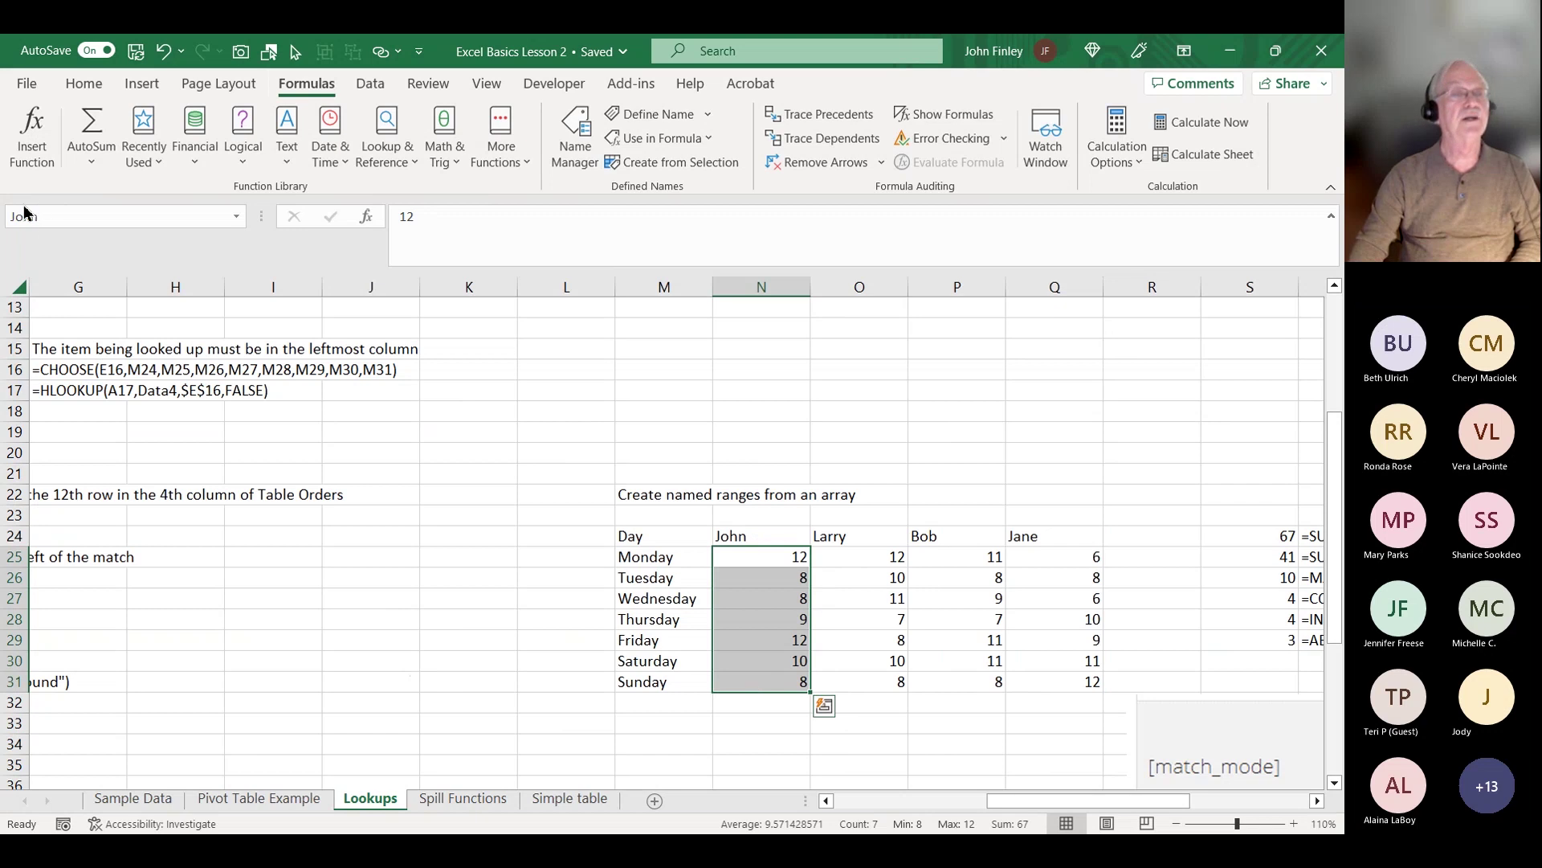
left_click_drag(867, 560, 854, 674)
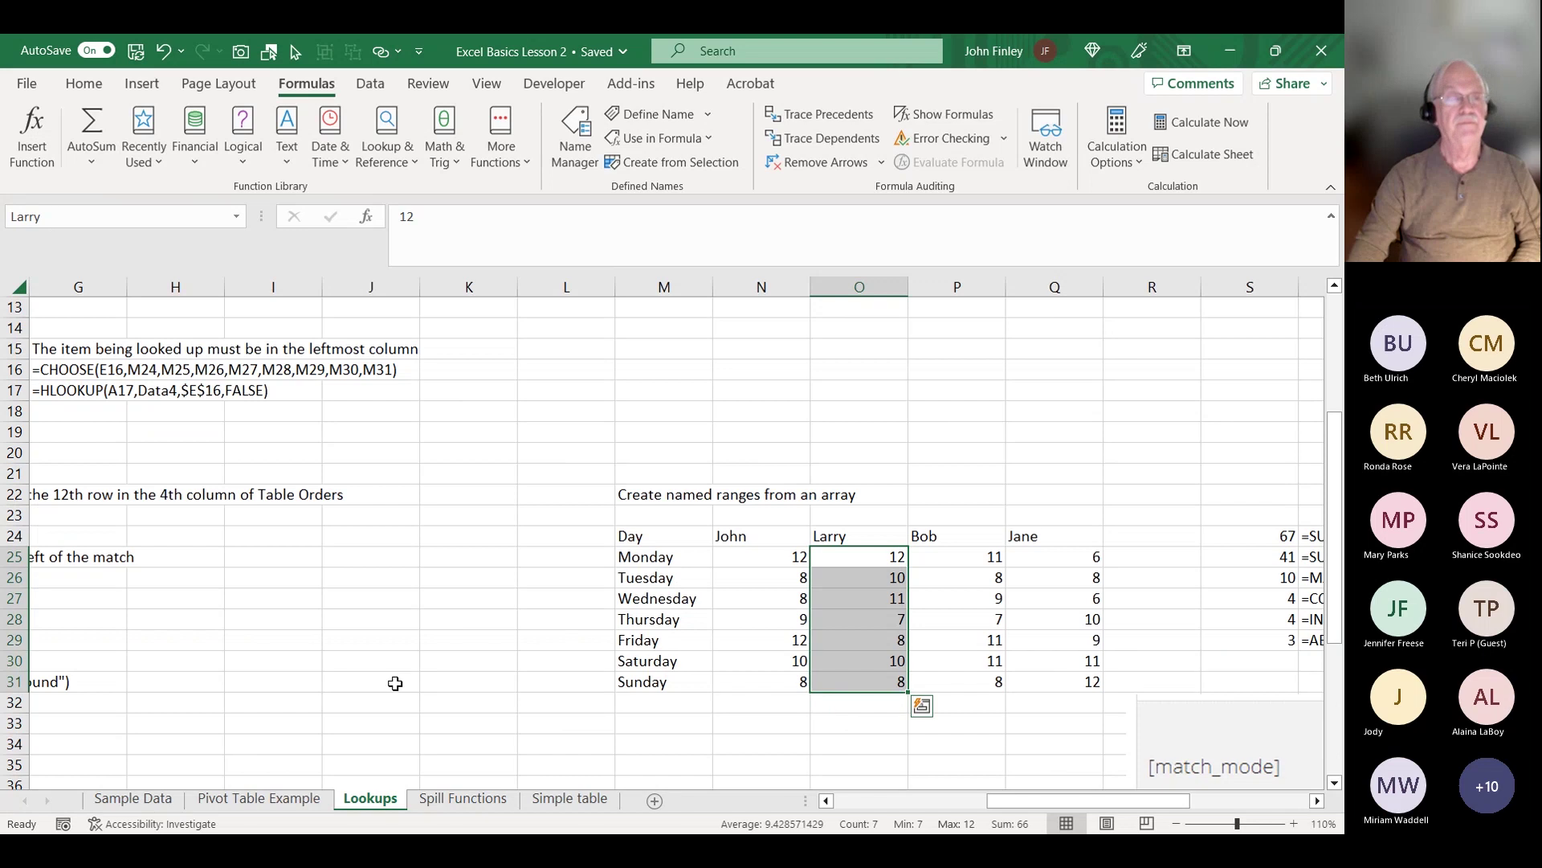
- Check the SUM(INDIRECT()) formulas in D27:D30 against the names in column C and the formula text in E27
left_click(363, 637)
key("Left")
key("Left")
key("Left")
key("Left")
key("Left")
key("Left")
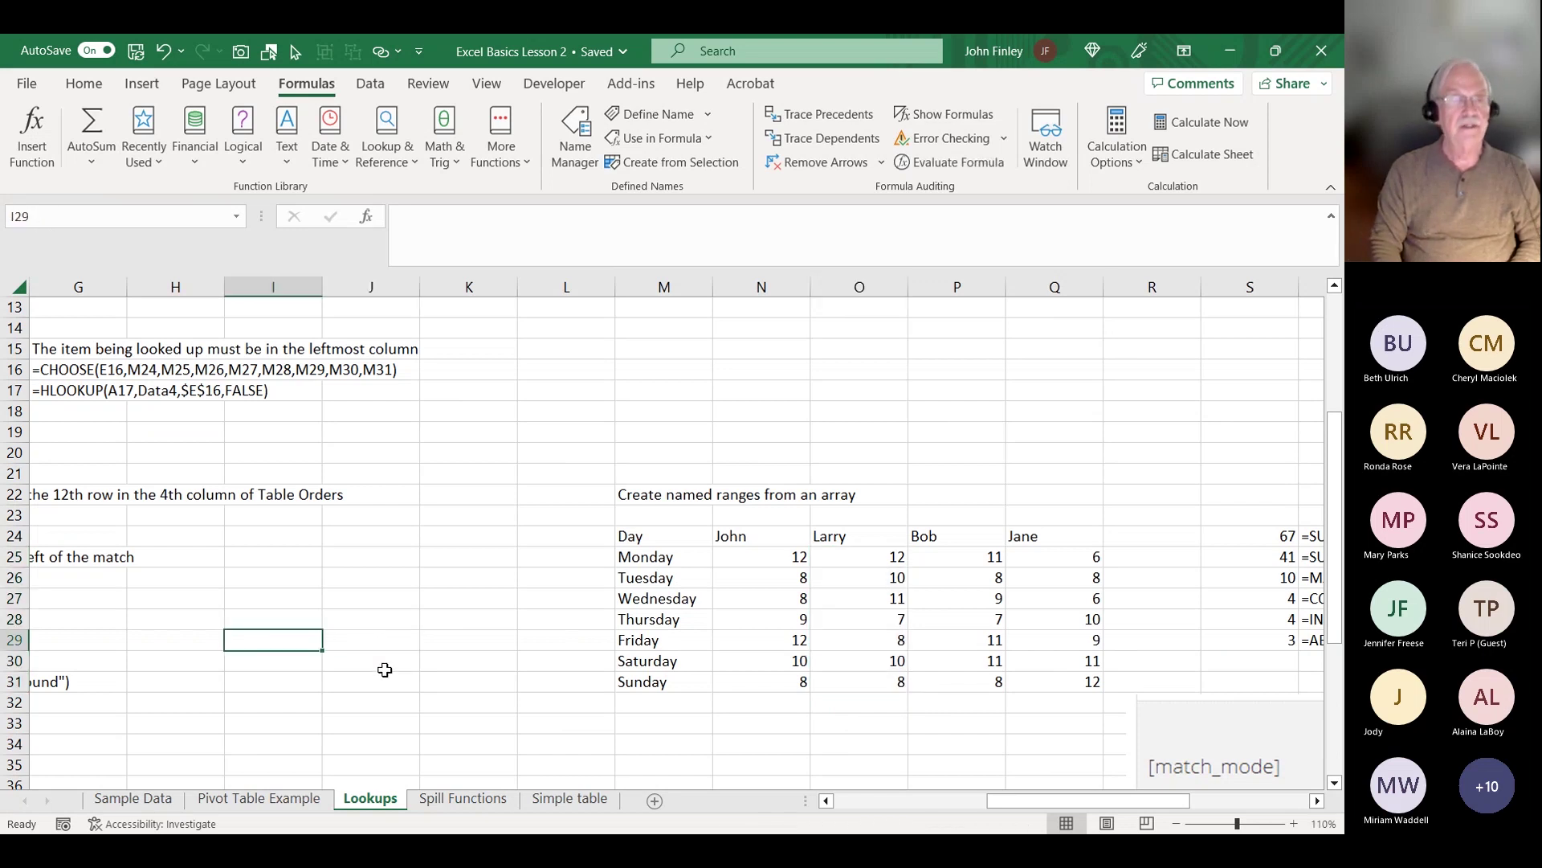
key("Left")
key("Up")
key("Up")
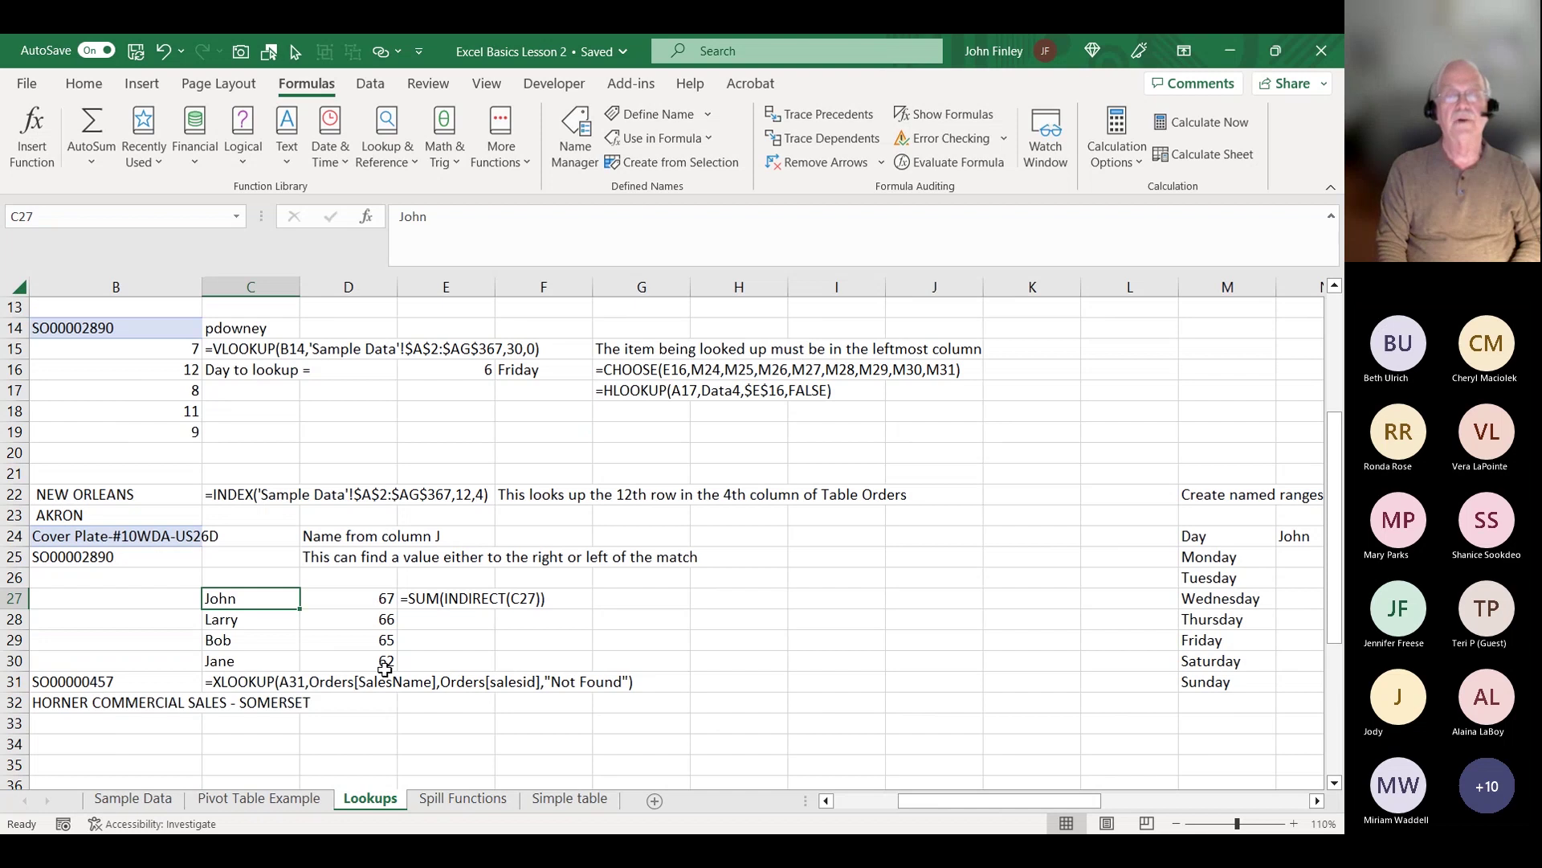
key("Right")
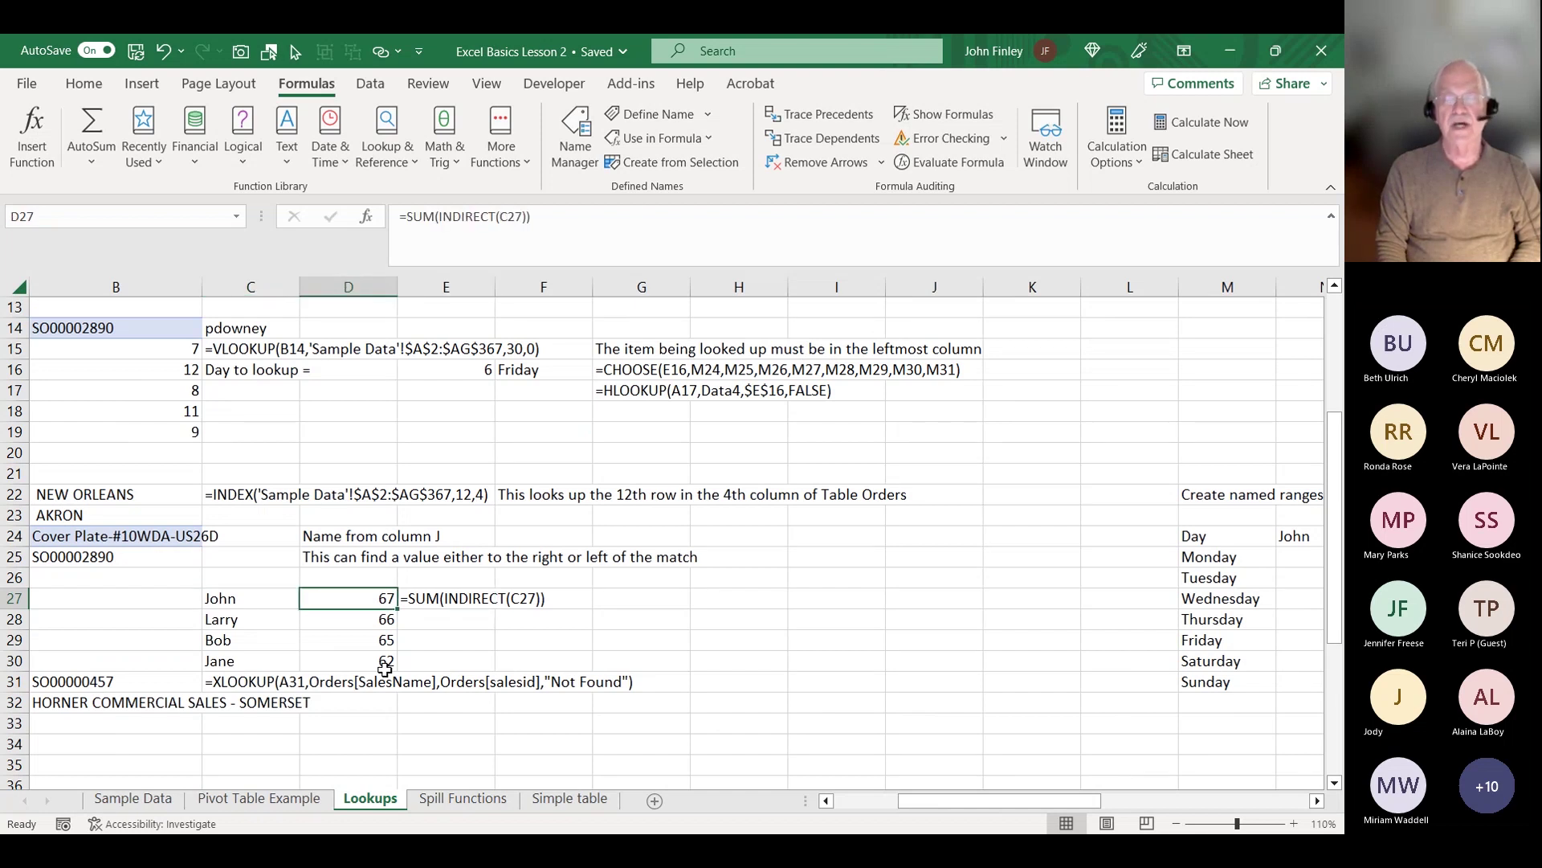
key("Down")
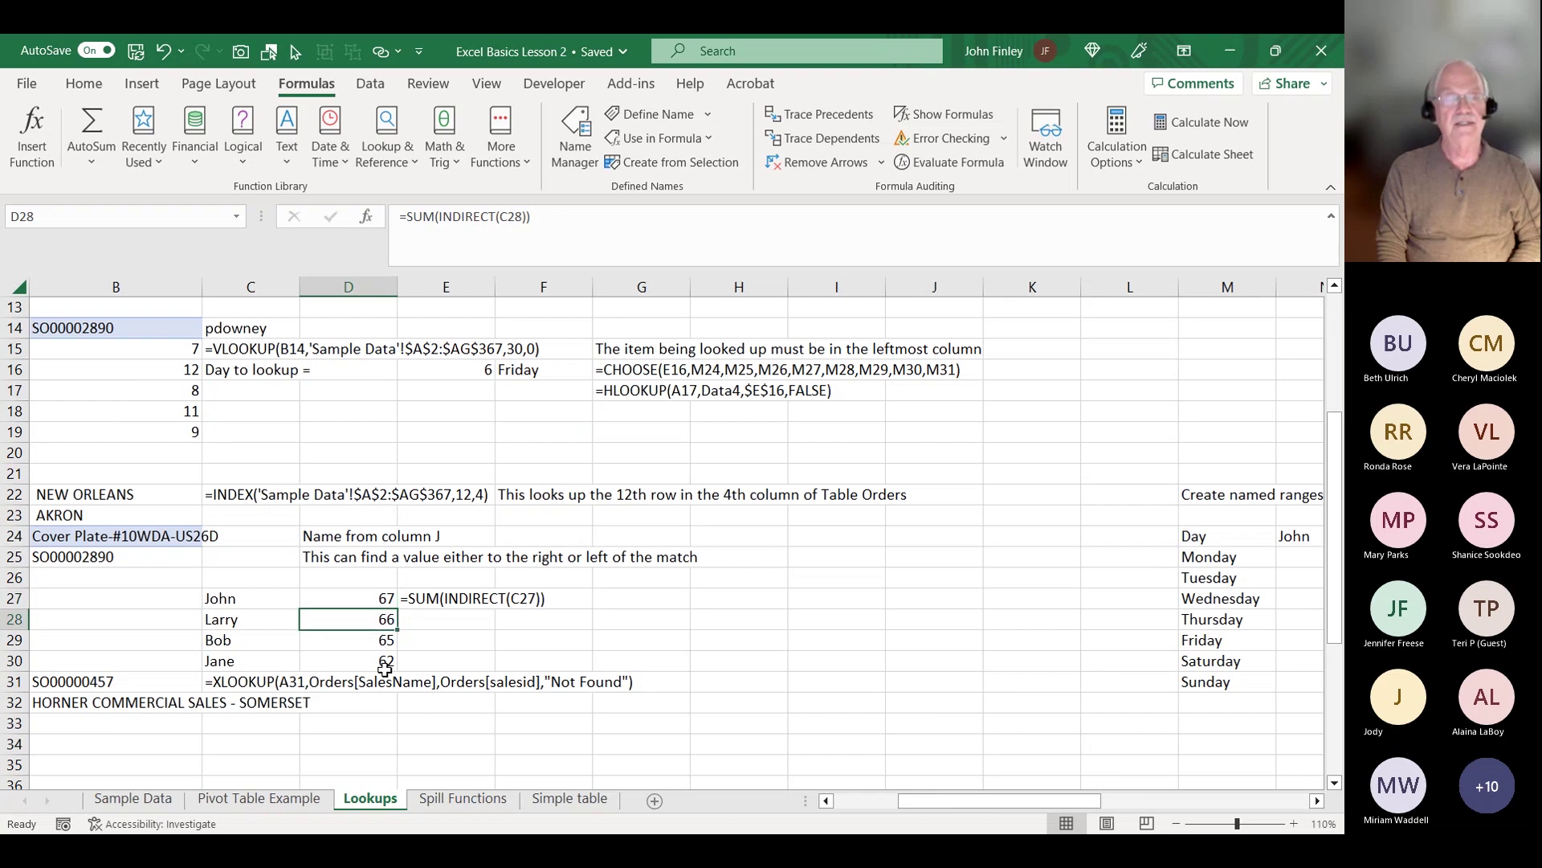
key("Down")
key("Down")
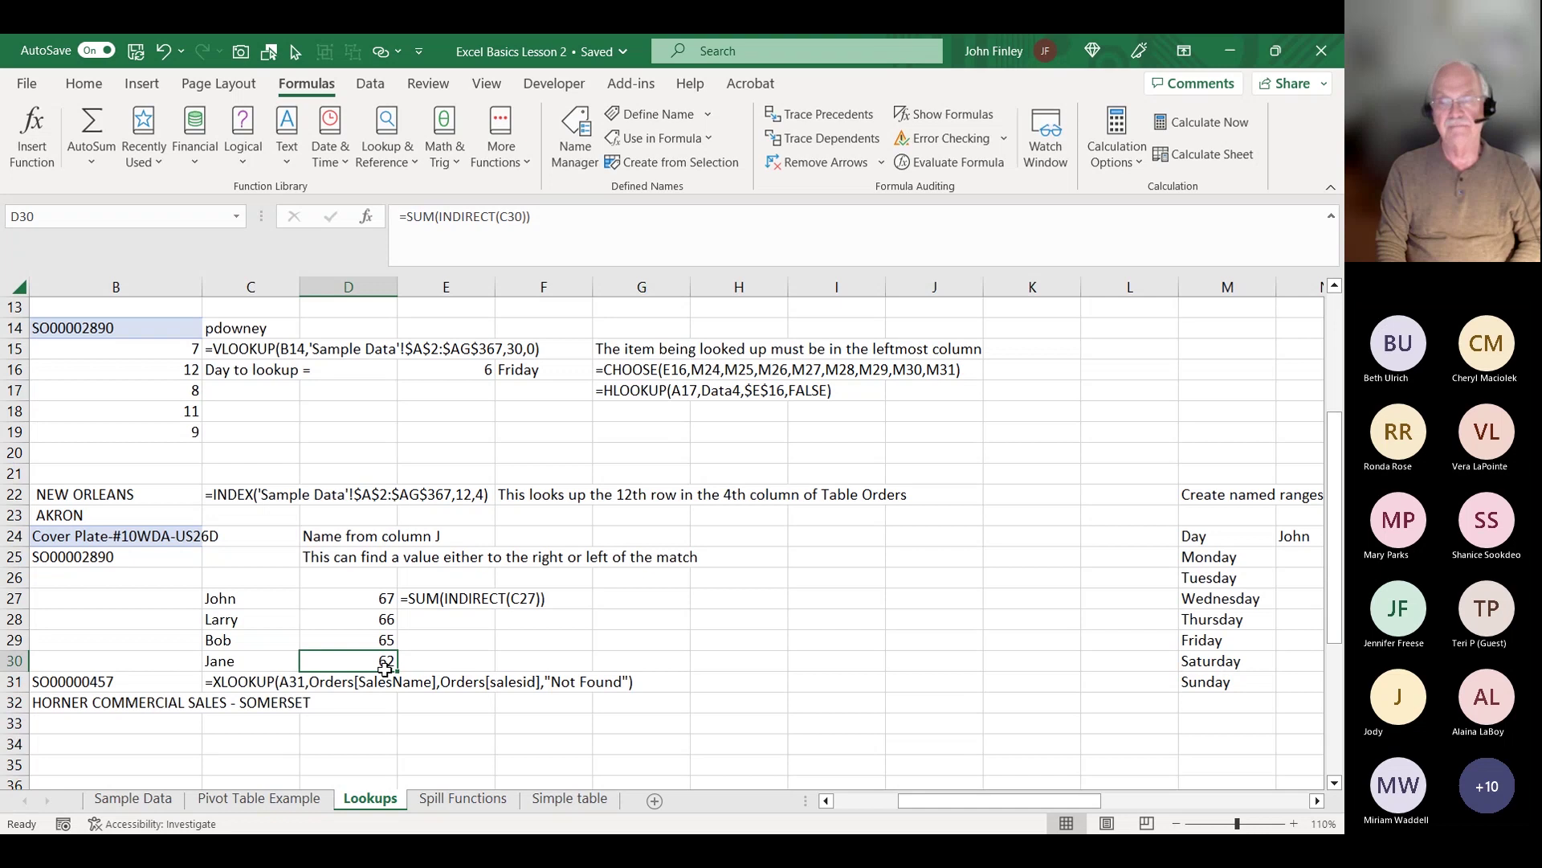
key("Right")
key("Left")
key("Left")
key("Up")
key("Up")
key("Right")
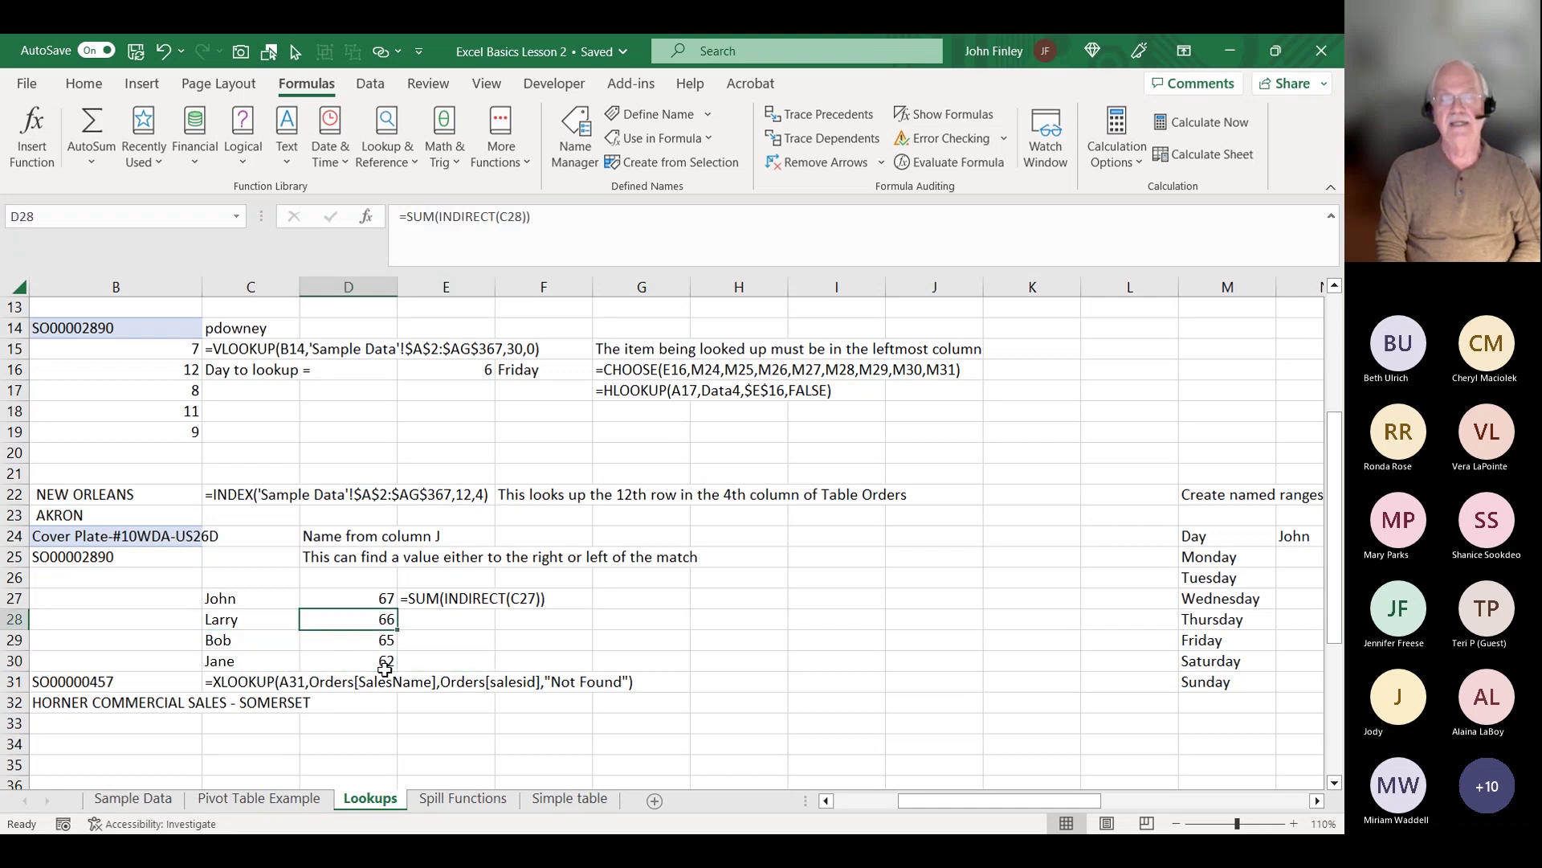
key("Up")
key("Right")
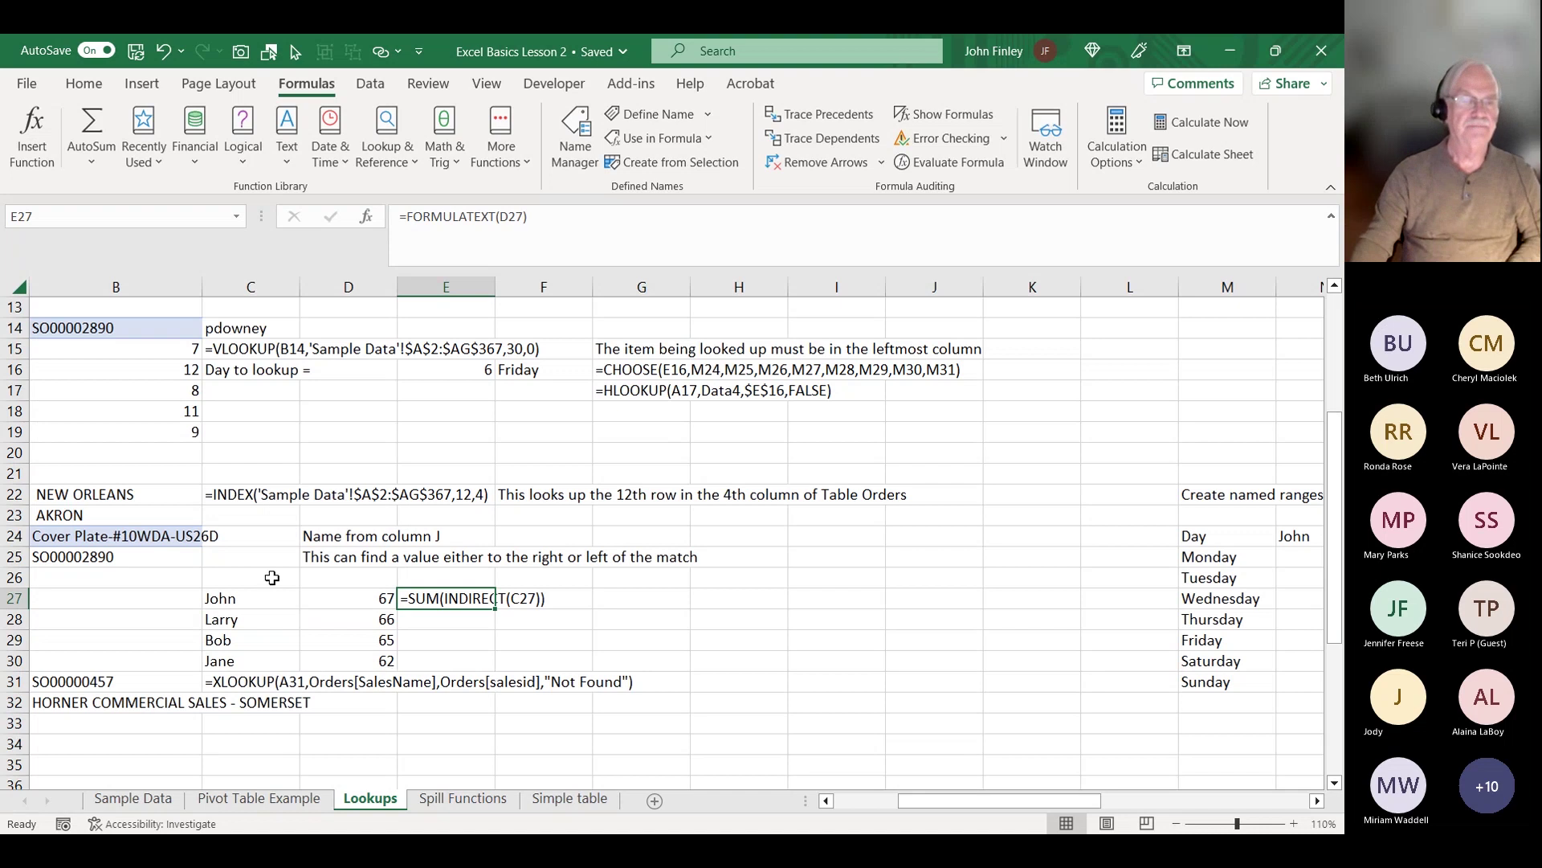
- Open the Spill Functions sheet and check the lookup value in C2 and the XLOOKUP formula in D2
left_click(334, 701)
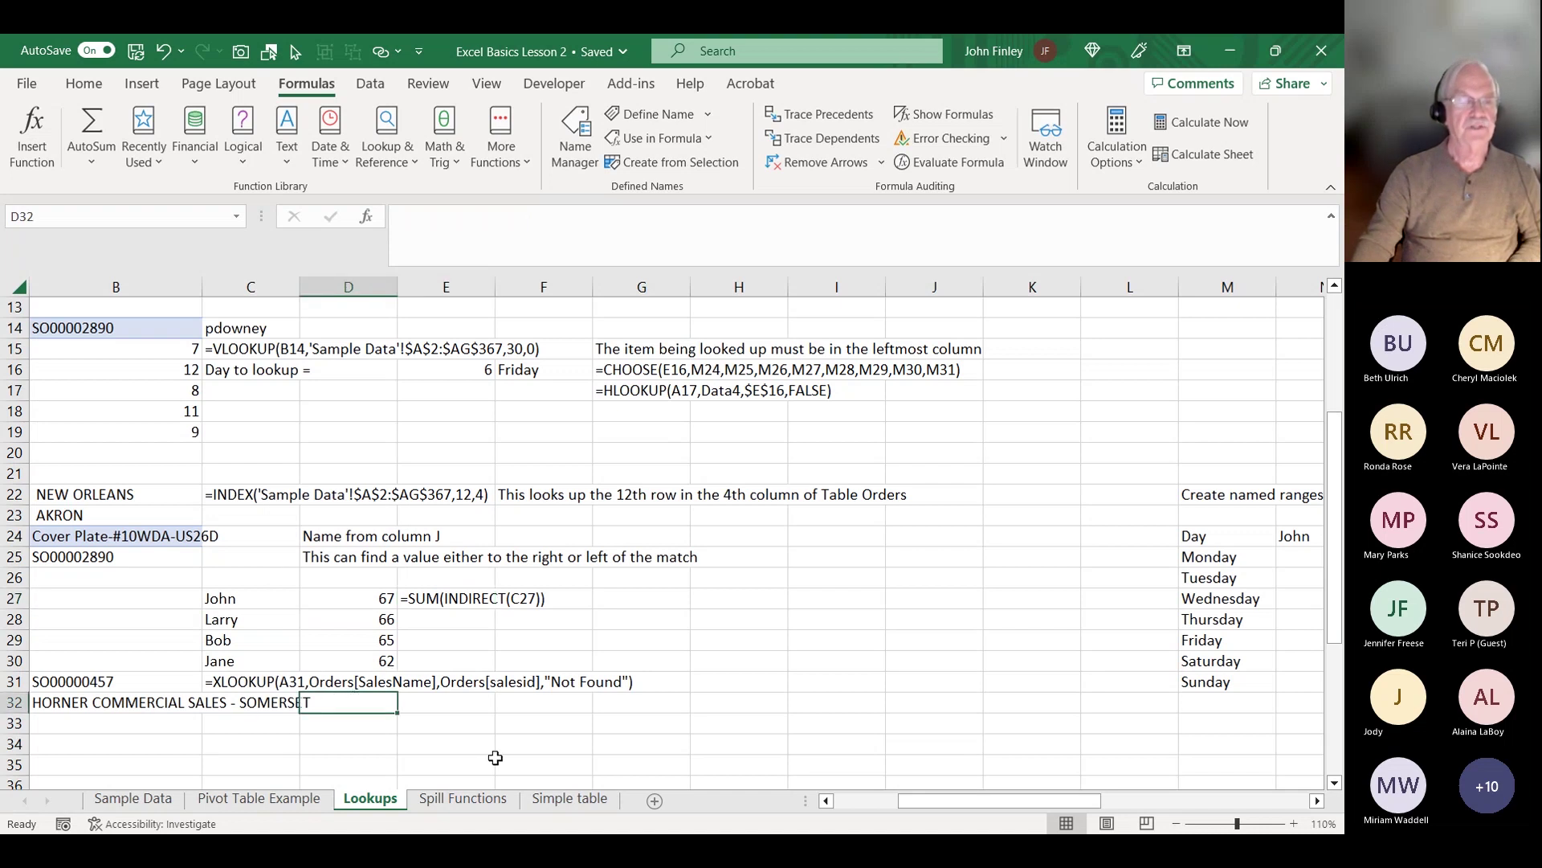
left_click(462, 799)
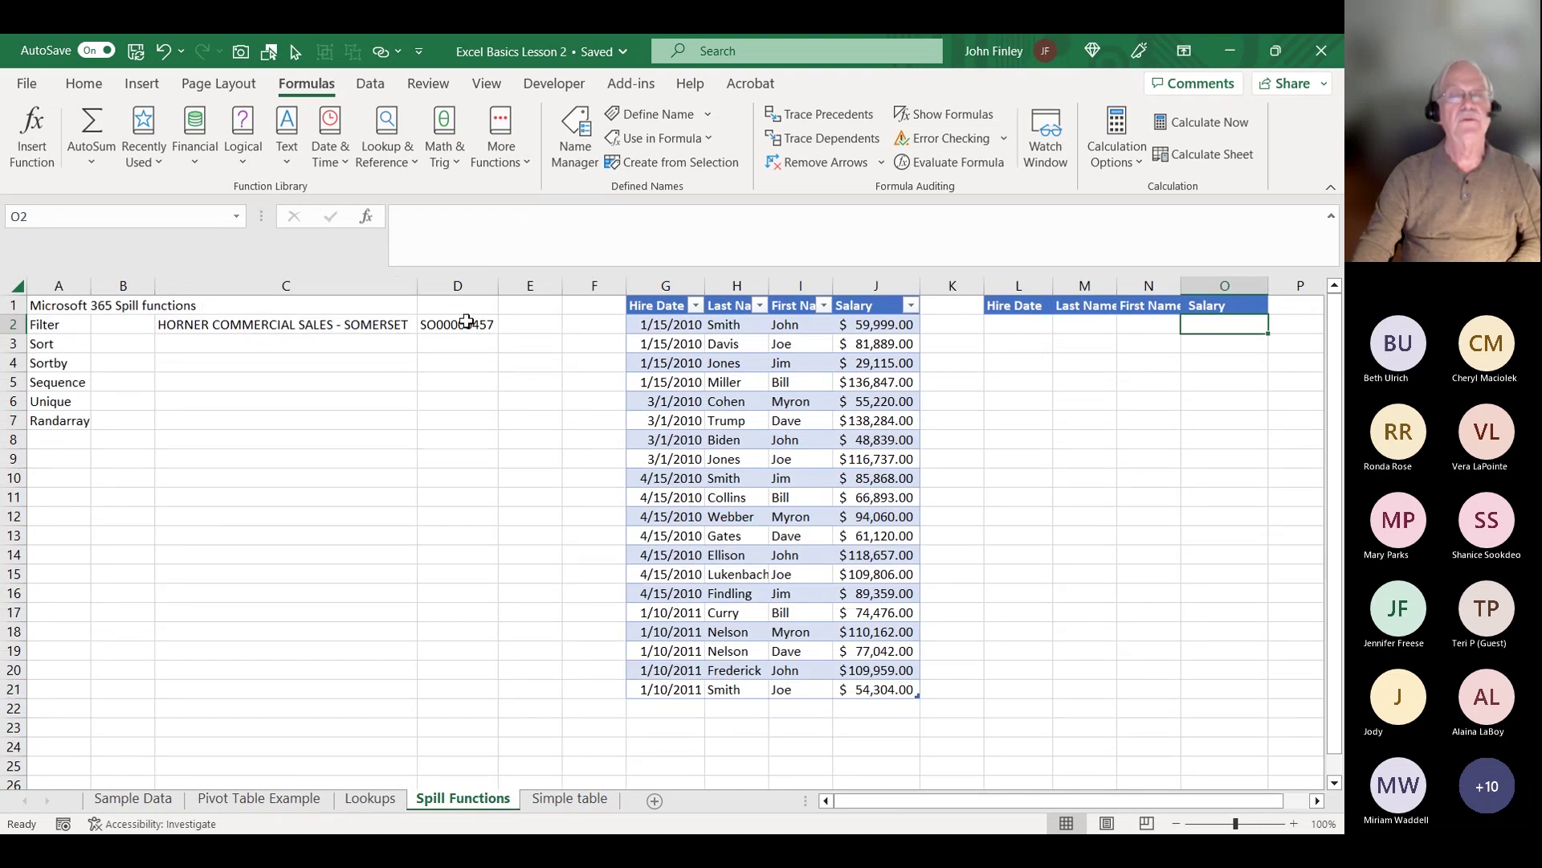
left_click(240, 323)
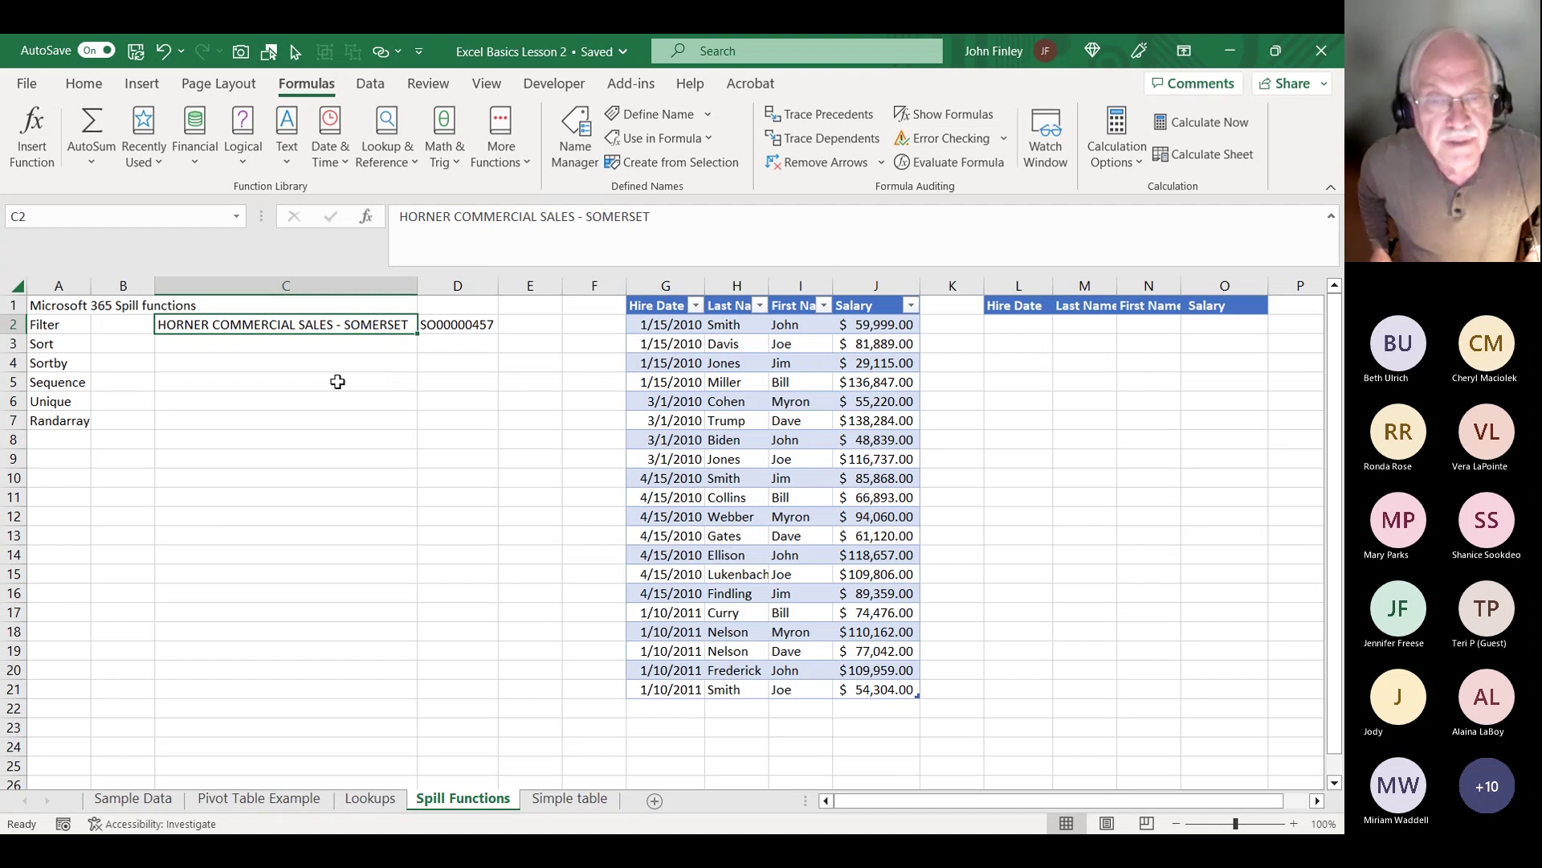
key("Right")
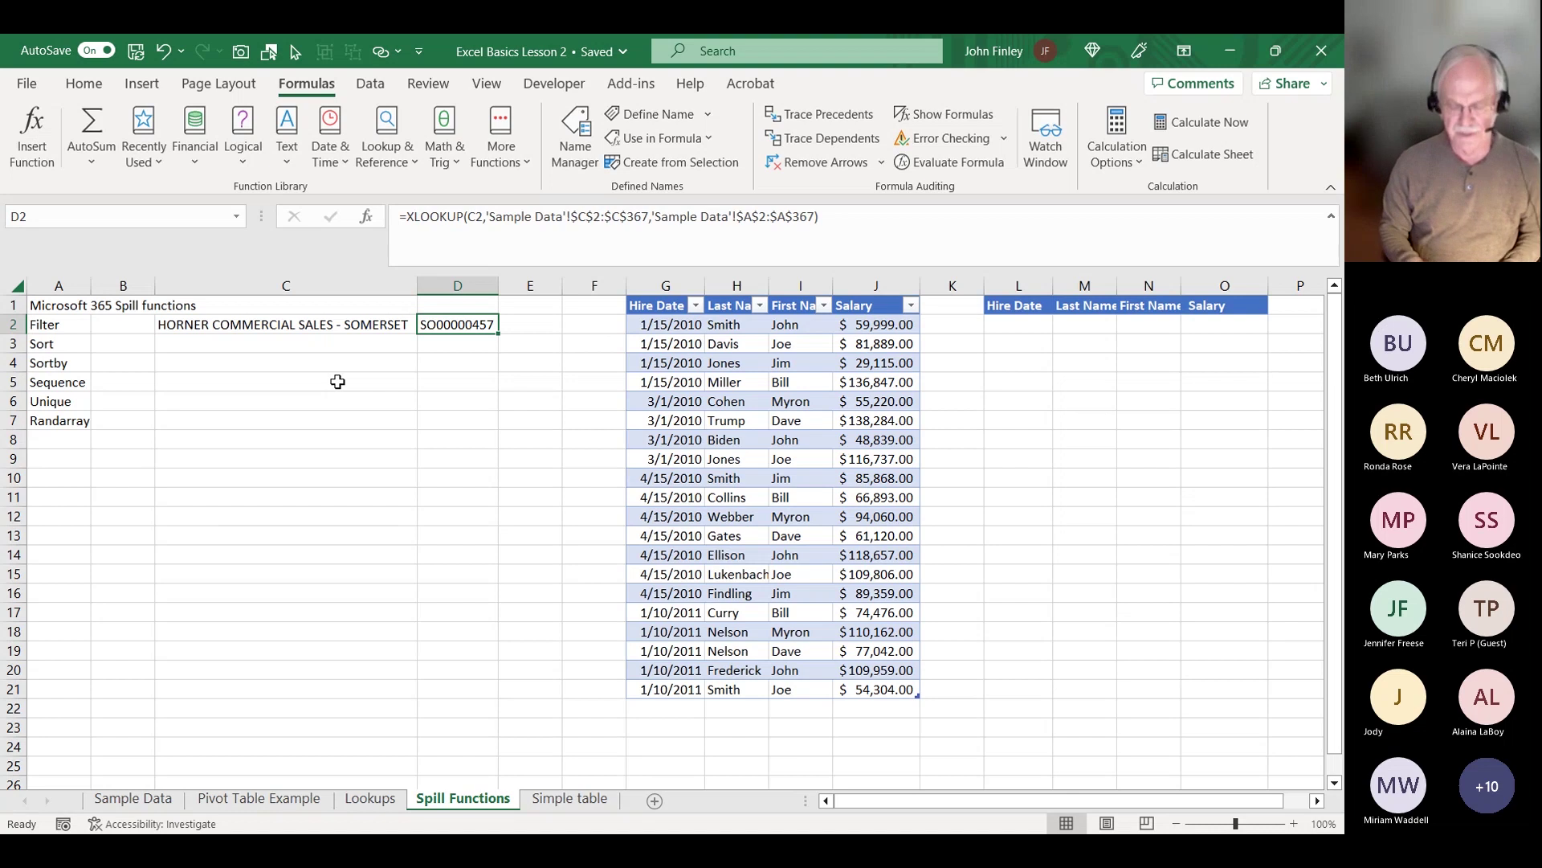
- Start a FILTER formula in D3 with =Filter(Orders[ to reference a column of the Orders table
key("Down")
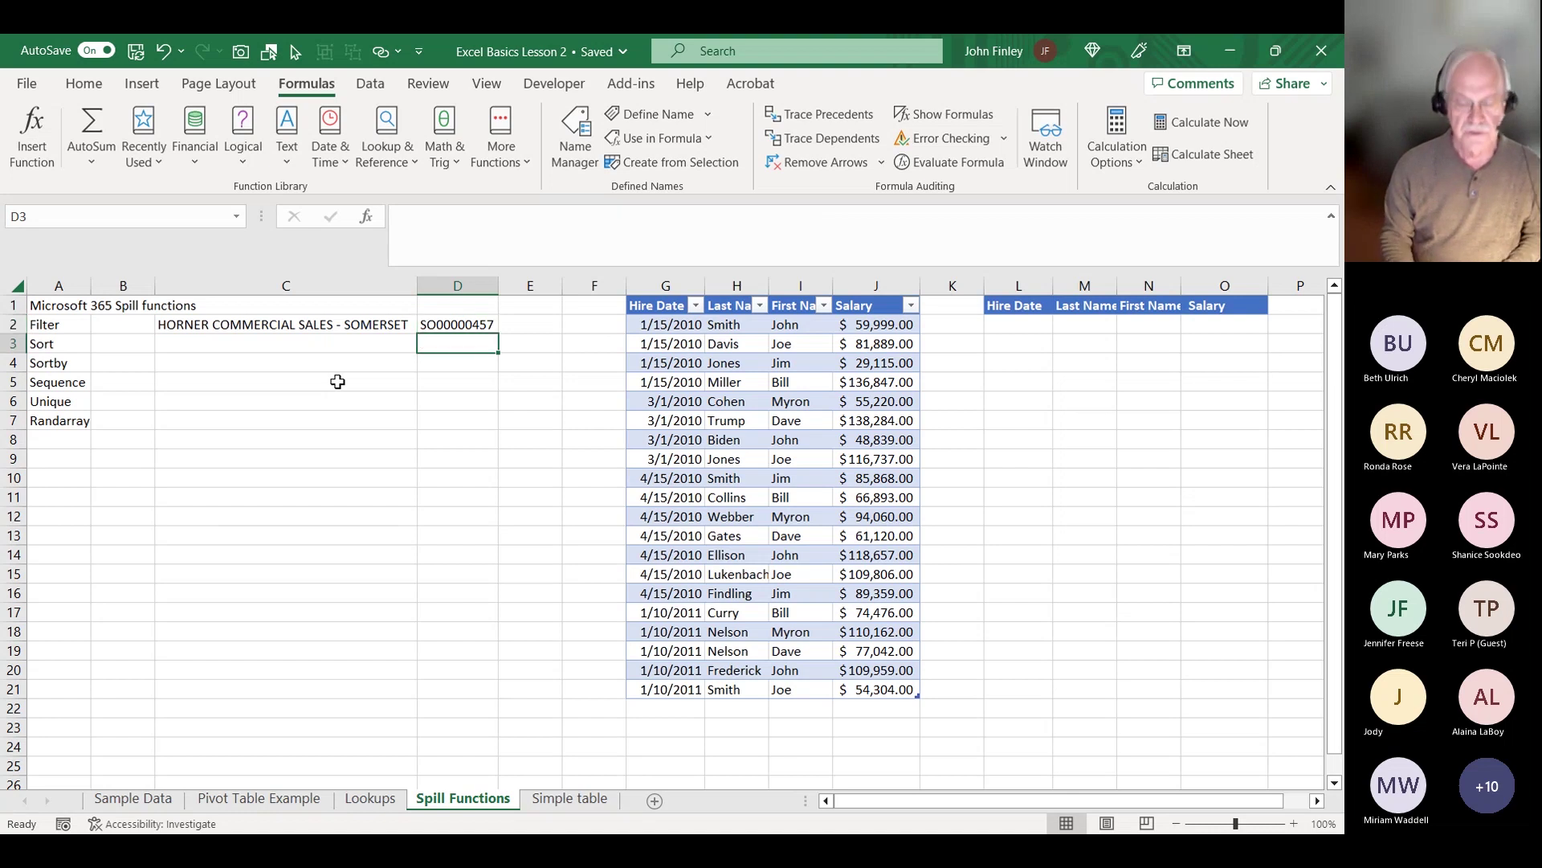
type("=")
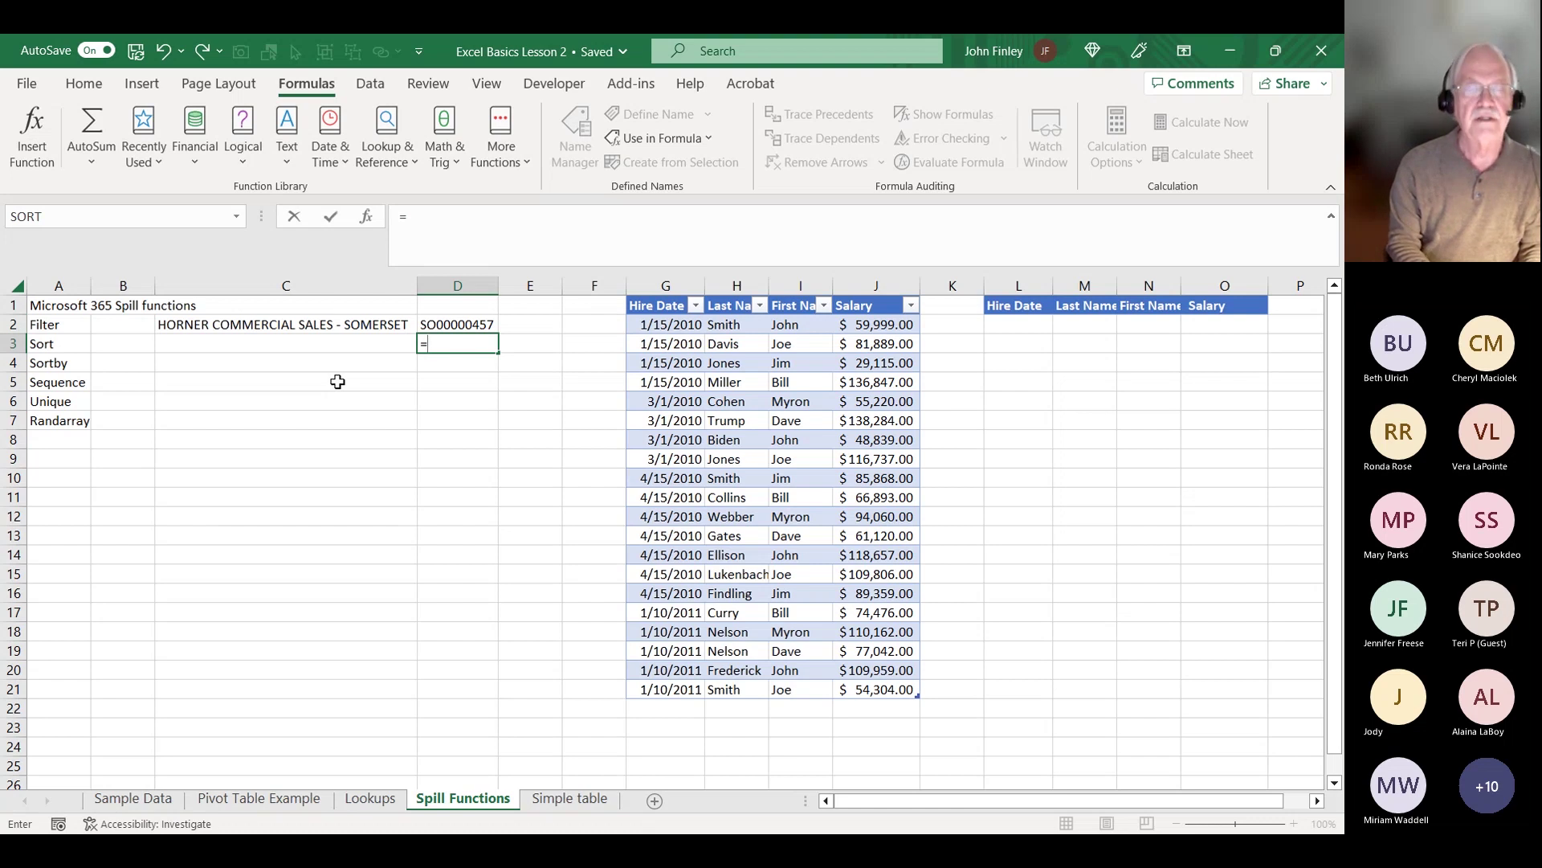
type("Filty")
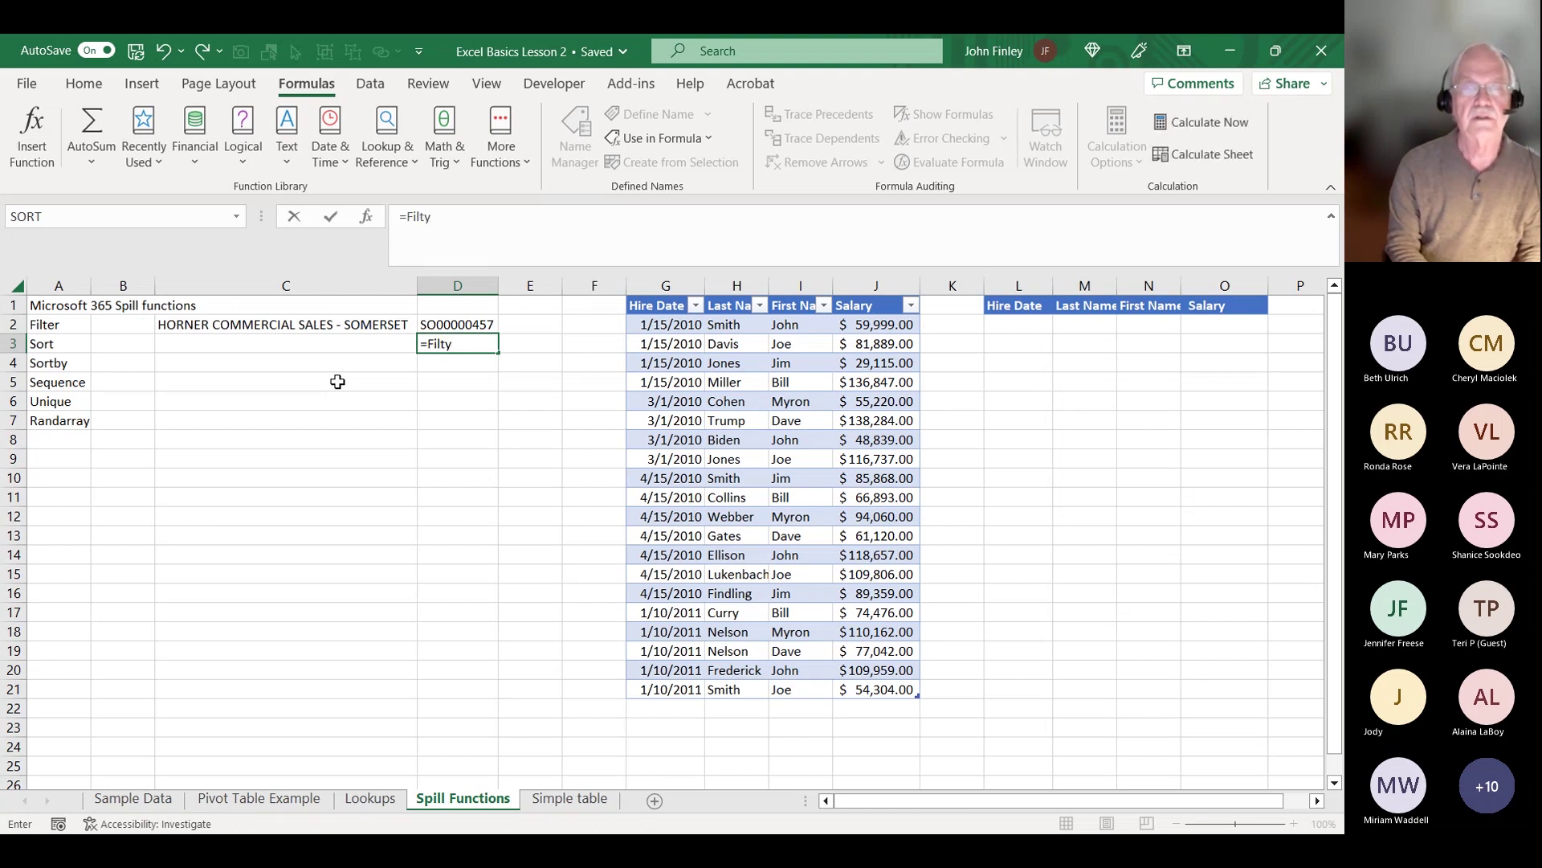
key("BackSpace")
type("er")
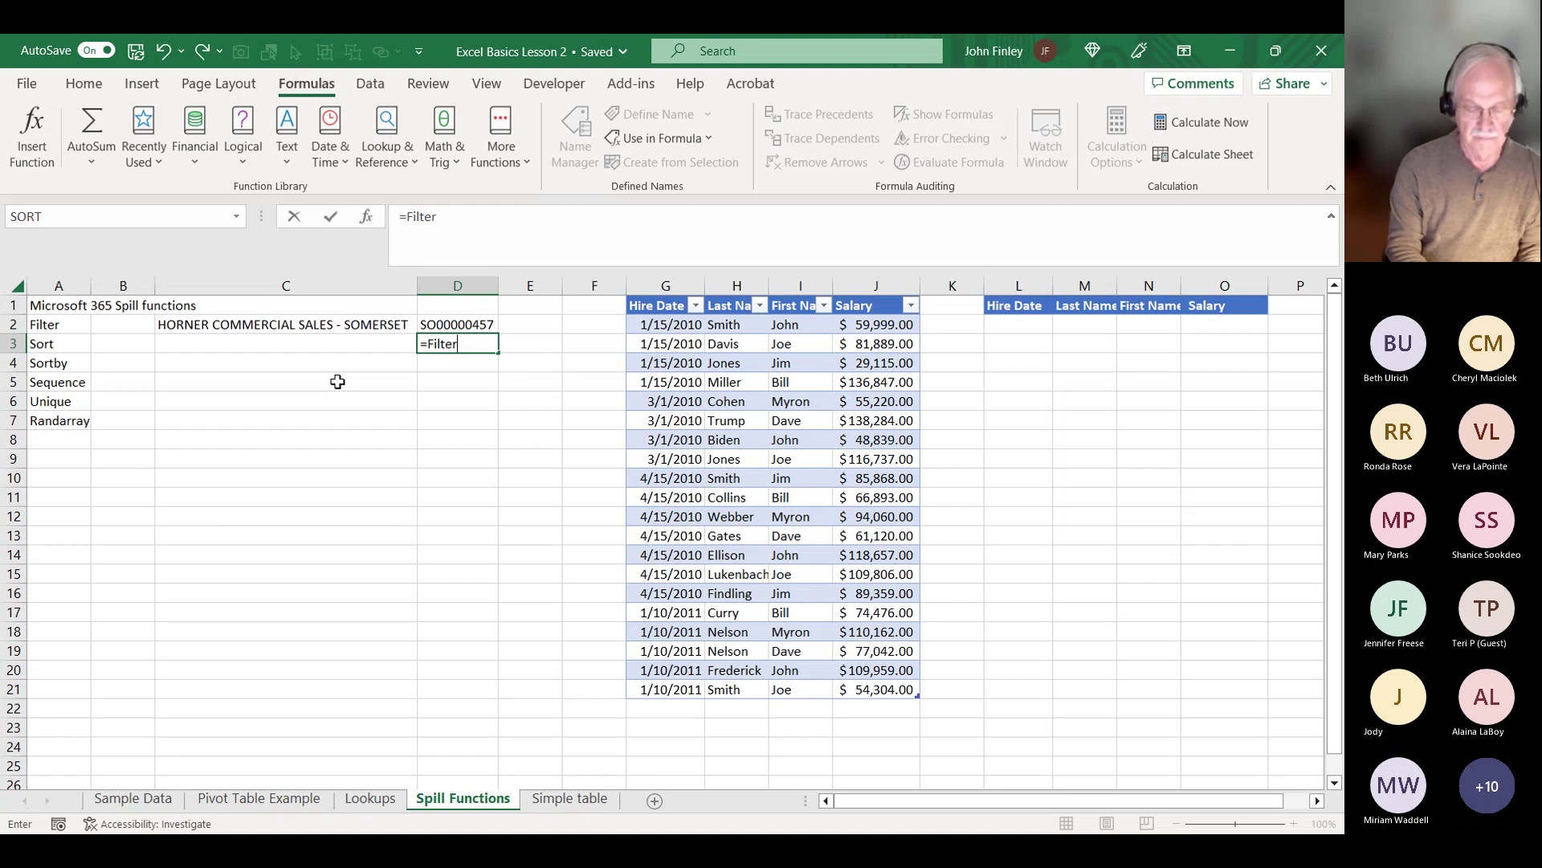
type("(Orders")
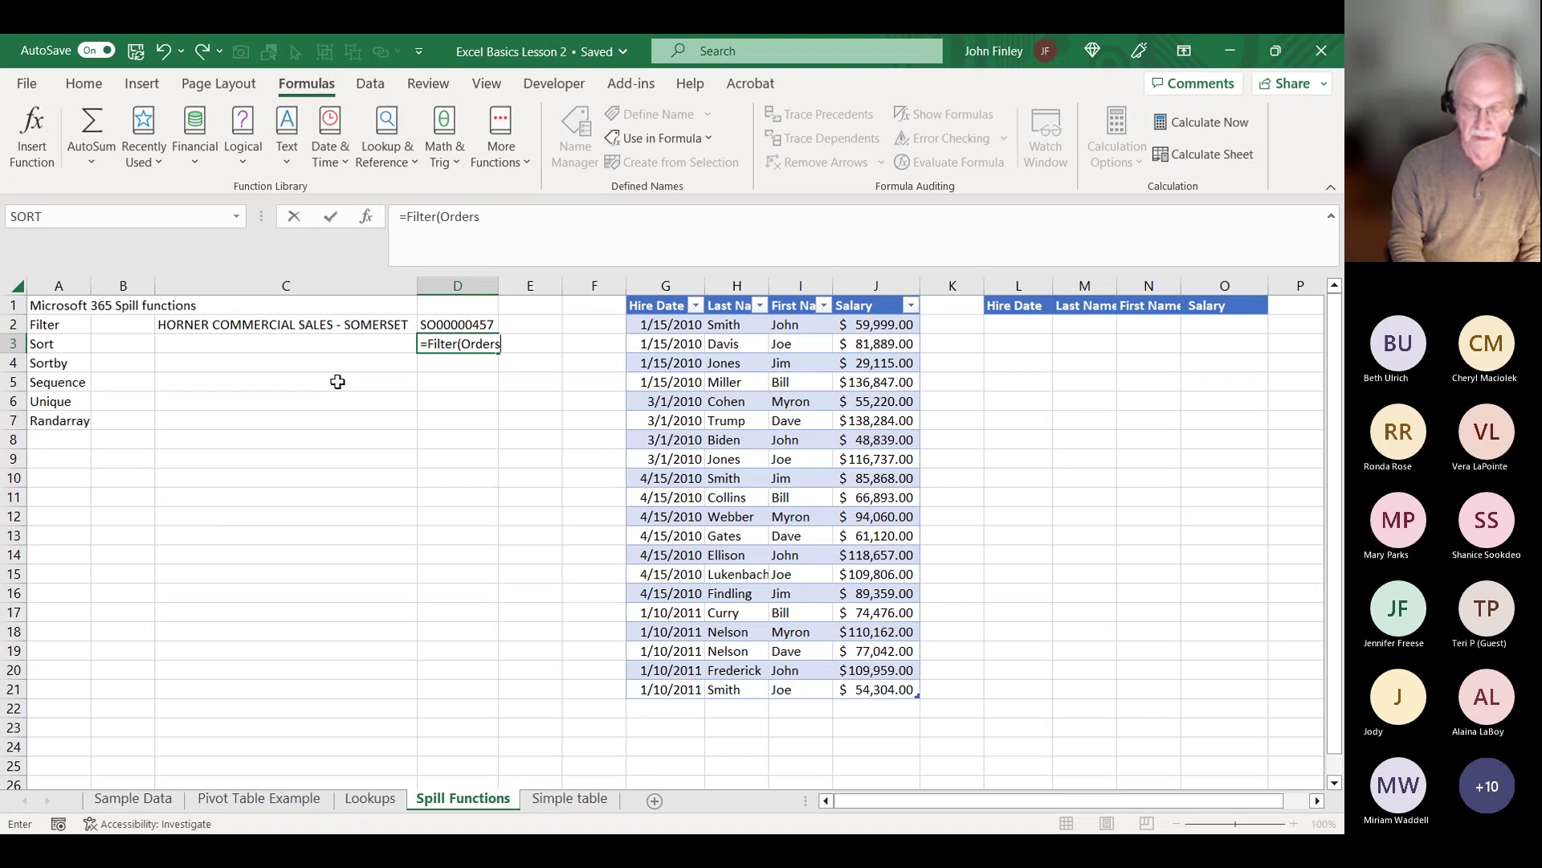
type("[")
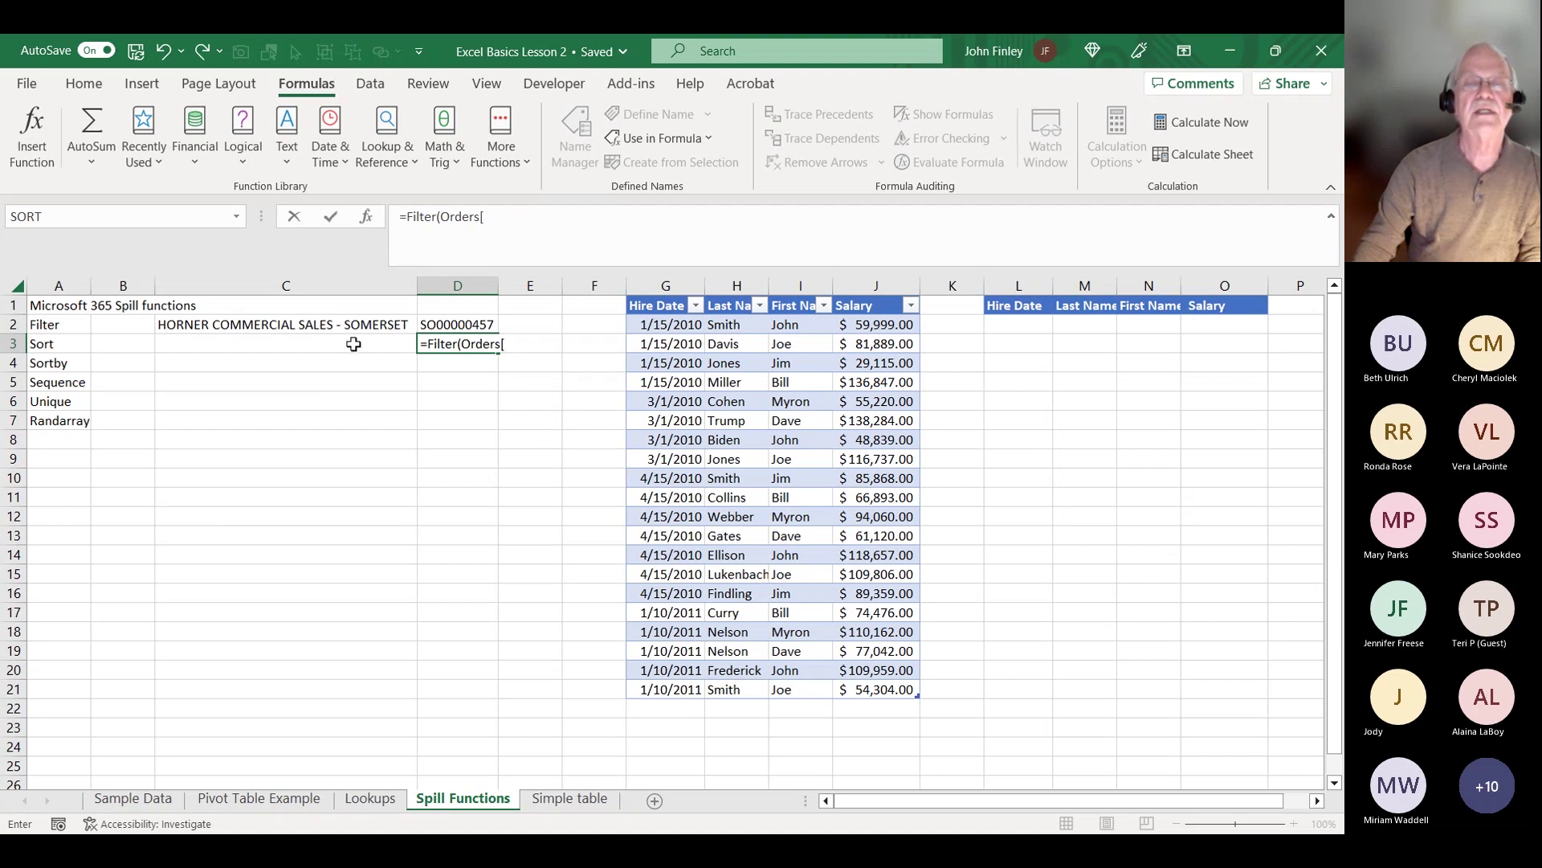
left_click(284, 327)
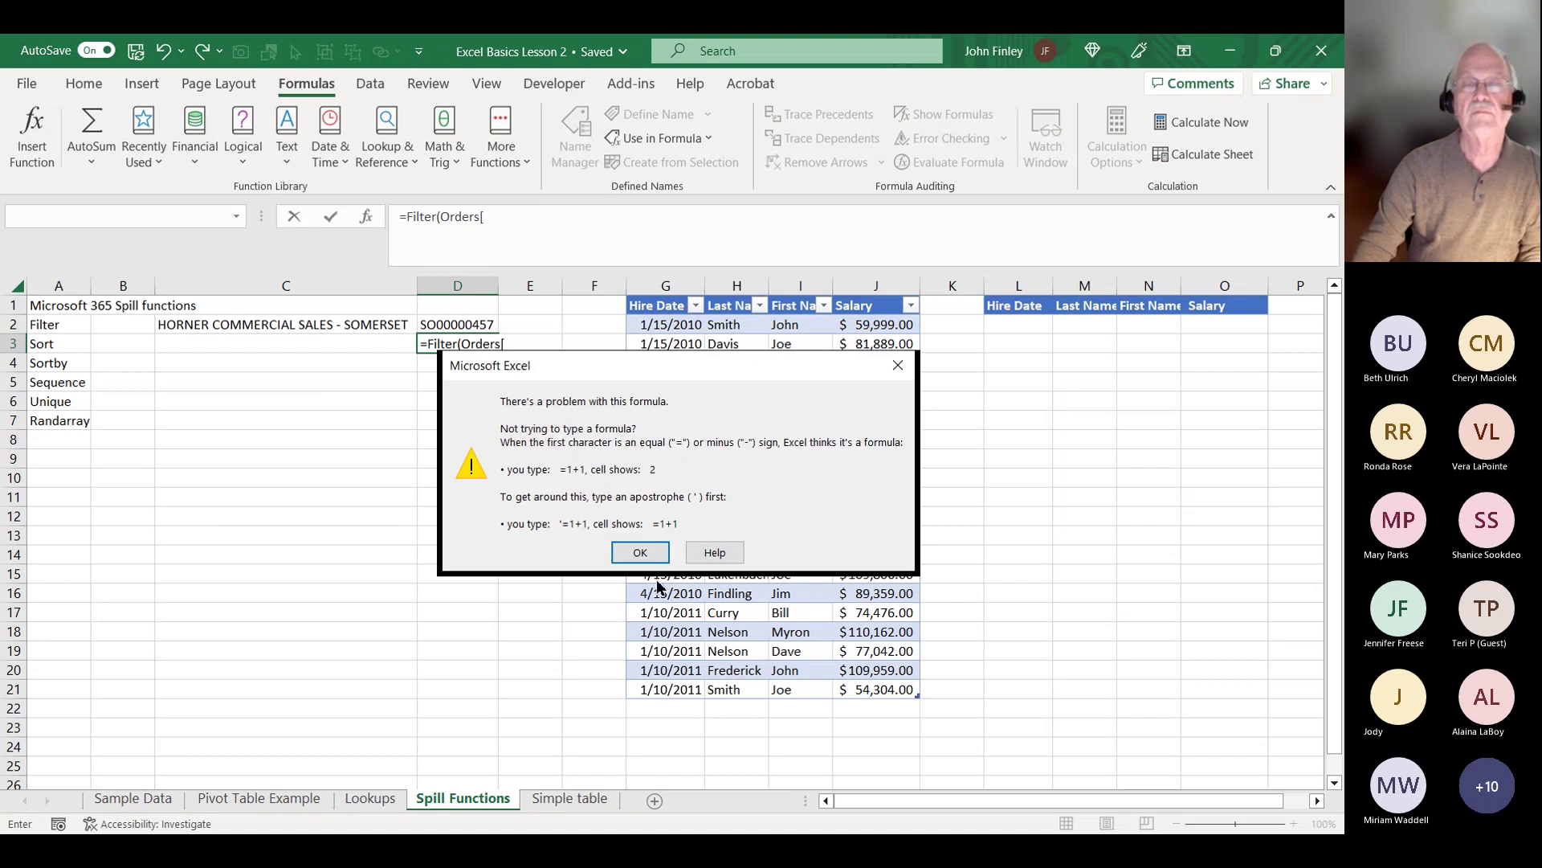
left_click(631, 554)
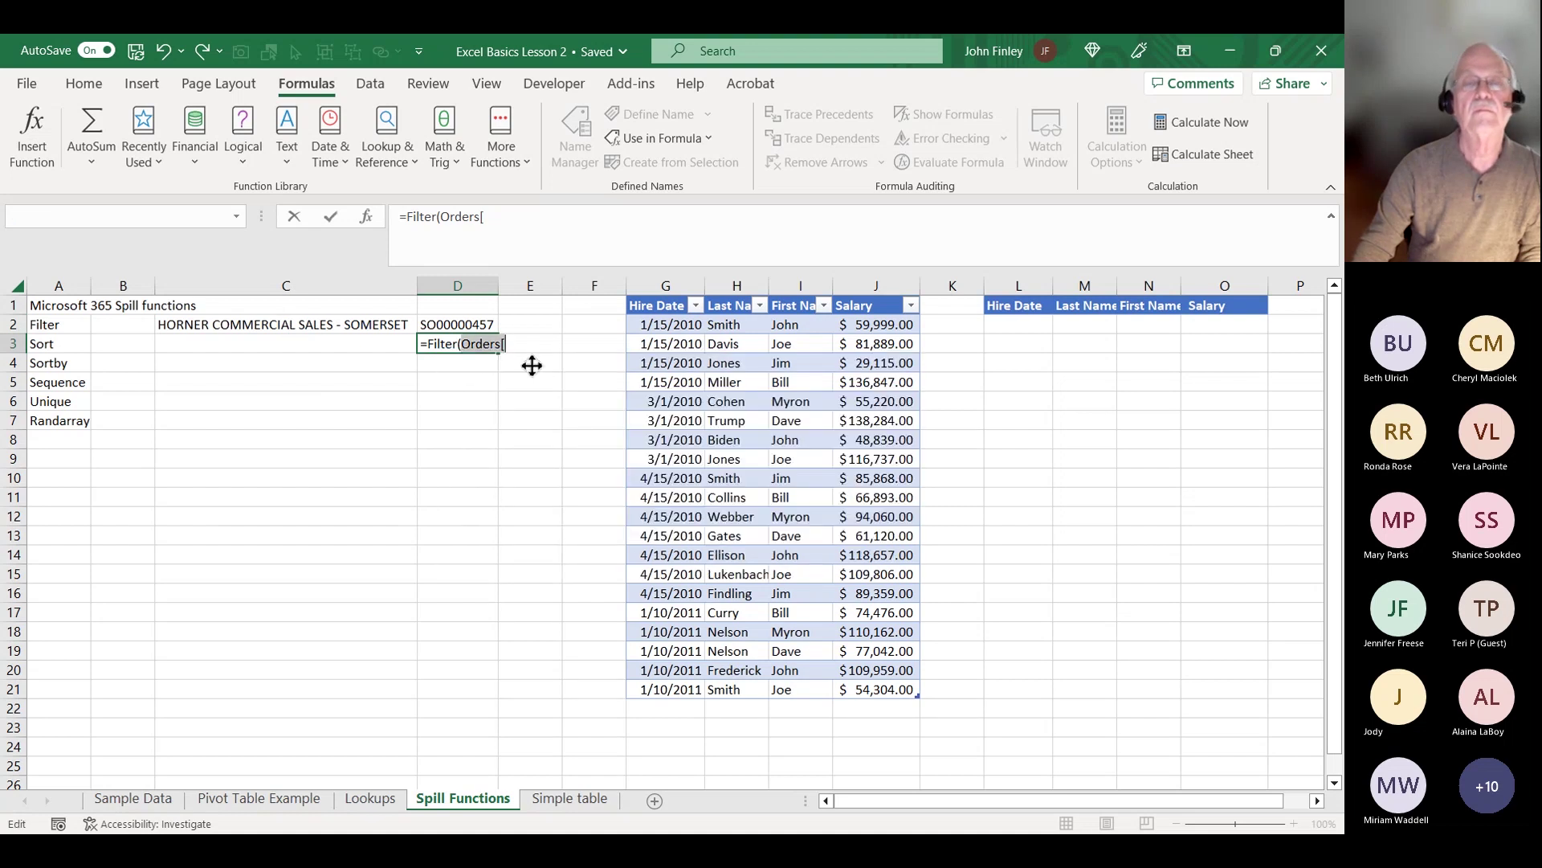
left_click(504, 347)
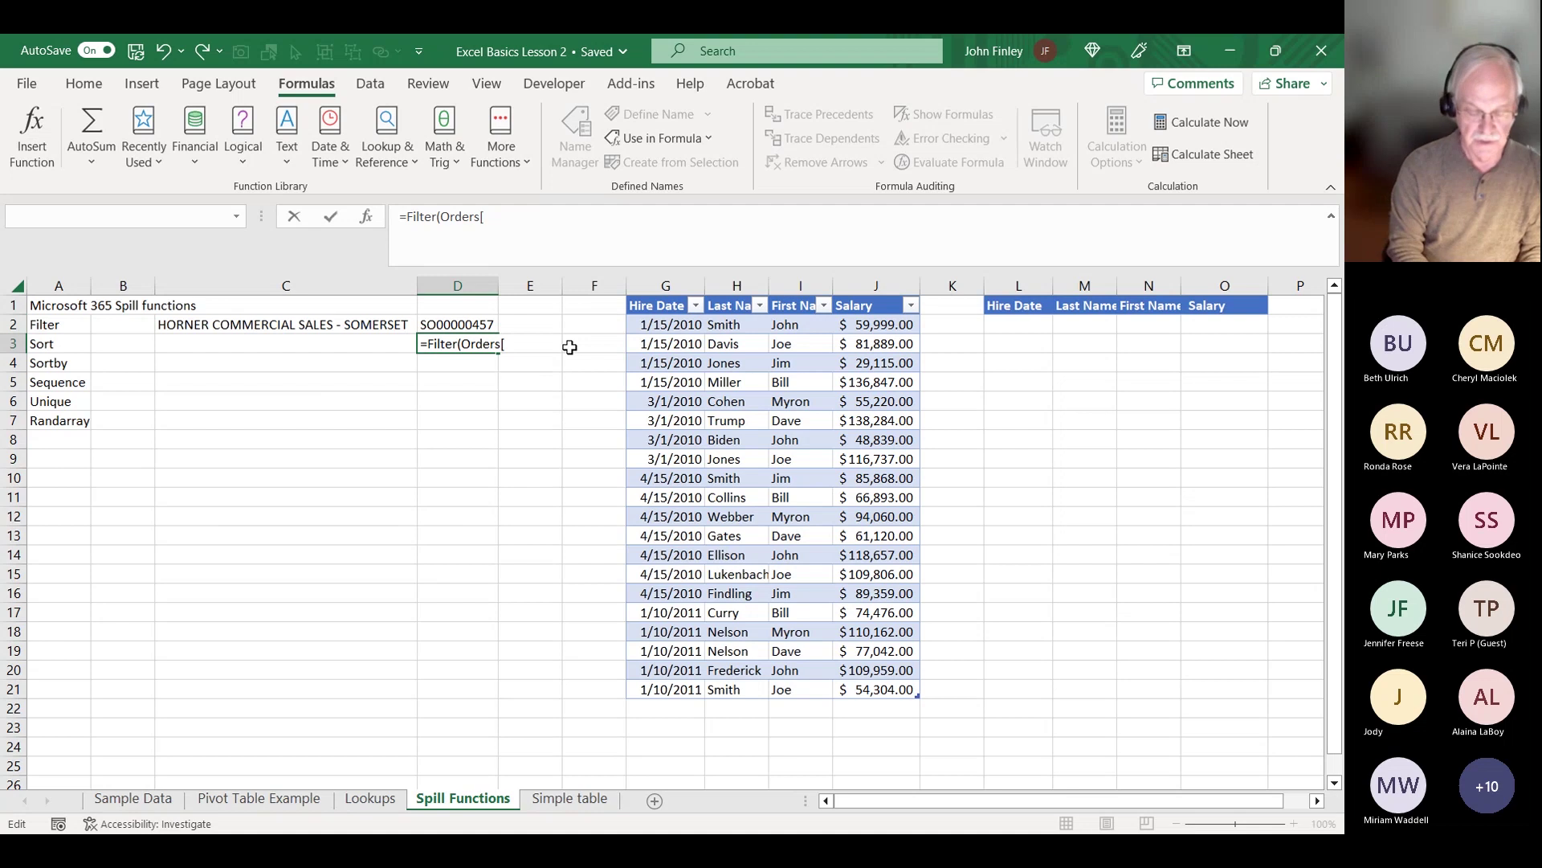
type("SalesName")
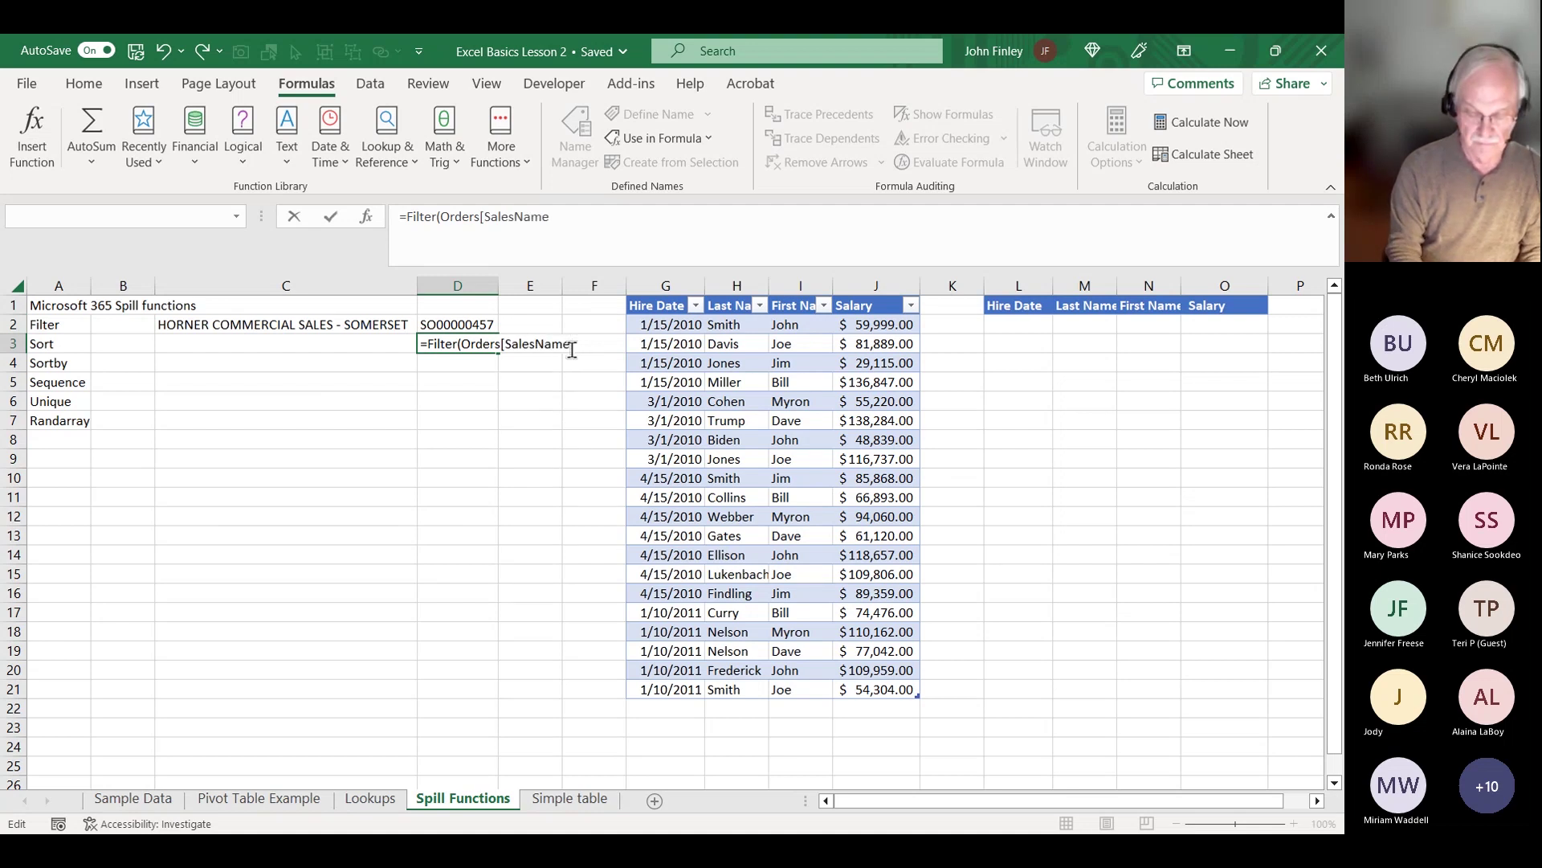
type("]")
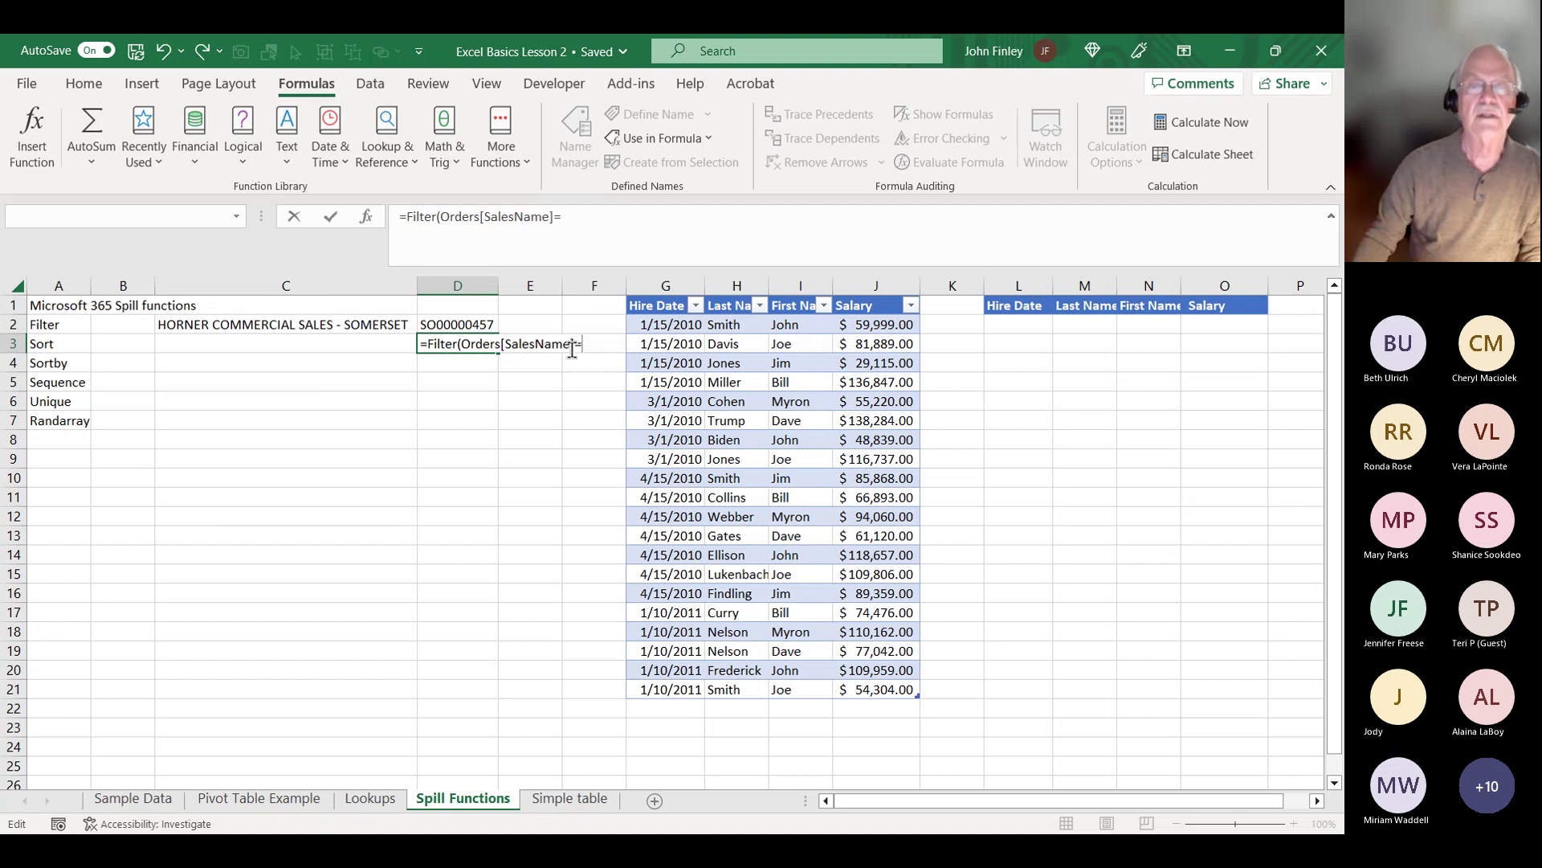
type("=")
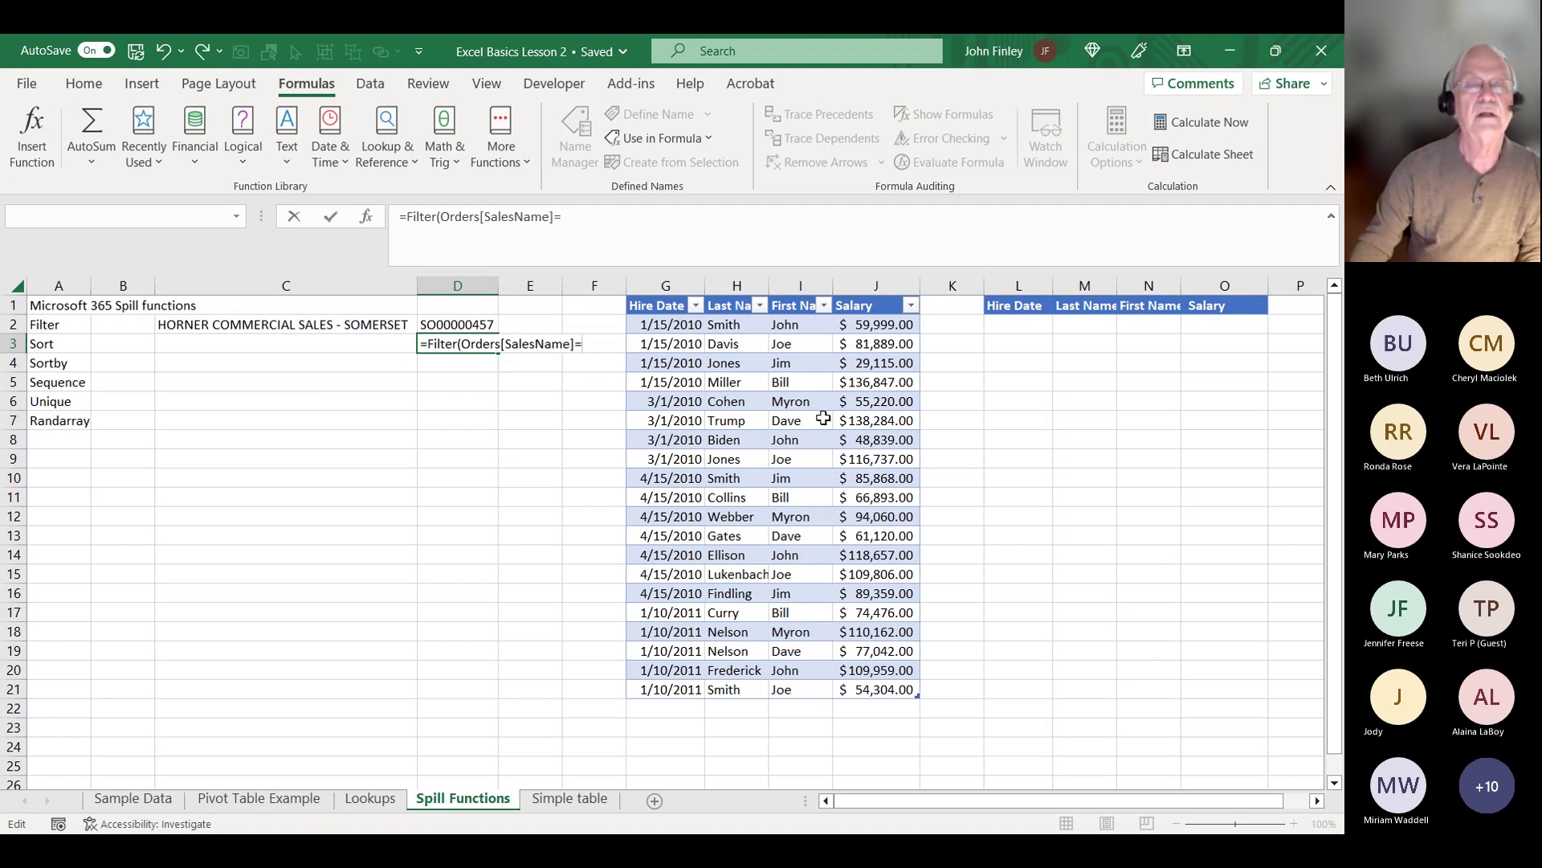
key("BackSpace")
key("BackSpace")
key("BackSpace")
key("BackSpace")
key("BackSpace")
key("BackSpace")
key("BackSpace")
key("BackSpace")
key("BackSpace")
key("BackSpace")
key("BackSpace")
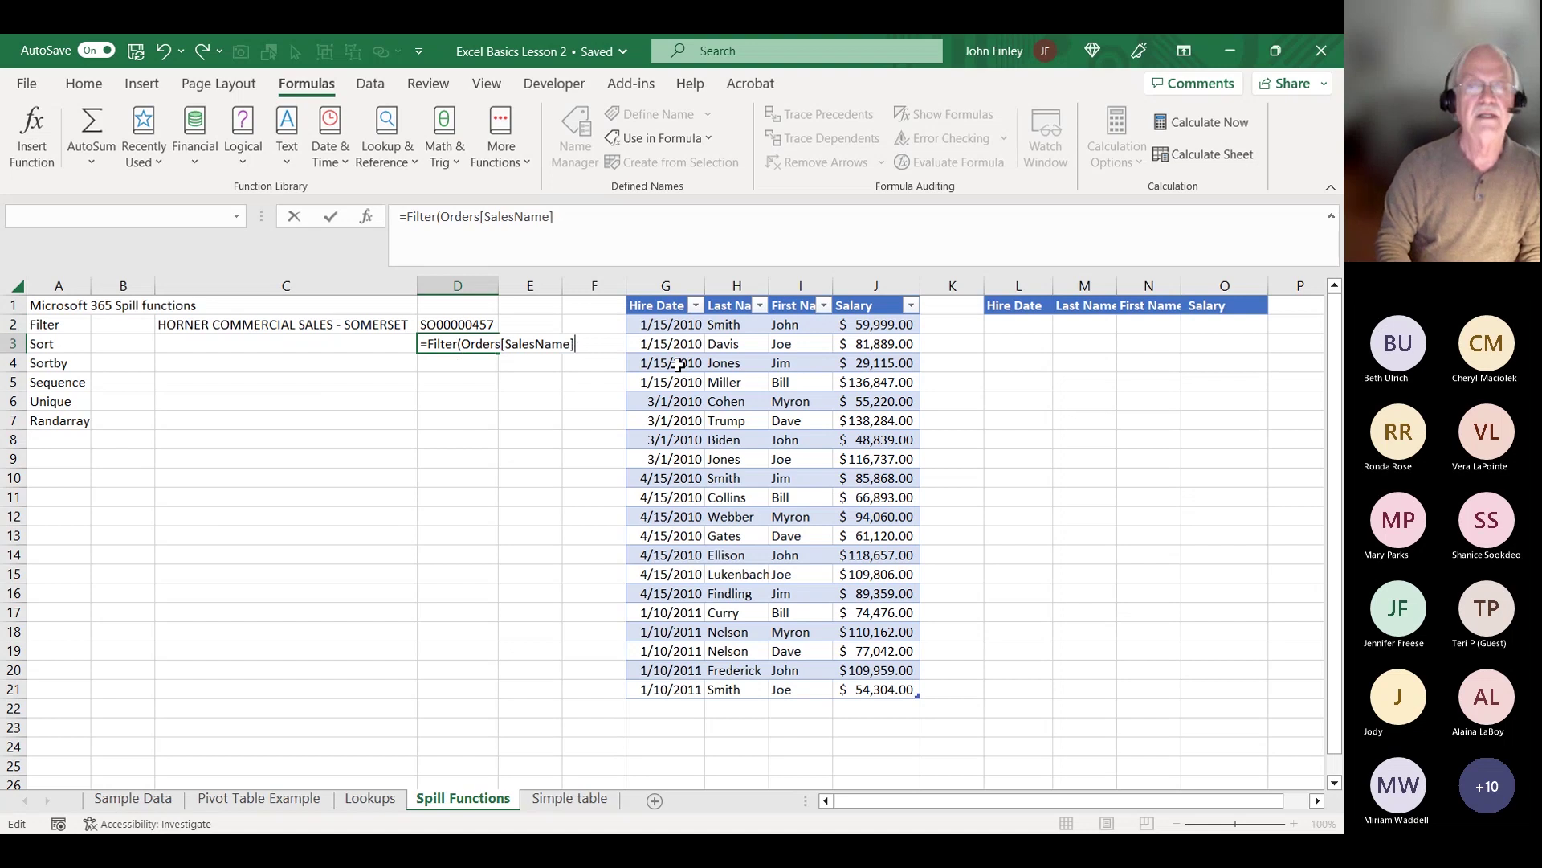
- Make Orders[salesid] the array argument of the FILTER formula in D3
type("salie")
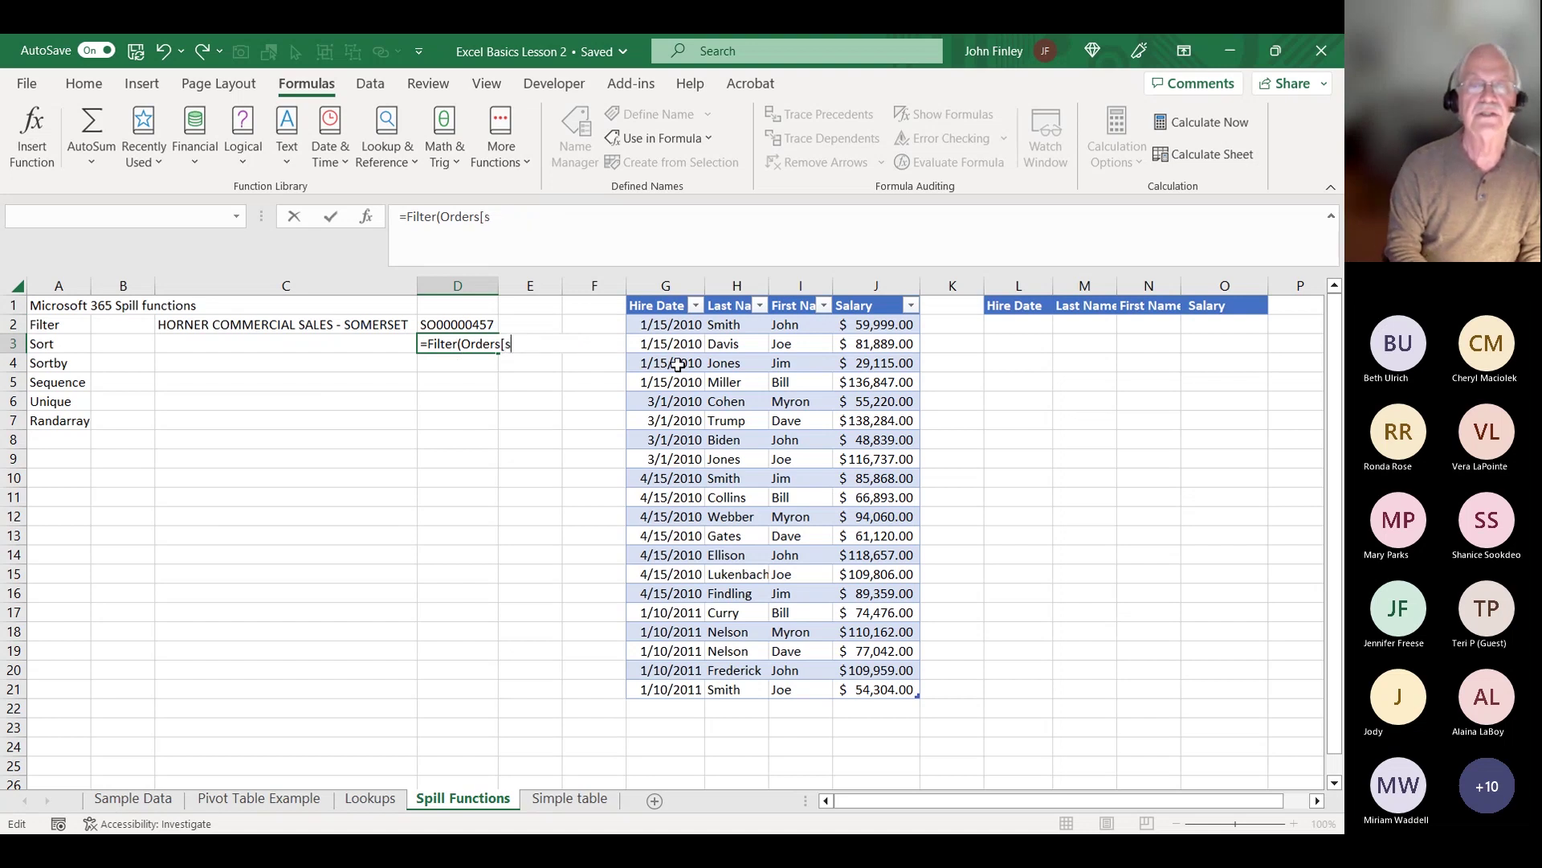
key("BackSpace")
key("BackSpace")
type("esid")
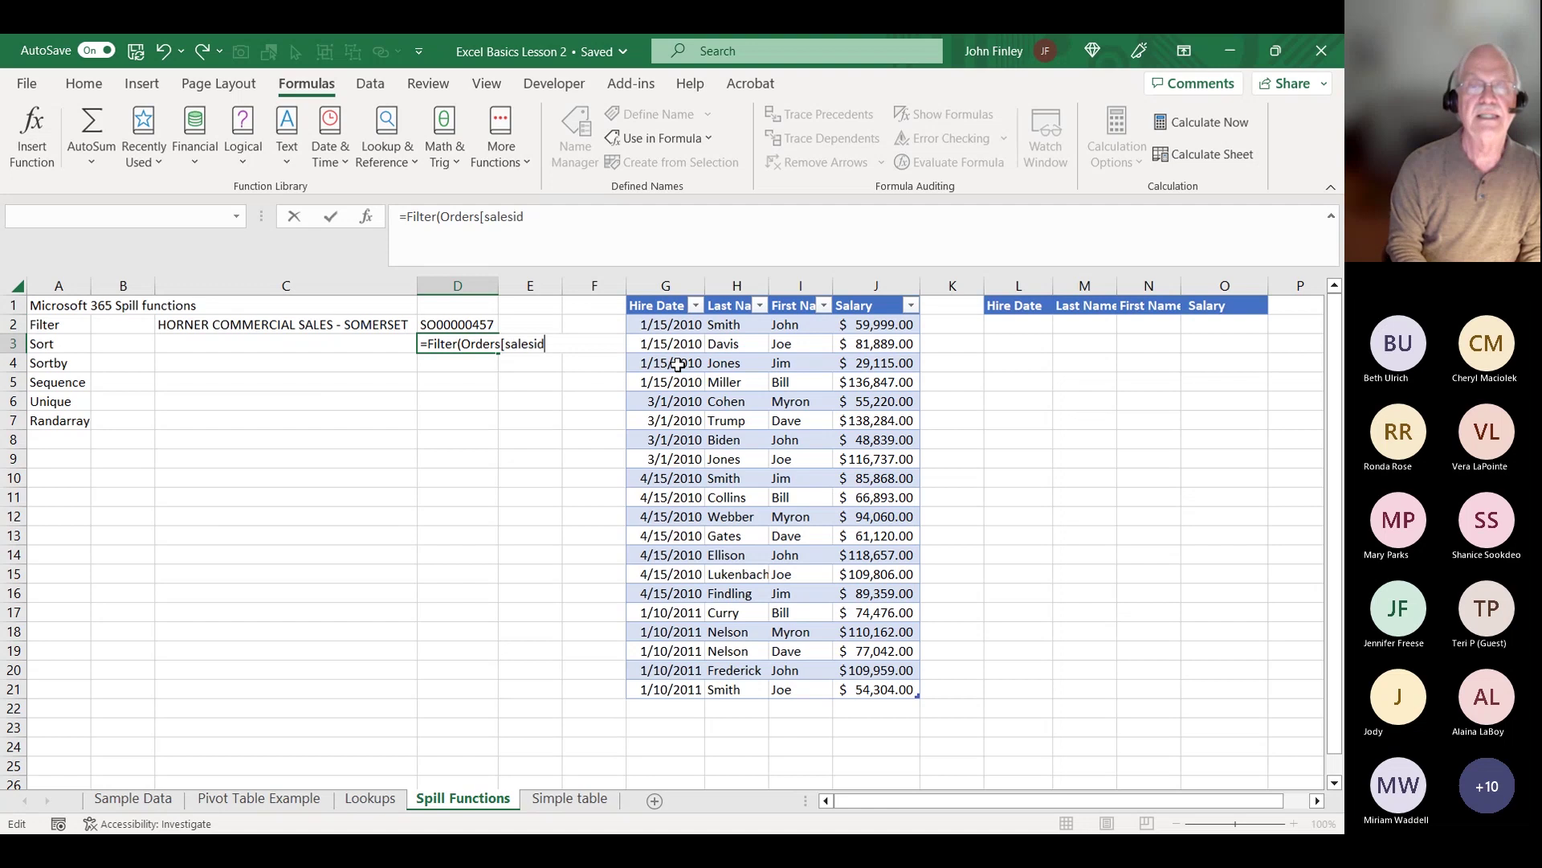
type("],")
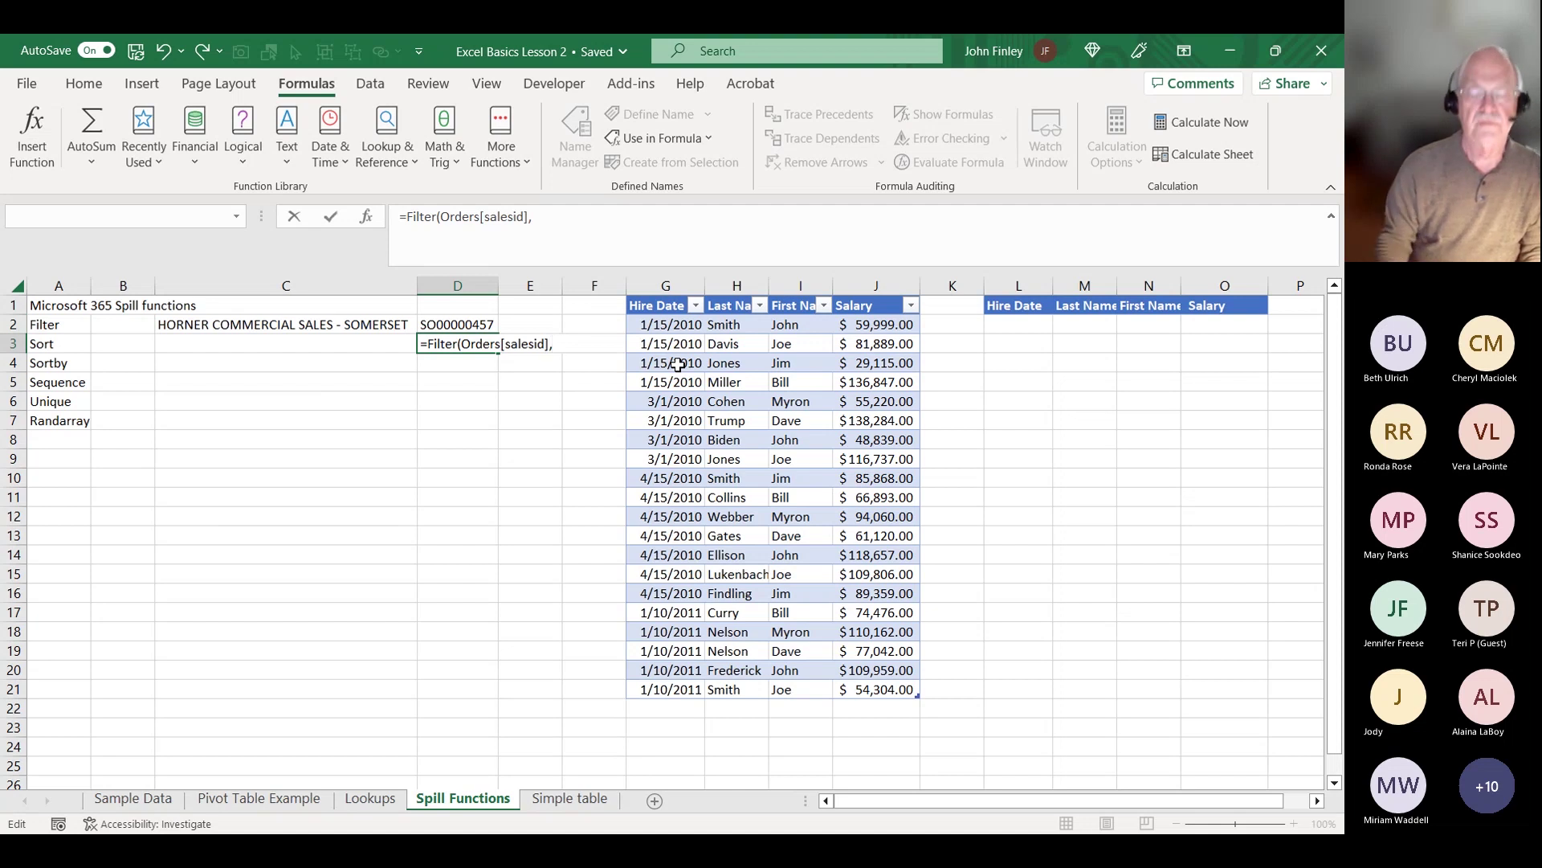
- Complete the FILTER formula in D3 with the condition Orders[SalesName]=C2 and enter it
type("orders[")
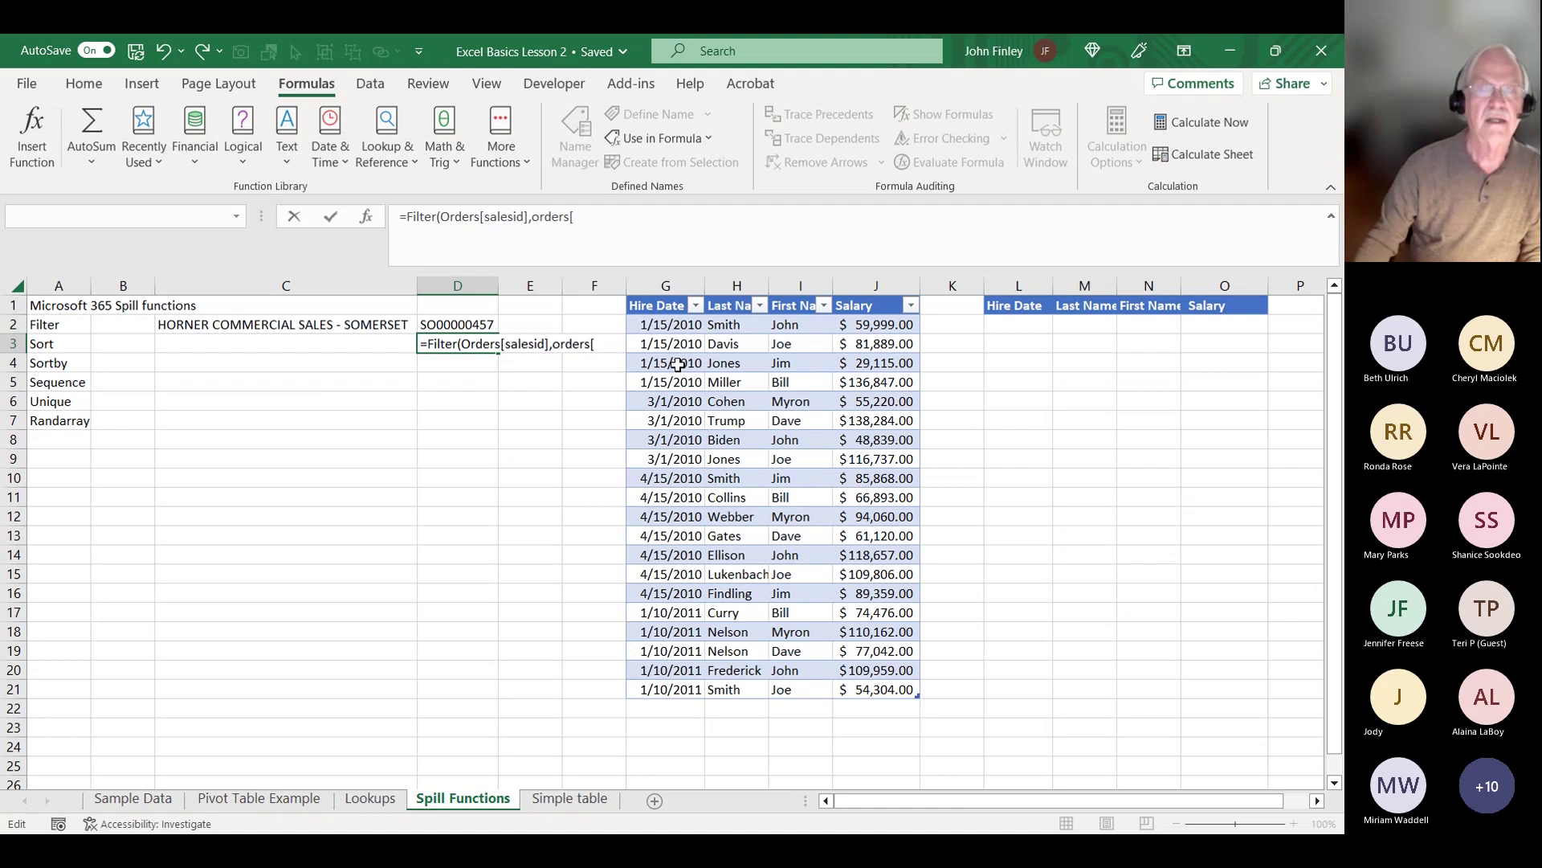
type("Sal")
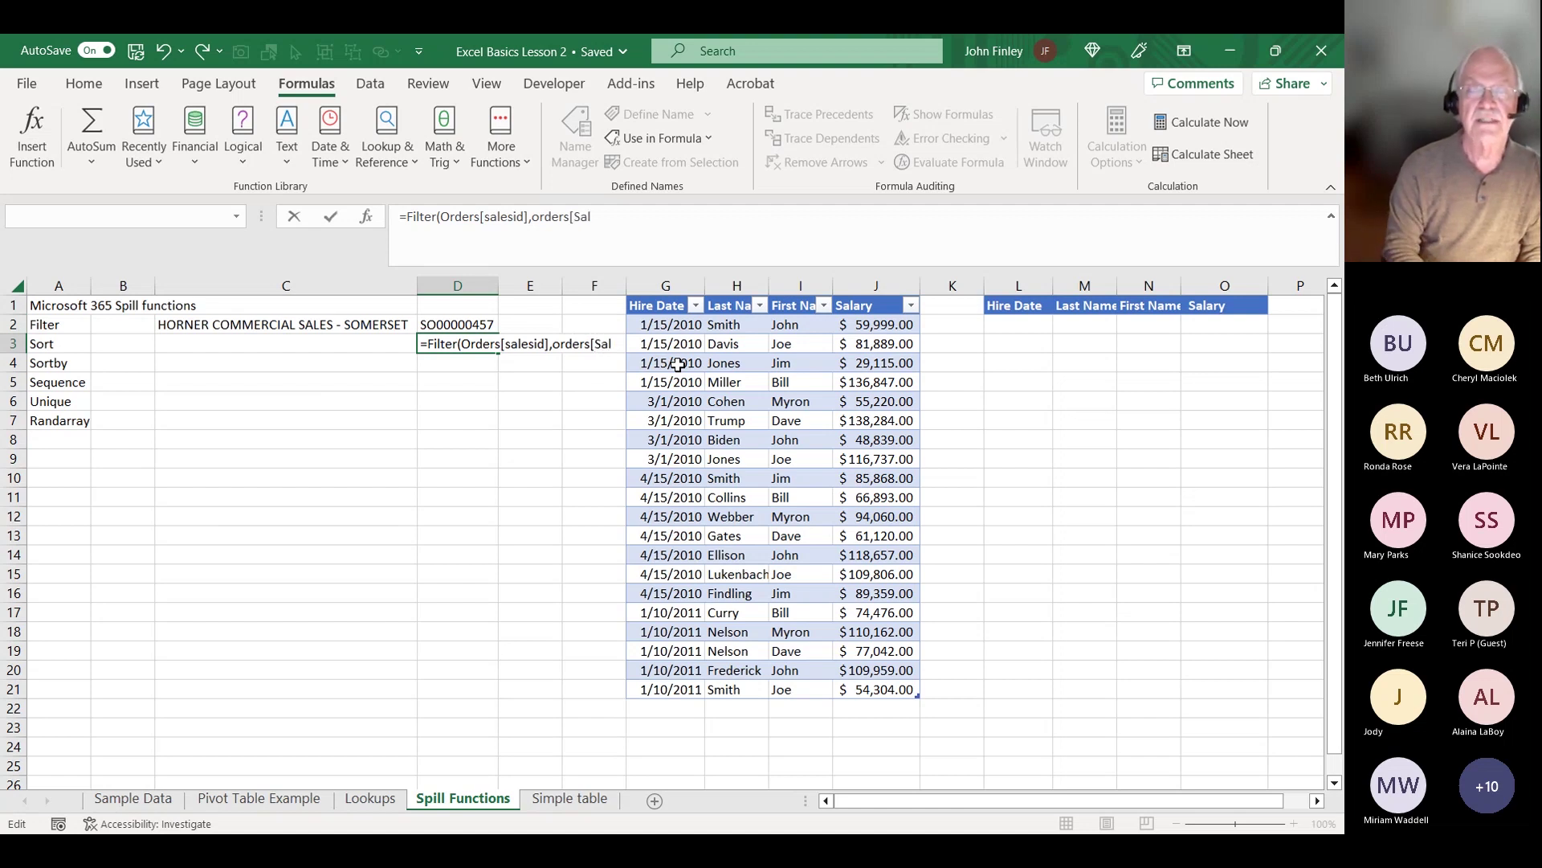
type("esName")
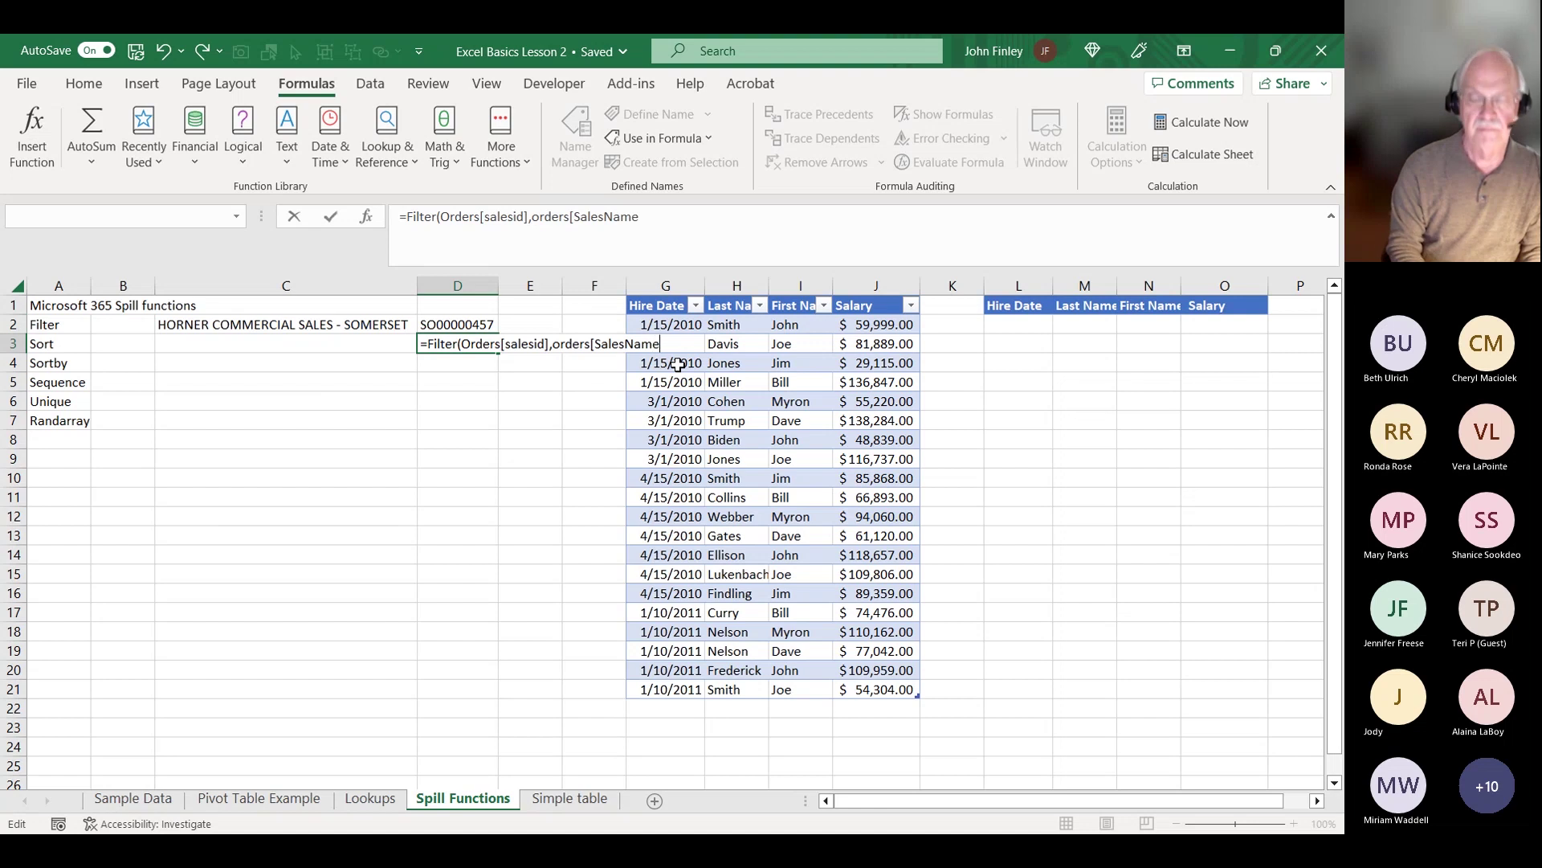
type("]")
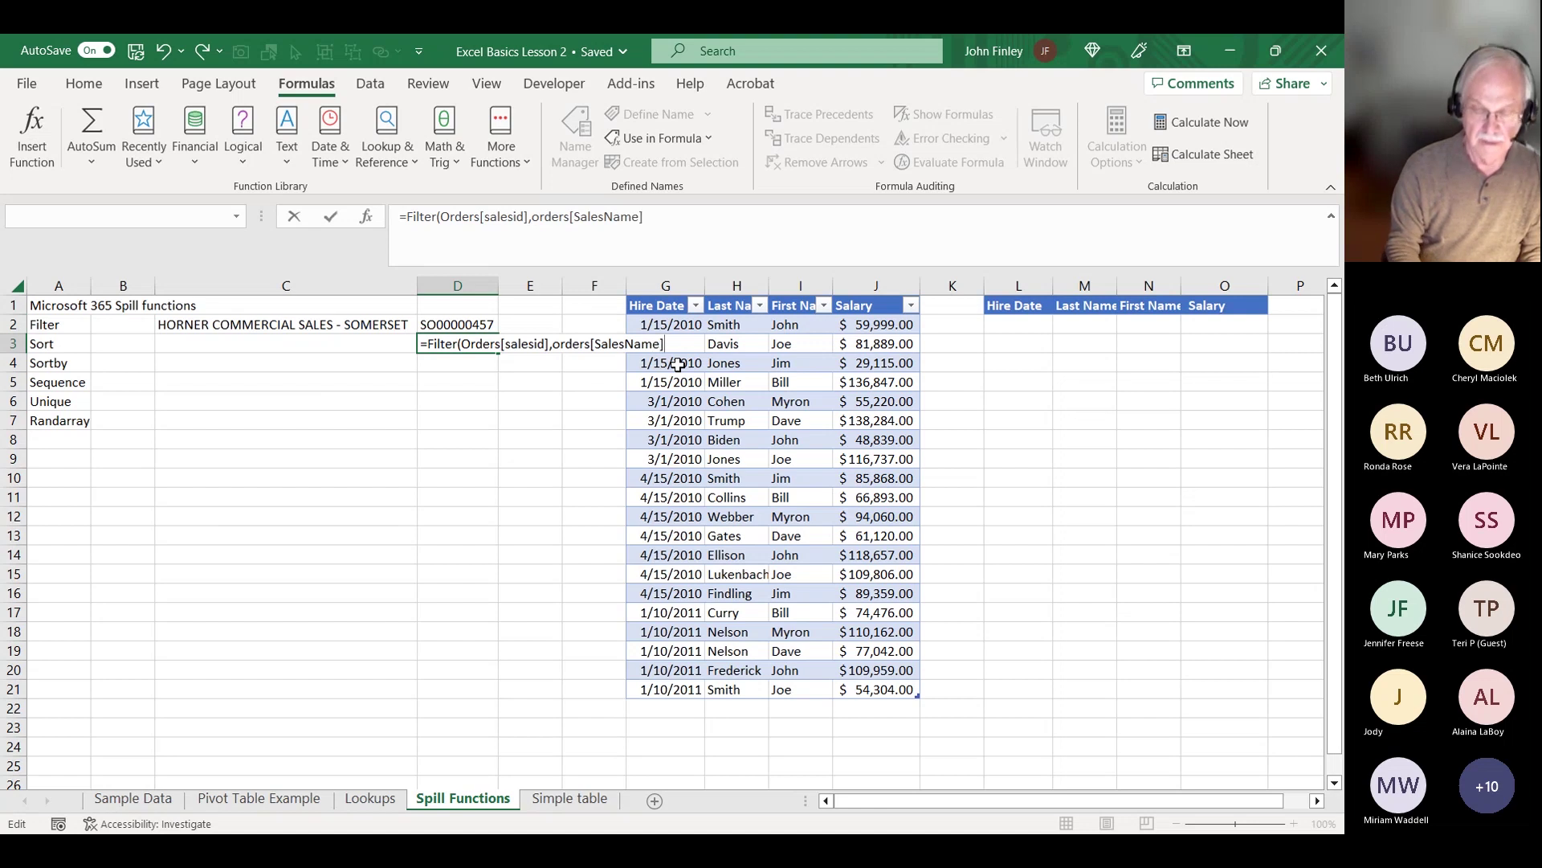
type("=")
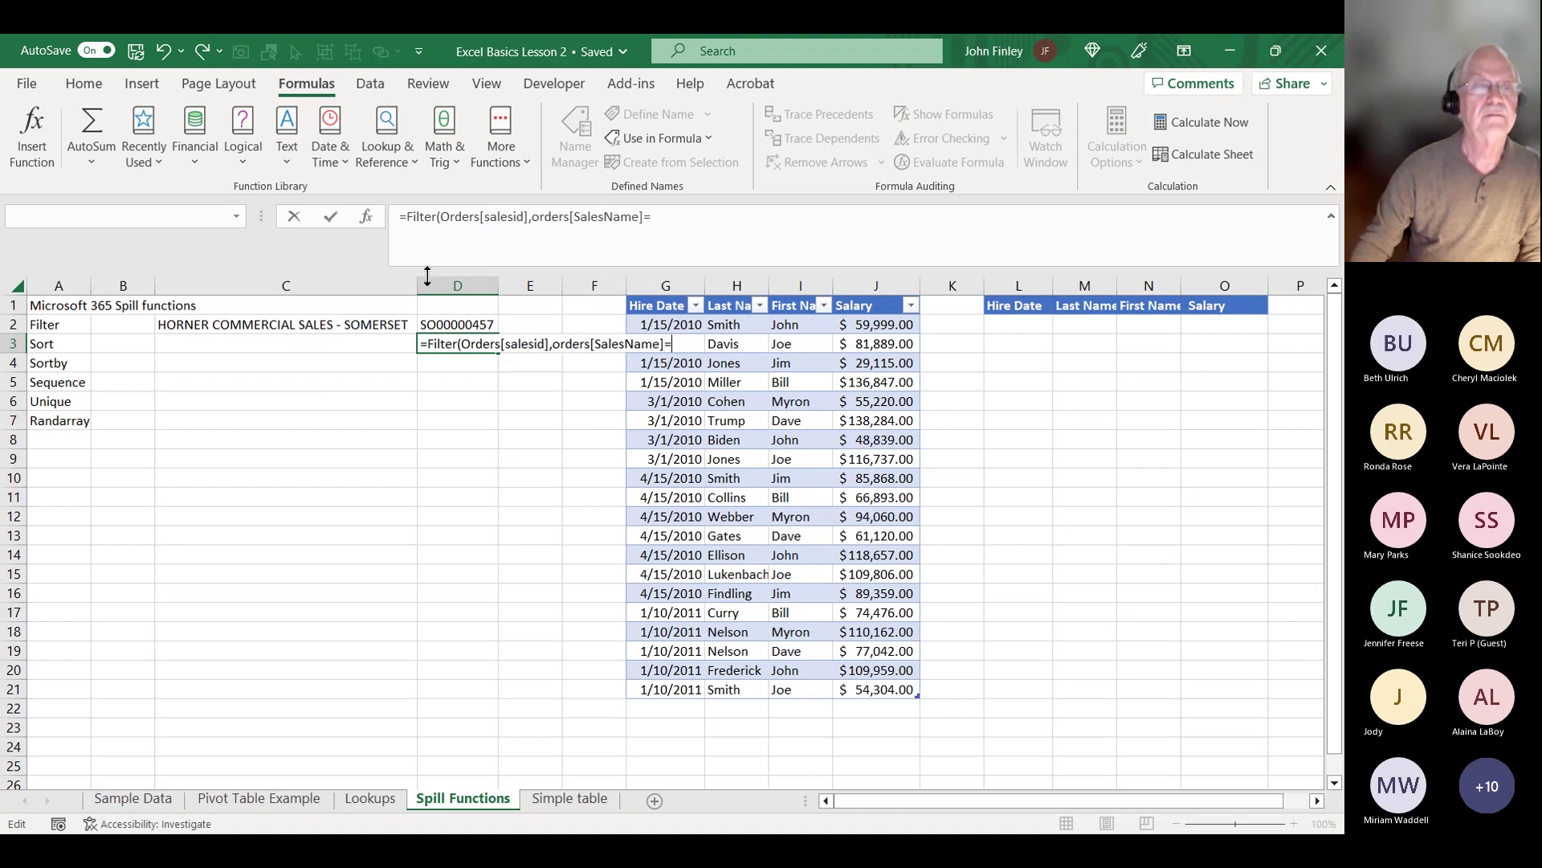
left_click(259, 325)
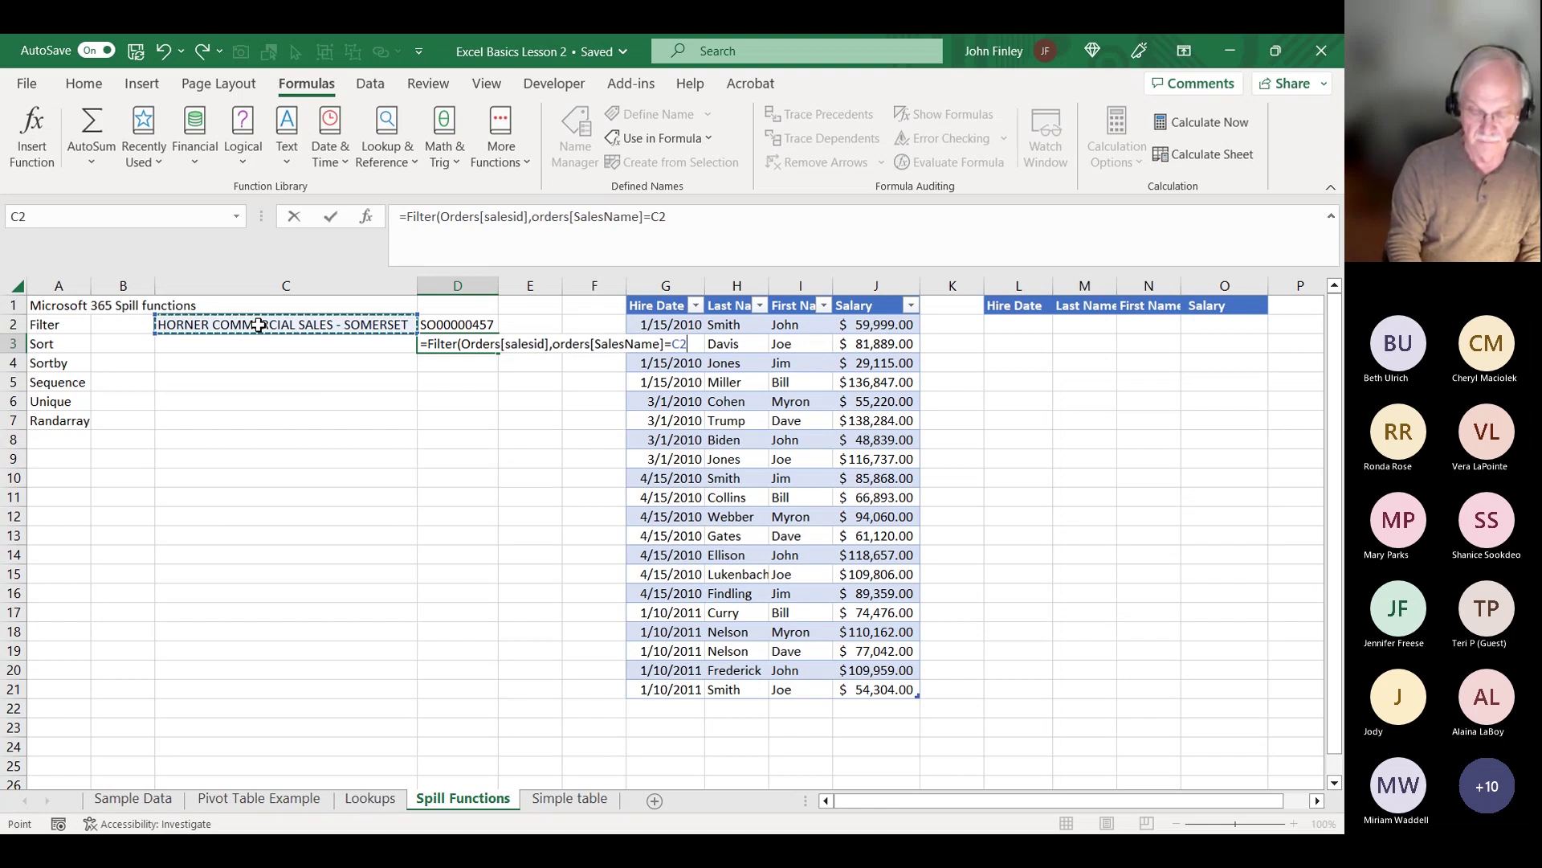
type(")")
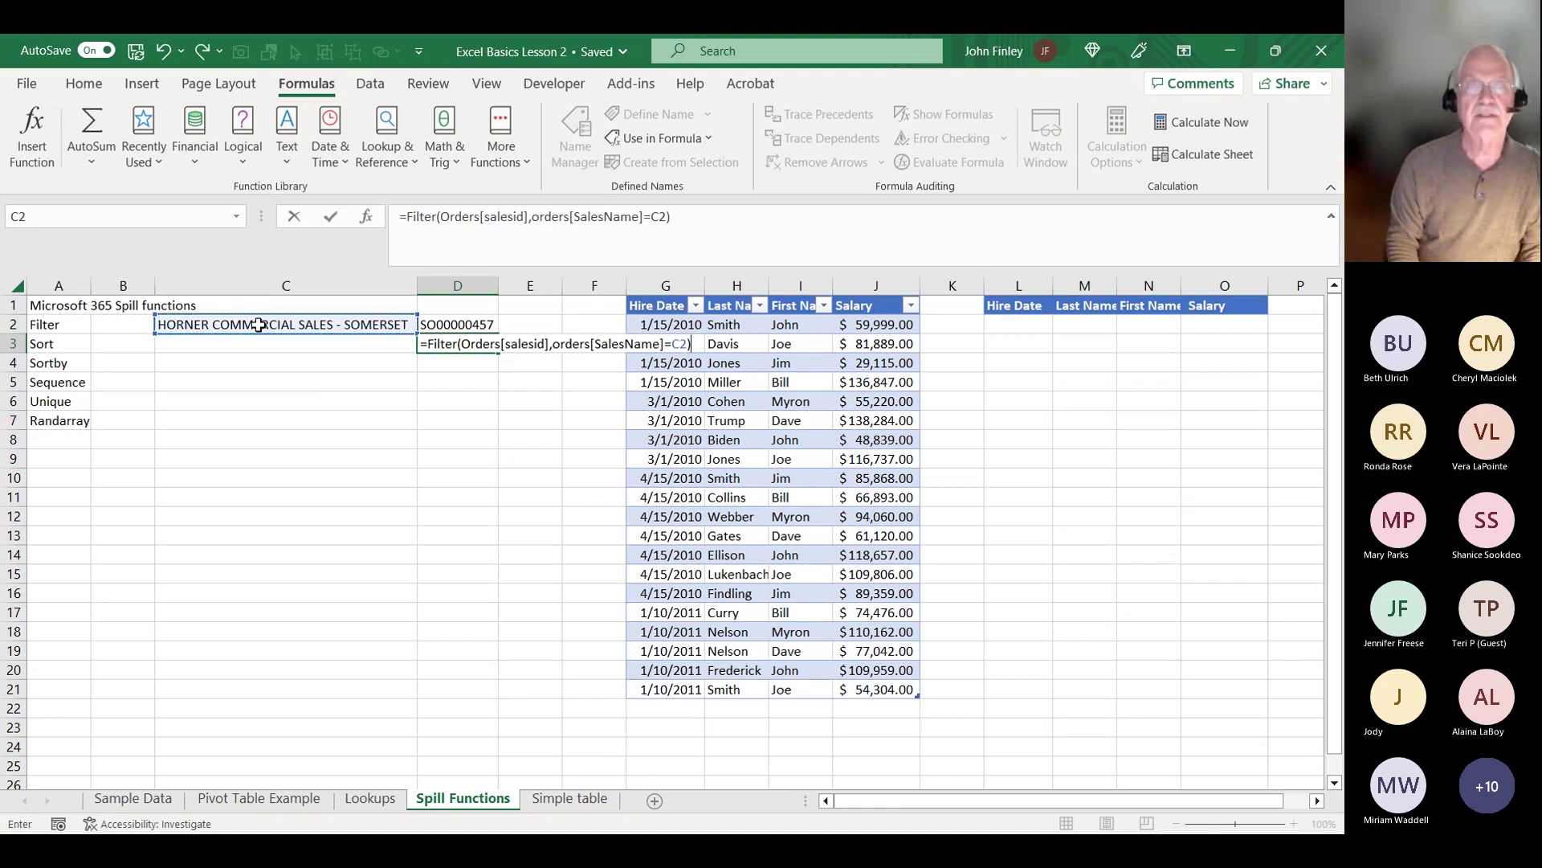
key("Return")
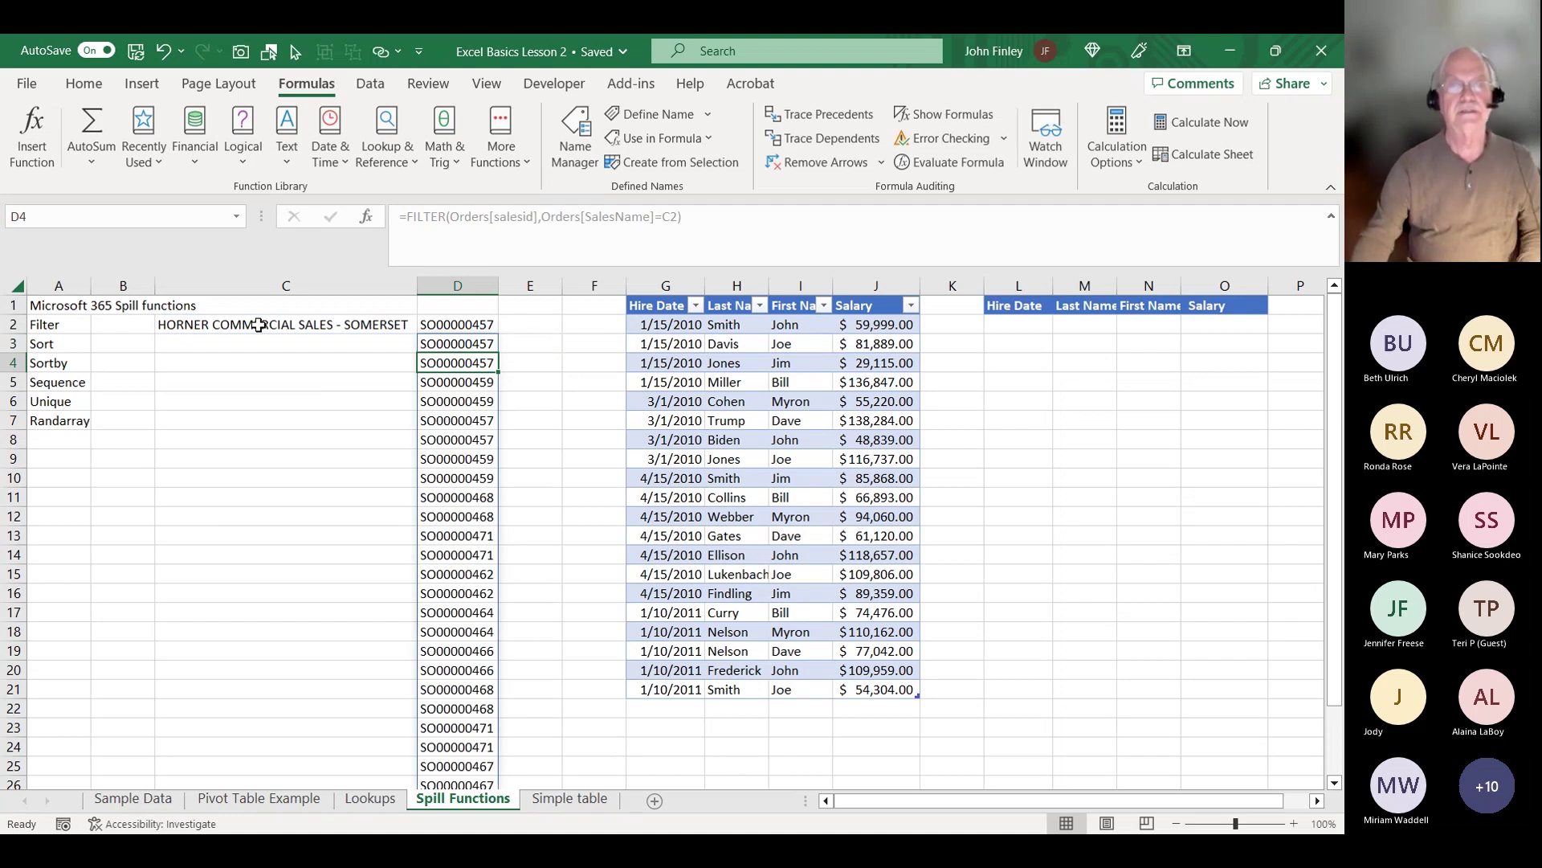
- Wrap the D3 formula in UNIQUE so it reads =UNIQUE(FILTER(Orders[salesid],Orders[SalesName]=C2))
left_click(440, 345)
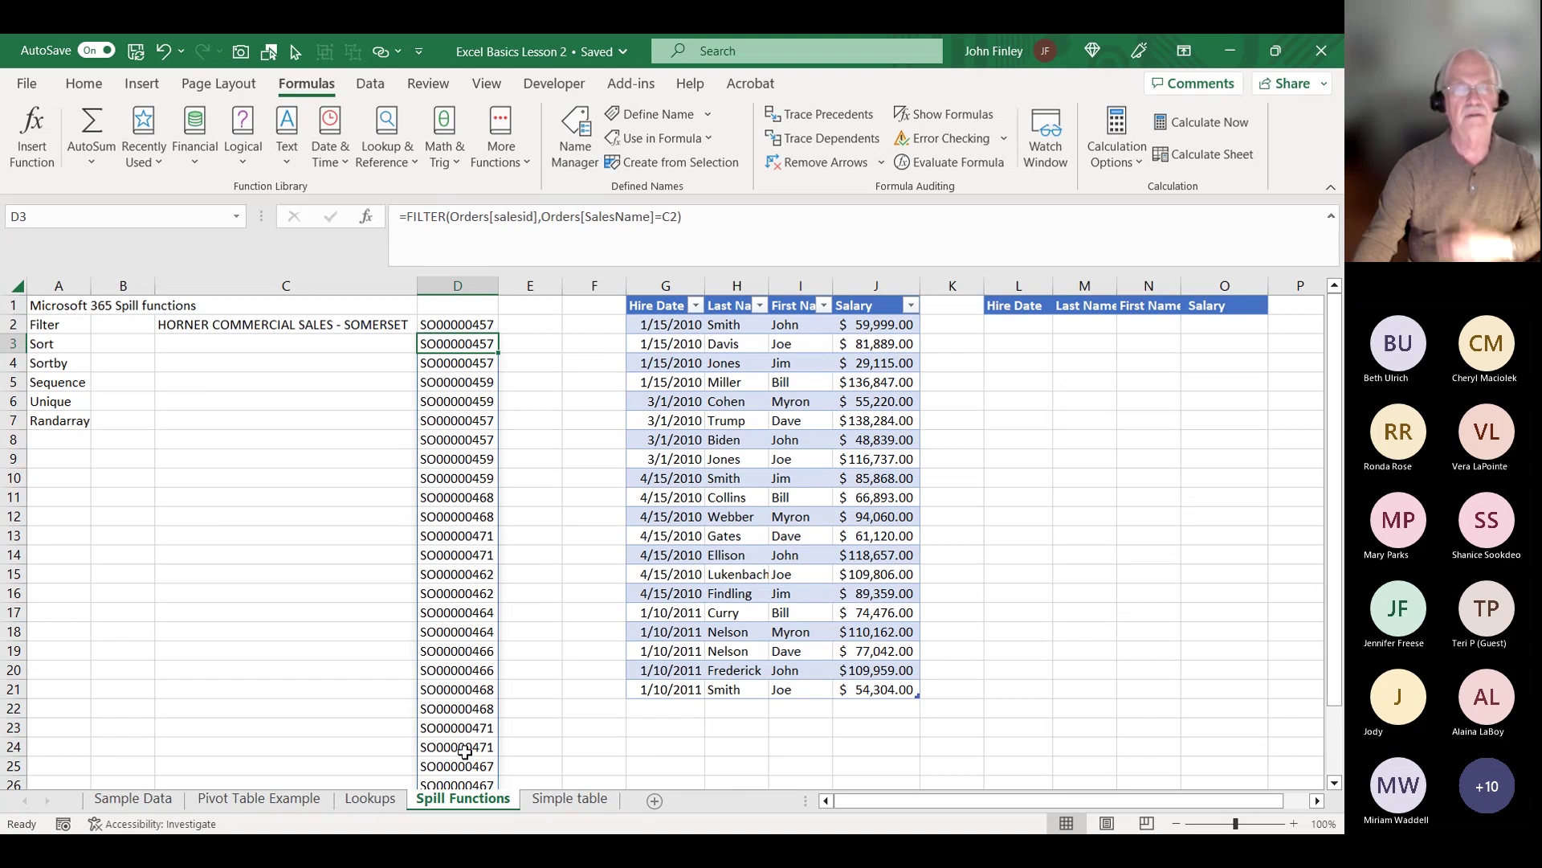
left_click(406, 217)
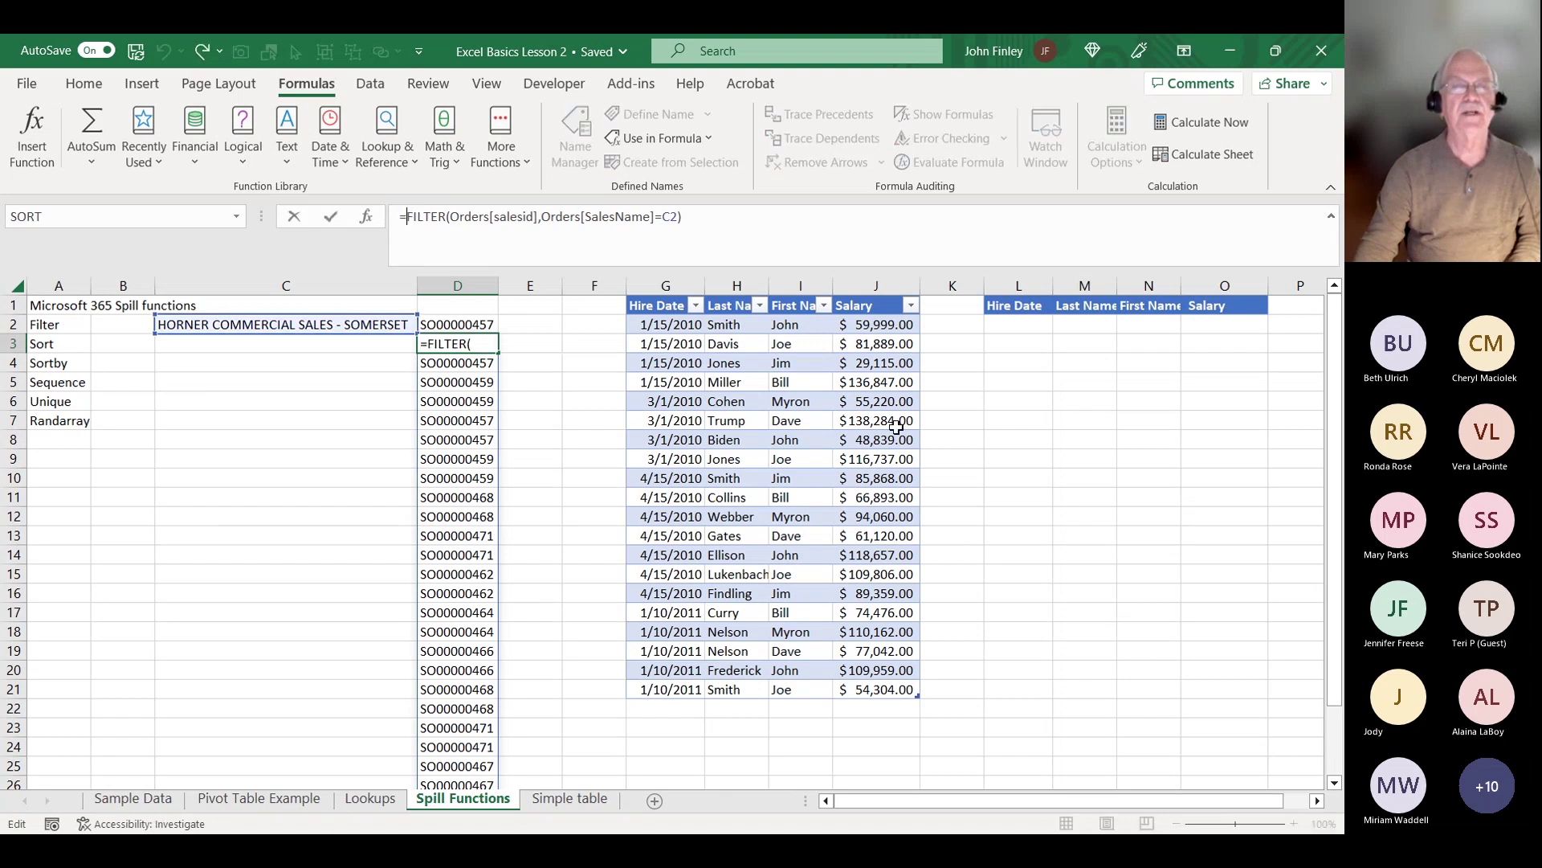
type("U")
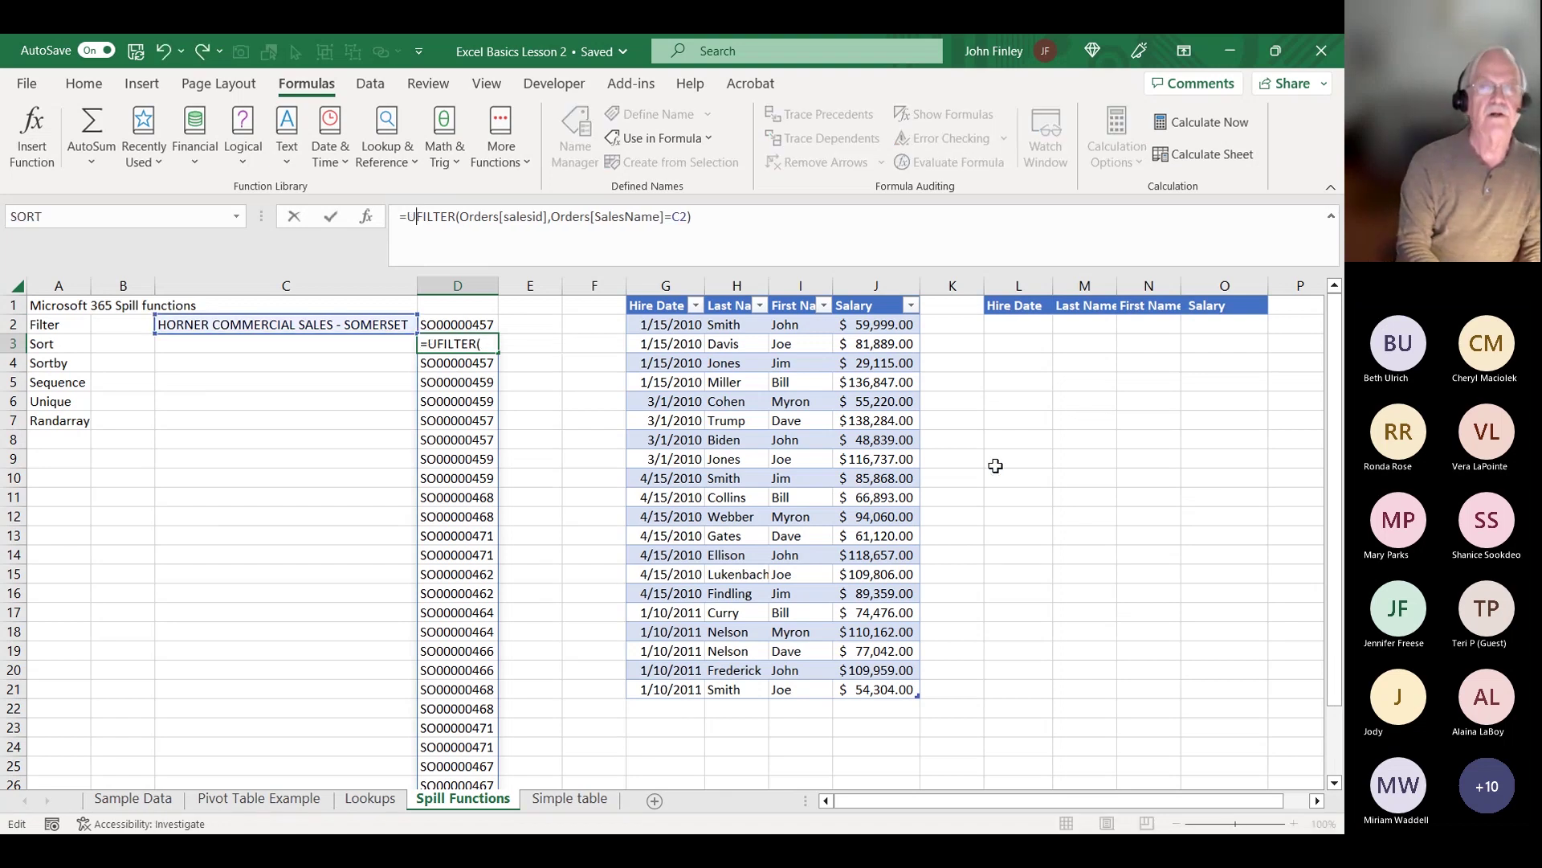
type("nique")
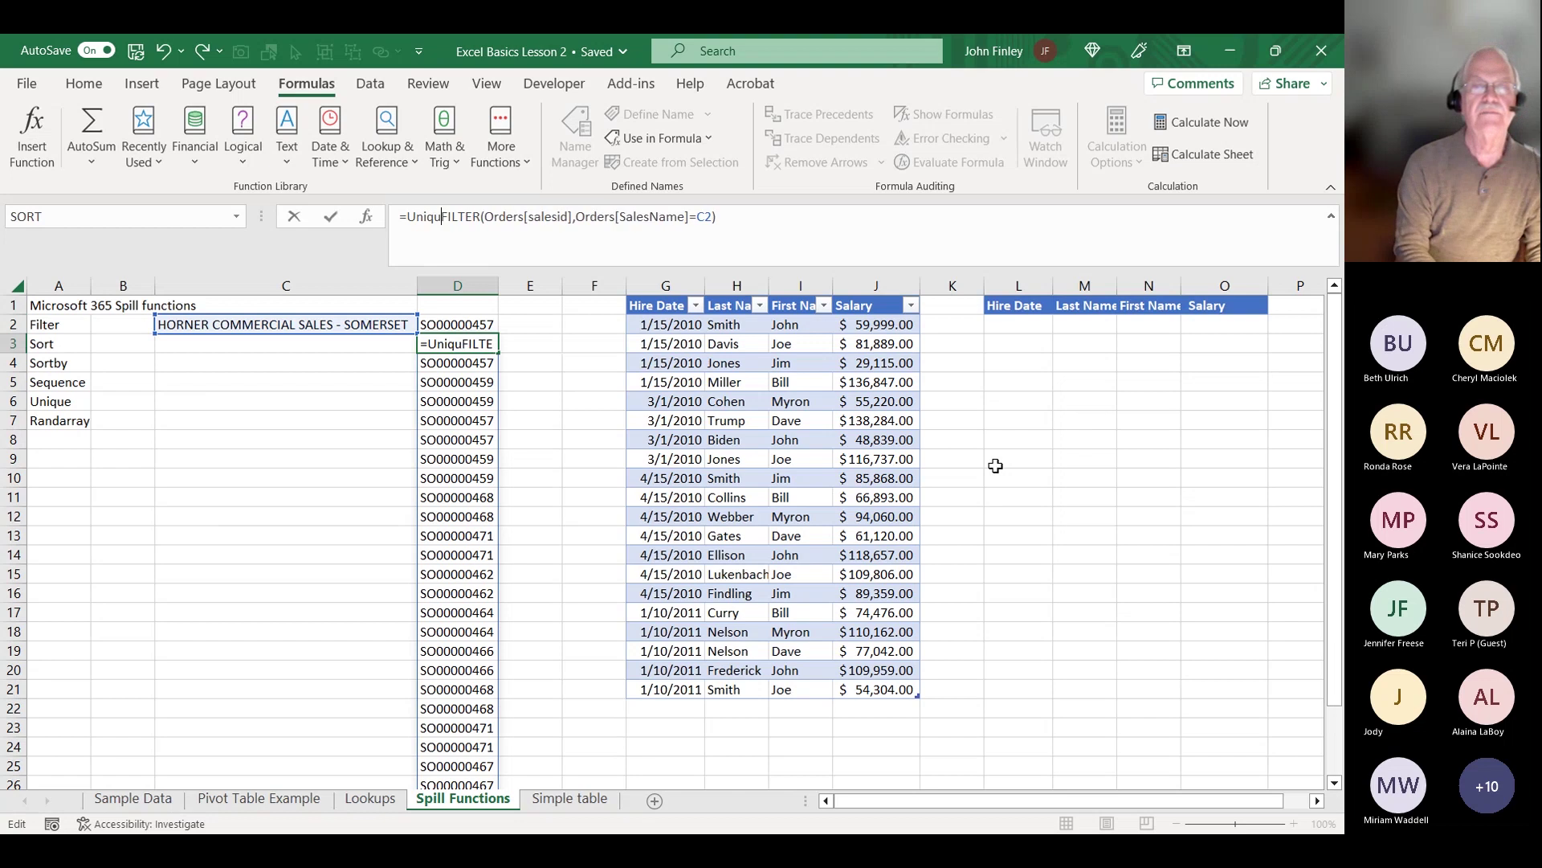
type("(")
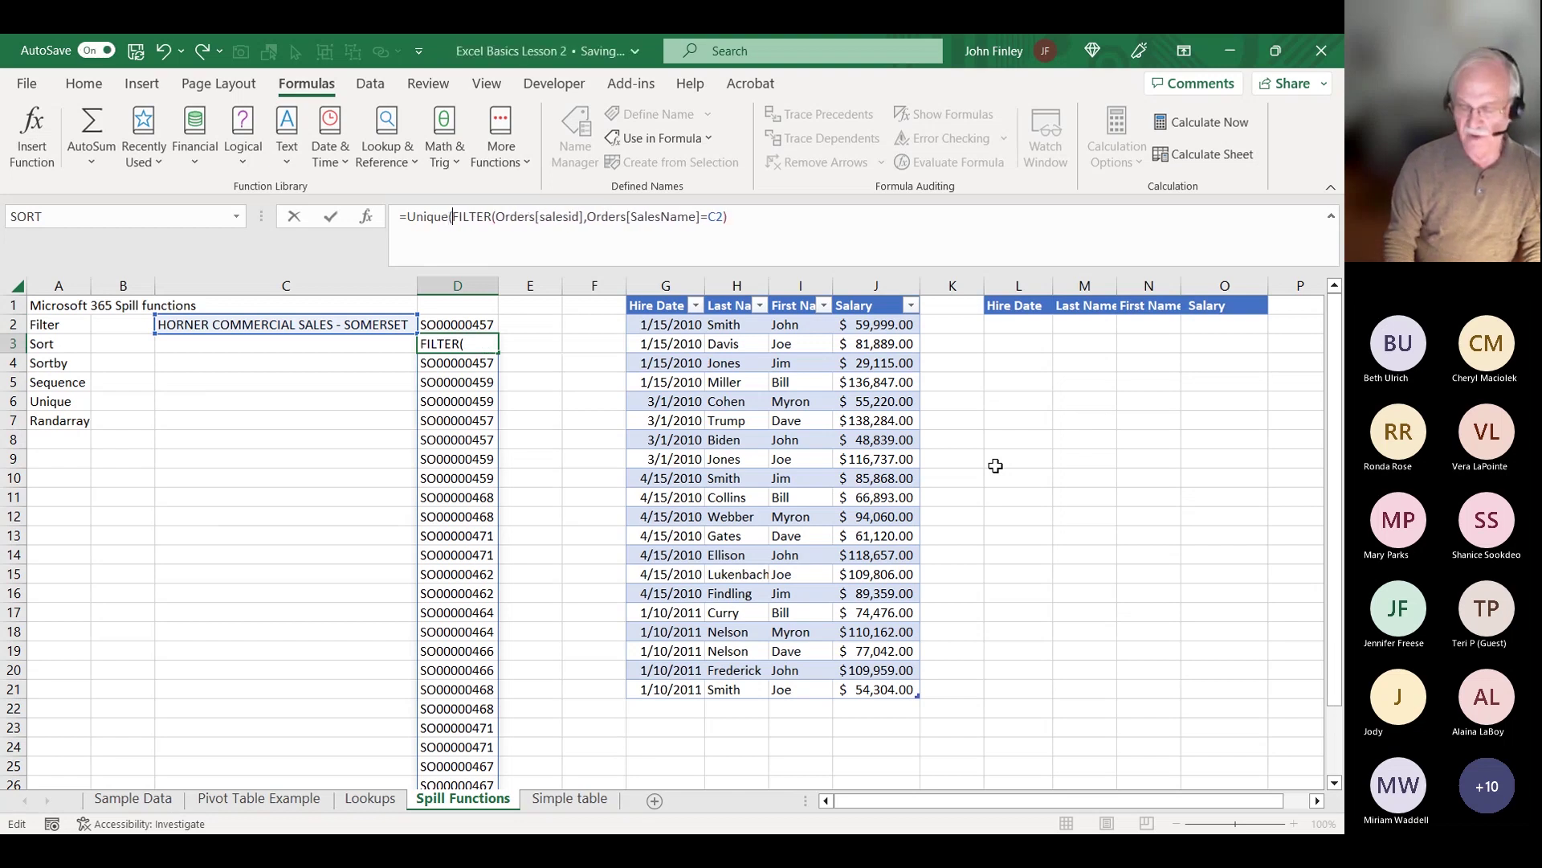
key("End")
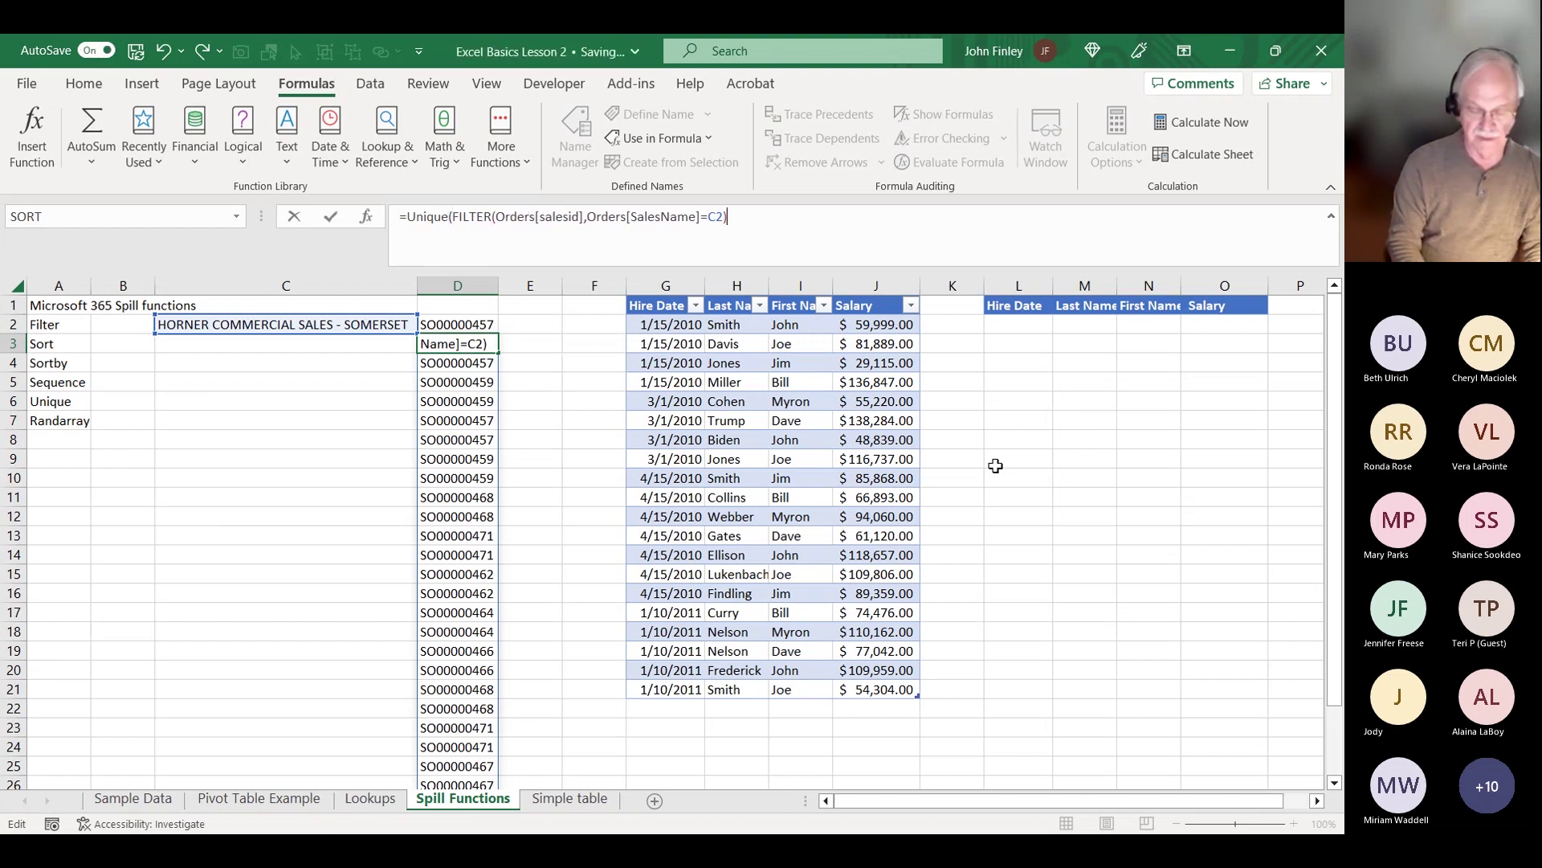
type(")")
key("Return")
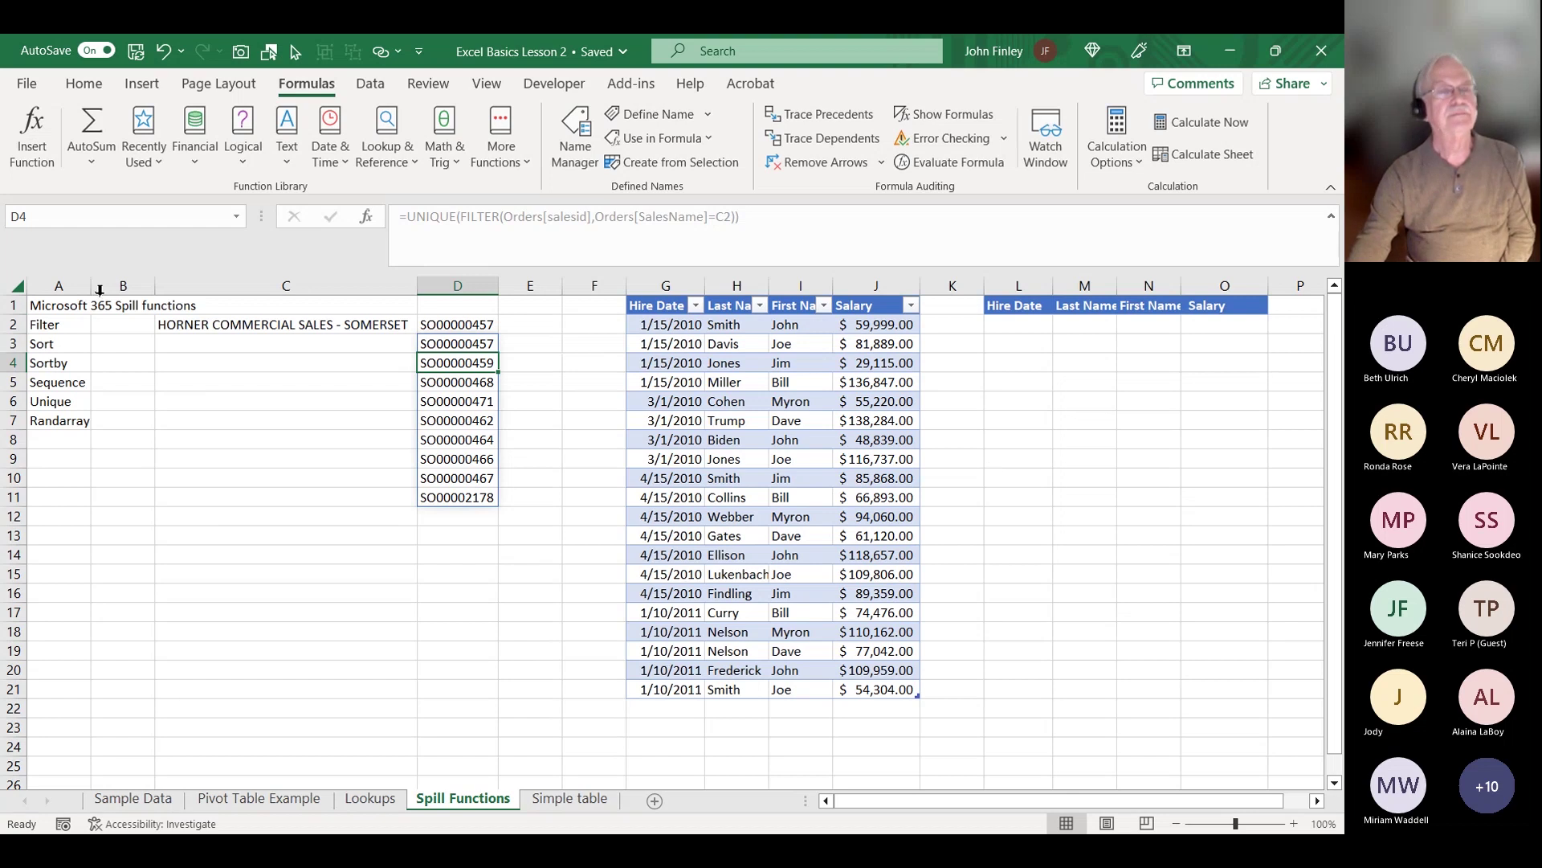
- Review the Unique and Filter entries in column A and examine the extent of the spilled results below D3
left_click(40, 402)
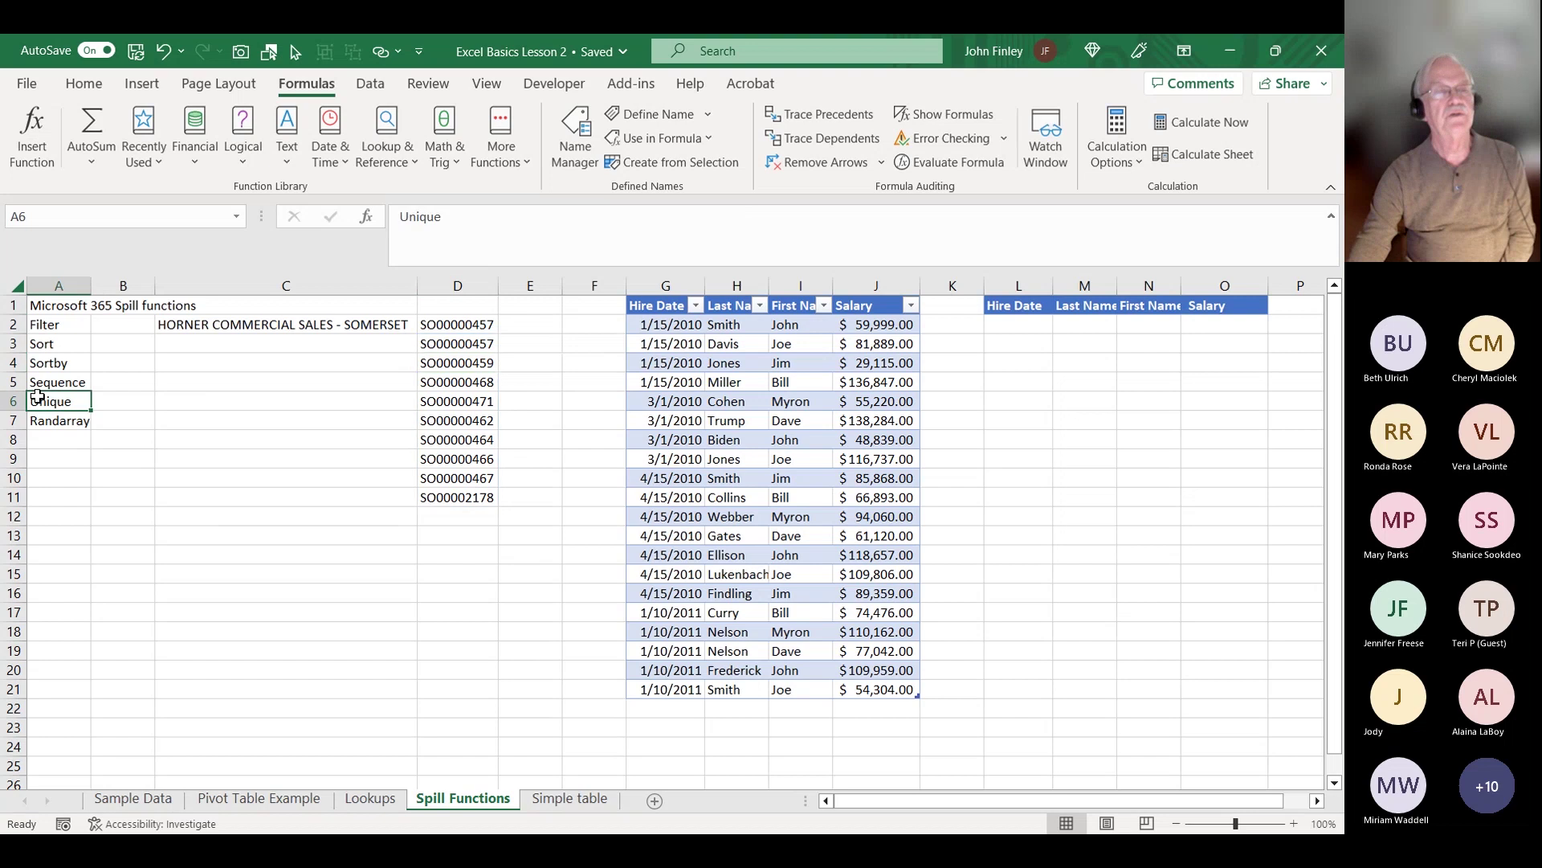
left_click(49, 322)
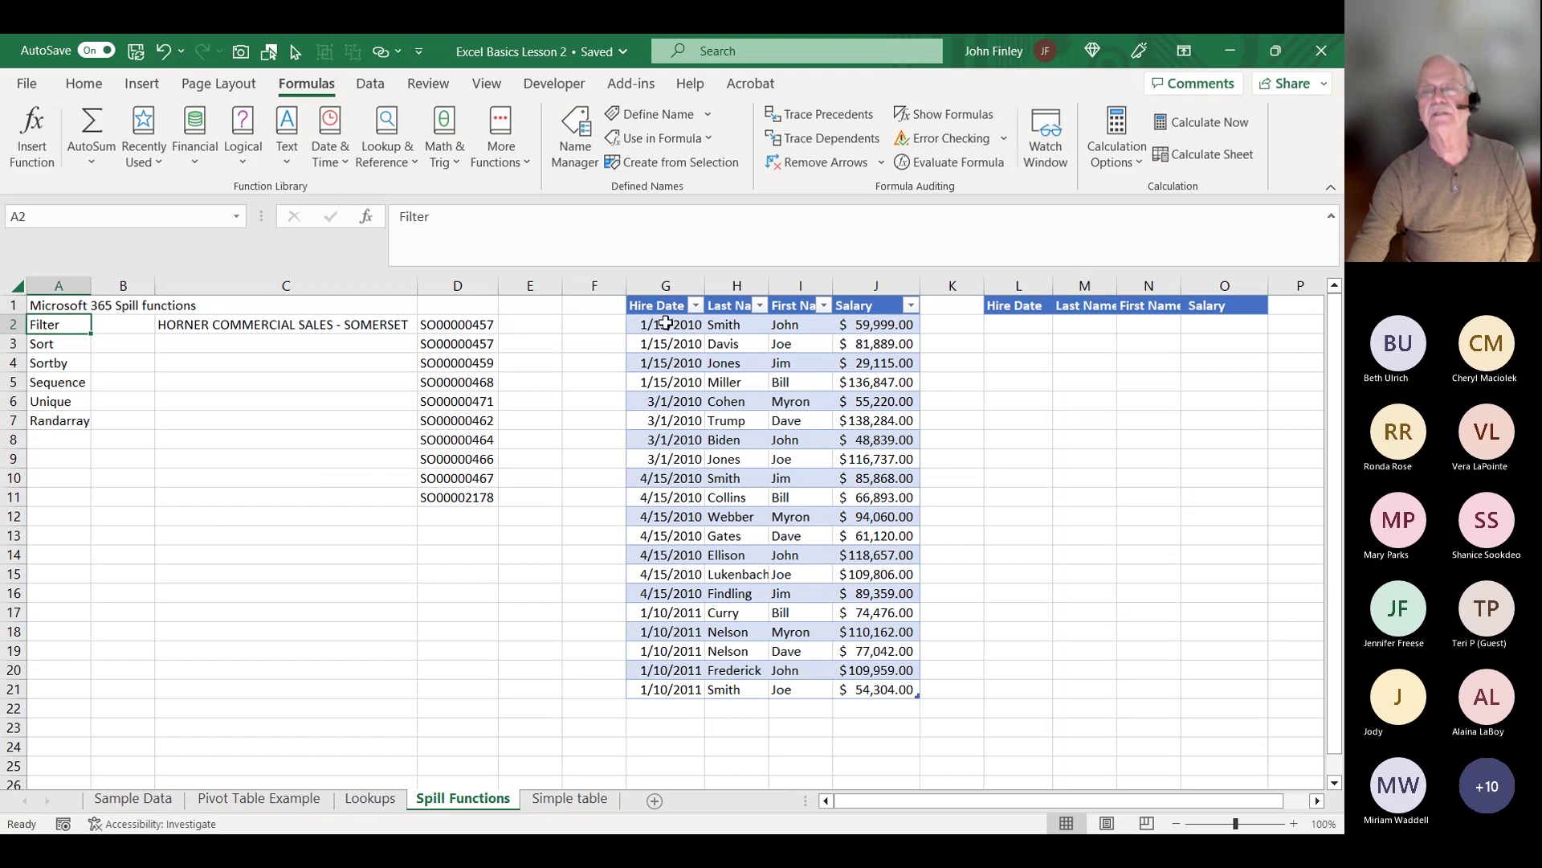
left_click(1008, 330)
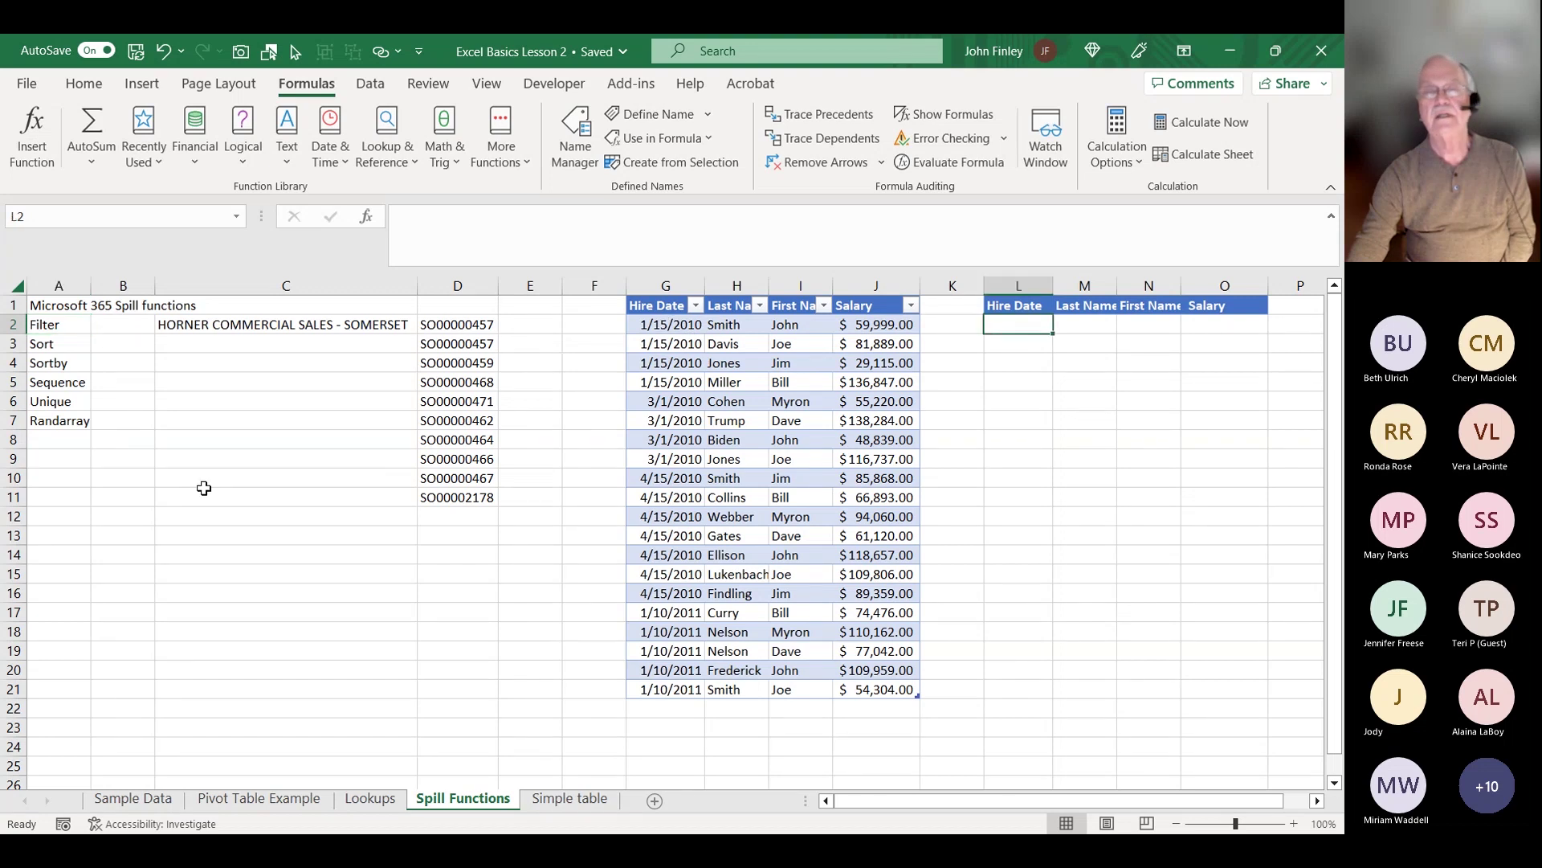
left_click(459, 383)
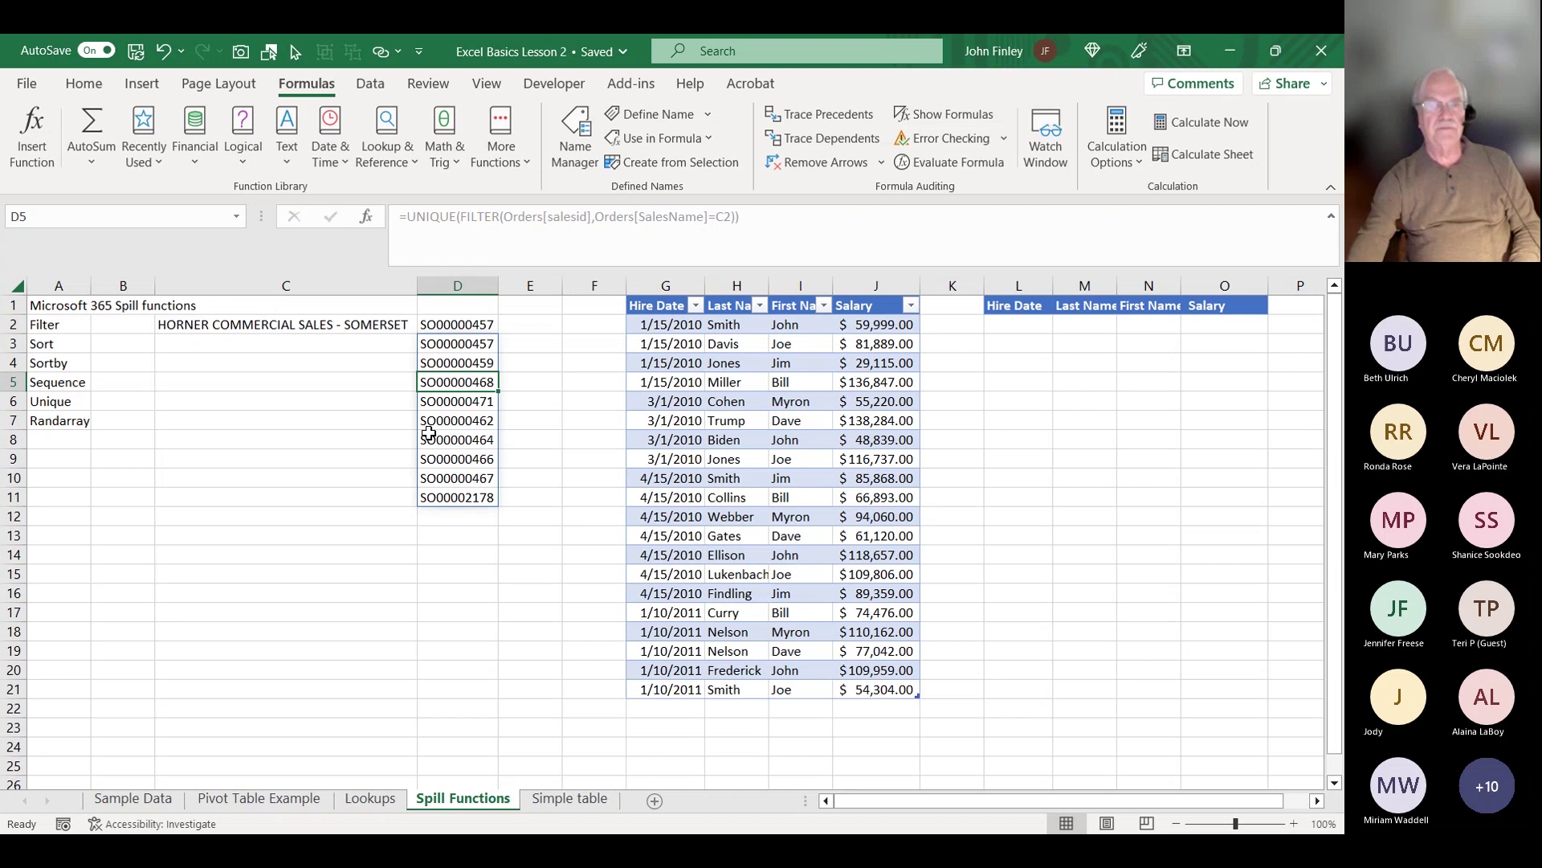
left_click(532, 346)
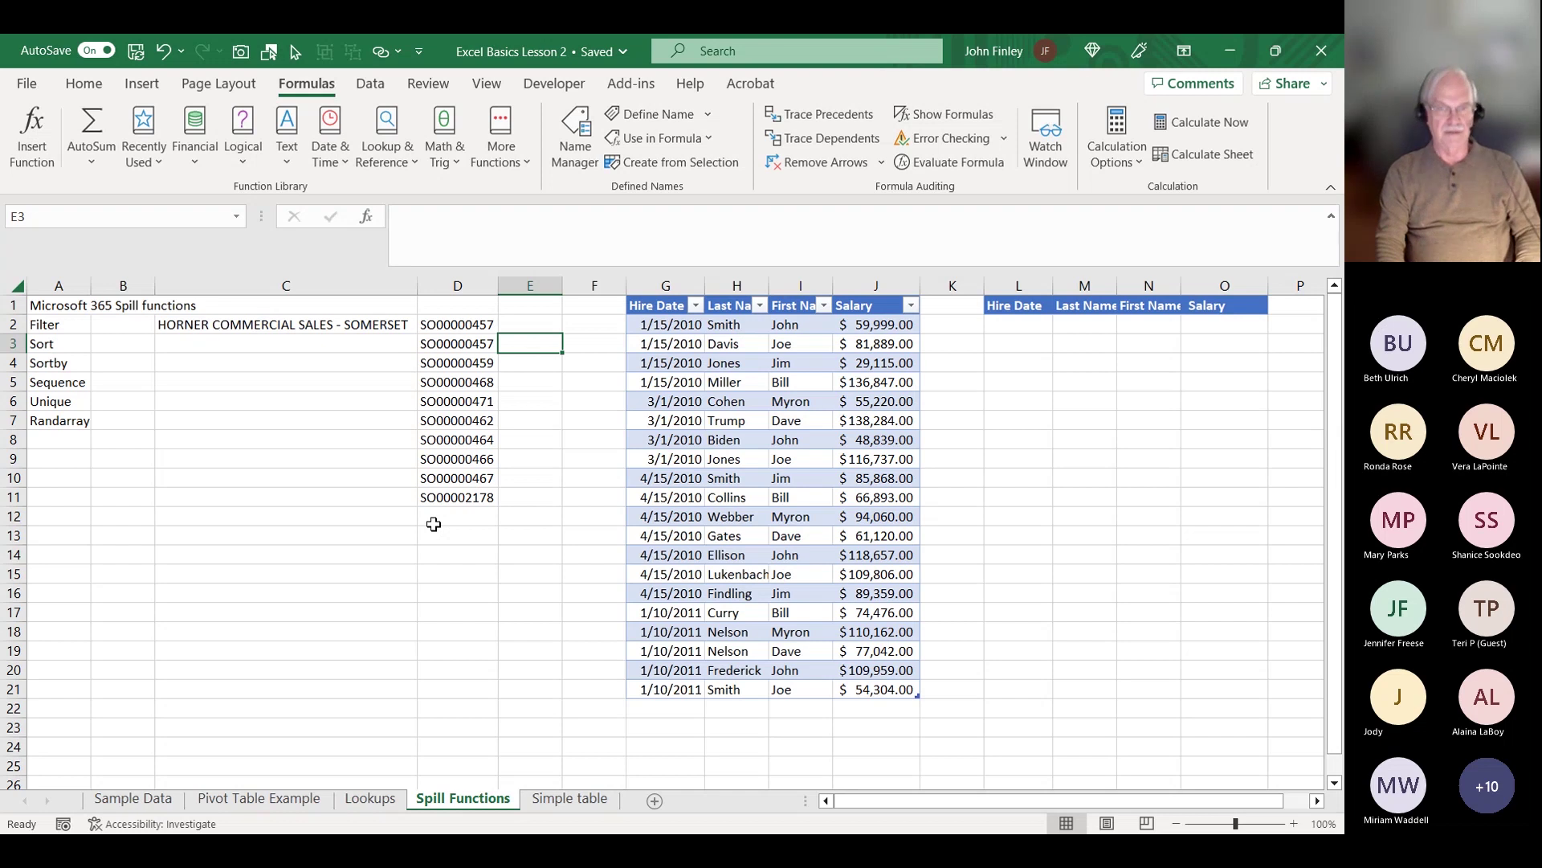
key("Left")
key("Down")
key("Down")
key("Down")
key("Down")
key("Down")
key("Down")
key("Down")
key("Down")
key("Down")
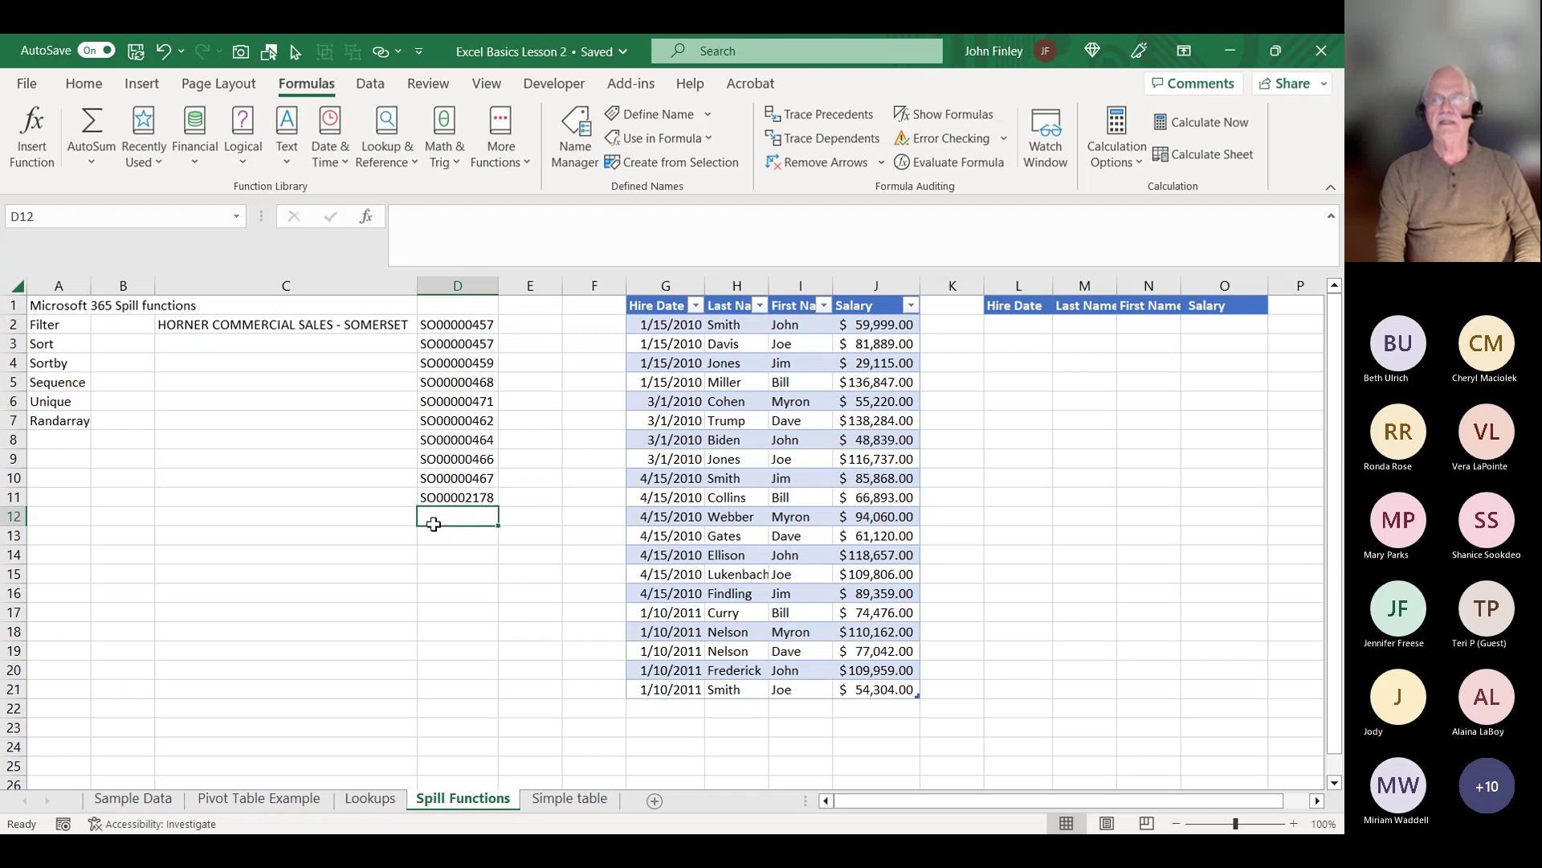
key("Right")
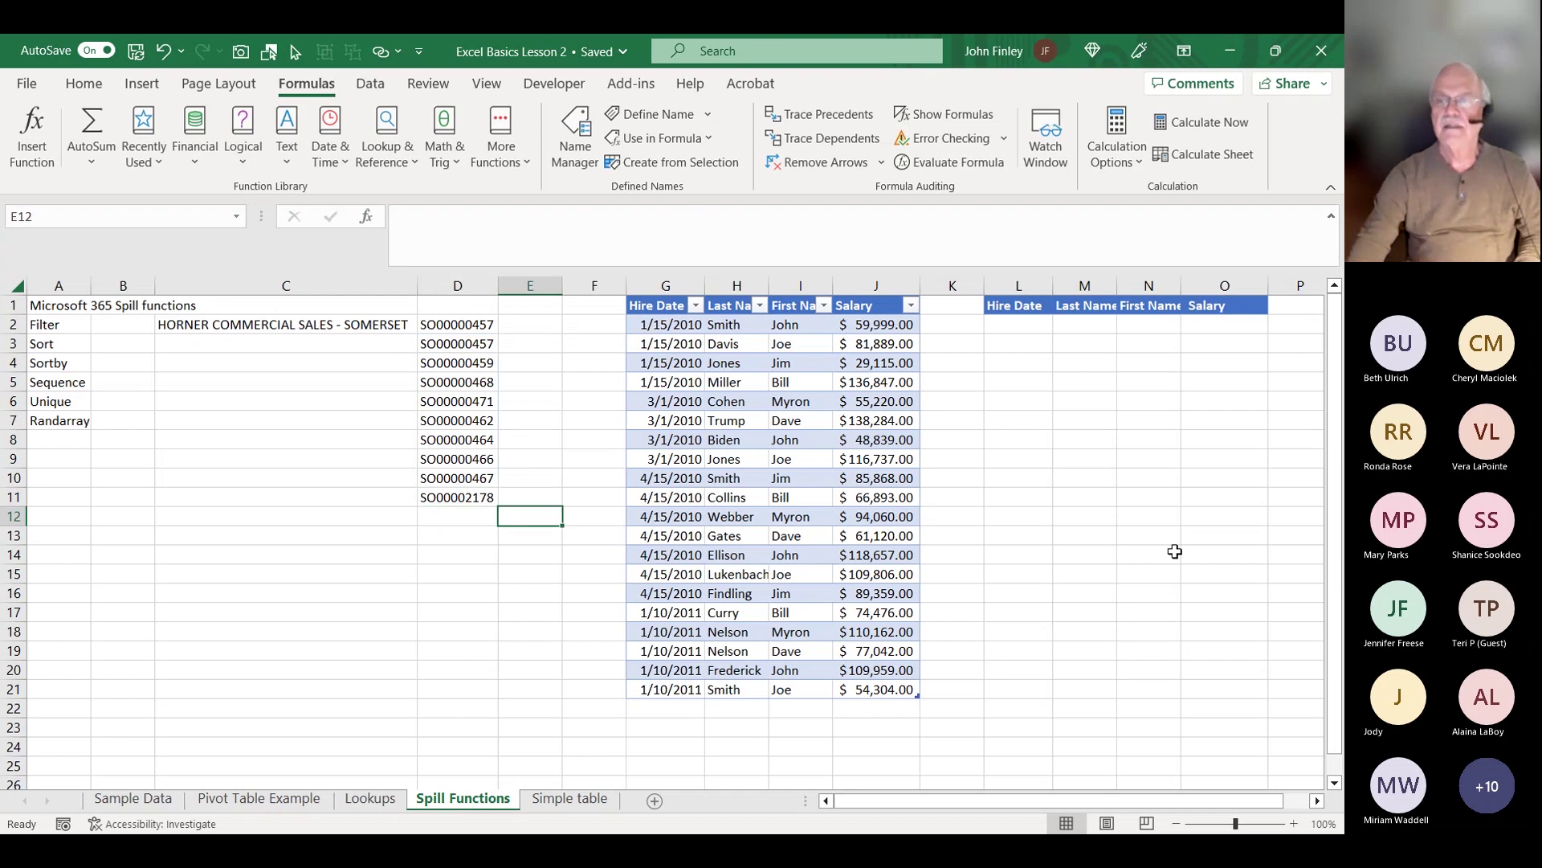
left_click(1019, 333)
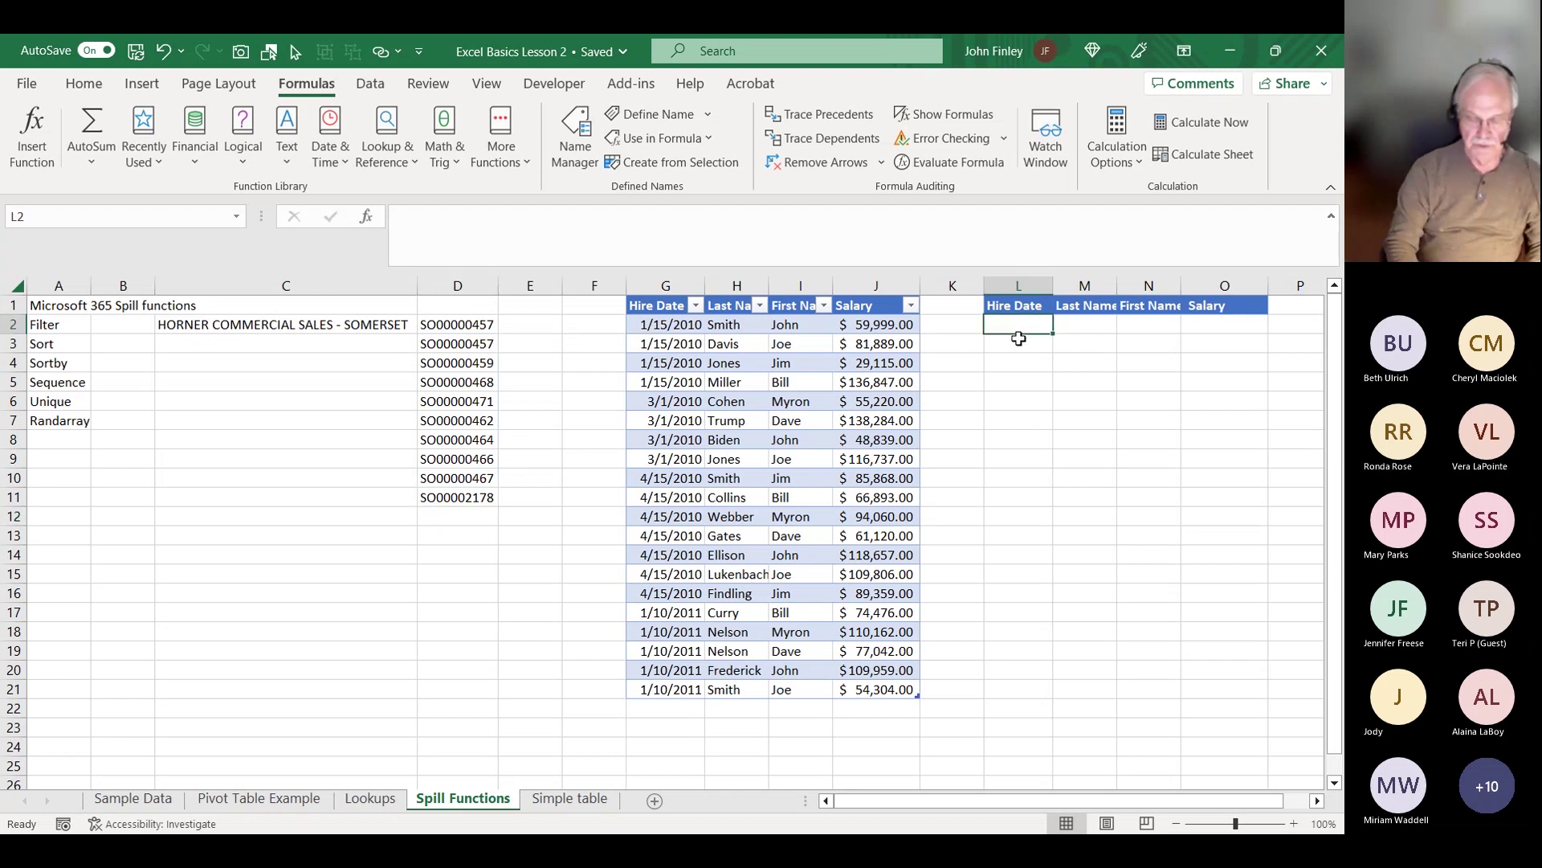
type("=sor")
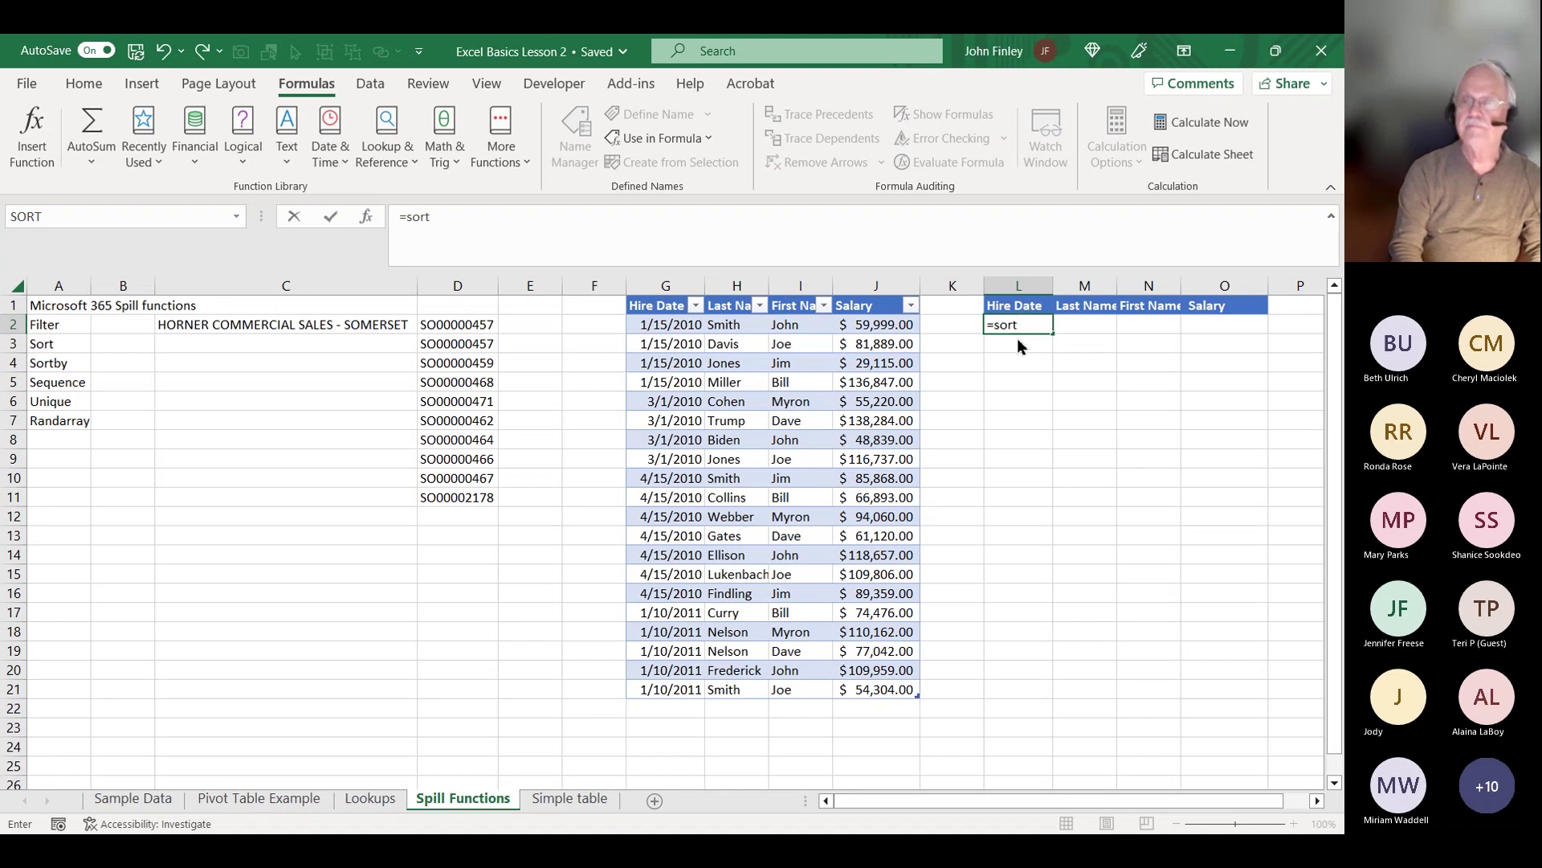
type("t")
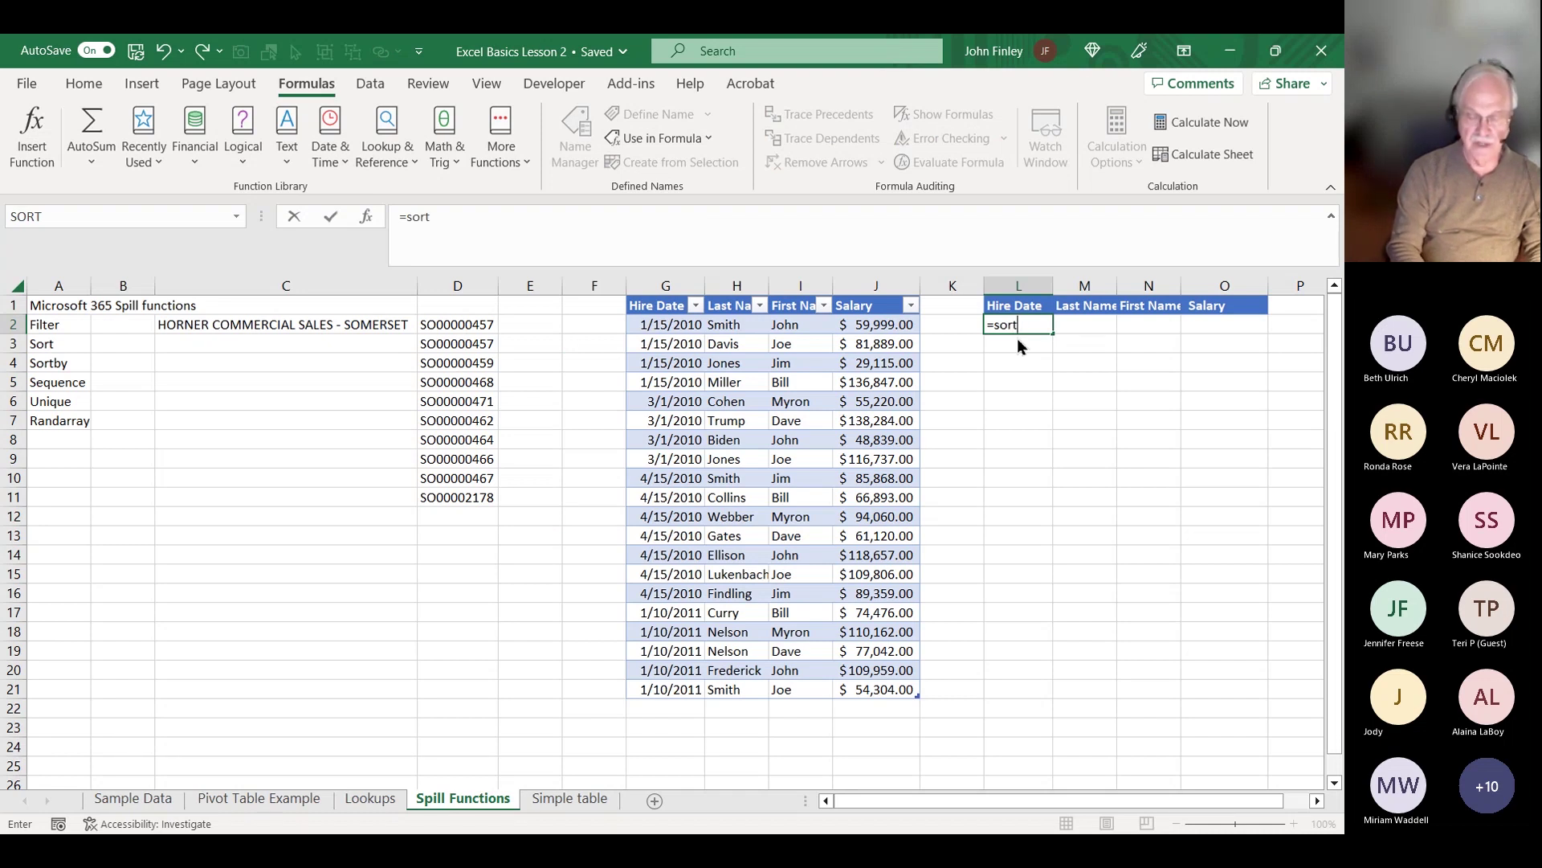
type("(")
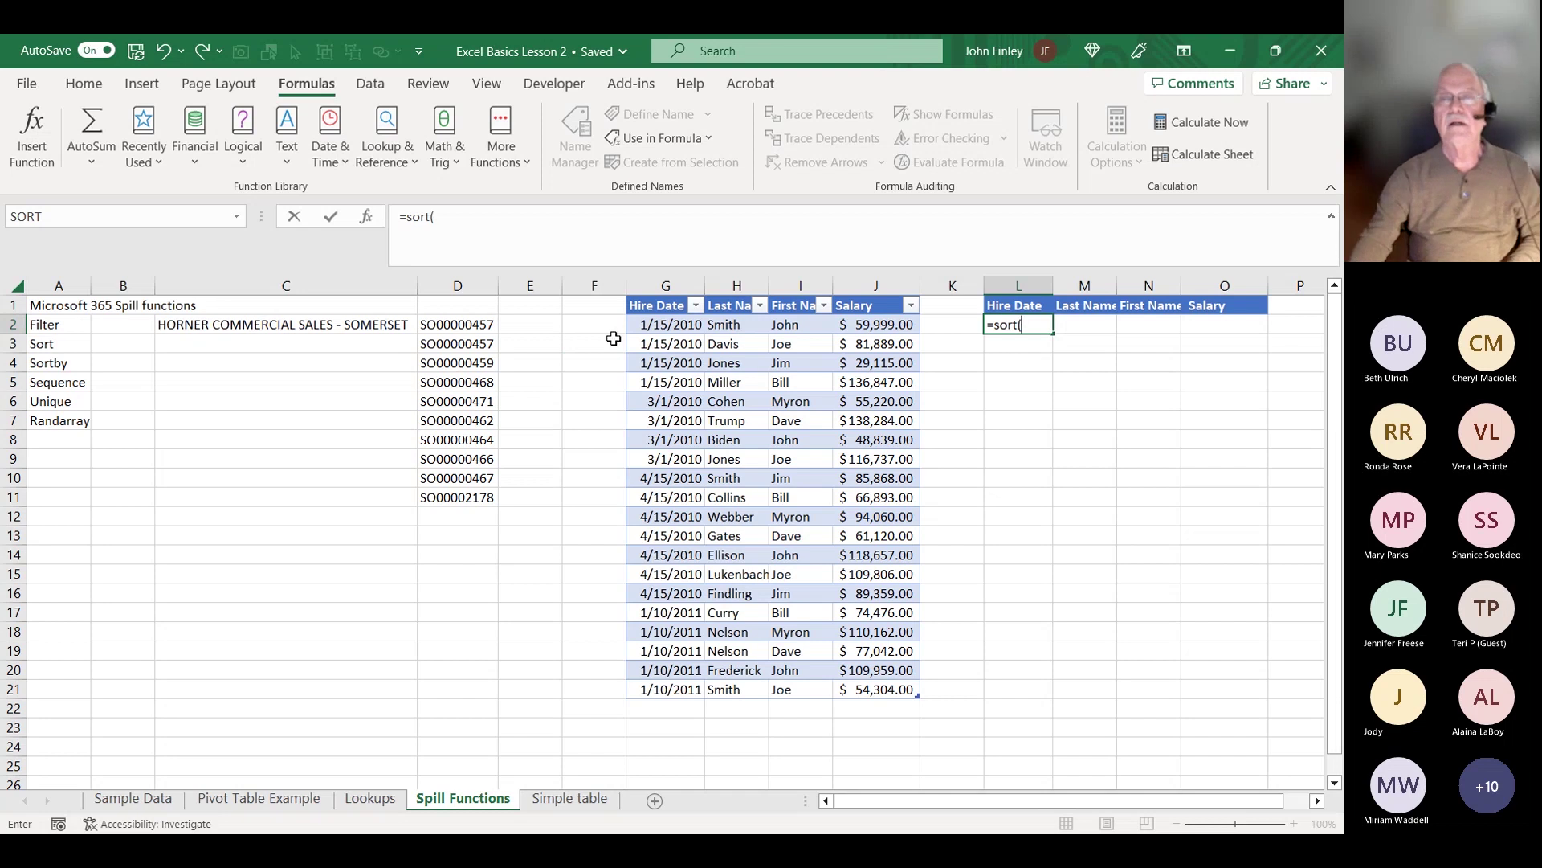
left_click_drag(668, 322, 872, 683)
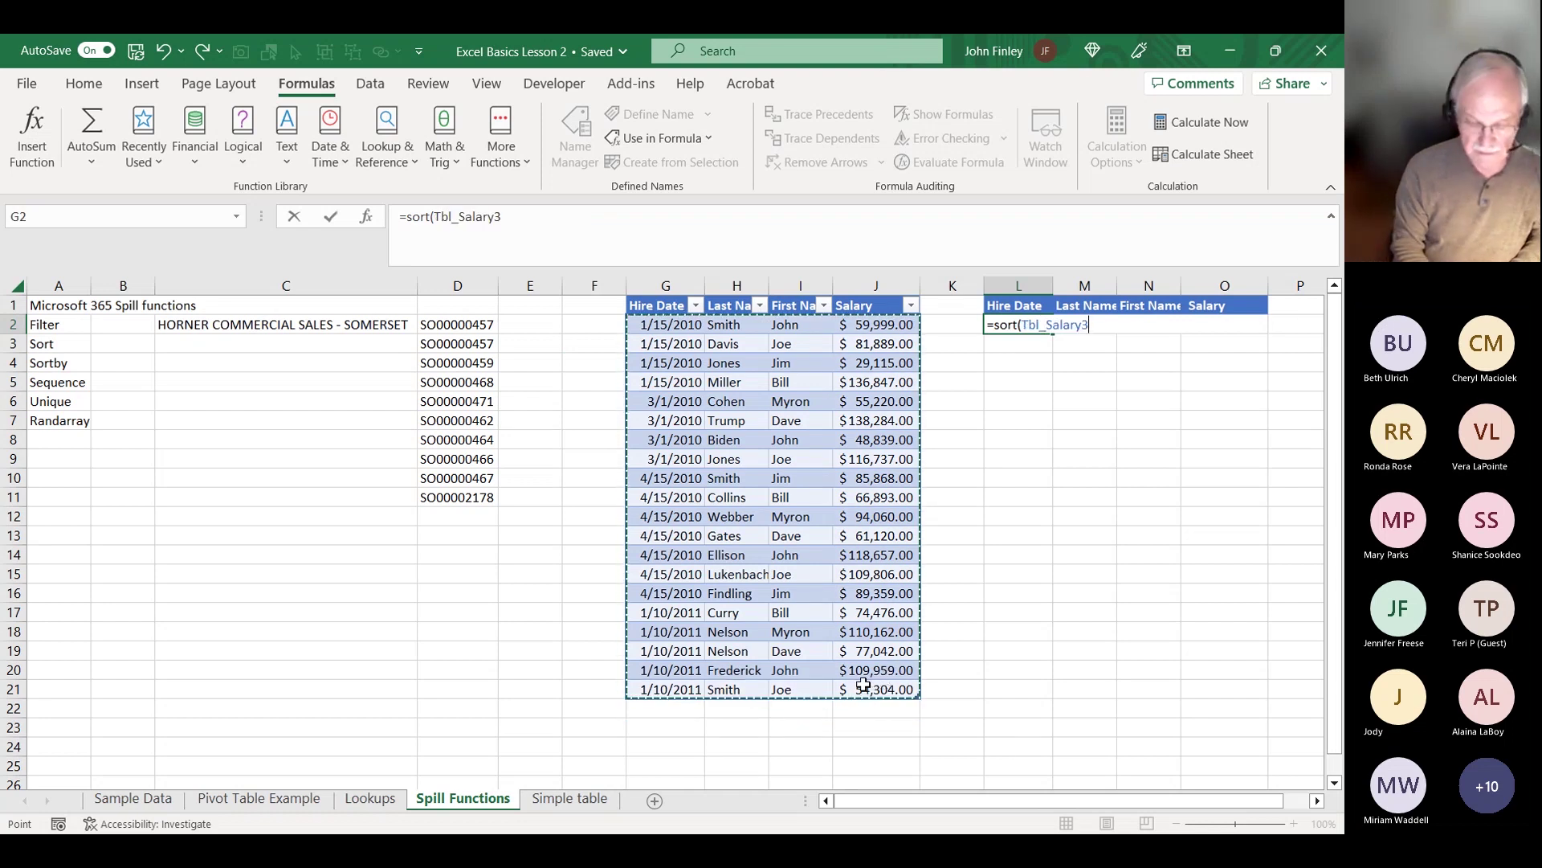
type(",")
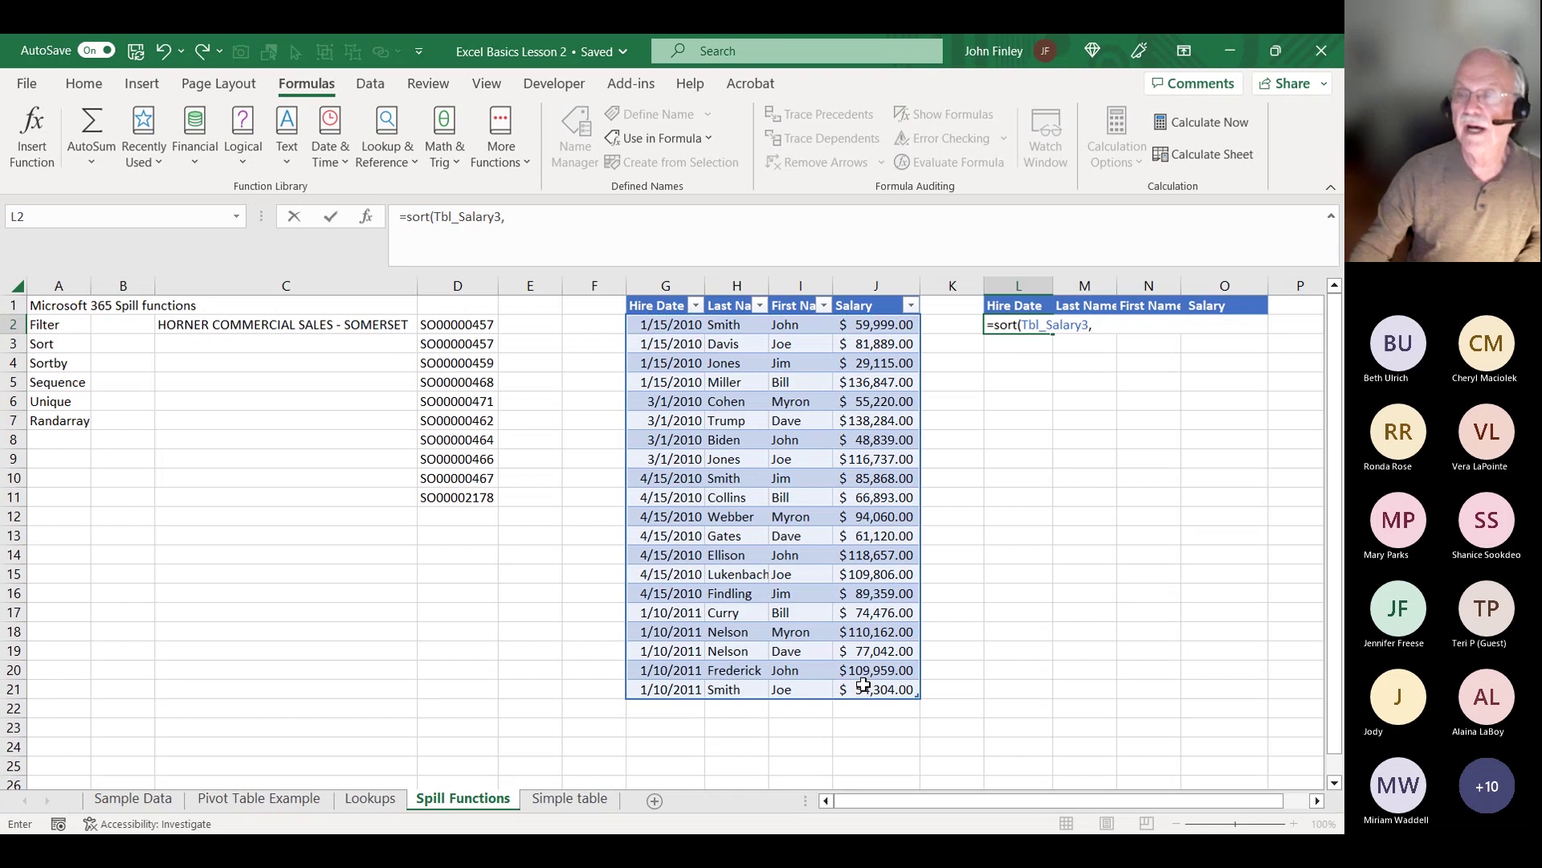
left_click(886, 327)
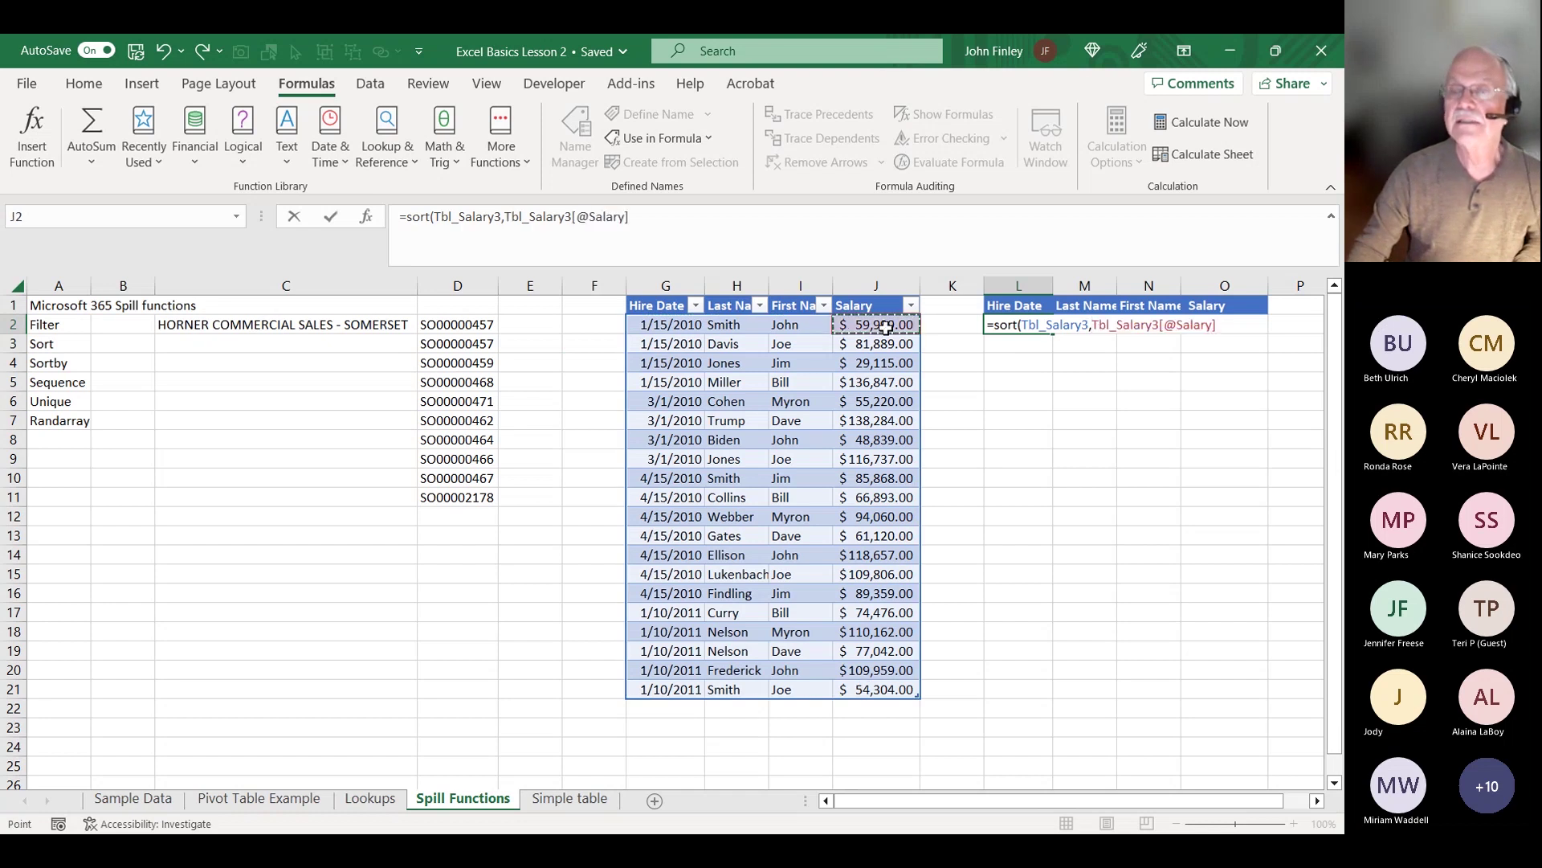
type(",-1")
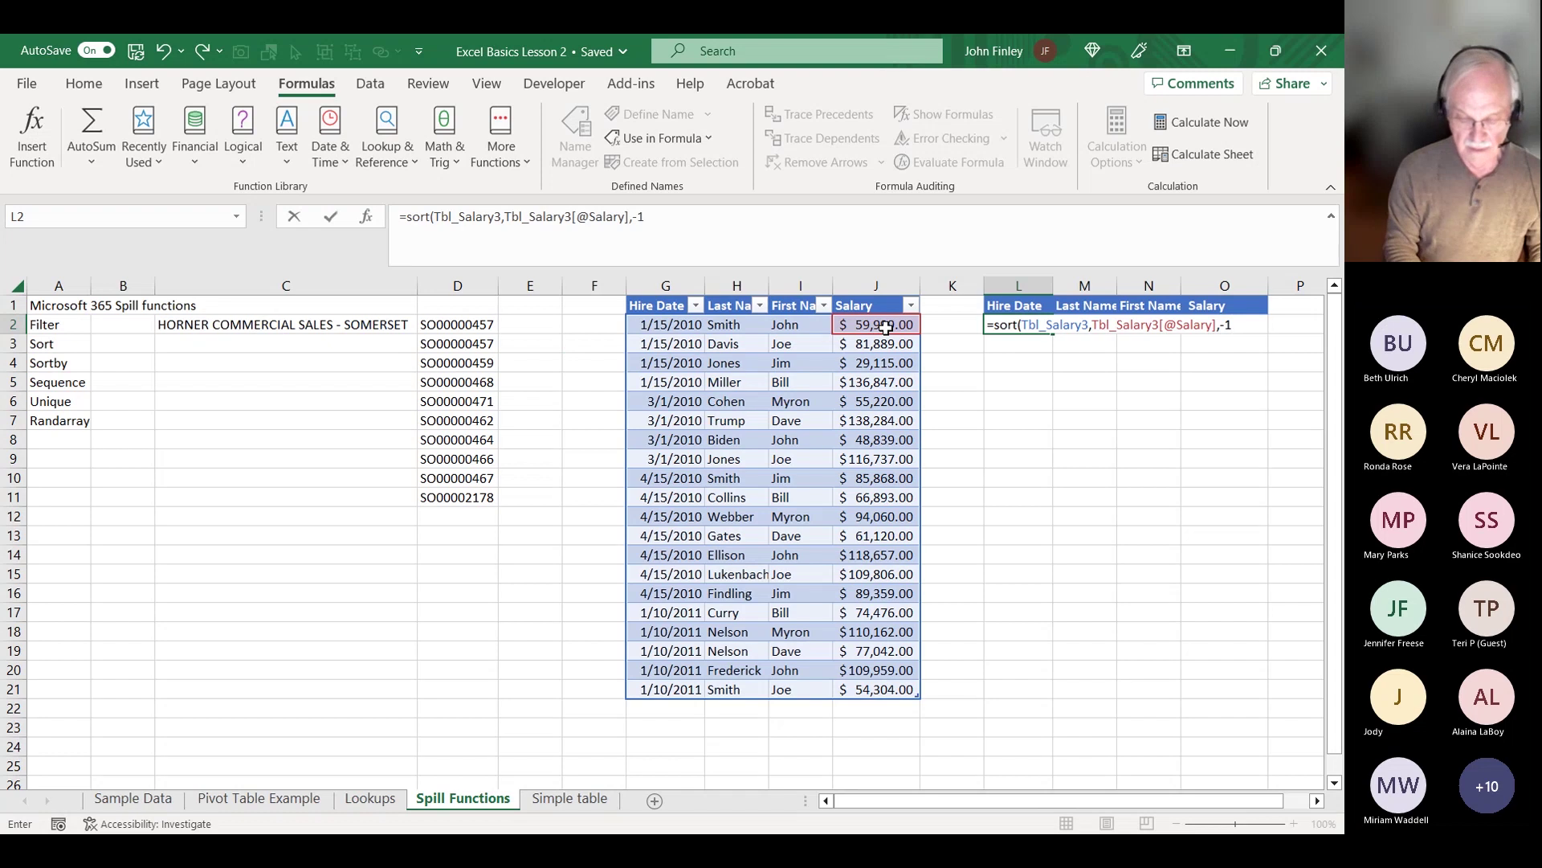
type(")")
key("Return")
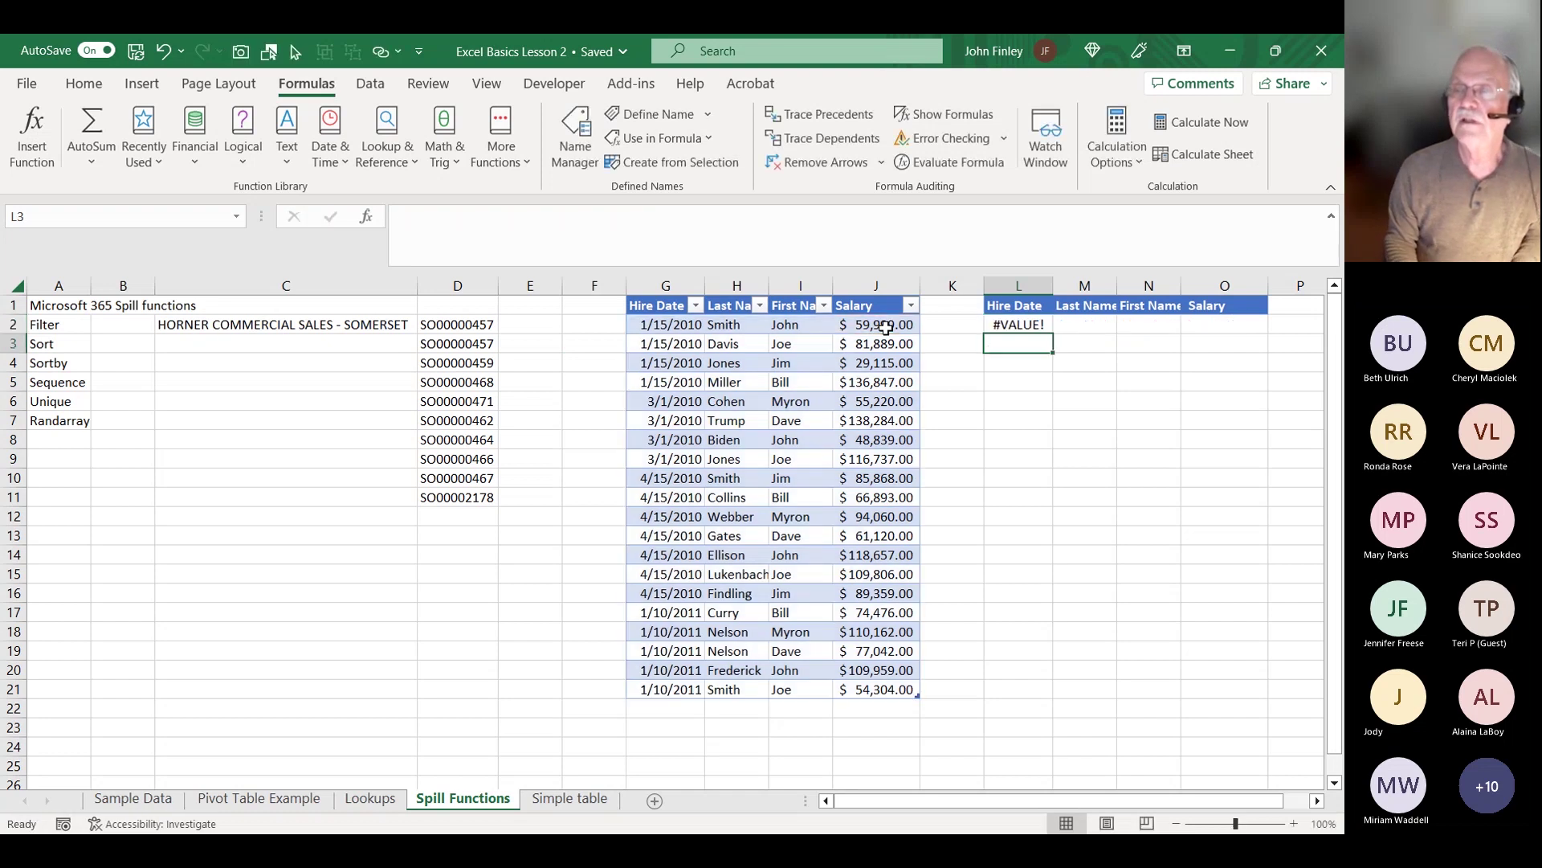
left_click(1018, 324)
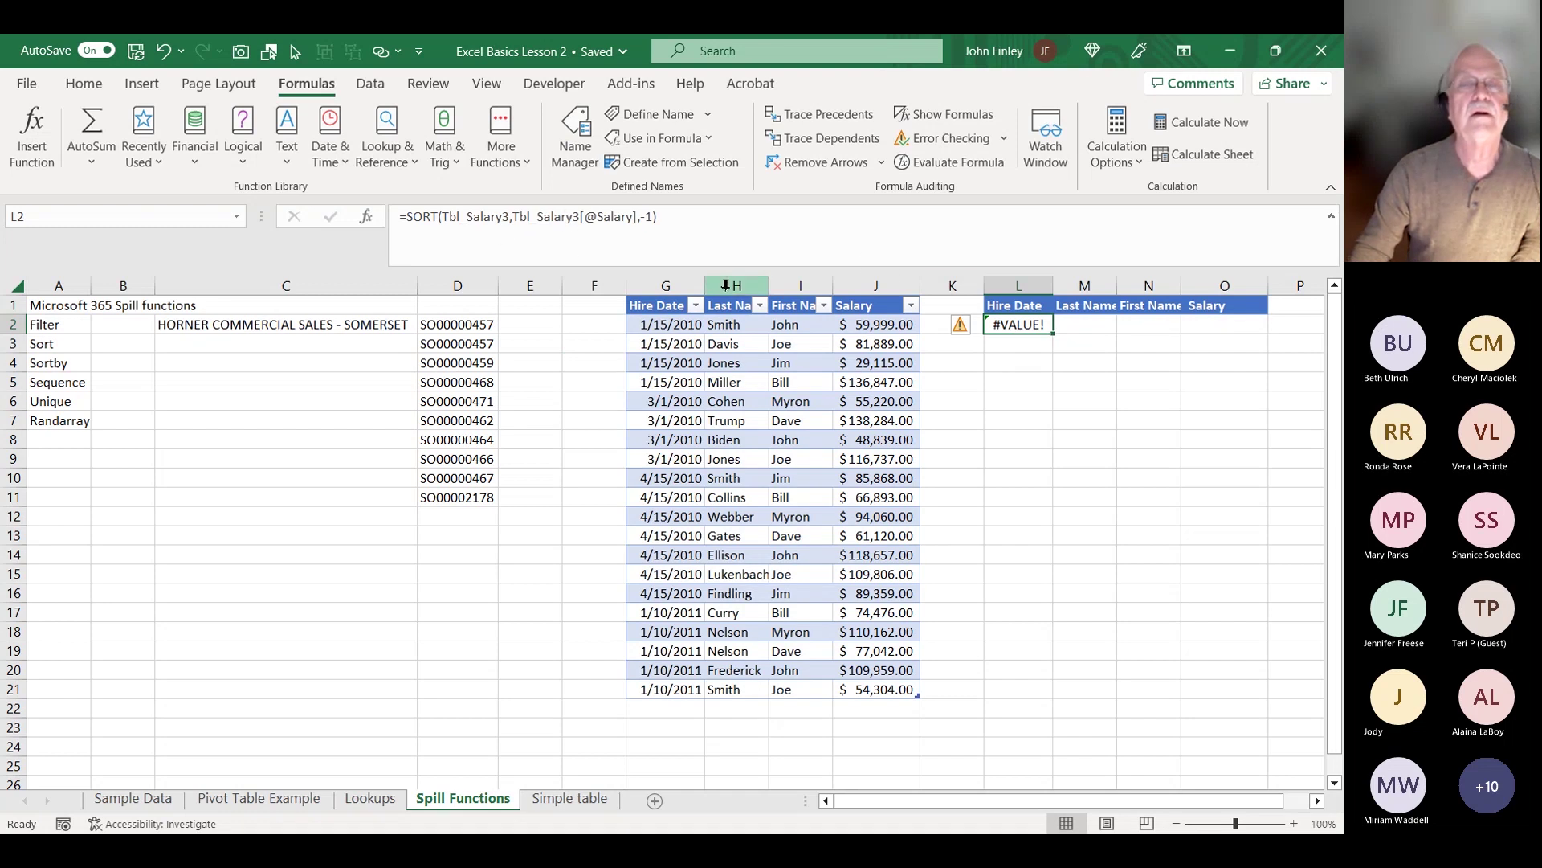
- Convert the salary table in G1:J21 to a normal range and confirm the conversion
right_click(753, 366)
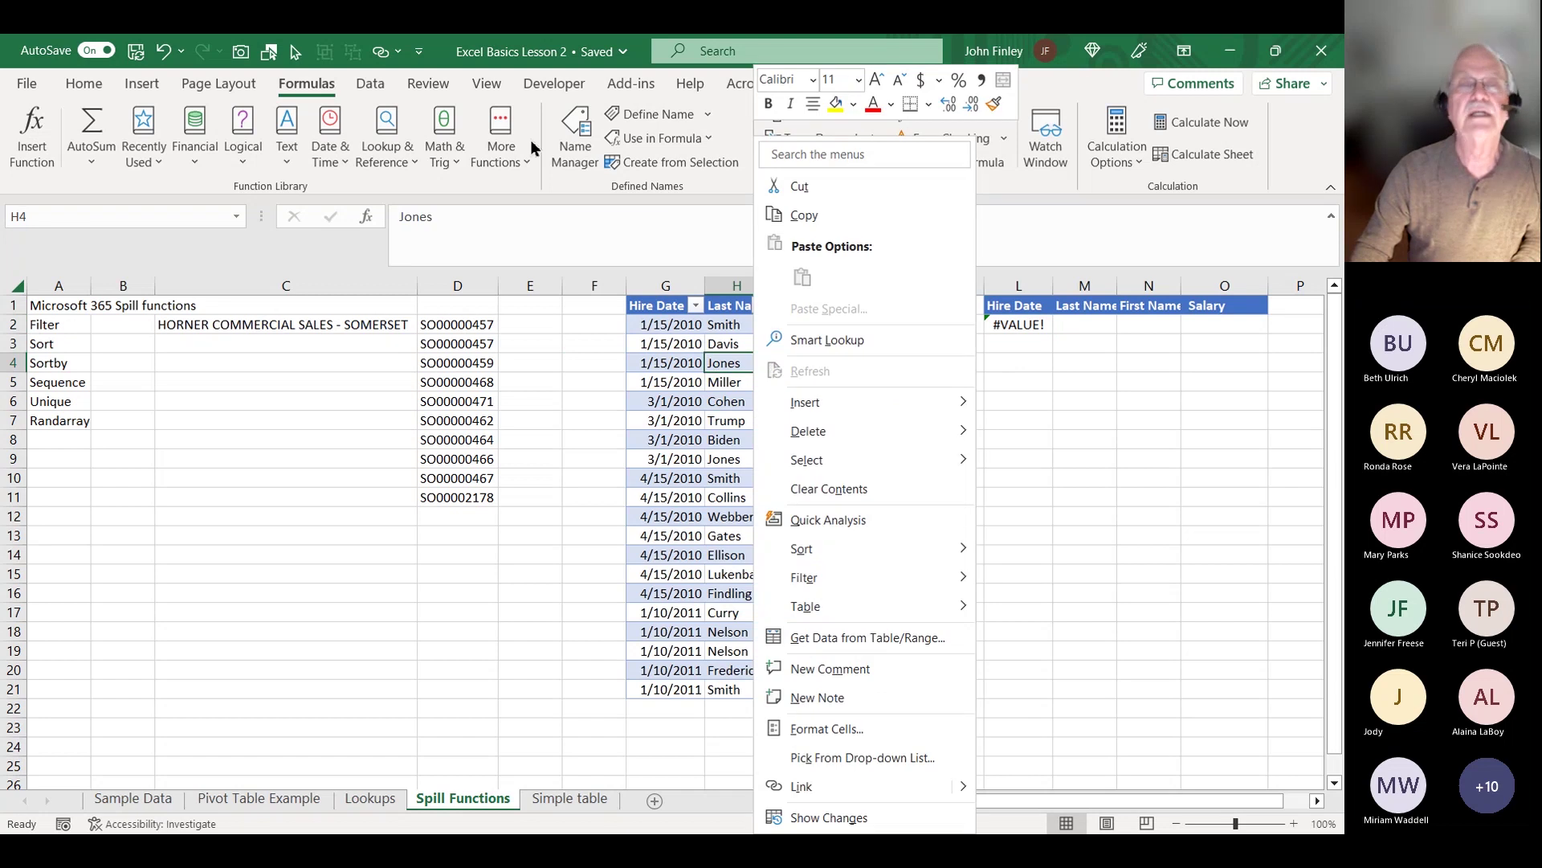
left_click(1176, 376)
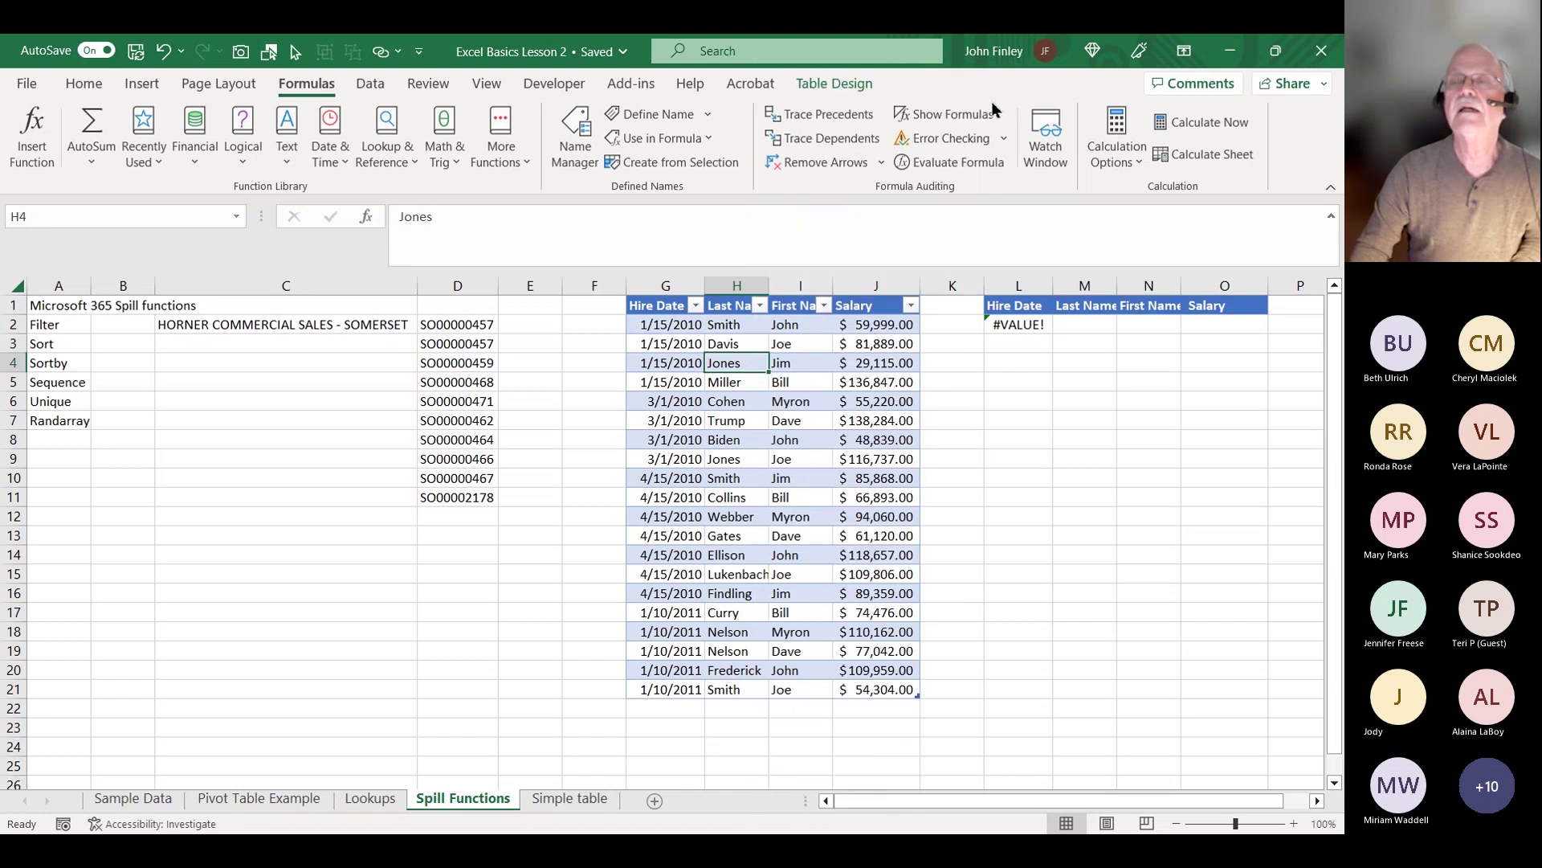
left_click(761, 237)
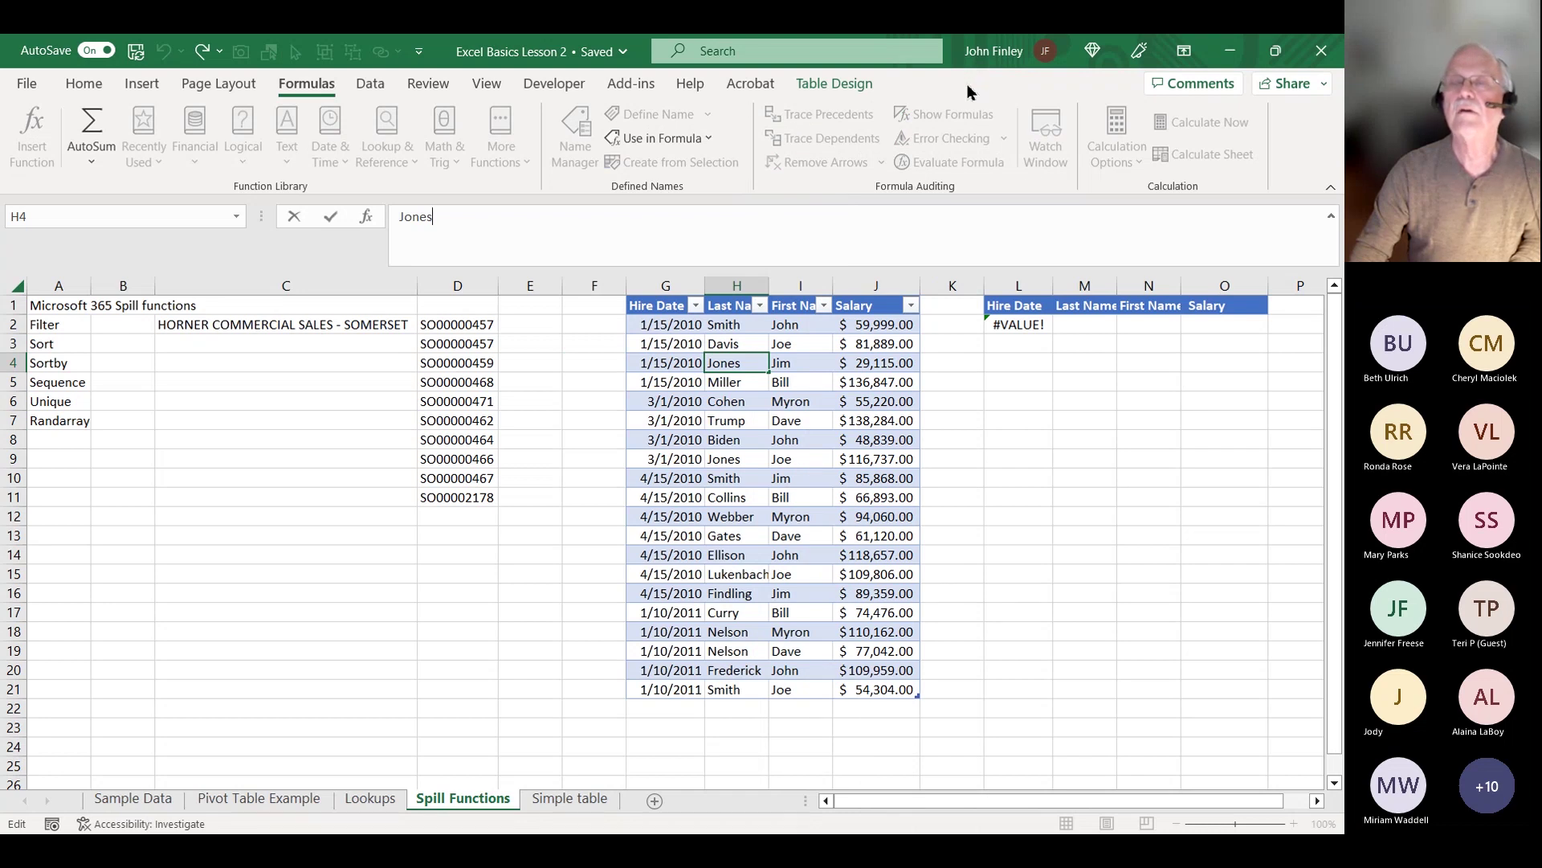
left_click(647, 382)
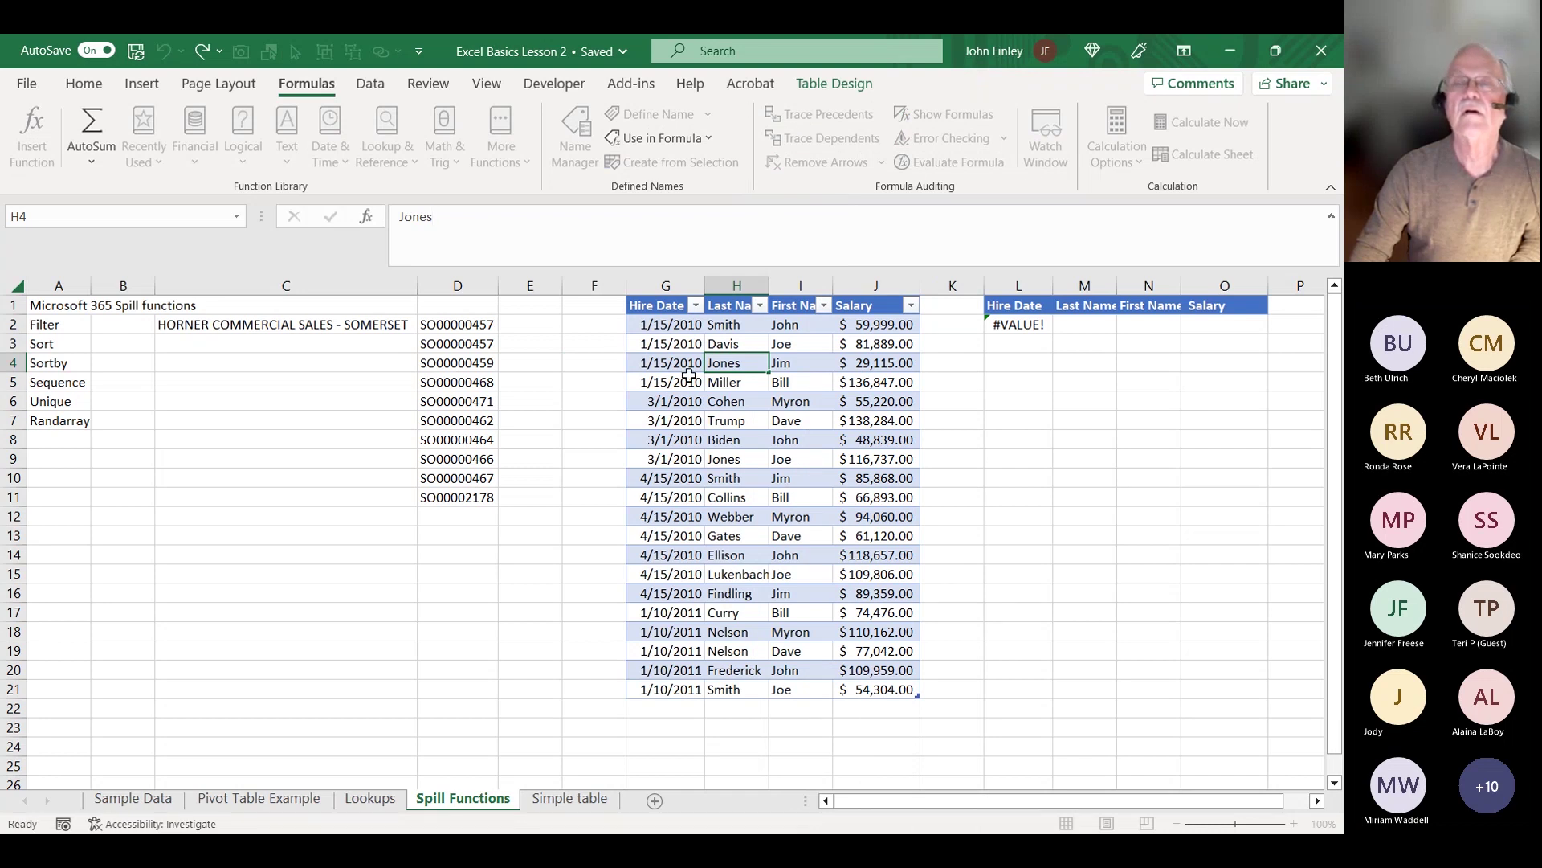
left_click(832, 84)
left_click(209, 160)
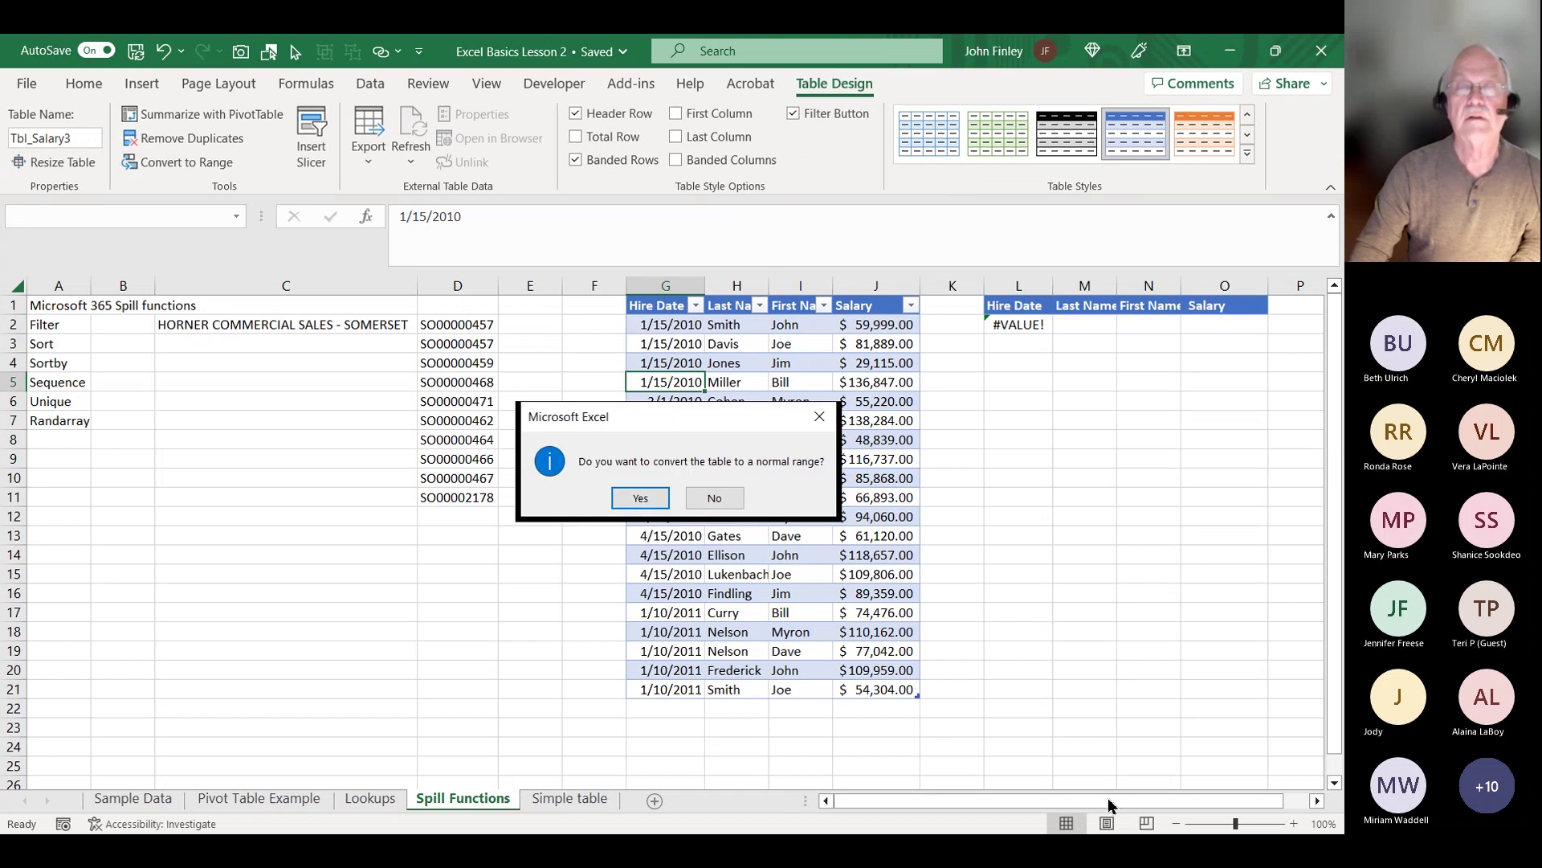
left_click(641, 499)
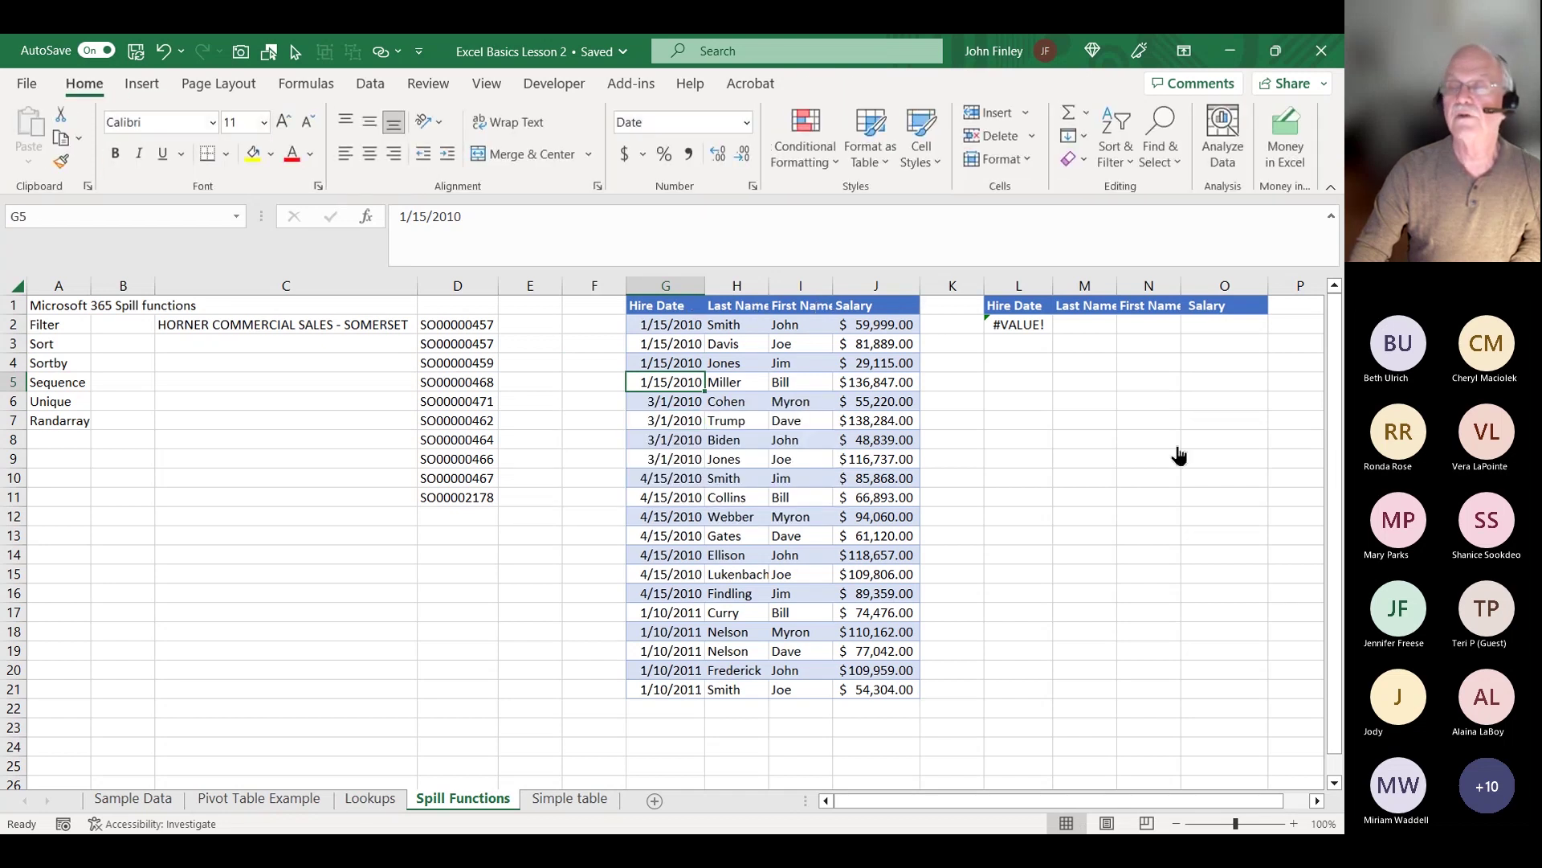
left_click(1245, 538)
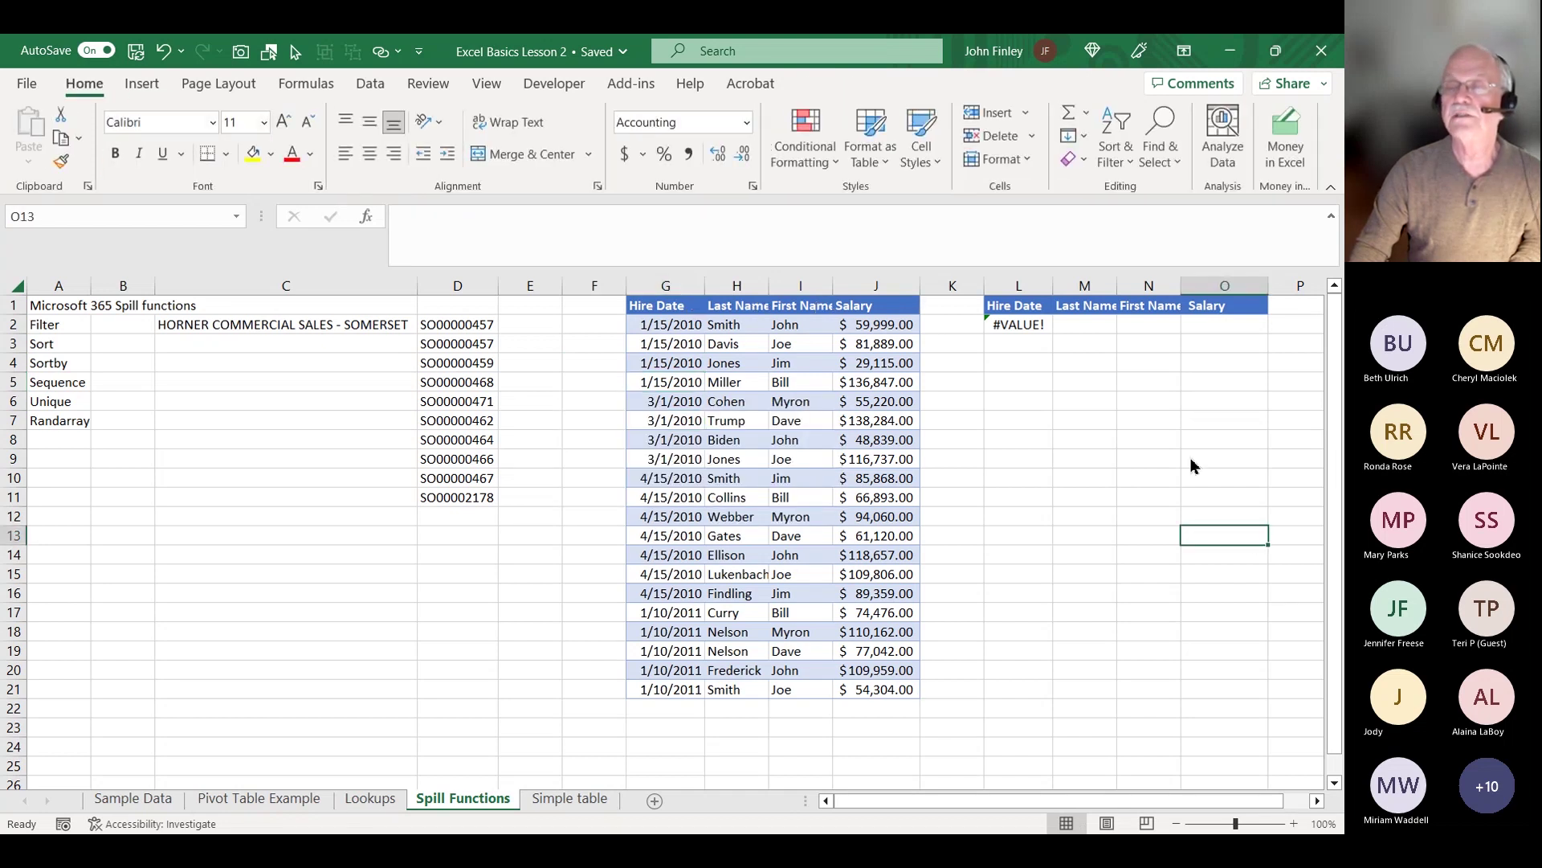
- Replace the formula in L2 with a SORTBY formula that uses the salary data G2:J21 as its array
left_click(1017, 322)
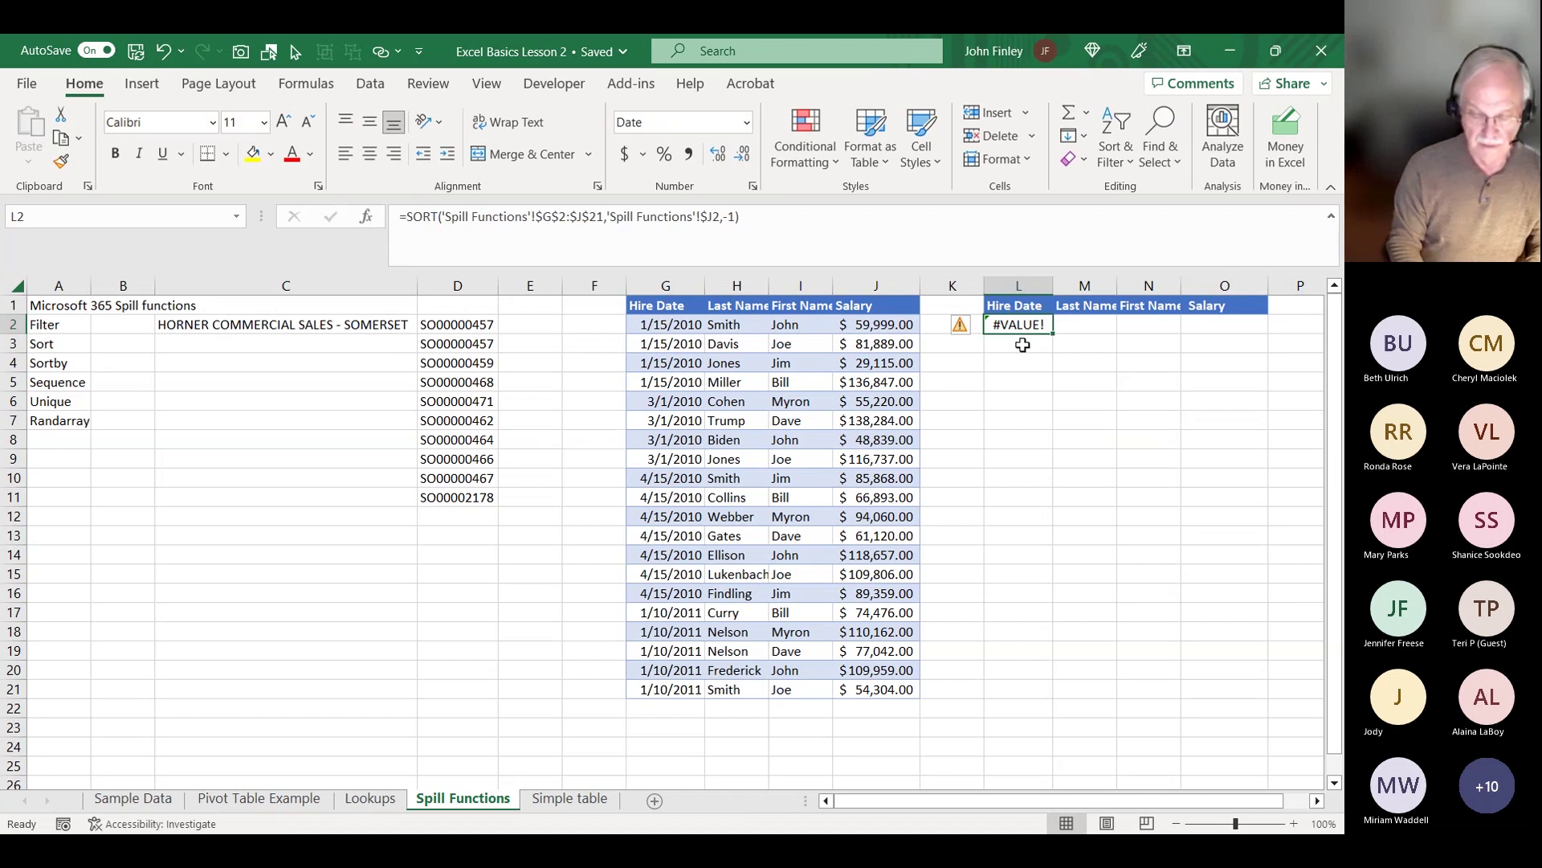
type("=sorg")
key("BackSpace")
type("tby(")
key("Left")
key("Left")
key("Left")
key("Left")
key("Left")
key("shift+Right")
key("shift+Right")
key("shift+Right")
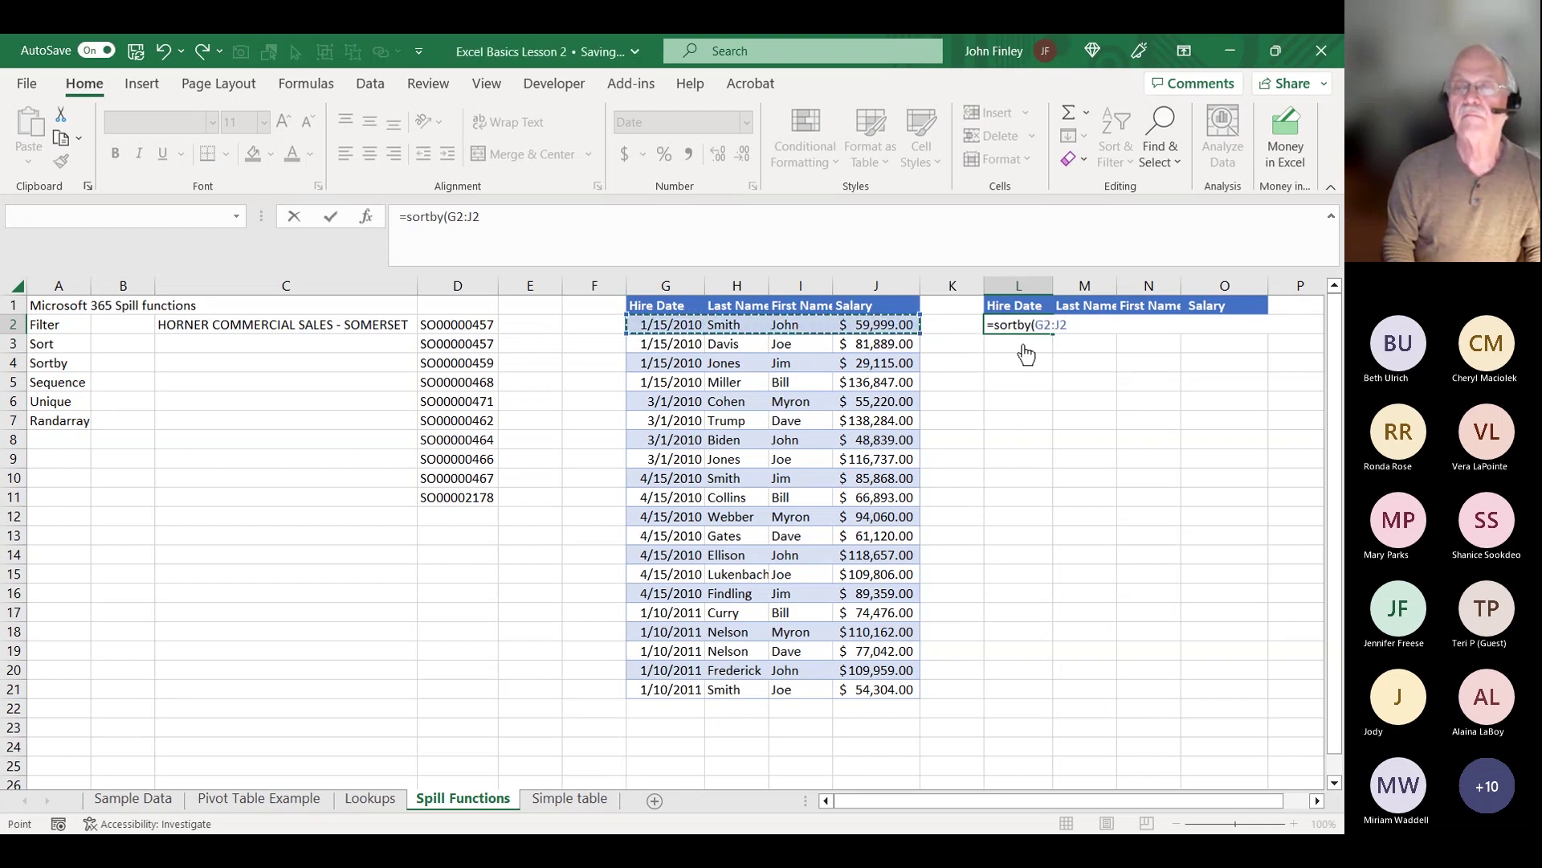
key("shift+Down")
key("shift+Down")
key("shift+Down")
key("shift+Down")
key("shift+Down")
key("shift+Down")
key("shift+Down")
key("shift+Down")
key("shift+Down")
key("shift+Down")
key("shift+Down")
key("shift+Down")
key("shift+Down")
key("shift+Down")
key("shift+Down")
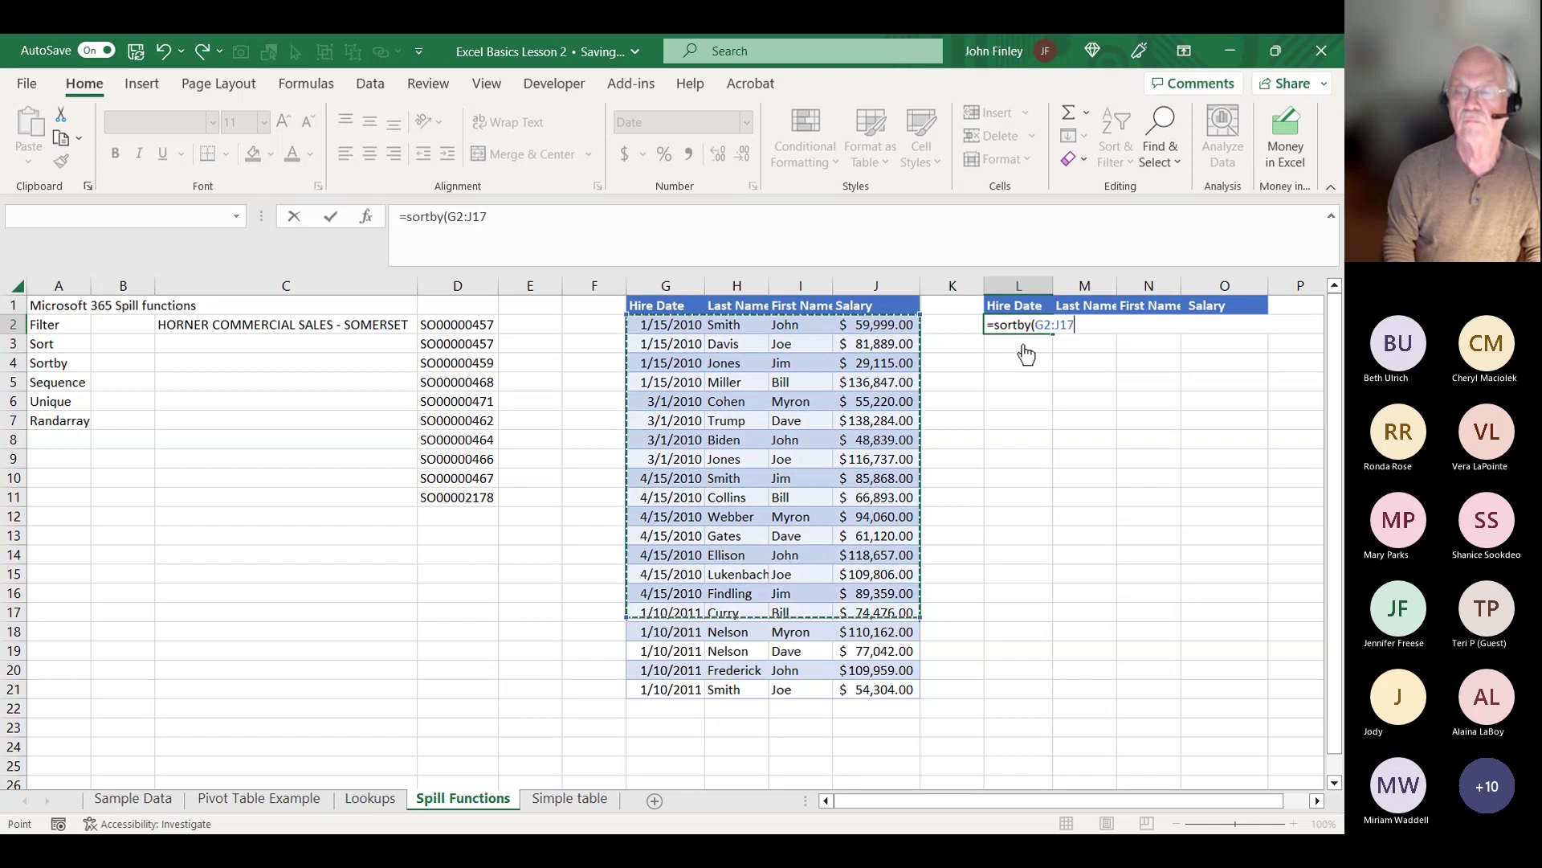
key("shift+Down")
key("shift+Down")
key("shift+Down")
key("shift+Down")
- Complete the L2 formula as =SORTBY(G2:J21,J2:J21,-1) to sort by salary in descending order, and enter it
type(",")
key("Left")
key("Left")
key("shift+Down")
key("shift+Down")
key("shift+Down")
key("shift+Down")
key("shift+Down")
key("shift+Down")
key("shift+Down")
key("shift+Down")
key("shift+Down")
key("shift+Down")
key("shift+Down")
key("shift+Down")
key("shift+Down")
key("shift+Down")
key("shift+Down")
key("shift+Down")
key("shift+Down")
key("shift+Down")
key("shift+Down")
type(",-1")
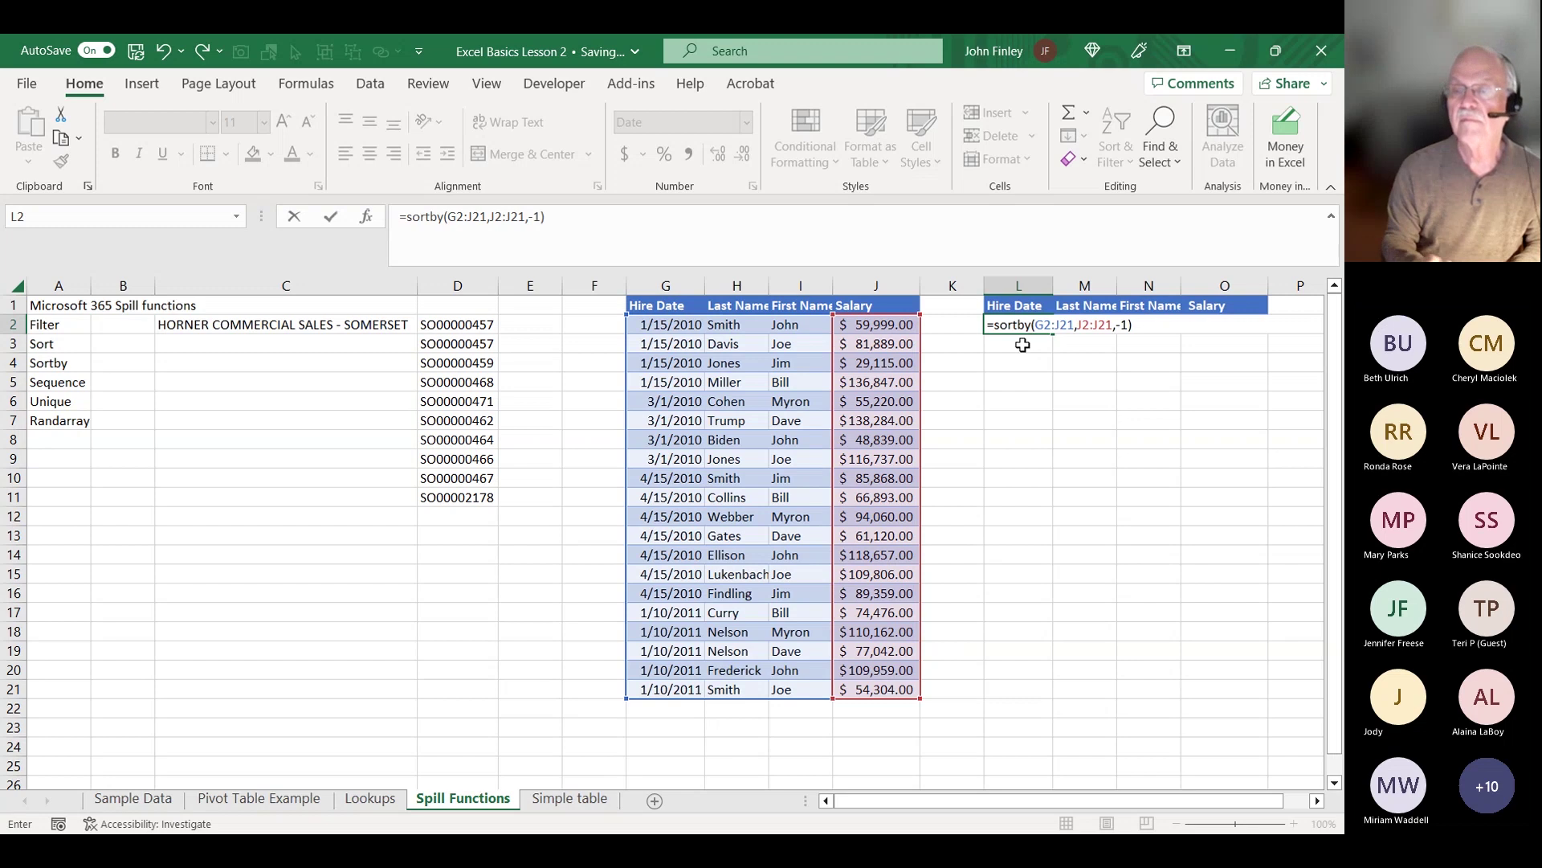
key("Return")
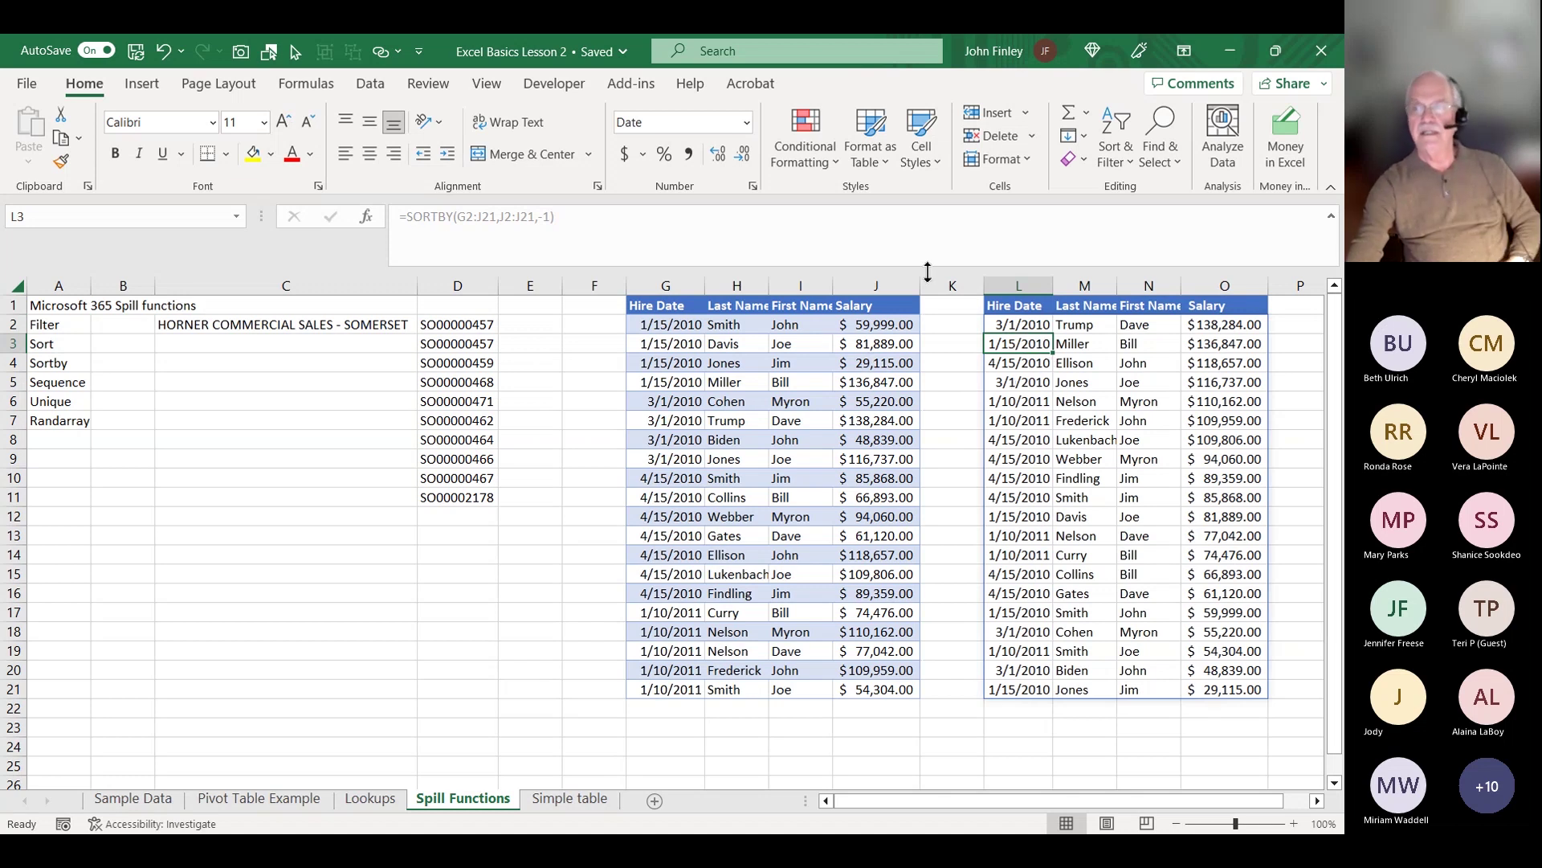
- Replace the spilled SORTBY results in L2:O21 with static values in place, and check the contents of several cells
left_click(1020, 306)
left_click_drag(1022, 325, 1149, 343)
left_click_drag(1340, 402, 714, 692)
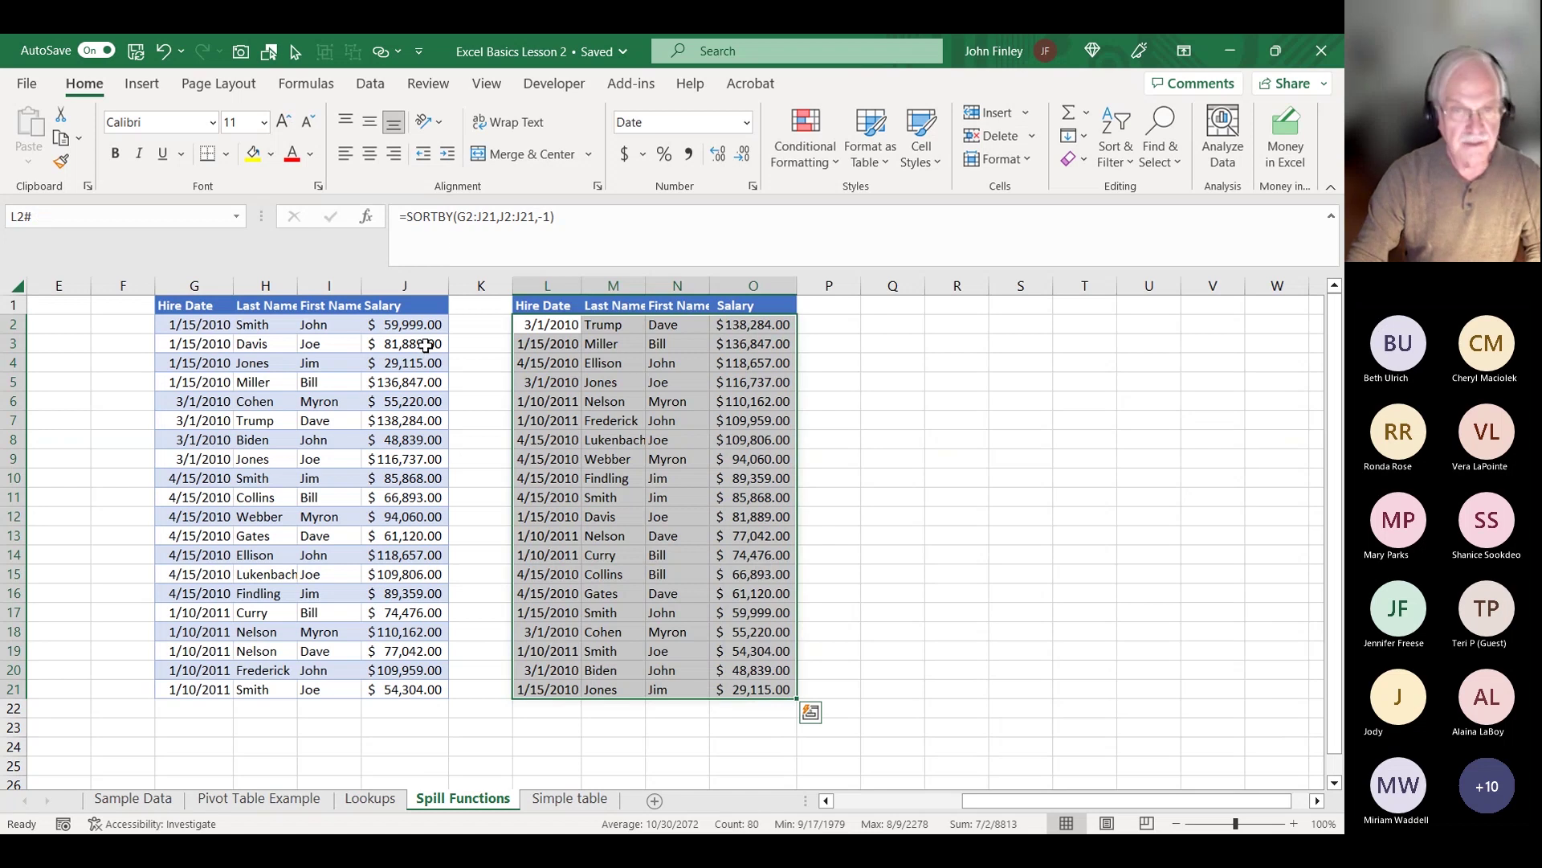
key("ctrl+c")
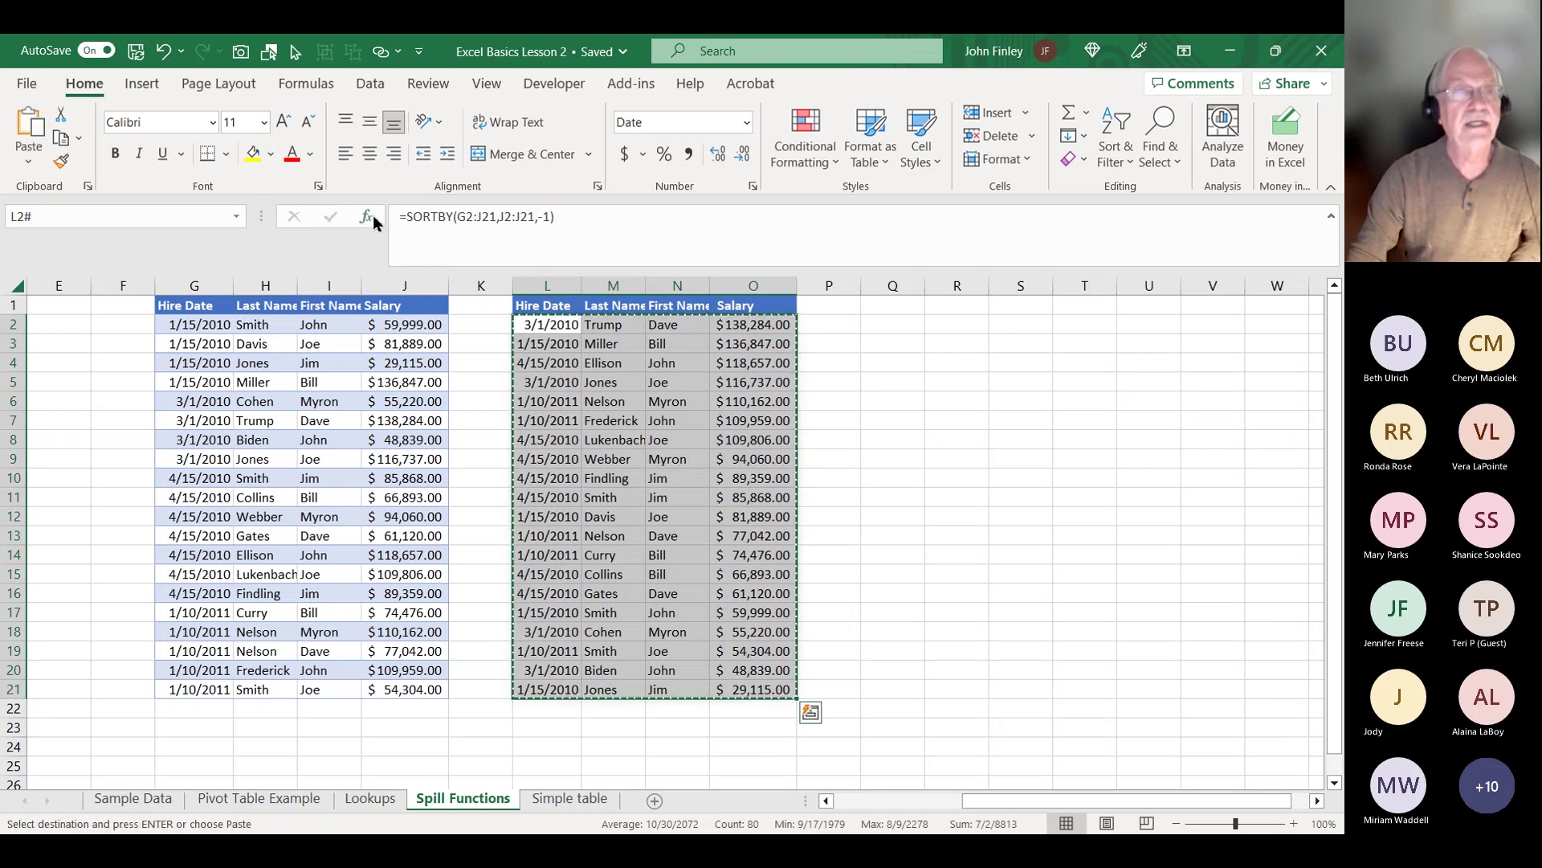
left_click(29, 161)
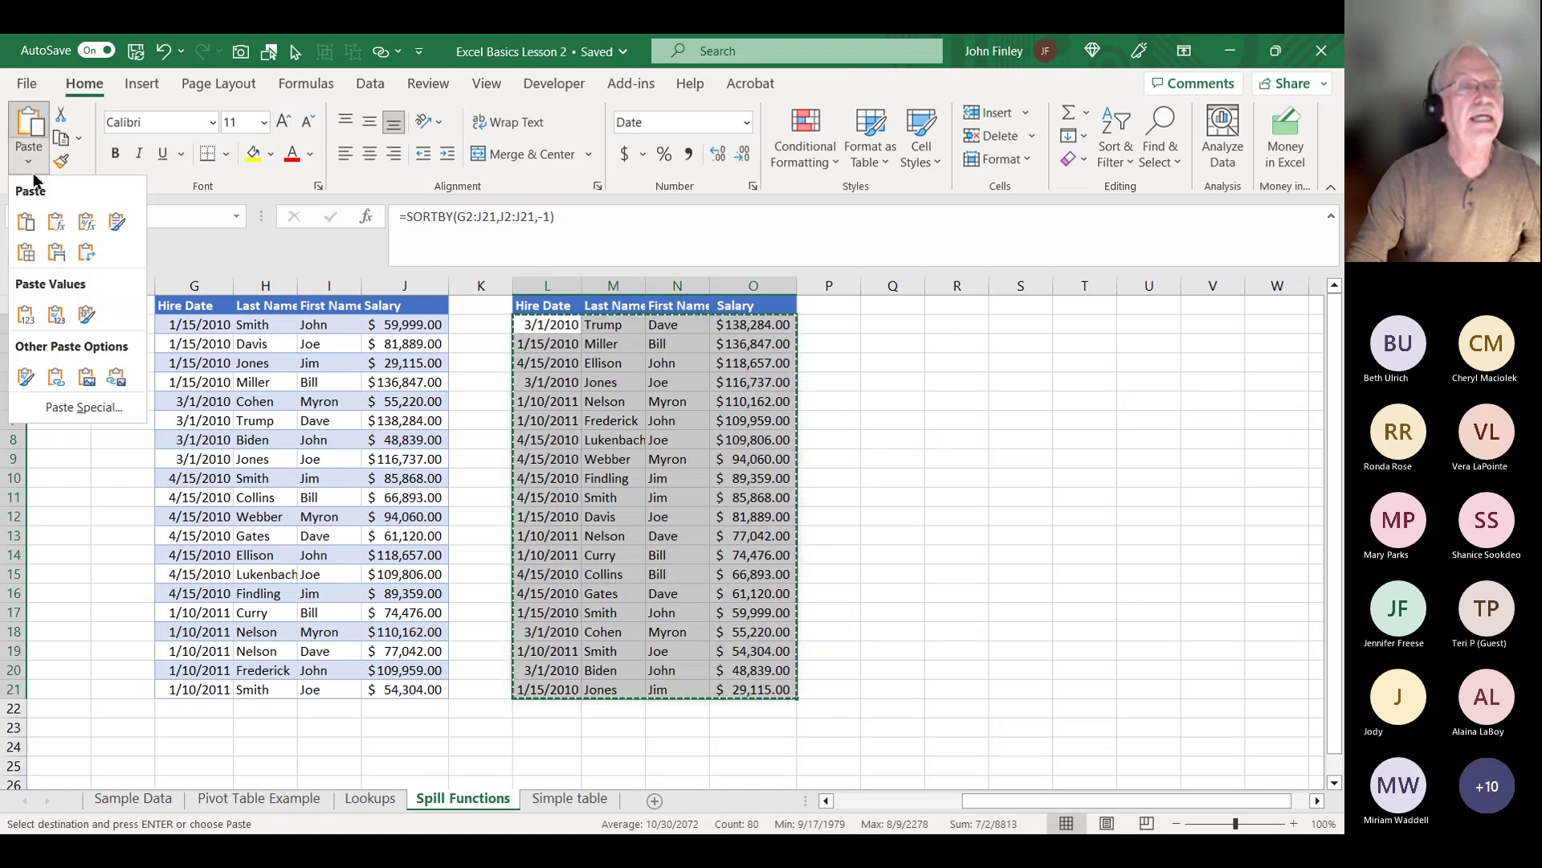
left_click(25, 315)
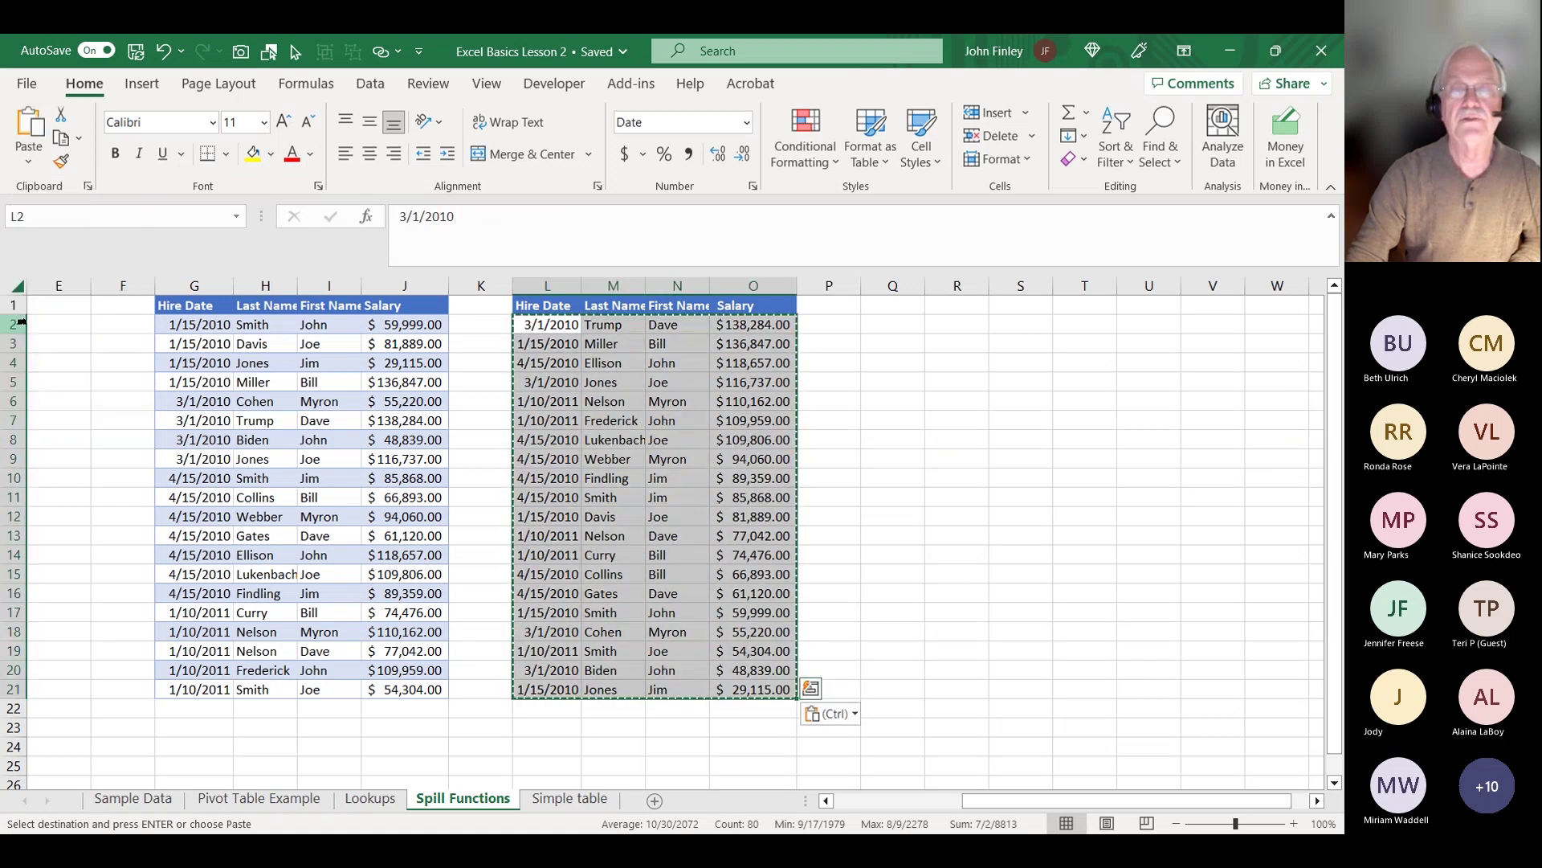
left_click(955, 534)
left_click(770, 462)
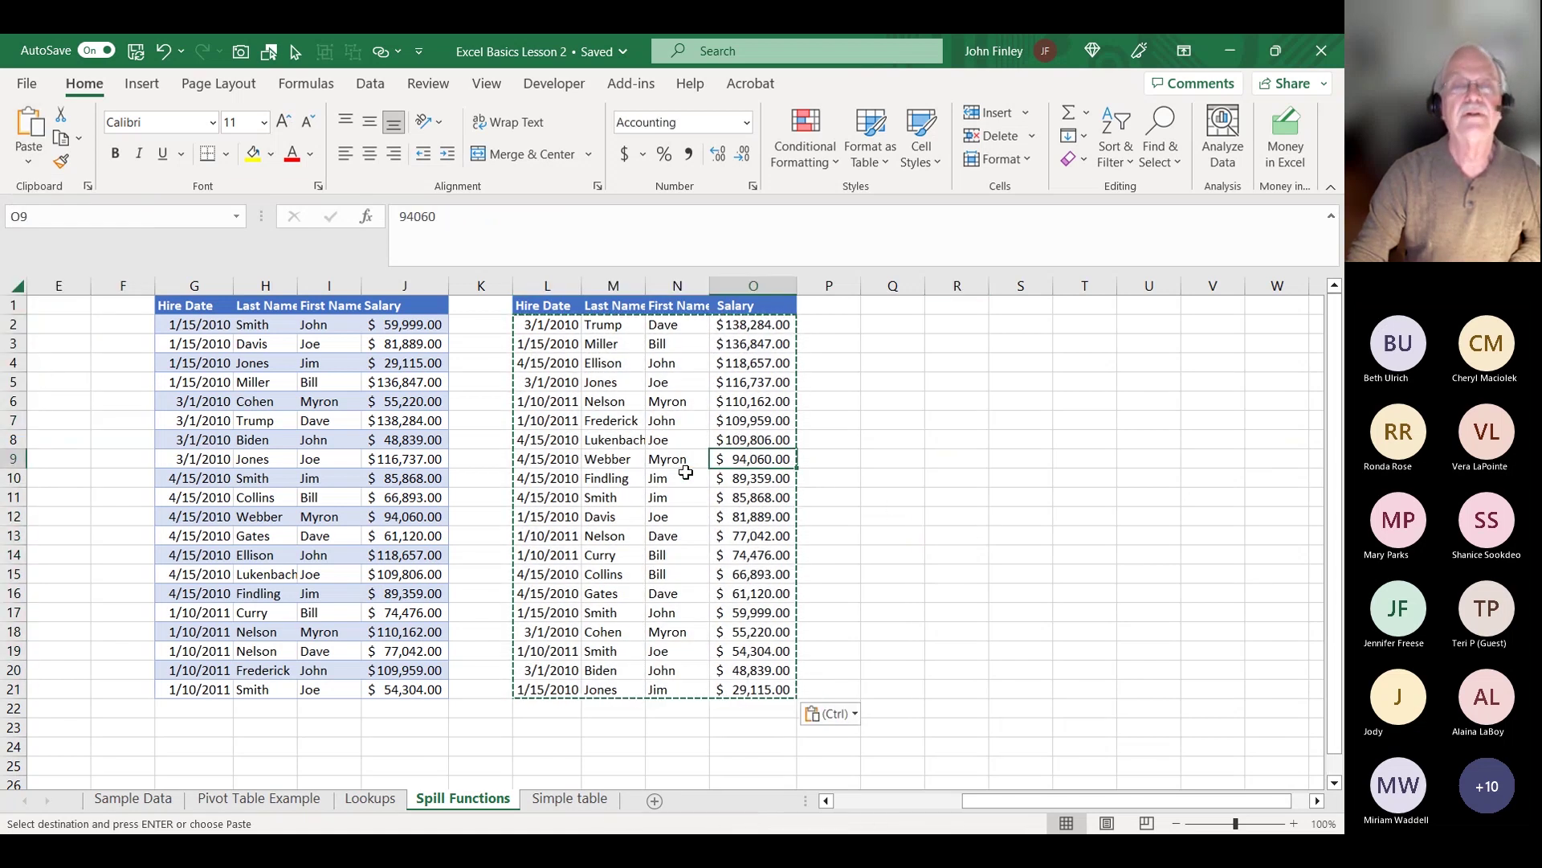
left_click(567, 330)
left_click(551, 418)
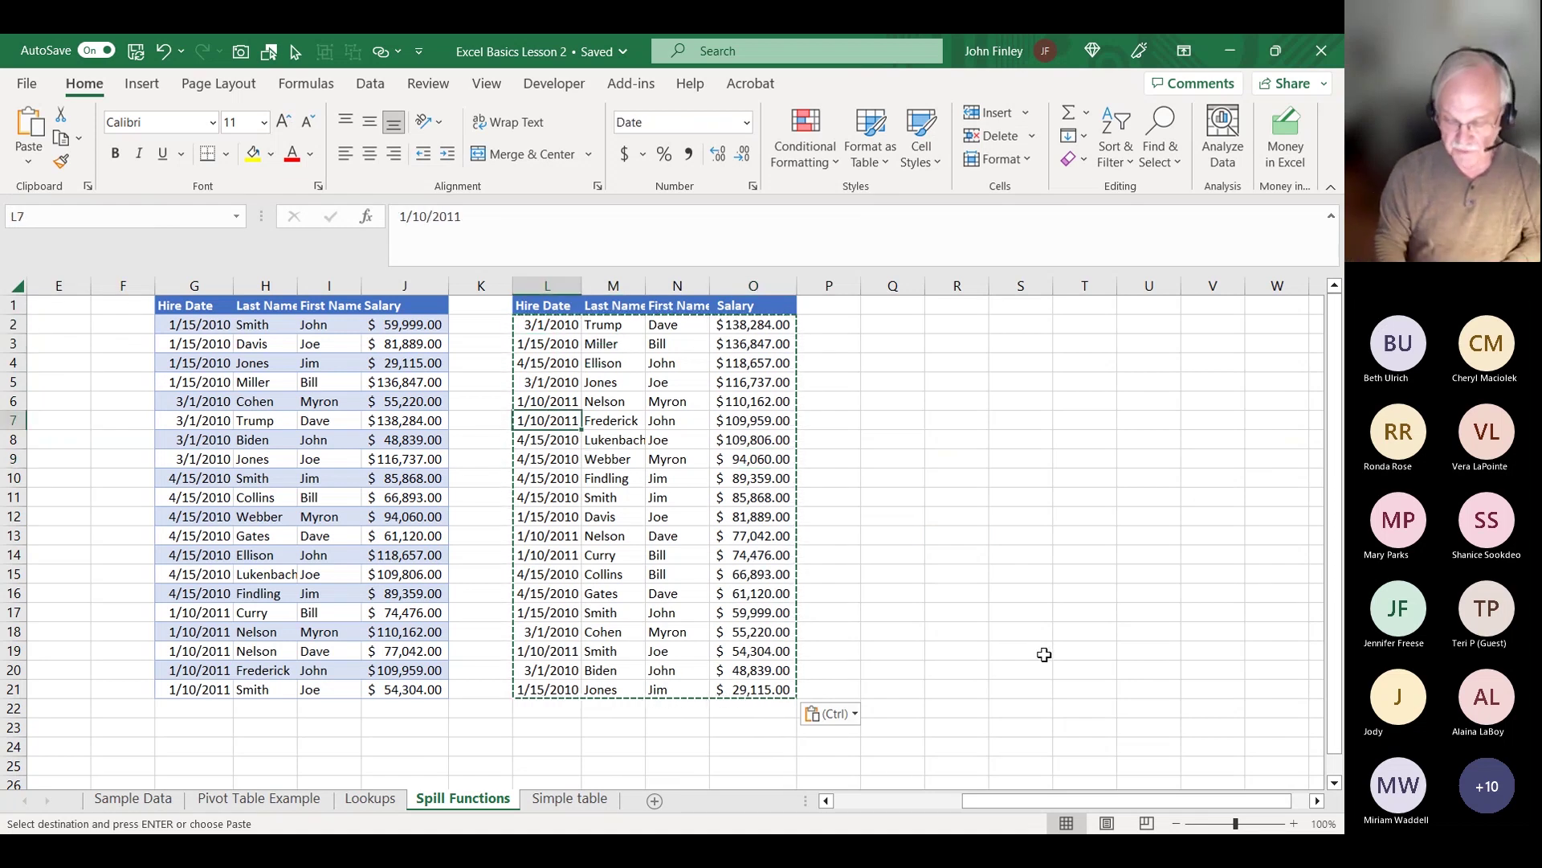
key("Home")
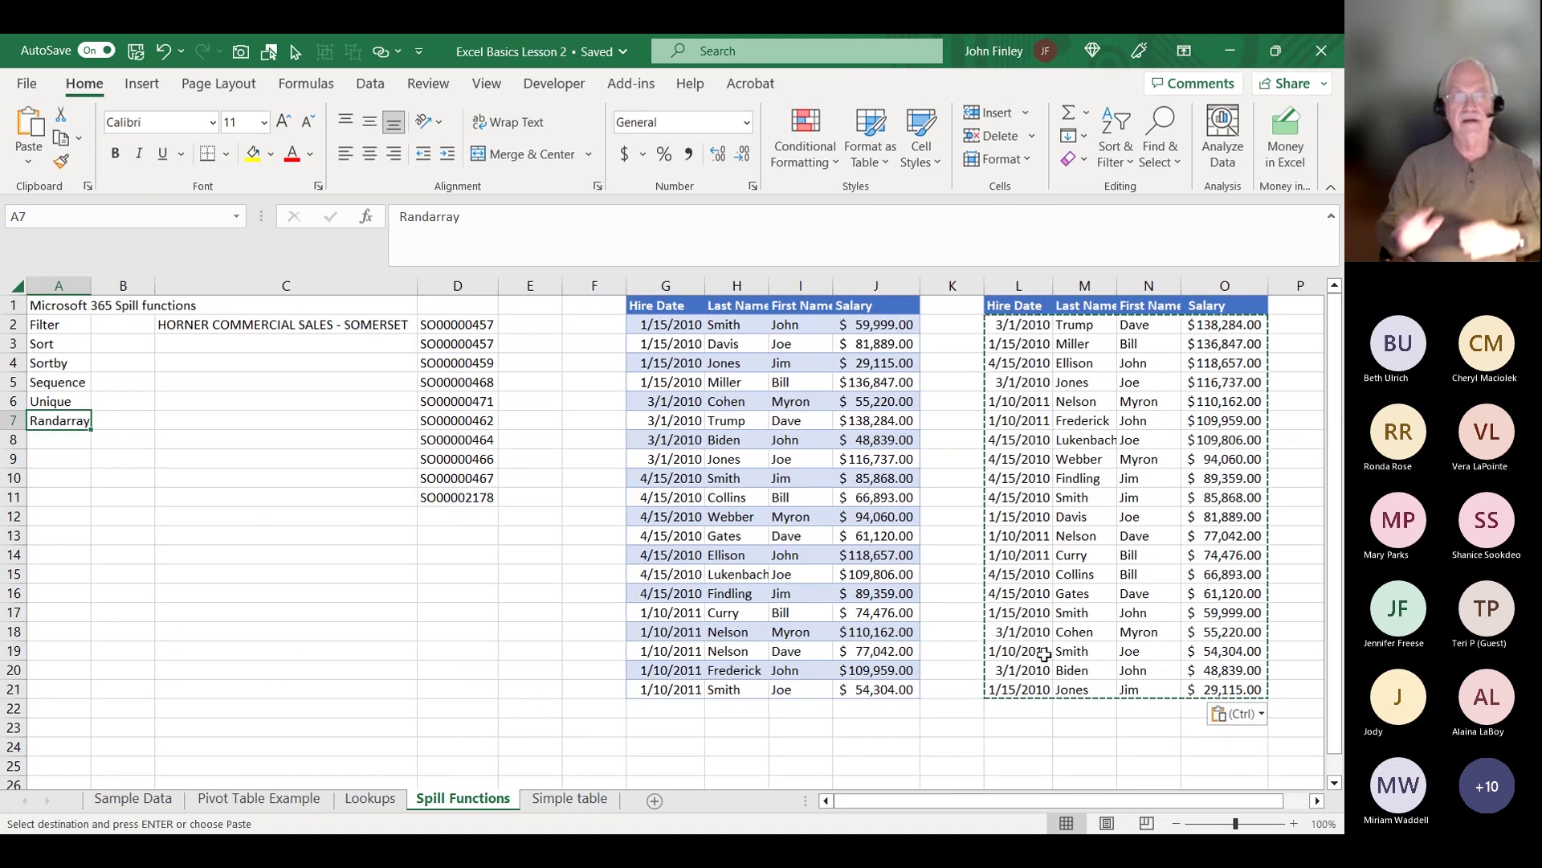